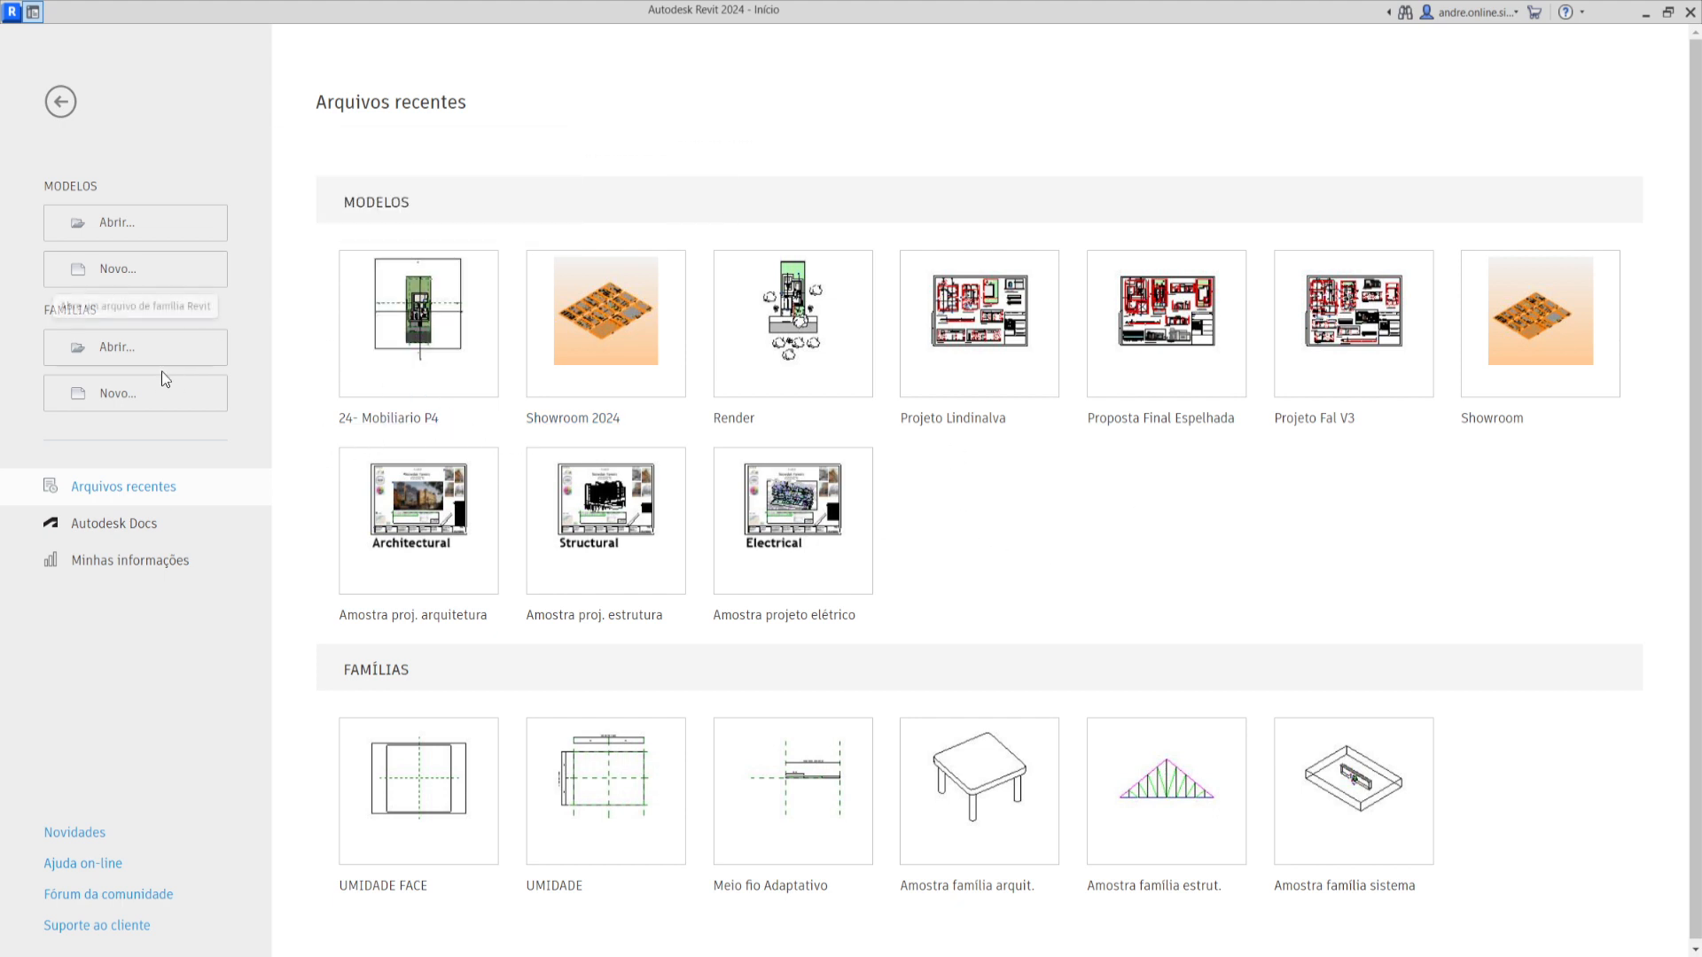
Create a new family from the Metric Generic Model template in the English family templates folder.
left_click(130, 397)
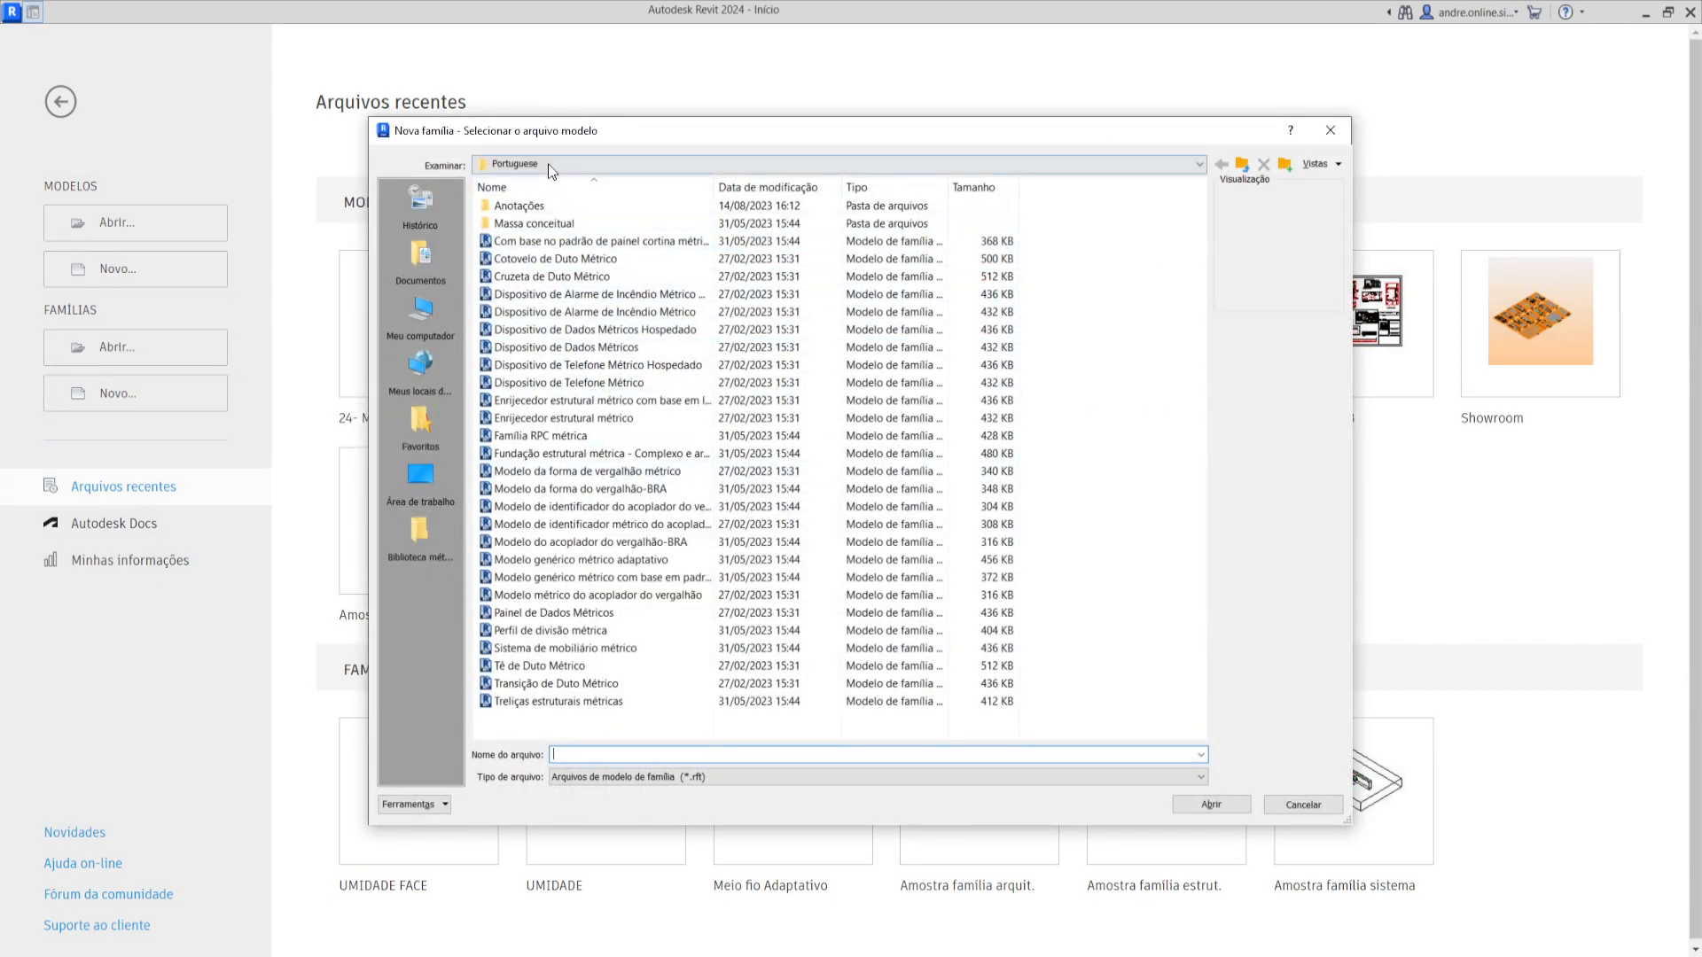
left_click(1244, 166)
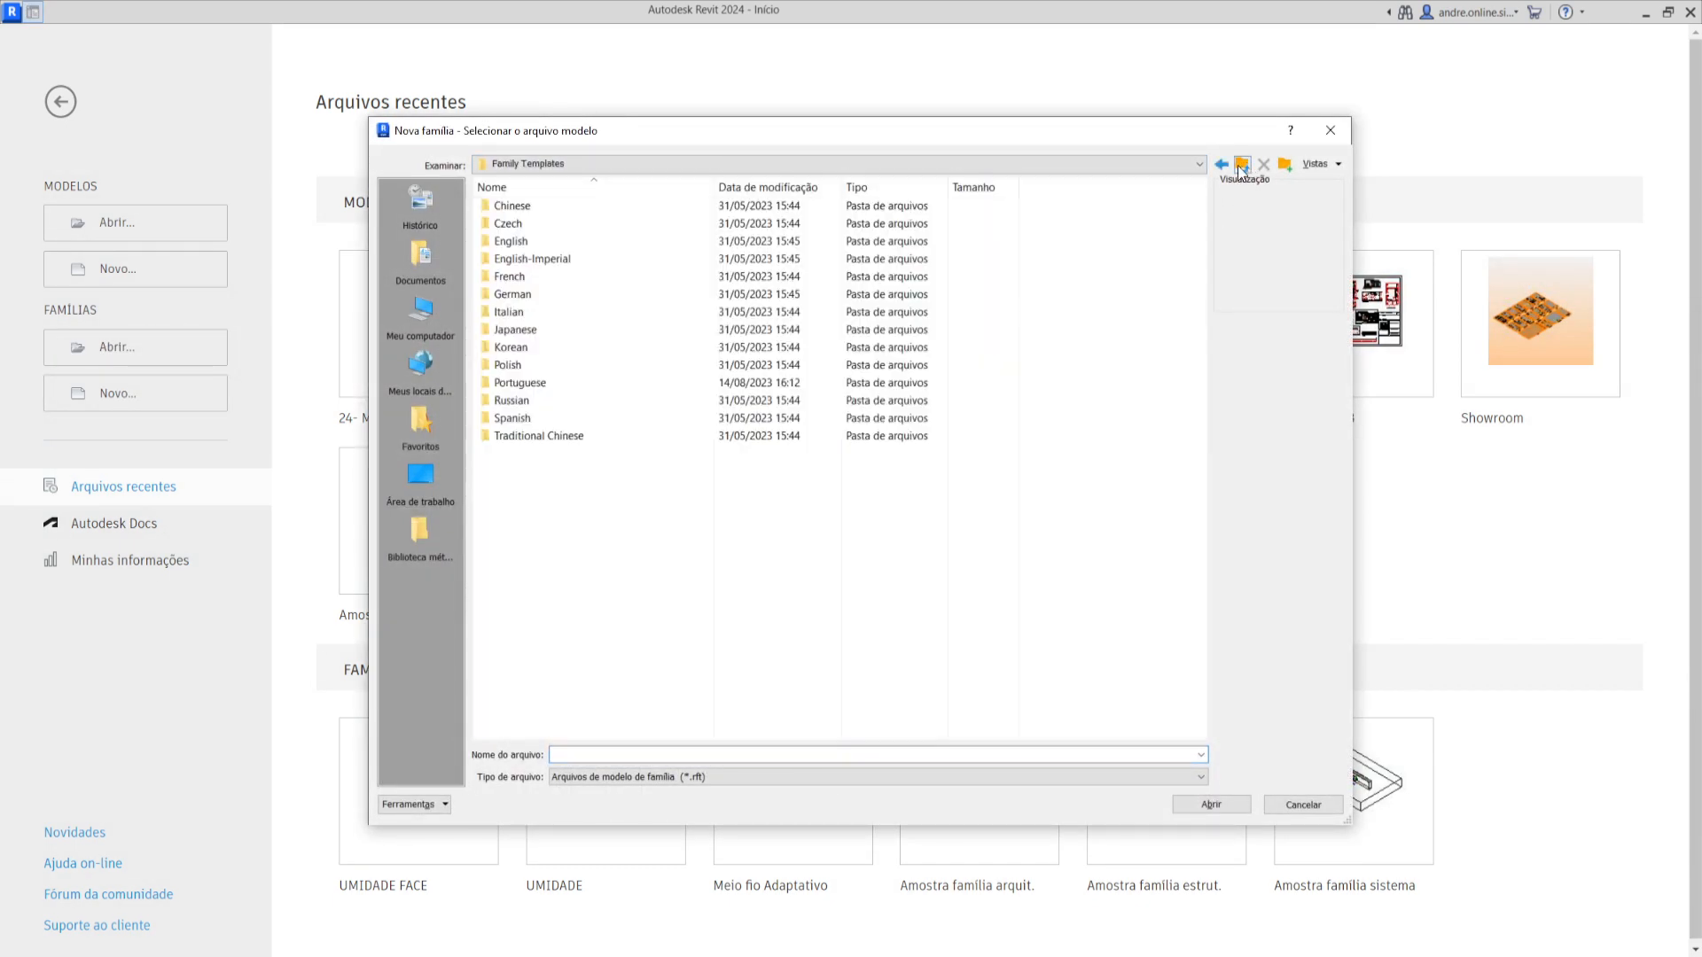
double_click(523, 241)
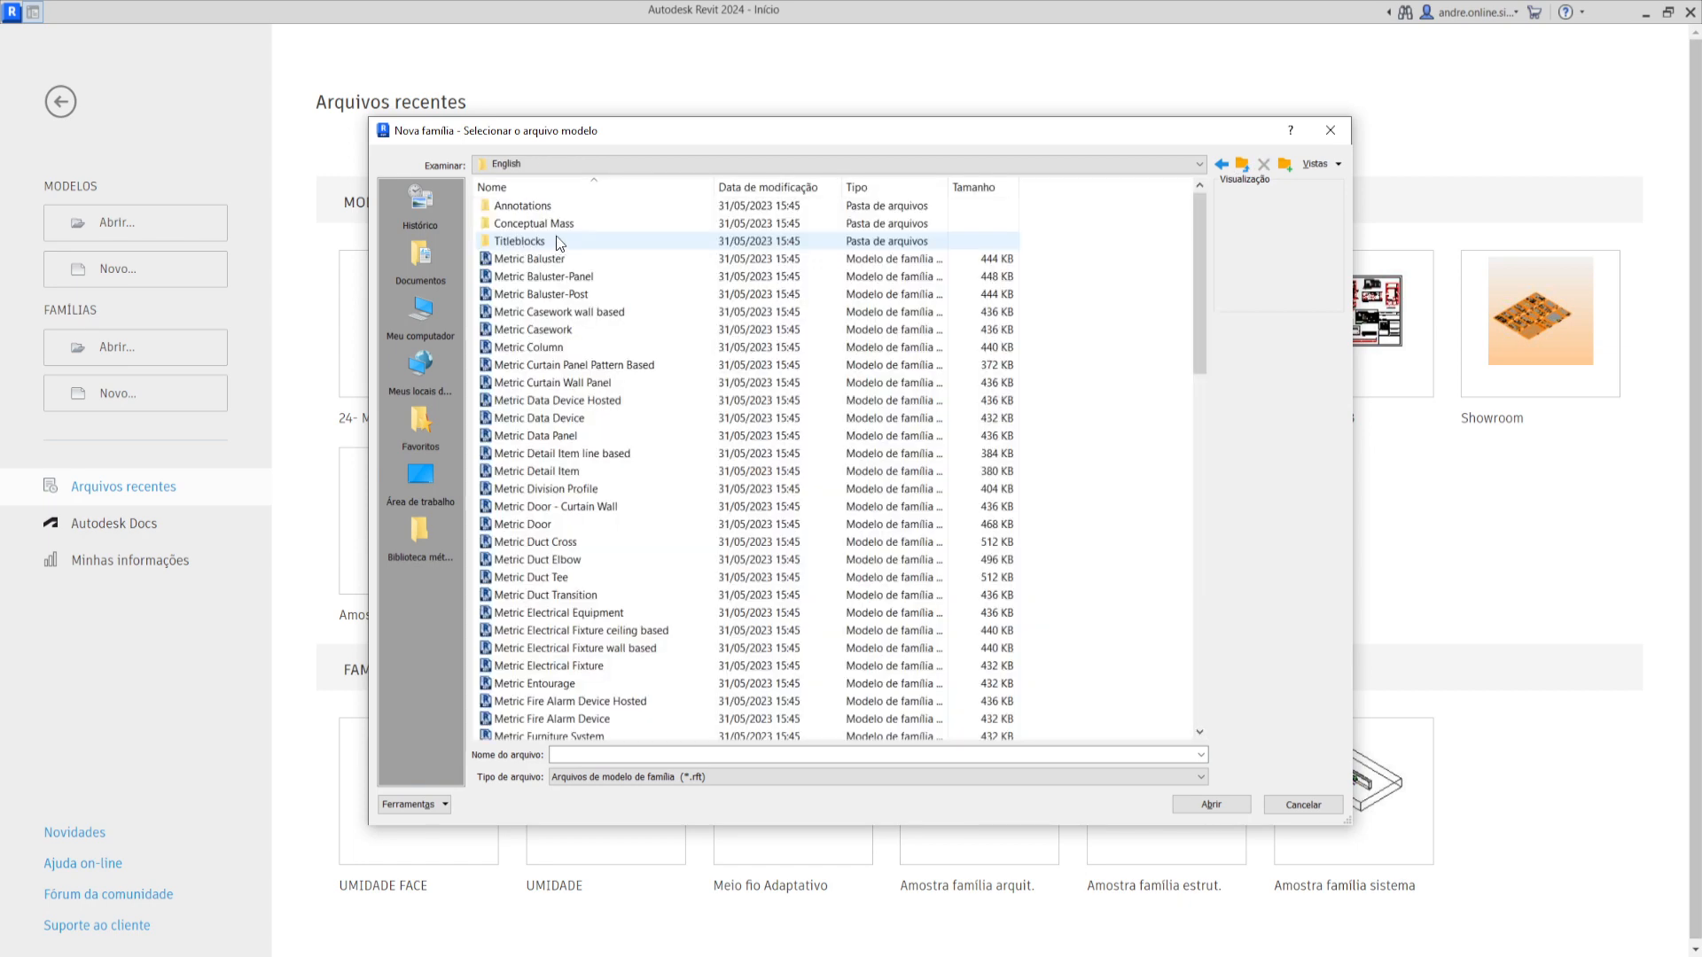
scroll(575, 492, "down", 6)
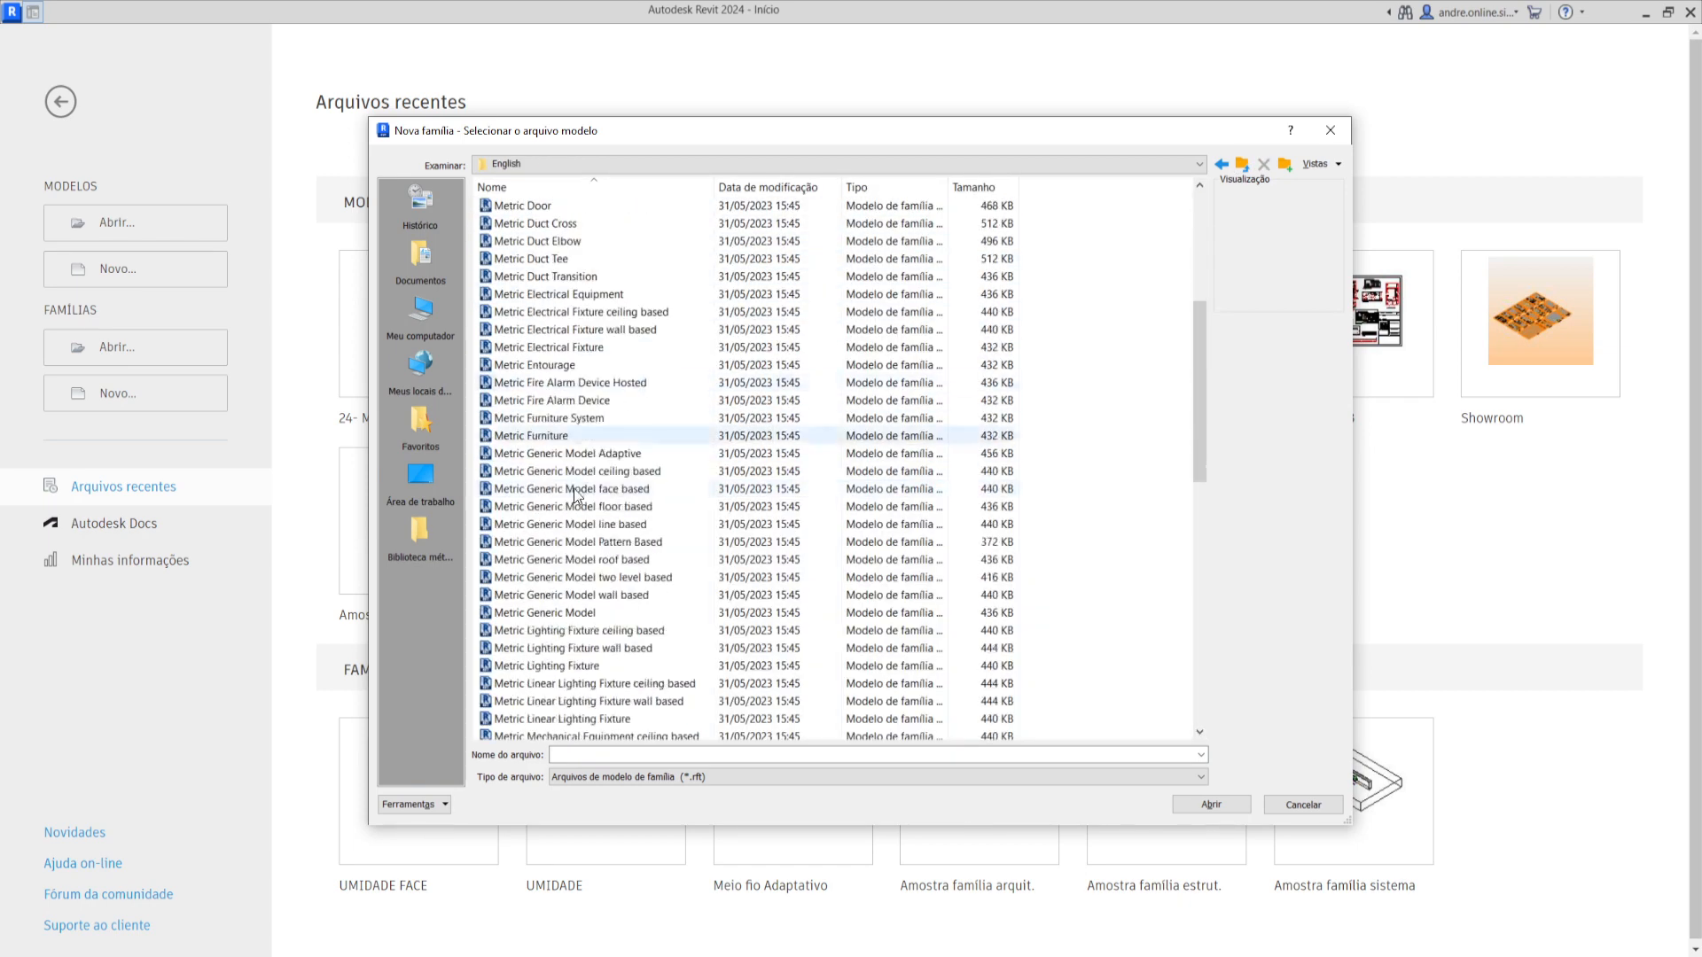
scroll(575, 494, "down", 11)
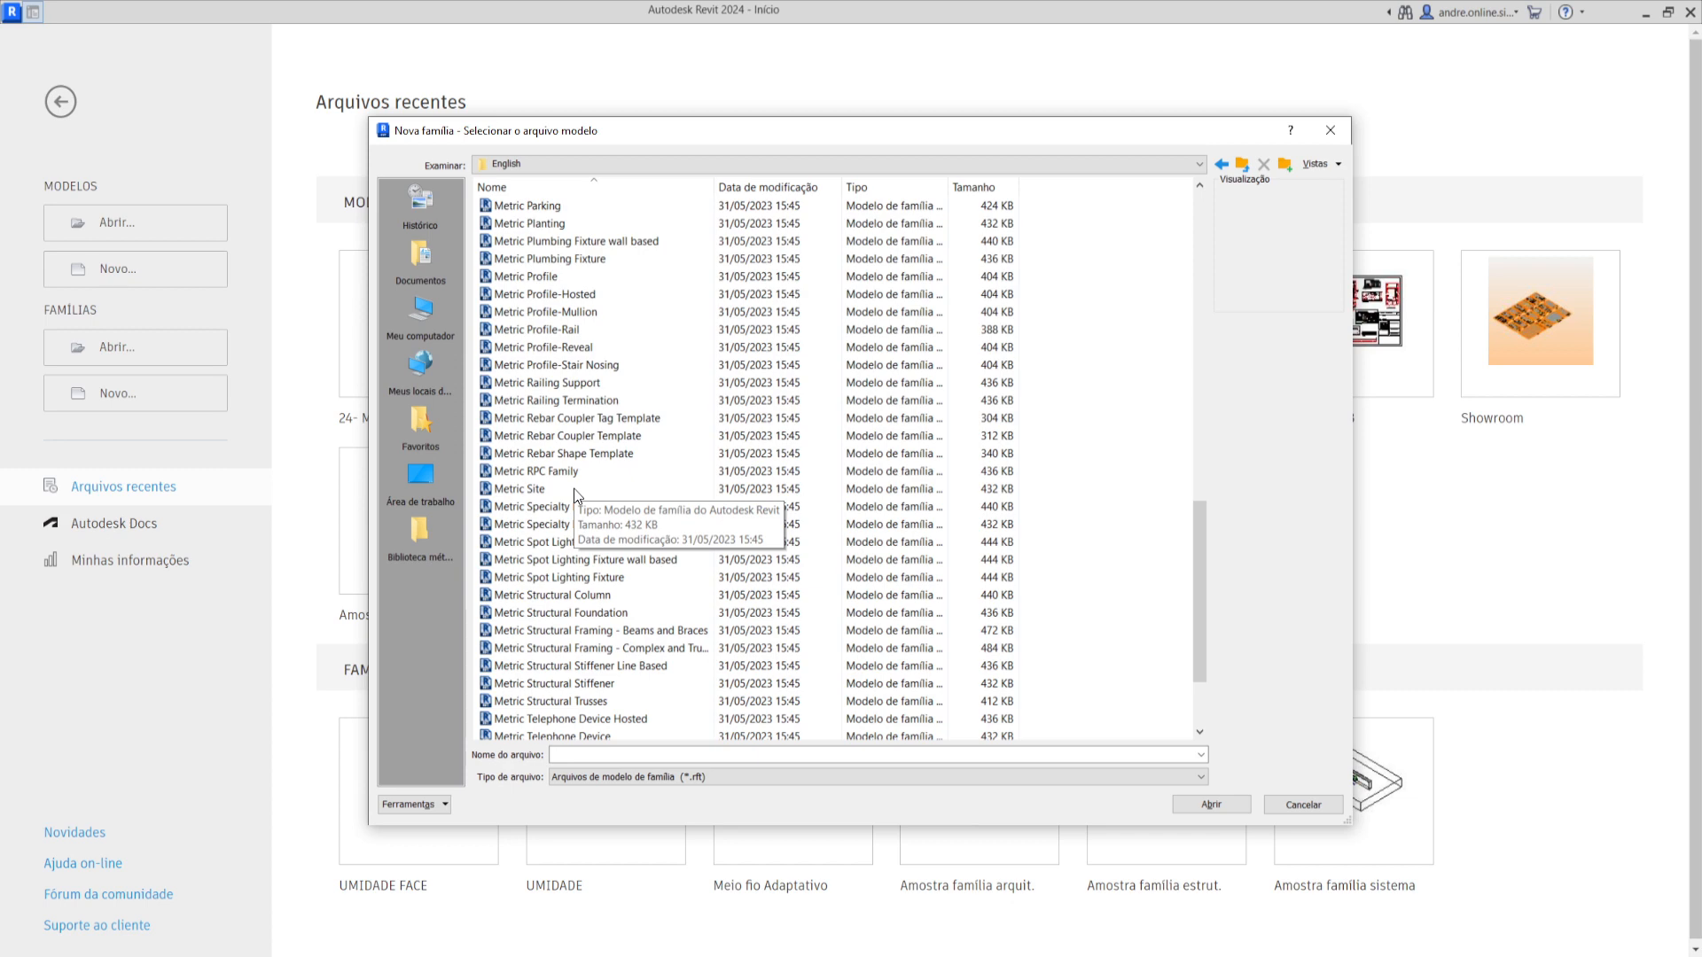
scroll(660, 483, "down", 2)
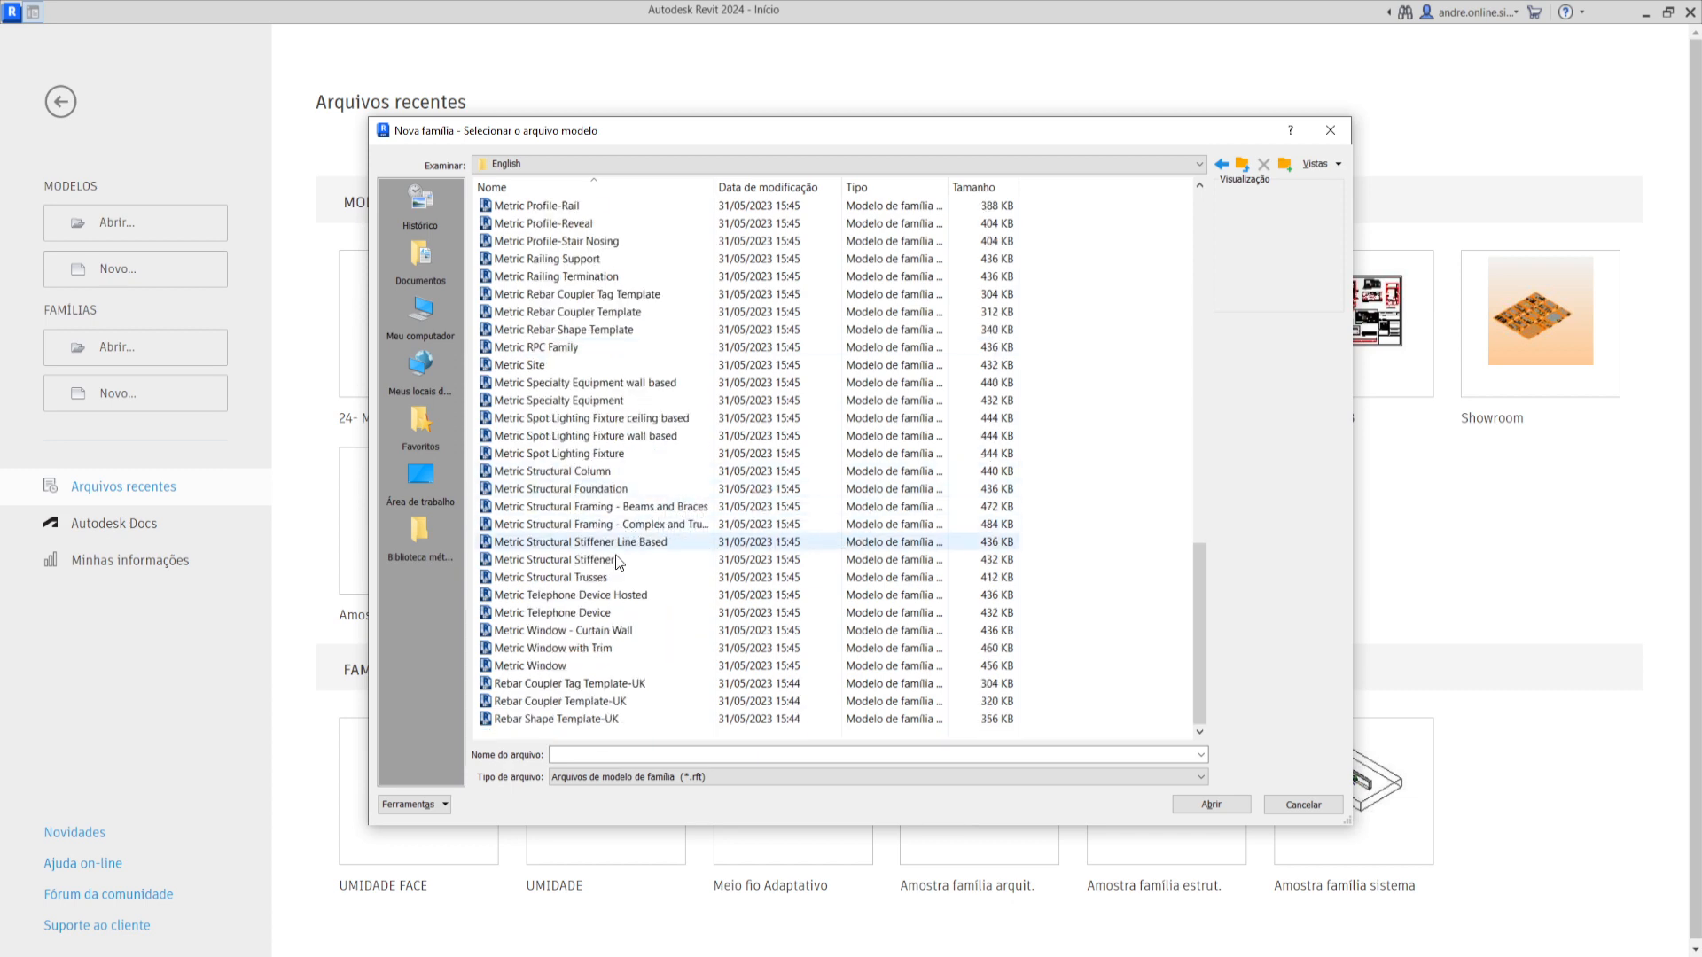
scroll(597, 576, "up", 6)
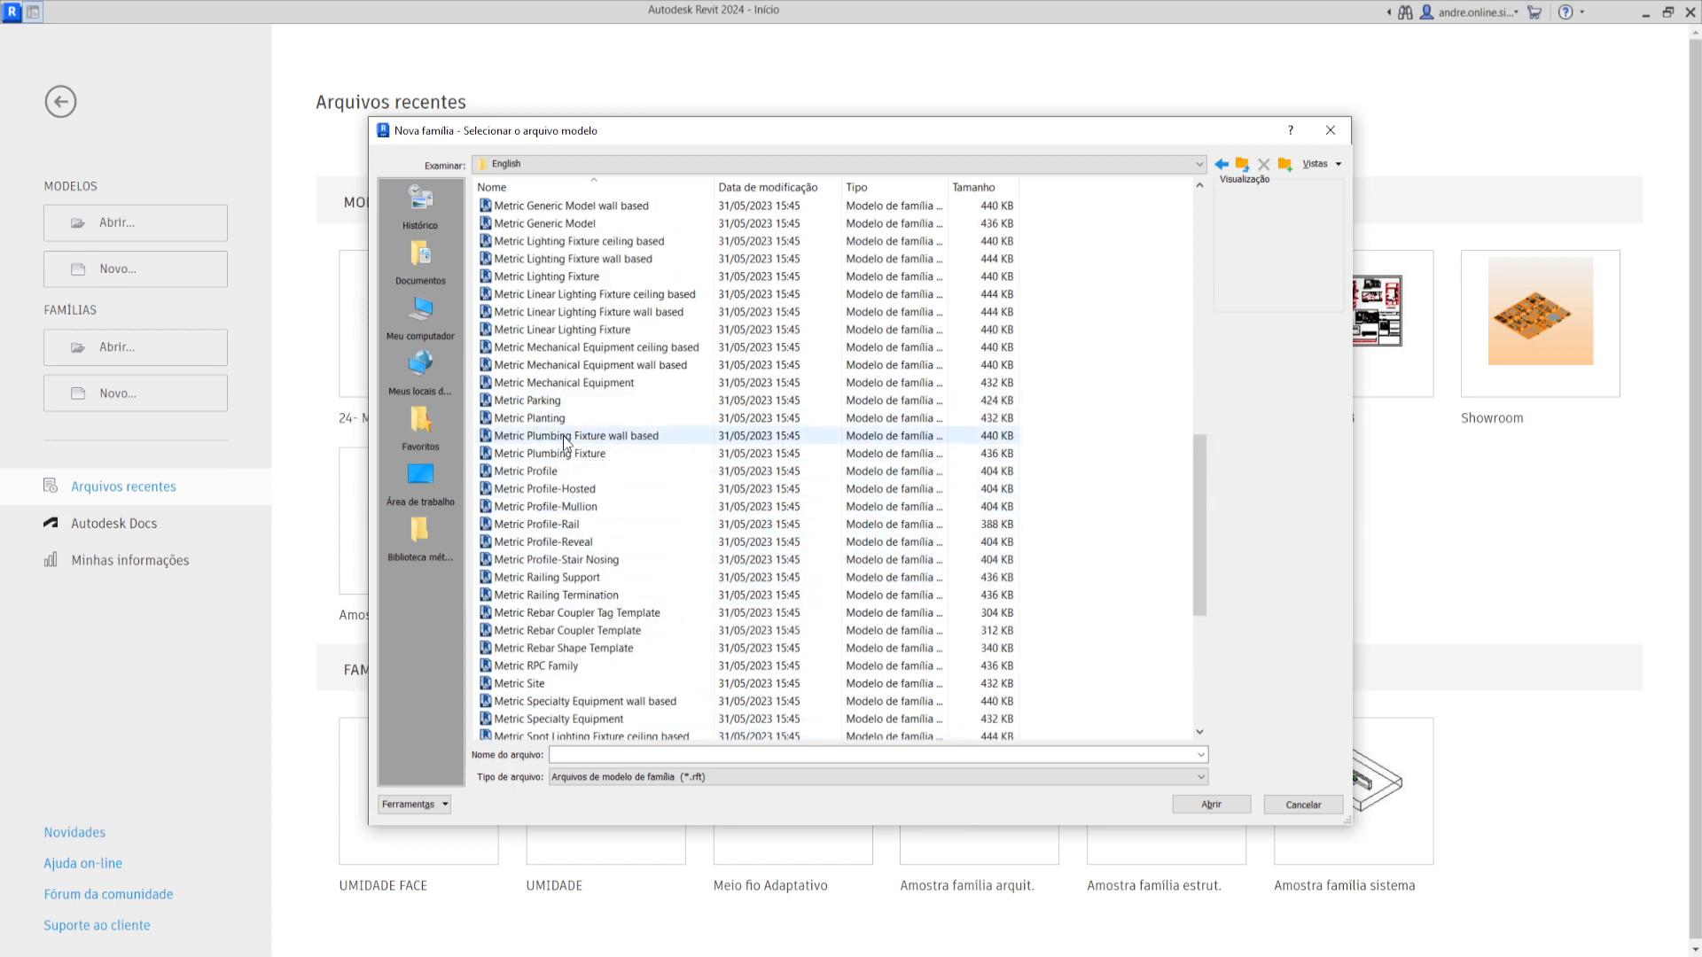
scroll(566, 440, "up", 1)
left_click(499, 277)
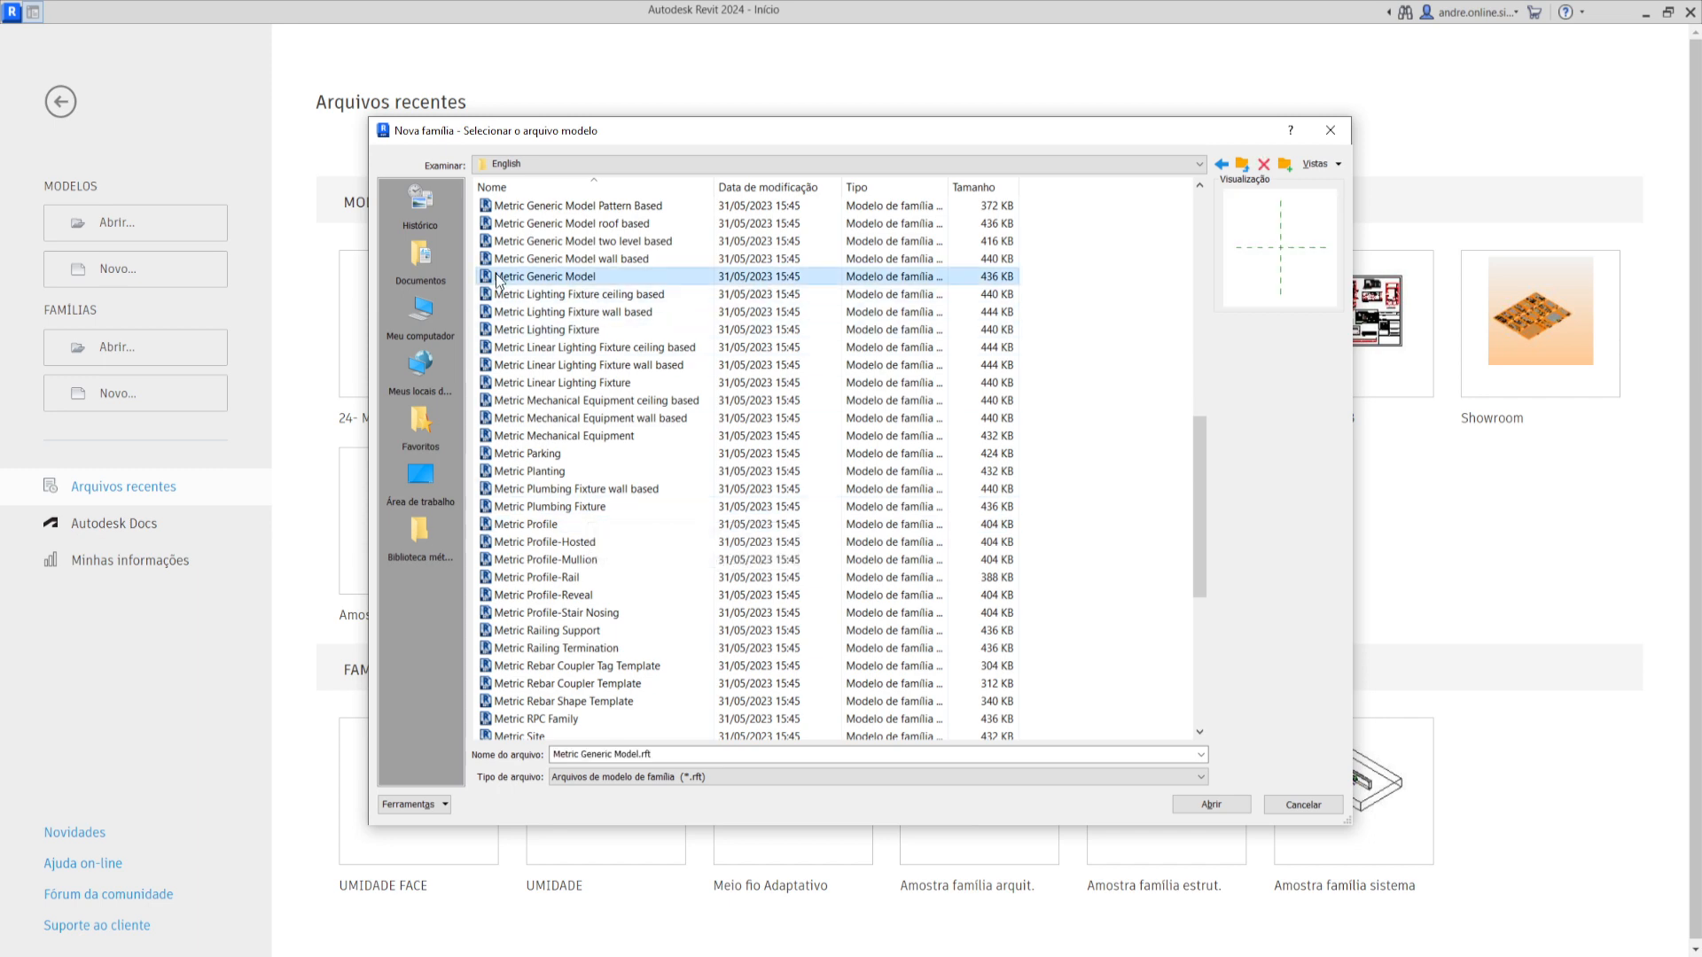
left_click(1212, 805)
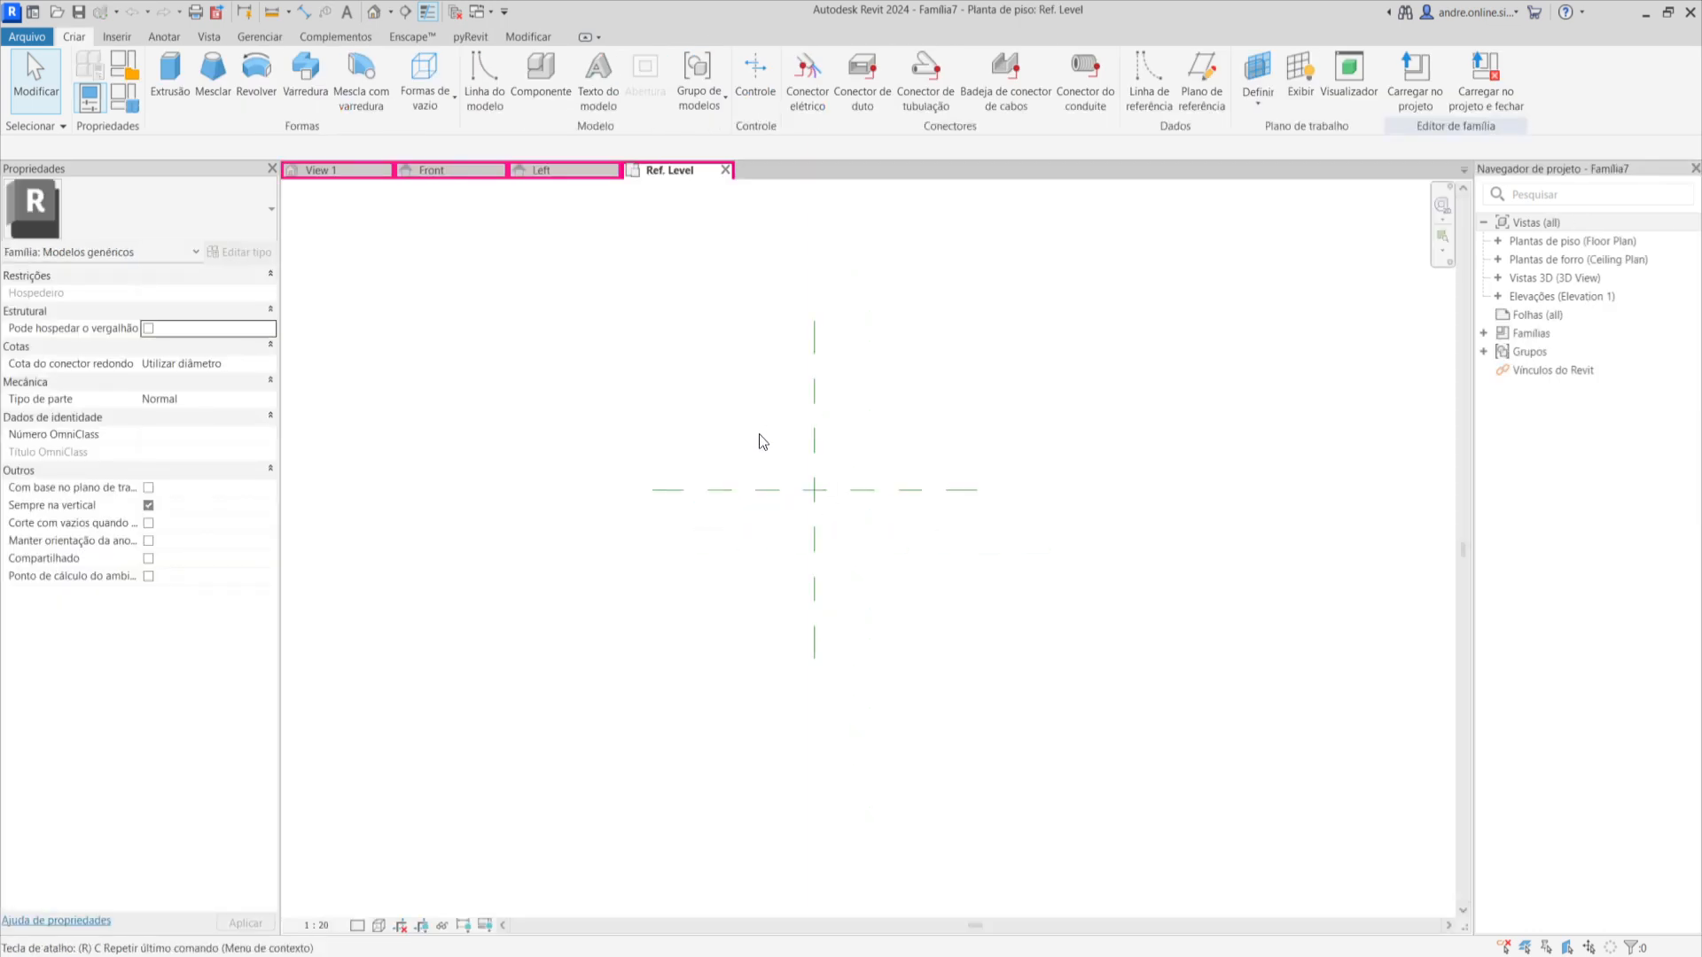
Draw two horizontal reference planes, about 1300 mm above and about 1400 mm below the Center (Front/Back) plane.
key("p")
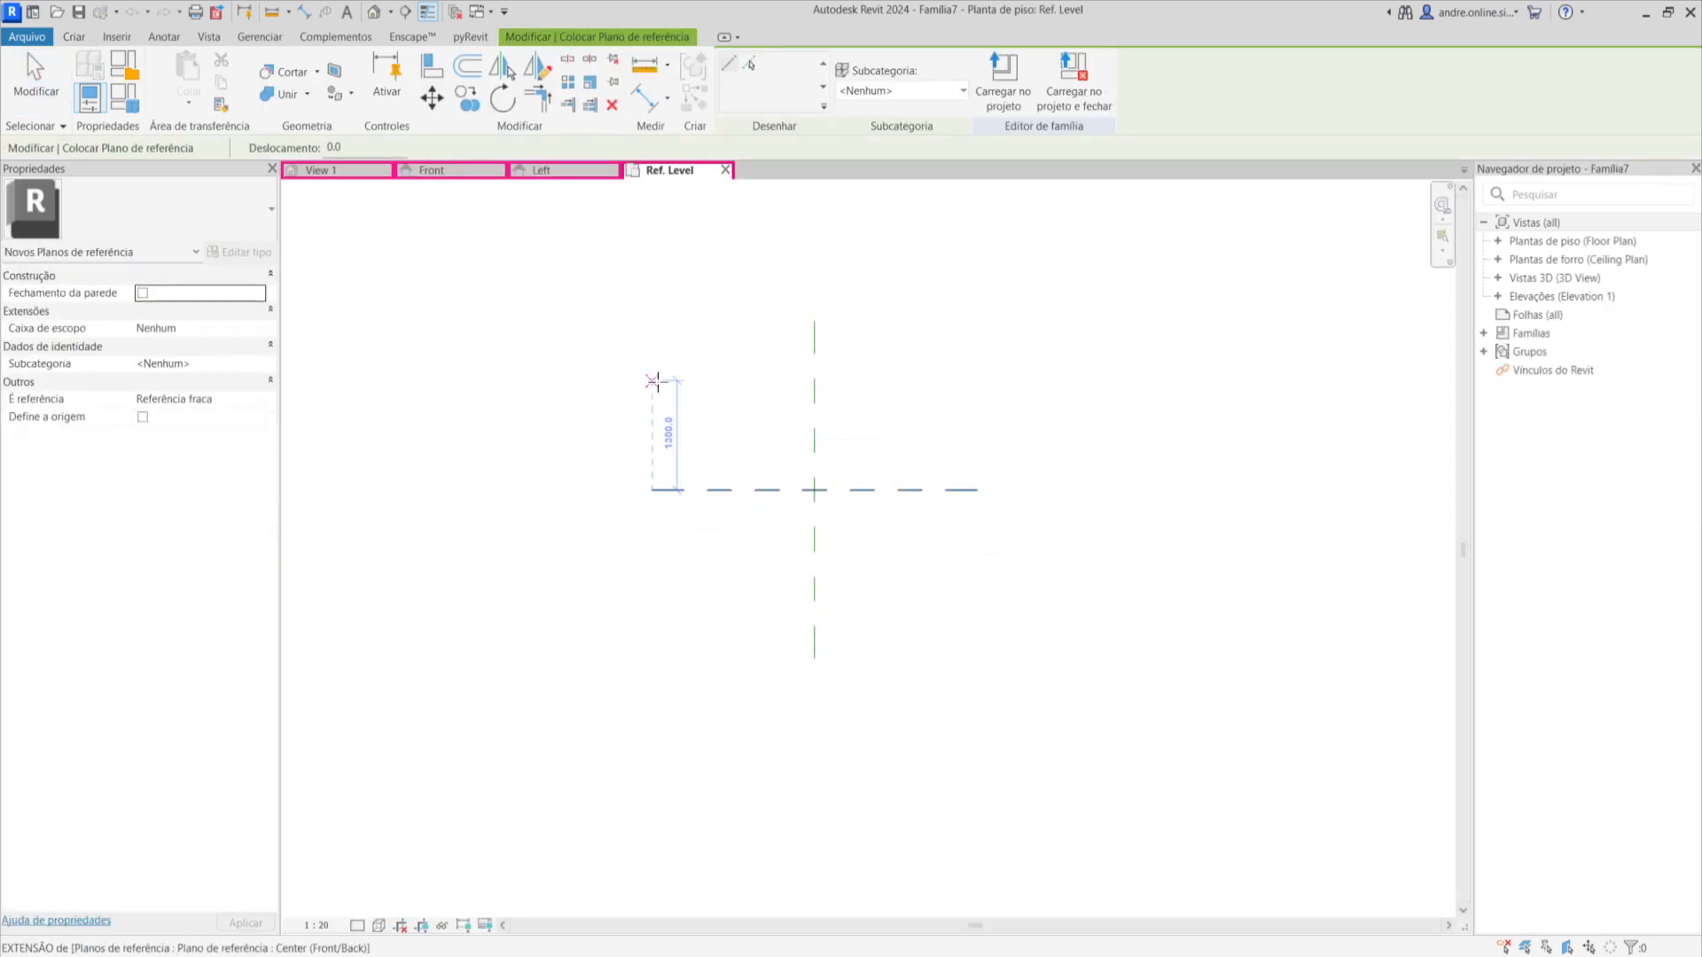
left_click(653, 380)
left_click(978, 381)
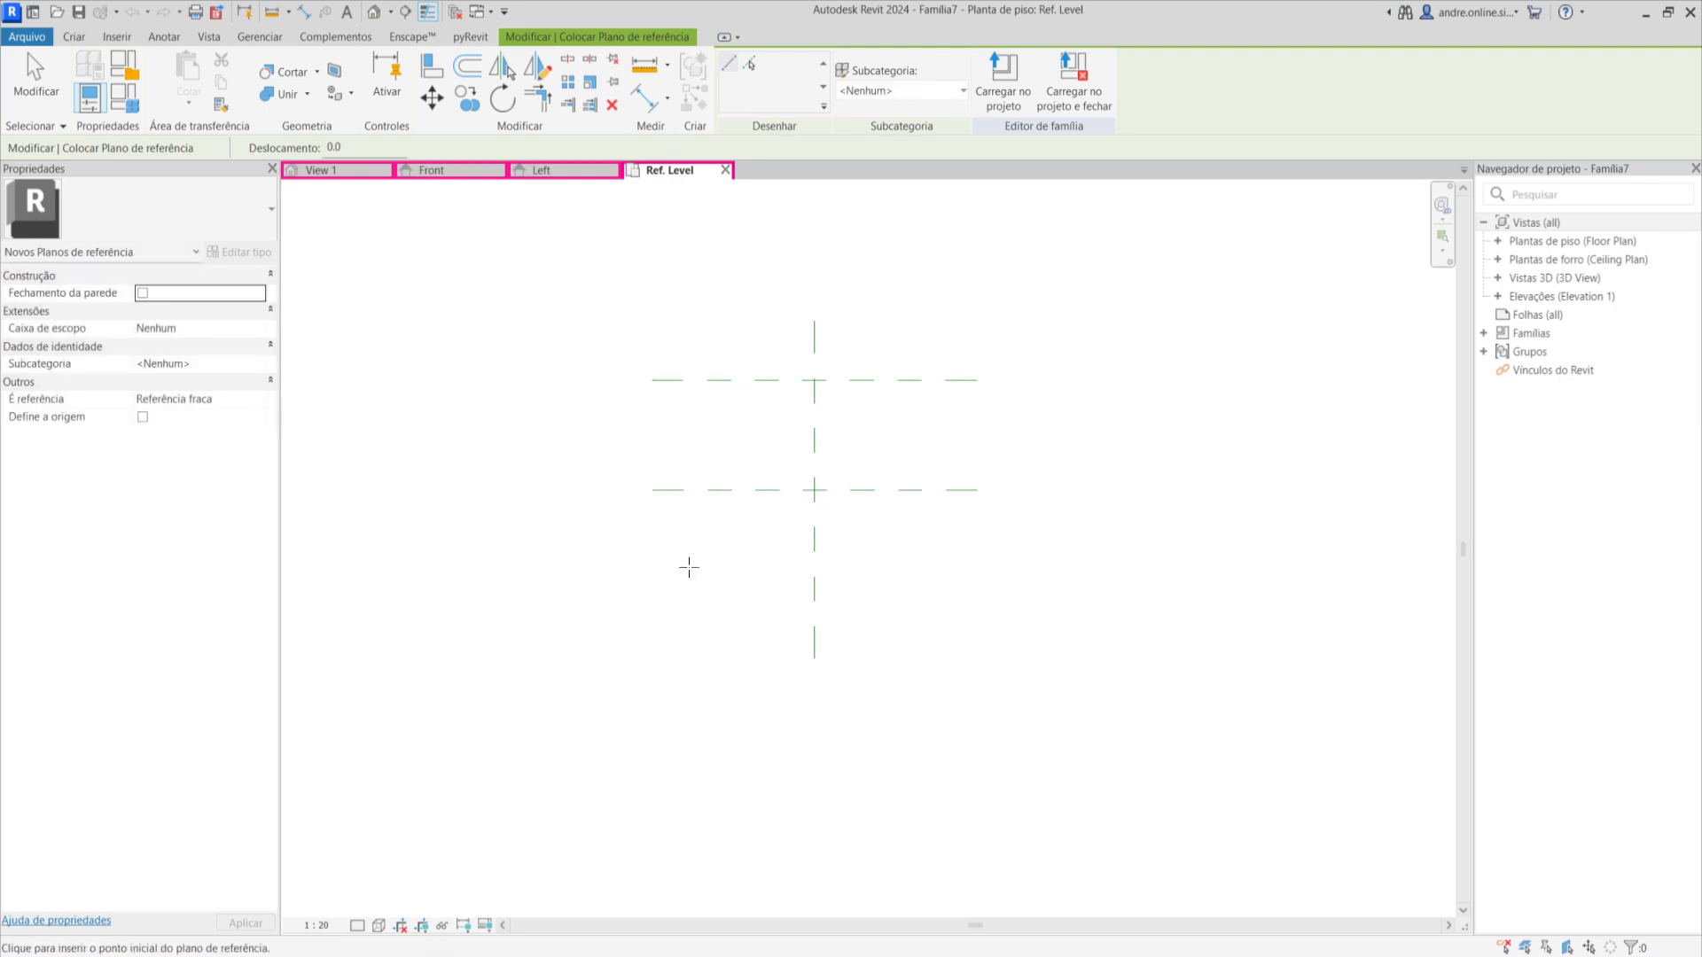
left_click(653, 606)
left_click(976, 607)
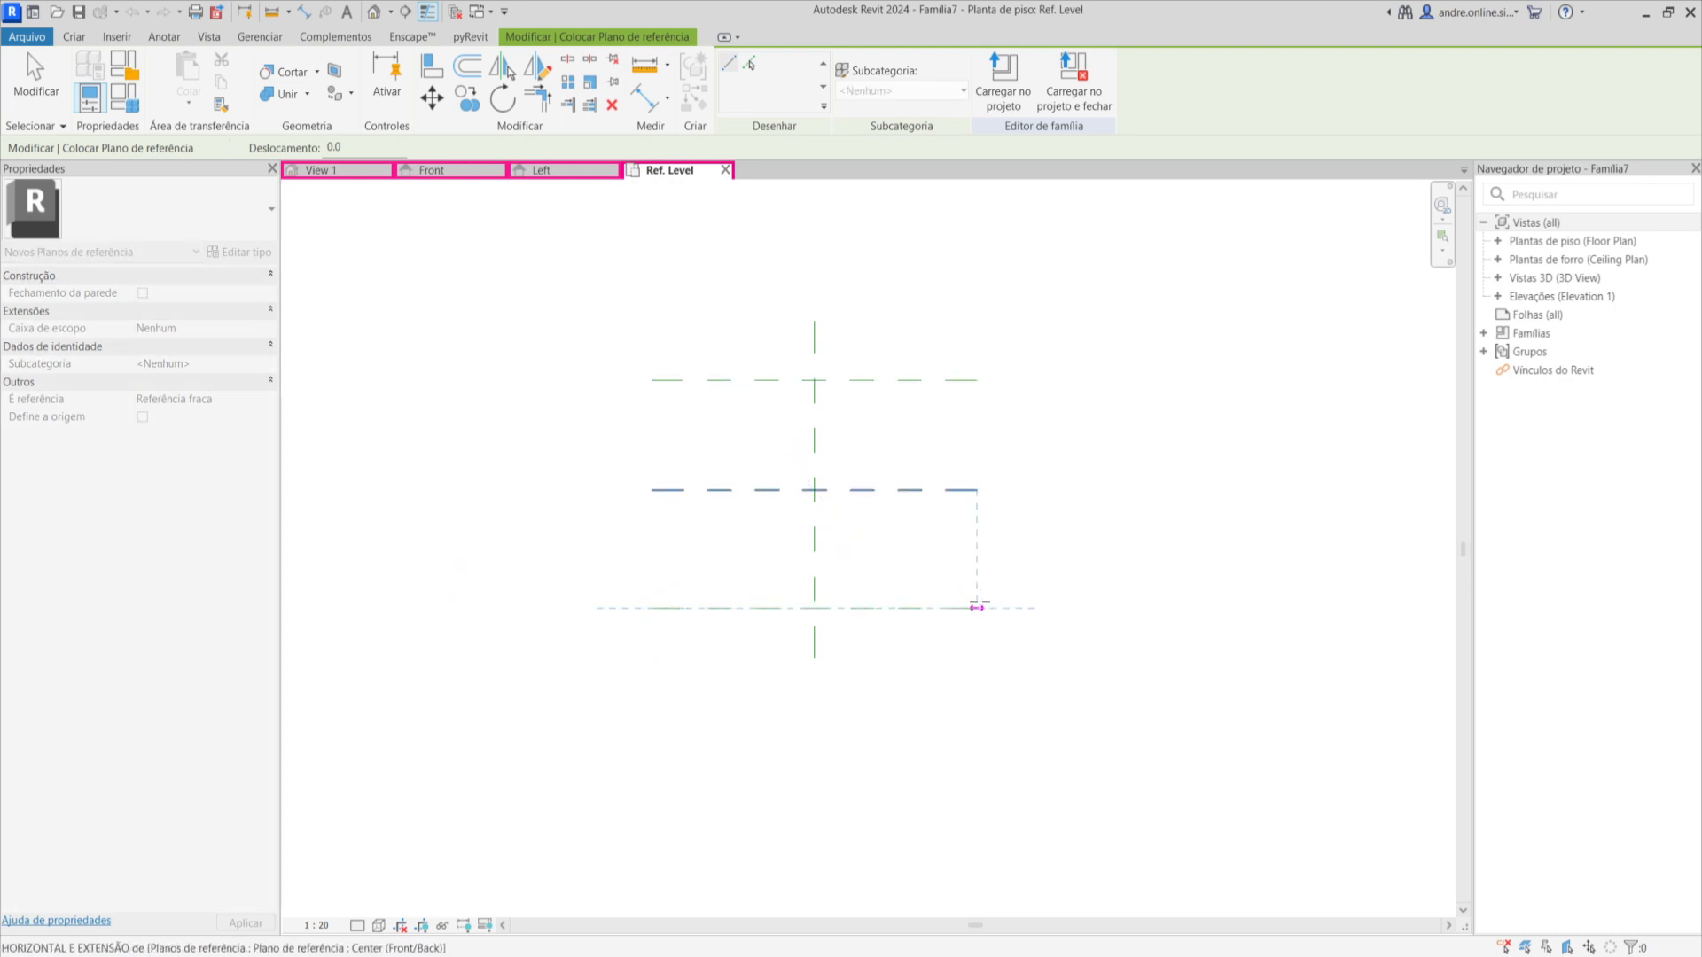
Draw two vertical reference planes, about 1600 mm on either side of the Center (Left/Right) plane.
left_click(684, 321)
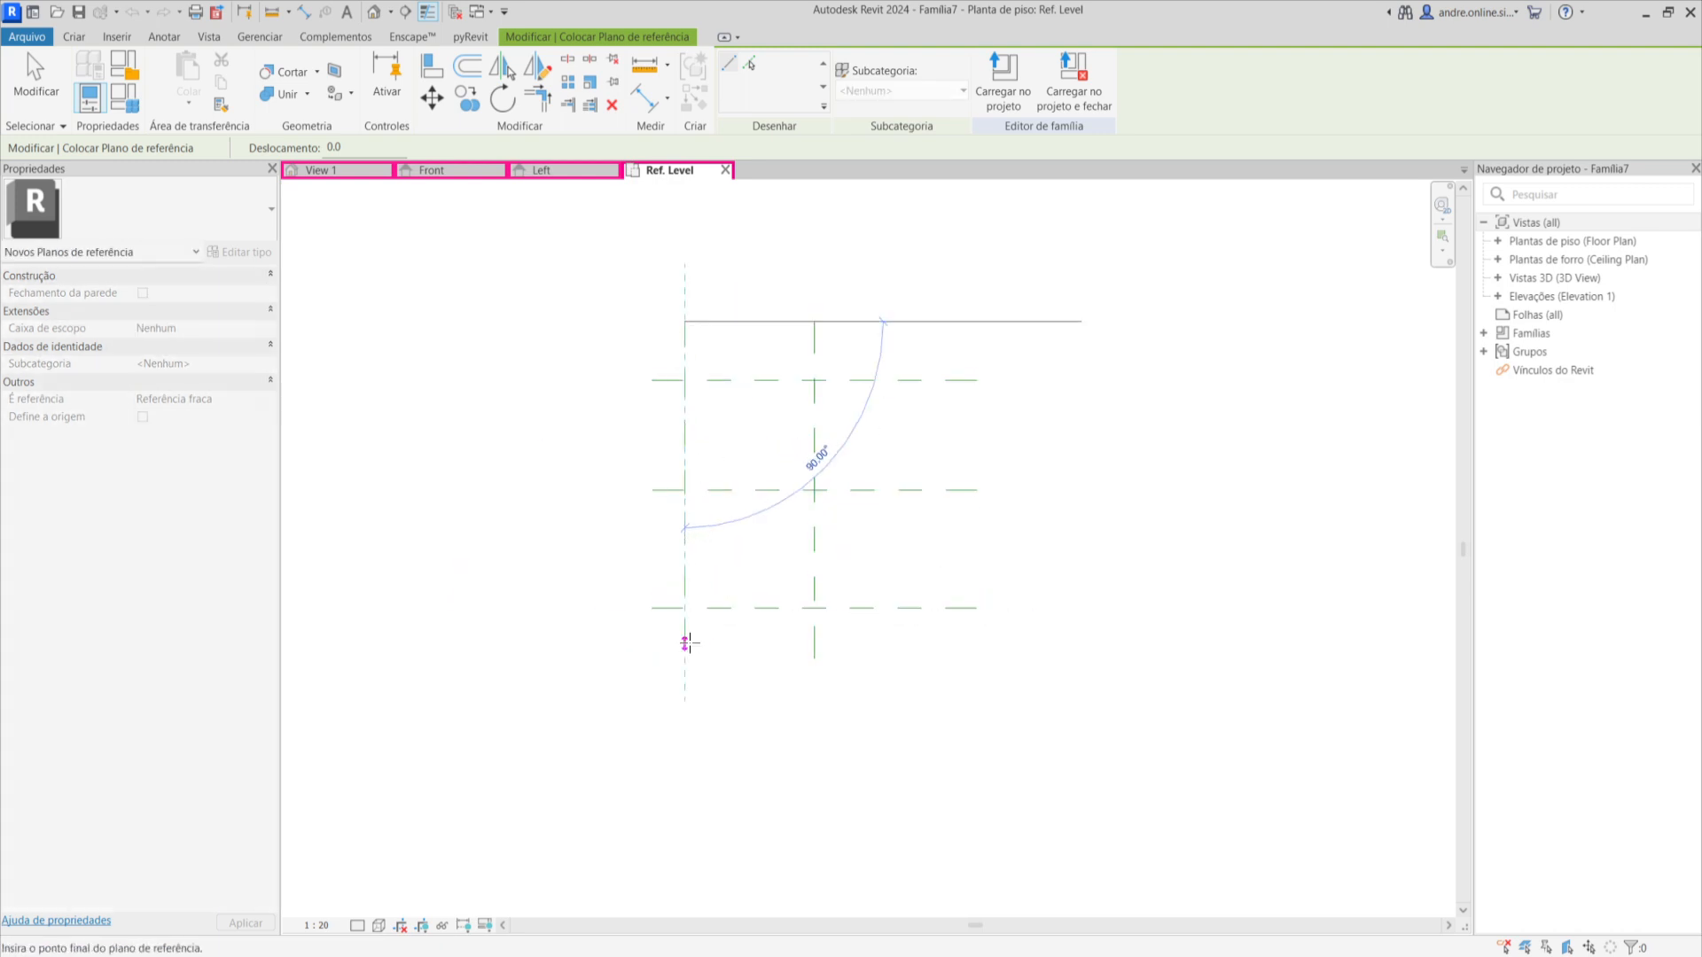
left_click(679, 646)
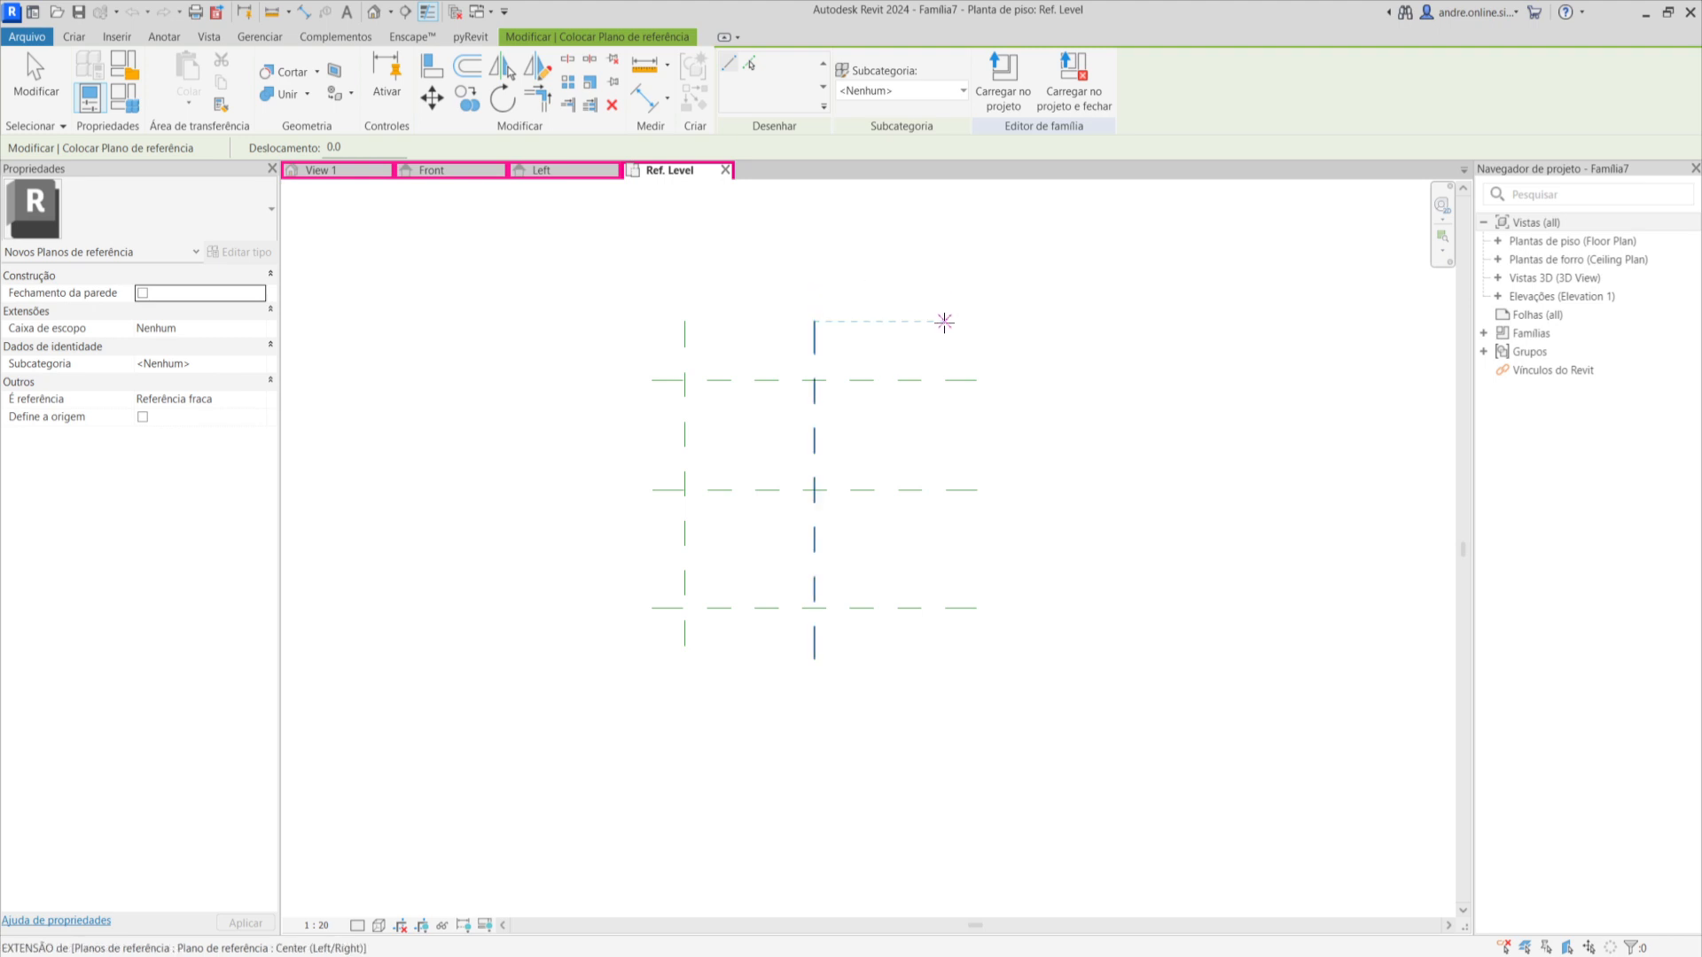
left_click(944, 321)
left_click(945, 647)
key("Escape")
key("Escape")
key("z")
key("f")
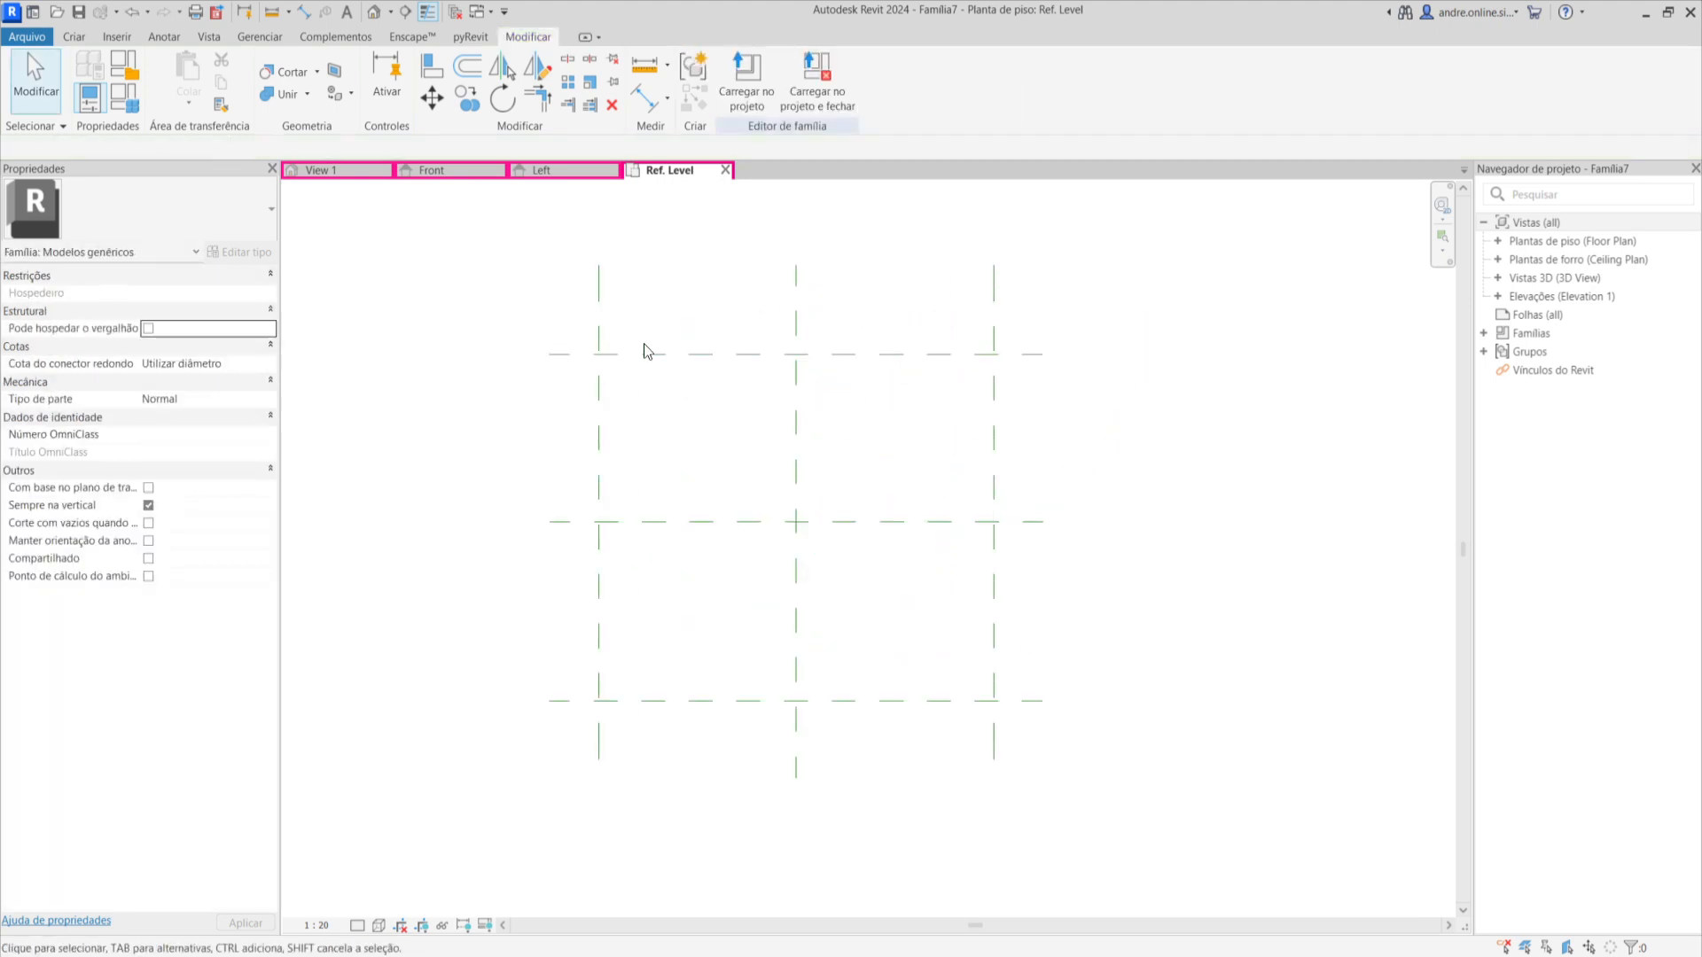
Dimension the three vertical reference planes in one aligned chain and apply the EQ equality constraint.
key("d")
key("i")
left_click(599, 337)
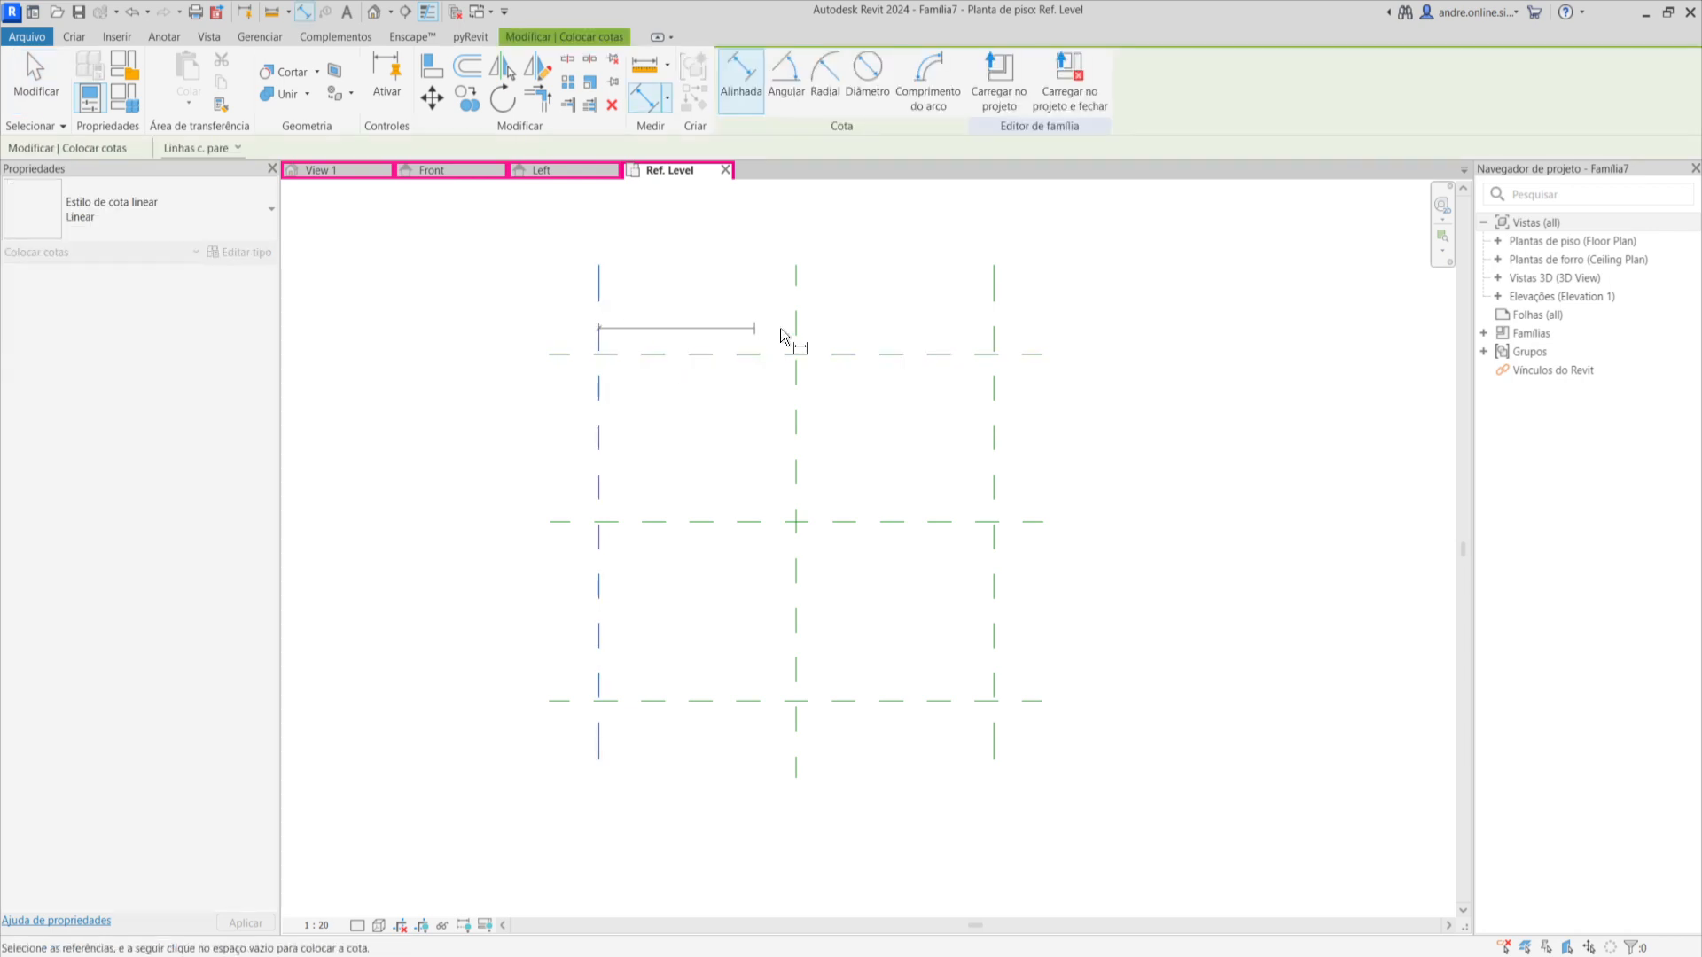
left_click(797, 332)
left_click(993, 334)
left_click(1082, 325)
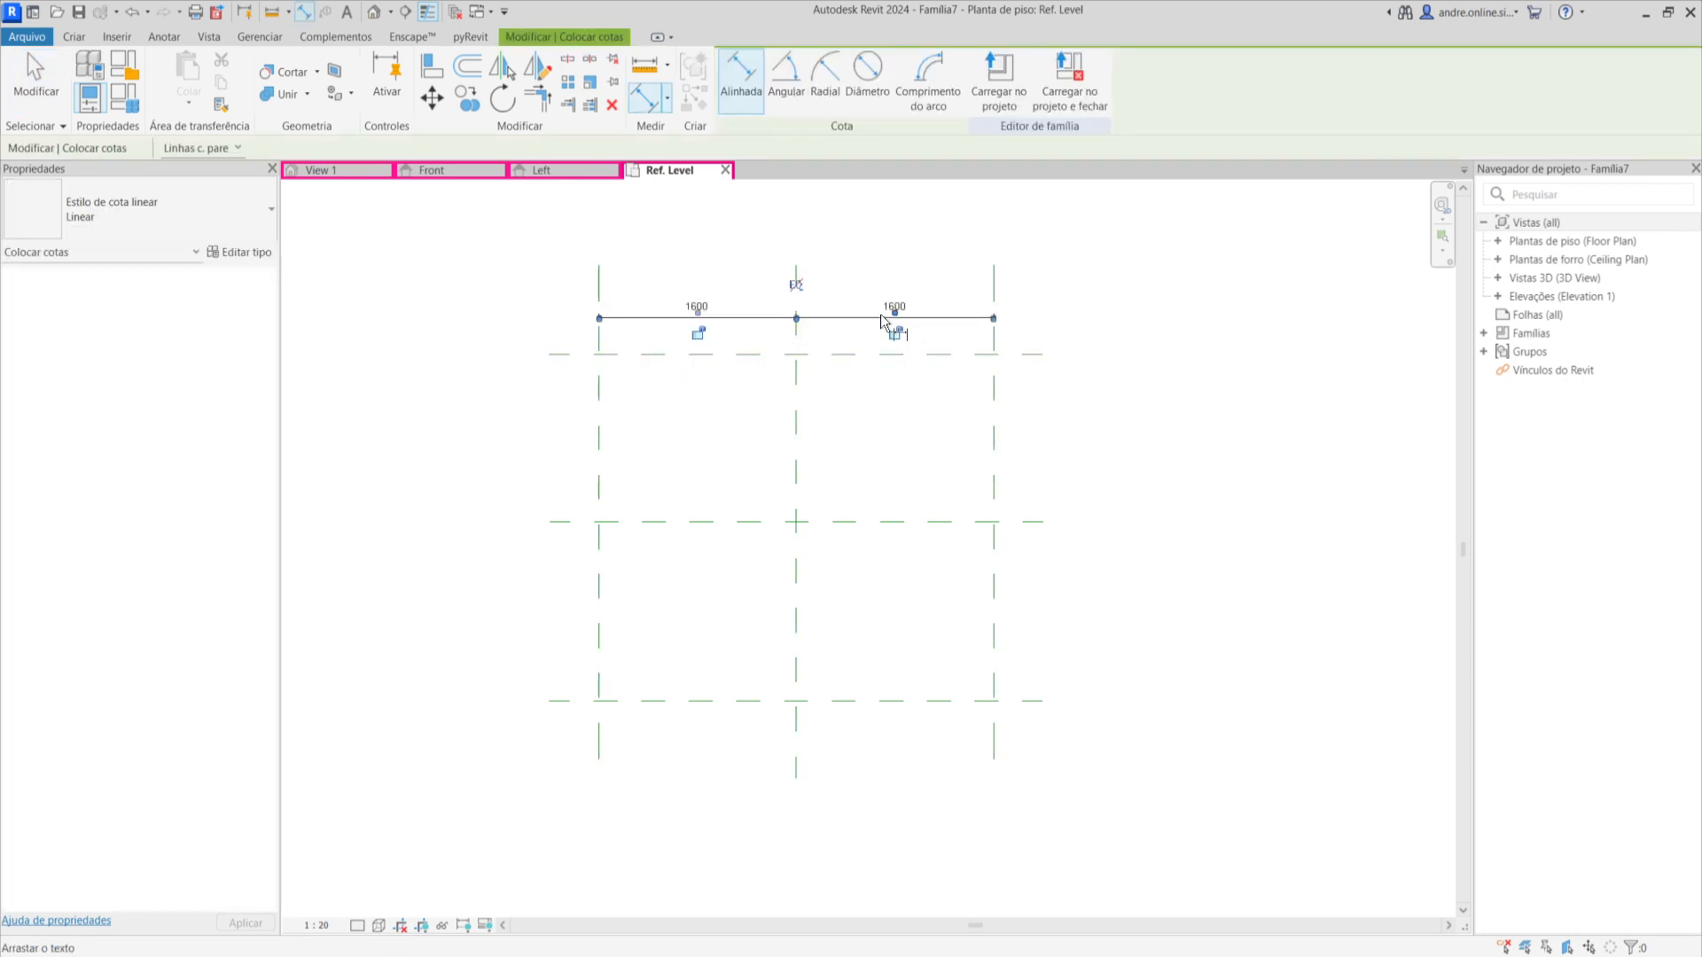
left_click(796, 286)
Add an overall aligned dimension between the two outer vertical reference planes, above the EQ dimension.
scroll(781, 310, "up", 2)
left_click(544, 277)
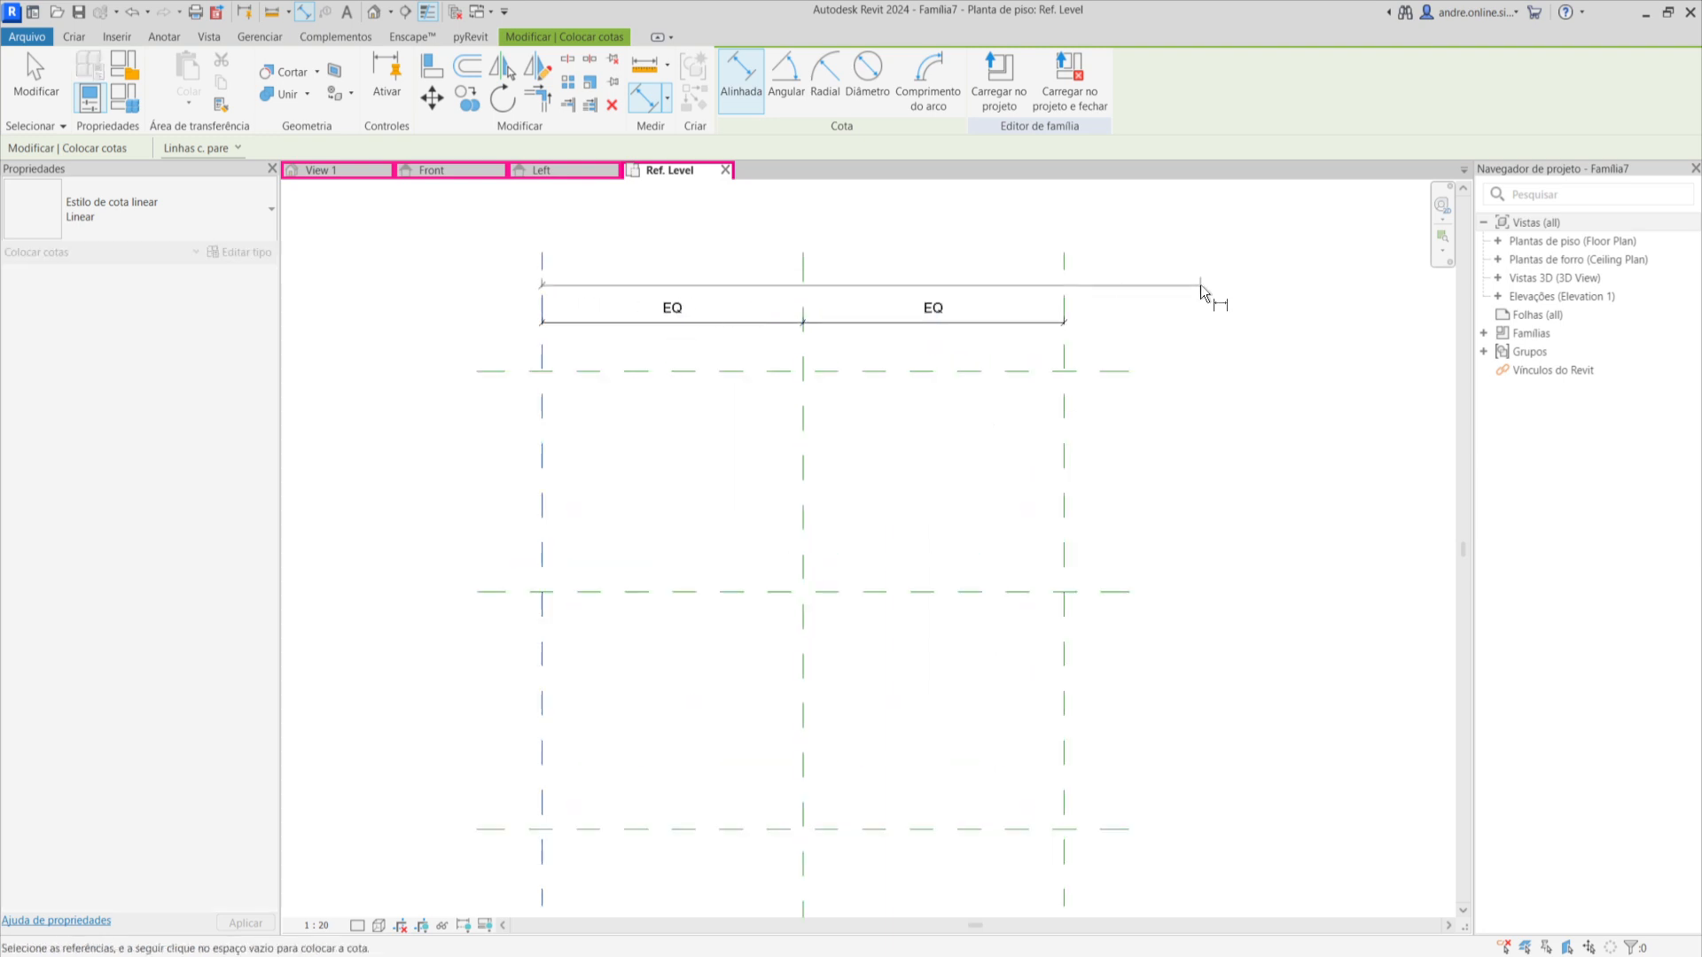
left_click(1075, 279)
left_click(1134, 284)
scroll(1134, 283, "down", 1)
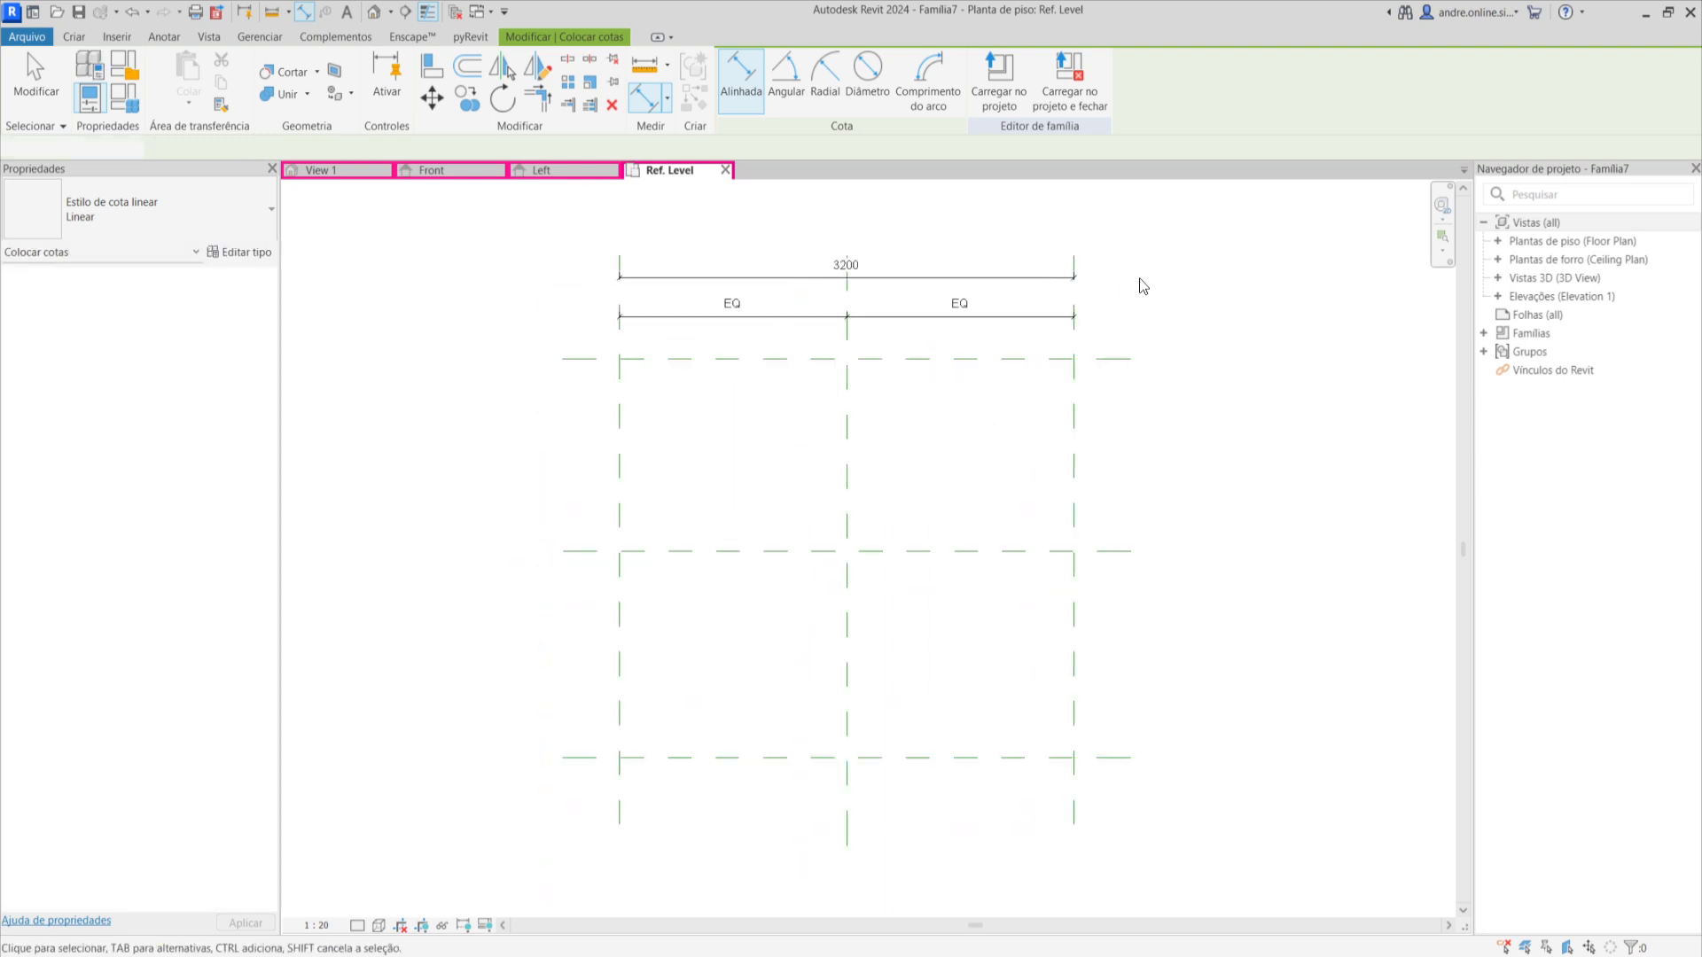
key("Escape")
Dimension the three horizontal reference planes in one aligned chain and make their spacing equal with EQ.
key("d")
key("i")
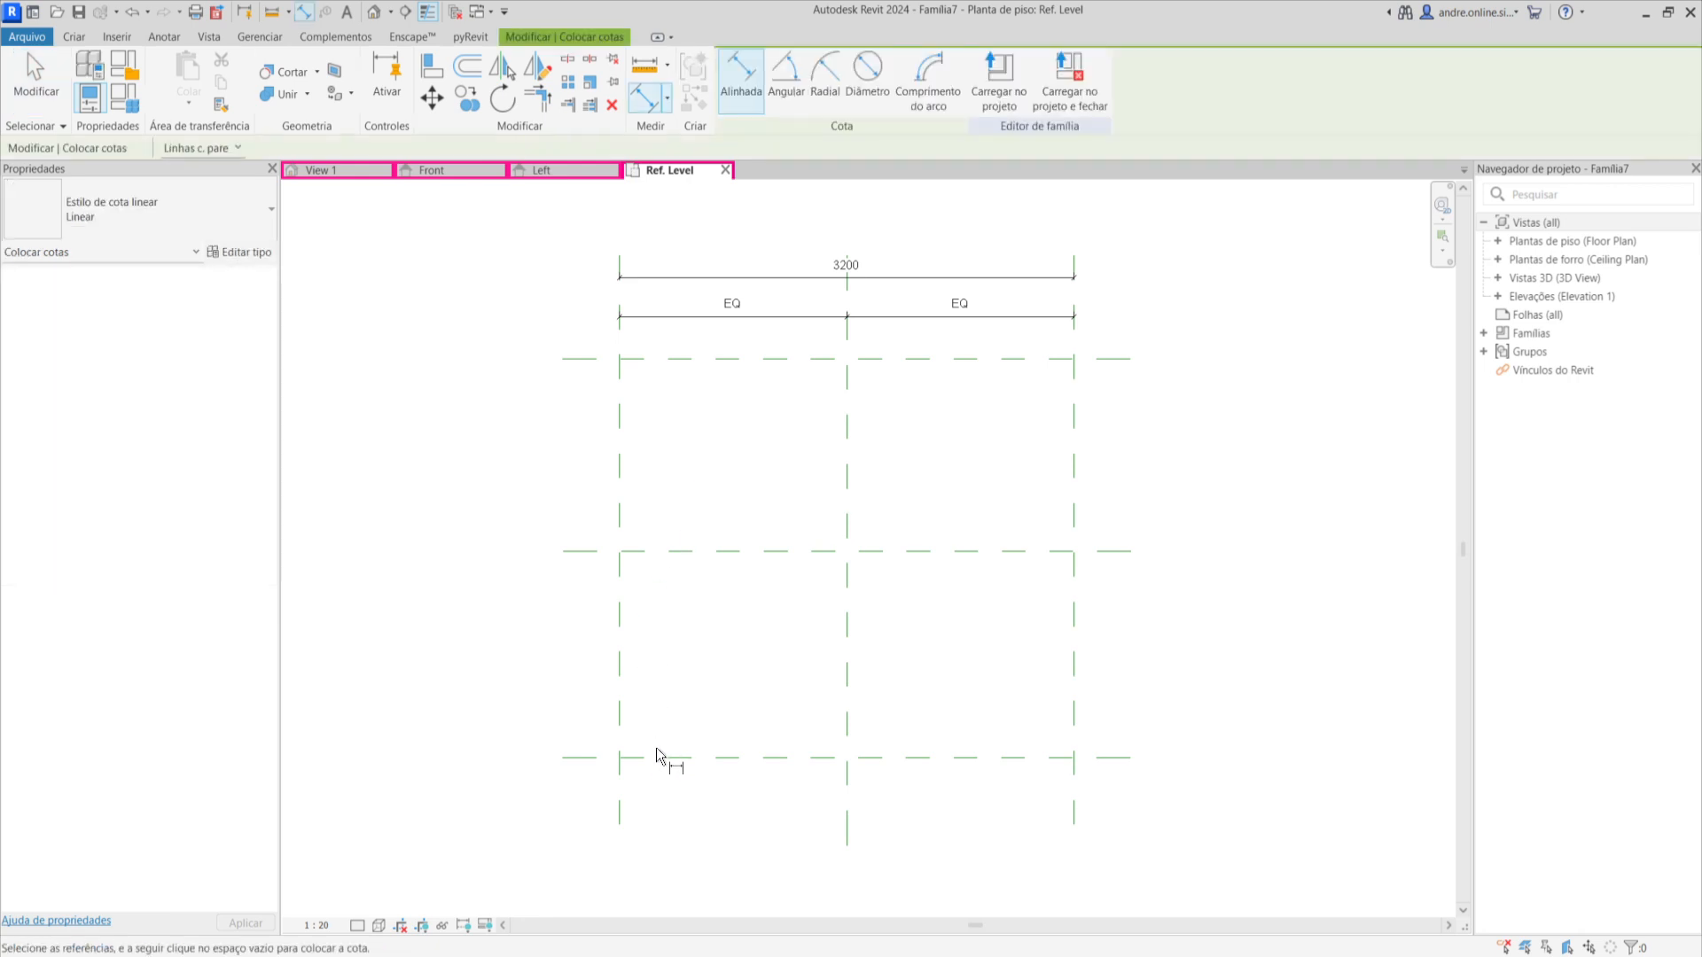
left_click(664, 758)
left_click(689, 553)
left_click(695, 360)
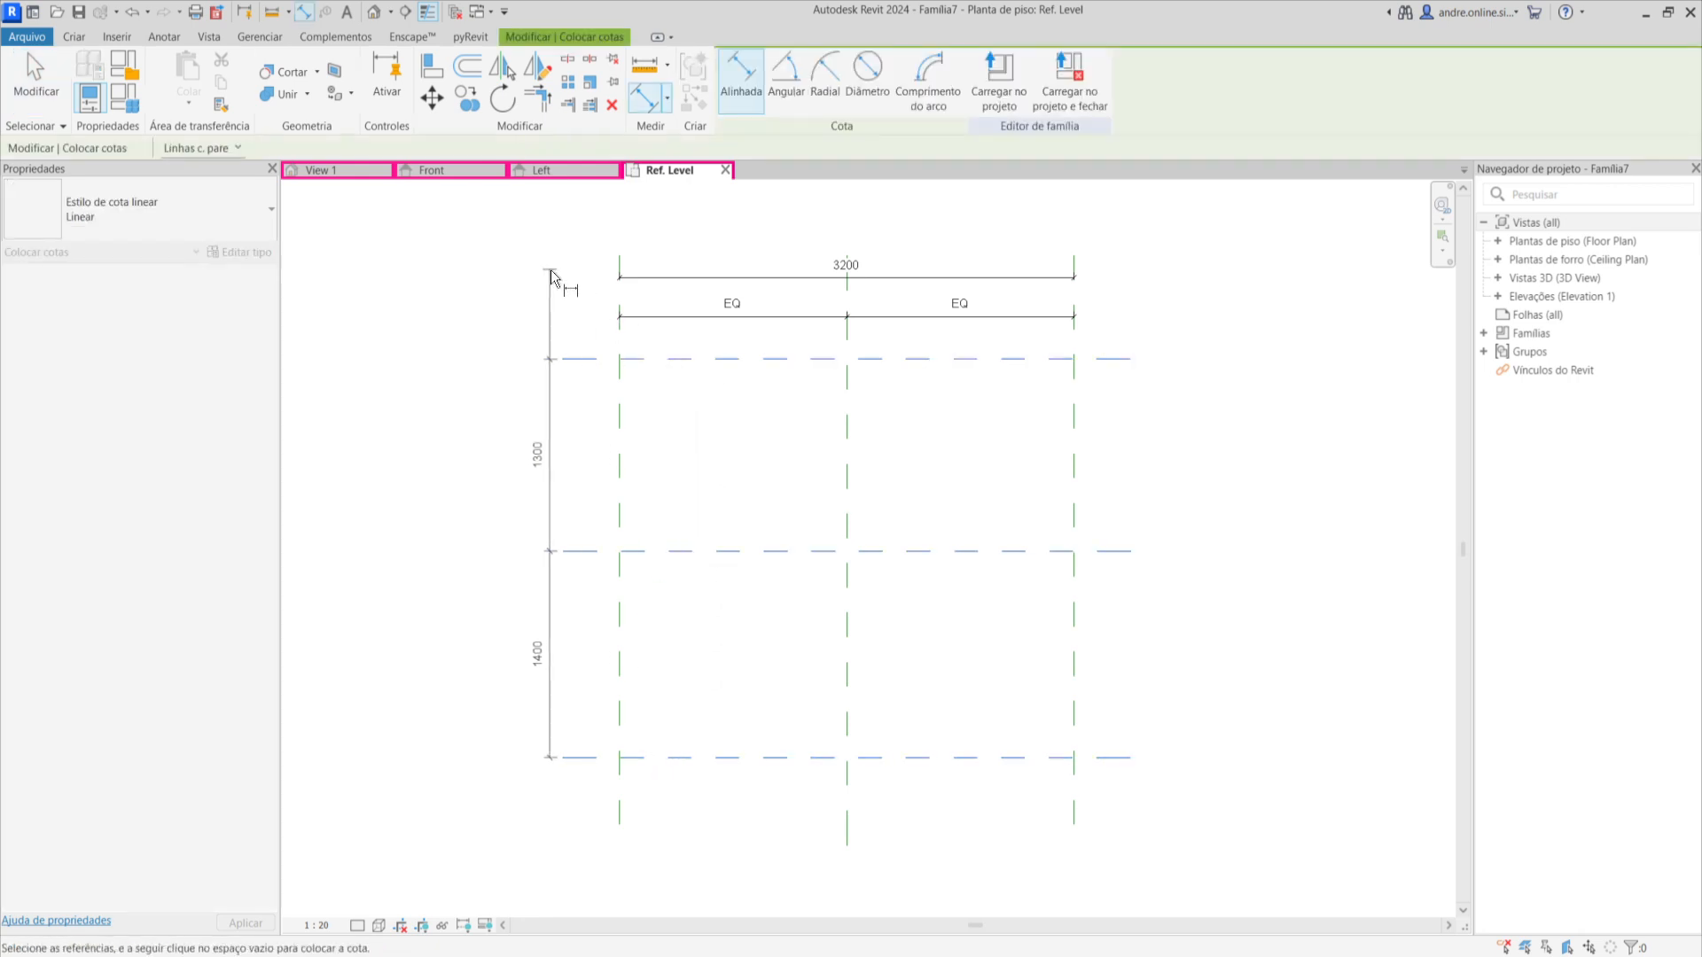
left_click(565, 279)
left_click(604, 558)
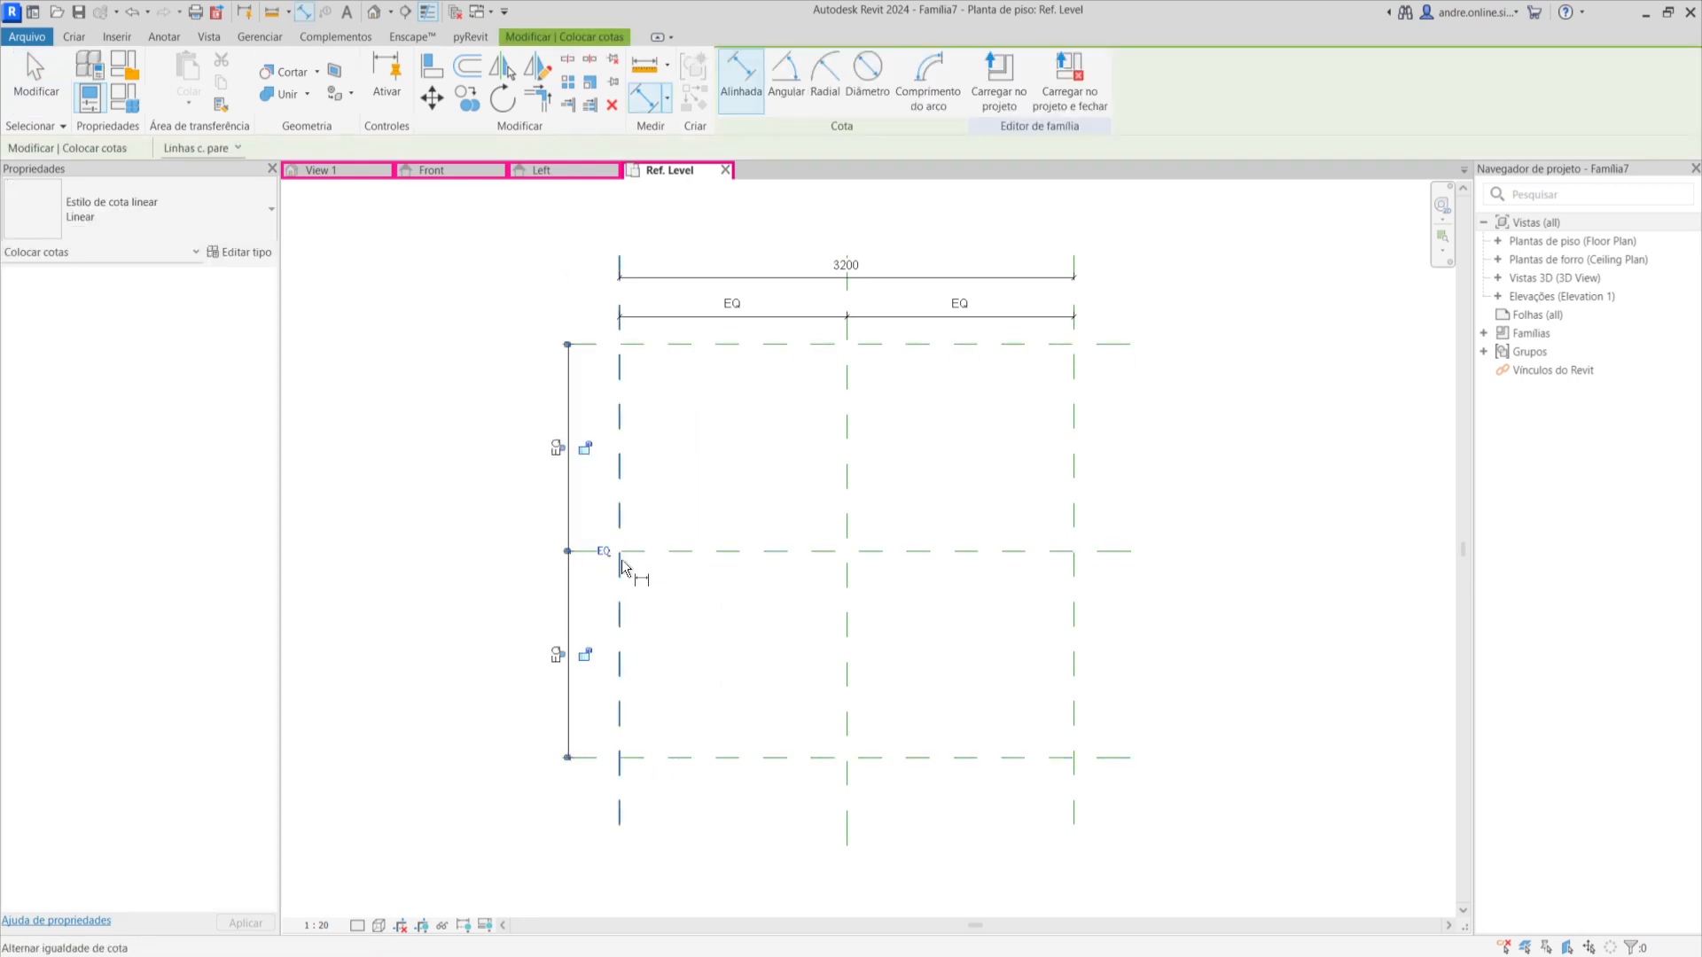
Add an overall aligned dimension between the outer horizontal reference planes, outside the EQ dimension.
left_click(678, 757)
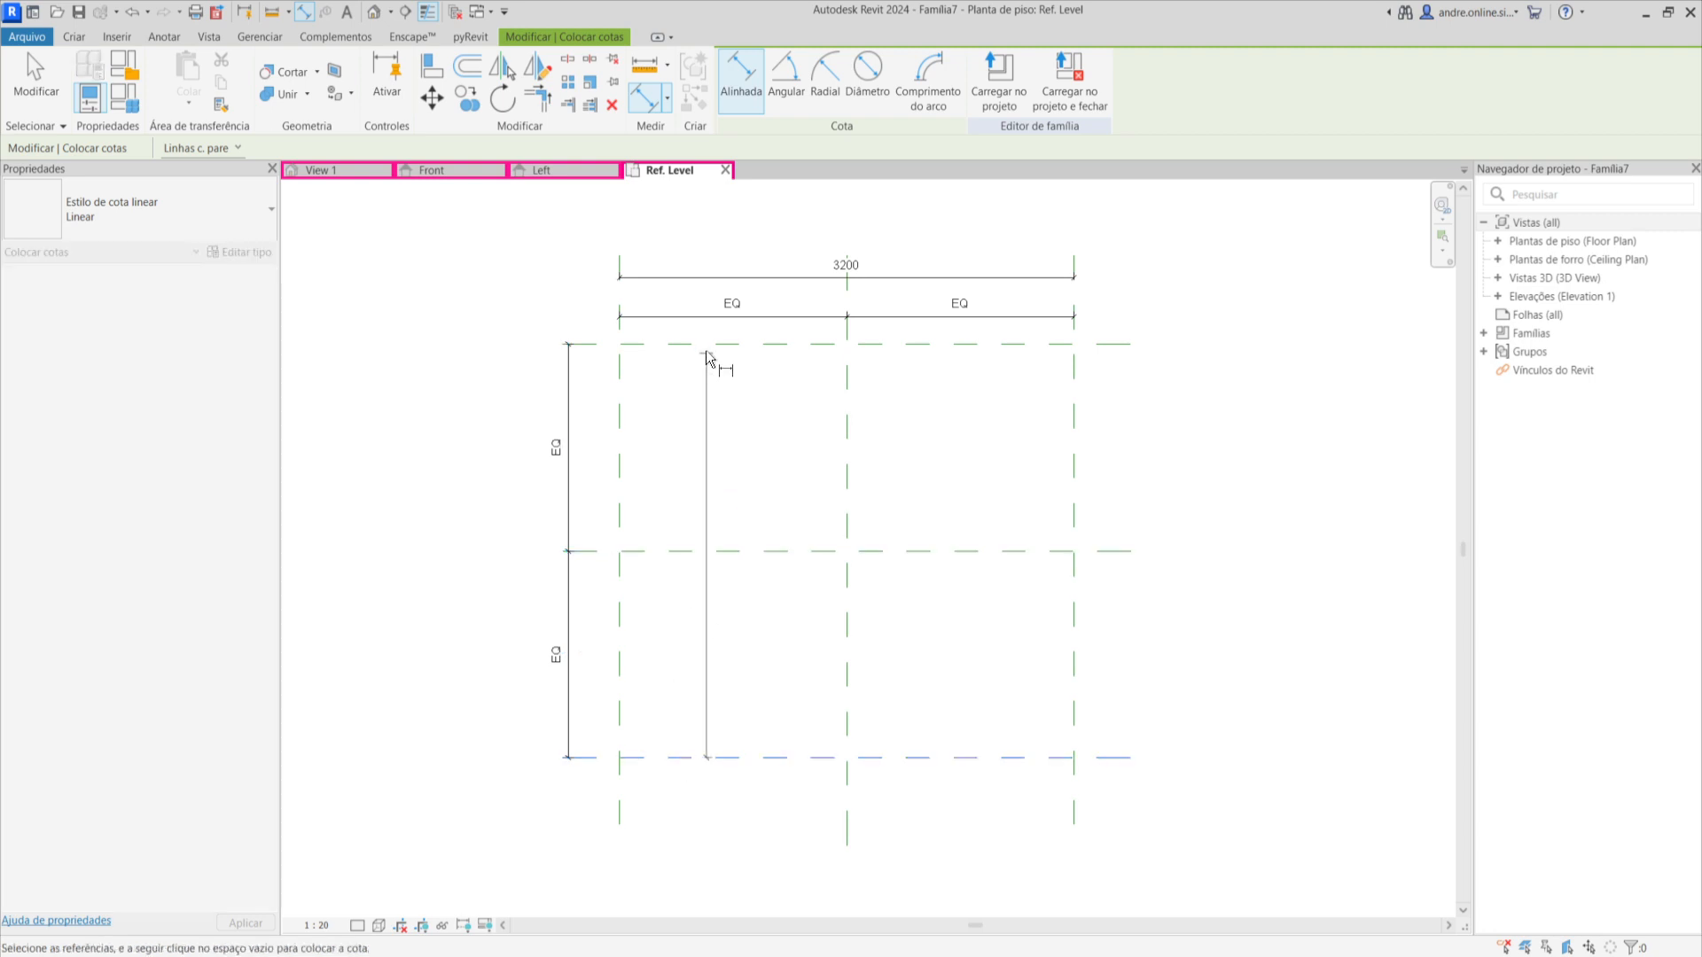
left_click(707, 343)
left_click(520, 284)
key("Escape")
key("Escape")
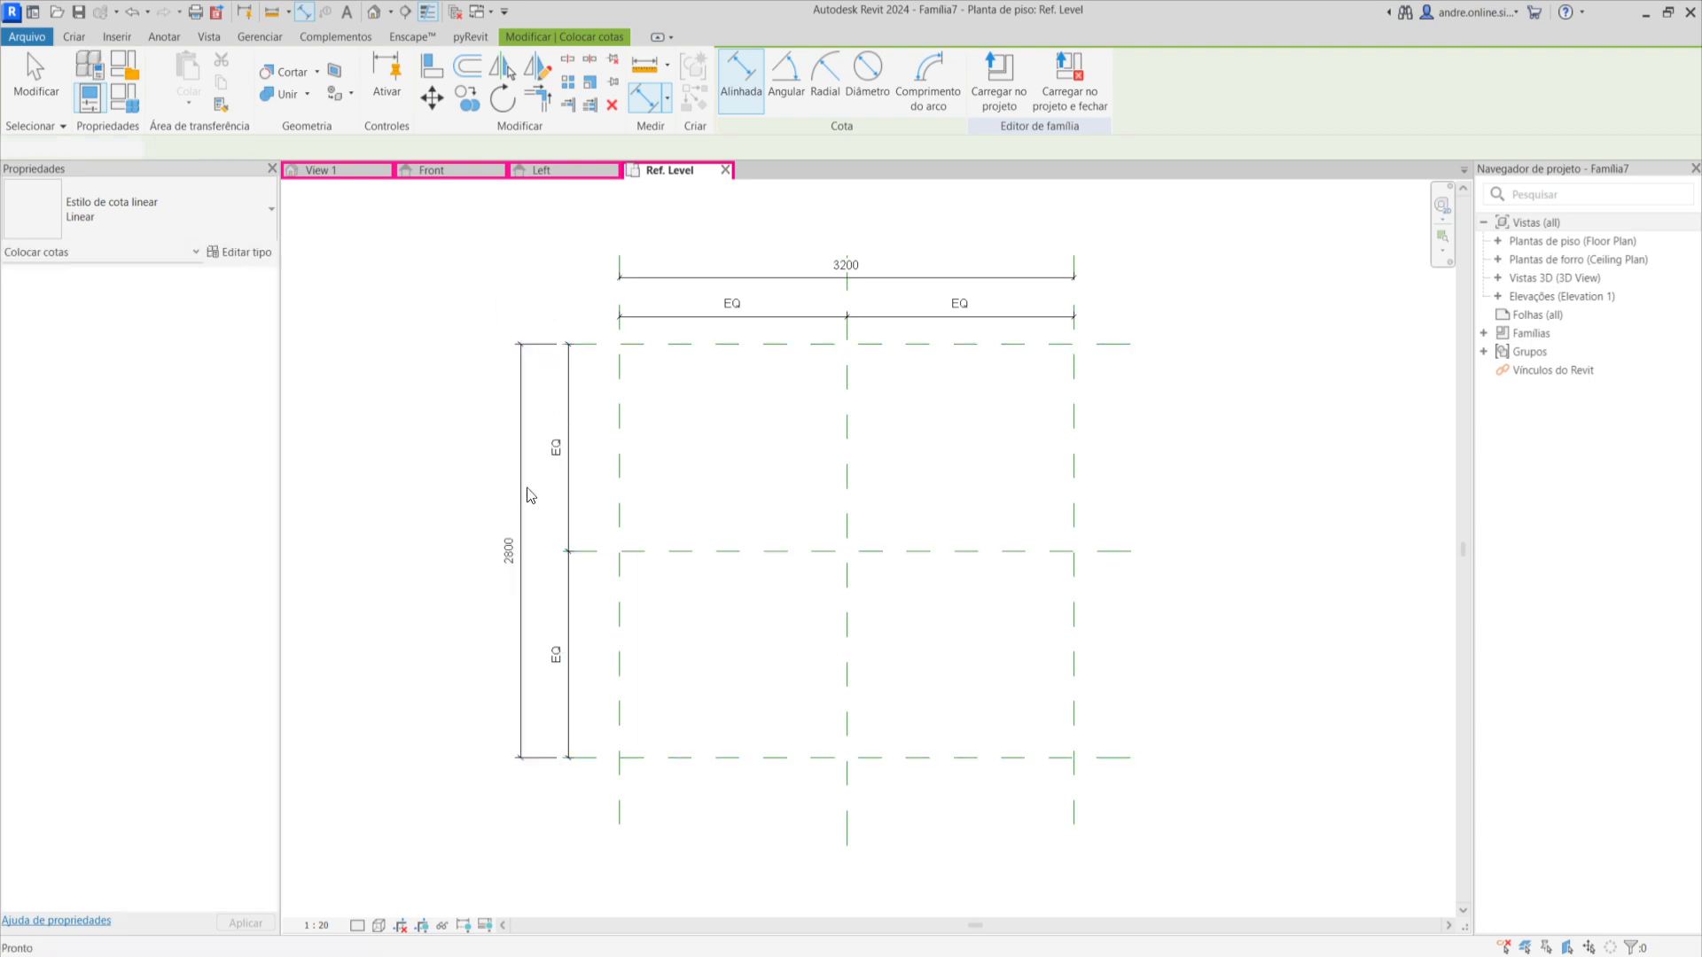
Start an Extrusion and sketch a 3200 by 2800 mm rectangle on the intersections of the outer reference planes.
scroll(560, 497, "down", 2)
scroll(667, 498, "up", 2)
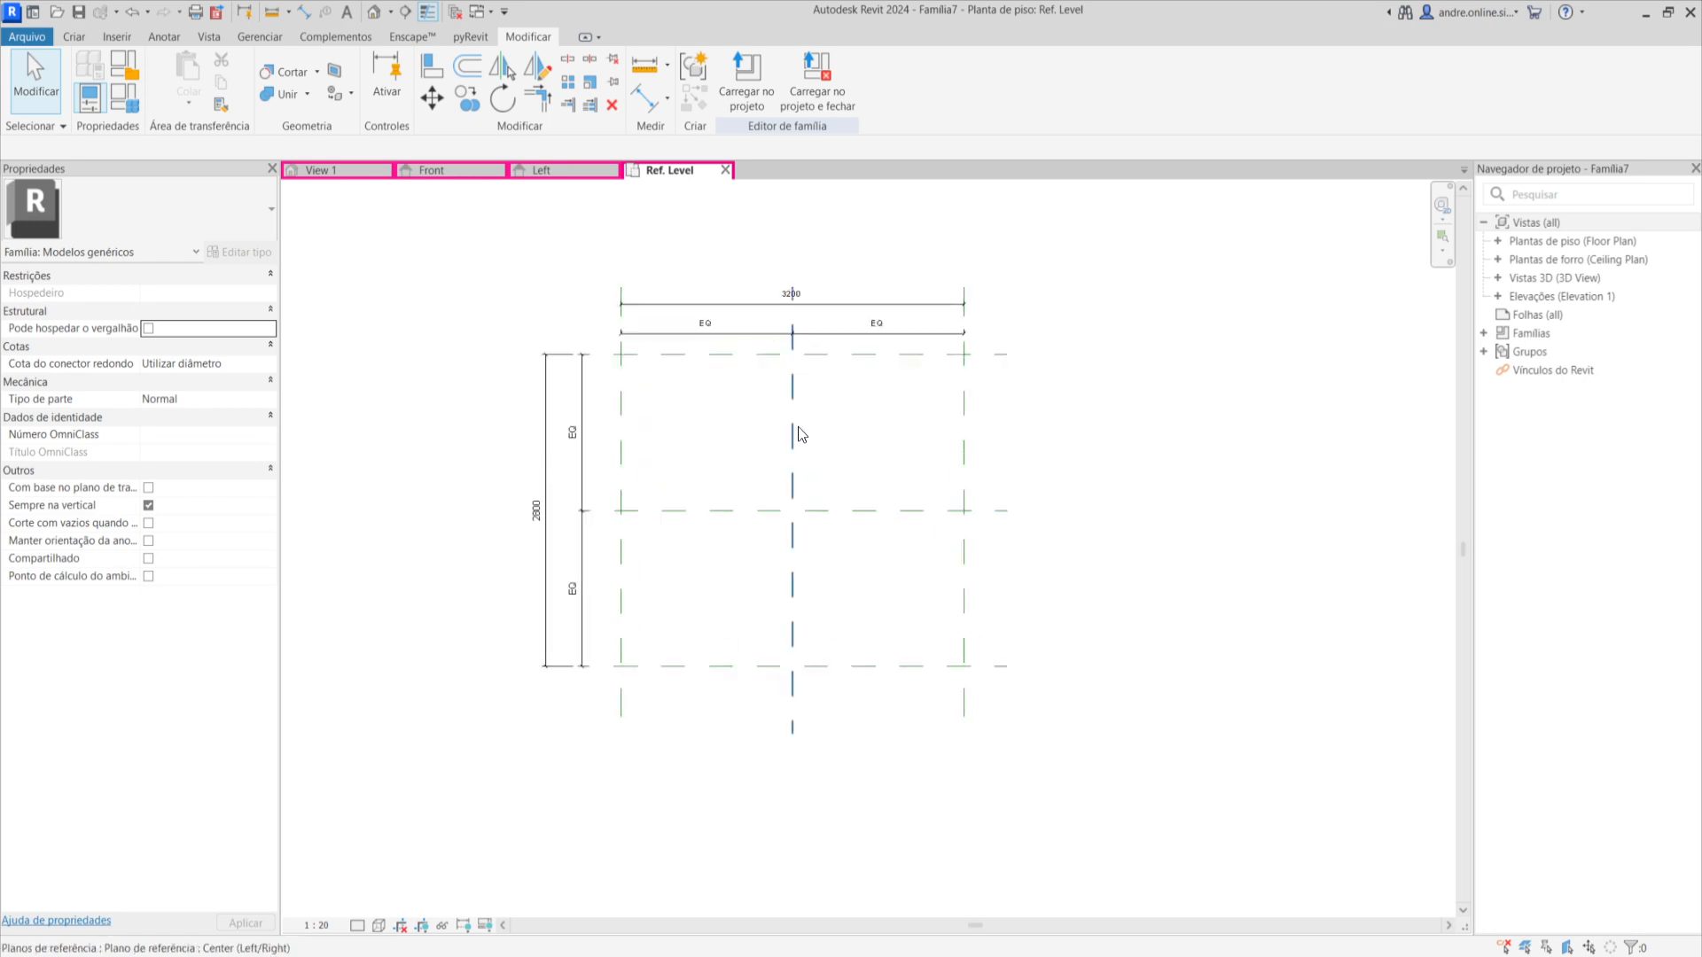
left_click(74, 37)
left_click(164, 78)
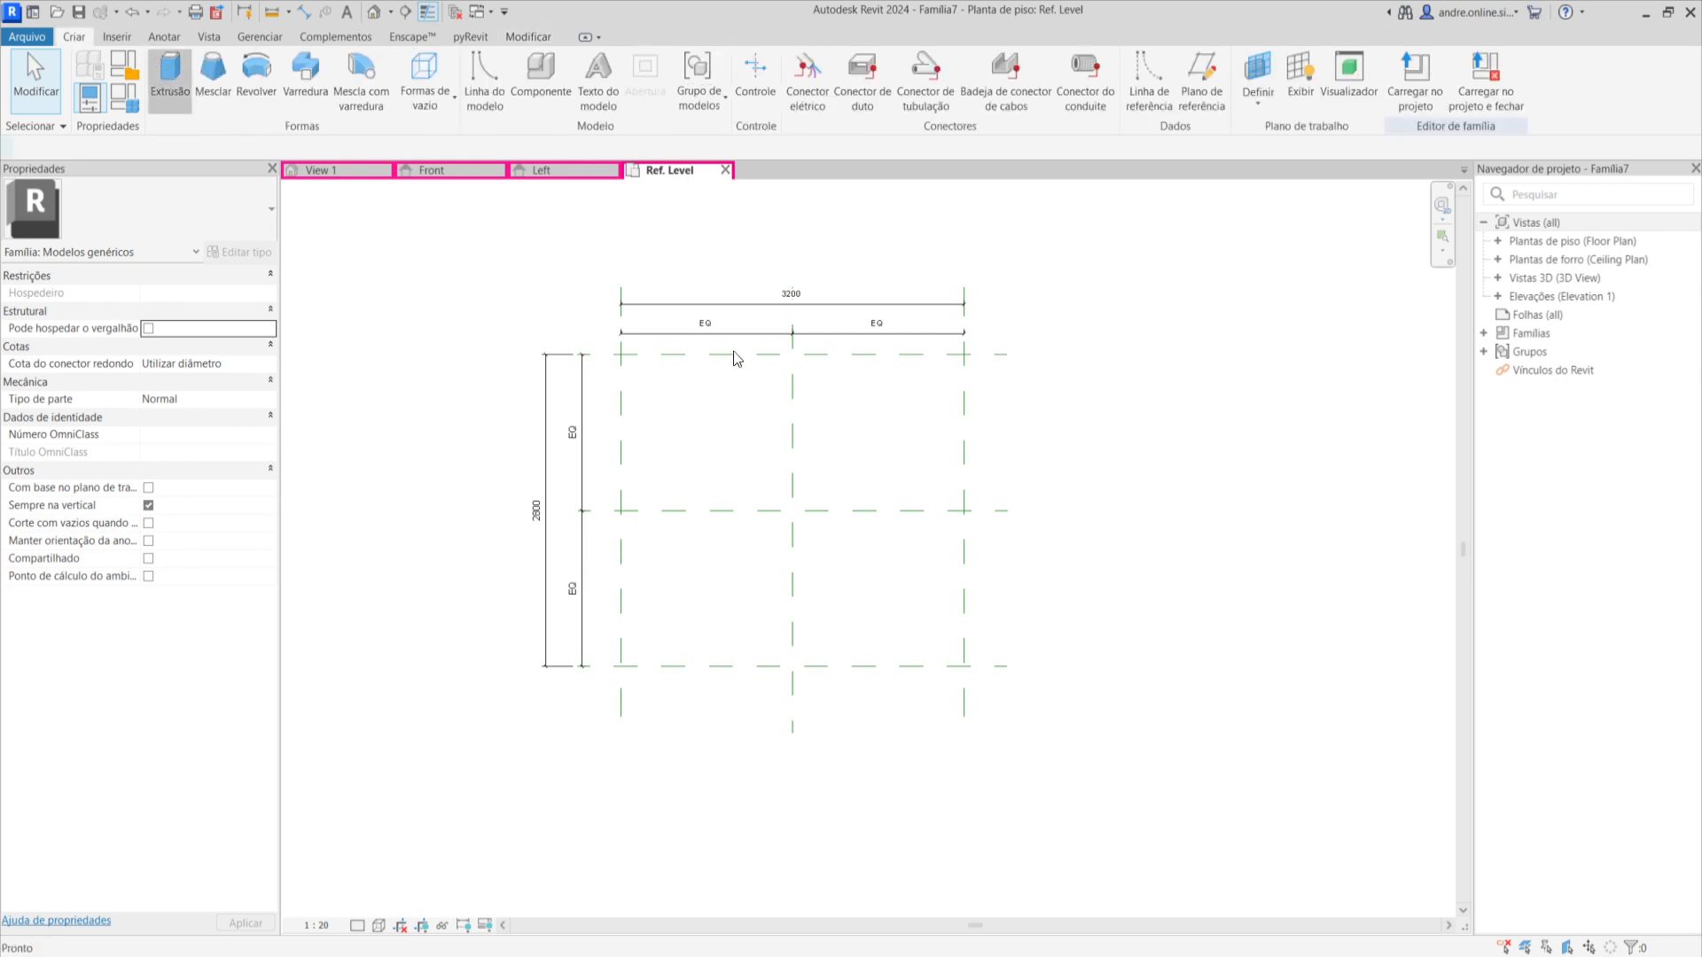
left_click(787, 71)
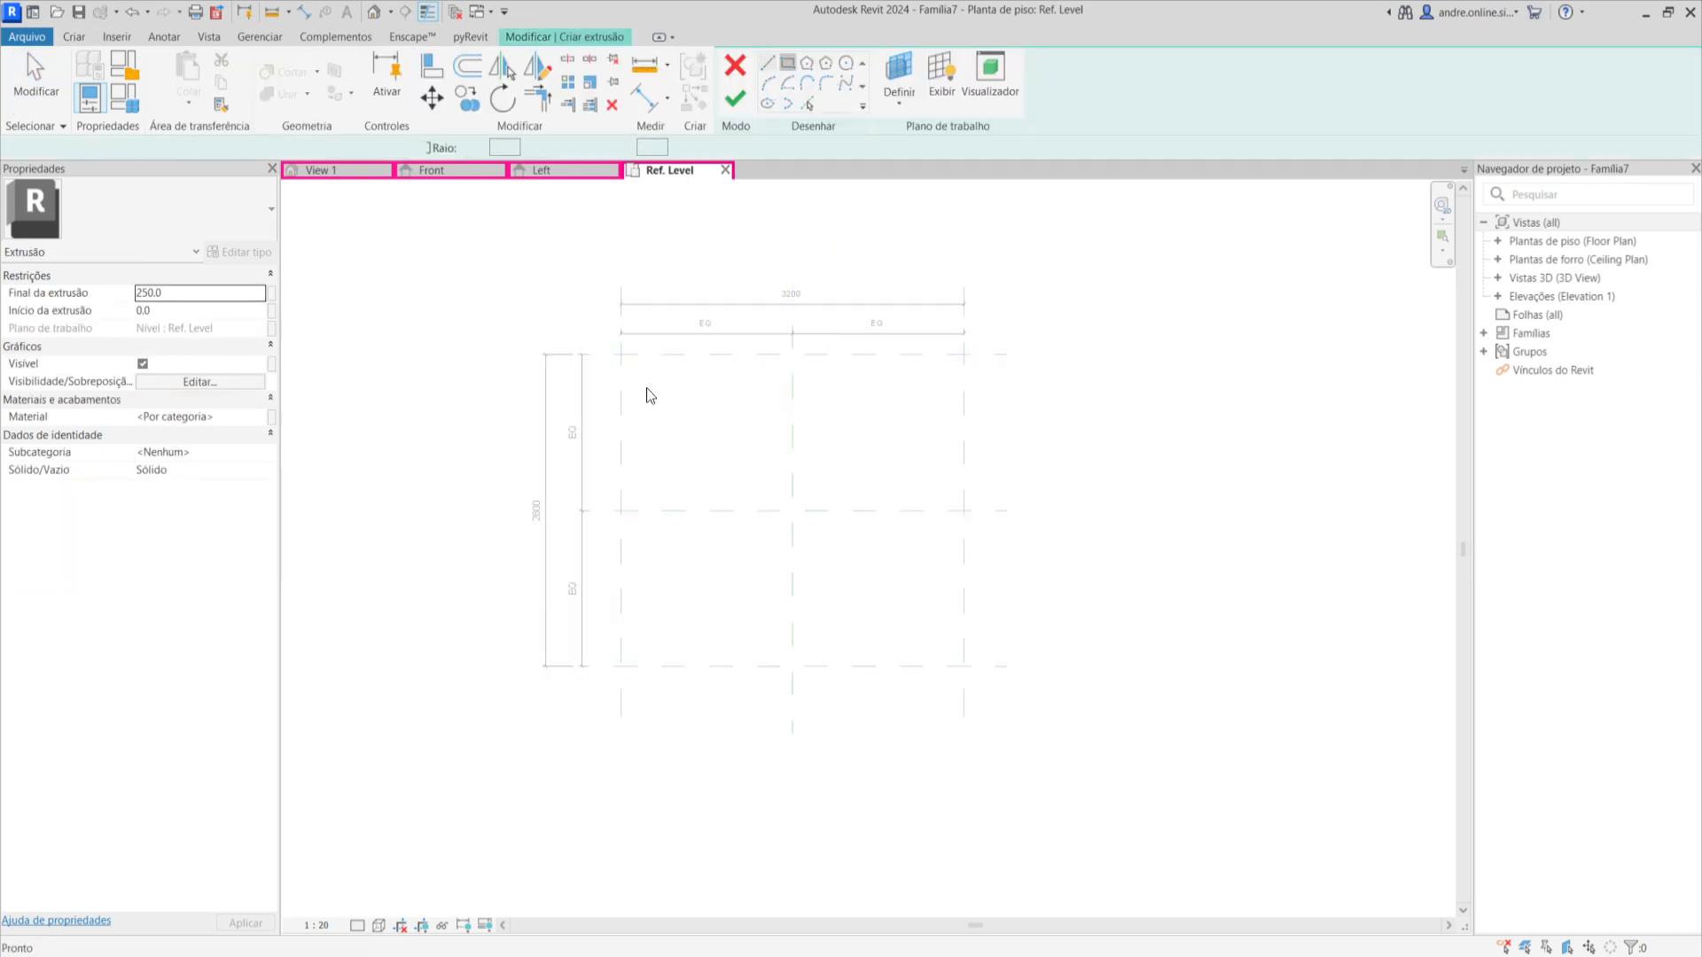
left_click(621, 355)
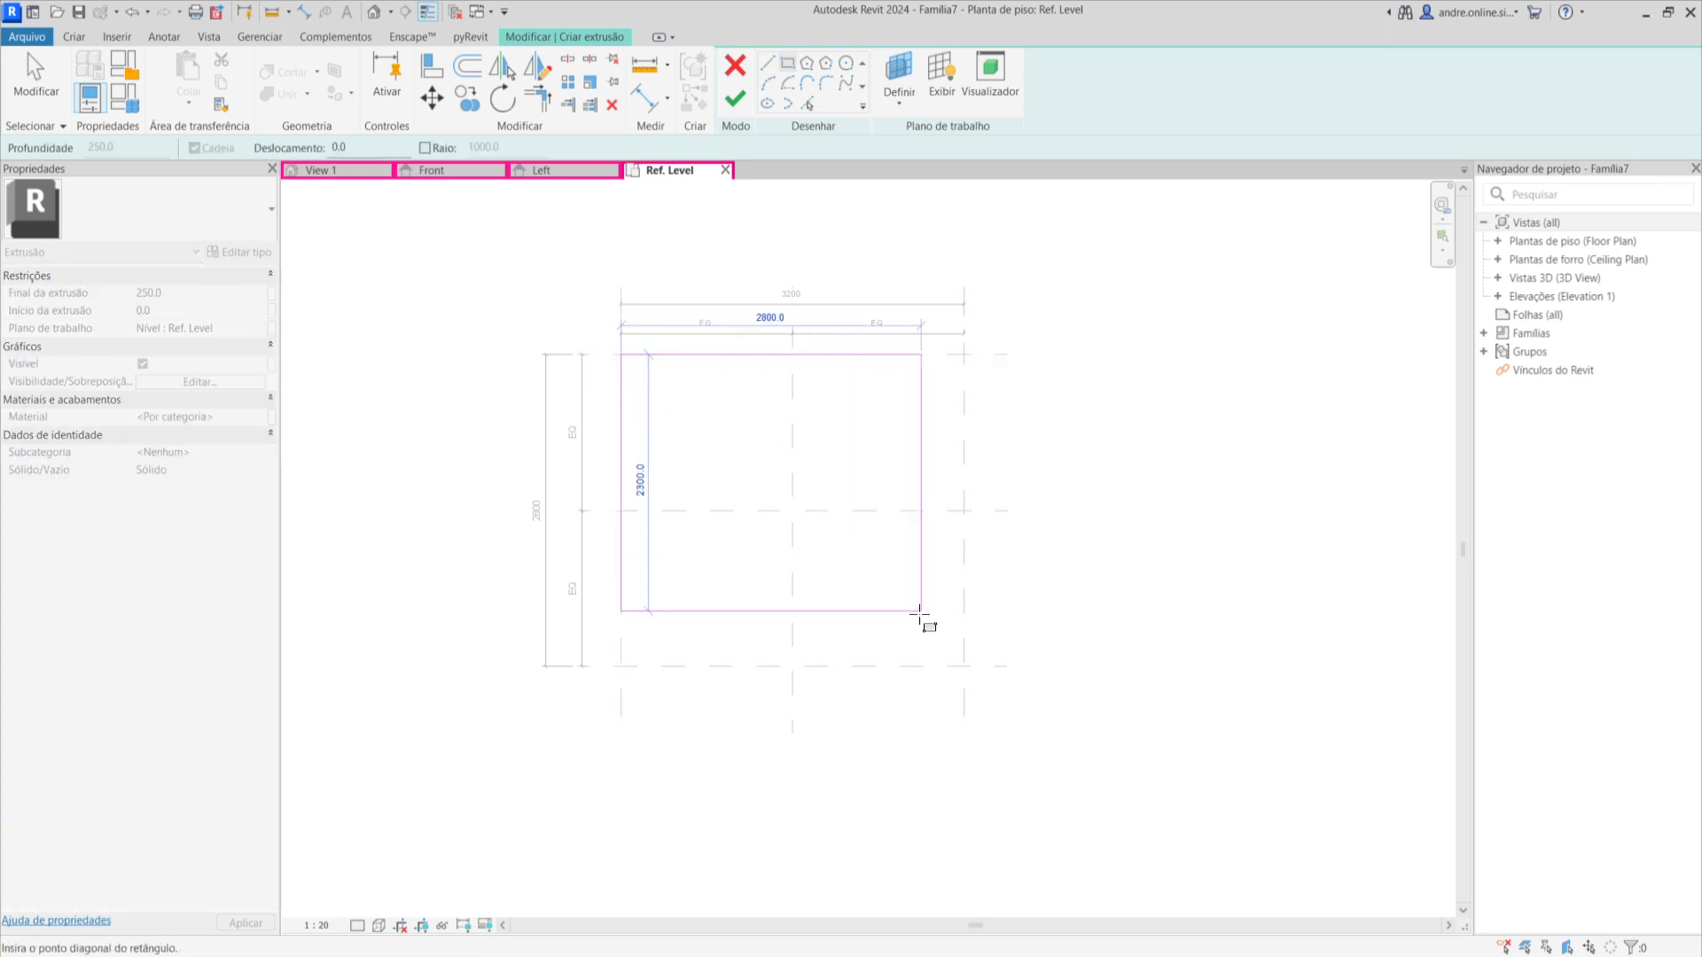
left_click(963, 667)
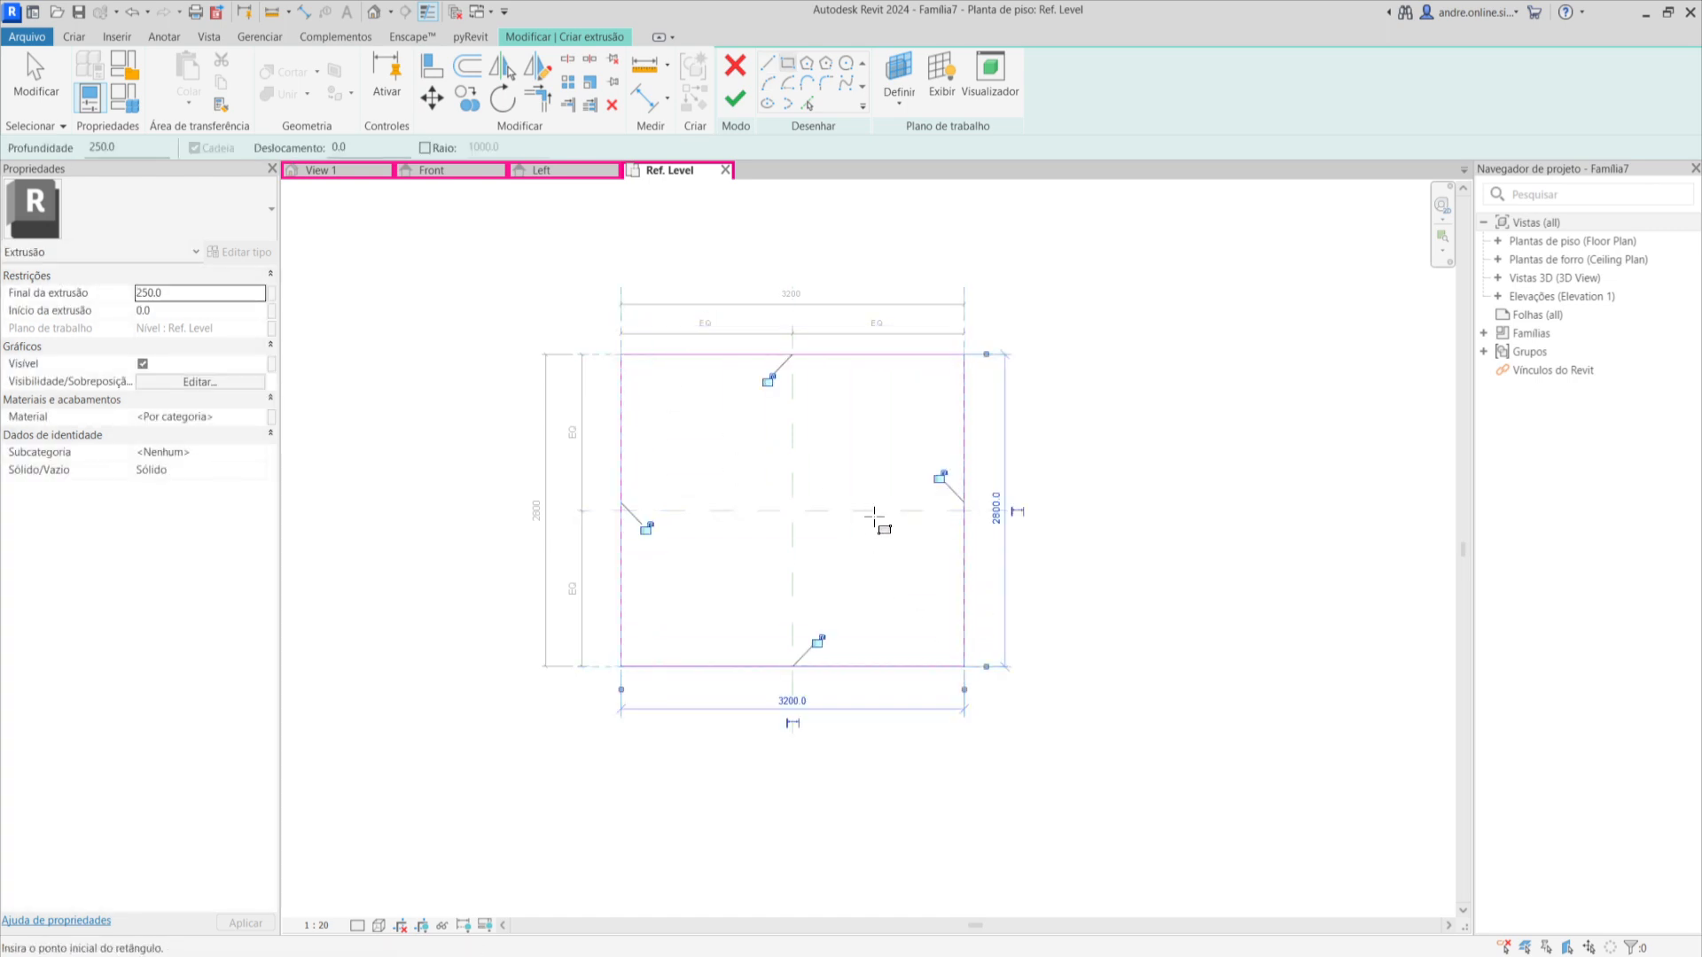
Lock all four sides of the rectangle to the outer reference planes and finish the extrusion.
left_click(645, 527)
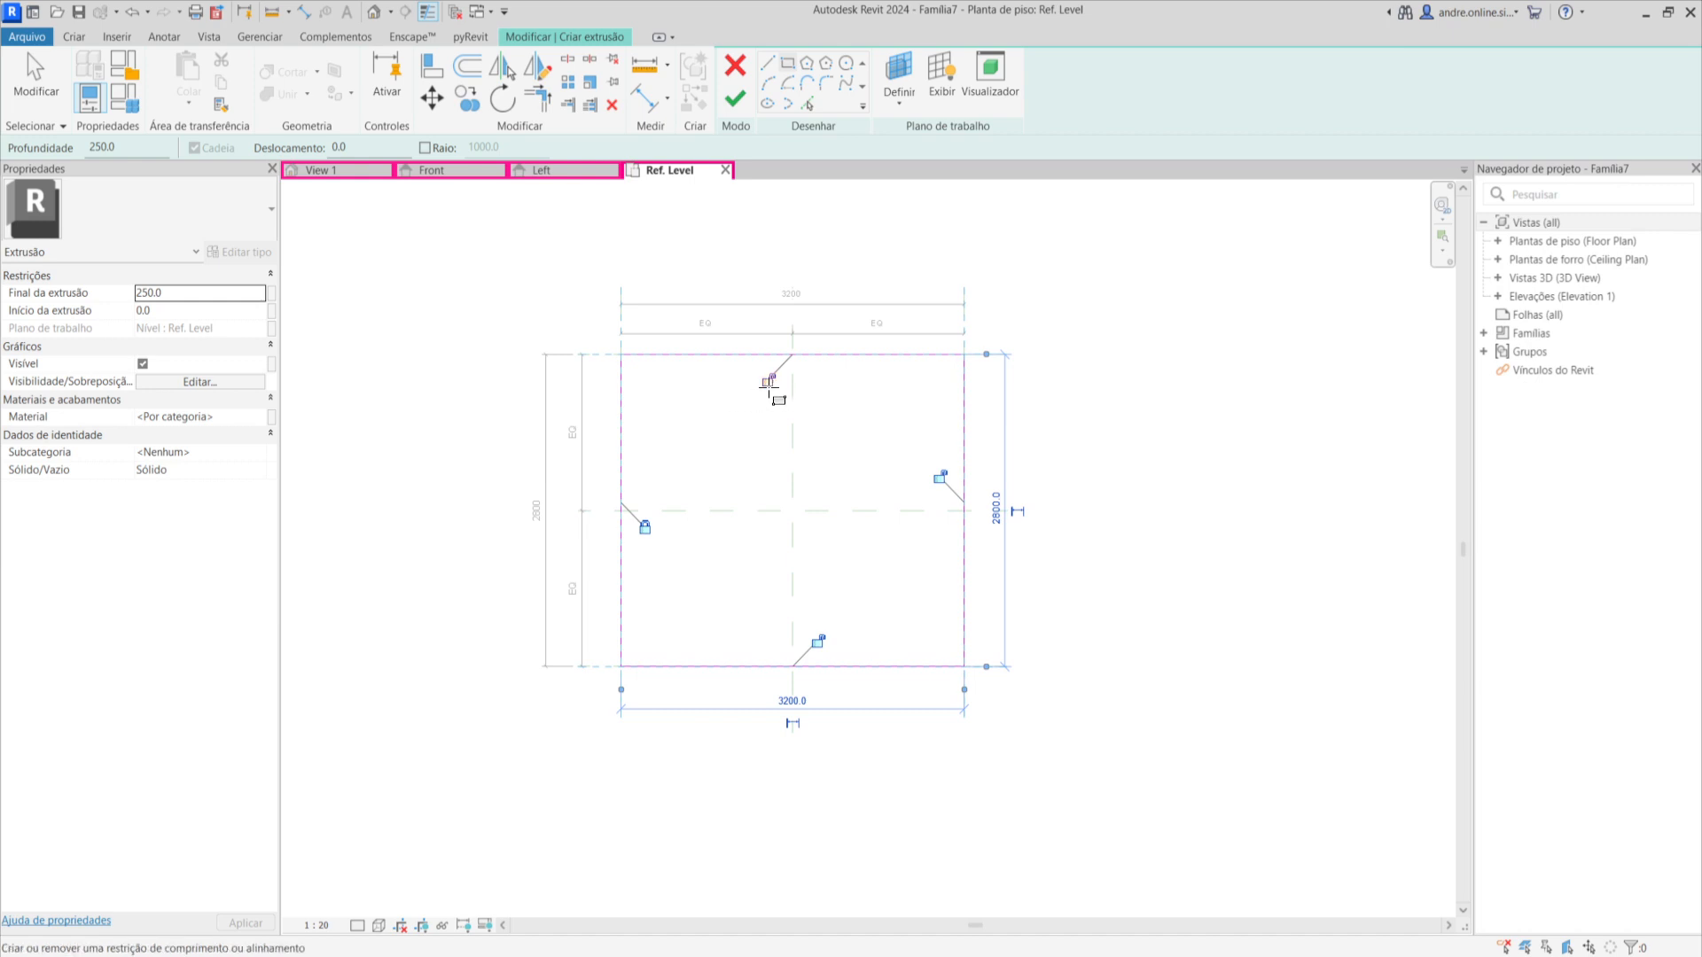
left_click(768, 380)
left_click(940, 477)
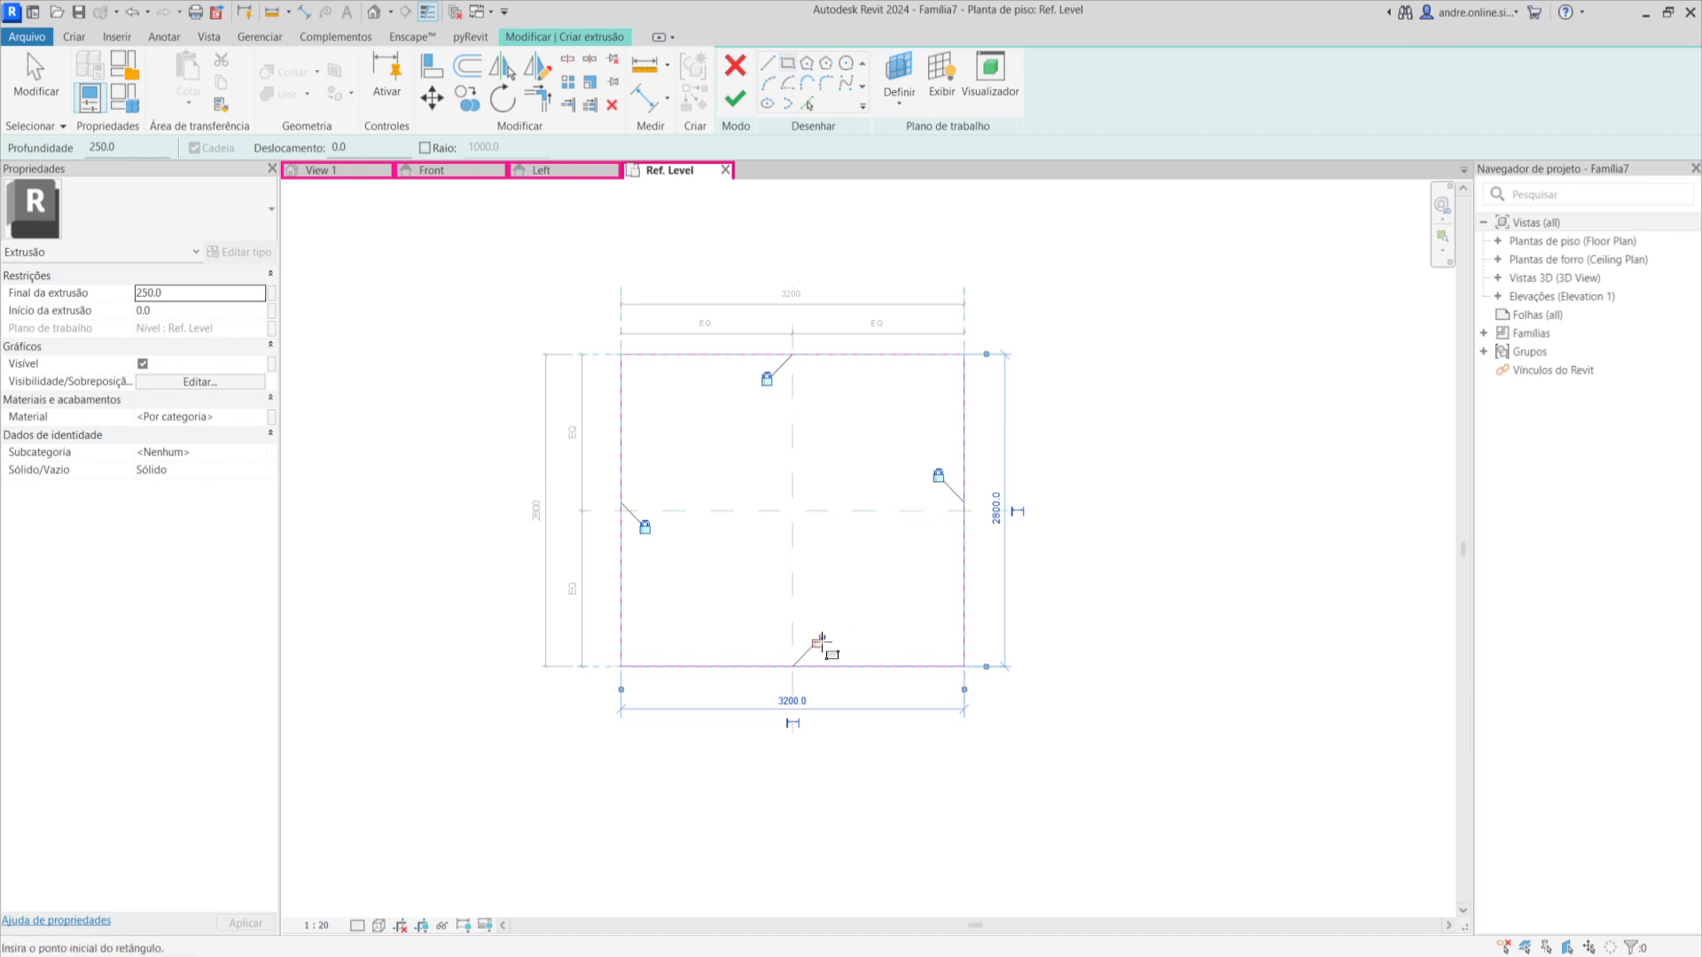
left_click(818, 641)
scroll(825, 599, "up", 2)
left_click(734, 103)
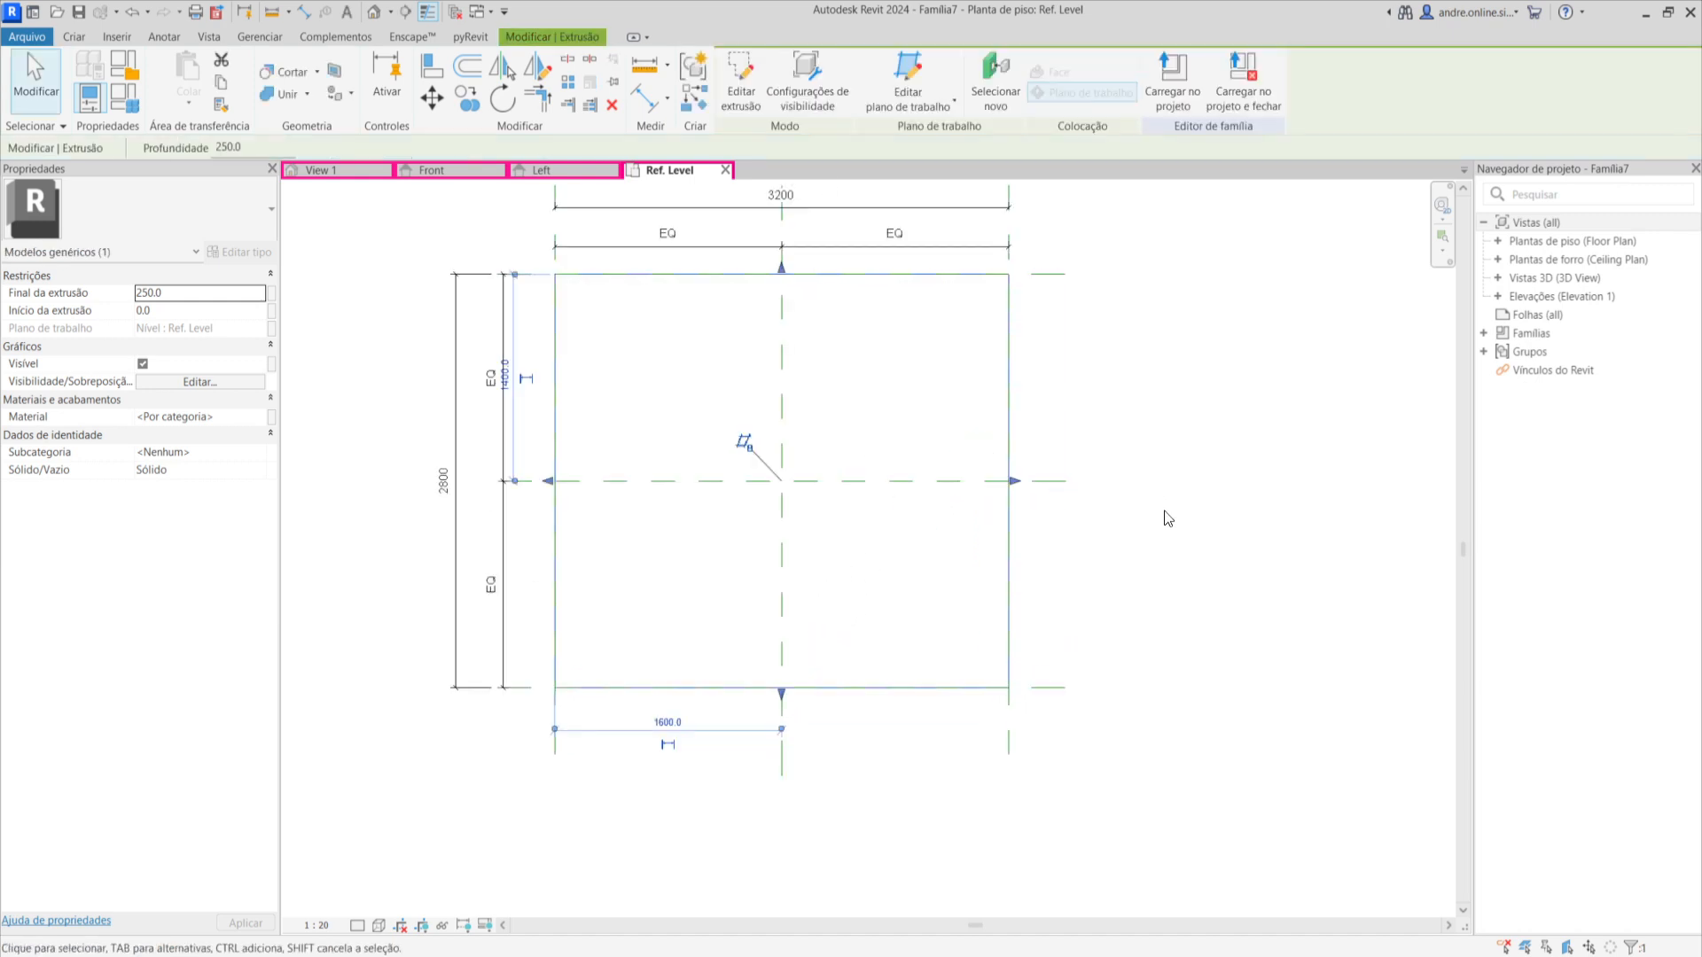
Open the Front elevation view of the family.
scroll(1154, 505, "down", 2)
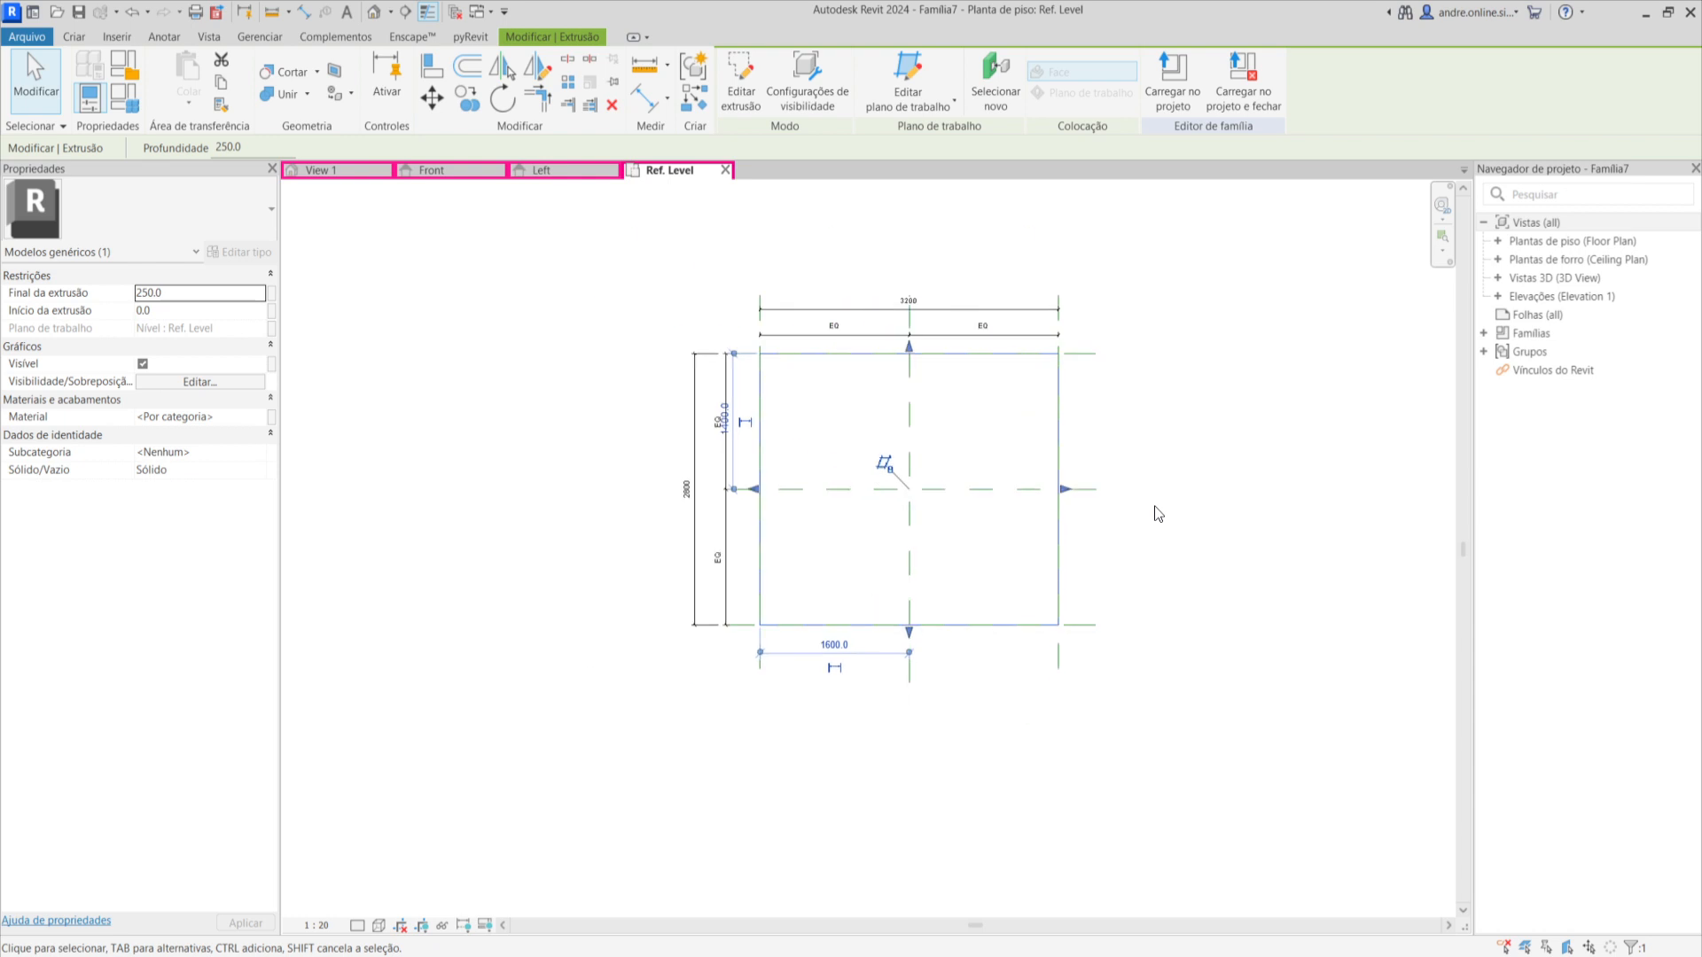
left_click(1498, 297)
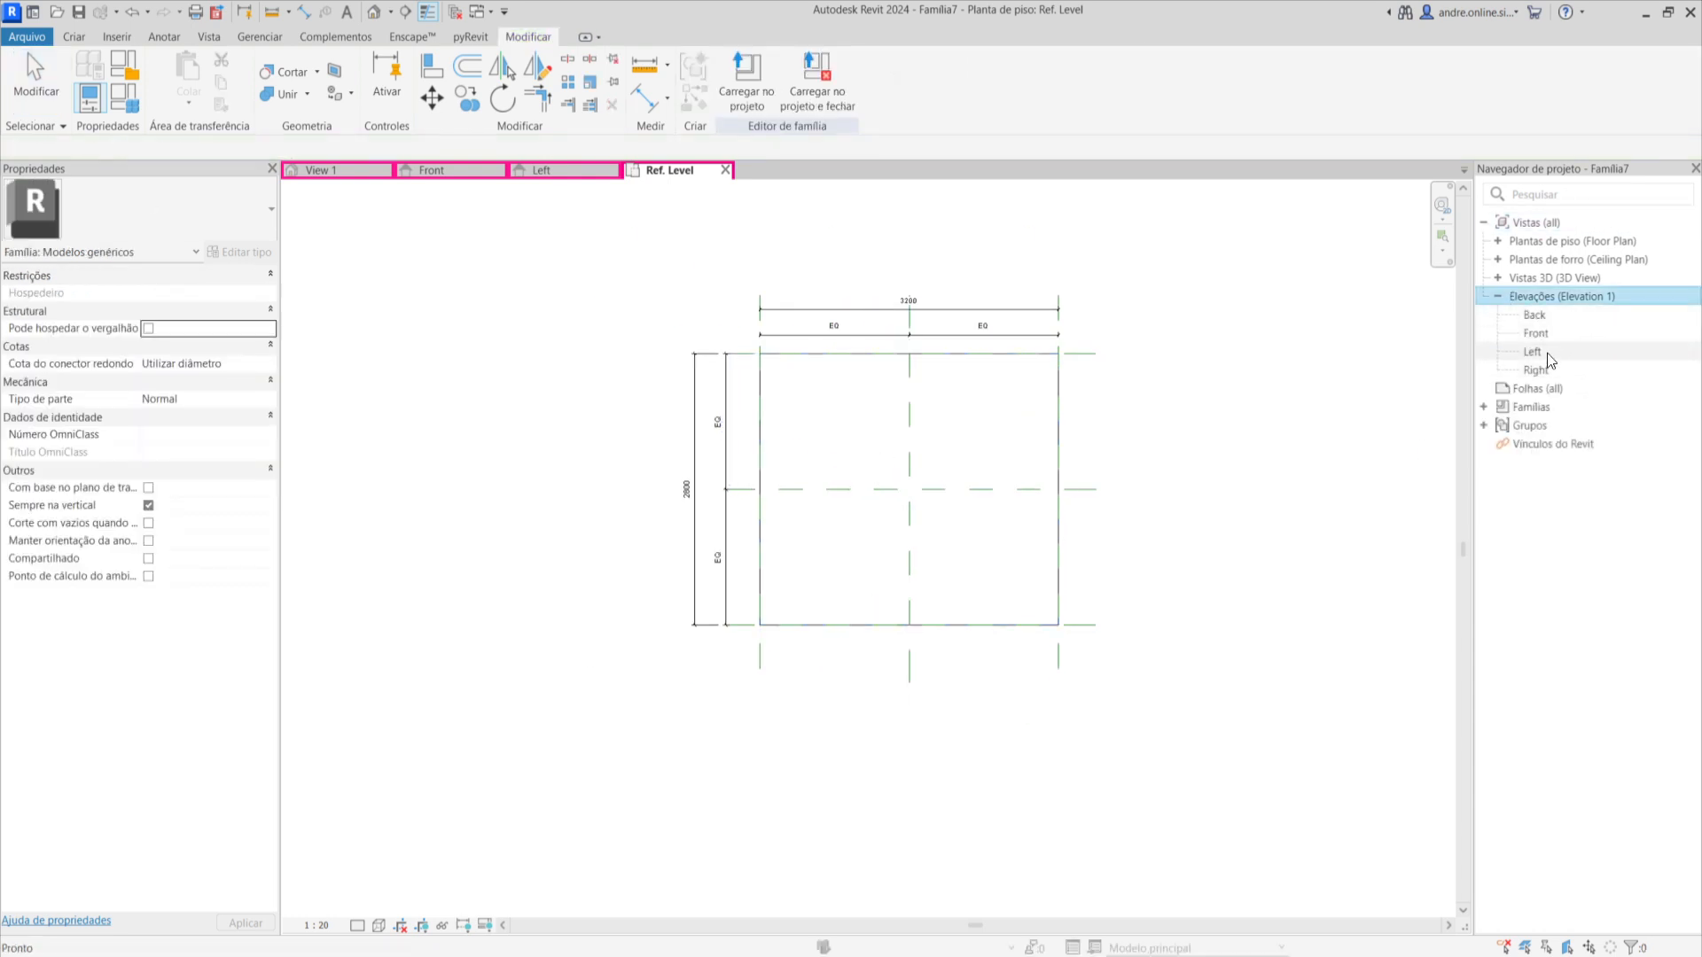
double_click(1539, 335)
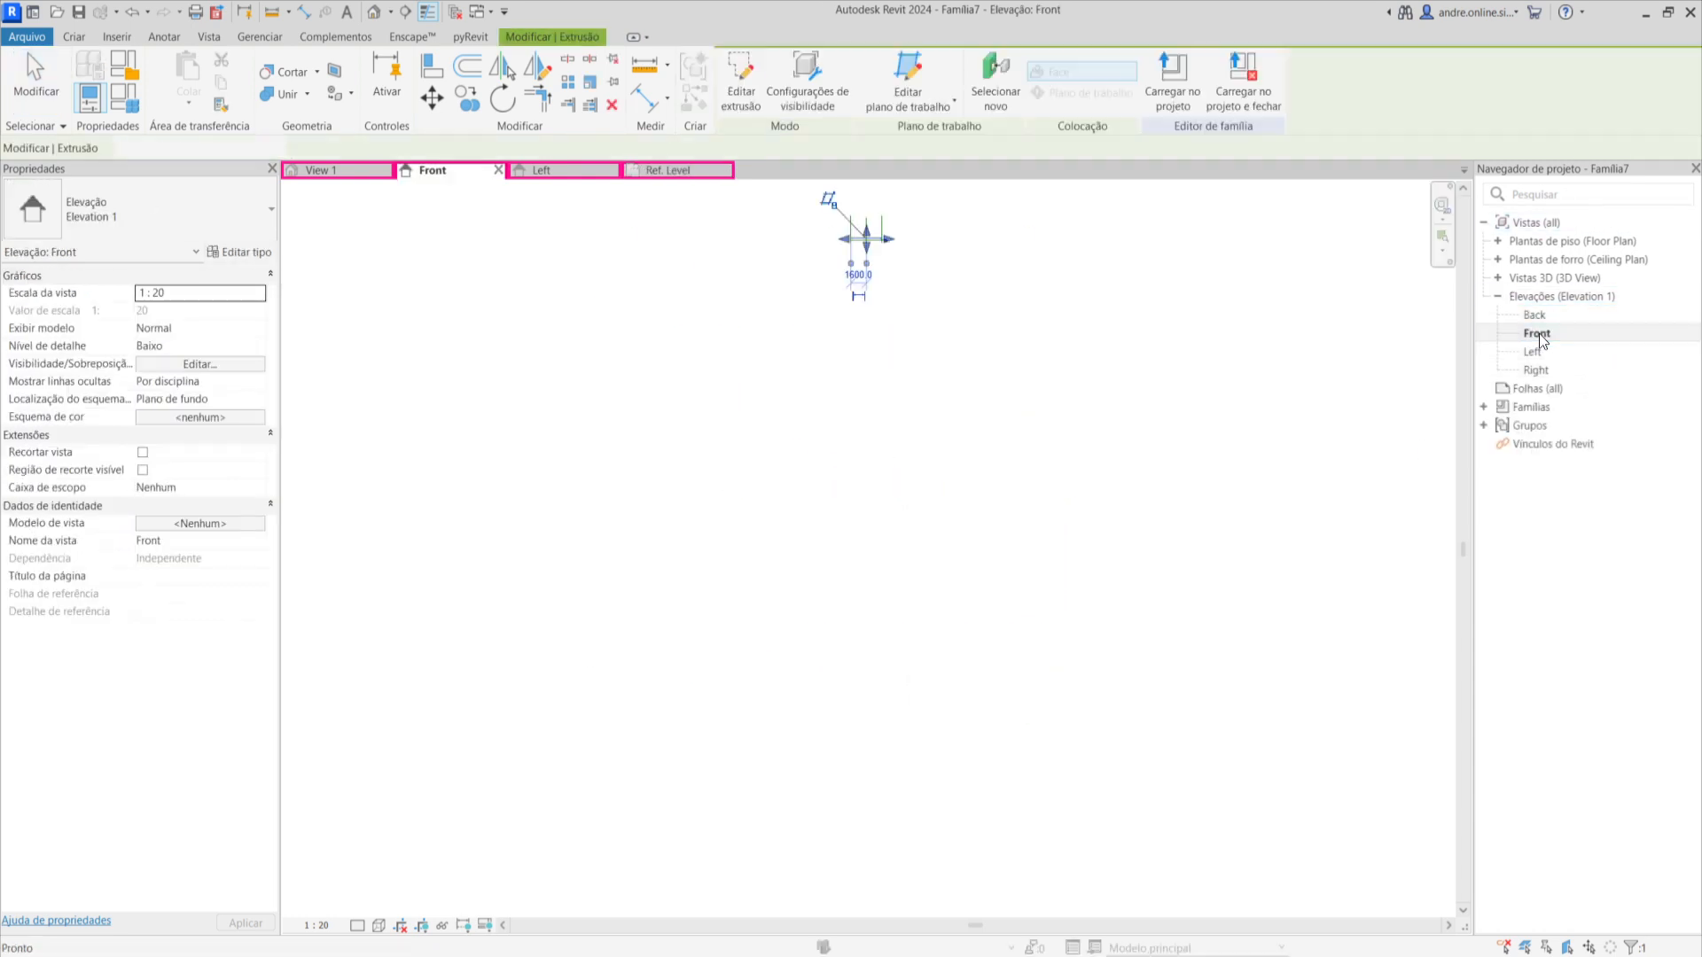
Draw a horizontal reference plane about 493 mm above the reference level, extending past both outer vertical planes.
scroll(893, 203, "up", 8)
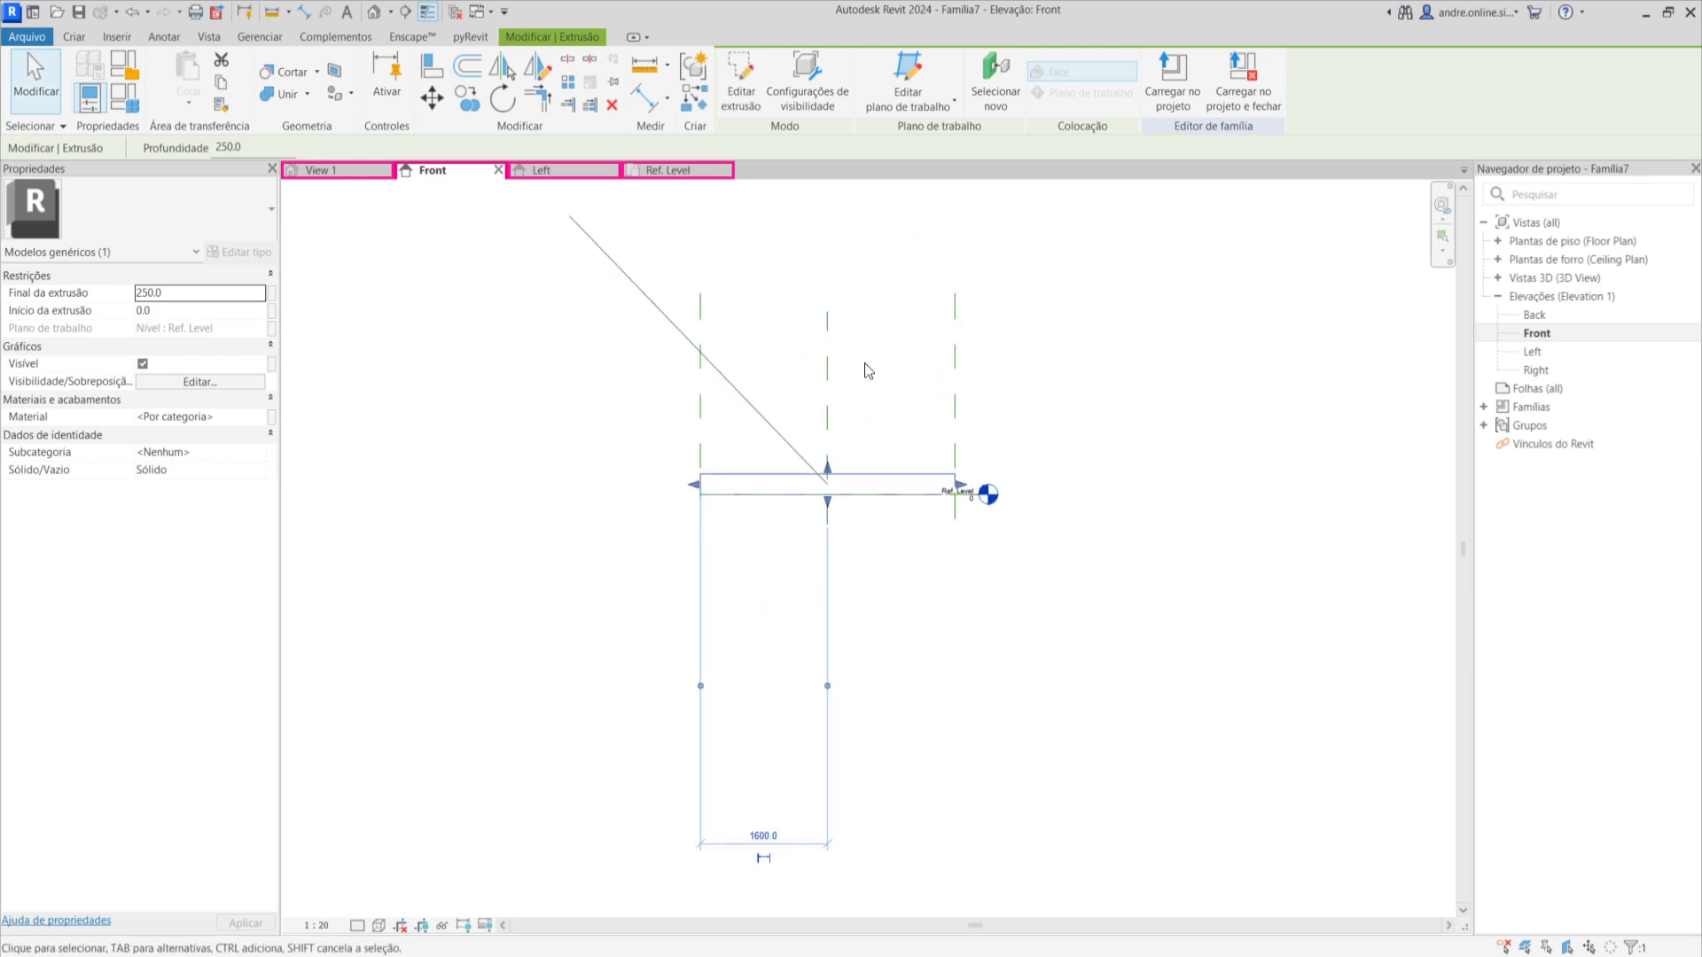
left_click(886, 401)
scroll(891, 492, "up", 3)
middle_click_drag(940, 479, 971, 445)
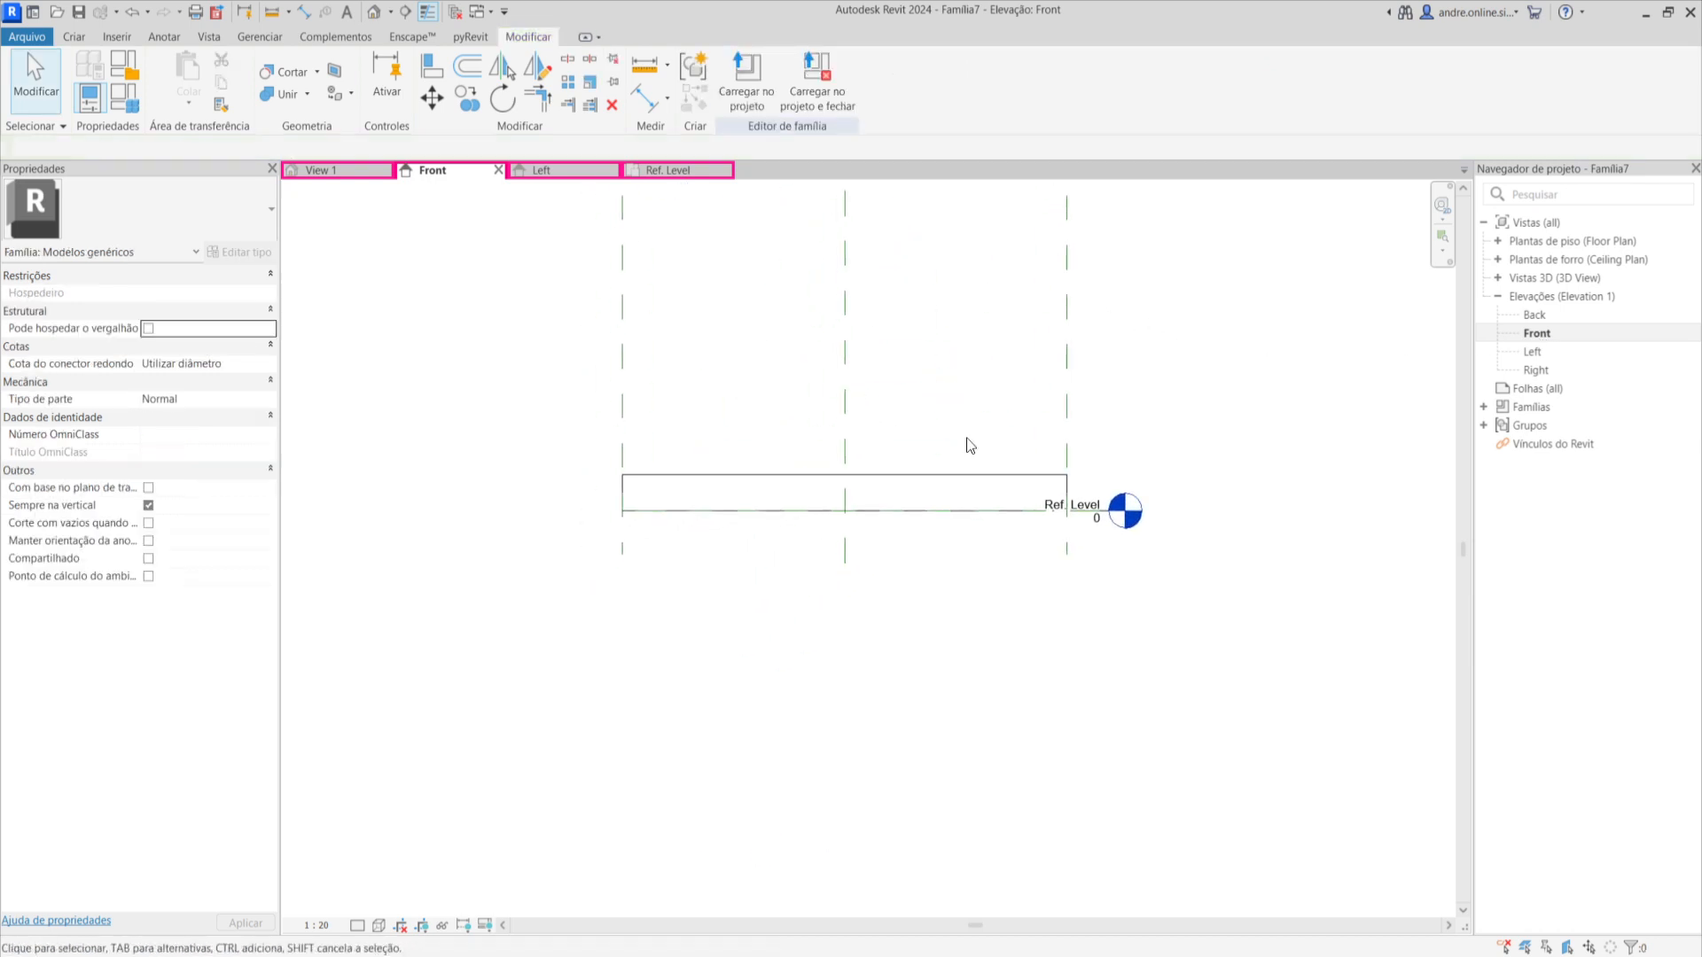
key("r")
key("p")
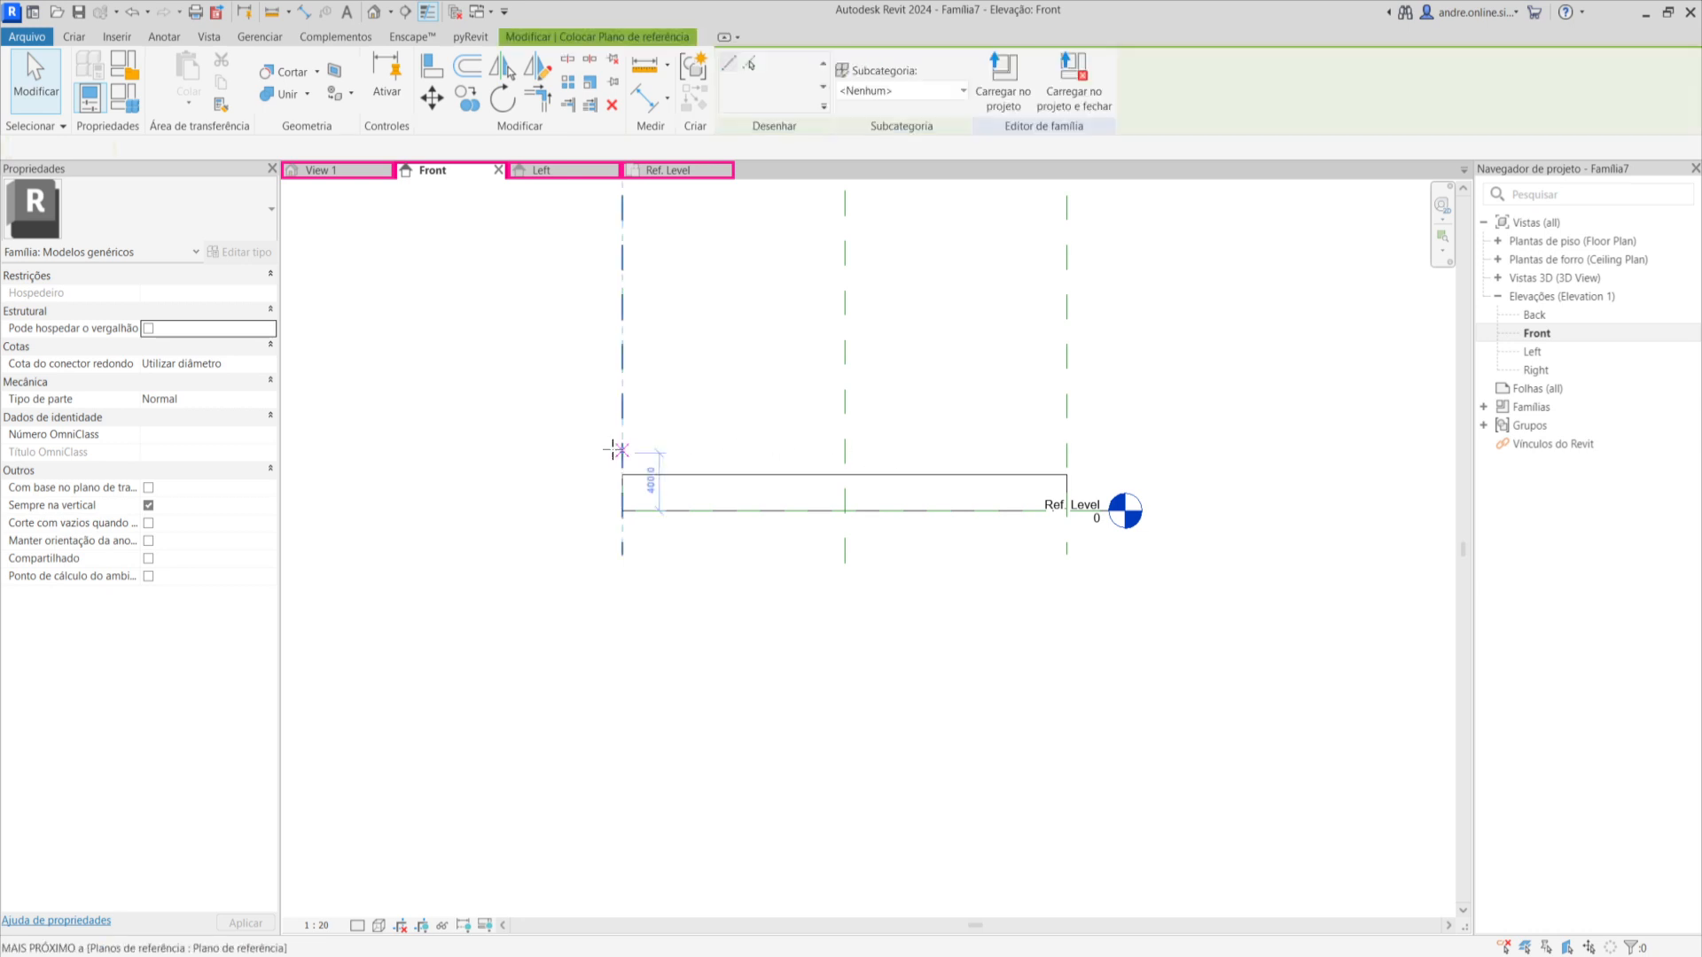
left_click(518, 439)
left_click(1187, 439)
key("Escape")
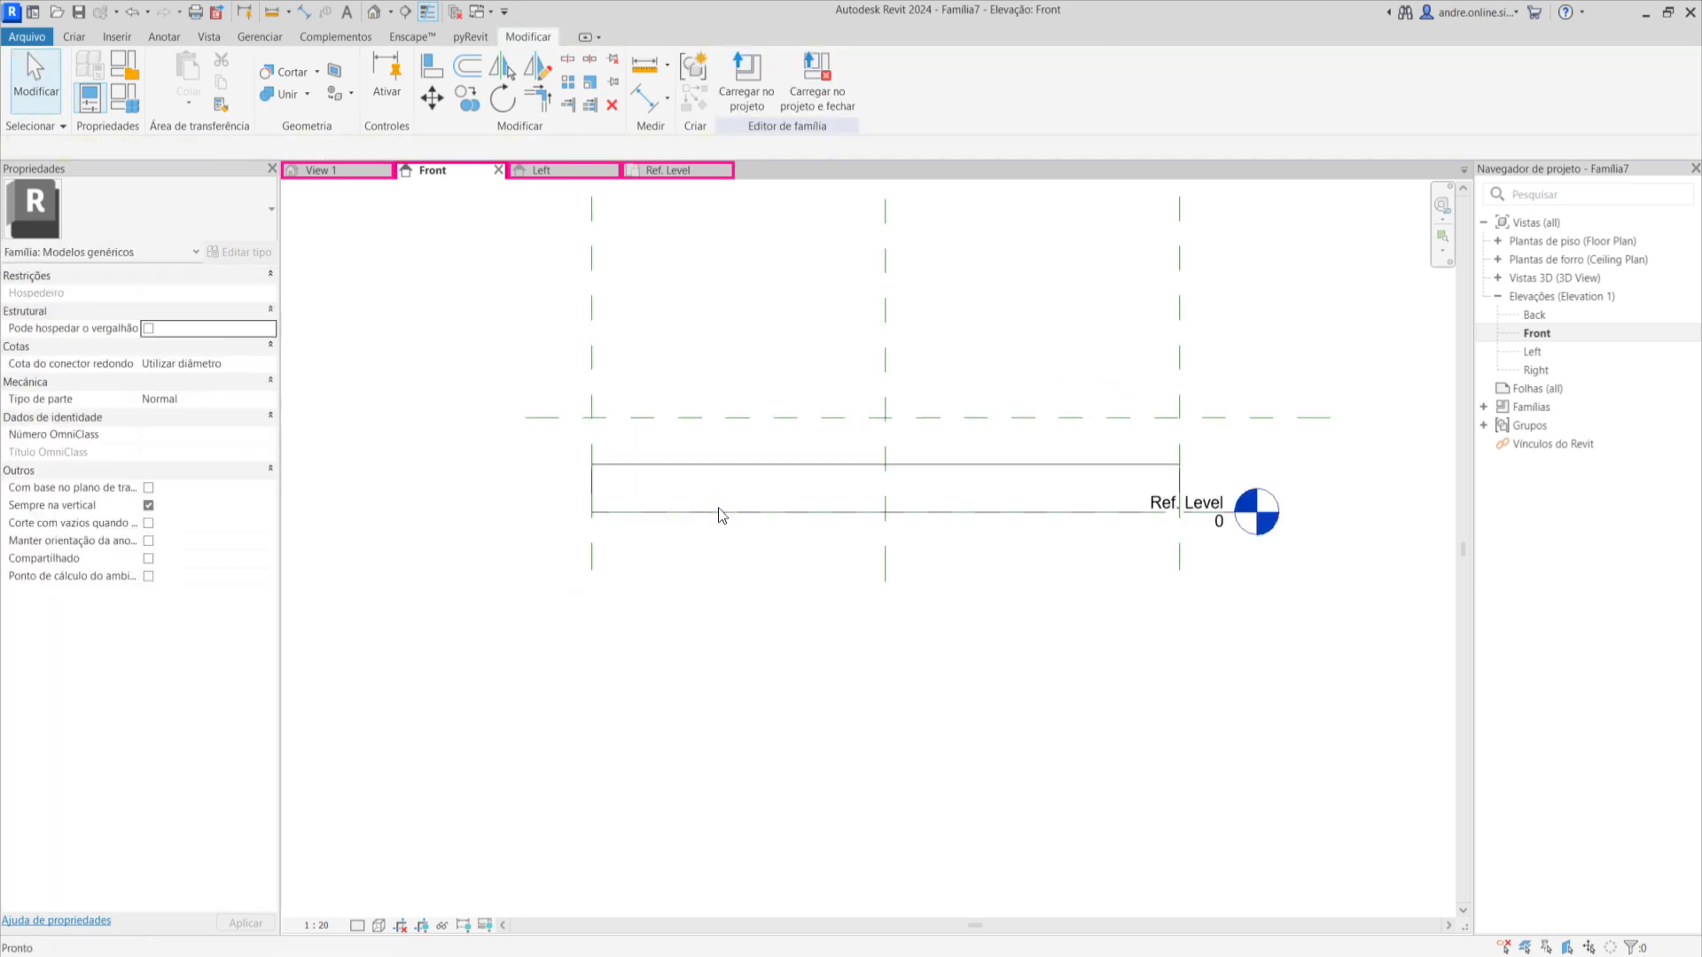
Extend the left end of the horizontal reference plane on the Ref. Level beyond the extrusion's left edge.
scroll(714, 511, "up", 2)
scroll(633, 518, "up", 2)
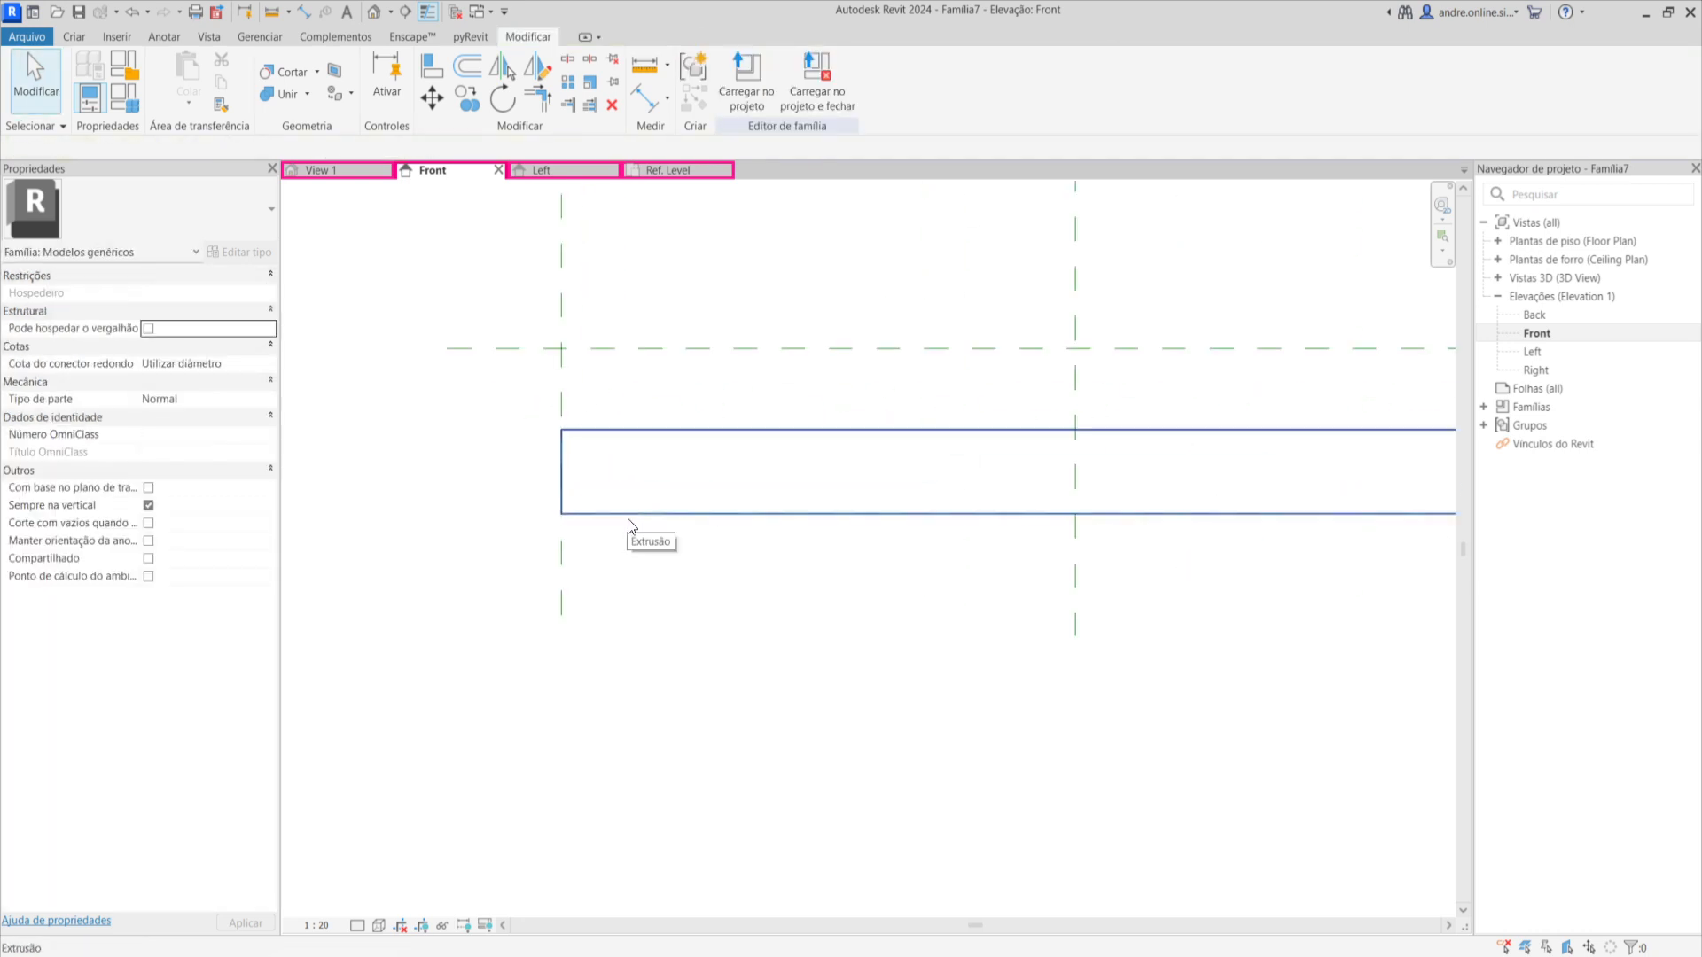
key("Tab")
left_click(627, 518)
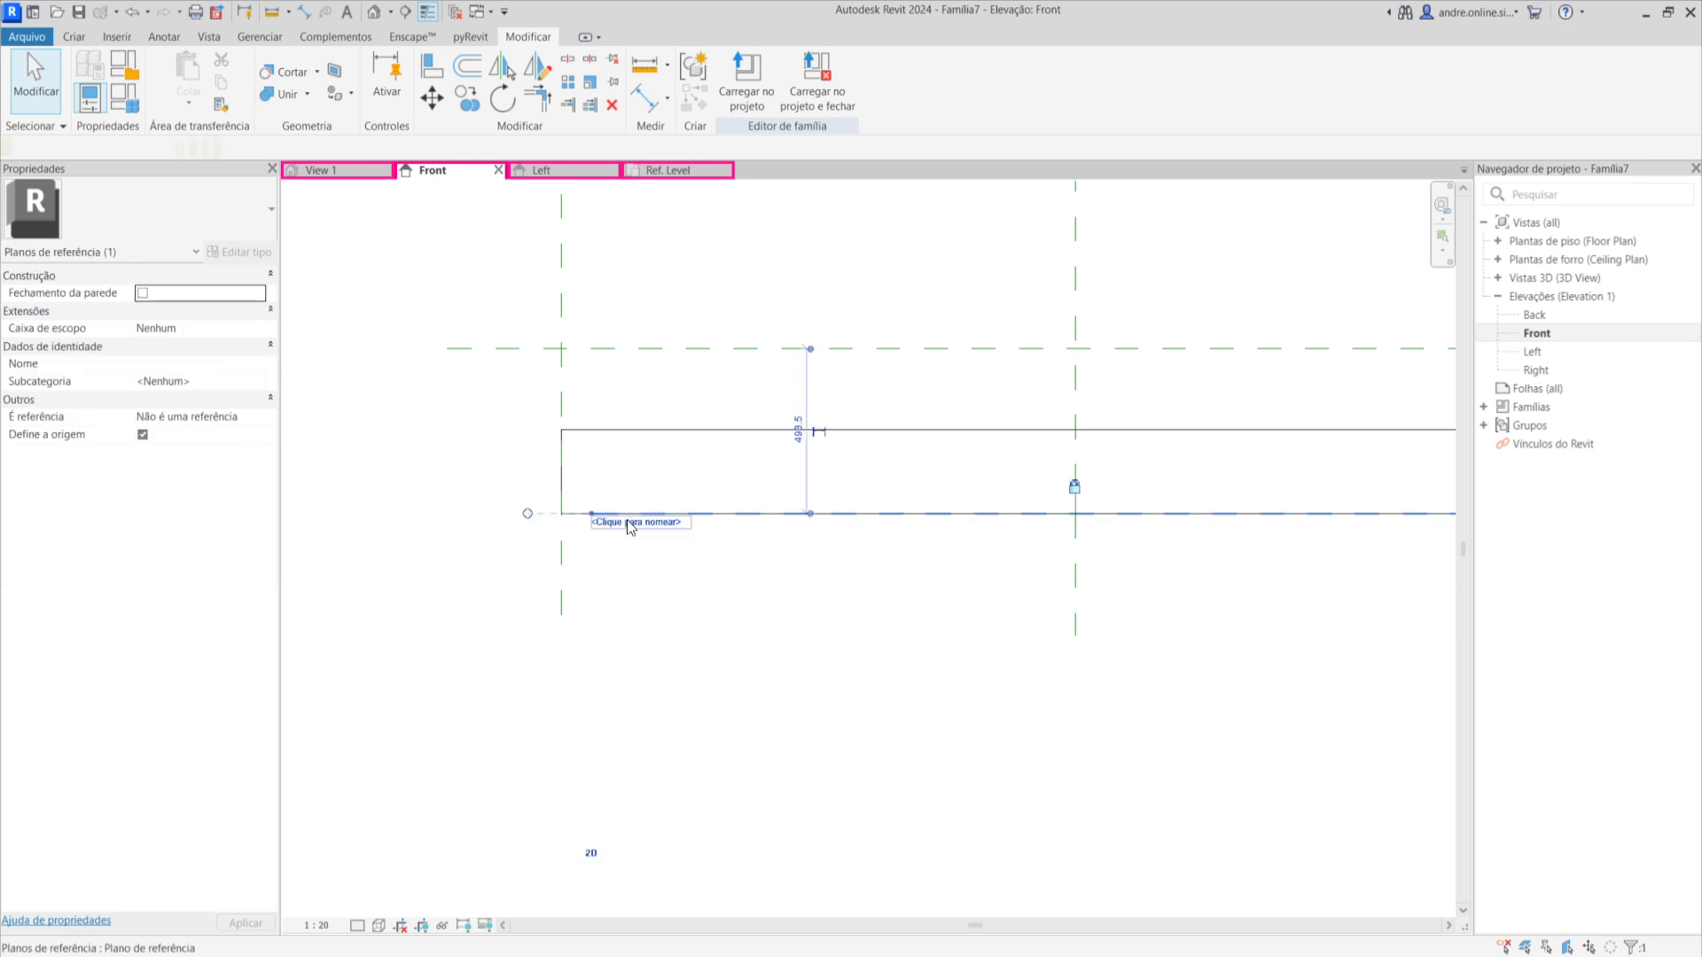
left_click_drag(590, 513, 436, 514)
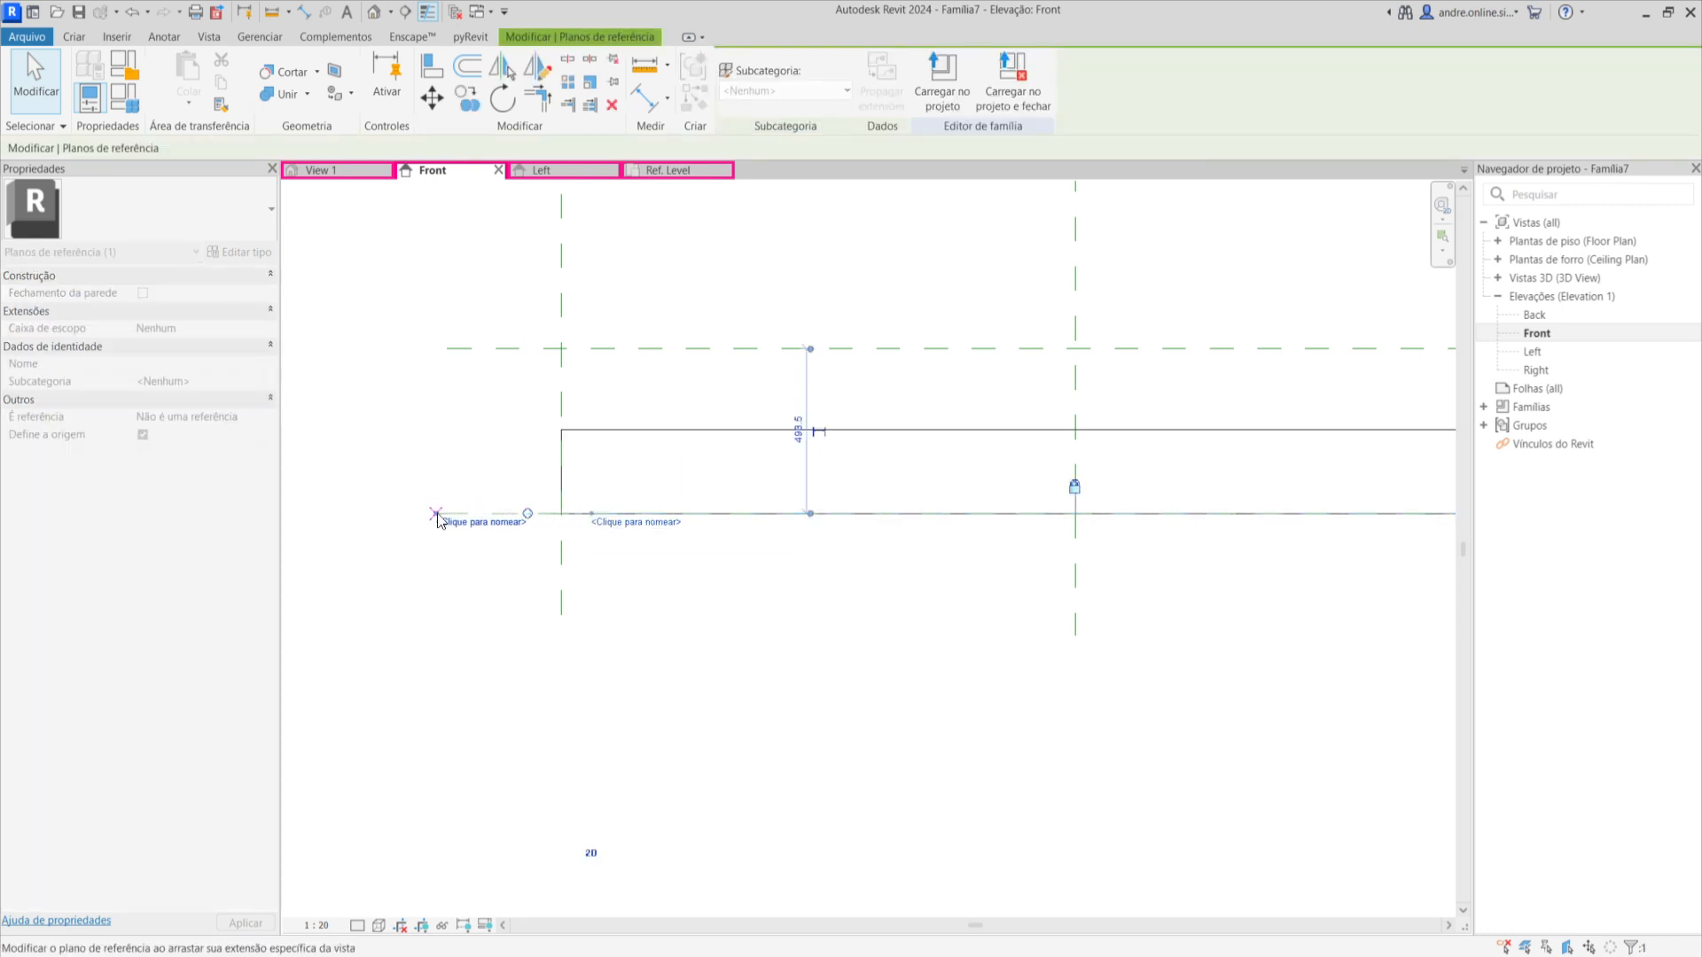
left_click(475, 497)
middle_click_drag(511, 472, 623, 475)
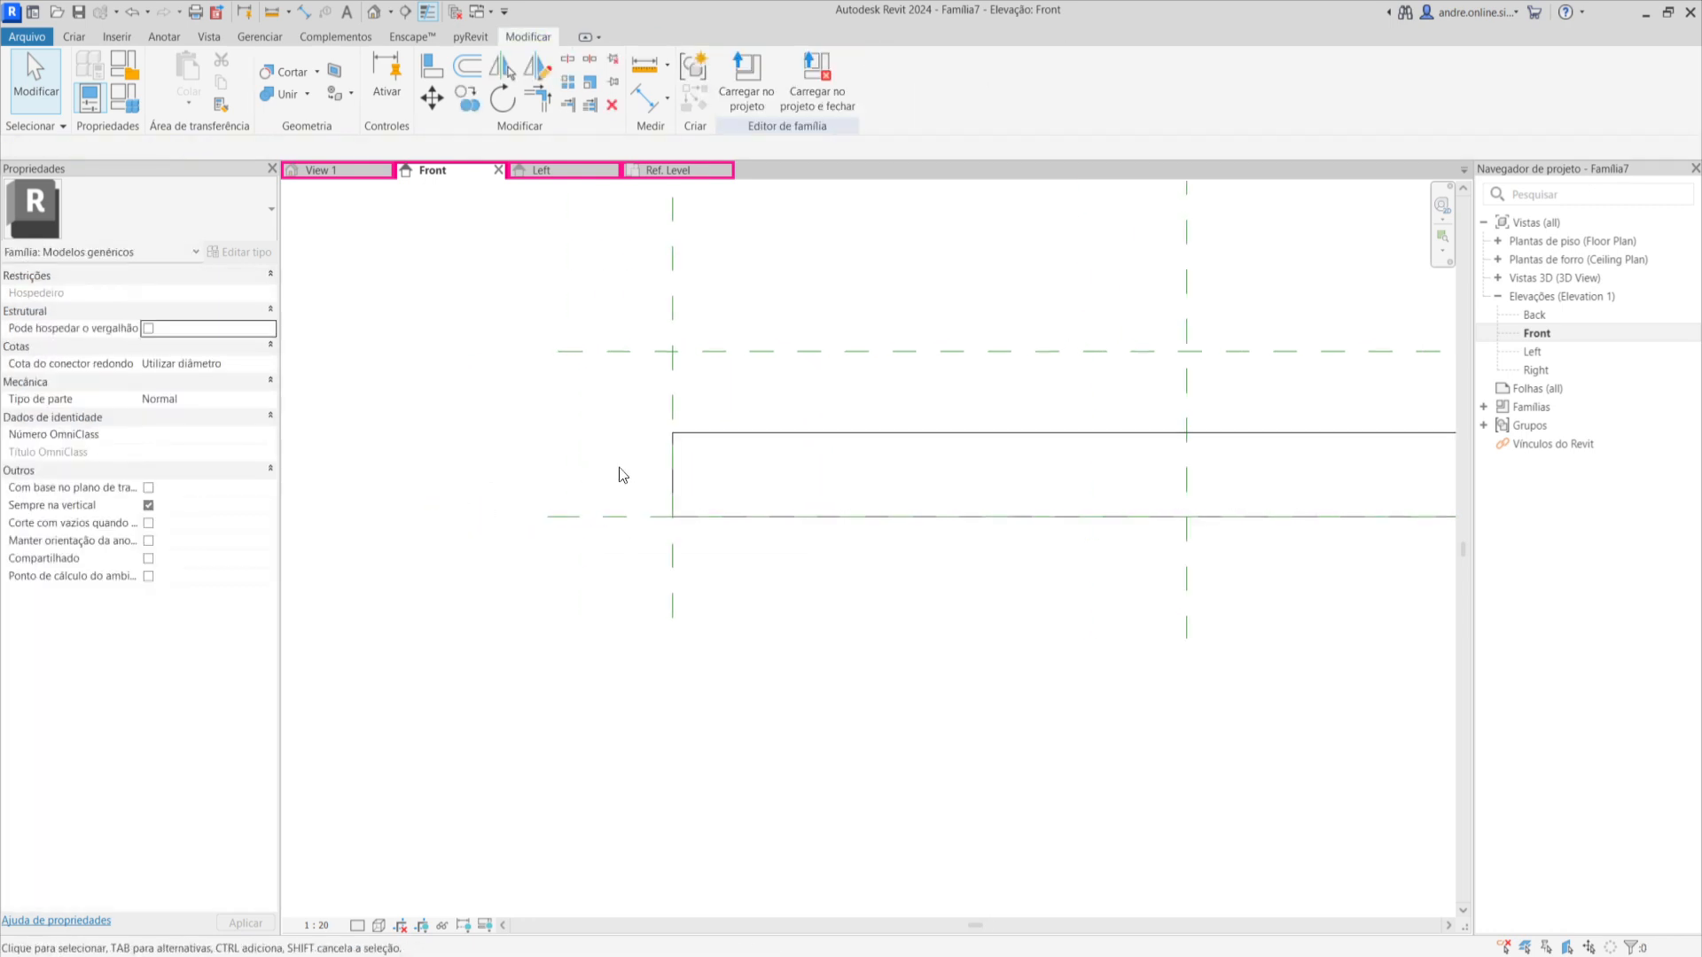
Add an aligned dimension between the lower and upper horizontal reference planes, left of the extrusion.
key("d")
key("i")
left_click(597, 514)
left_click(633, 351)
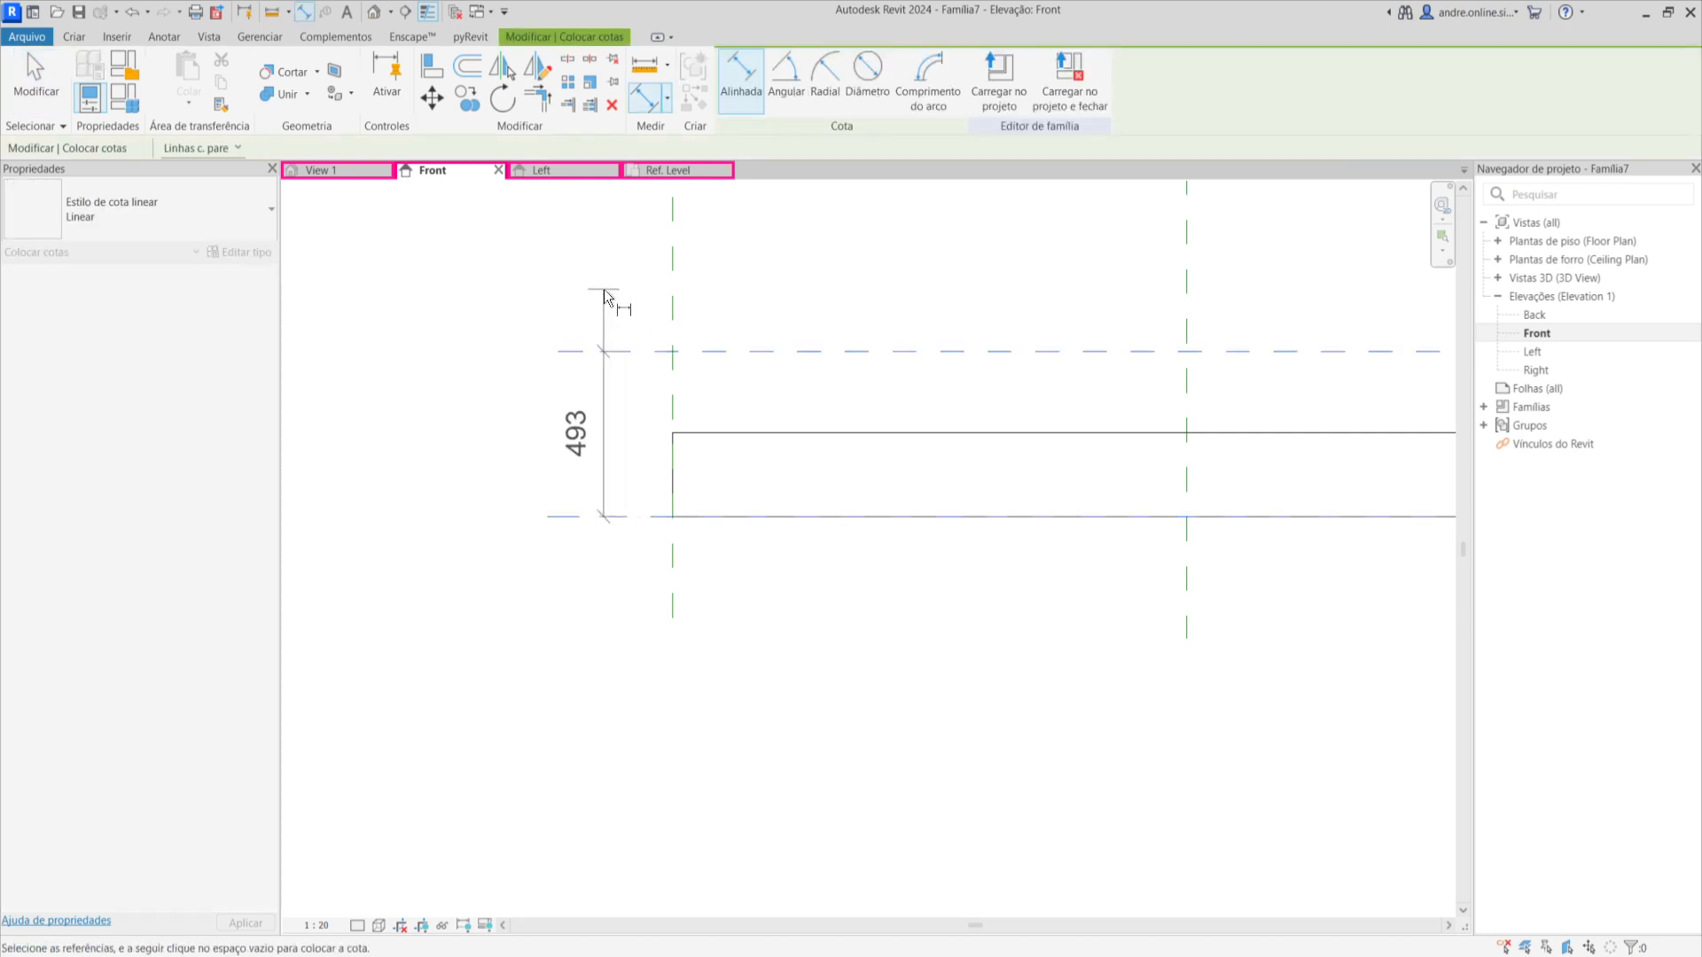
left_click(606, 296)
key("Escape")
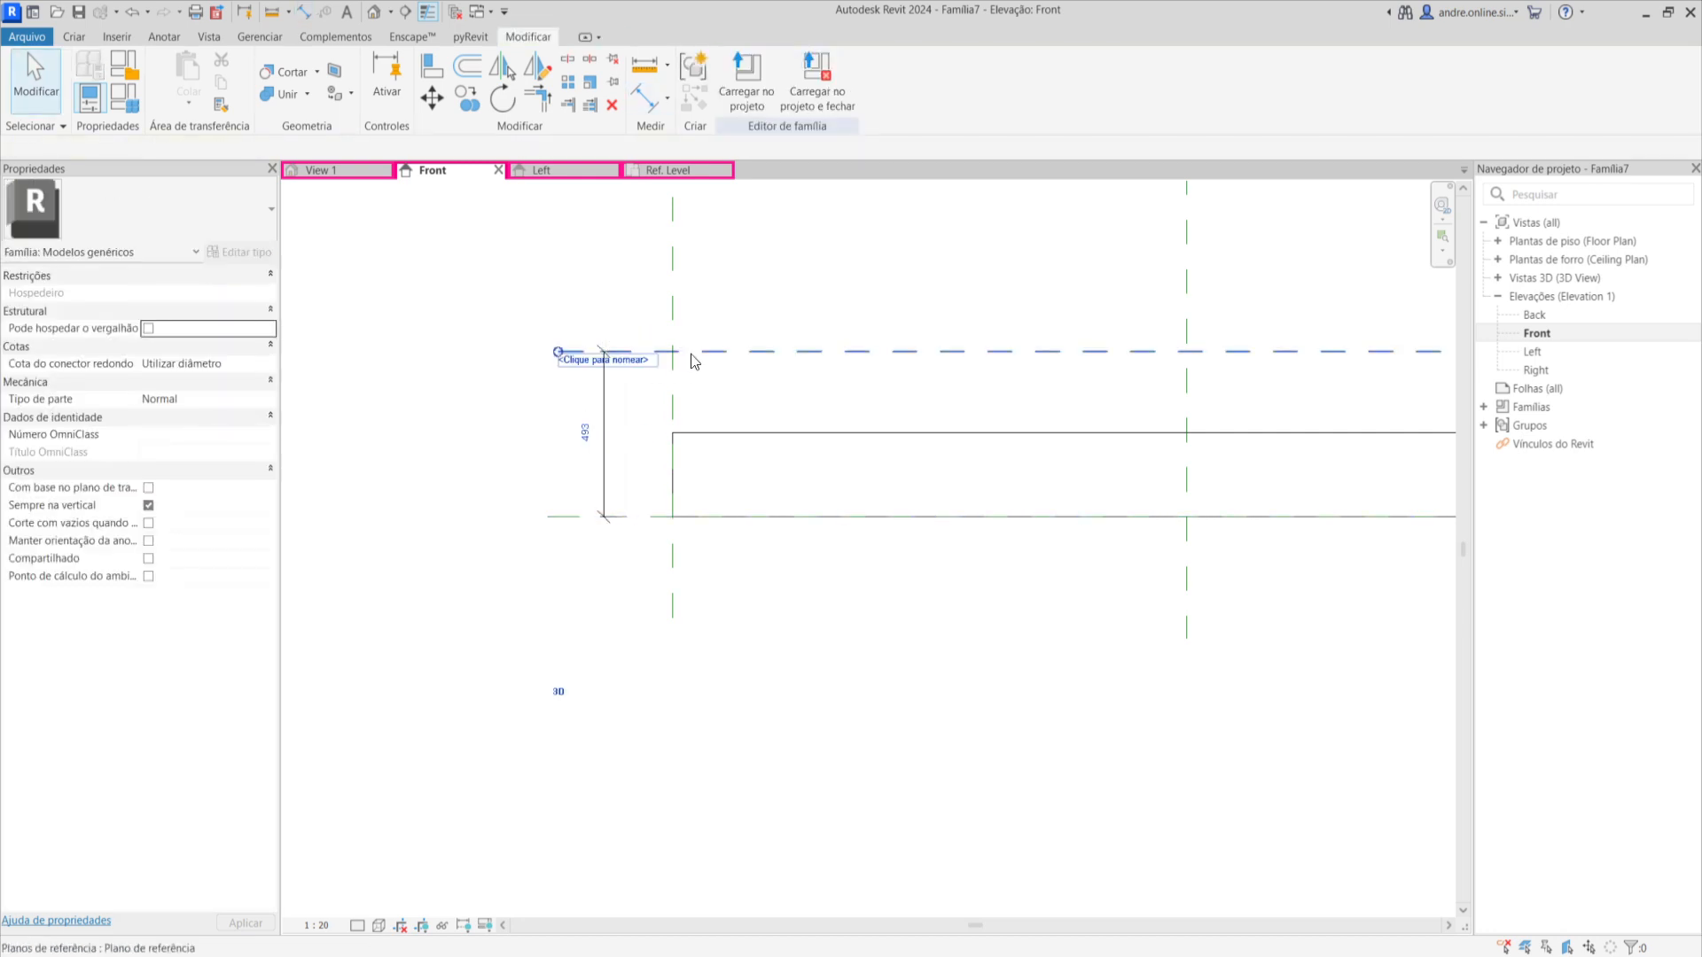
Stretch the extrusion's top face to the upper reference plane and lock its top and bottom faces to the horizontal planes.
left_click(731, 443)
scroll(1089, 426, "down", 1)
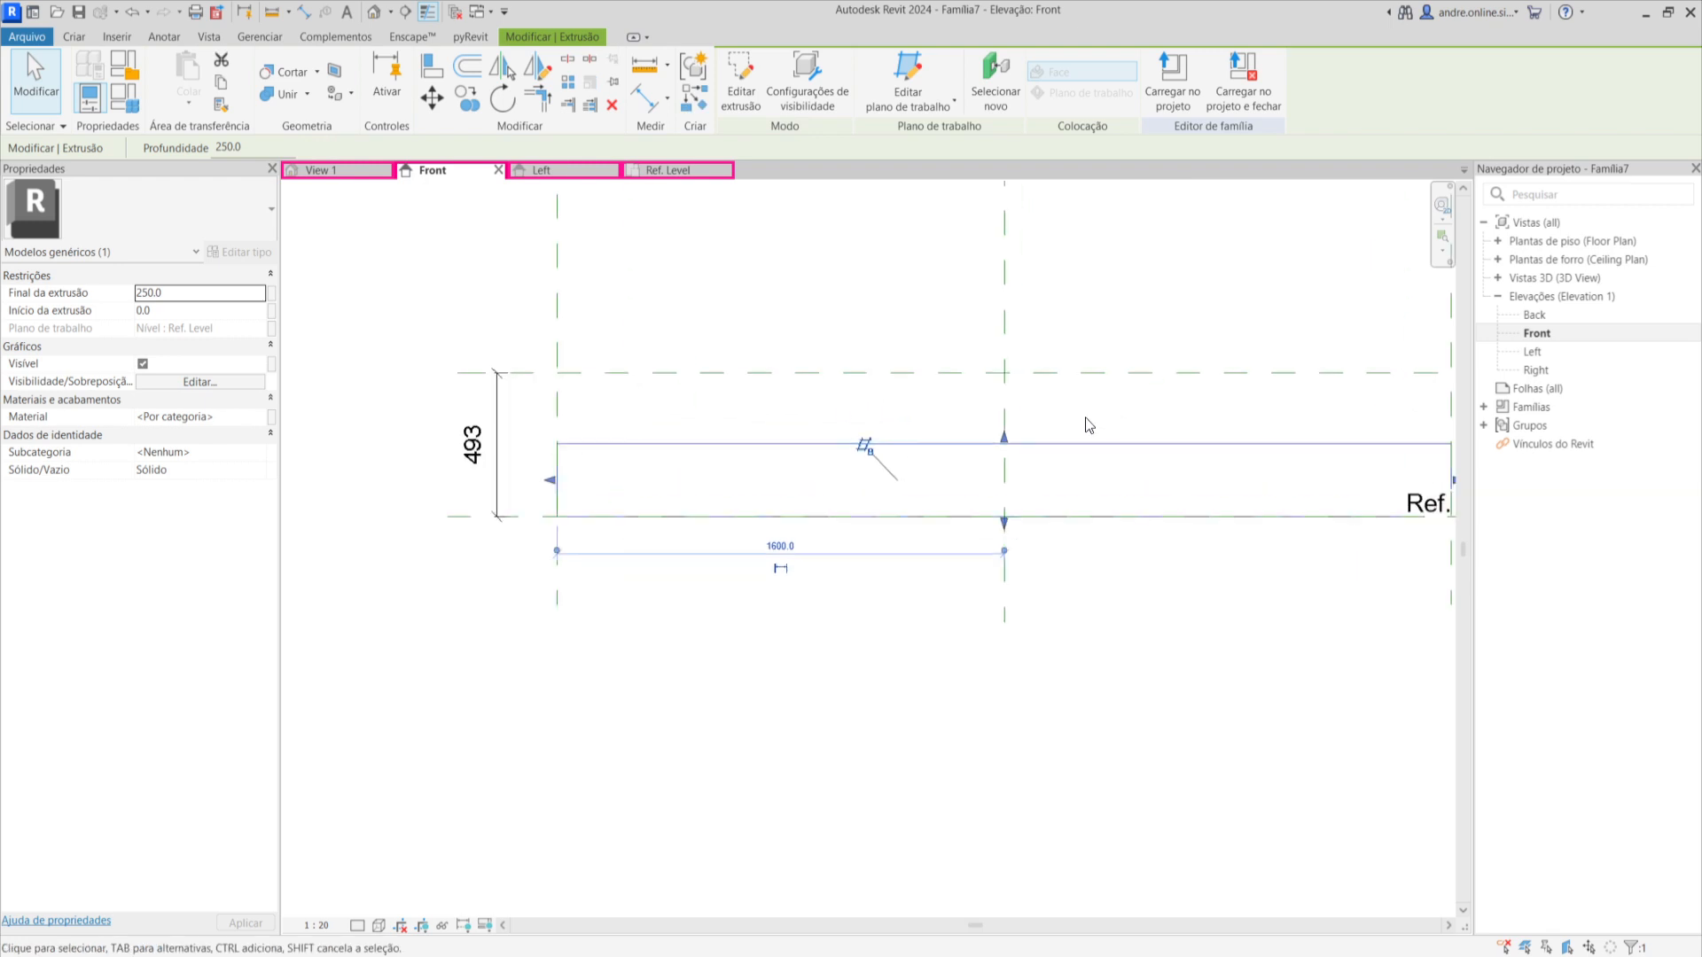
left_click_drag(1004, 437, 1009, 373)
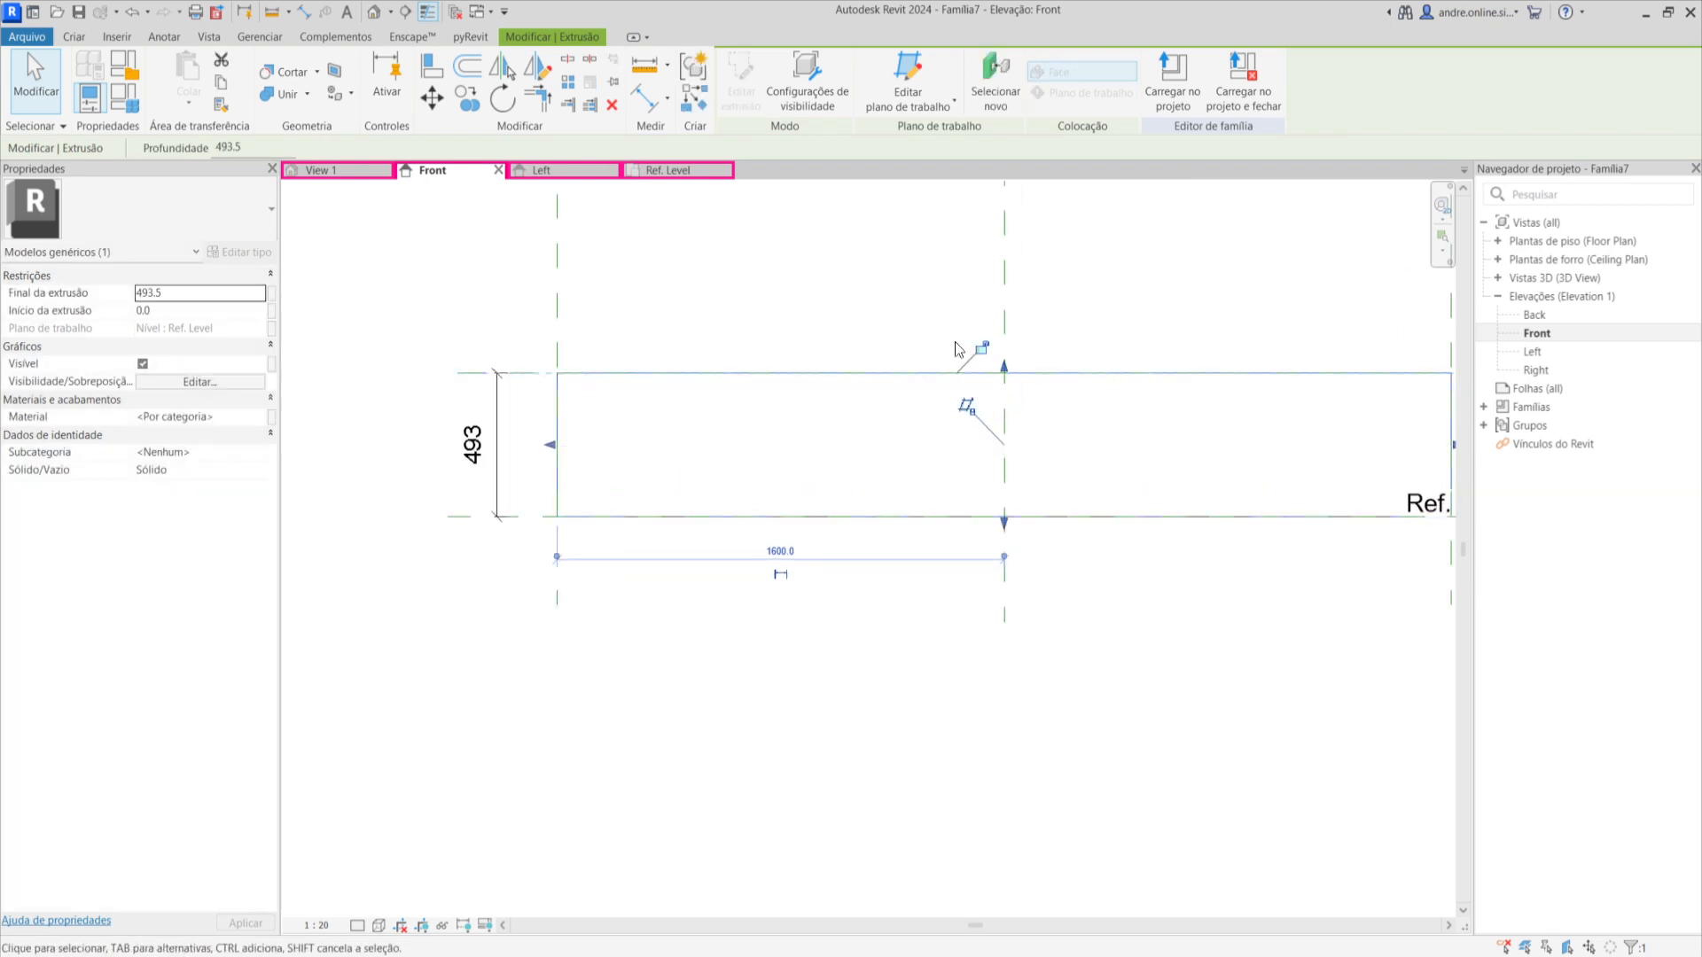
mouse_move(1004, 522)
left_mouse_down()
mouse_move(1007, 562)
mouse_move(1011, 522)
left_mouse_up()
left_click(875, 655)
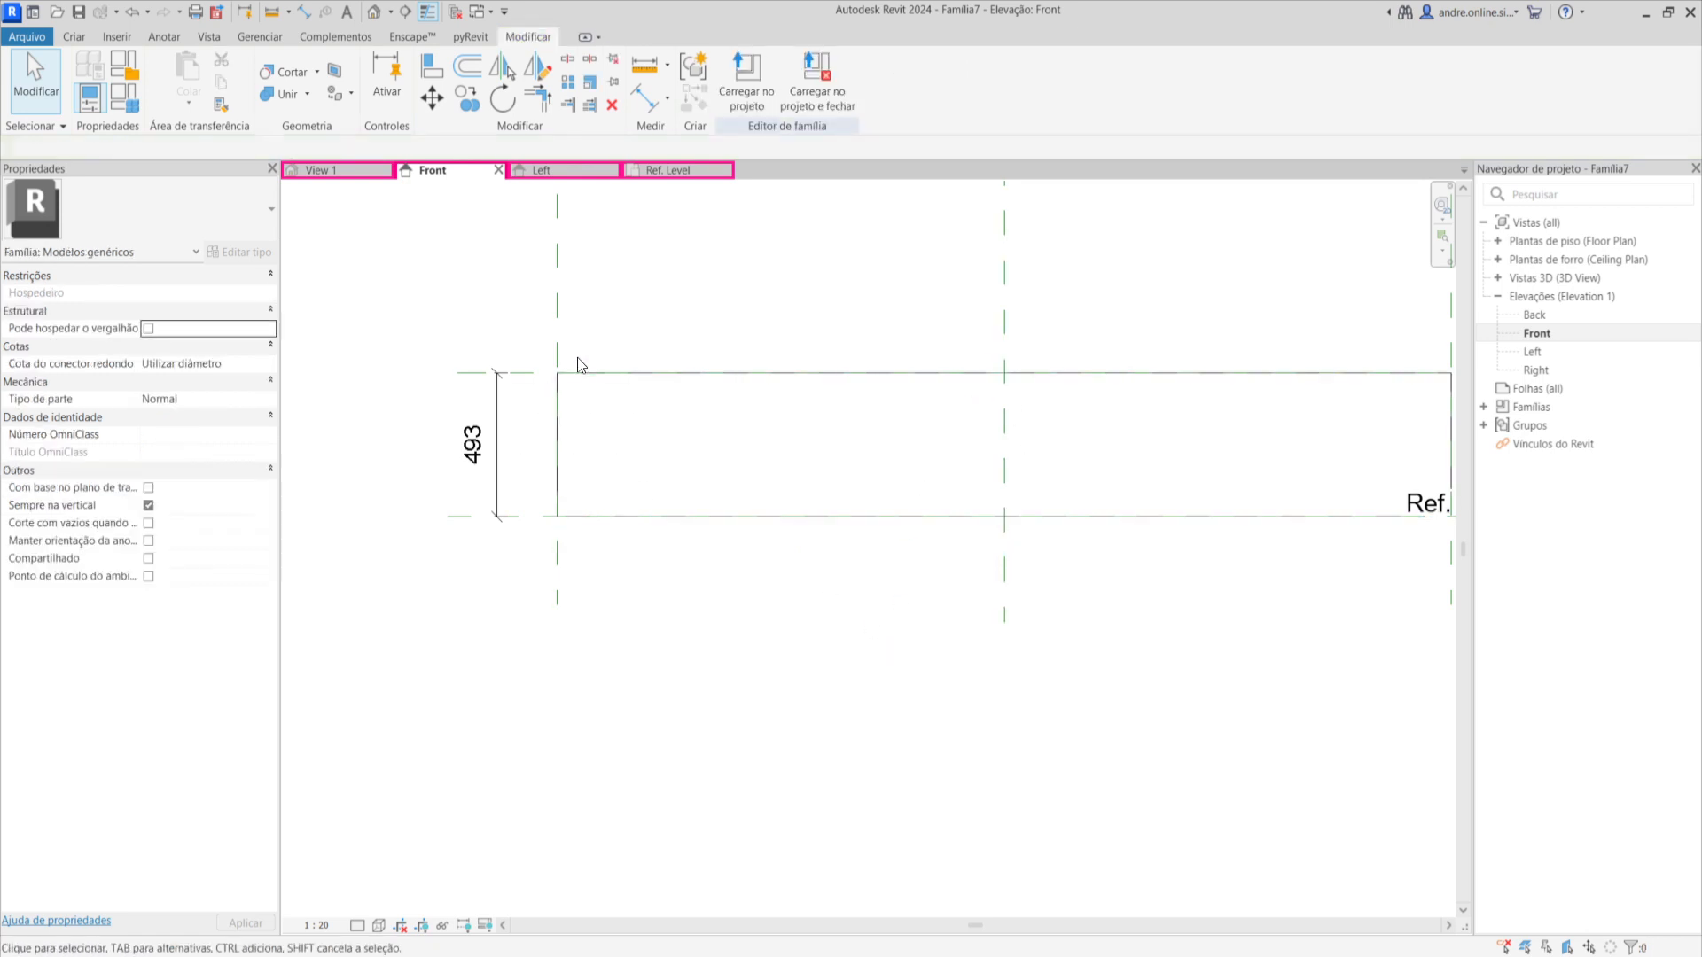
Set the distance between the two horizontal reference planes to 1 mm by moving the upper plane.
left_click(514, 372)
left_click(475, 445)
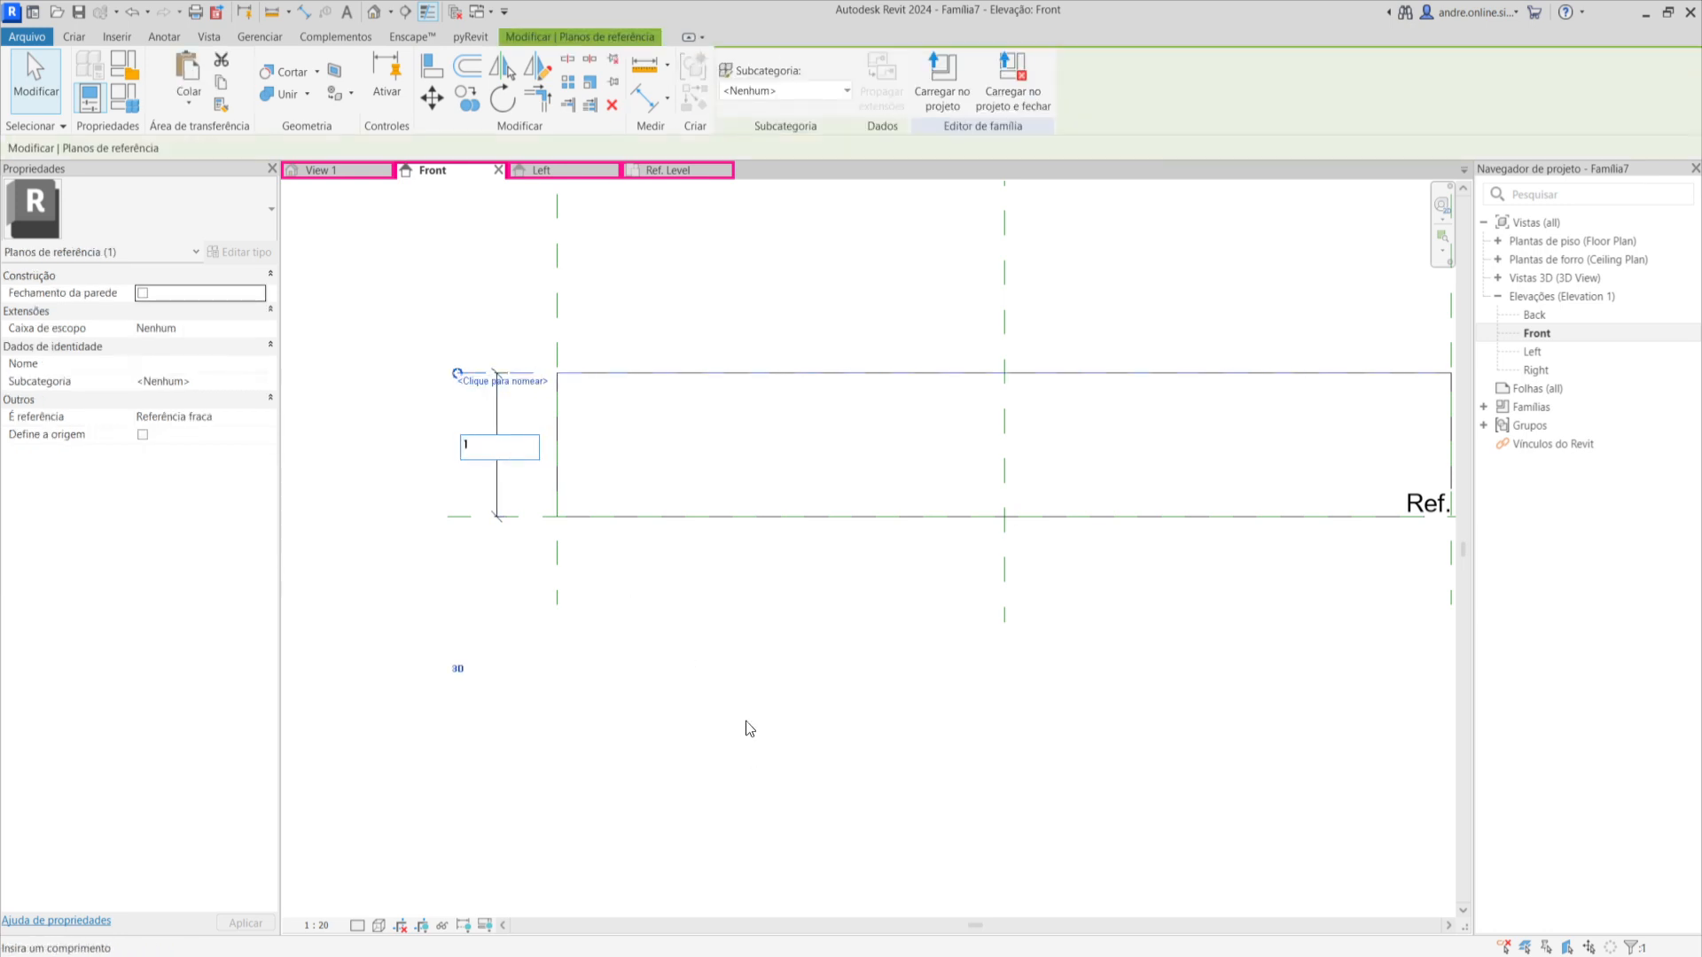
key("Return")
scroll(468, 615, "up", 3)
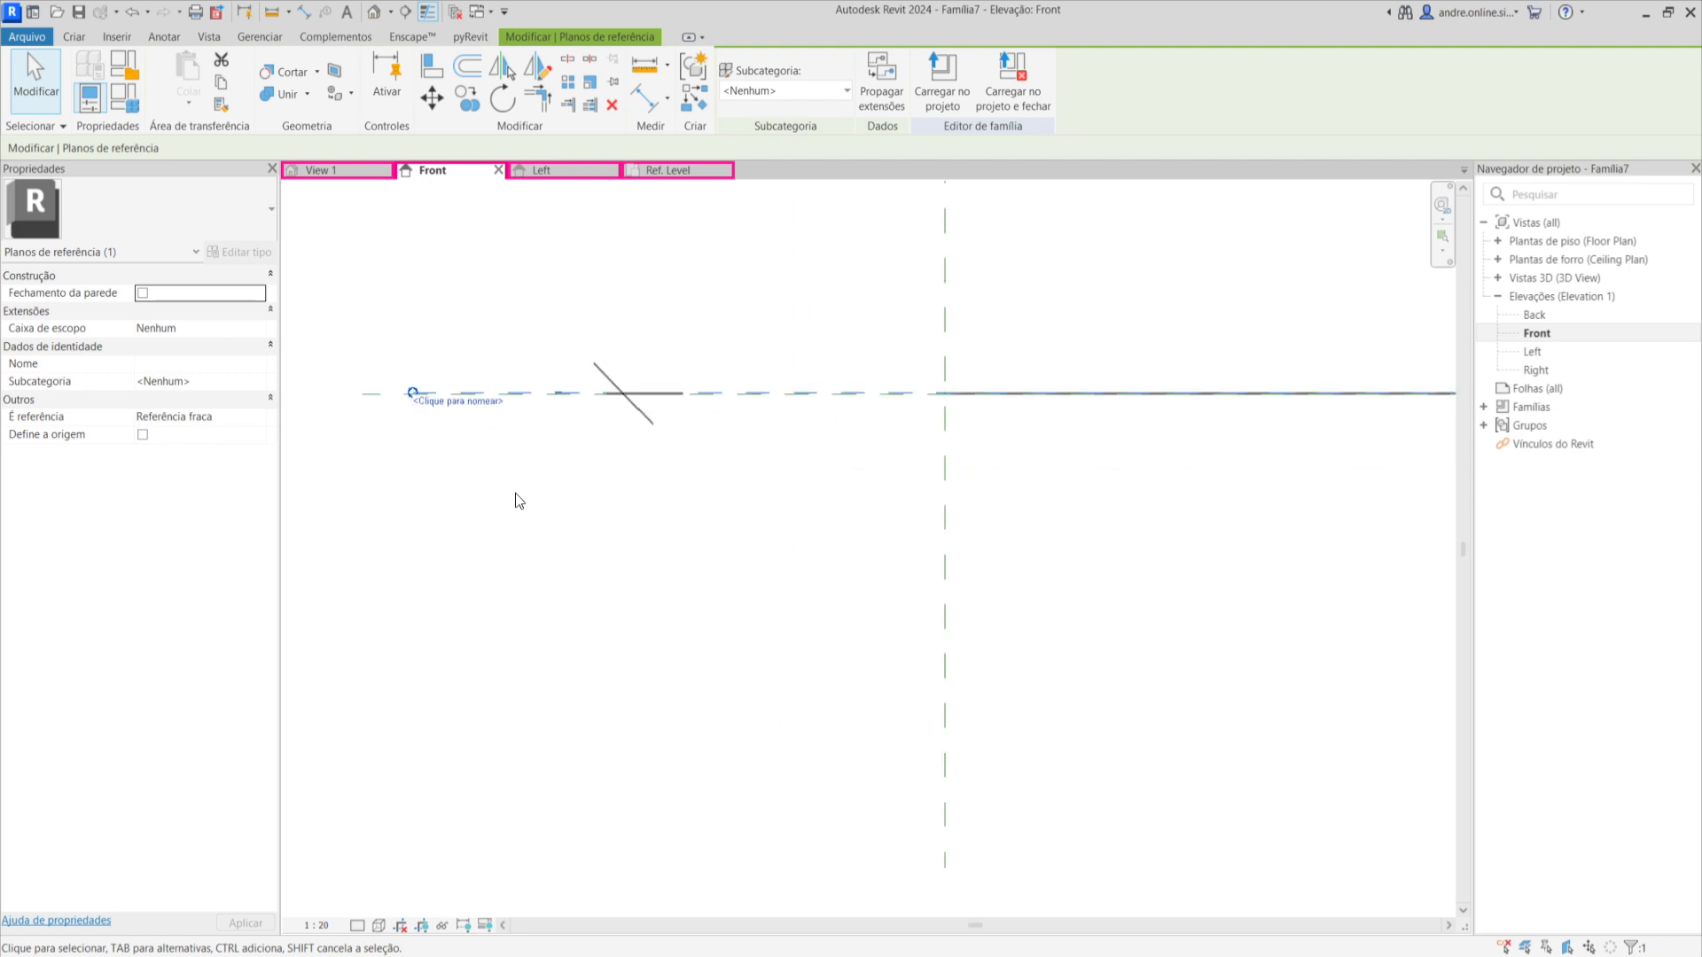
scroll(519, 497, "up", 1)
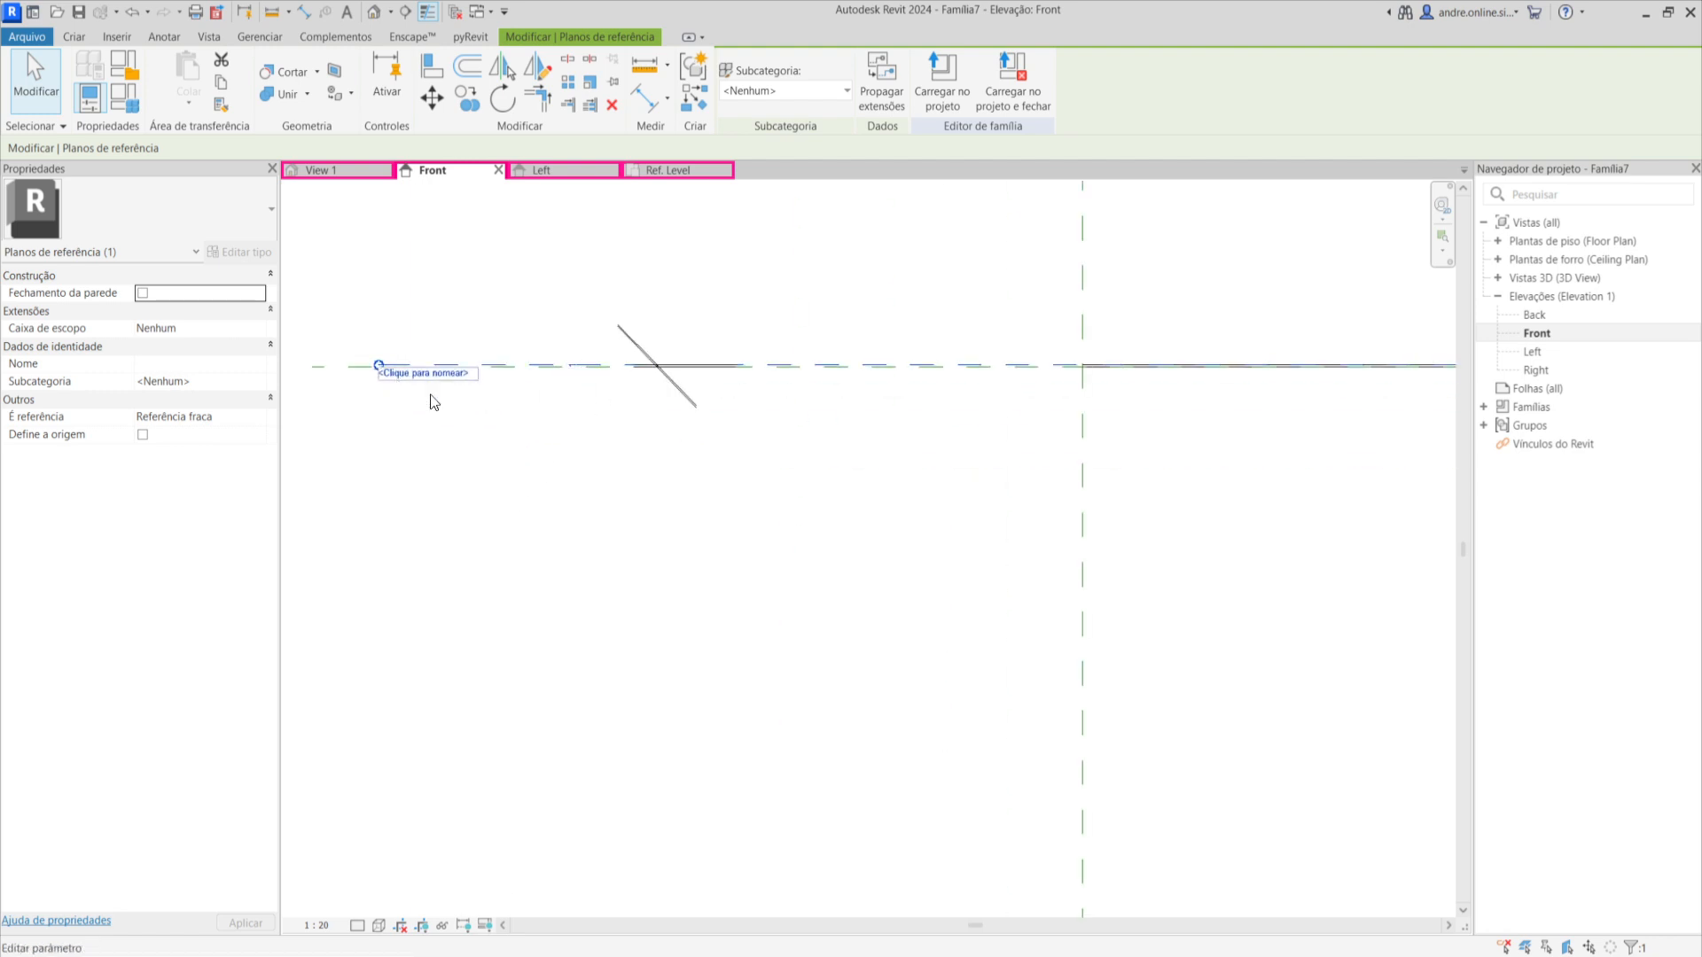
scroll(665, 645, "down", 2)
scroll(709, 595, "up", 2)
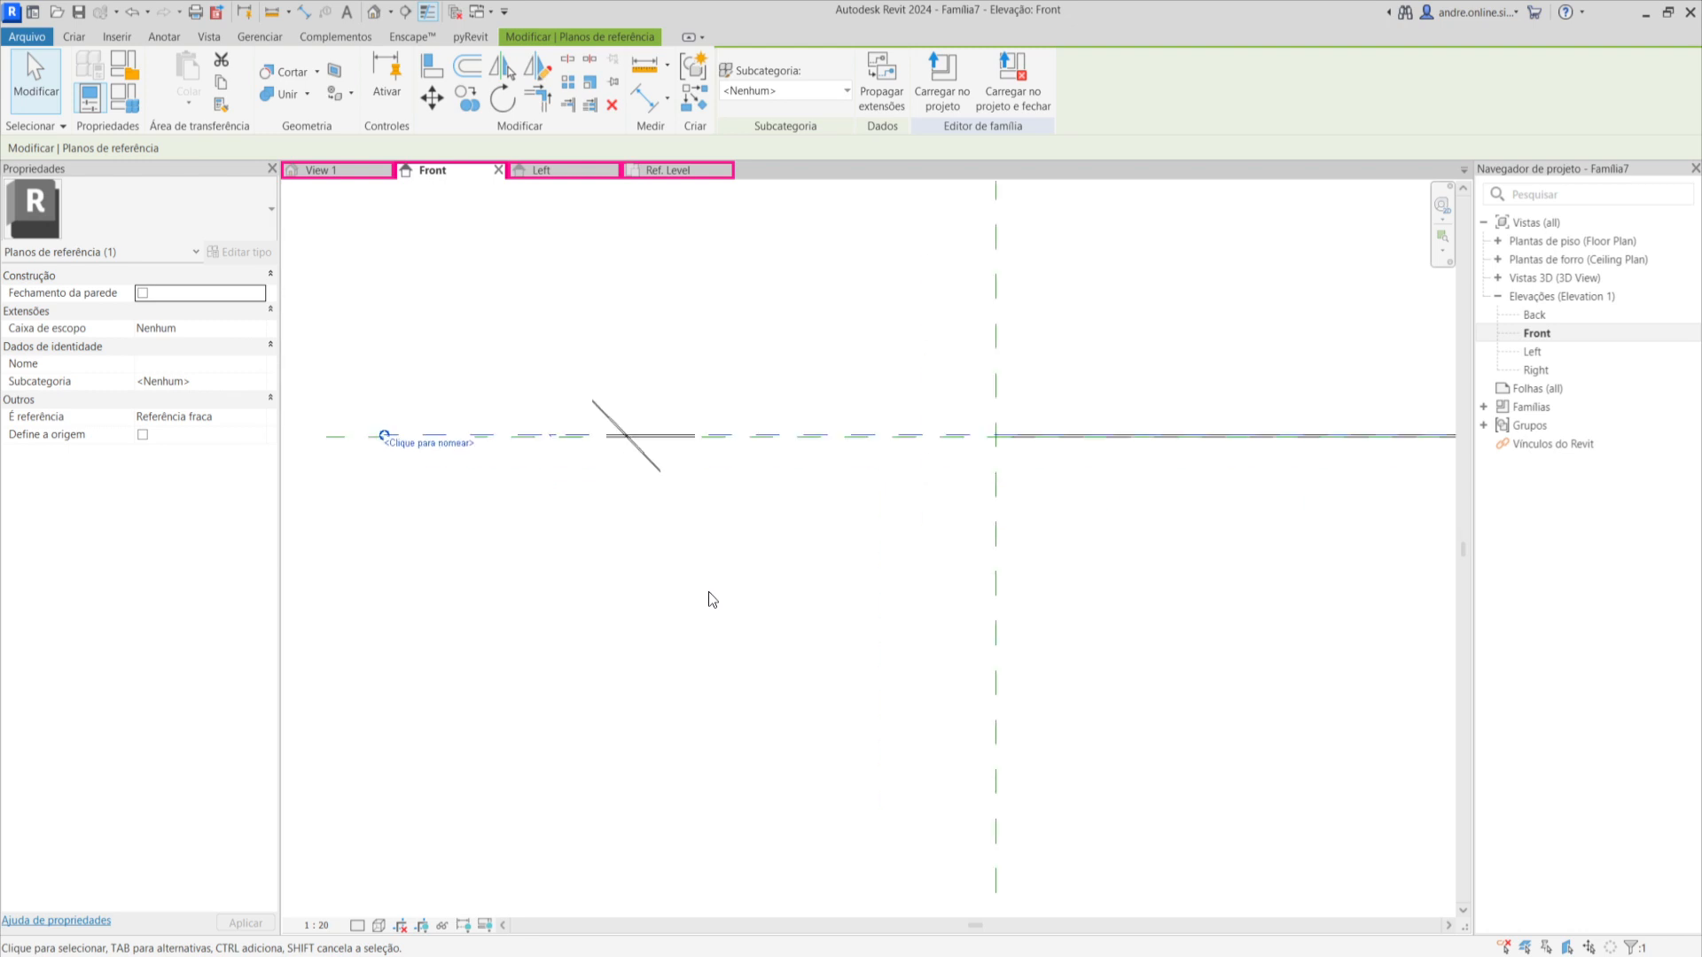
key("Escape")
Lock the 1 mm dimension between the horizontal reference planes.
left_click(653, 455)
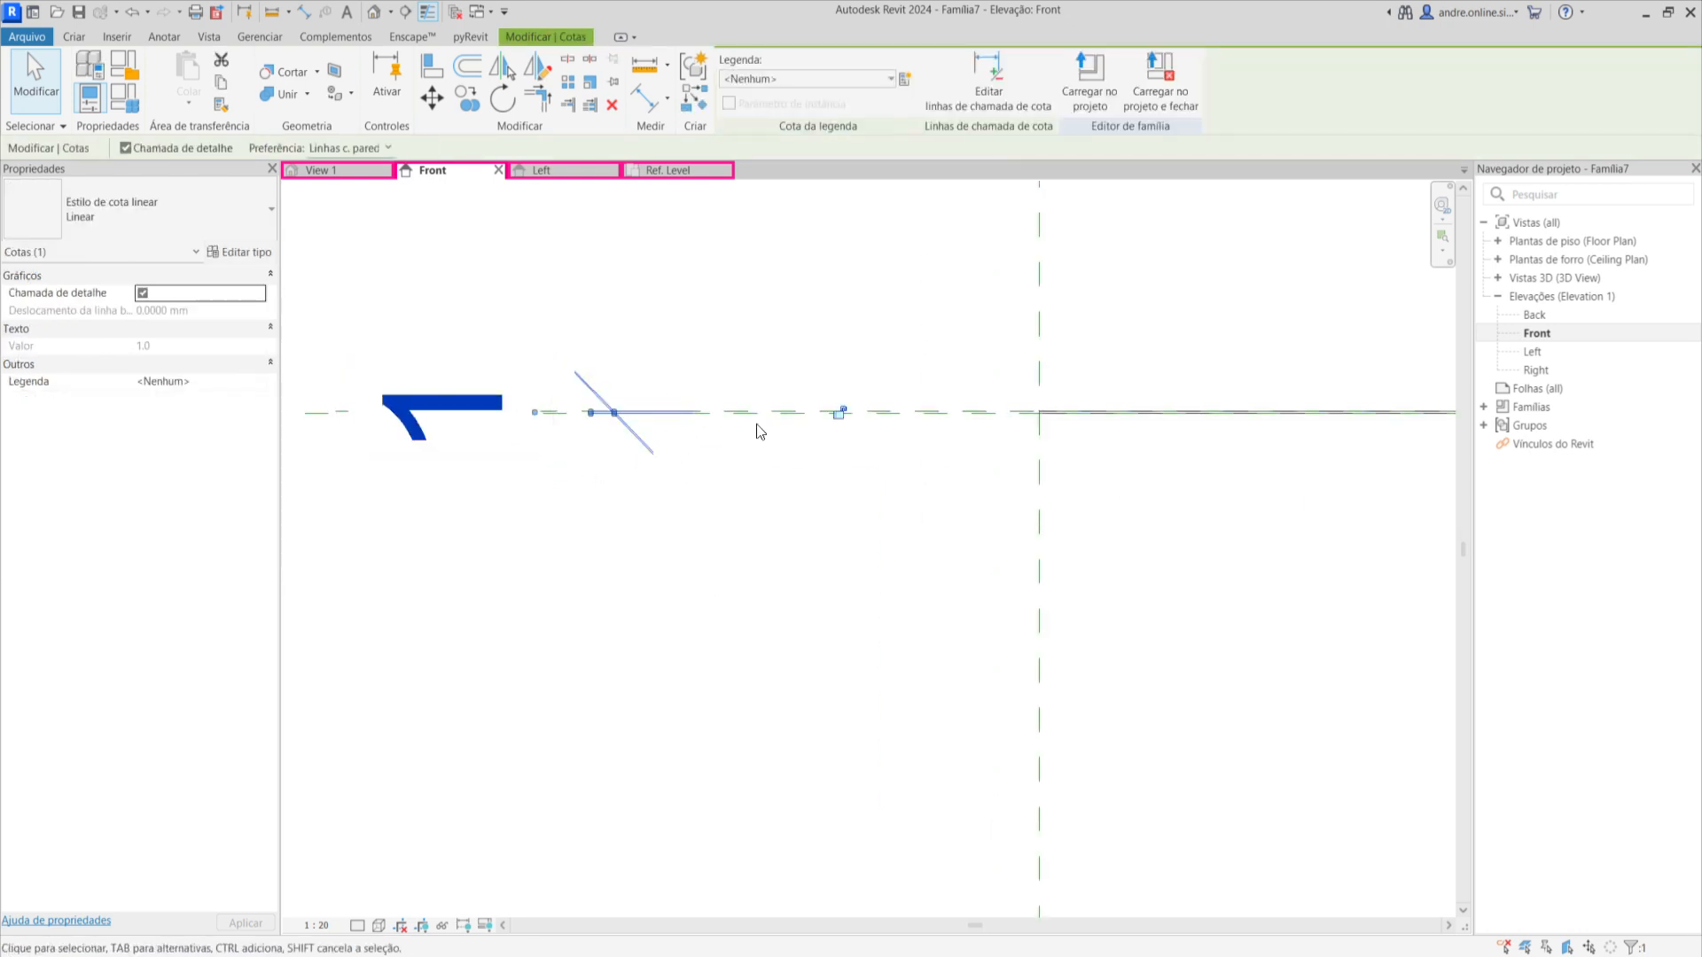
left_click(841, 413)
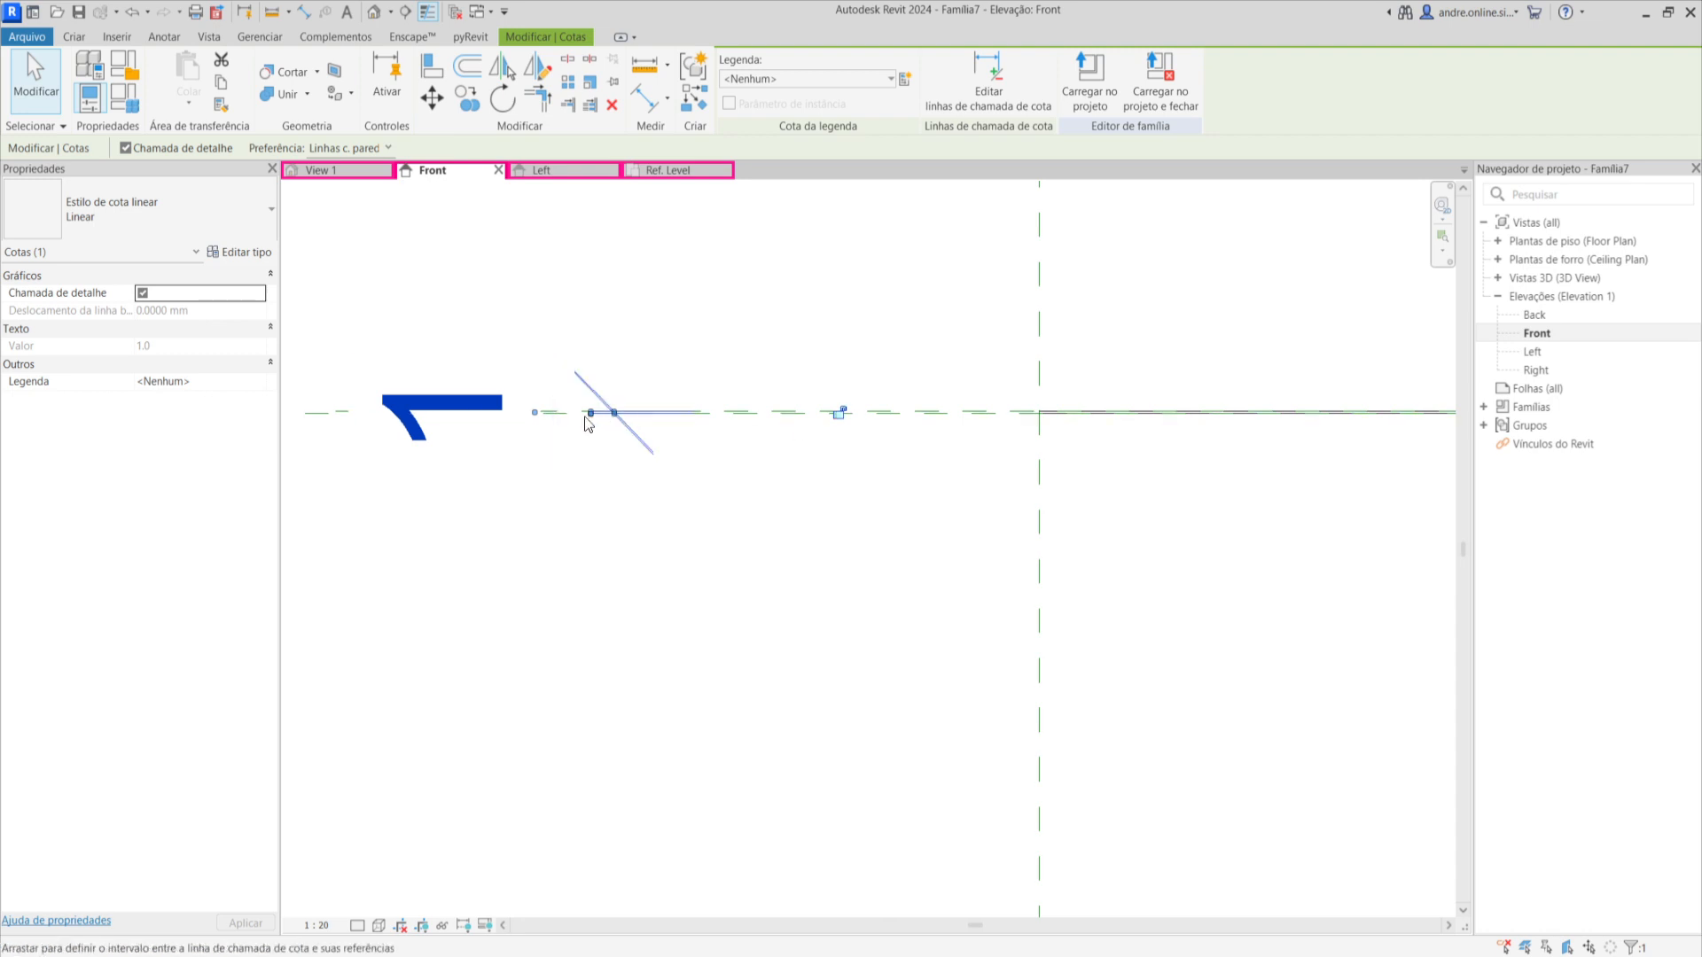
scroll(588, 419, "down", 2)
middle_click_drag(680, 500, 748, 546)
scroll(656, 437, "up", 2)
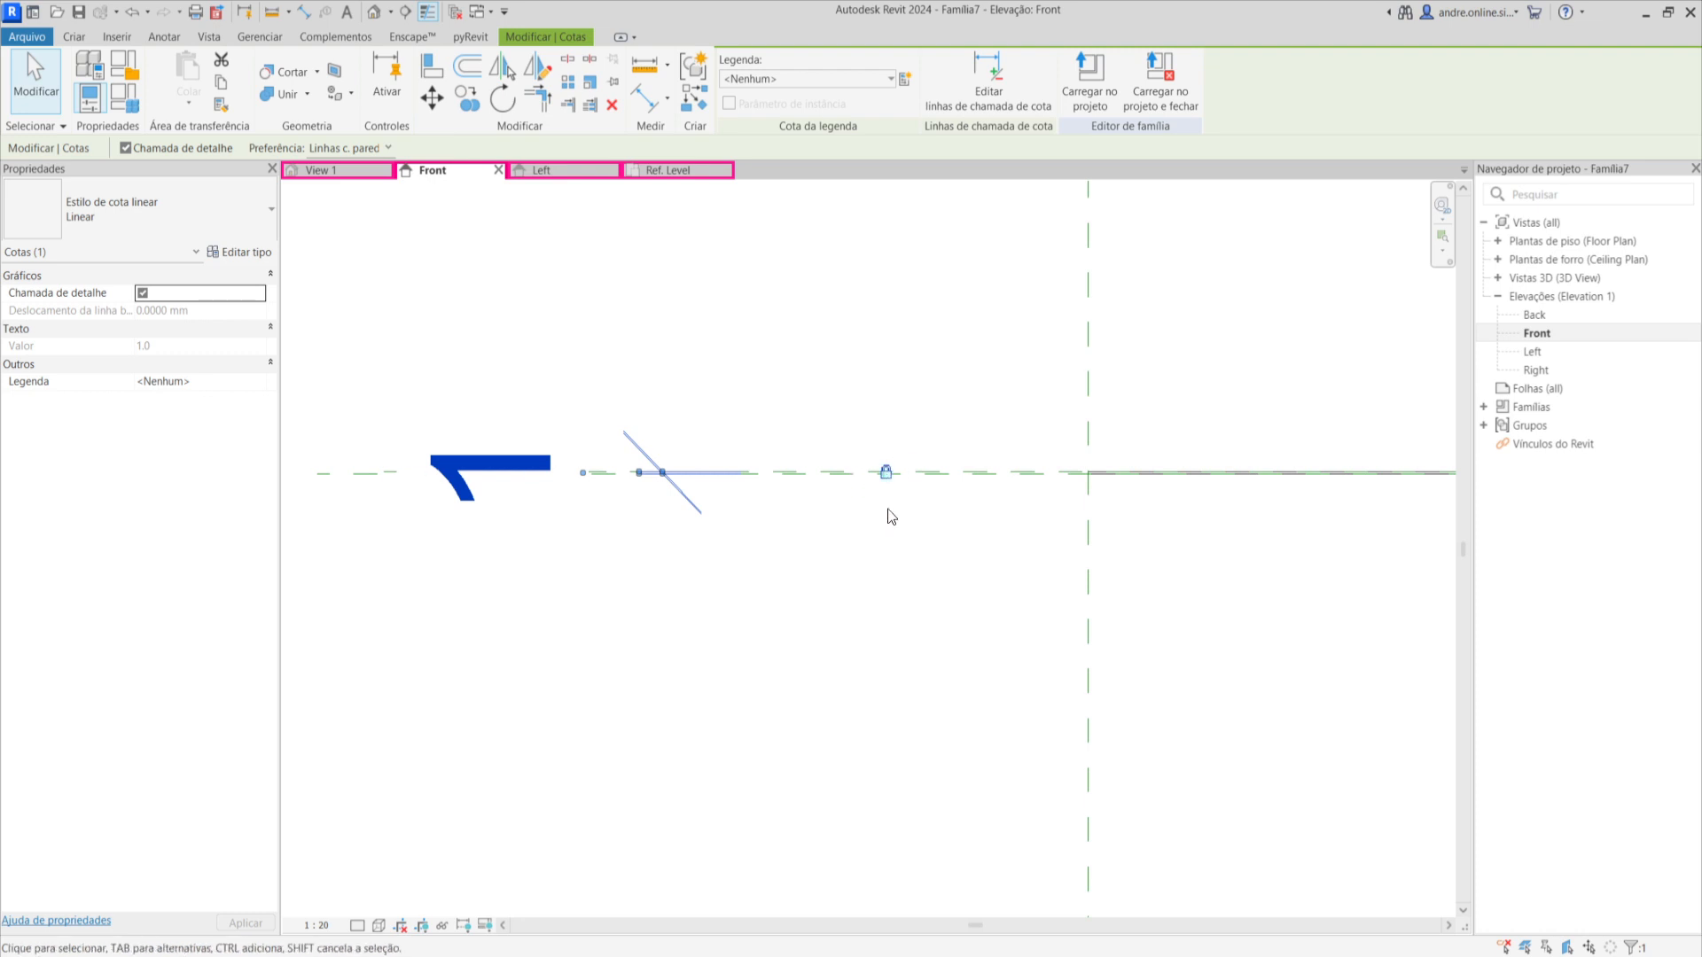
scroll(809, 527, "down", 1)
left_click(806, 523)
scroll(819, 592, "down", 2)
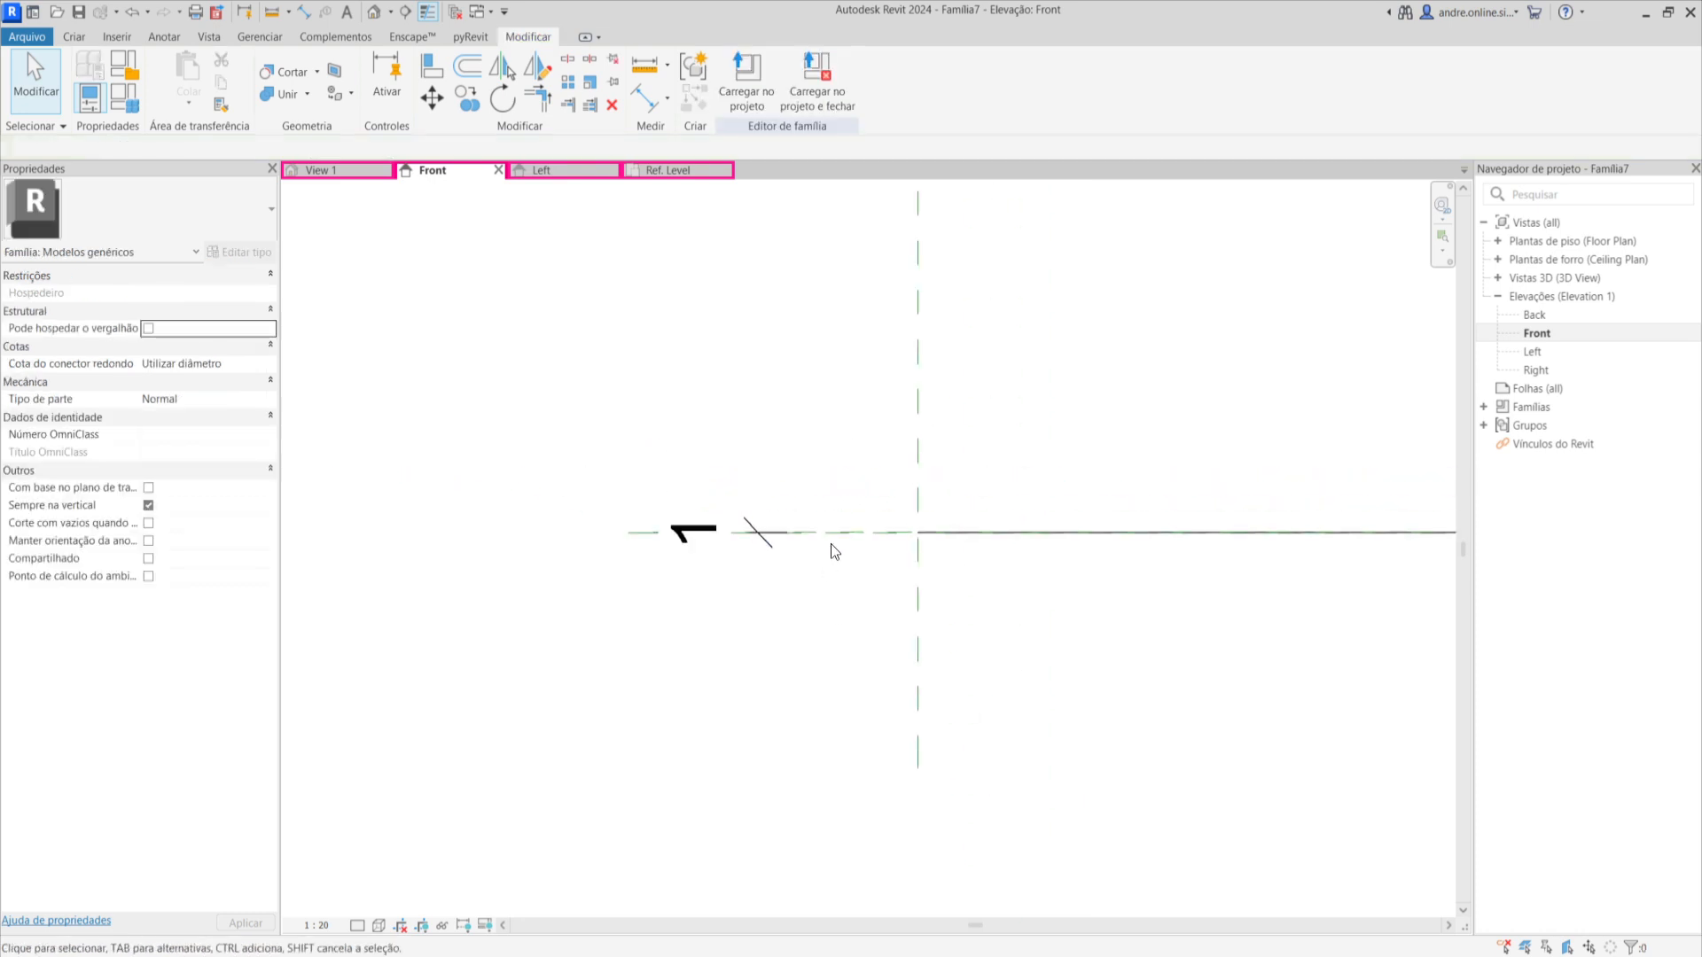
In the Ref. Level plan, associate the extrusion's Material property with a new type family parameter named Material UM.
left_click(679, 171)
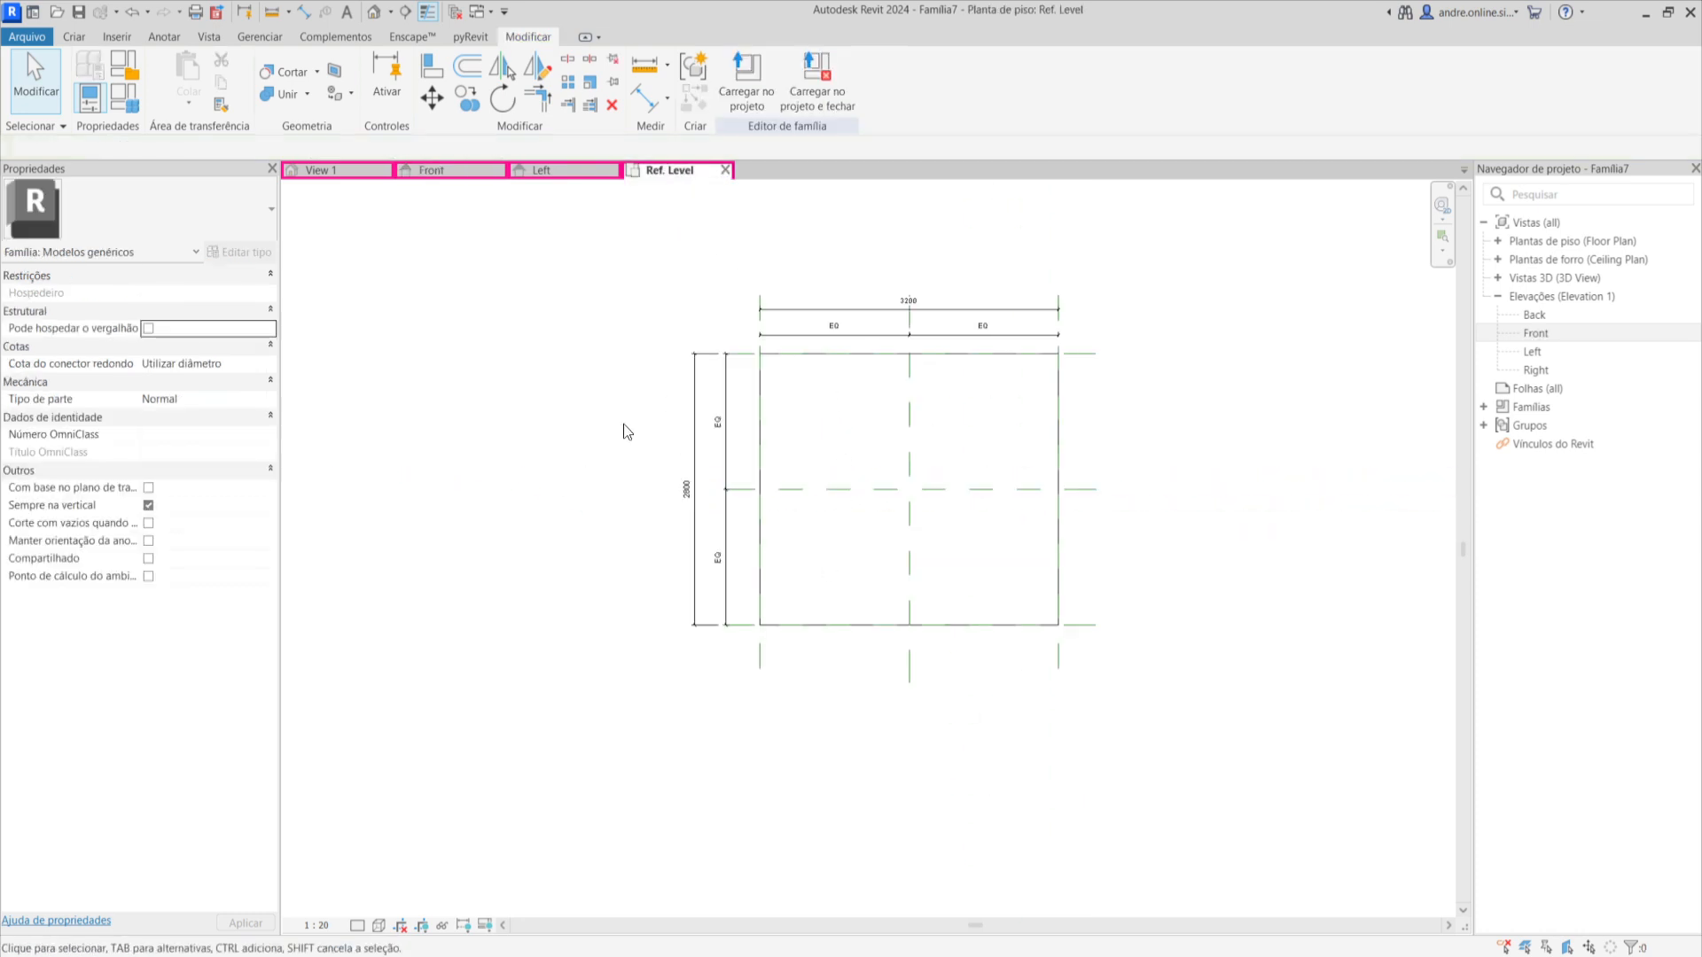
middle_click_drag(624, 425, 612, 514)
scroll(1046, 542, "up", 1)
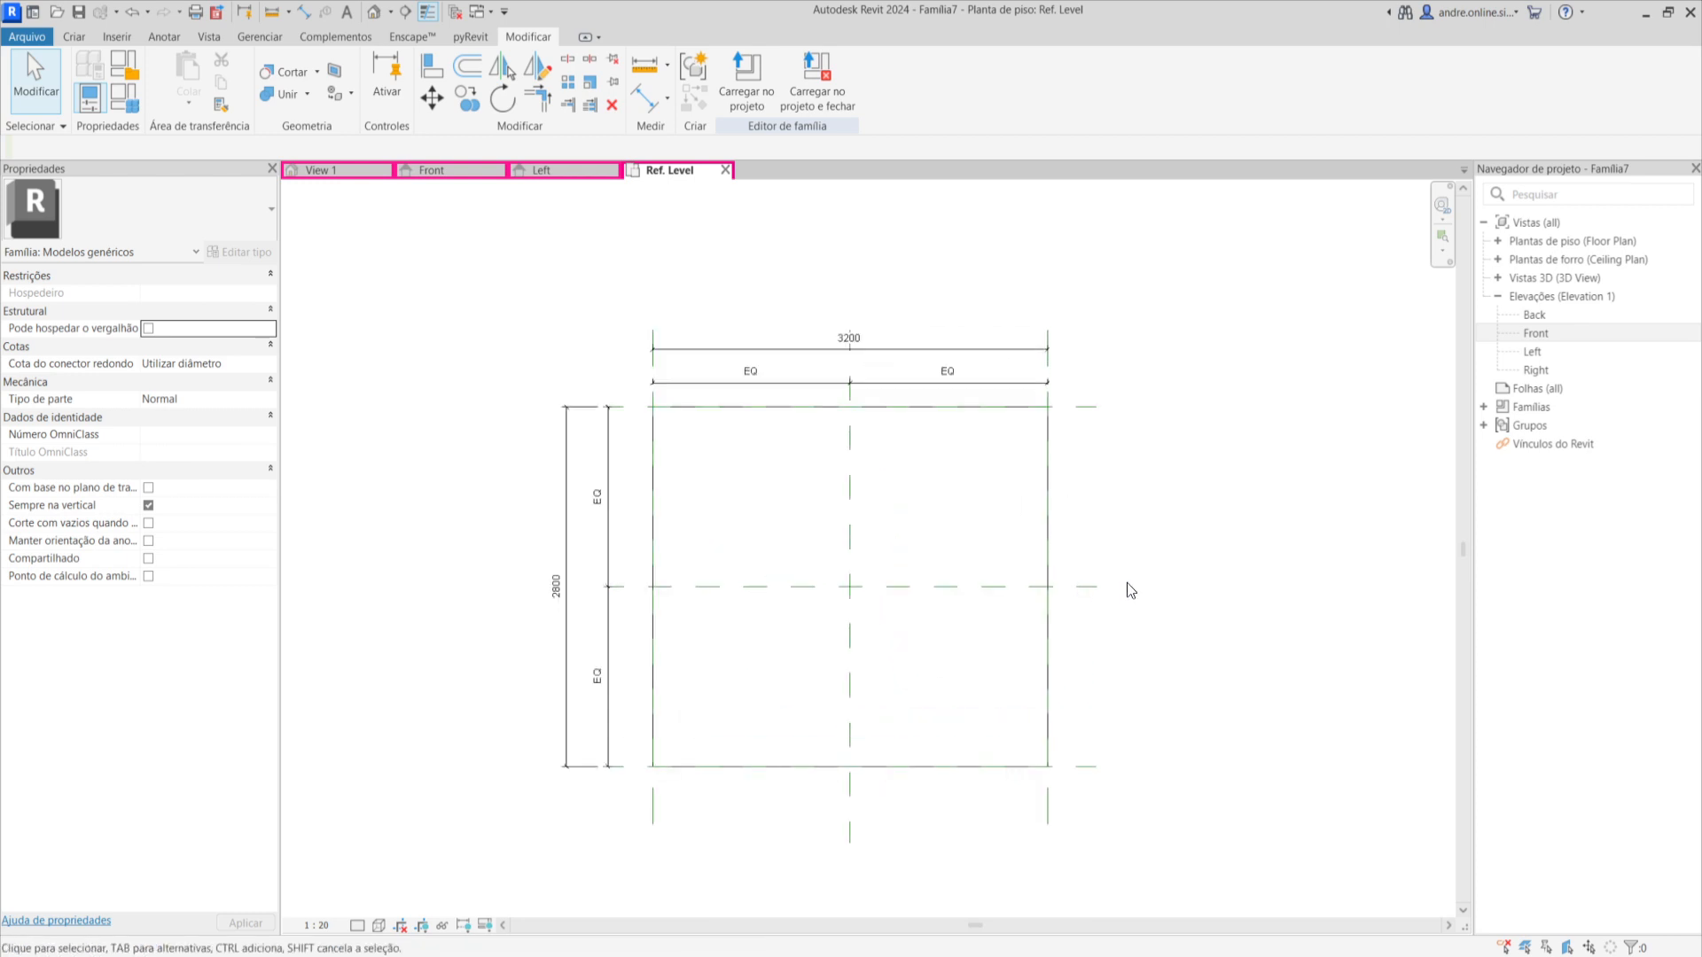
left_click(1046, 545)
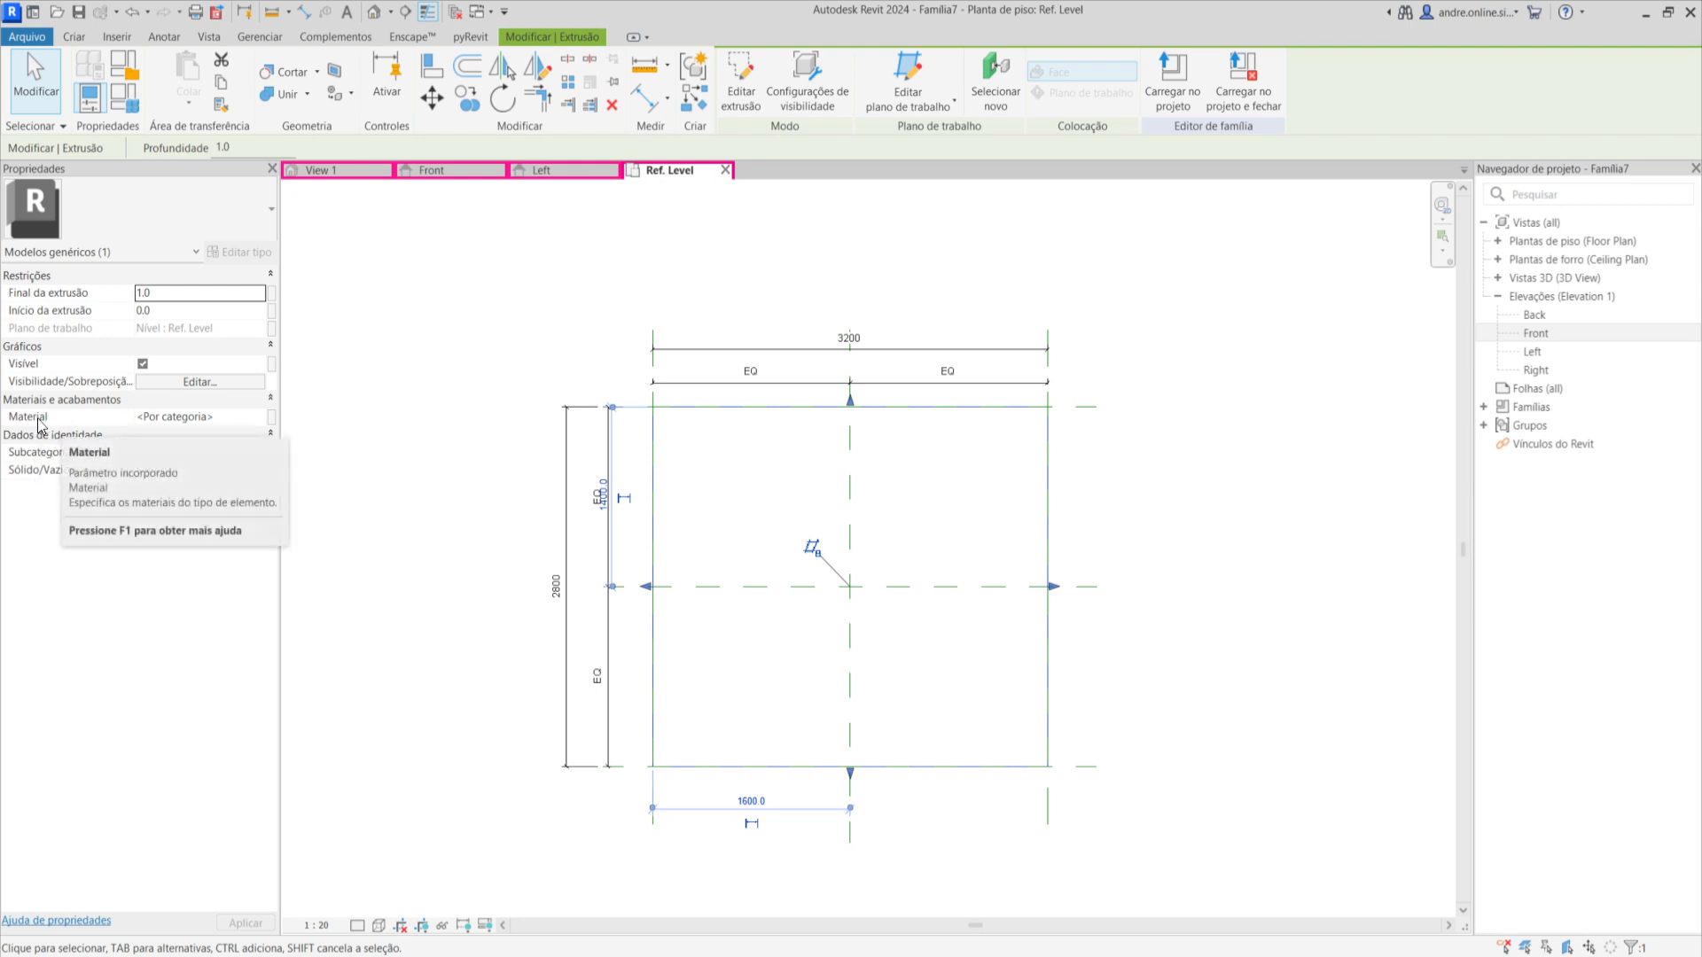
left_click(271, 423)
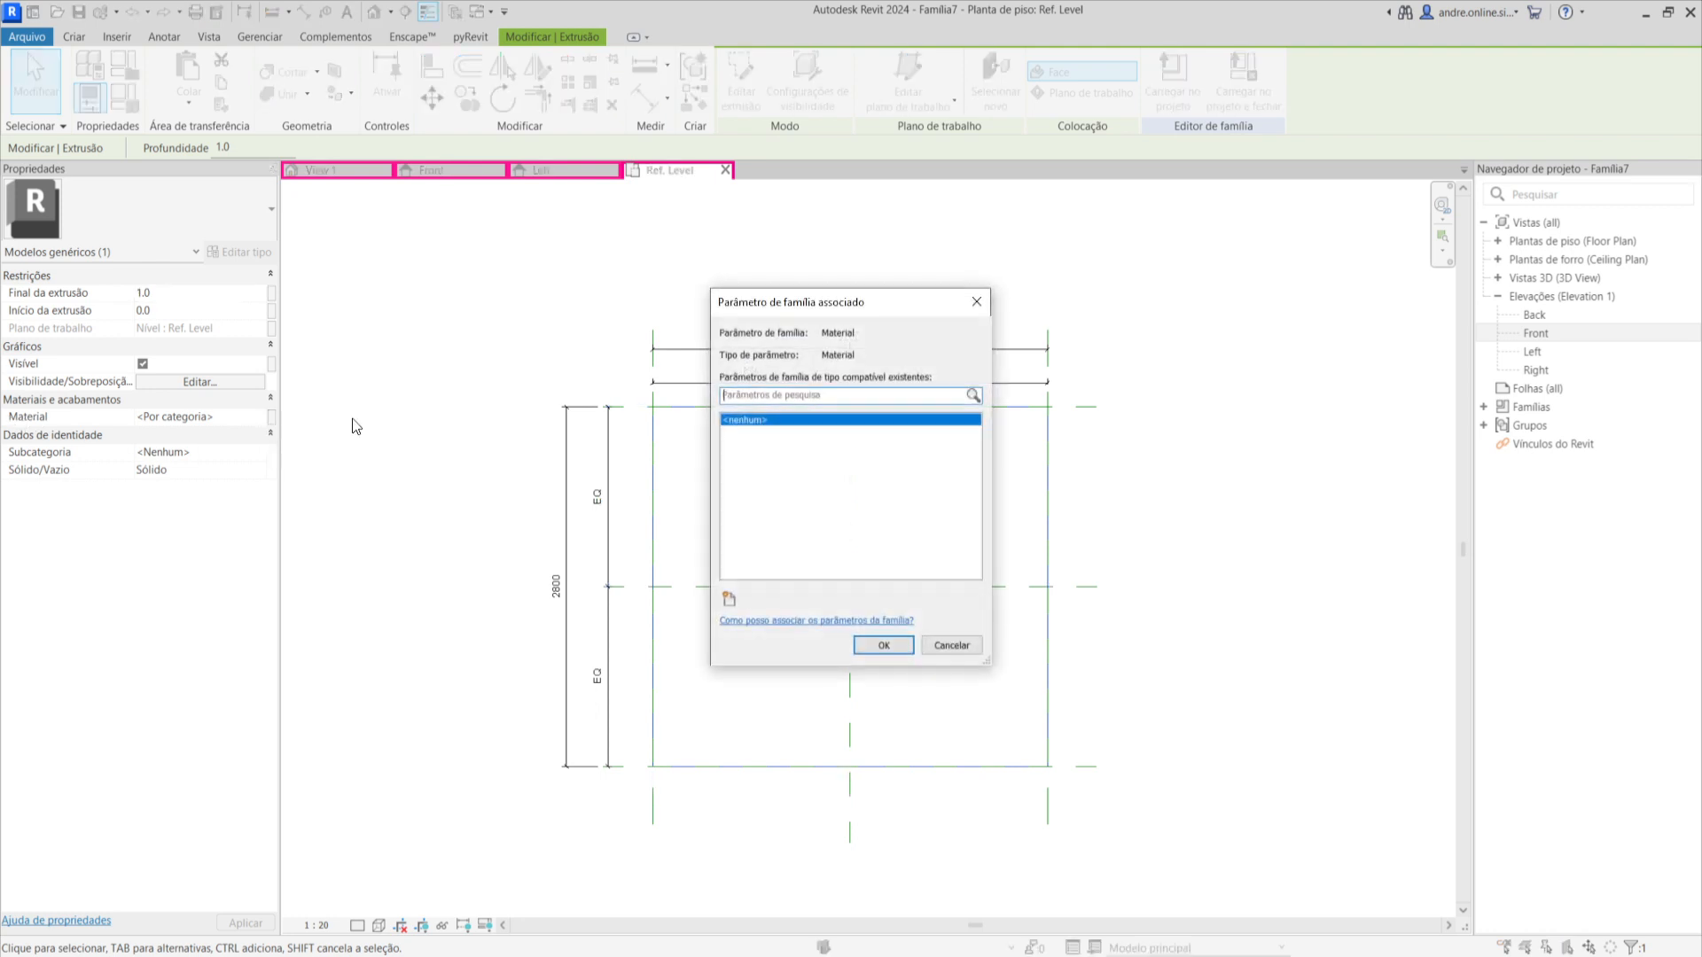
left_click(729, 600)
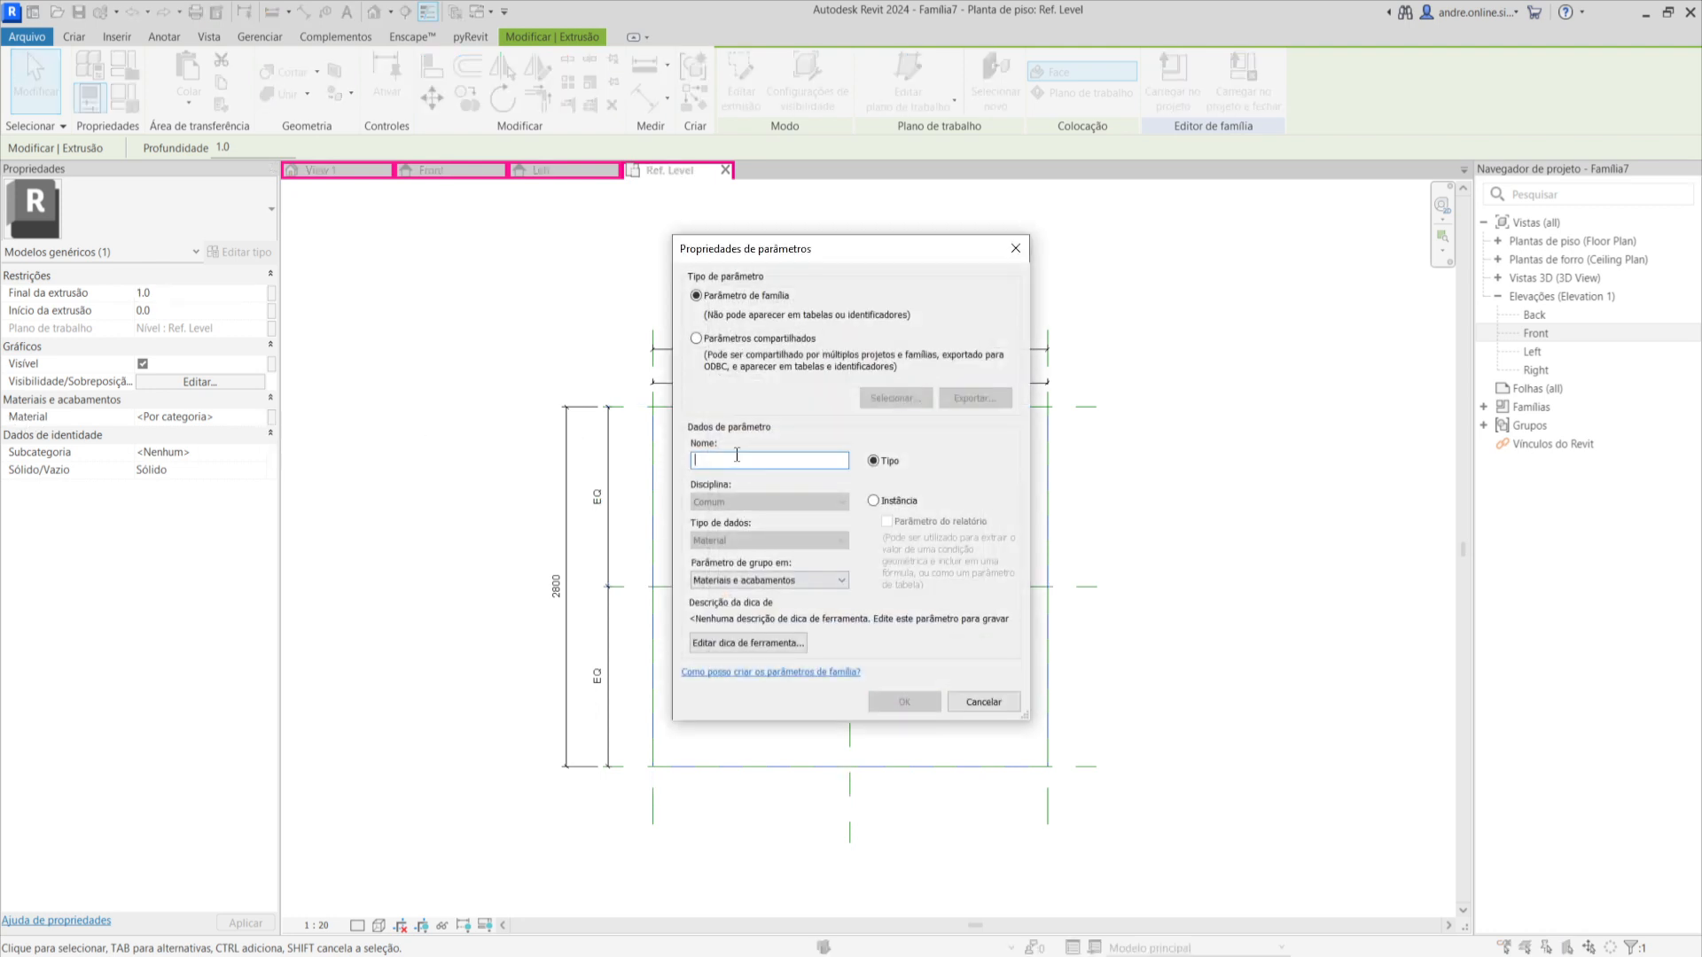
type("Material UM")
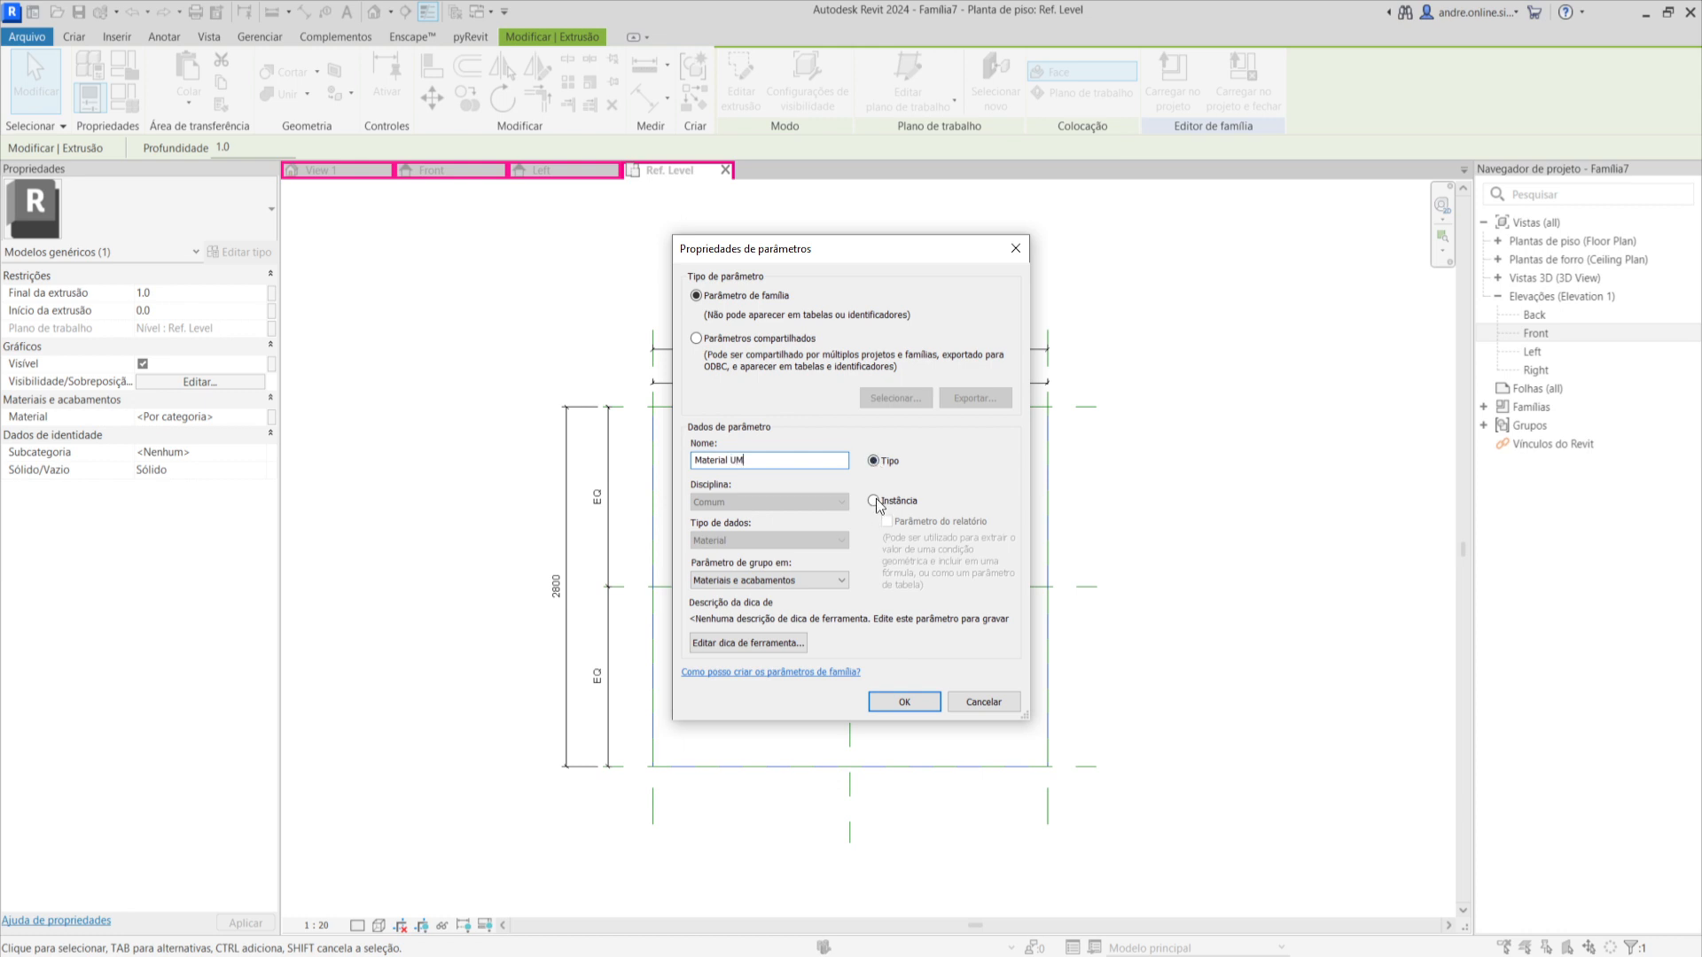
left_click(904, 701)
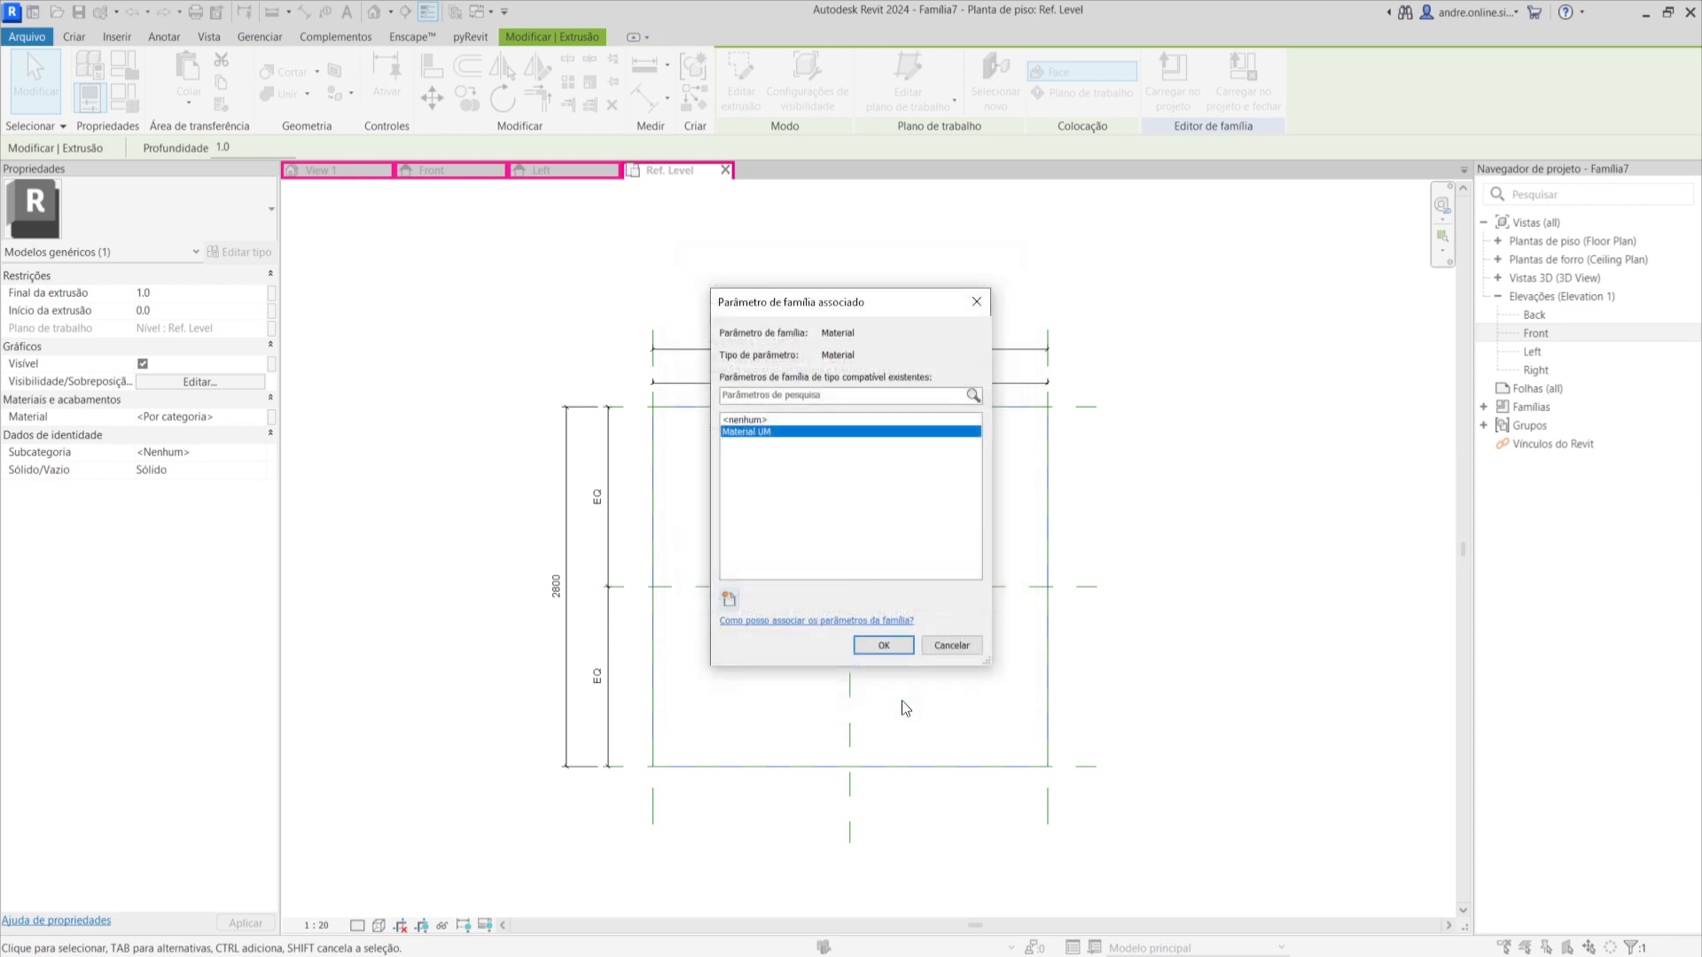
left_click(884, 645)
left_click(1119, 529)
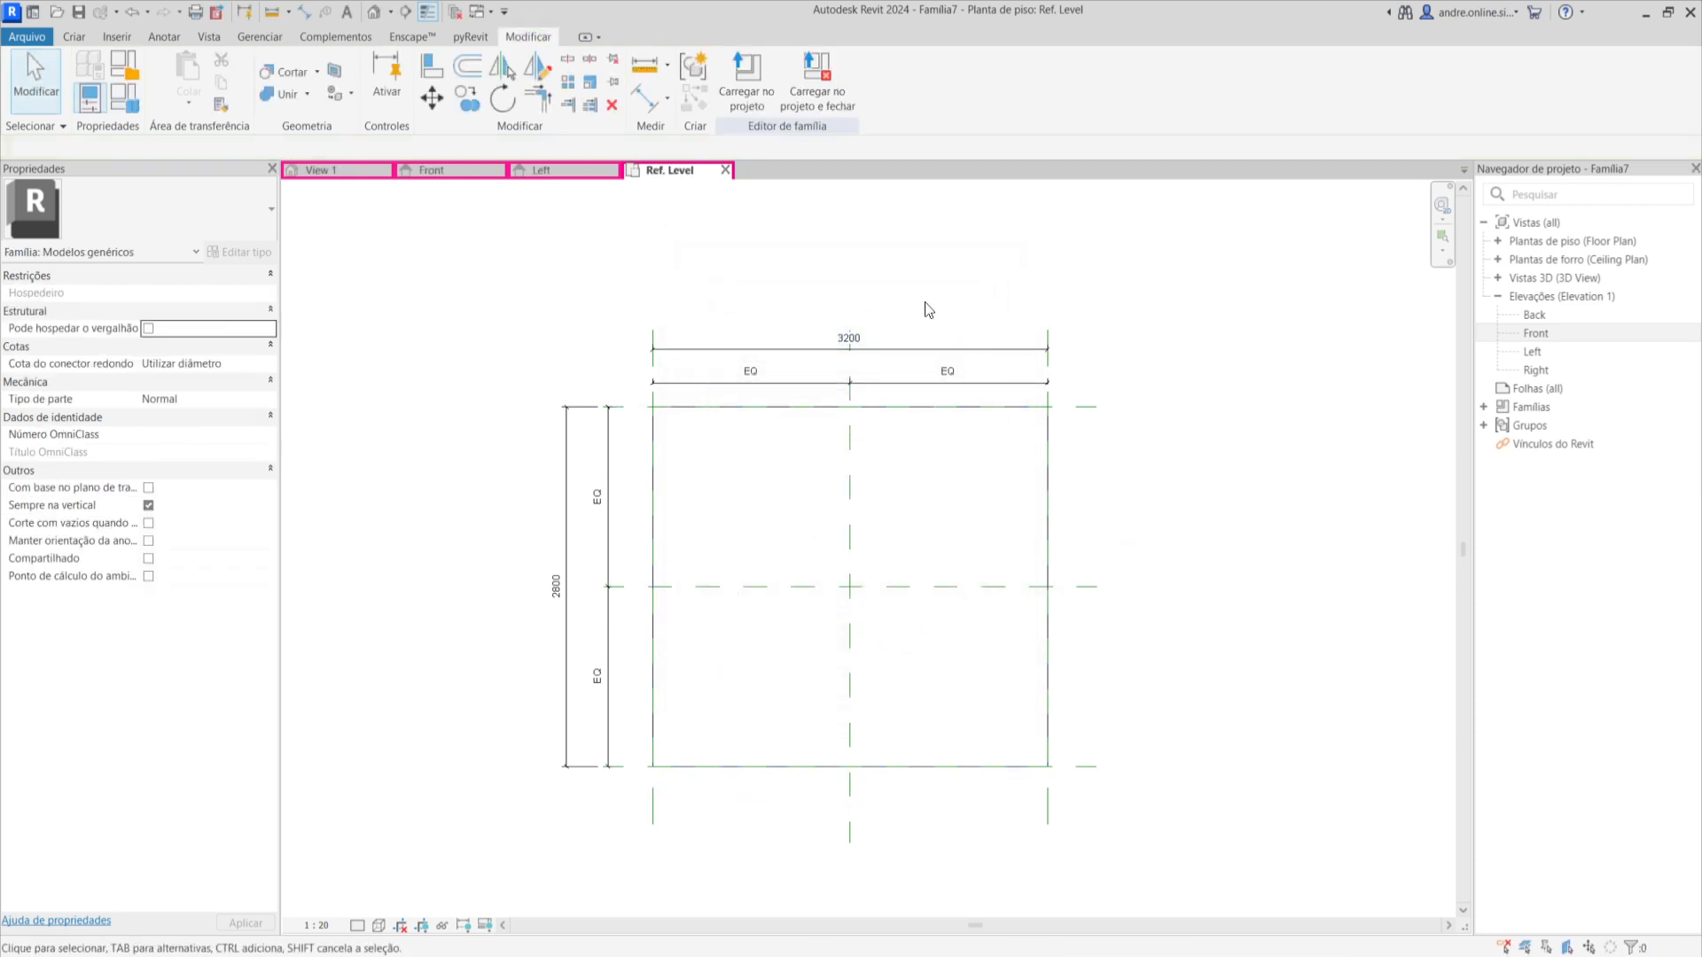
Start a shared label parameter for the overall horizontal dimension and open the shared parameter selection.
scroll(924, 305, "up", 1)
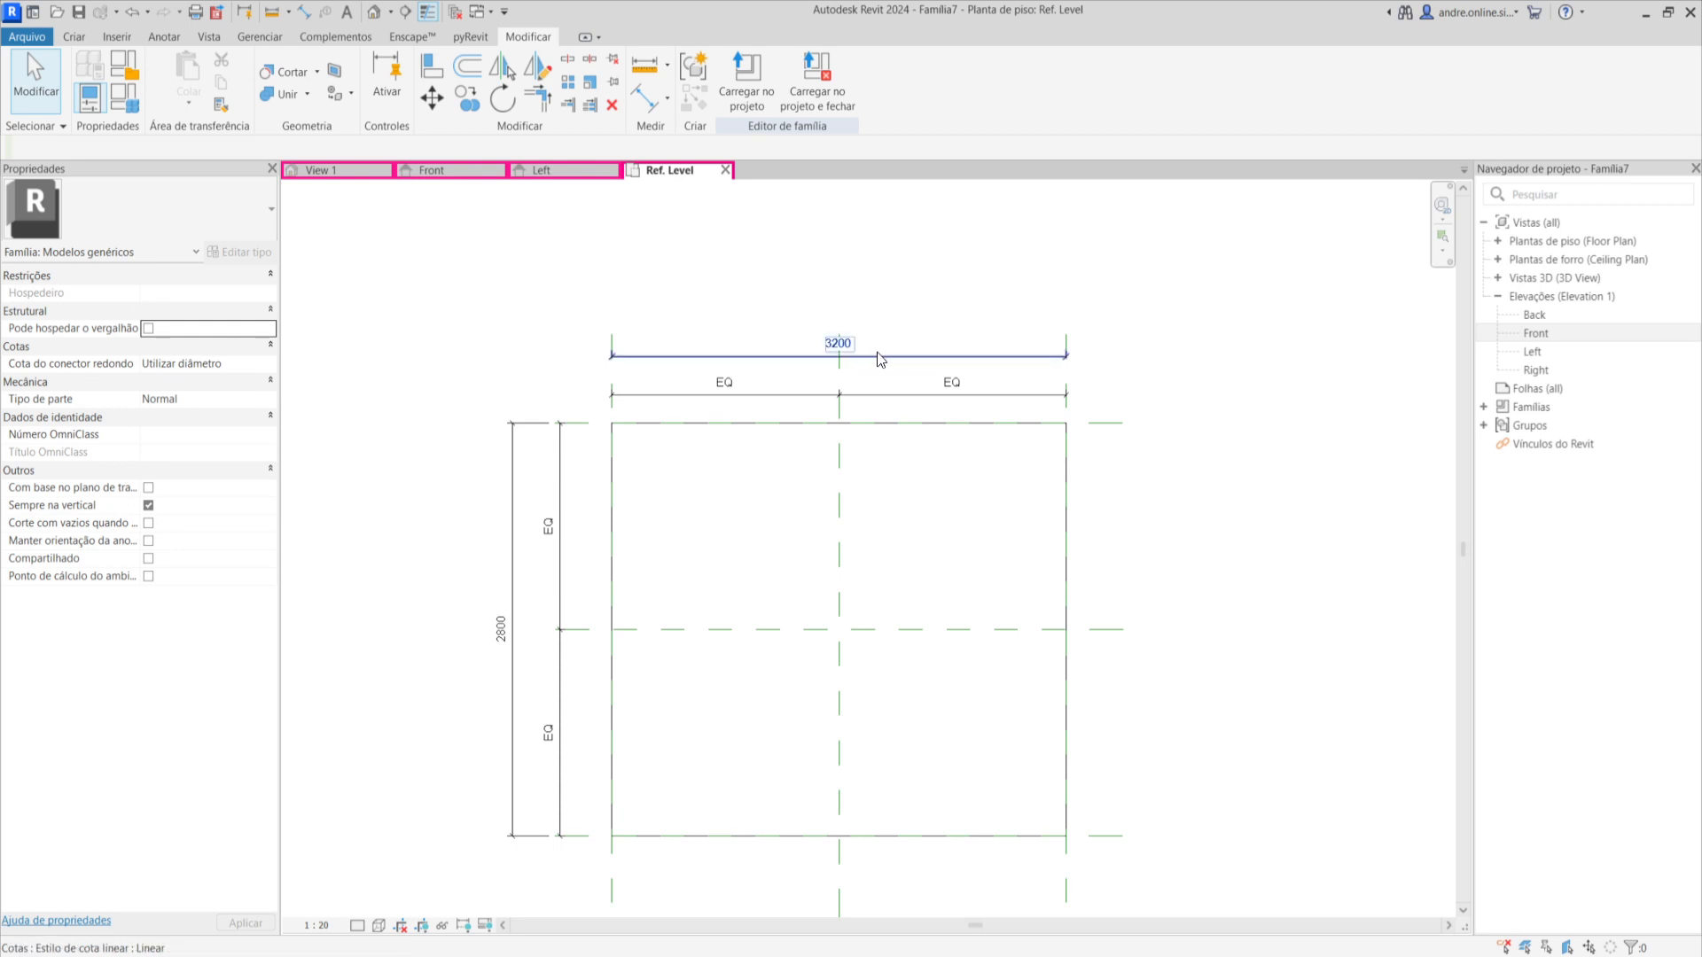
left_click(640, 354)
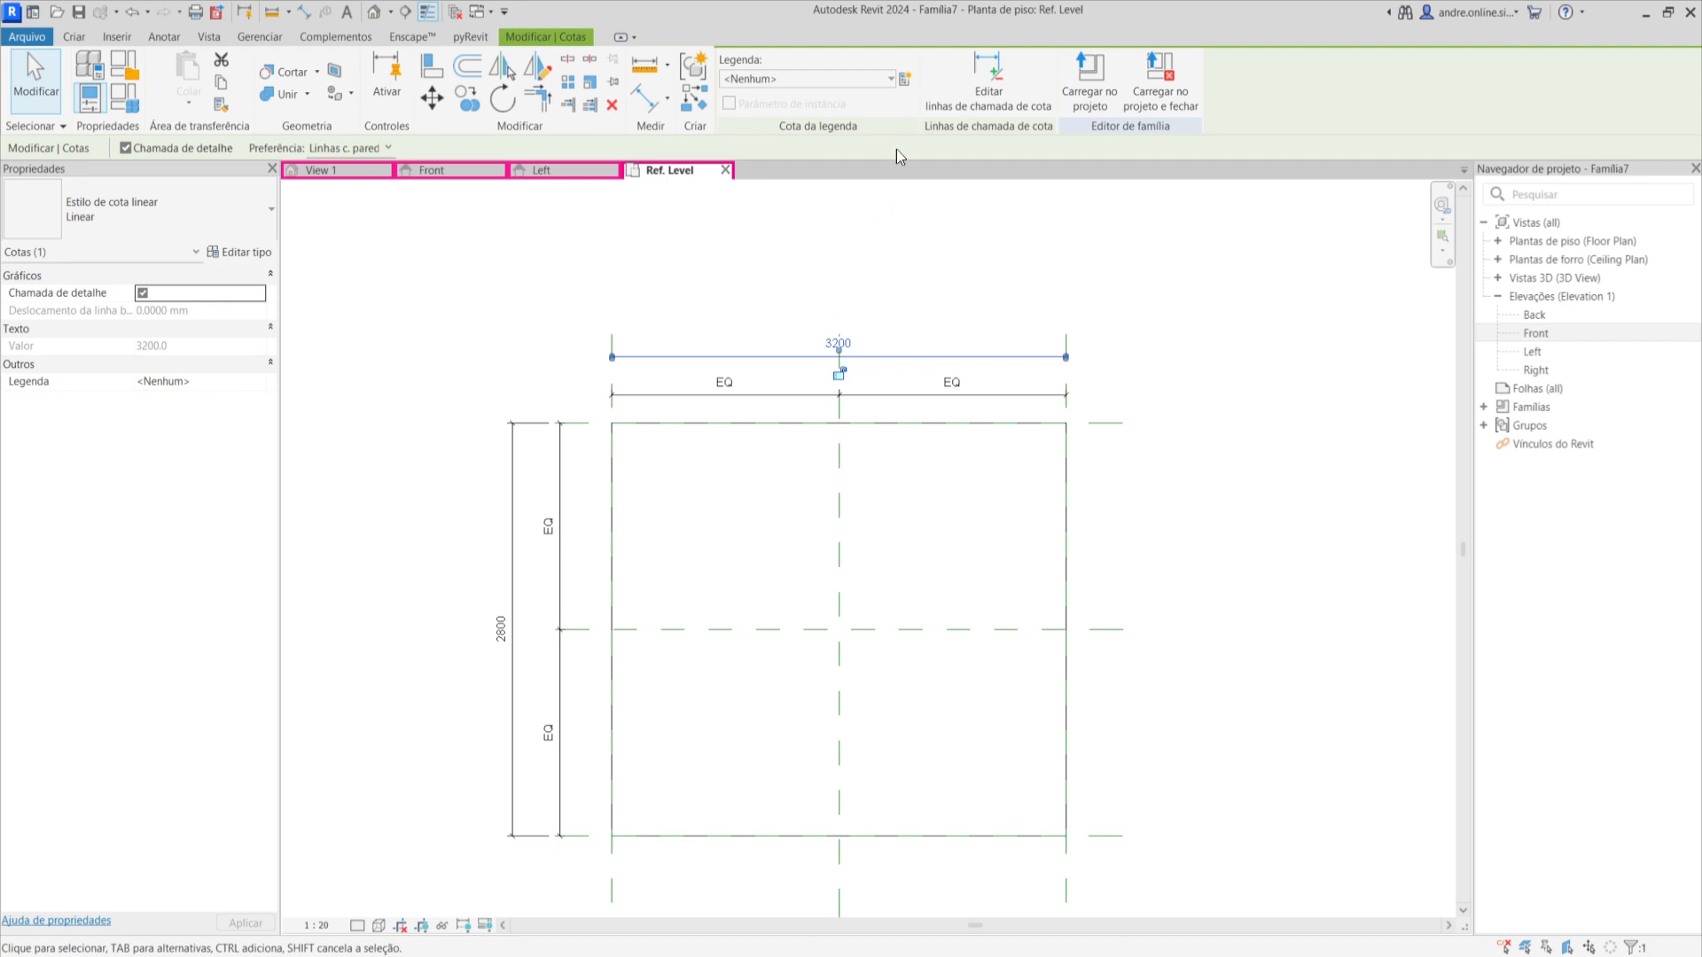
left_click(905, 79)
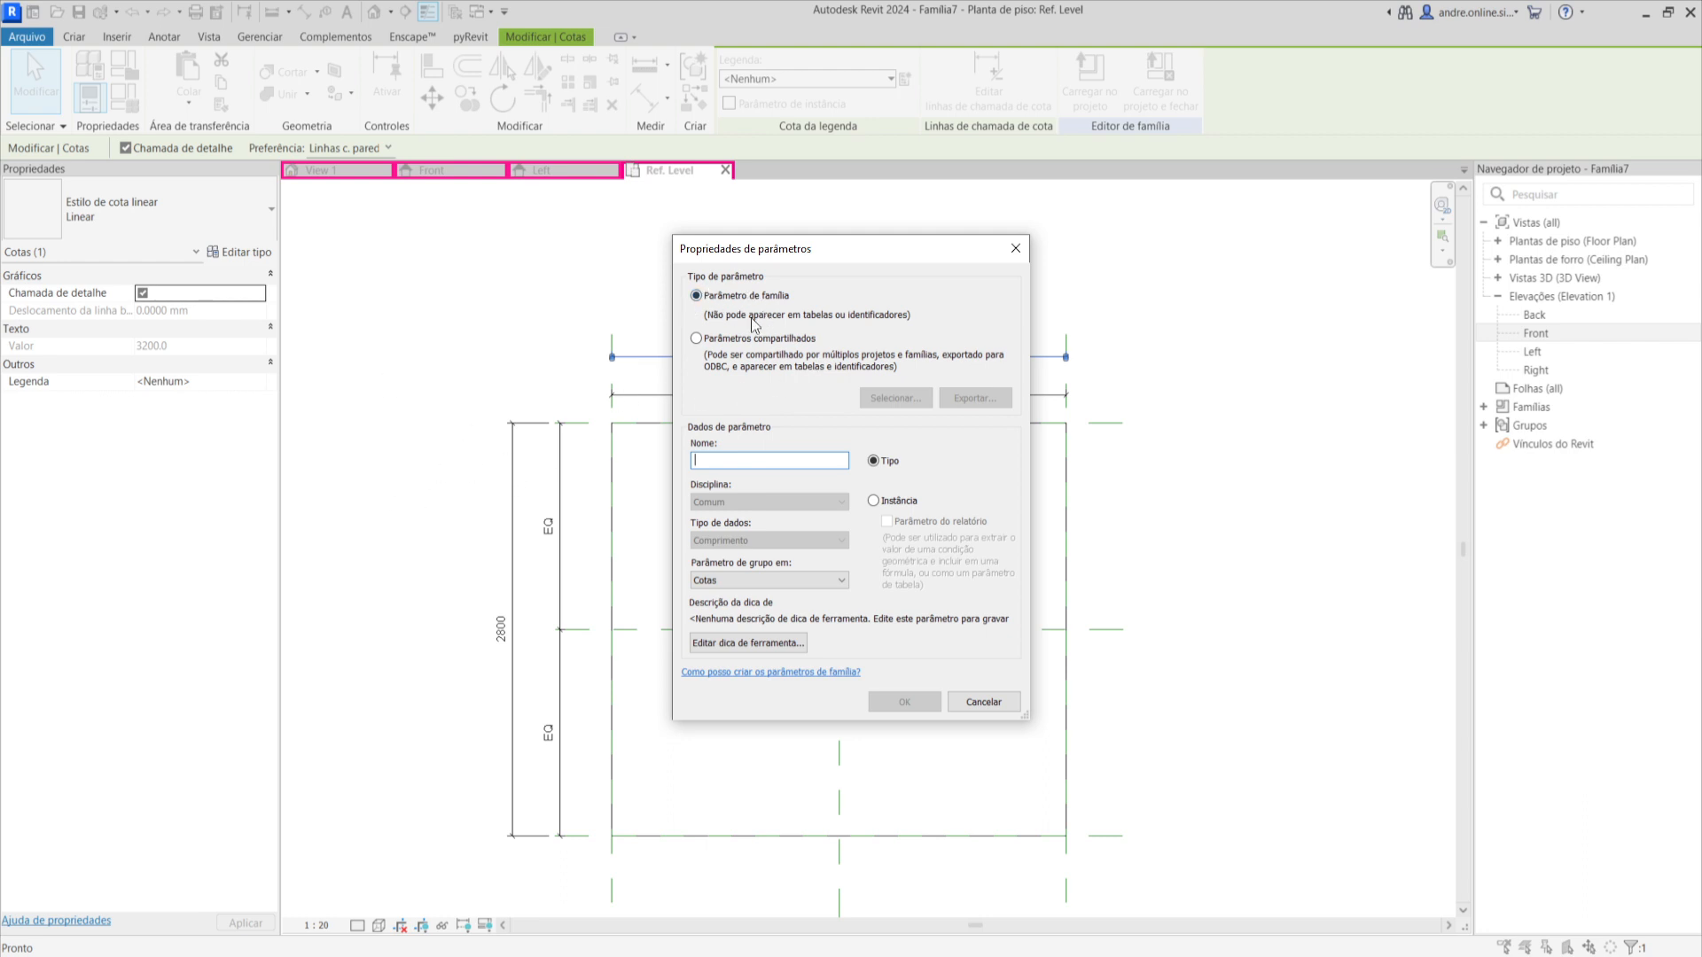
left_click(697, 339)
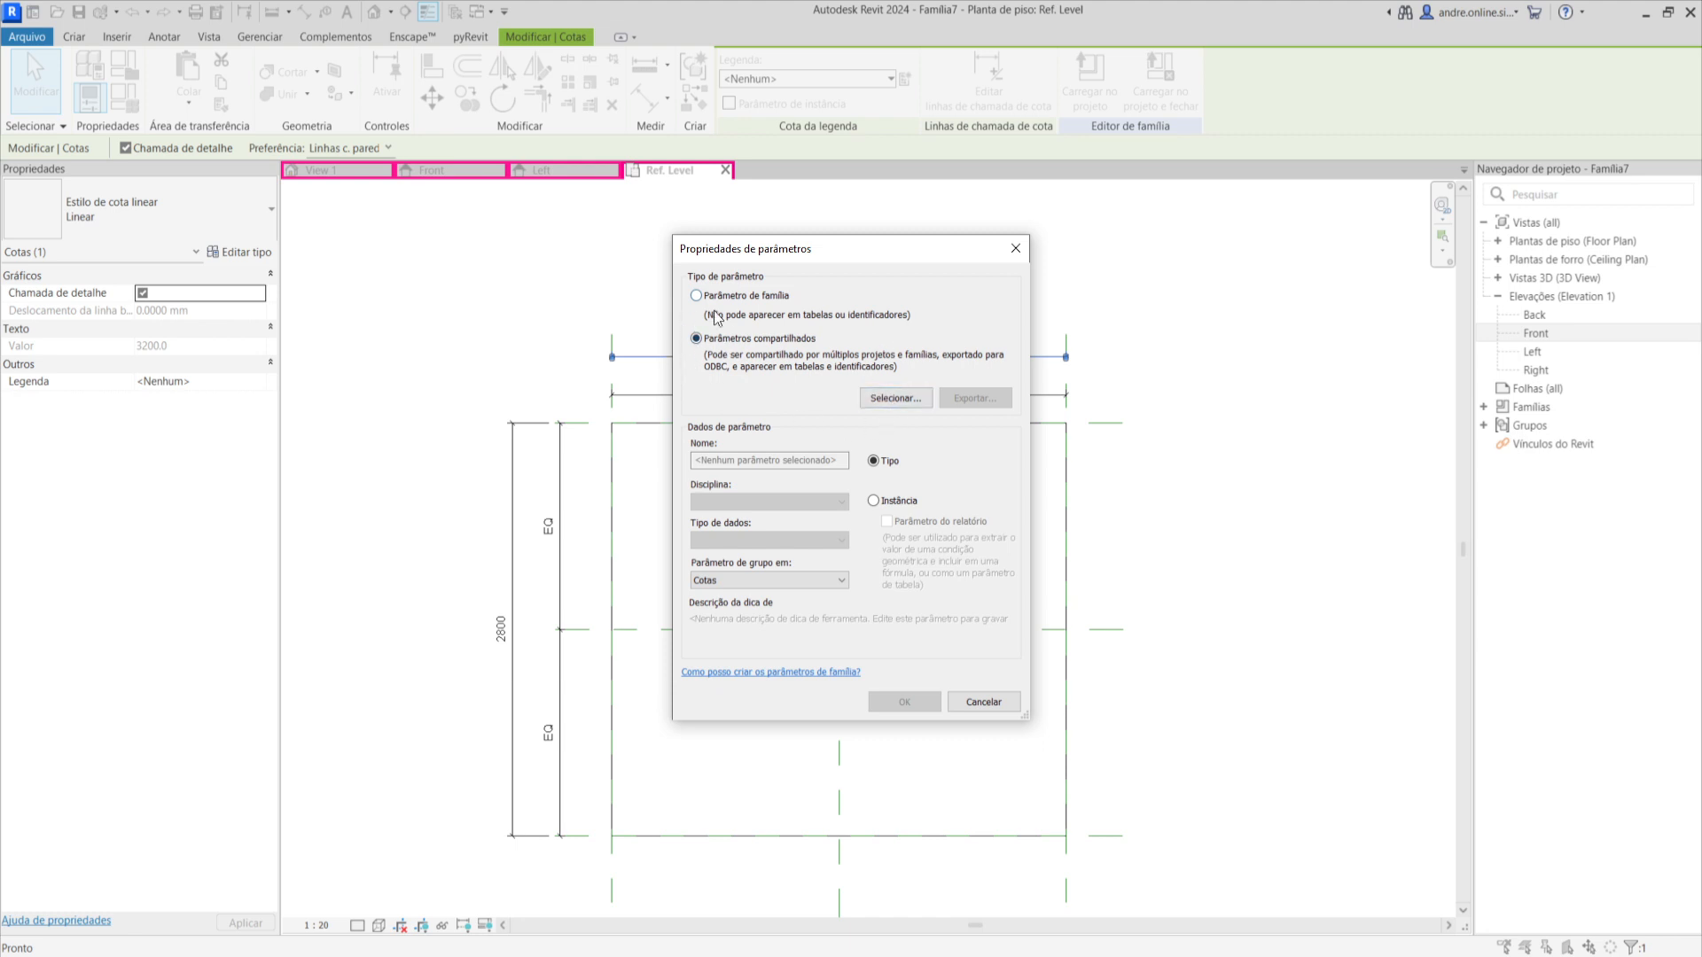
left_click(892, 401)
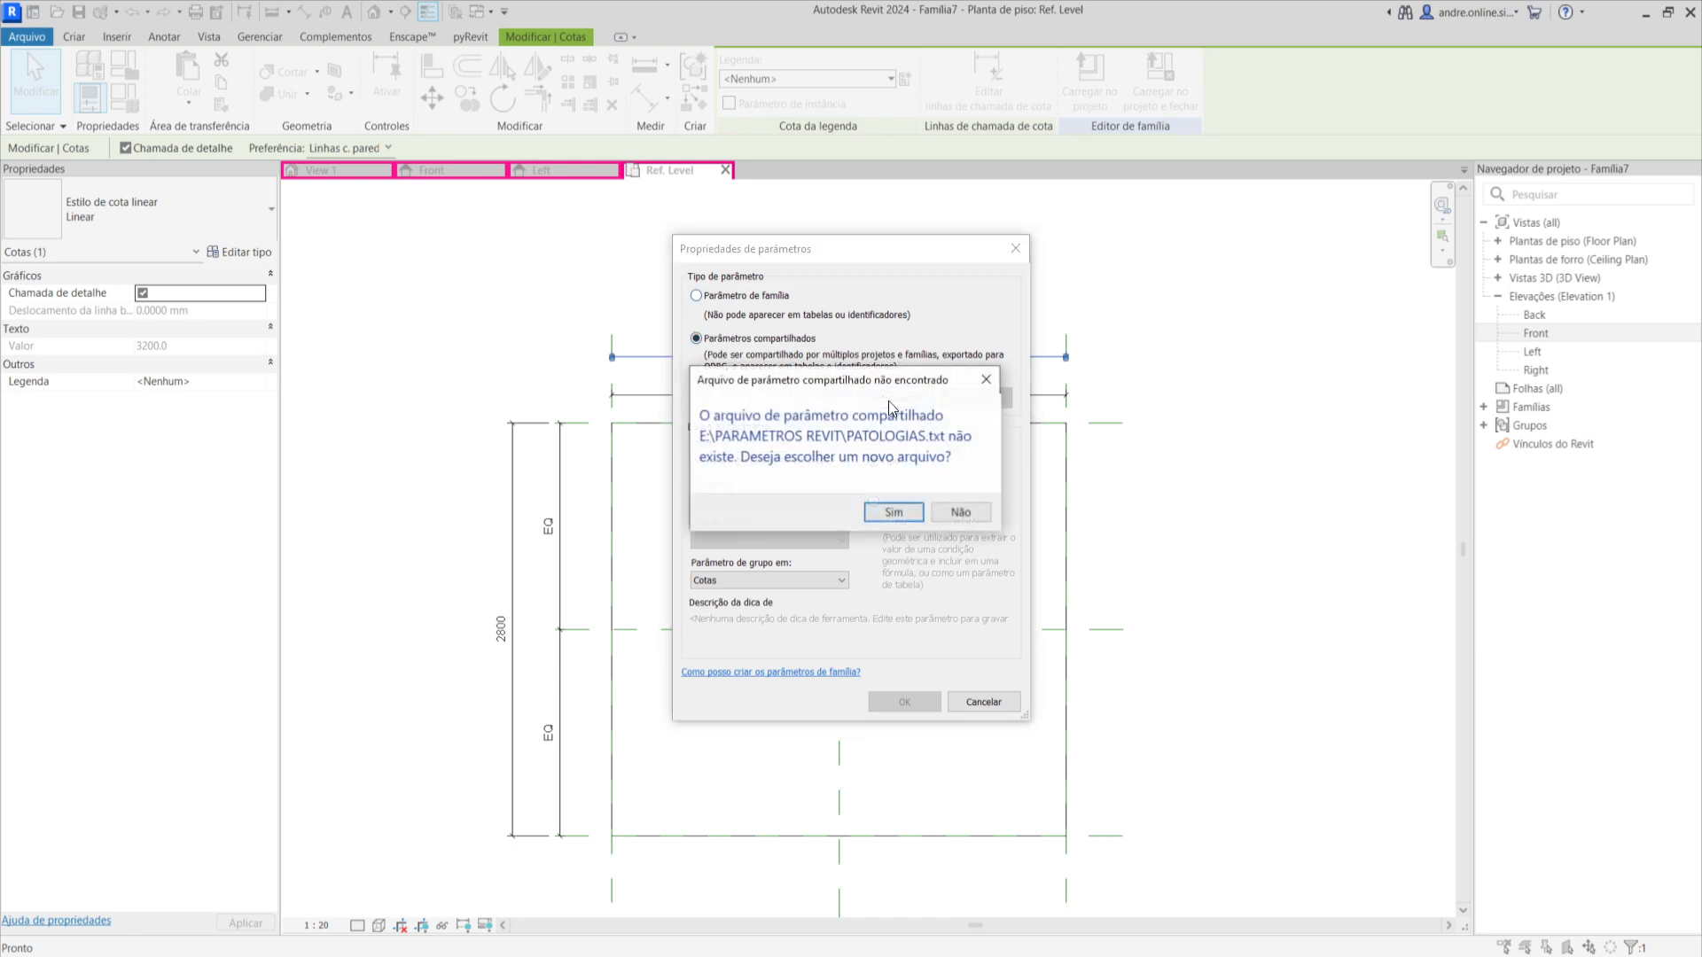
Create a new shared parameter file named PATOLOGIAS.txt in the PARAMETROS REVIT folder.
left_click(890, 512)
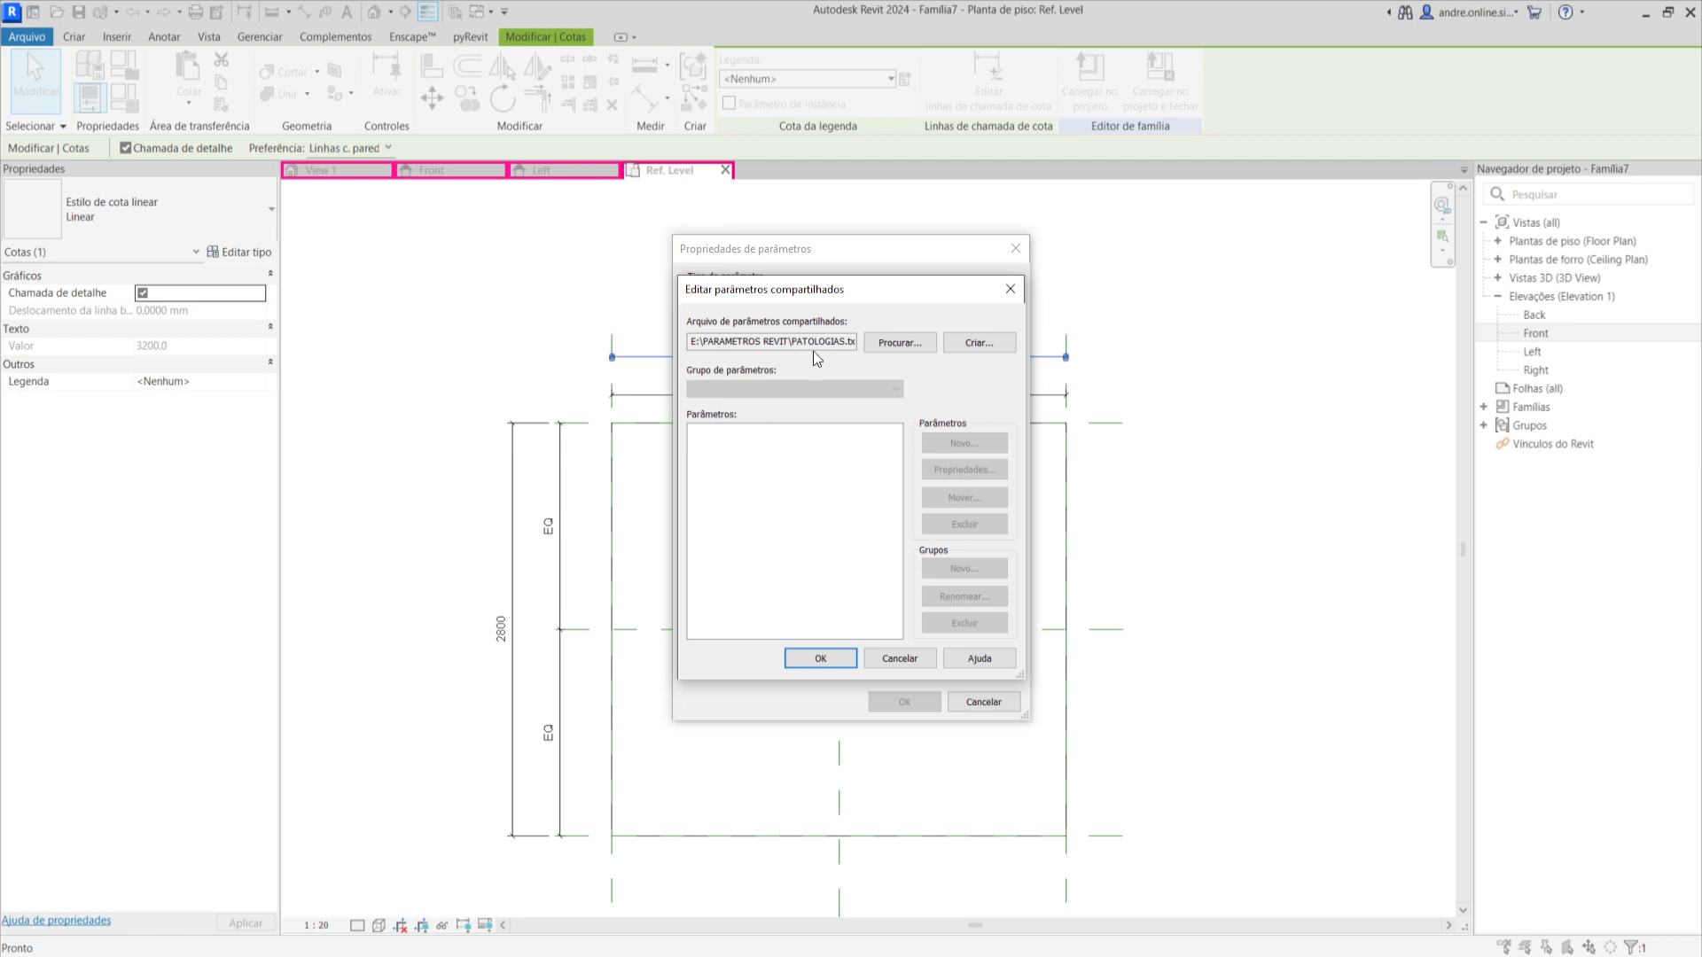
left_click(979, 345)
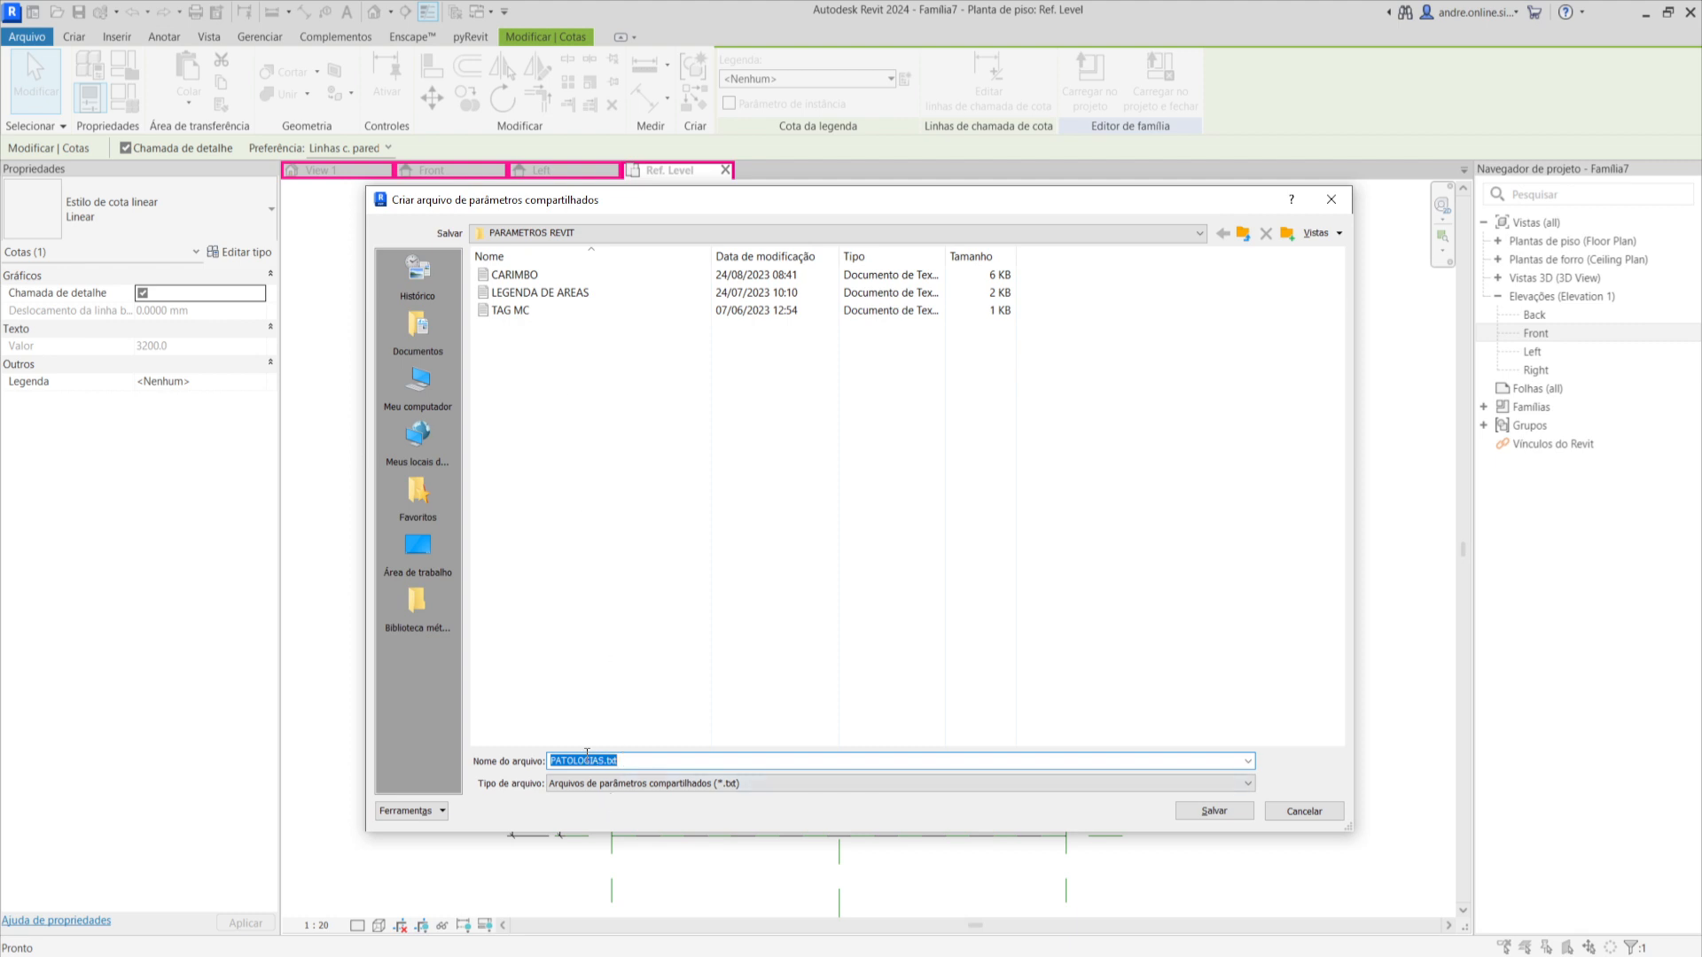
left_click(585, 764)
left_click_drag(602, 759, 539, 756)
left_click(627, 760)
double_click(644, 764)
left_click(583, 759)
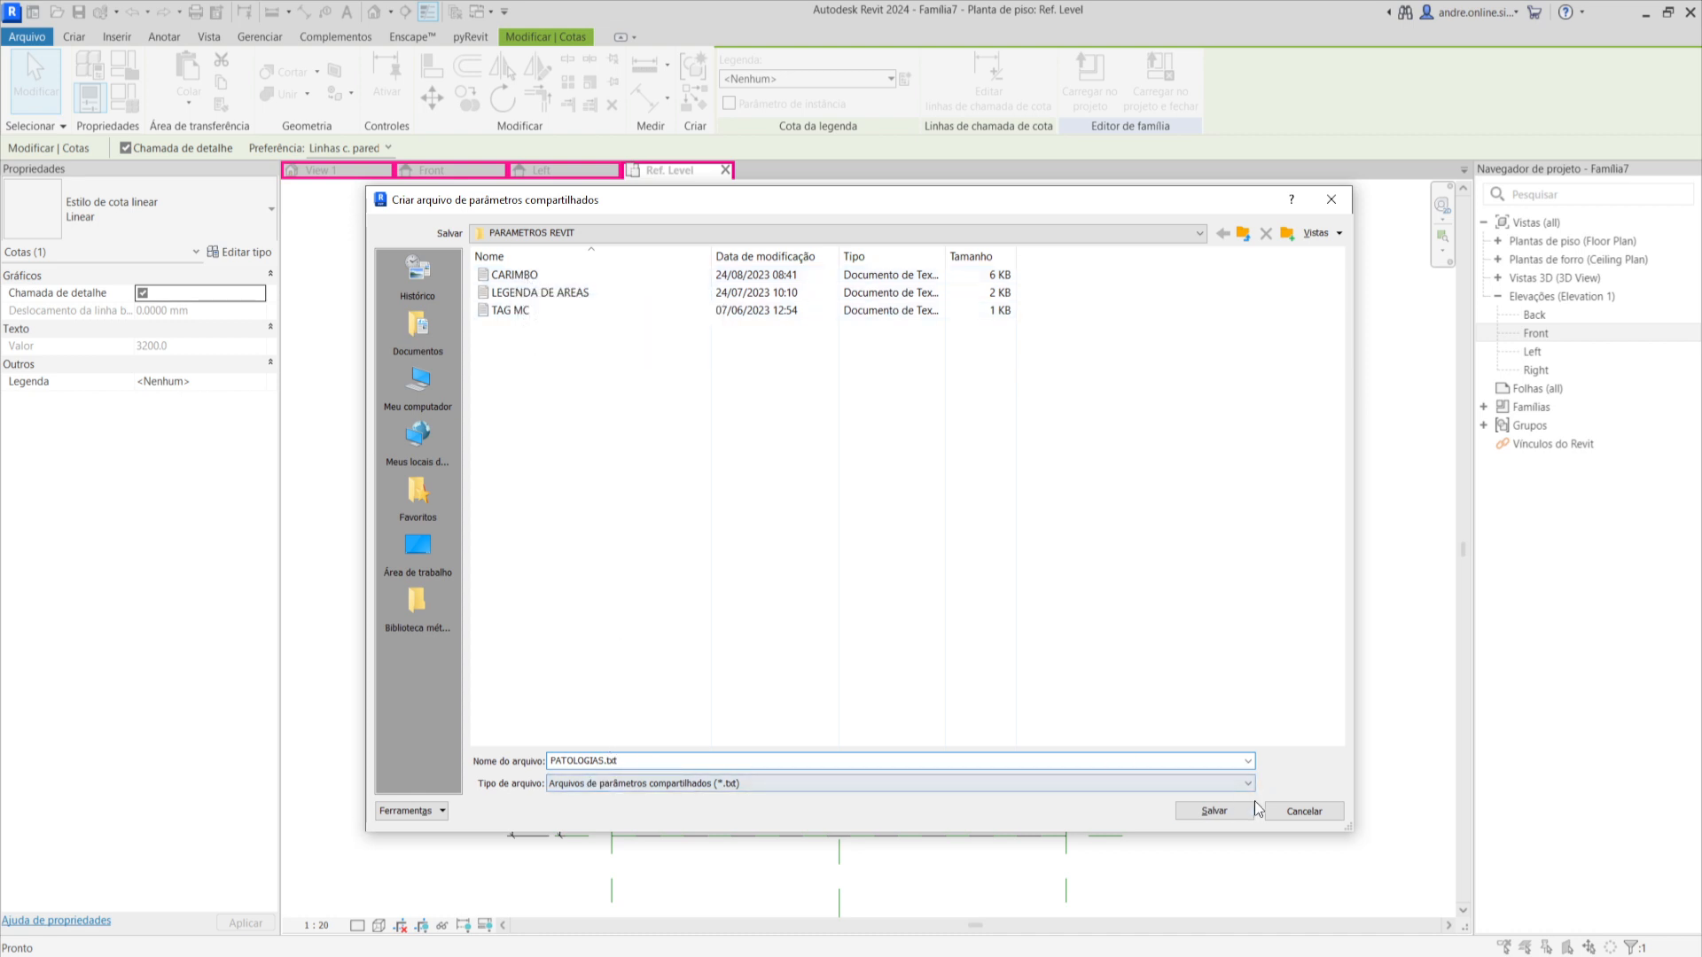
left_click(616, 761)
left_click(1214, 810)
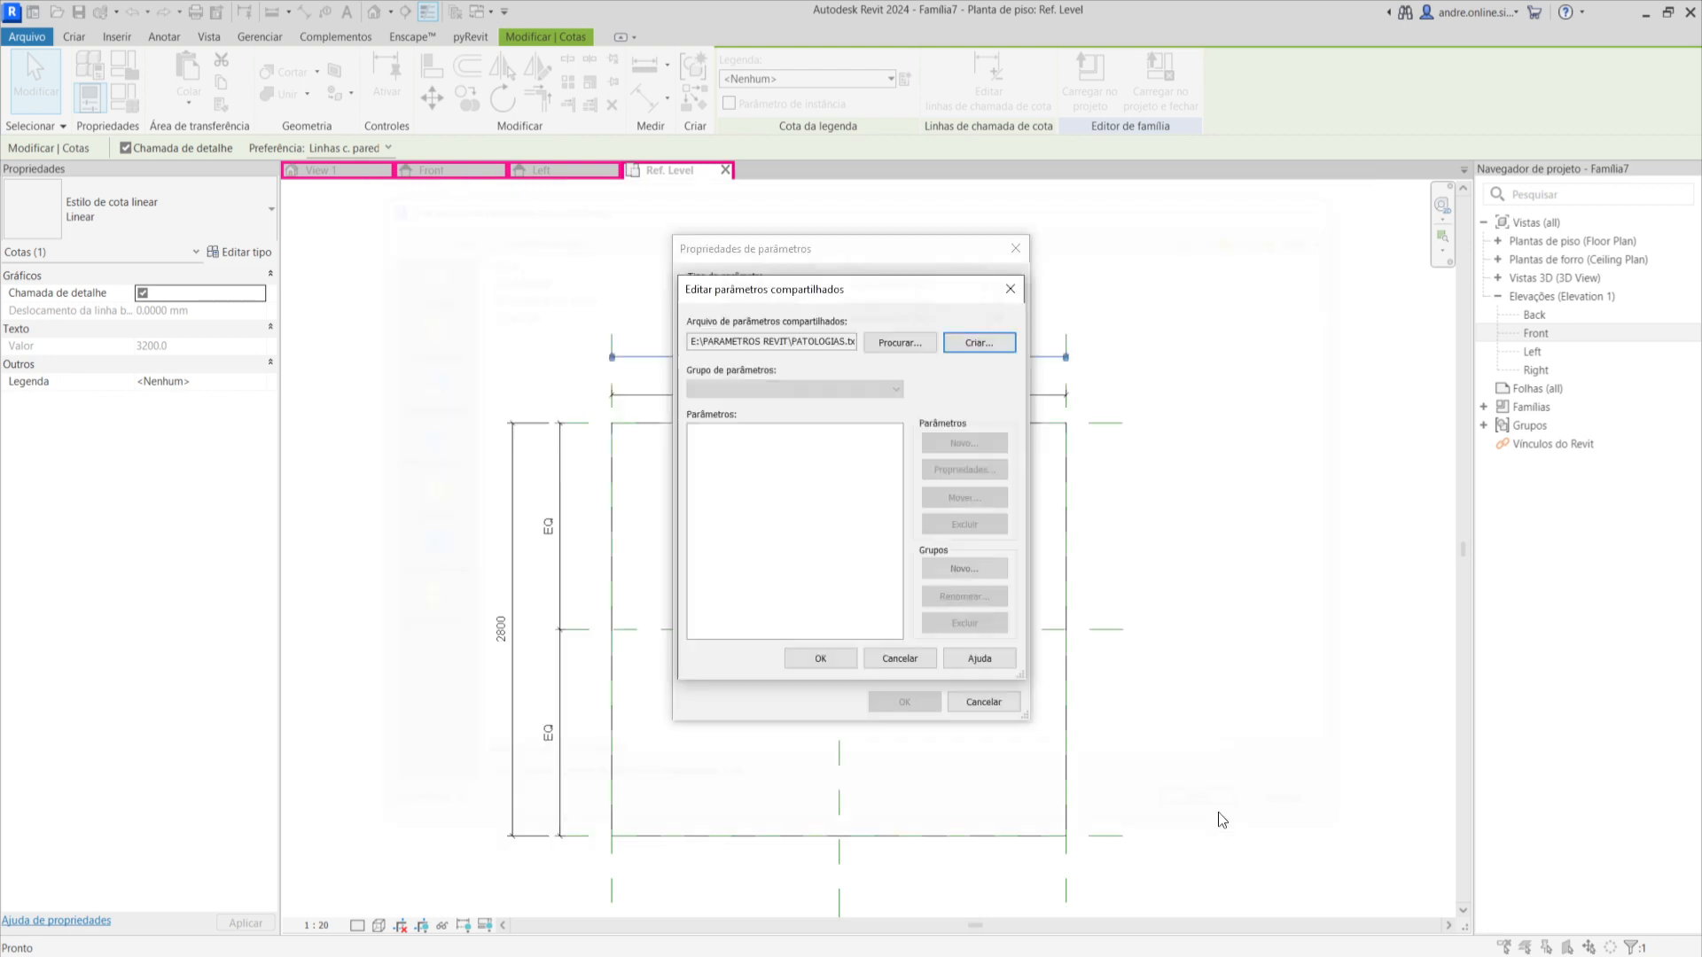
Add a parameter group named UMIDADE to the shared parameter file.
left_click(959, 570)
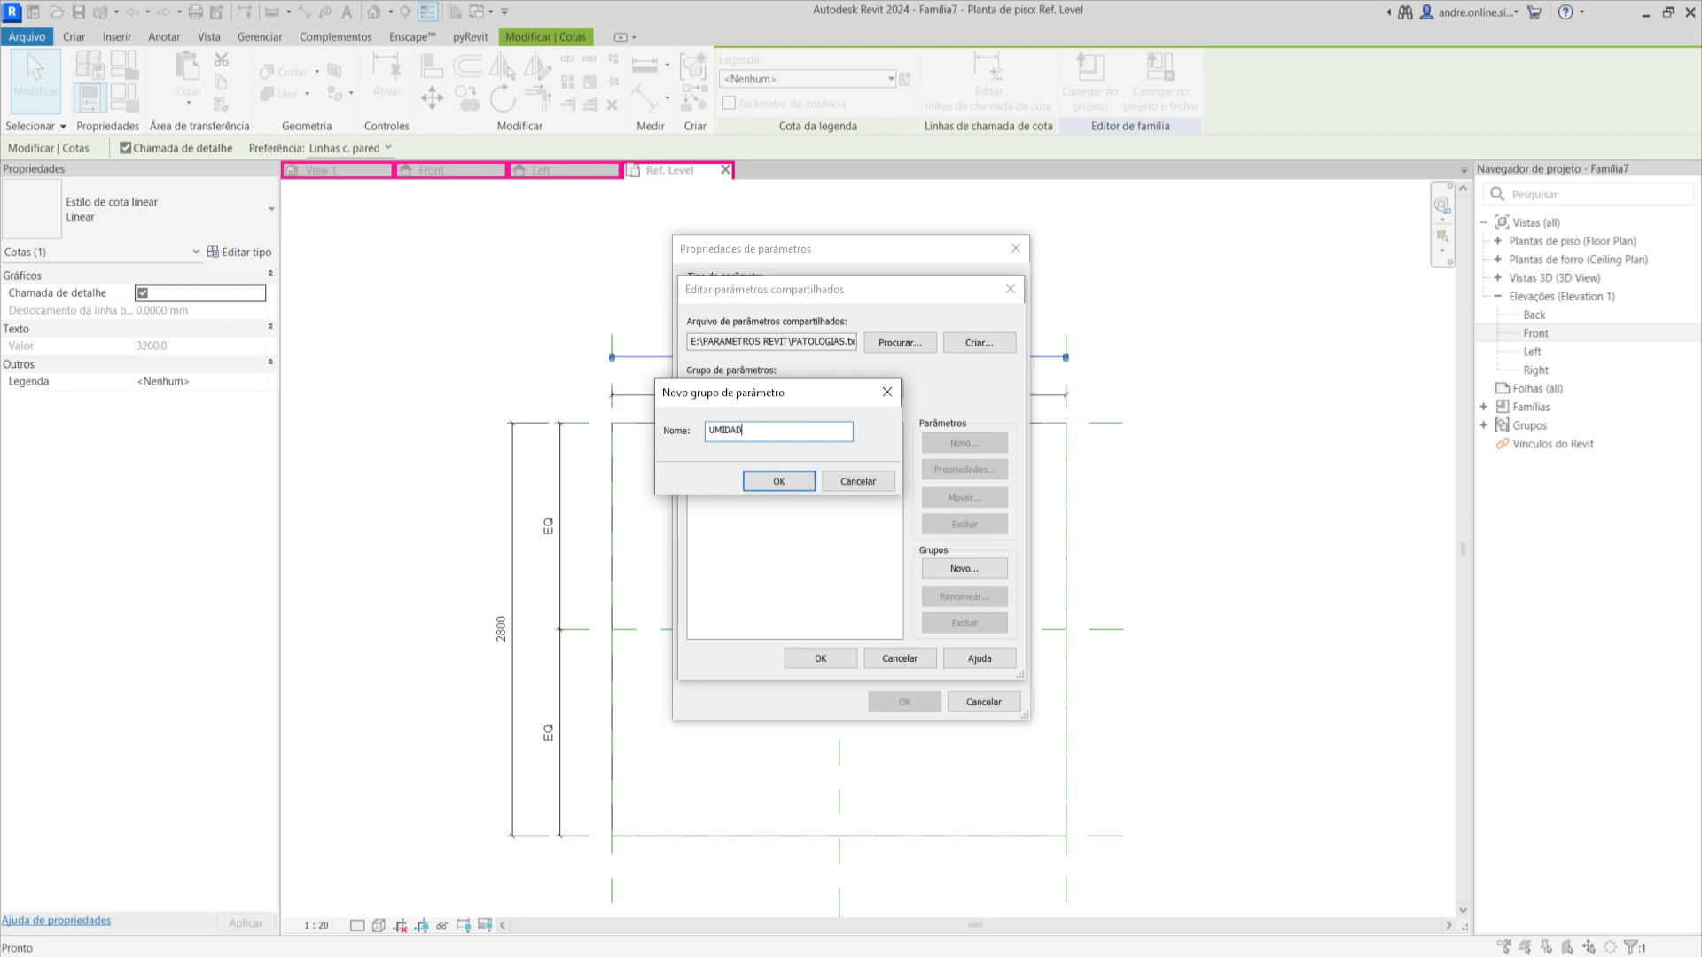
type("UMIDADE")
left_click(764, 482)
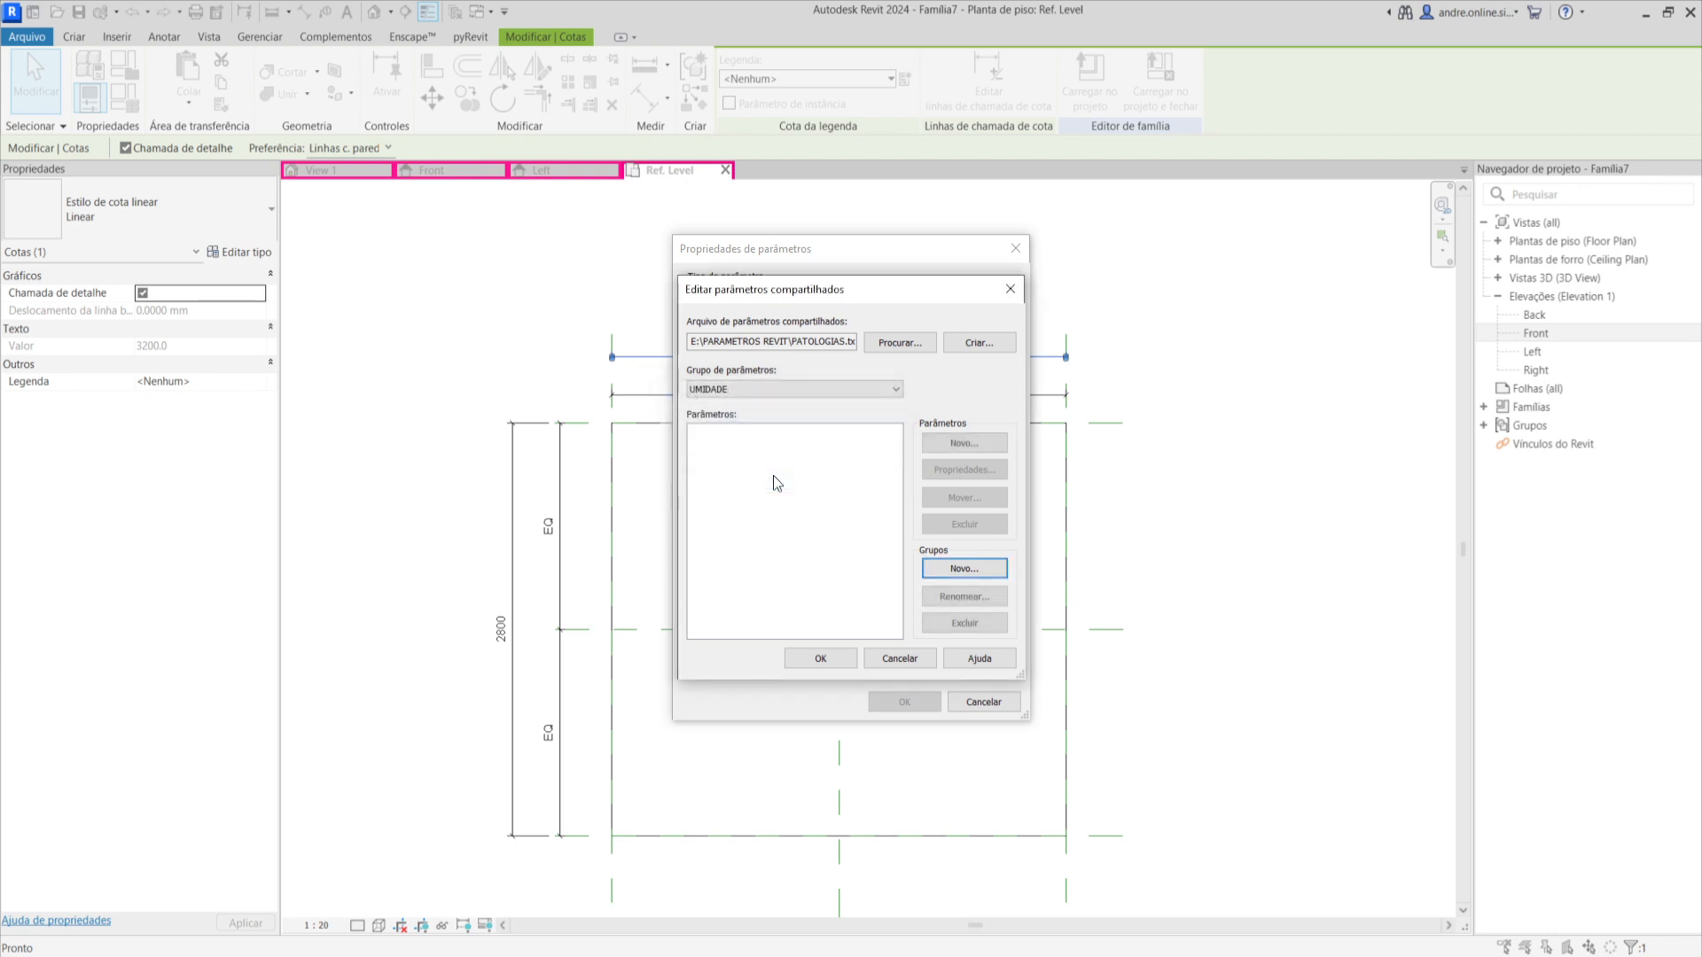
Create a shared parameter named LARGURA UM in the UMIDADE group, with discipline Comum and data type Comprimento.
left_click(969, 444)
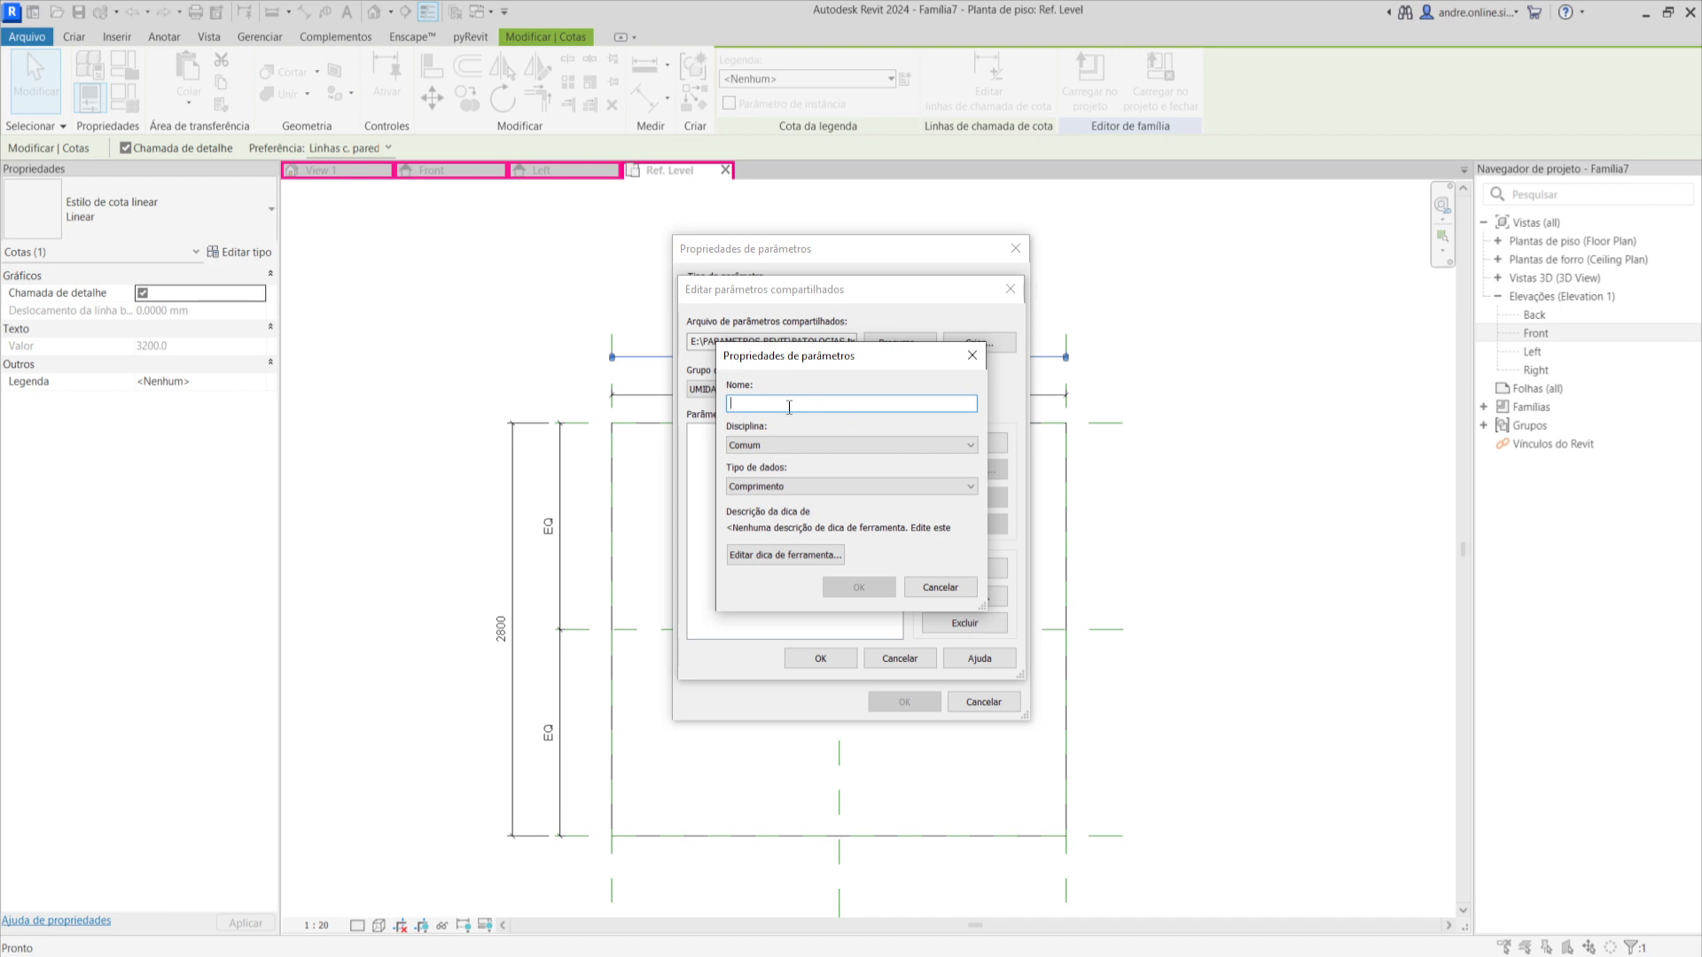
type("LA")
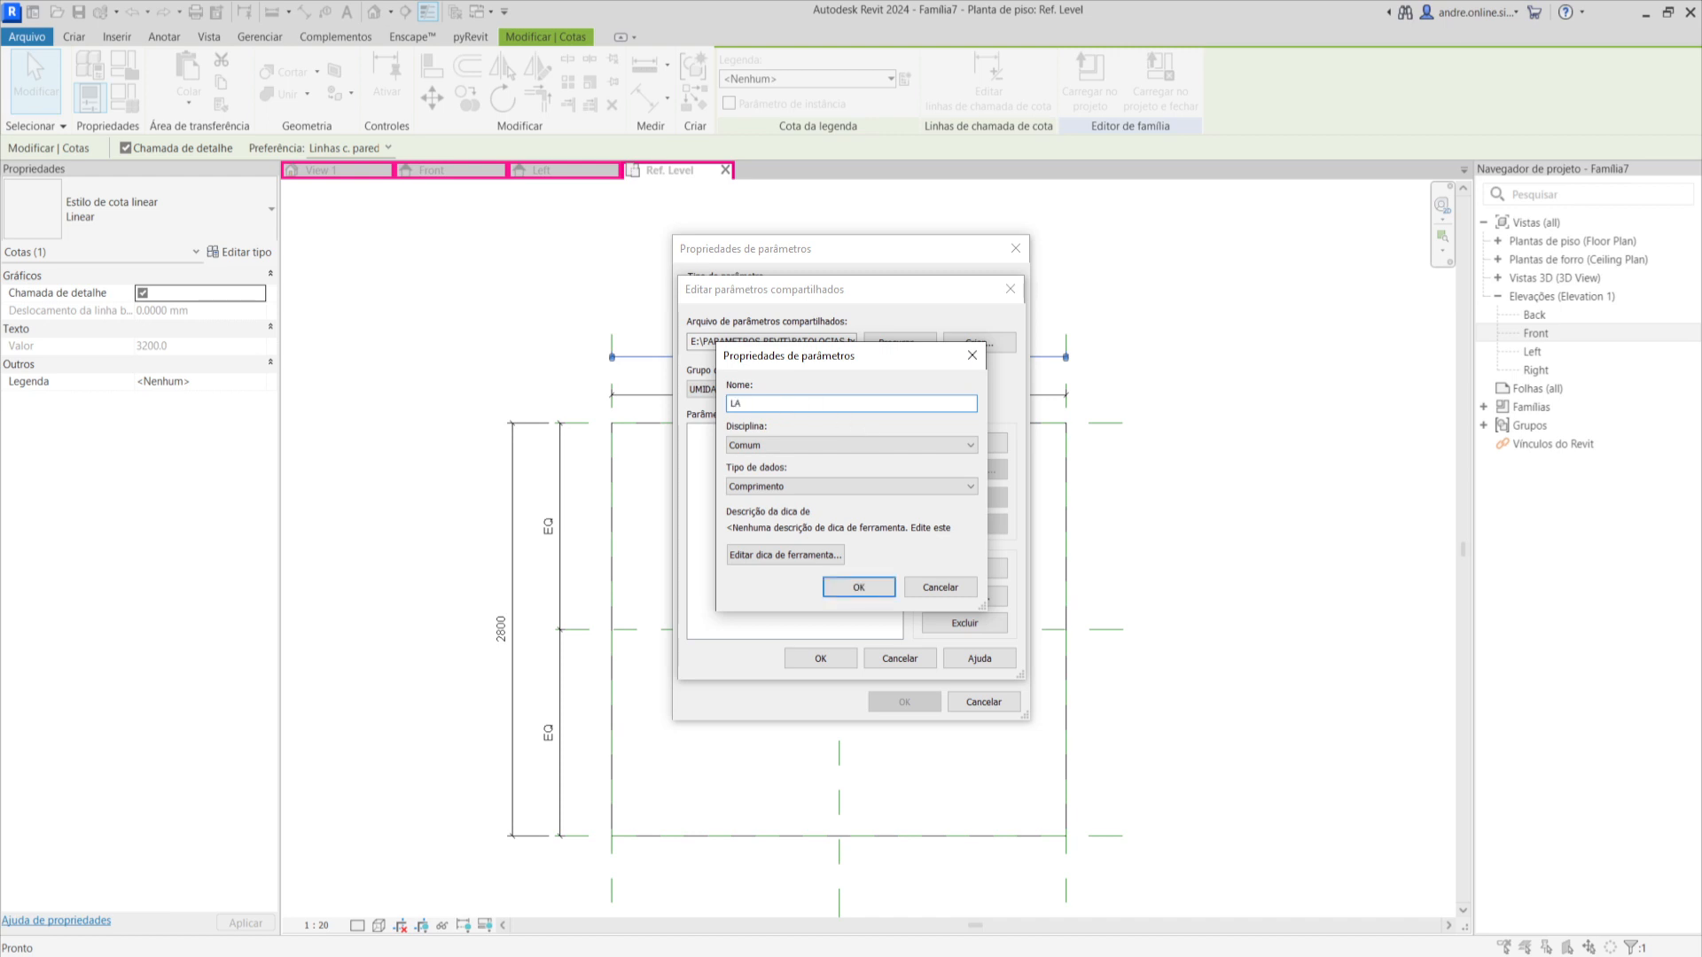
type("RGURA UM")
left_click(760, 487)
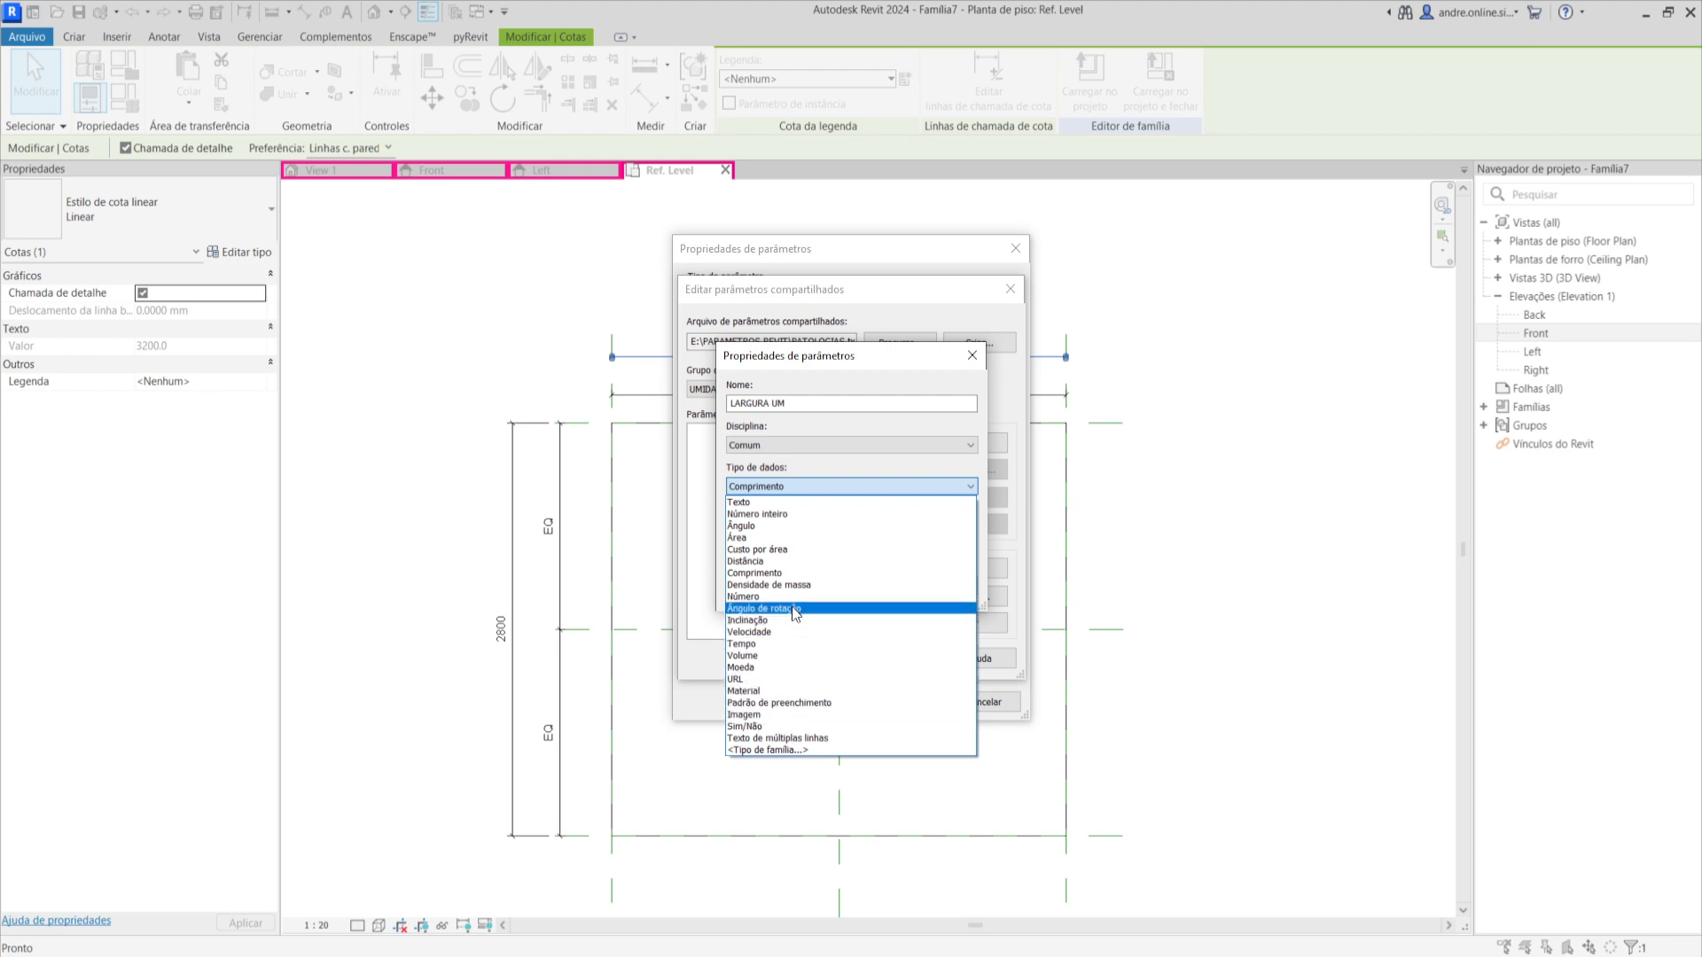
left_click(802, 490)
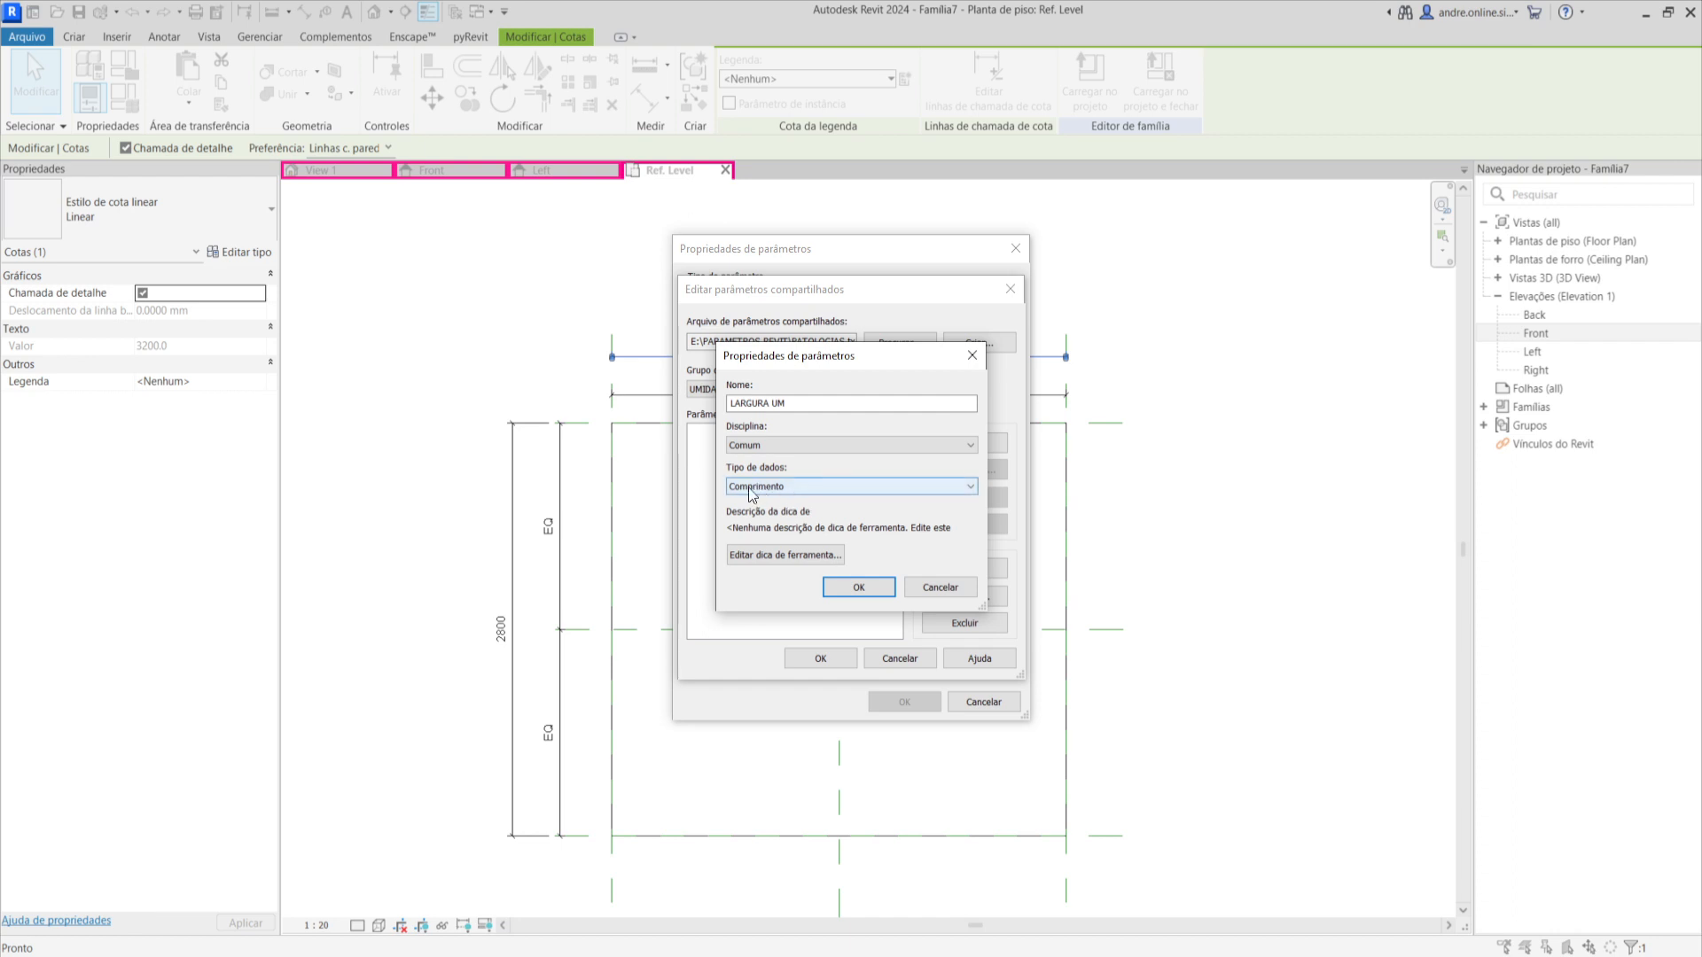
left_click(844, 586)
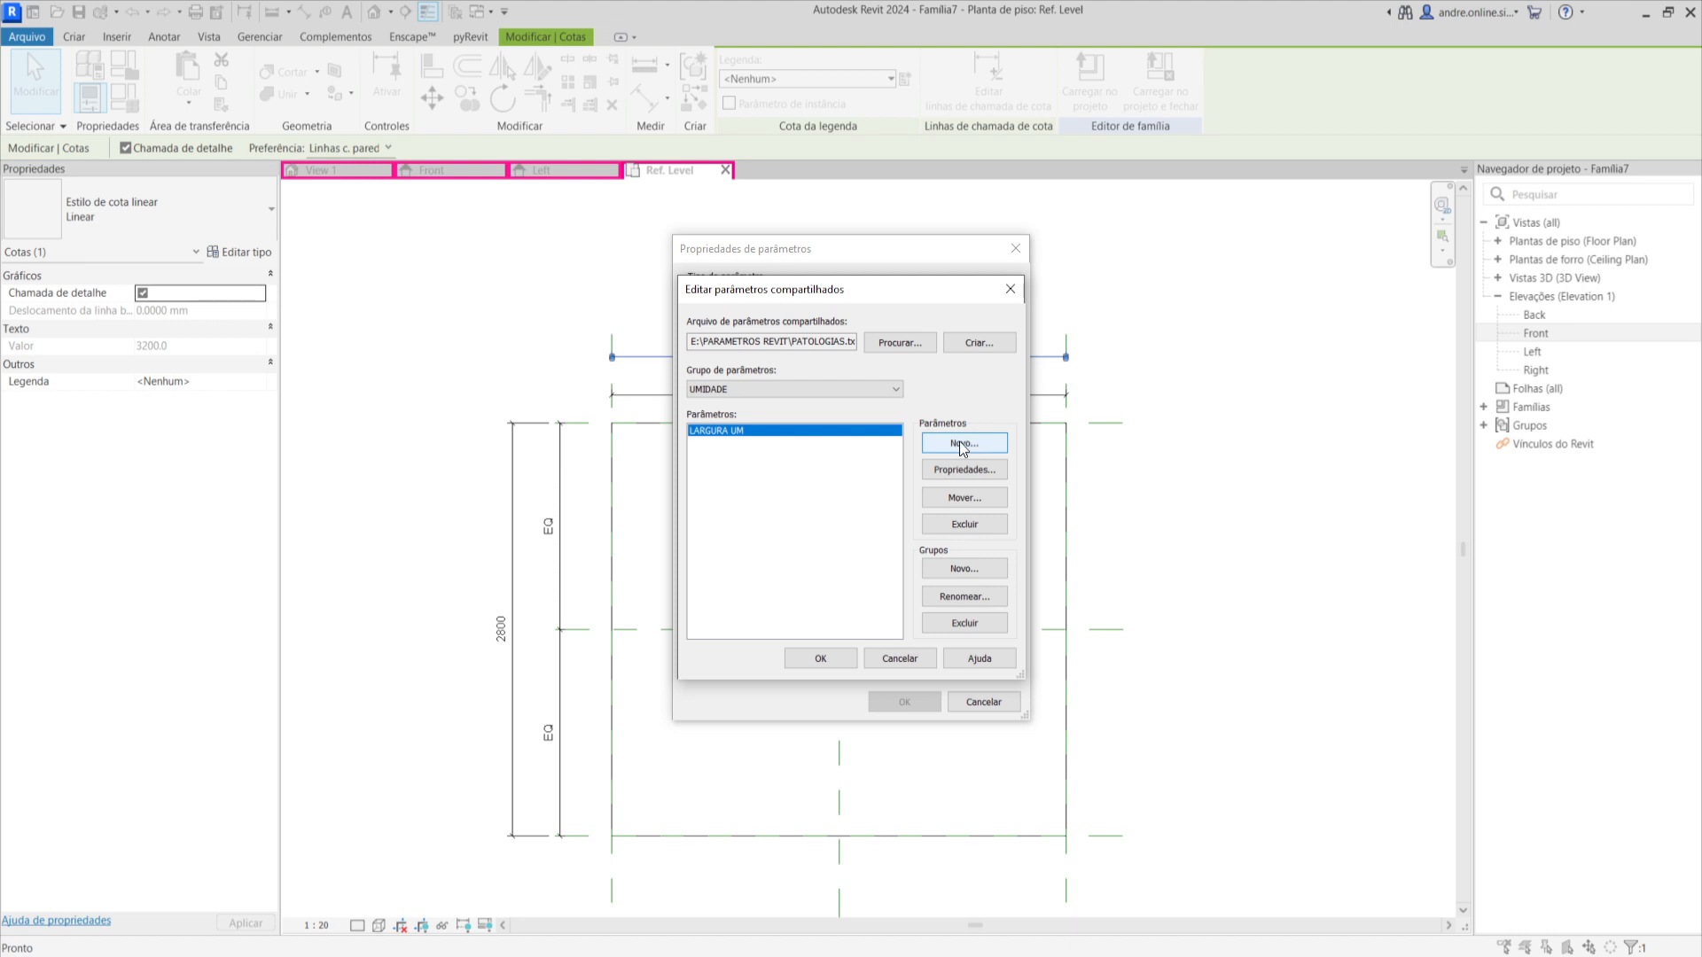
Create a shared parameter named ALTURA in the UMIDADE group with data type Comprimento.
left_click(961, 445)
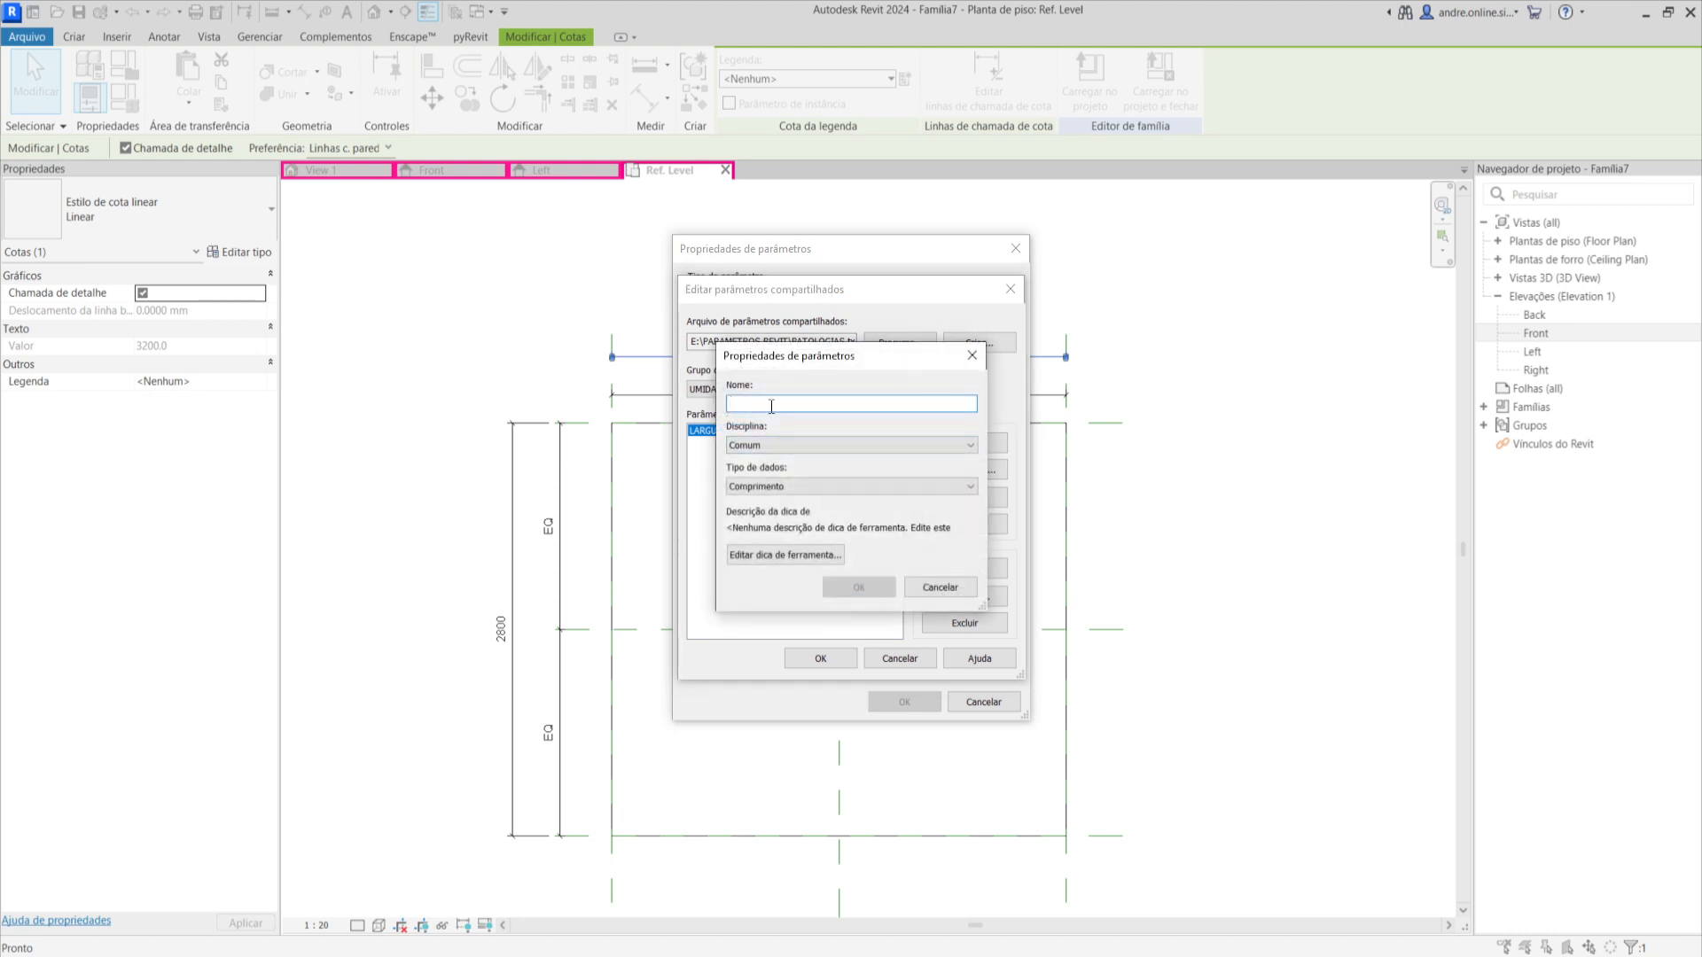
type("AL")
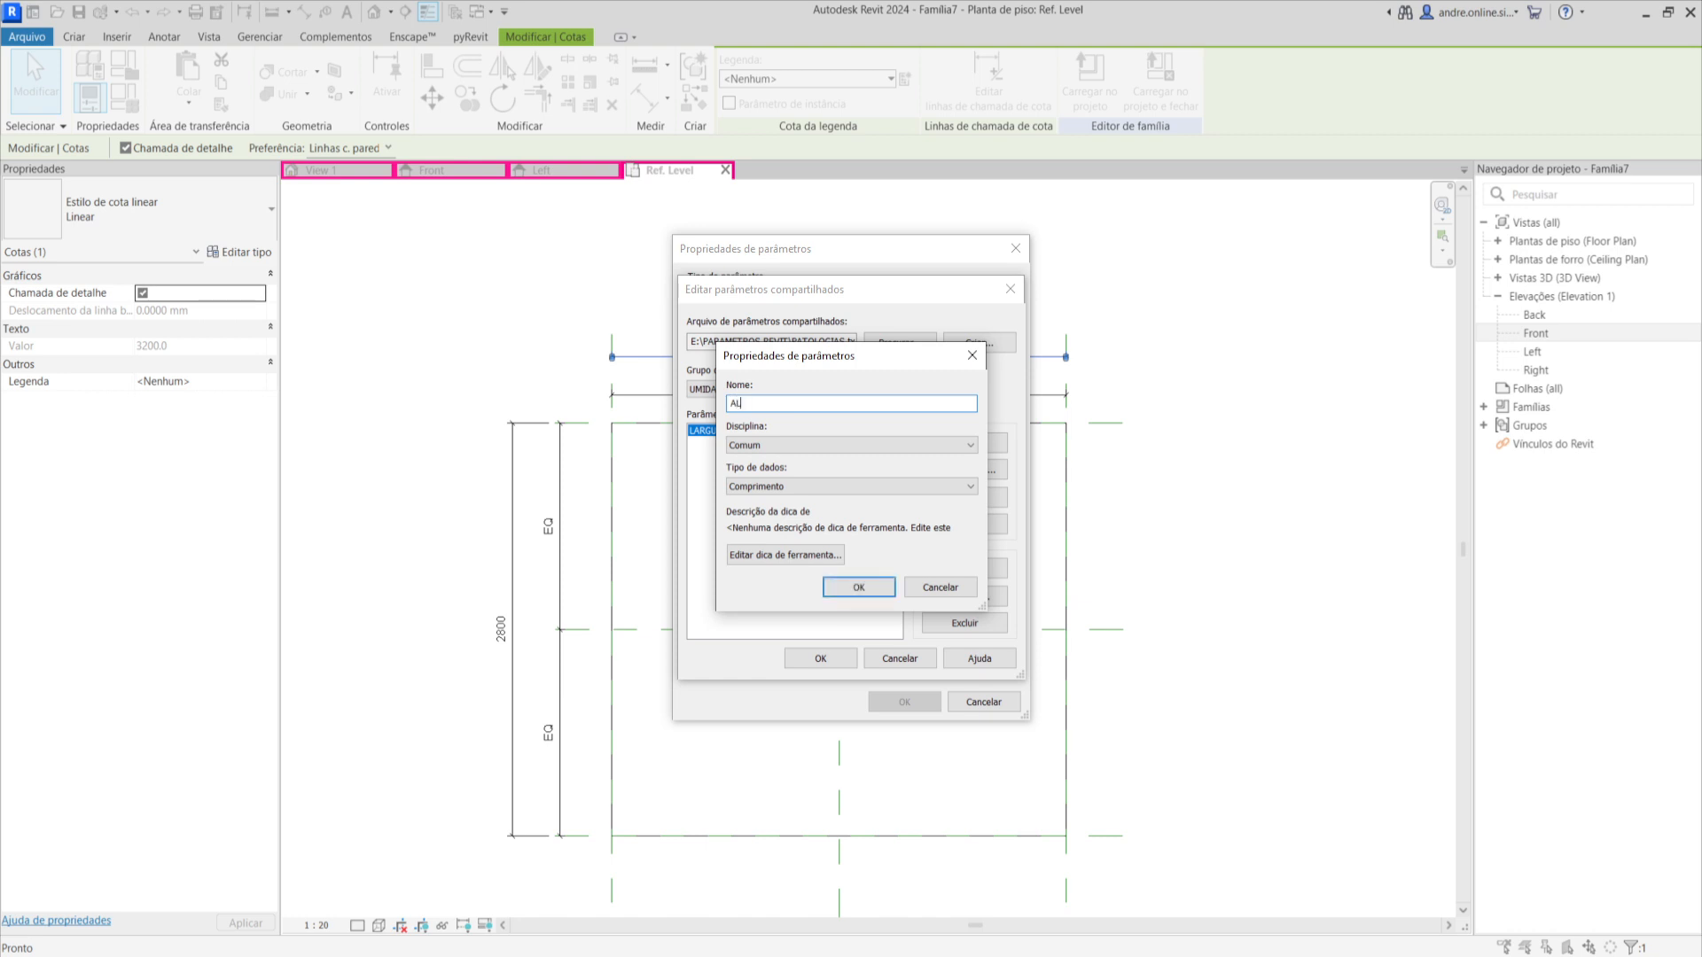
type("TURA")
left_click(858, 586)
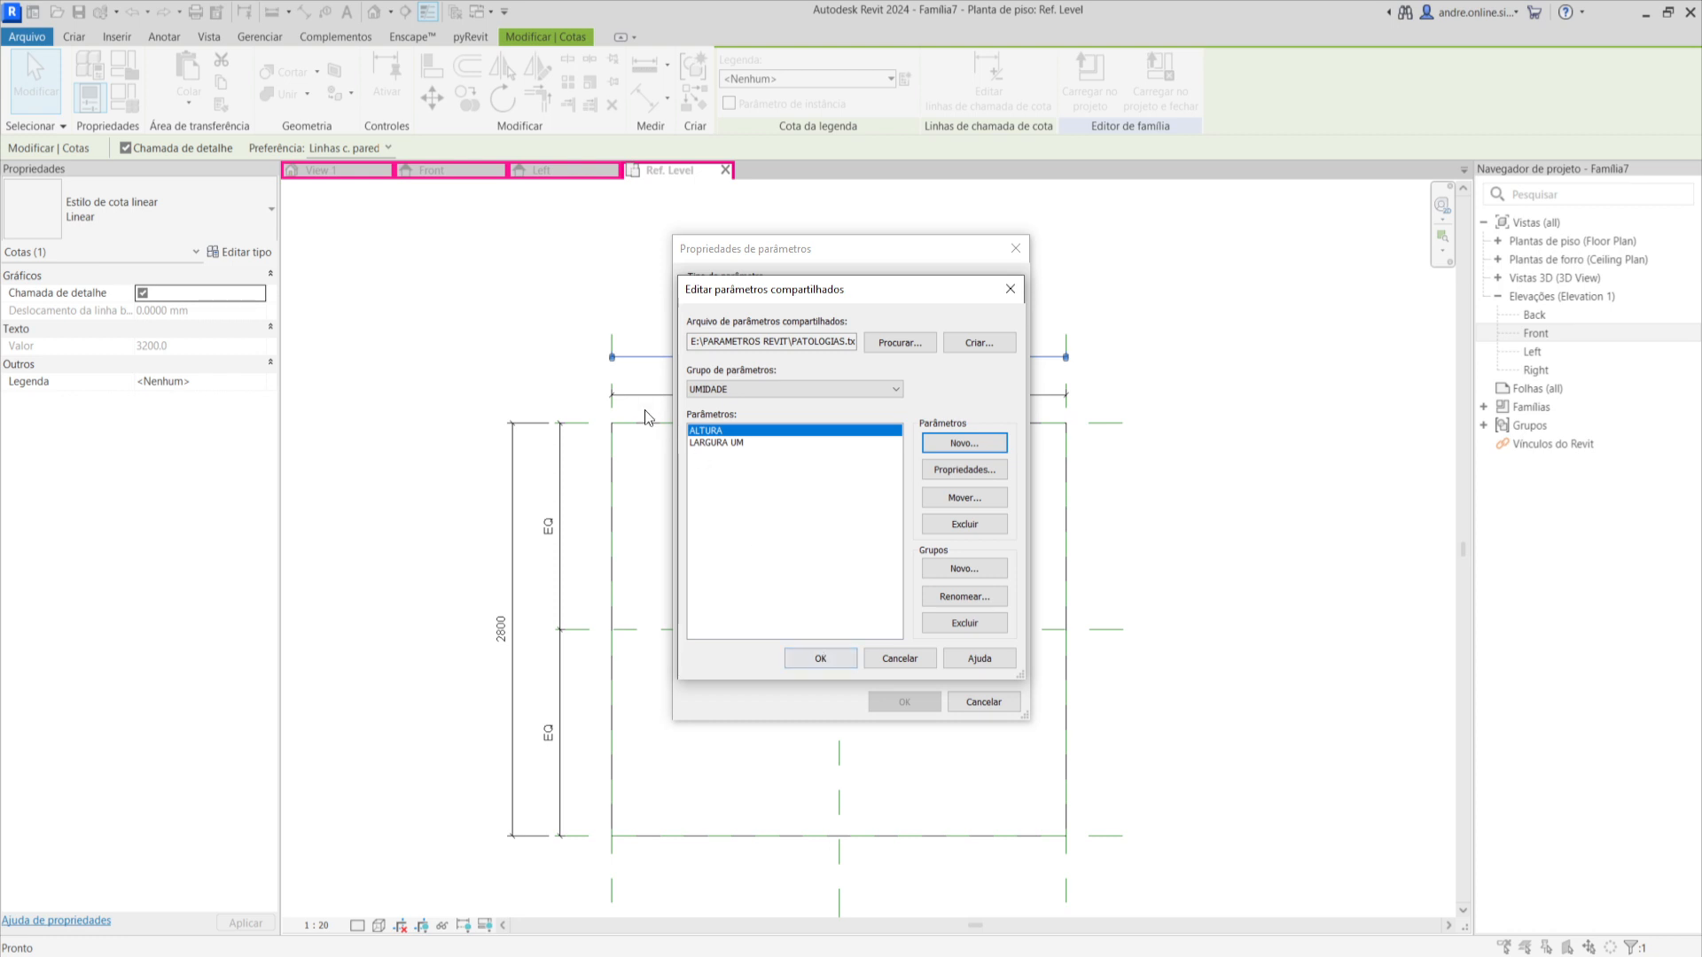
Delete the ALTURA parameter from the UMIDADE group.
left_click(704, 442)
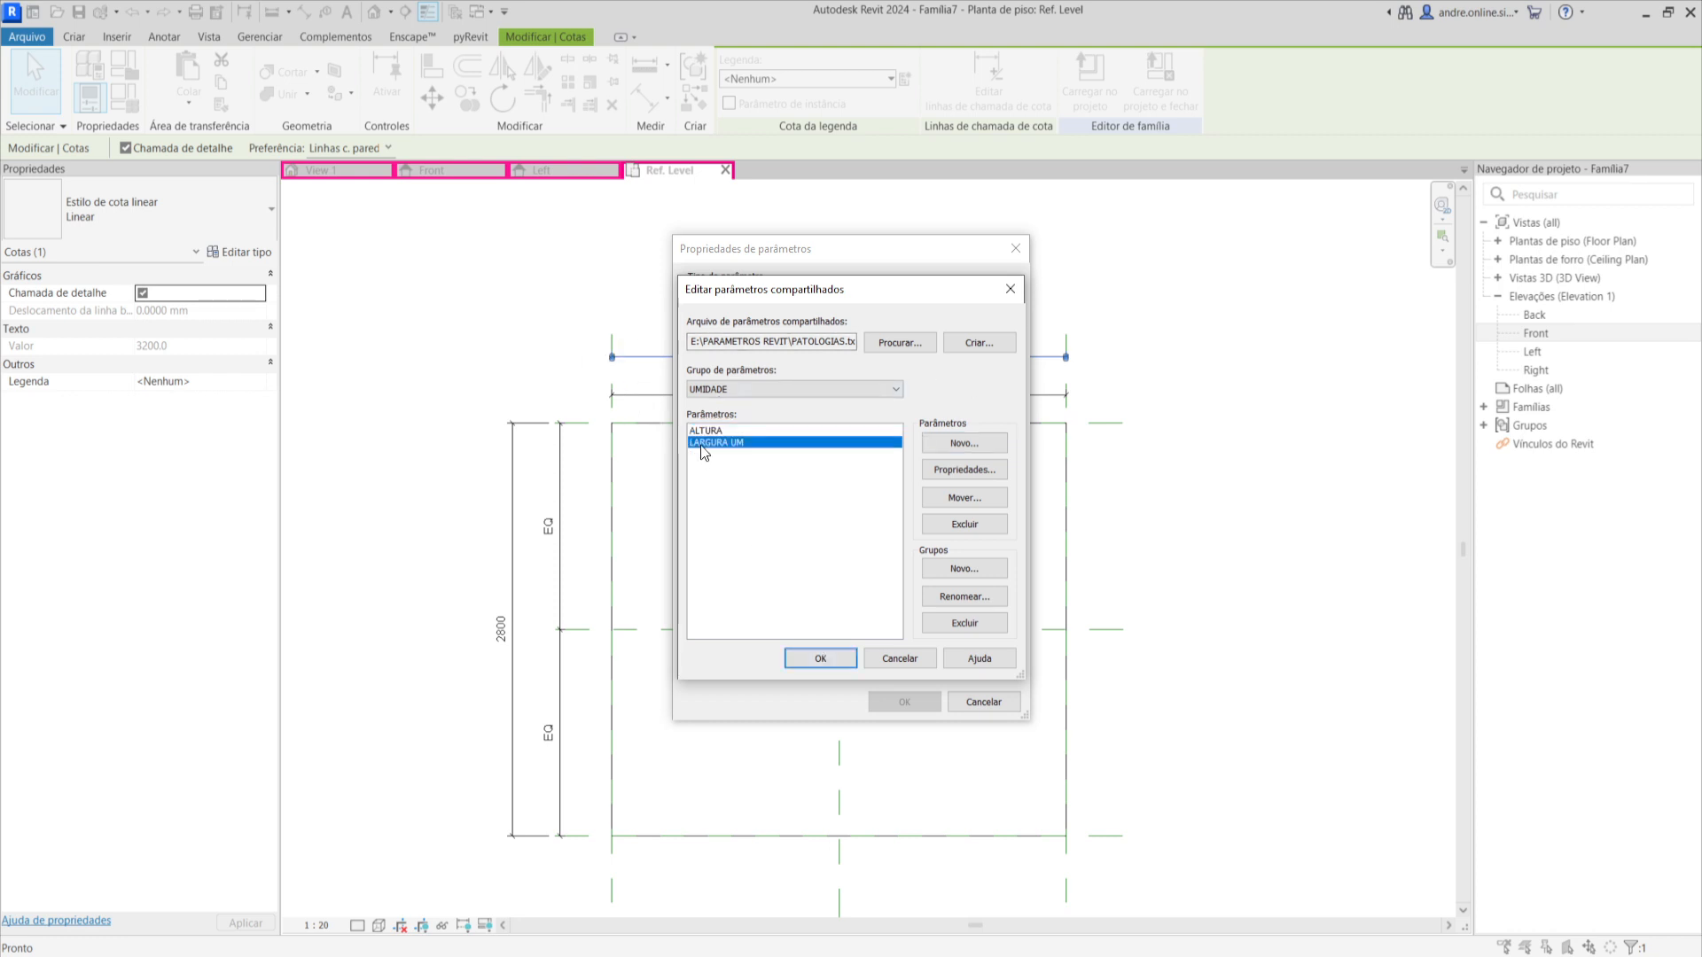
left_click(716, 432)
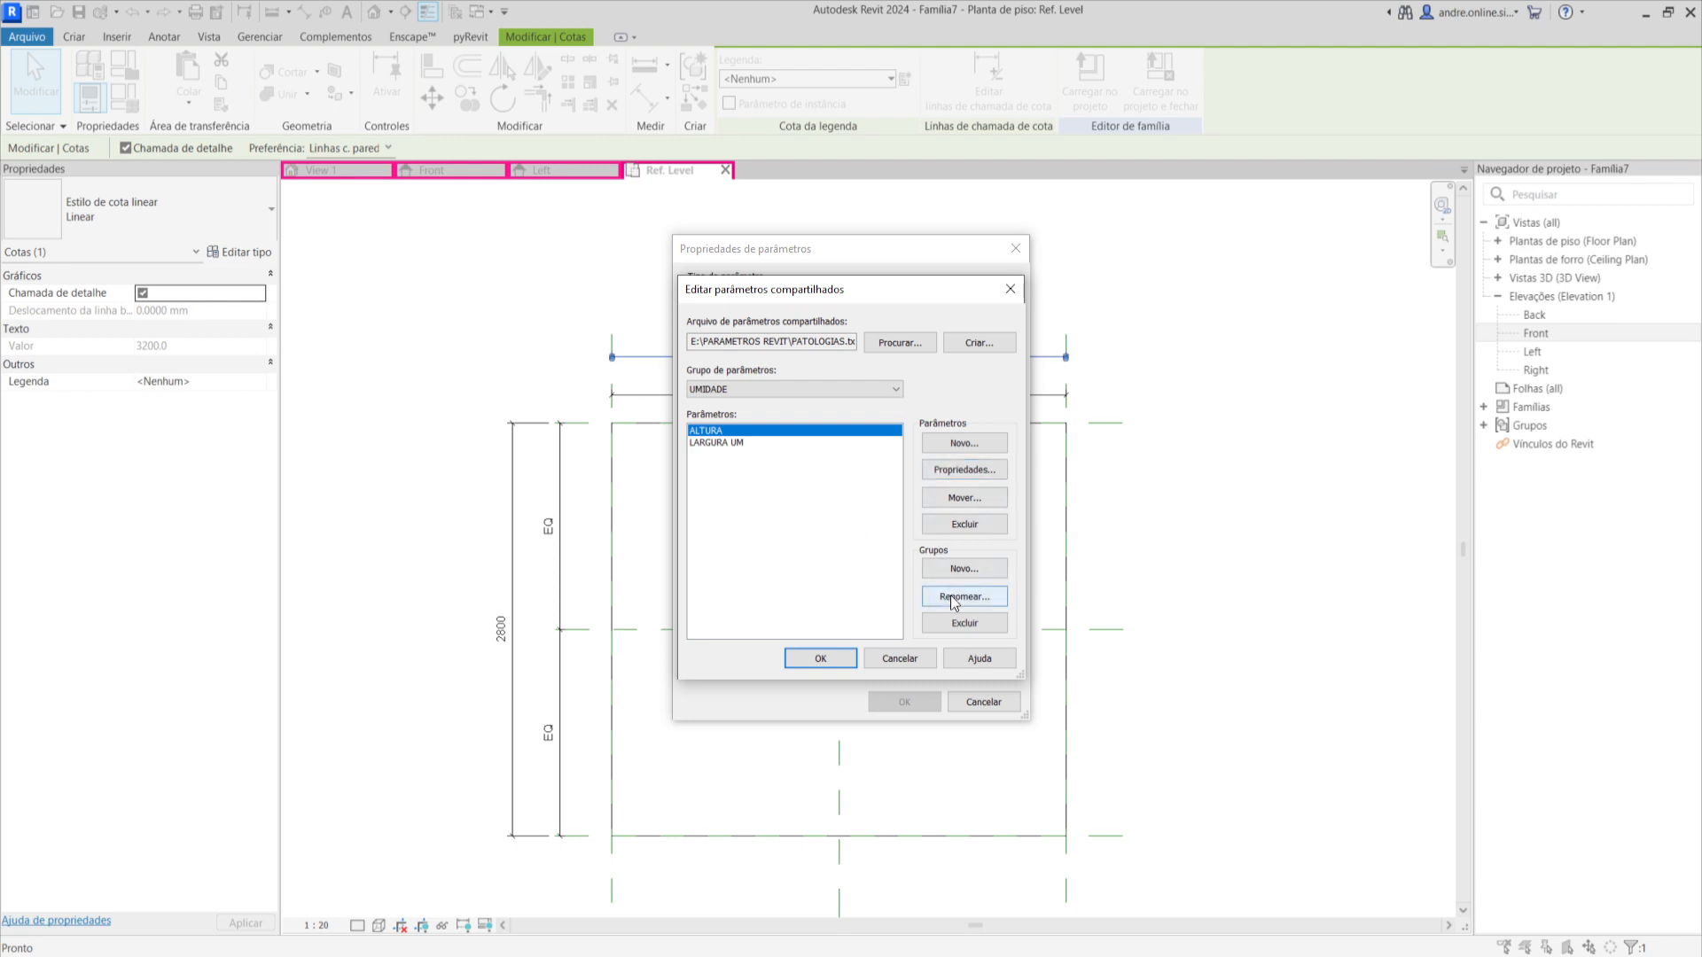
left_click(964, 527)
left_click(893, 581)
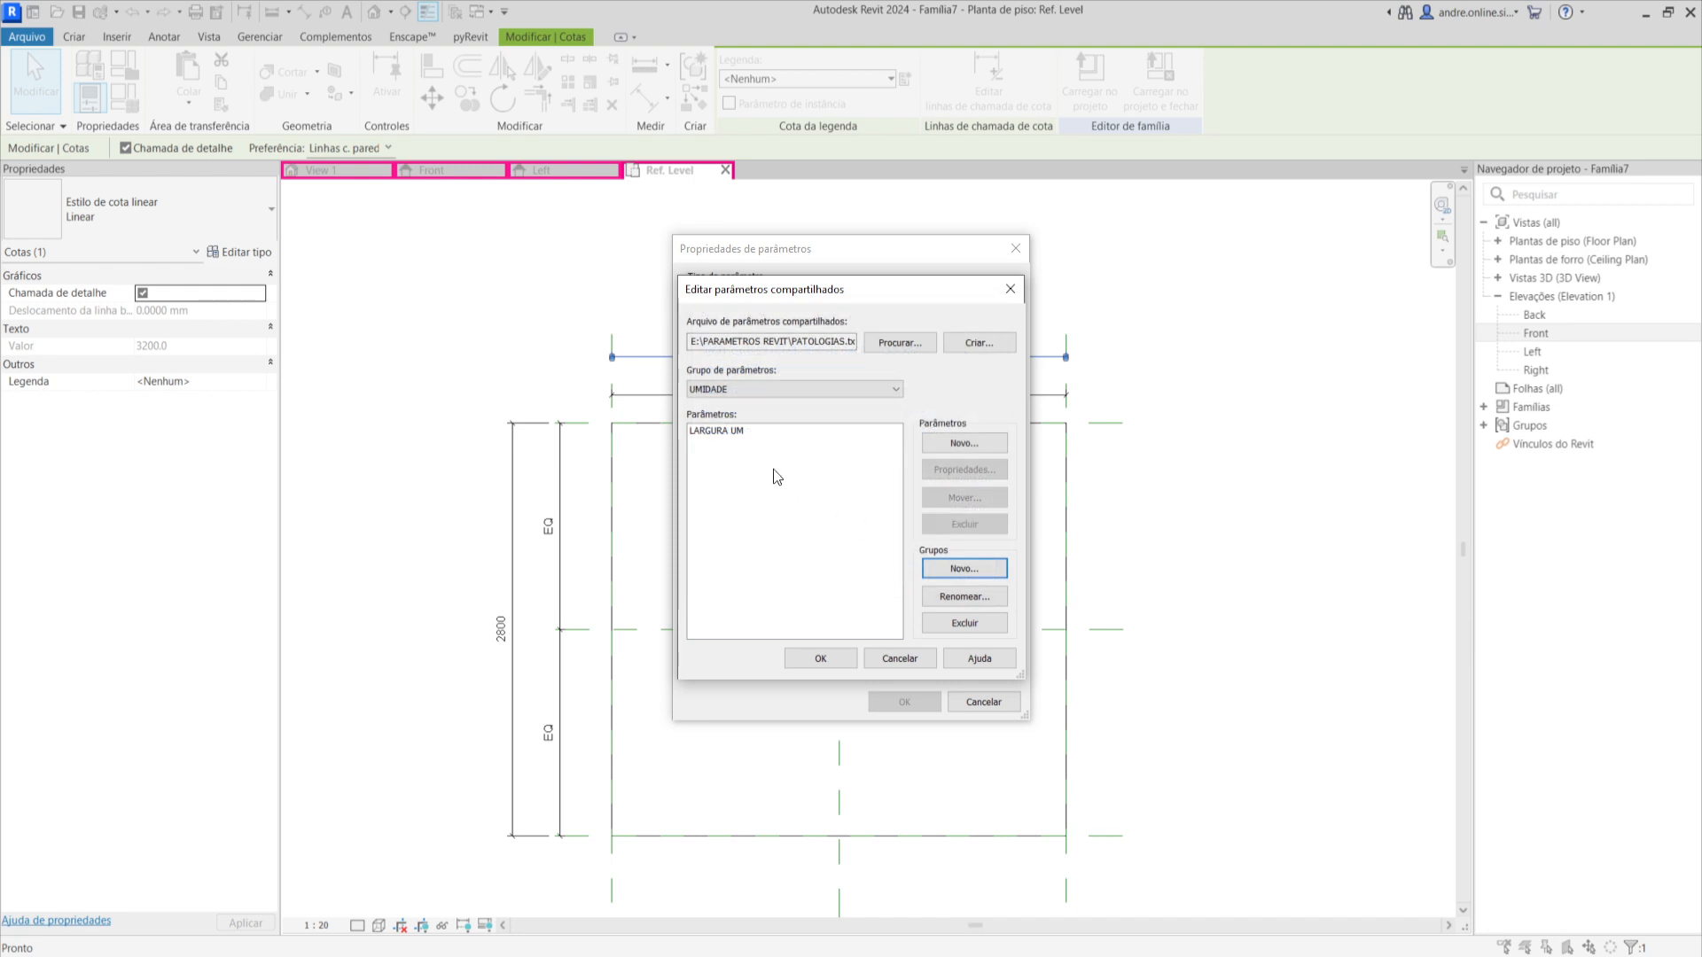
Create a shared parameter named ALTURA UM in the UMIDADE group with data type Comprimento.
left_click(964, 443)
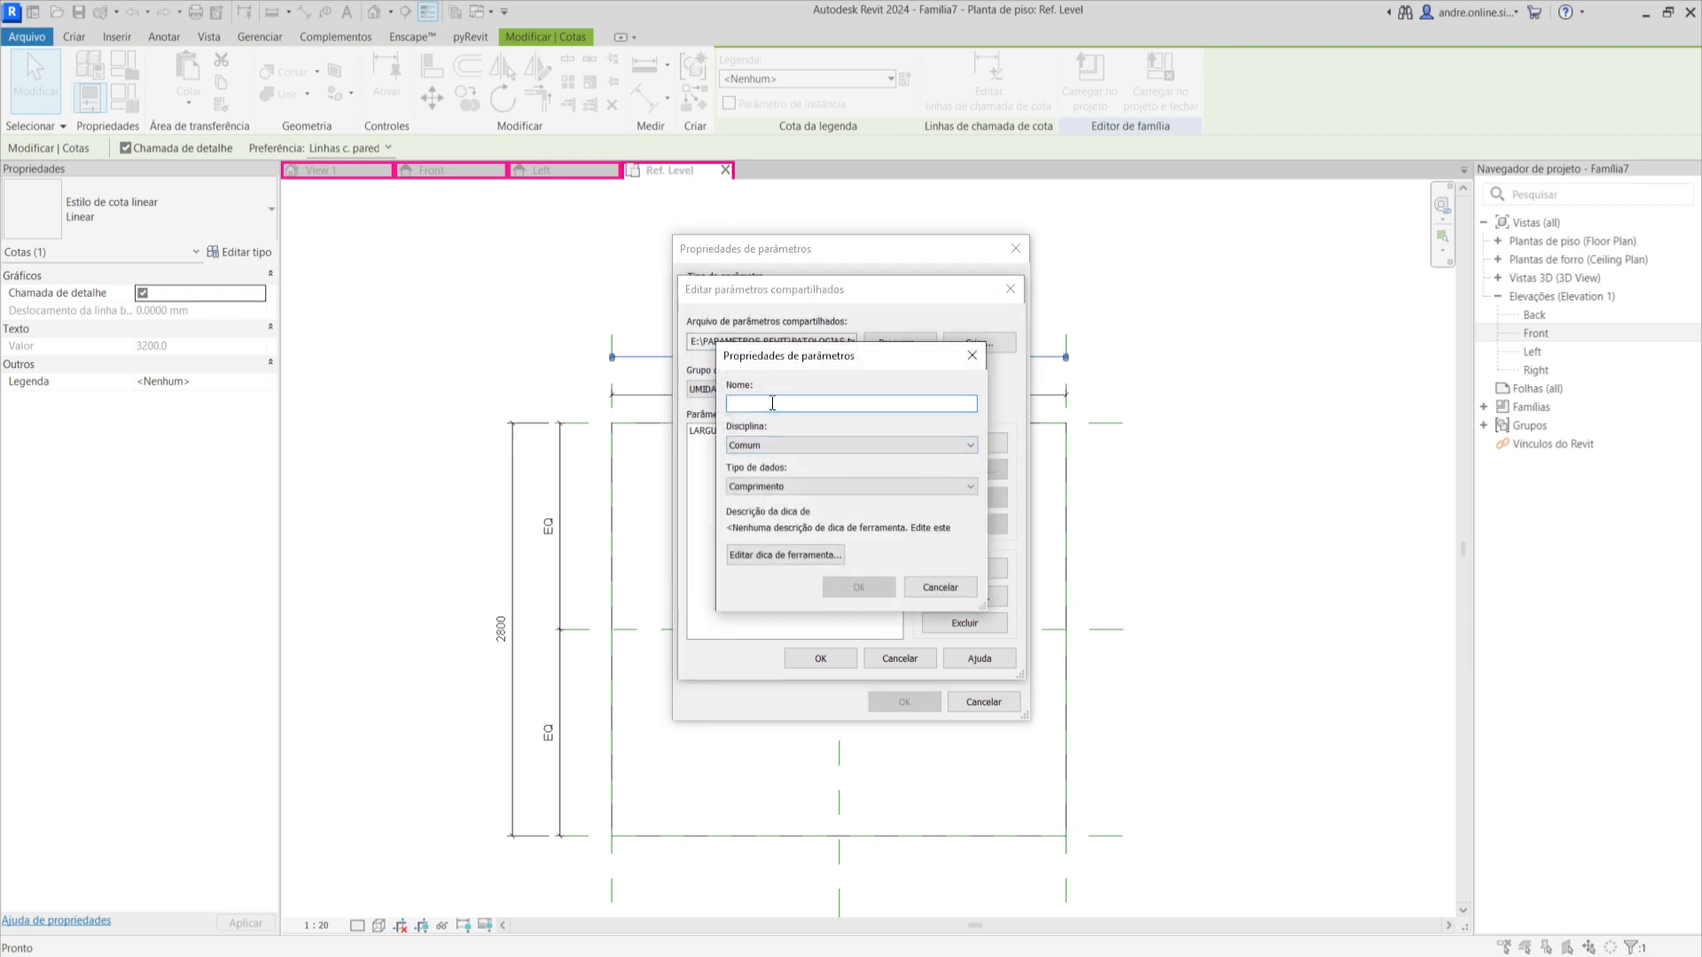
type("ALTURA UM")
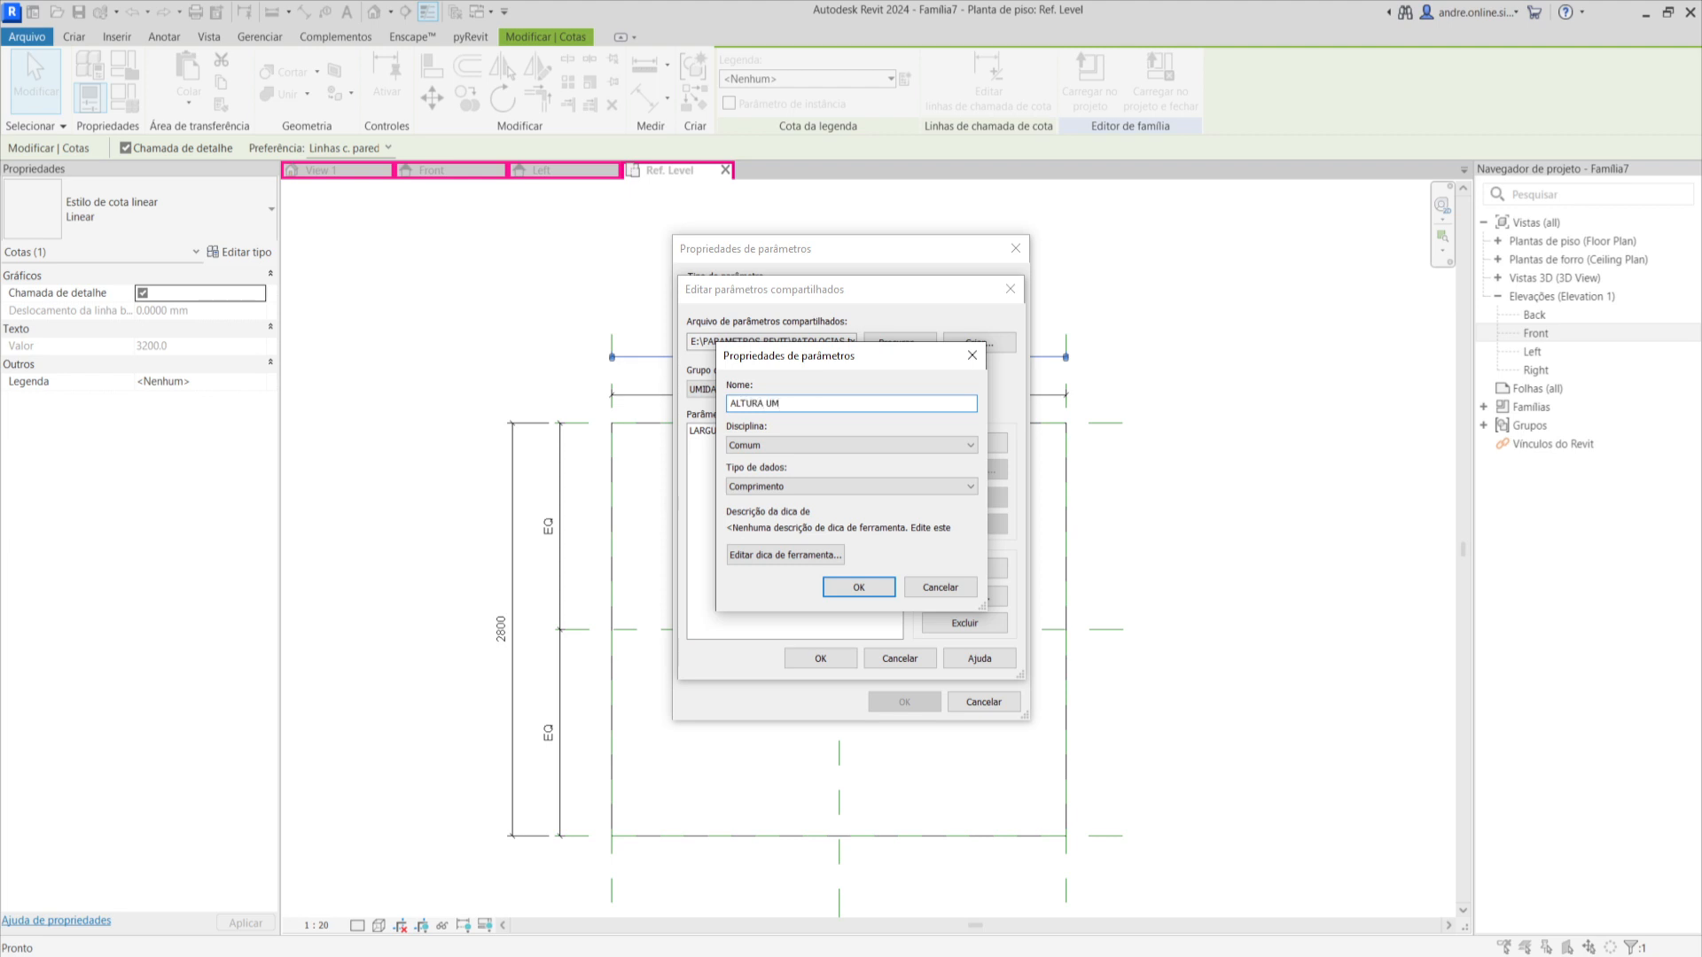
left_click(856, 586)
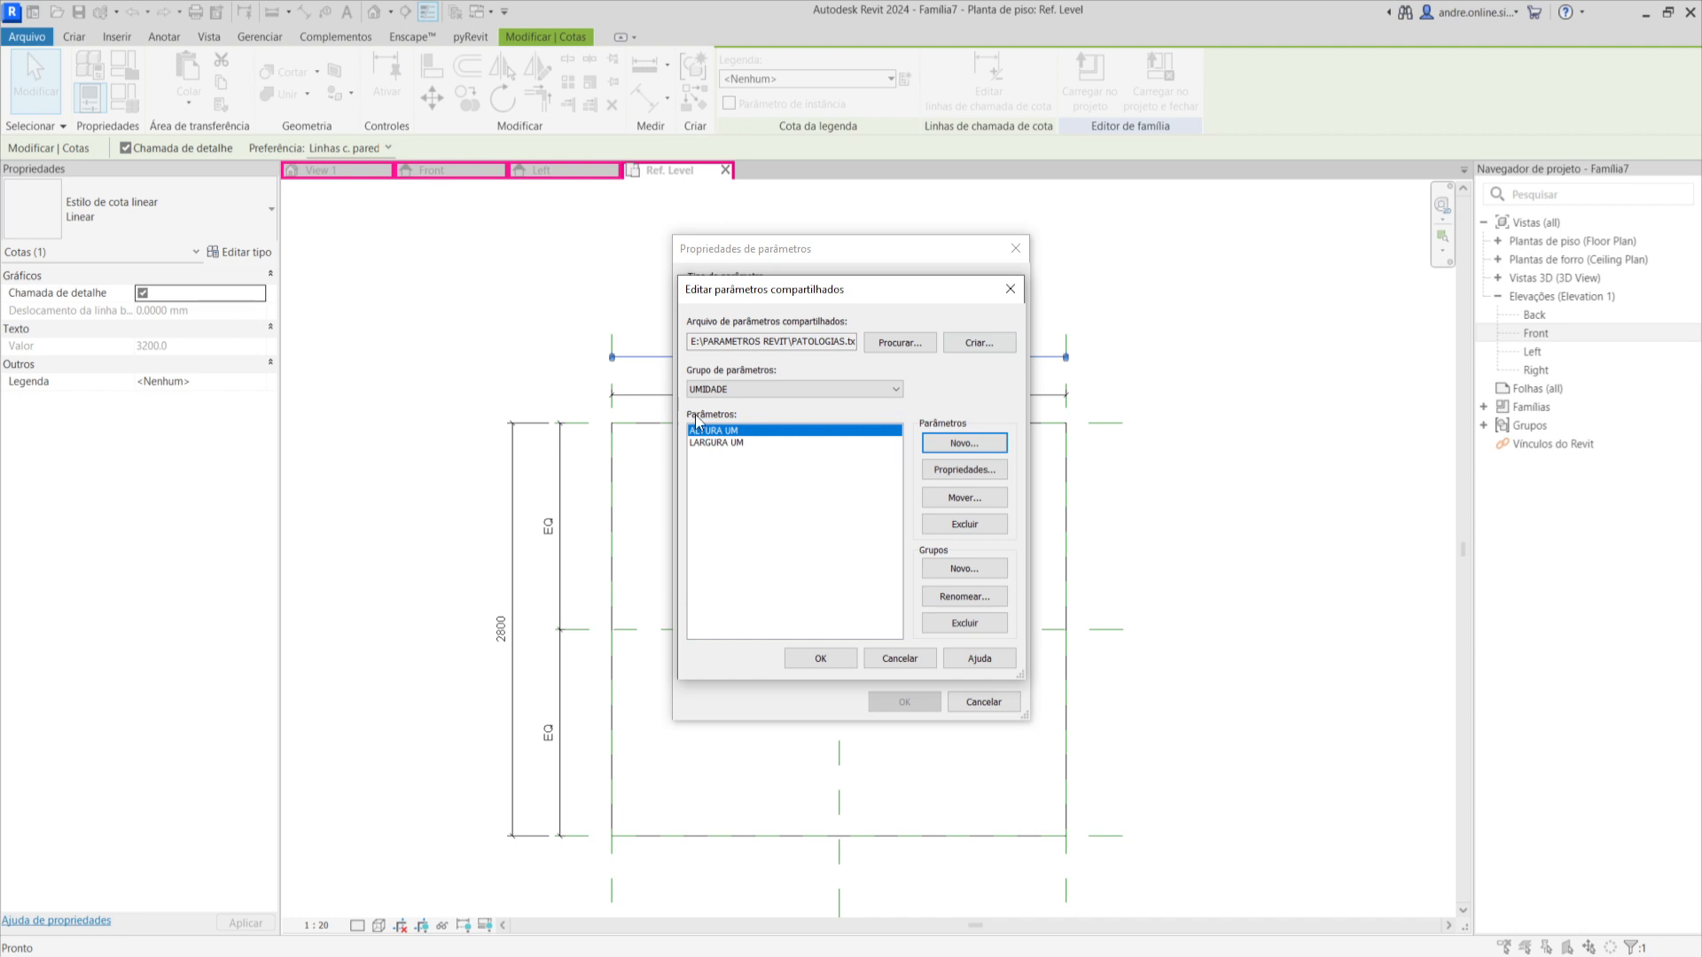
Label the overall horizontal dimension with the shared parameter LARGURA UM as an instance parameter grouped under Cotas.
left_click(718, 443)
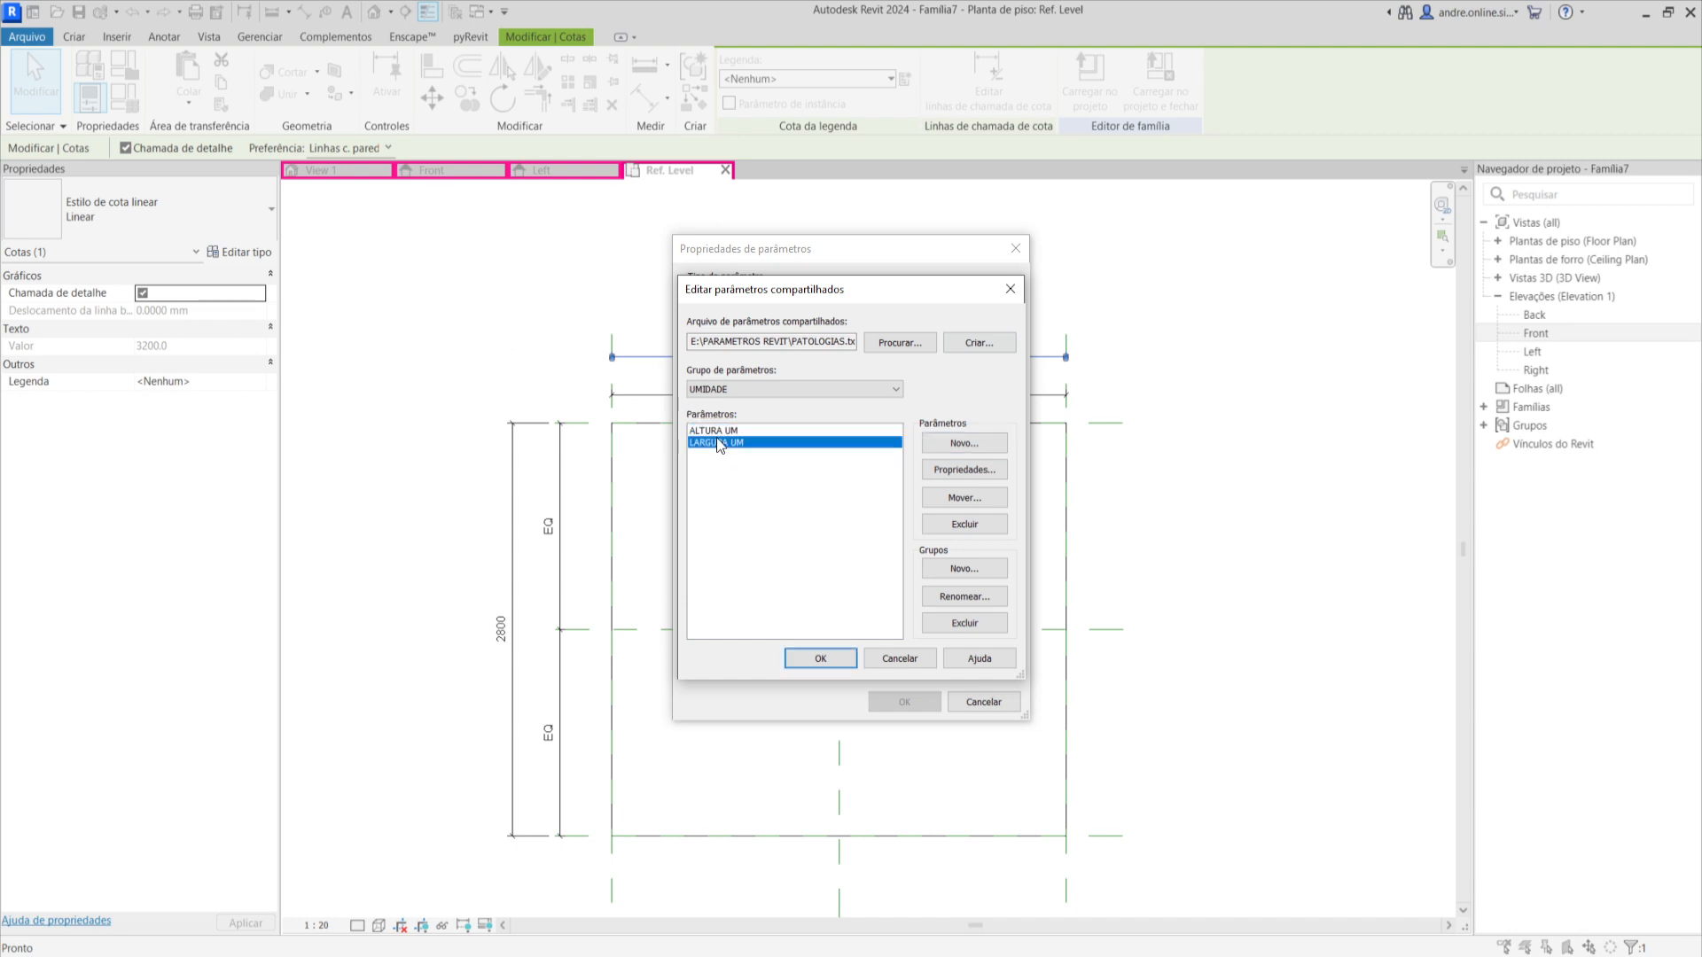
left_click(829, 660)
left_click(644, 462)
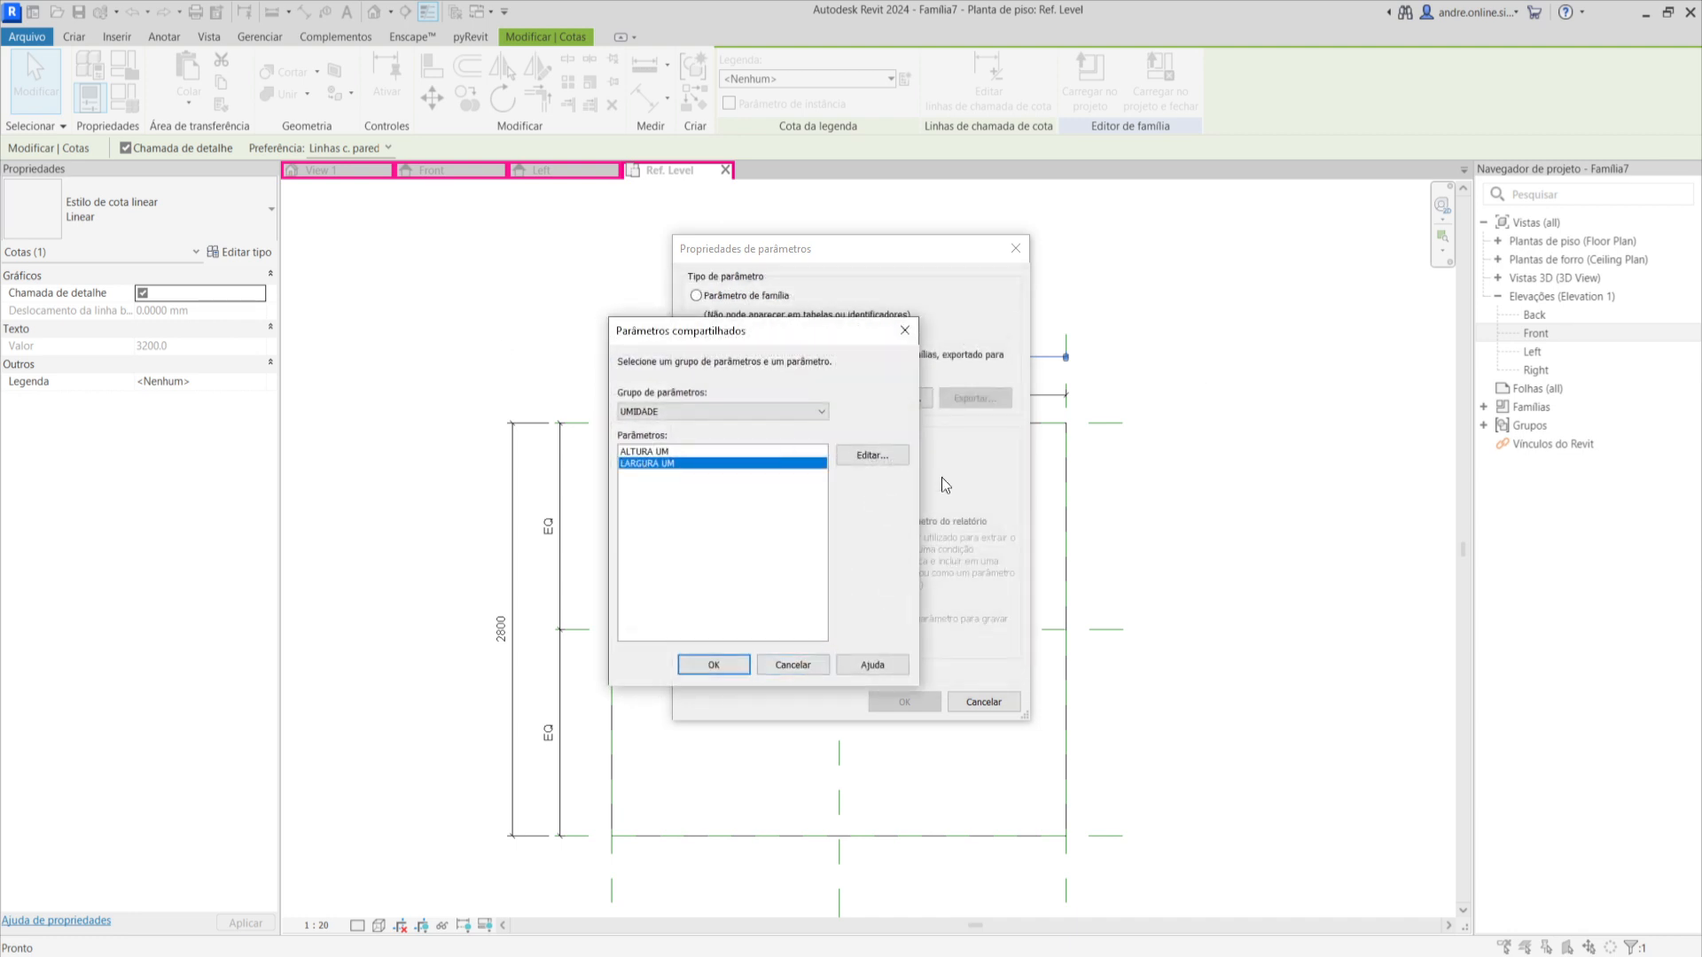
left_click(709, 665)
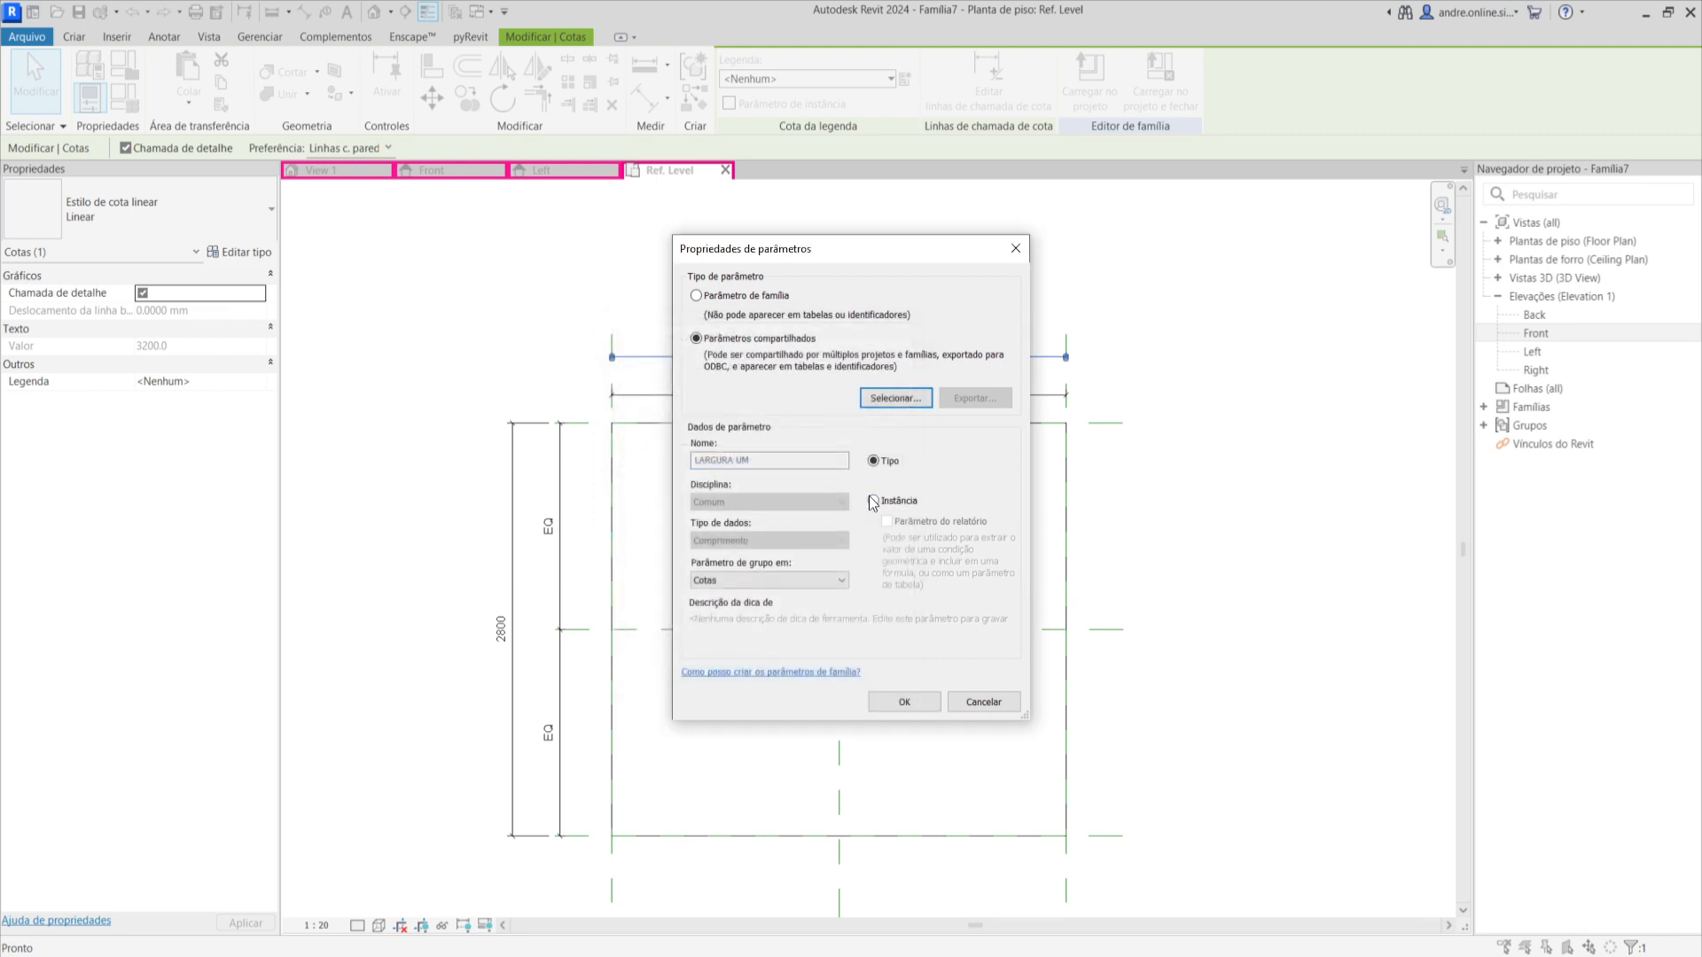
left_click(874, 501)
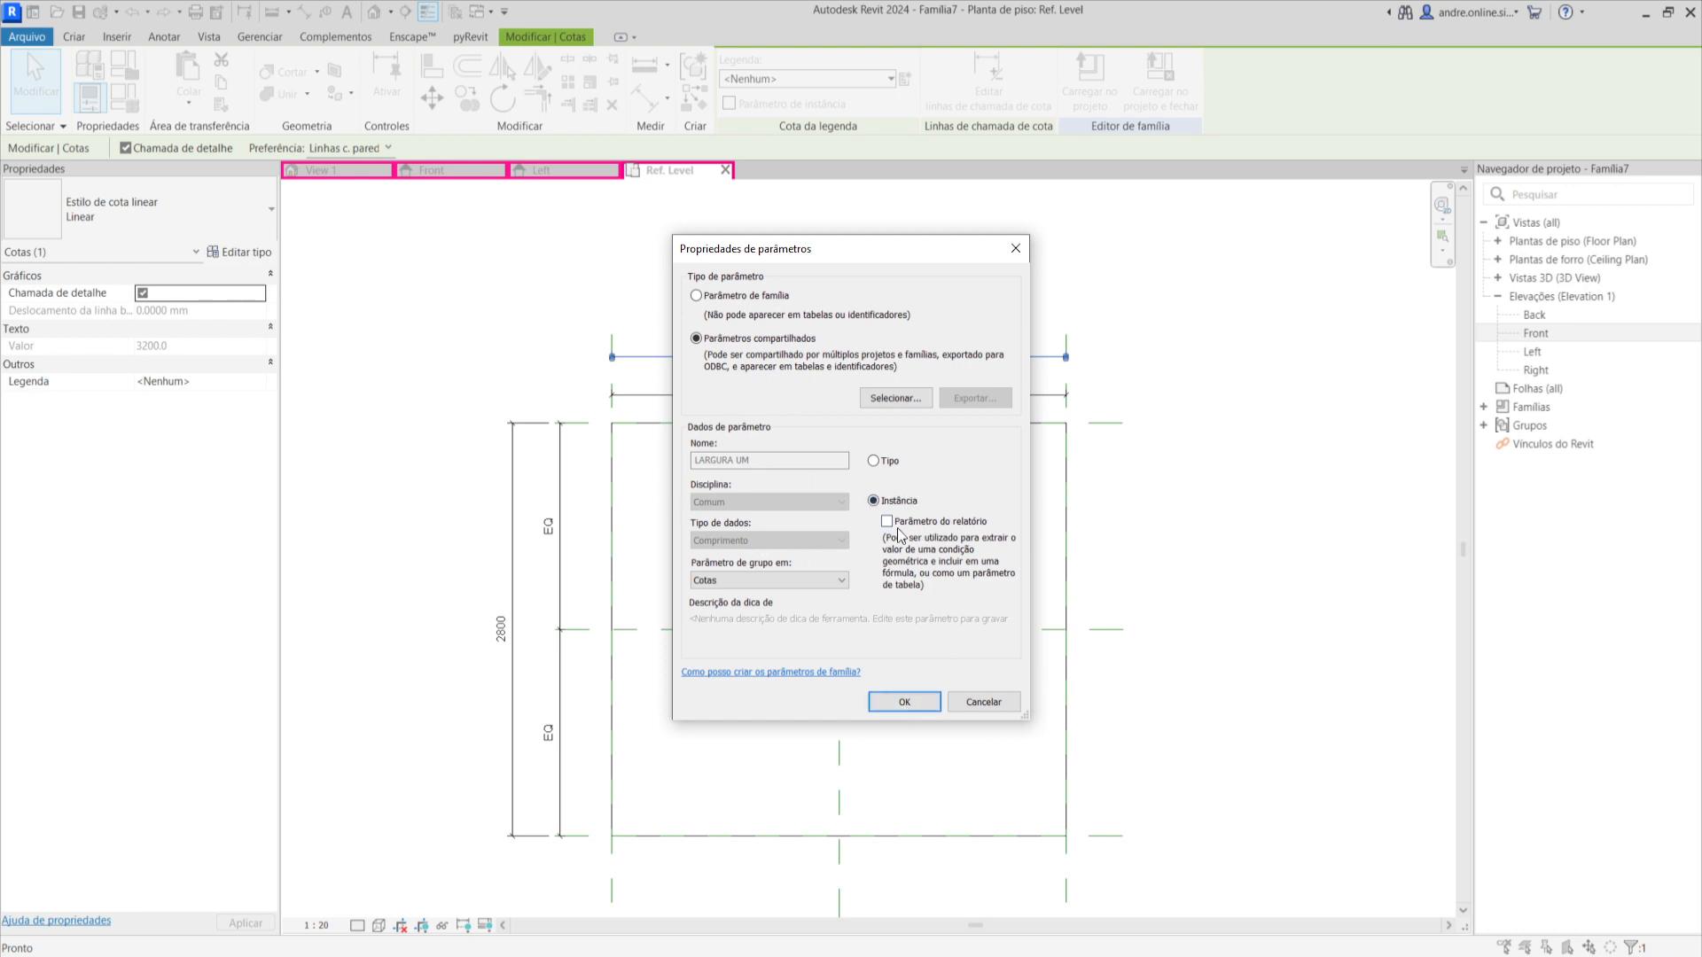
left_click(902, 702)
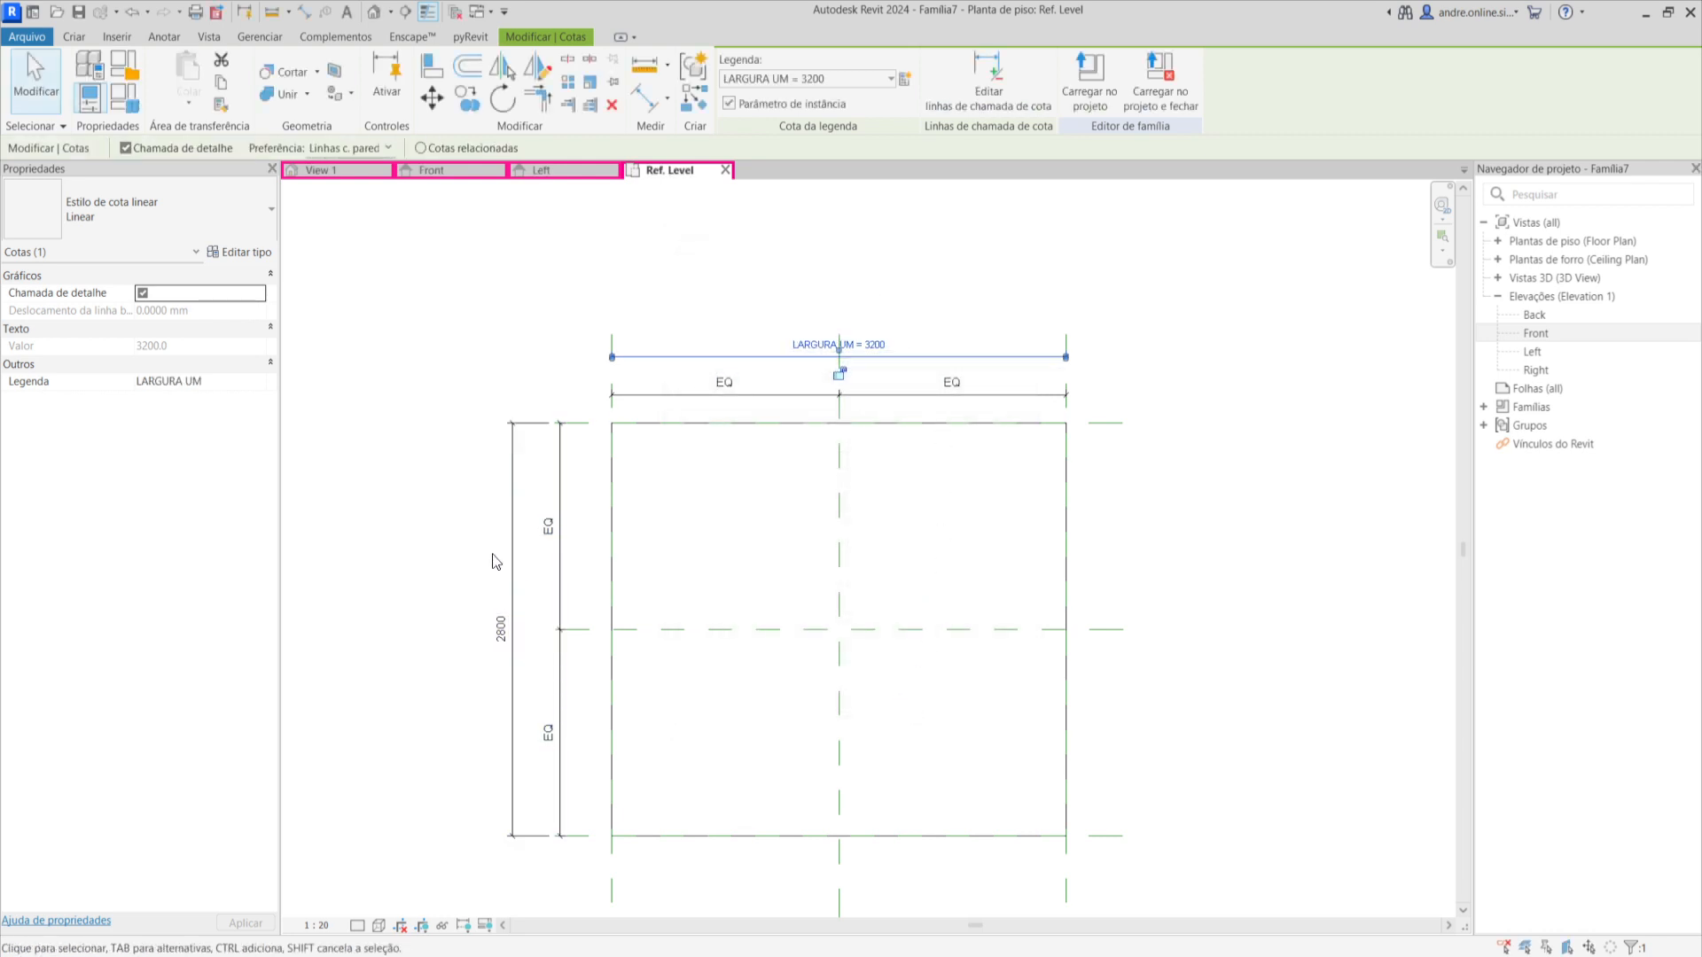
Label the overall vertical dimension with the shared parameter ALTURA UM as an instance parameter grouped under Cotas.
left_click(514, 621)
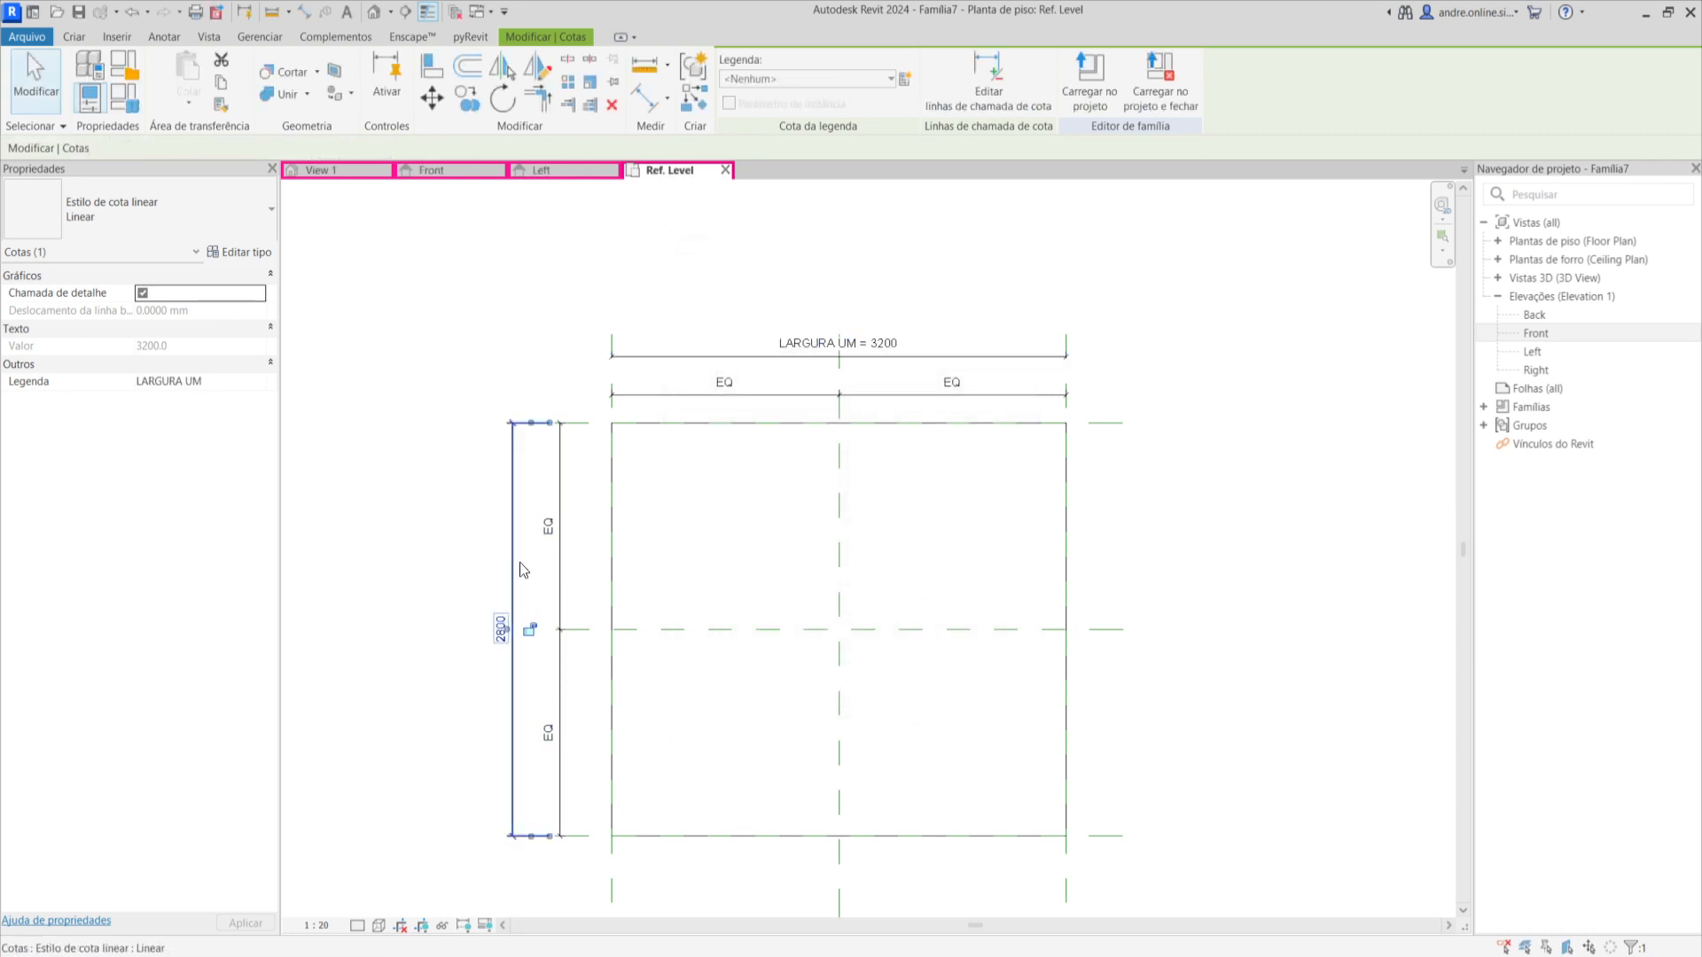
left_click(905, 80)
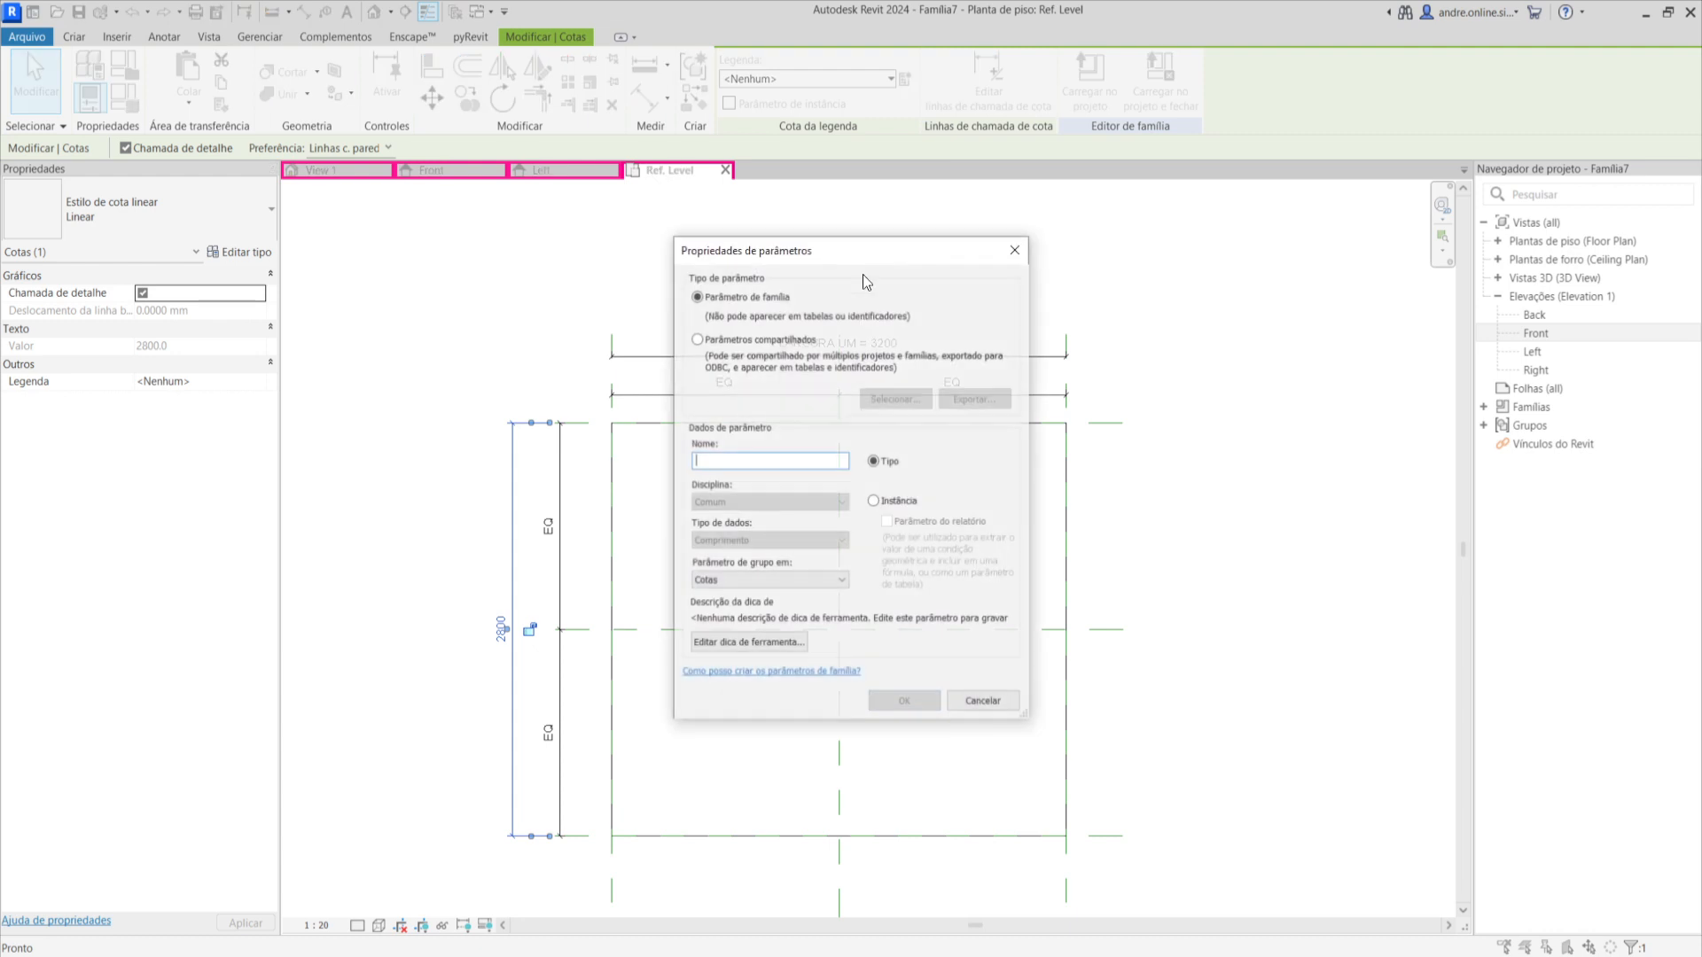
left_click(696, 339)
left_click(895, 398)
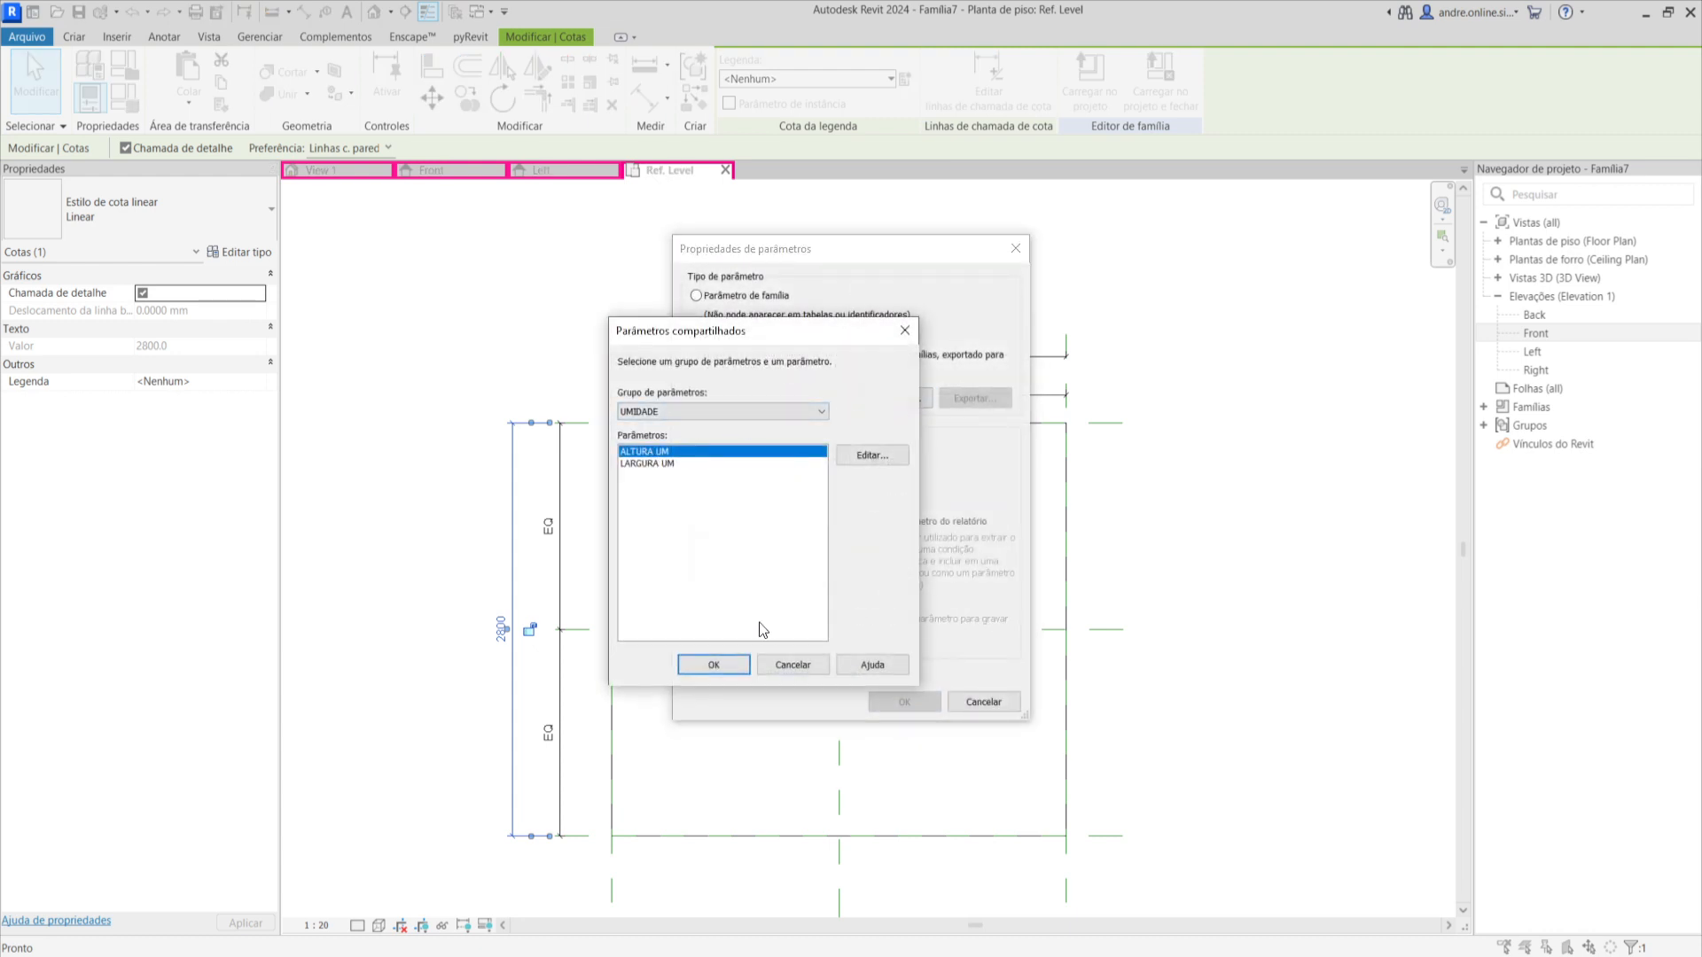
left_click(718, 667)
left_click(874, 501)
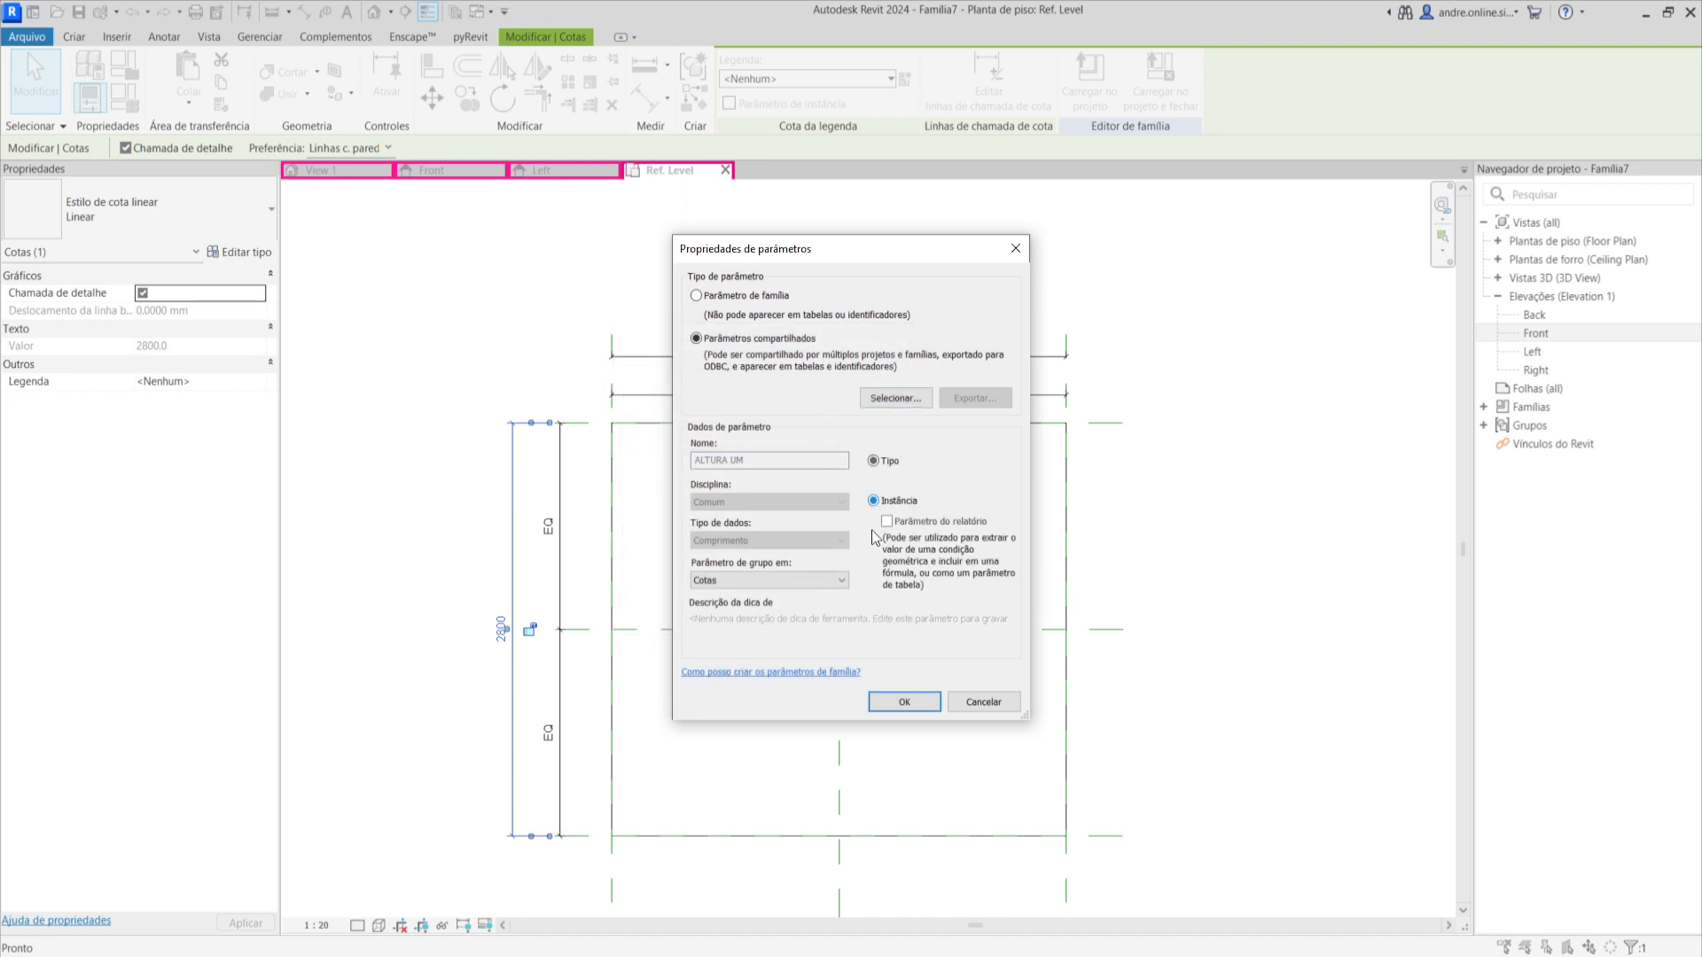
left_click(902, 701)
left_click(444, 550)
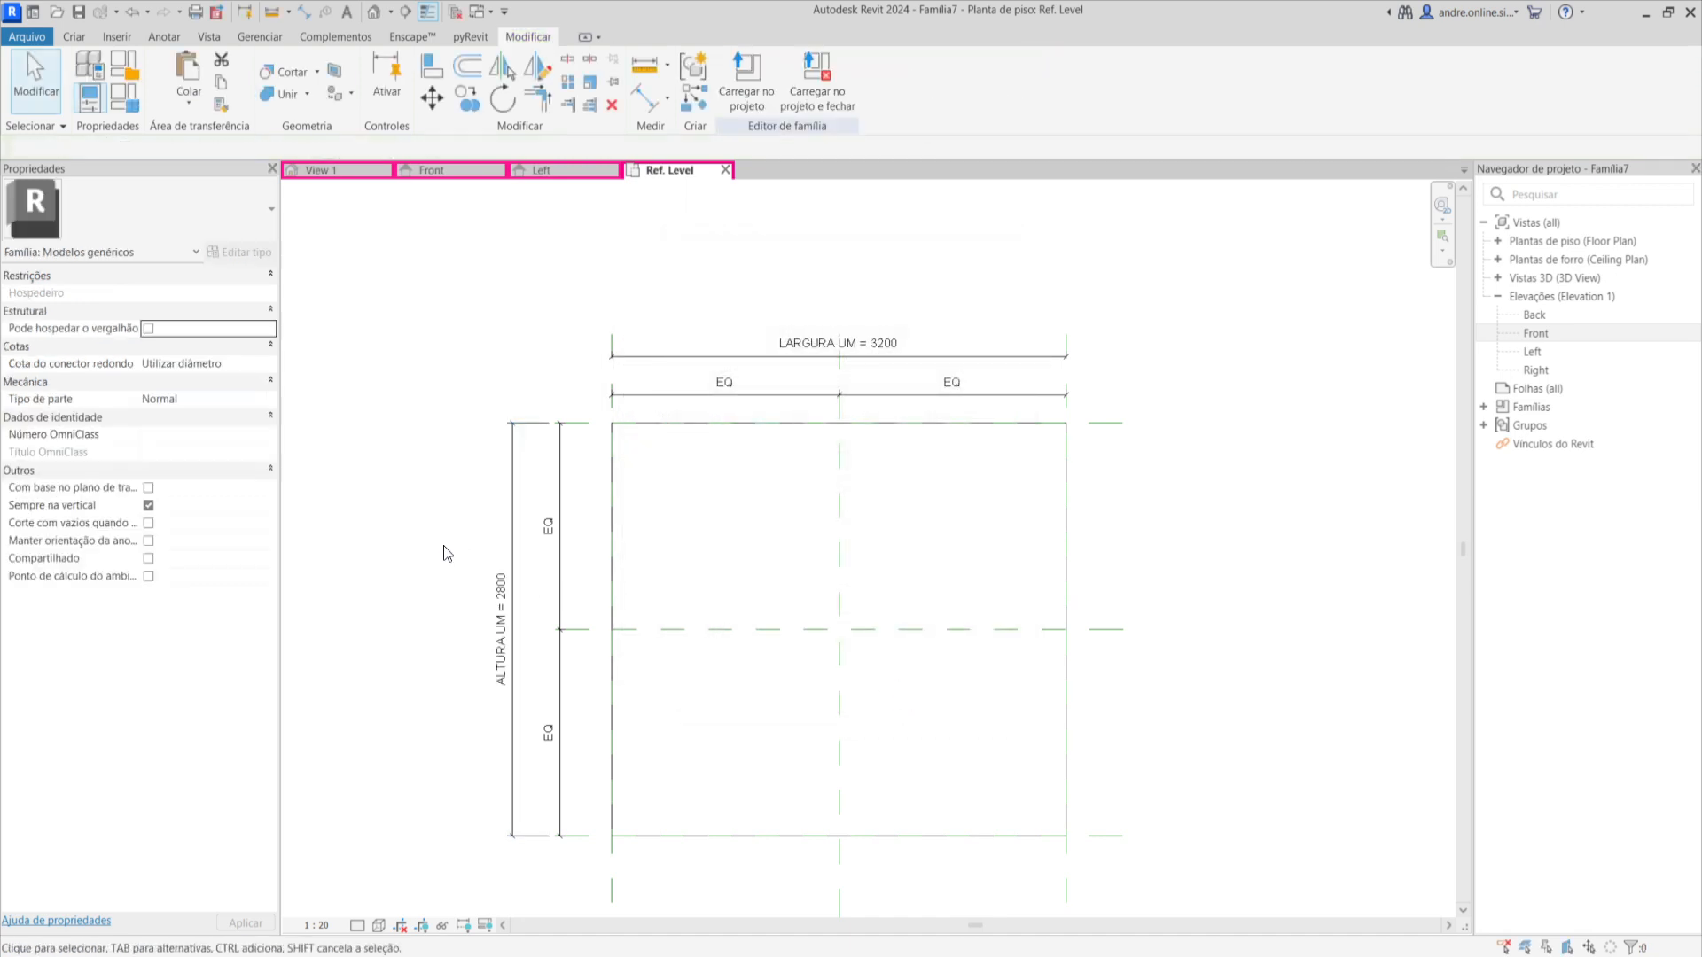
Save the family to the desktop (Área de trabalho) as UMIDADE.
scroll(439, 551, "up", 1)
scroll(858, 293, "down", 2)
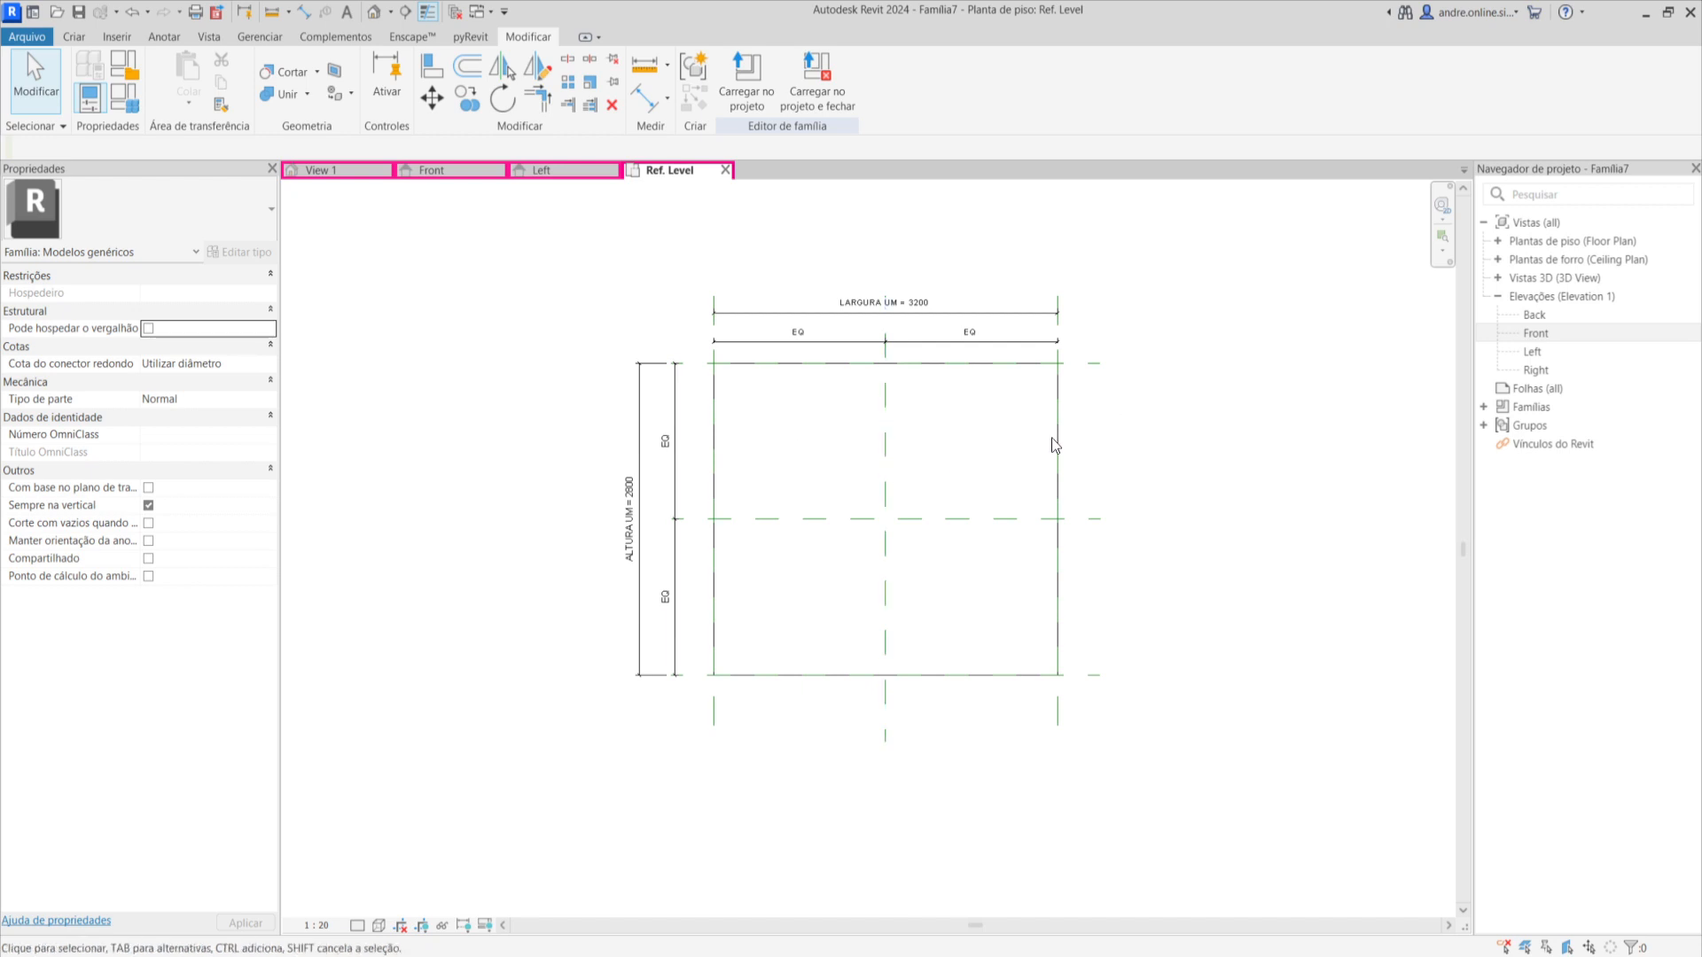
middle_click_drag(1258, 461, 1183, 538)
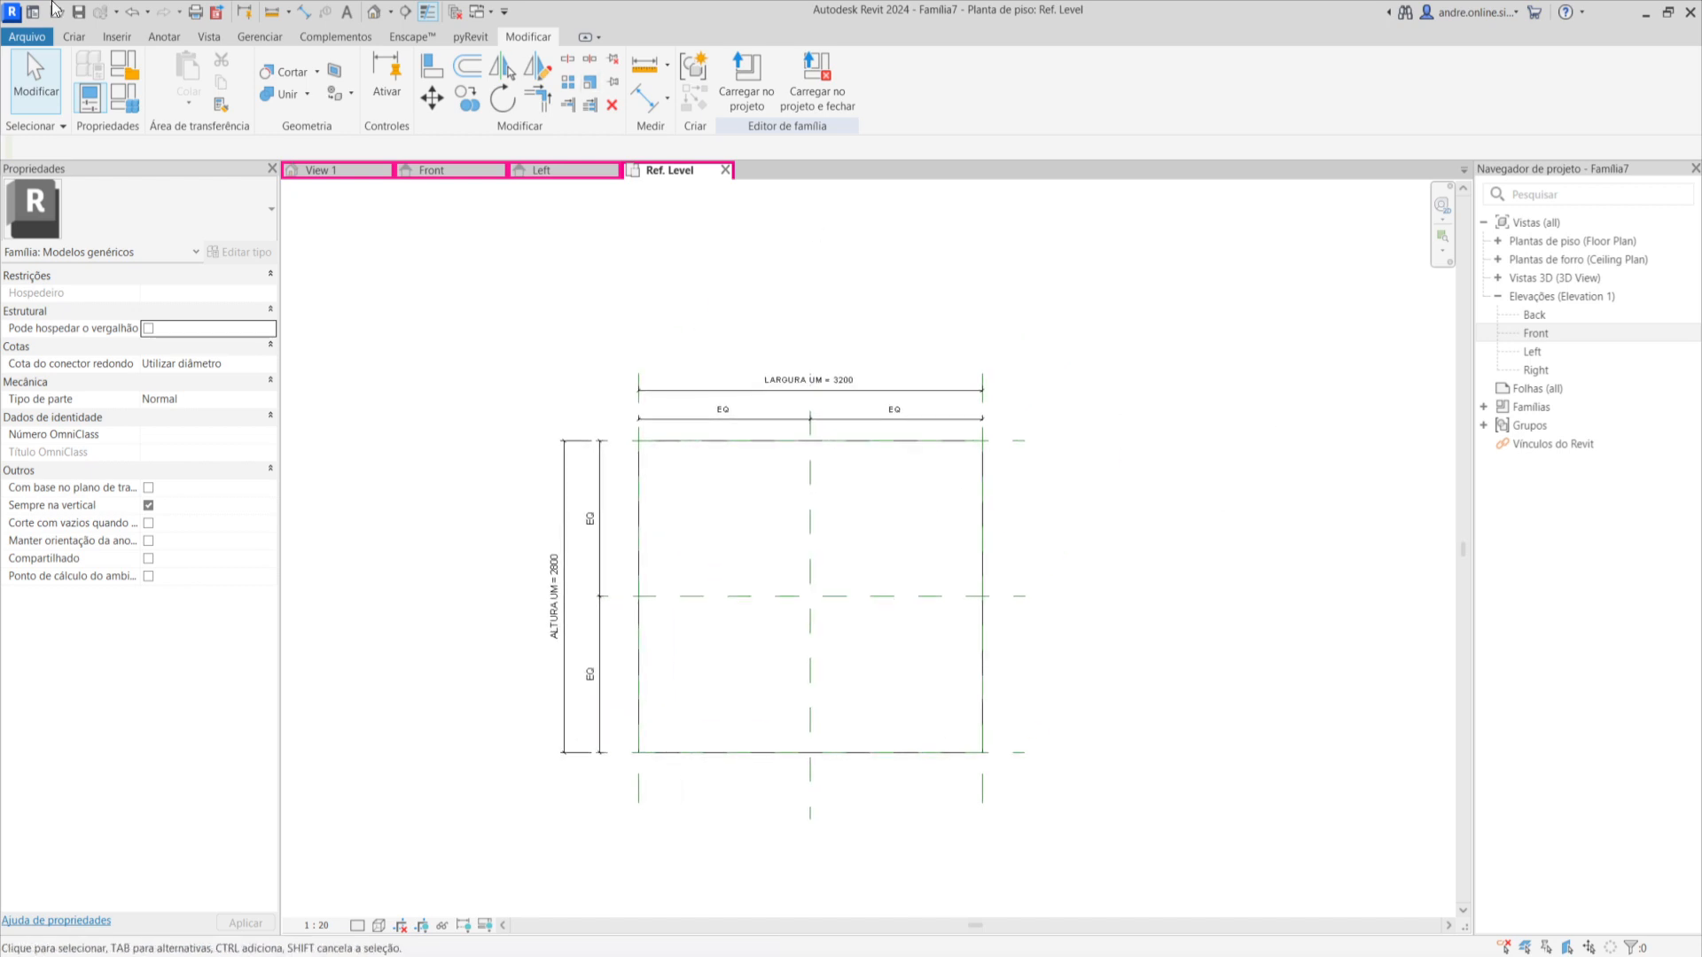
left_click(81, 12)
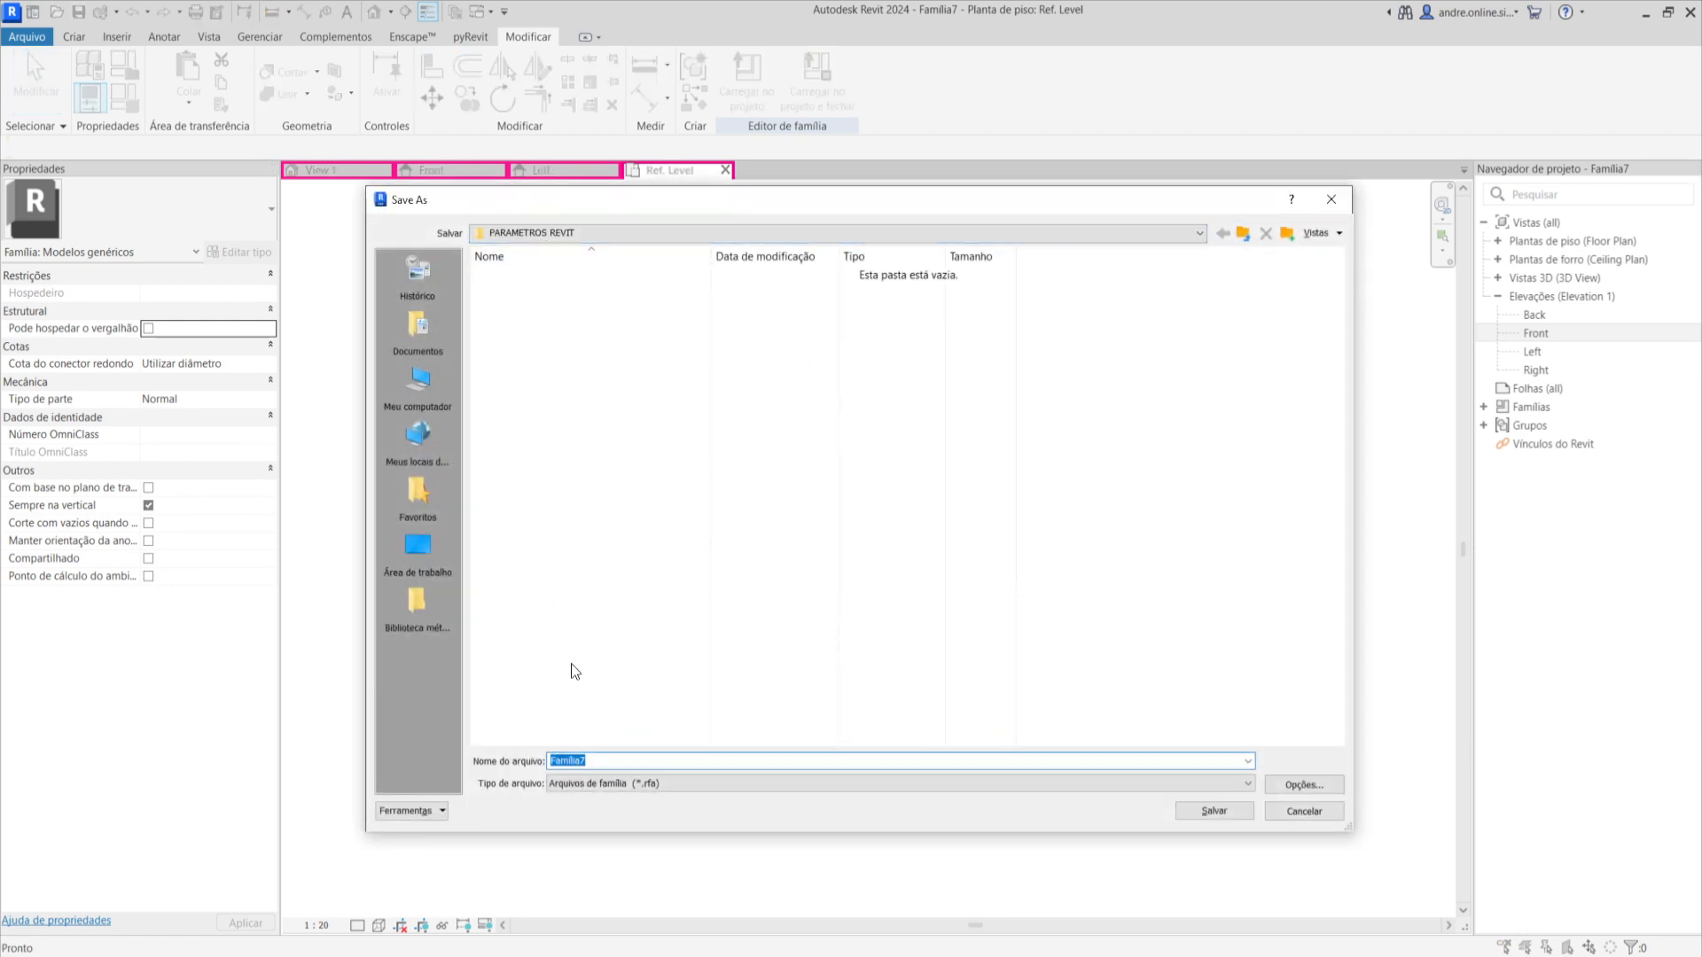
left_click(399, 562)
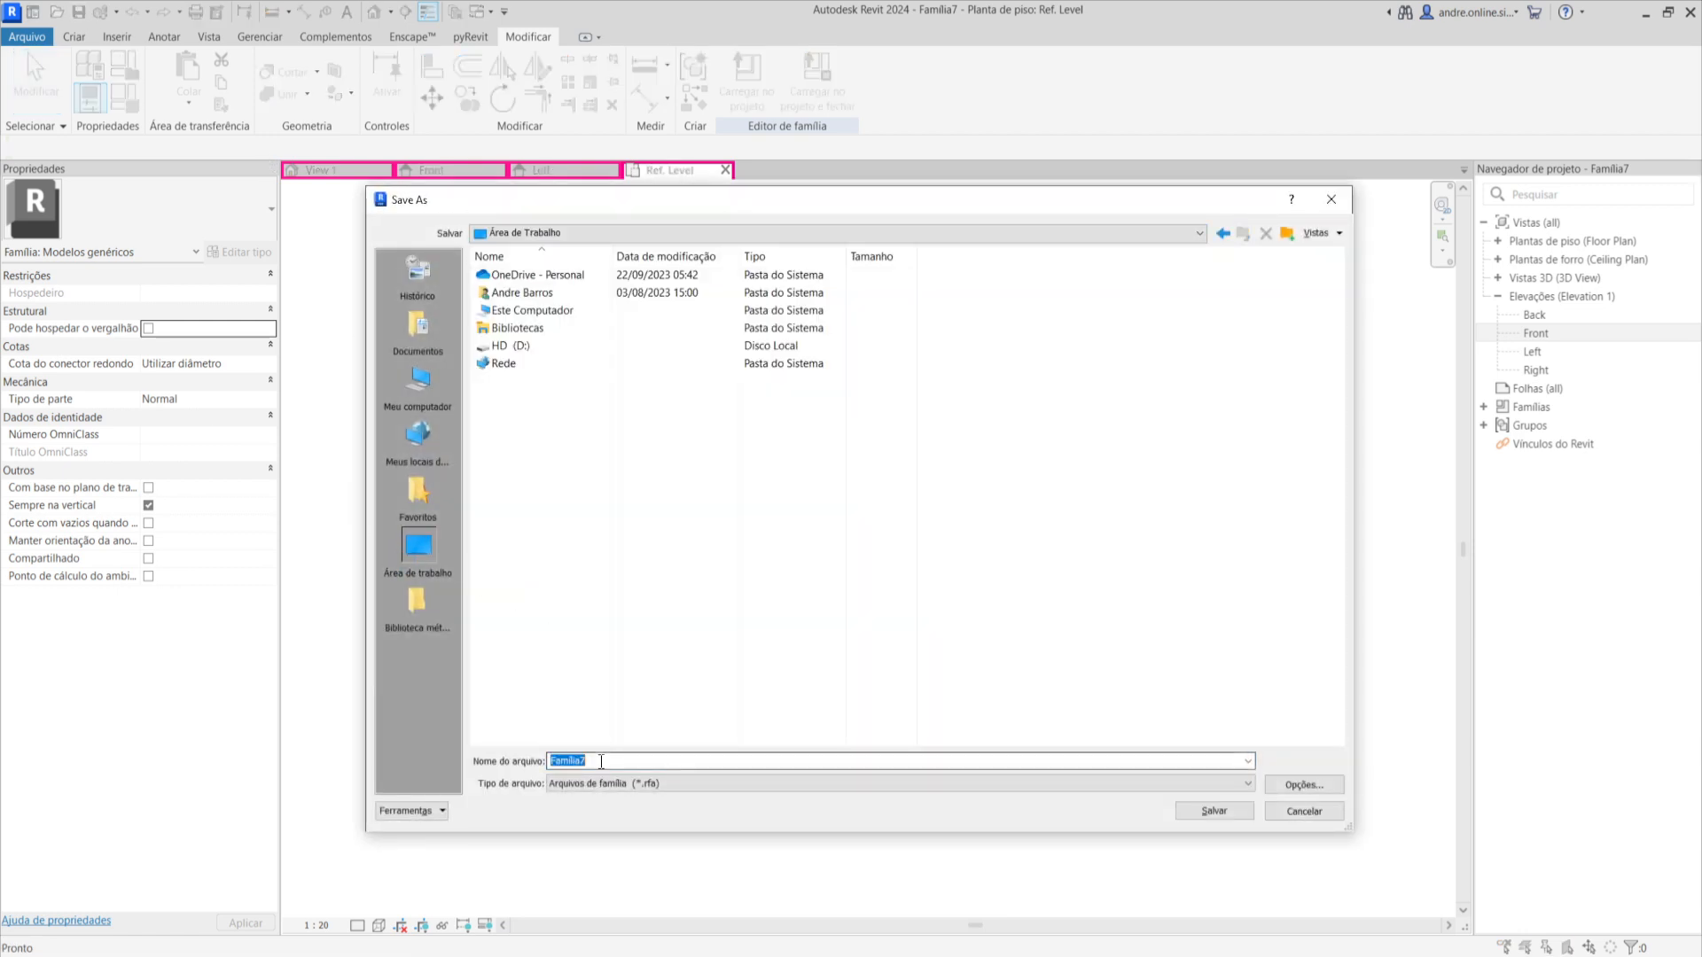
type("UMIDADE")
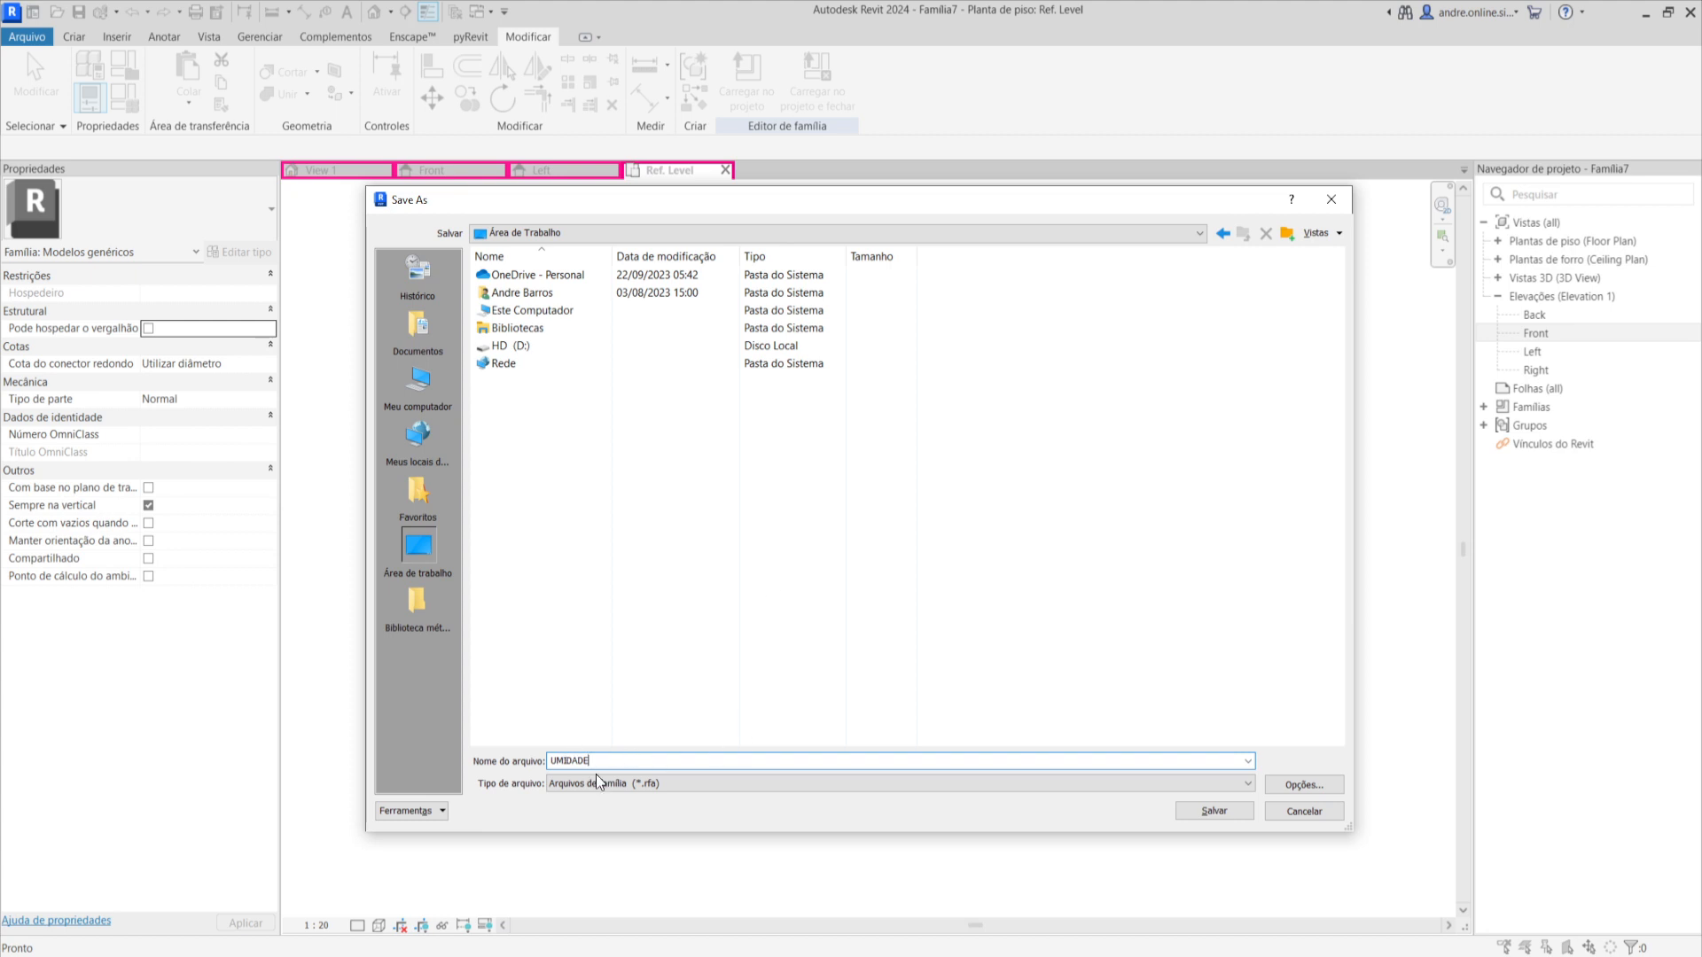
left_click(1207, 811)
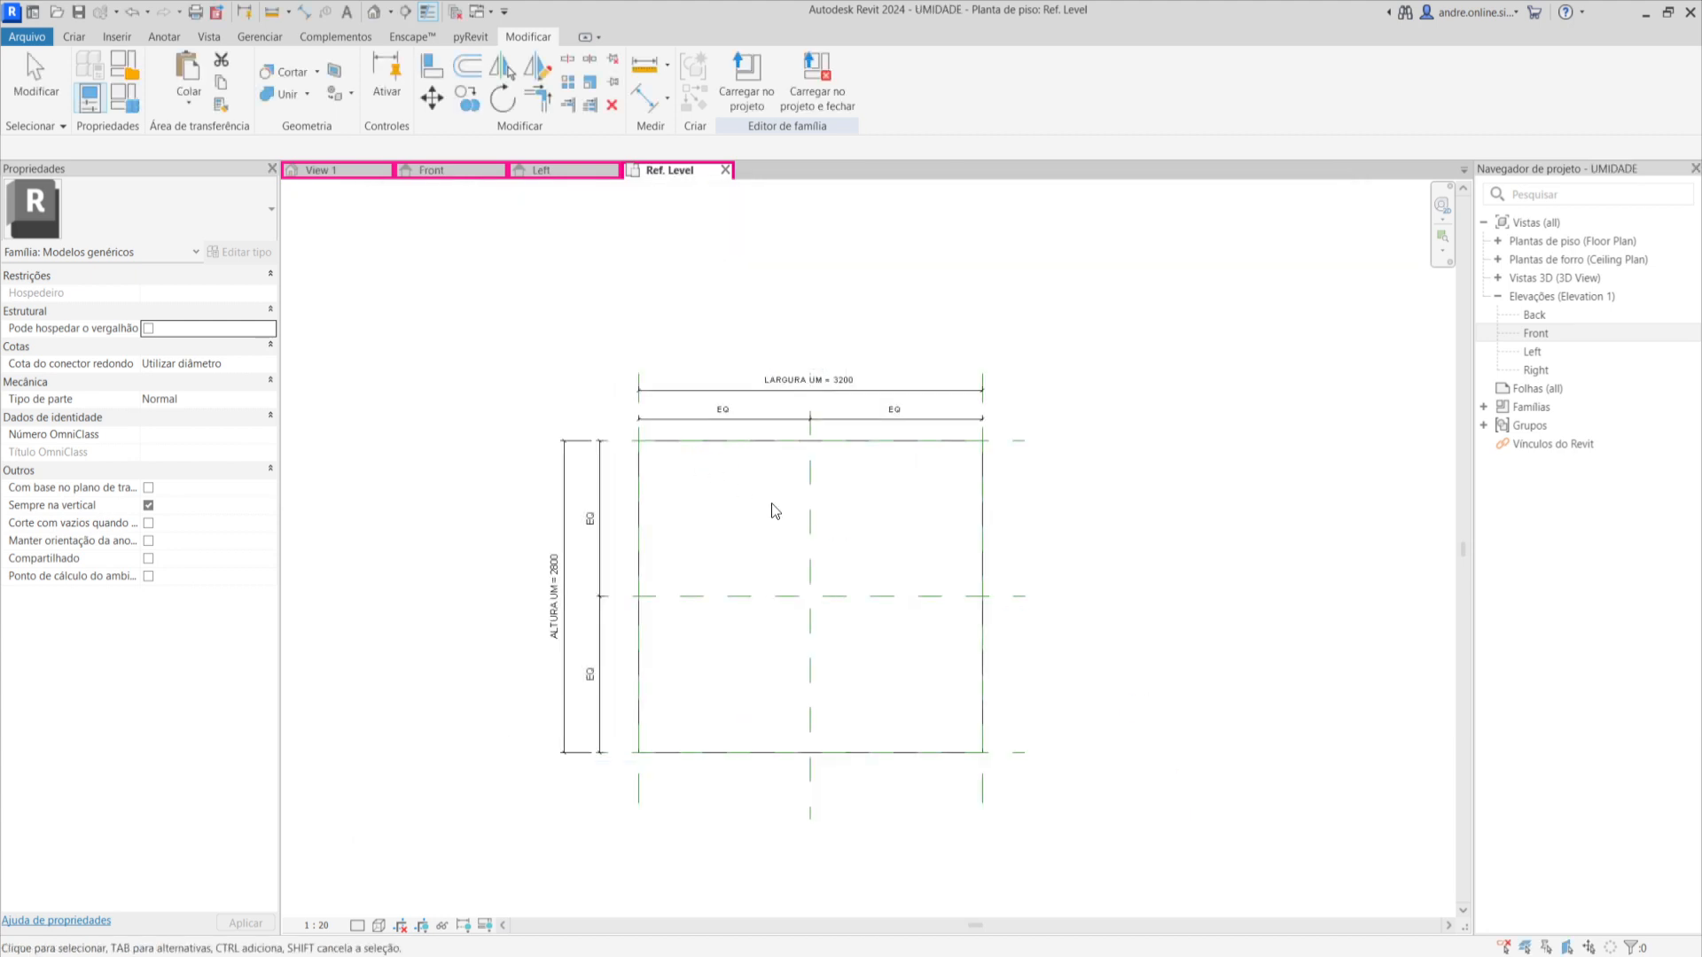
Close the View 1, Front and Left views, keeping only the Ref. Level plan open.
left_click(384, 169)
left_click(384, 169)
left_click(384, 170)
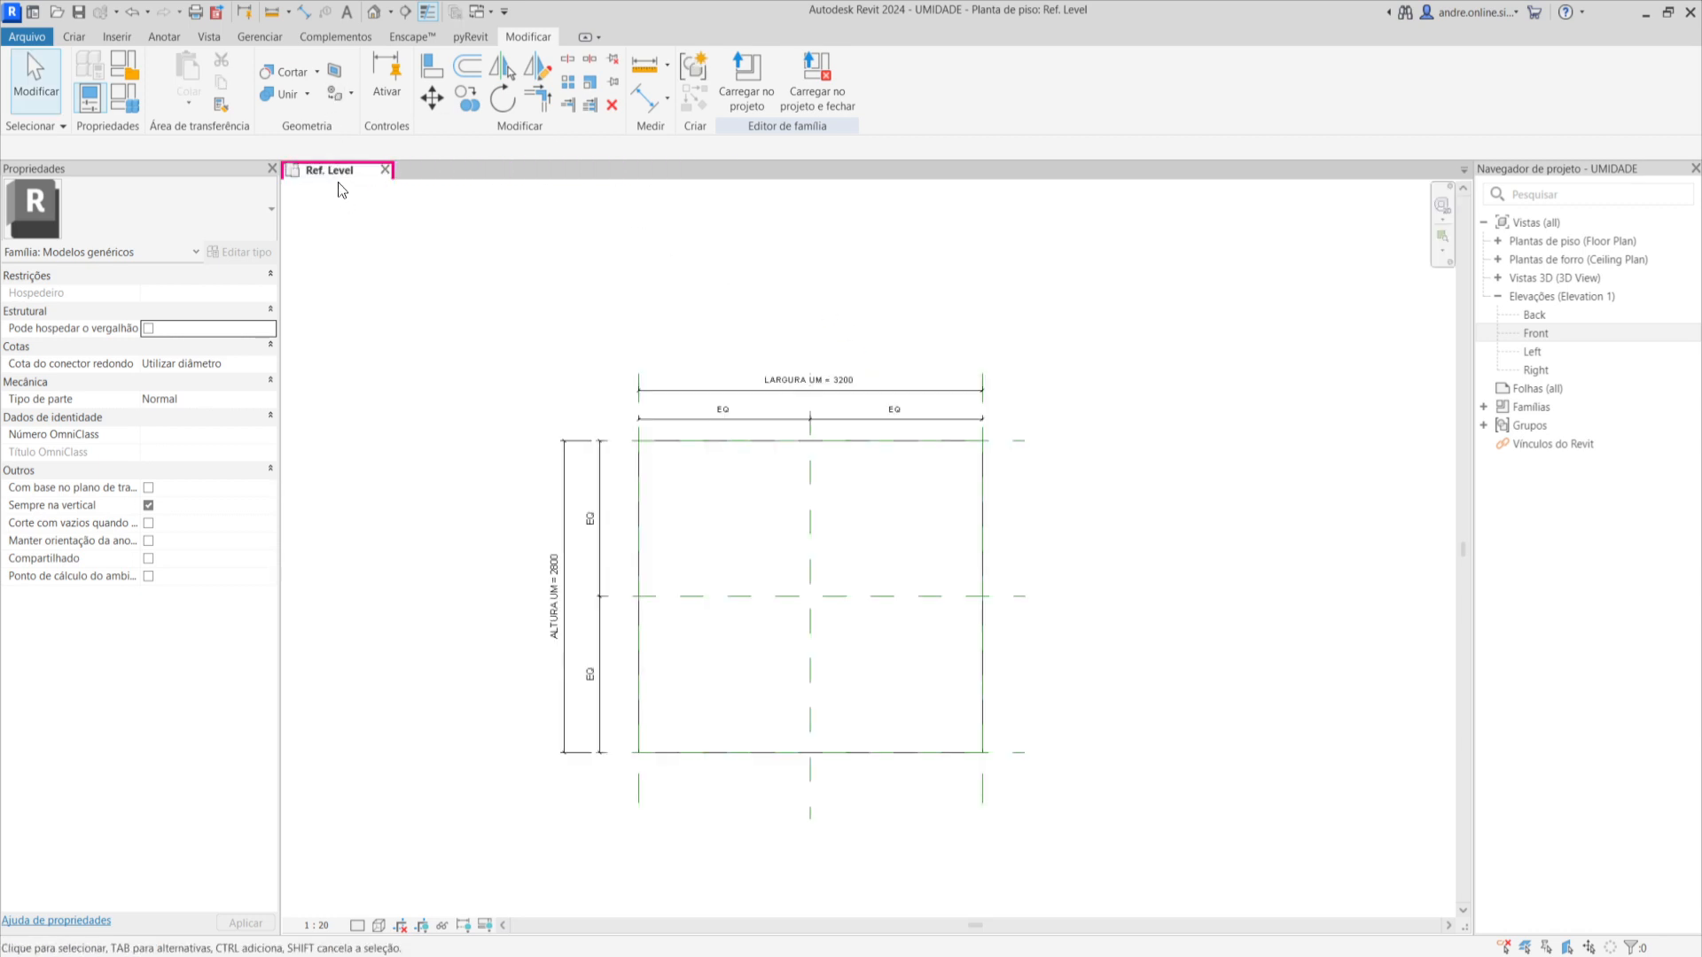
Create a new family from the English template Metric Generic Model face based.rft.
left_click(27, 36)
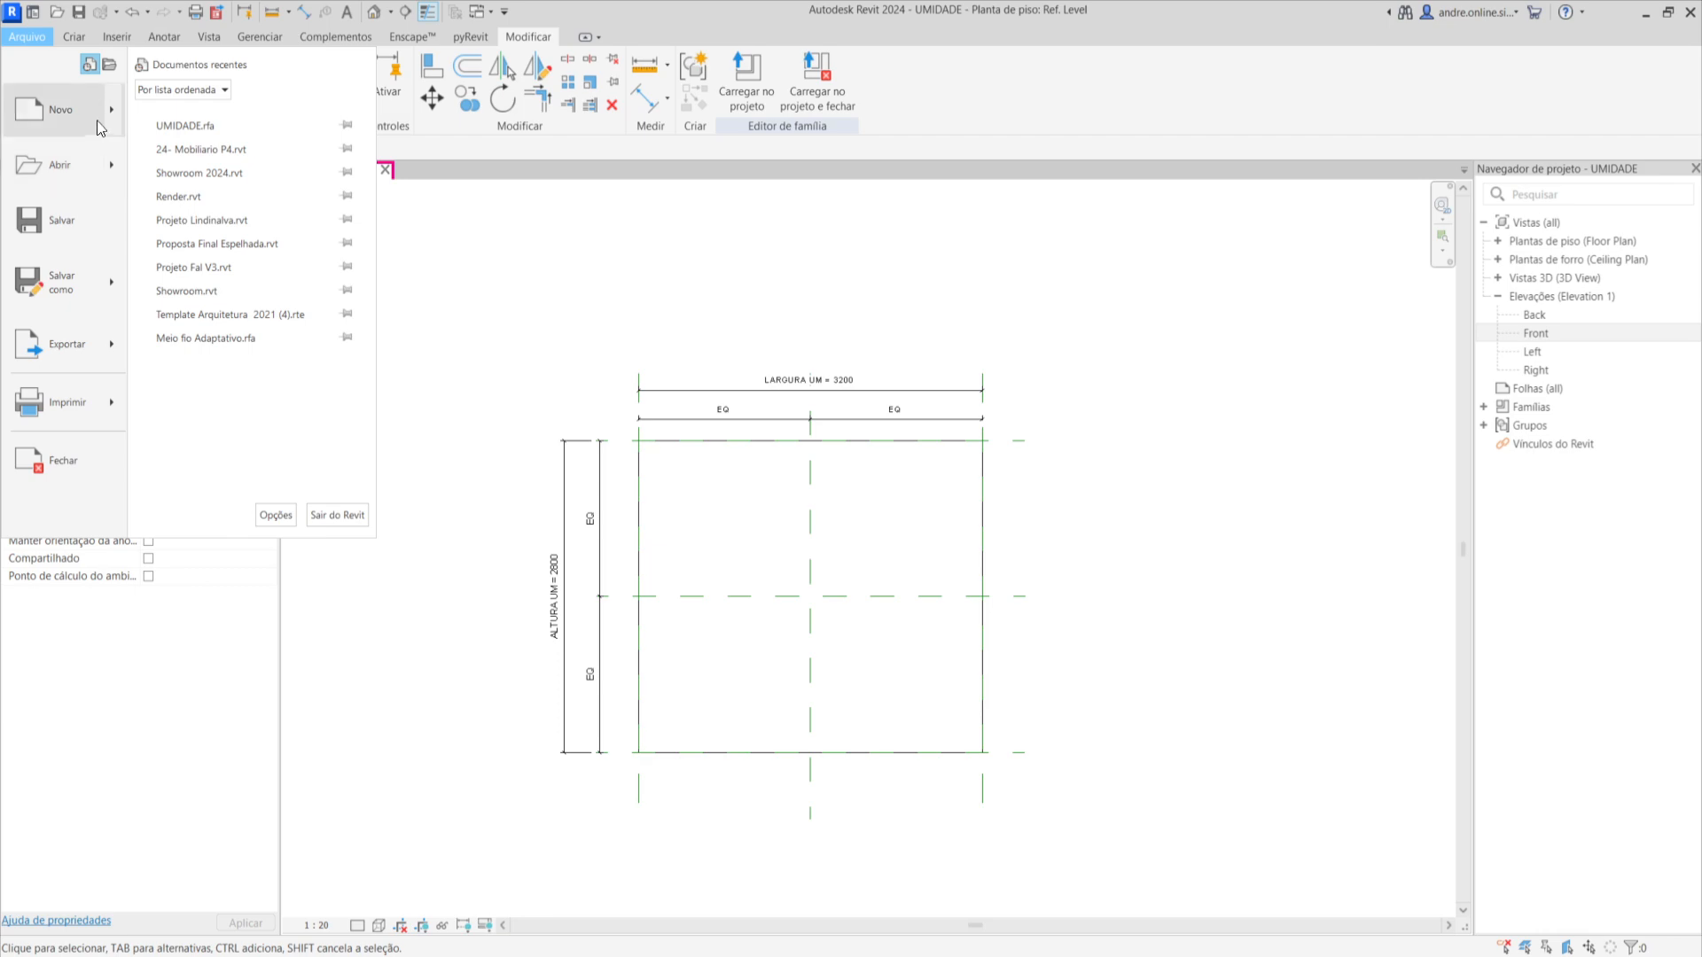
mouse_move(116, 128)
left_click(214, 162)
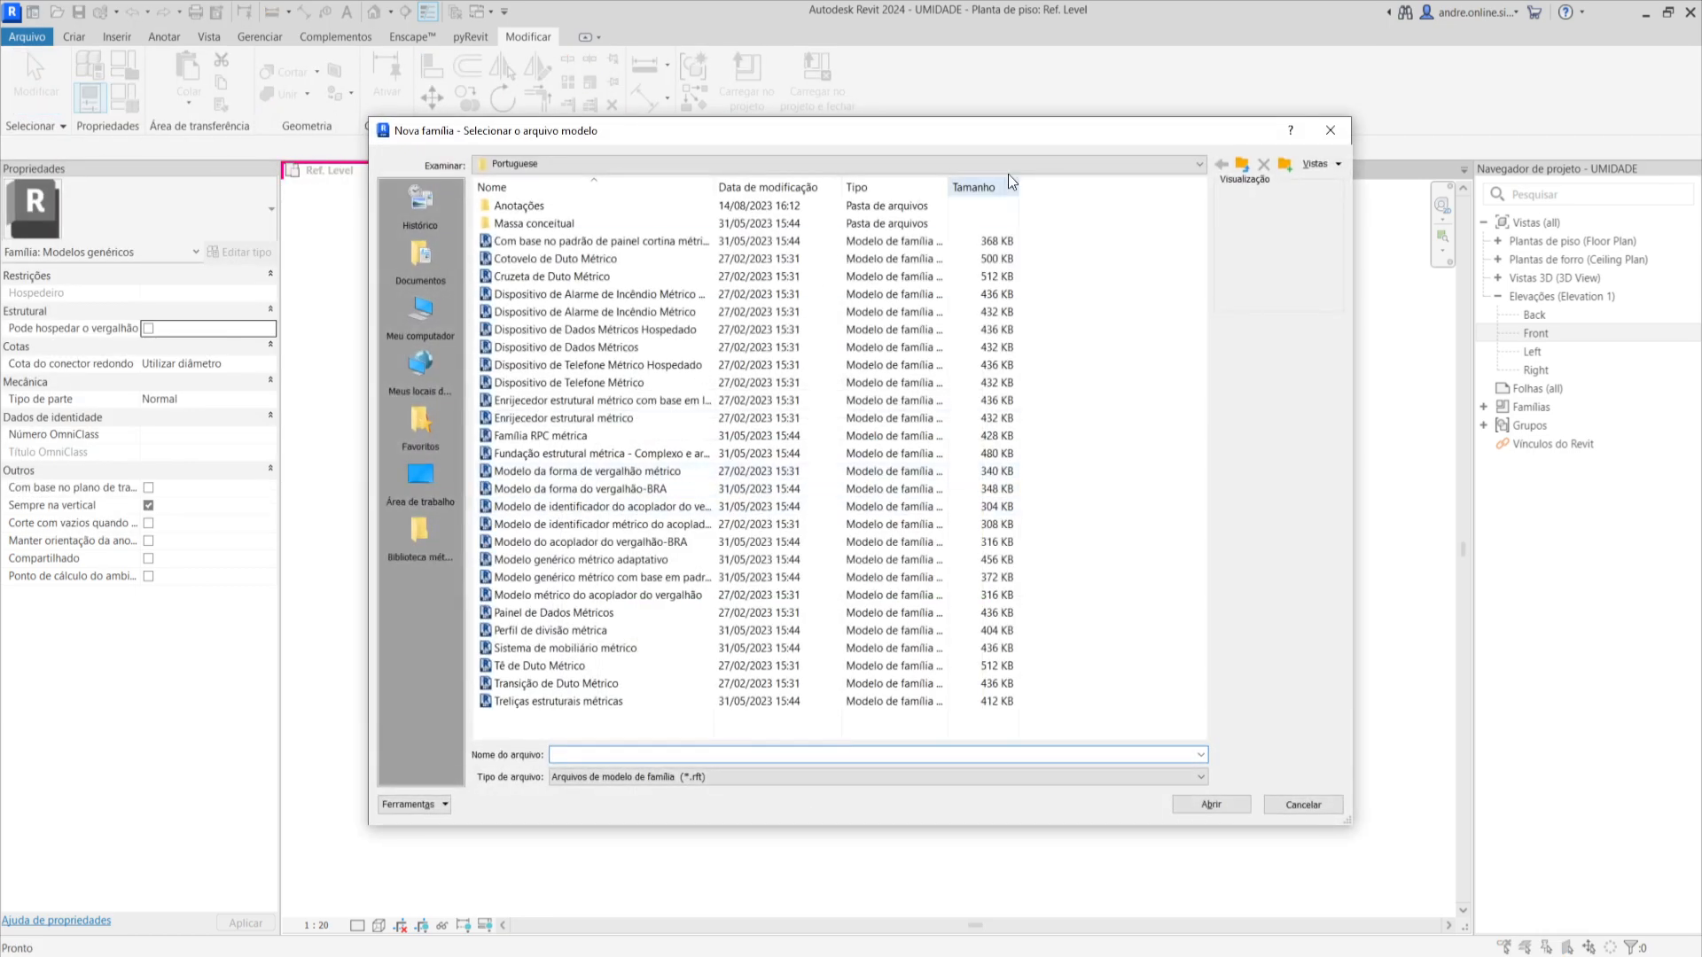
left_click(1242, 164)
double_click(519, 242)
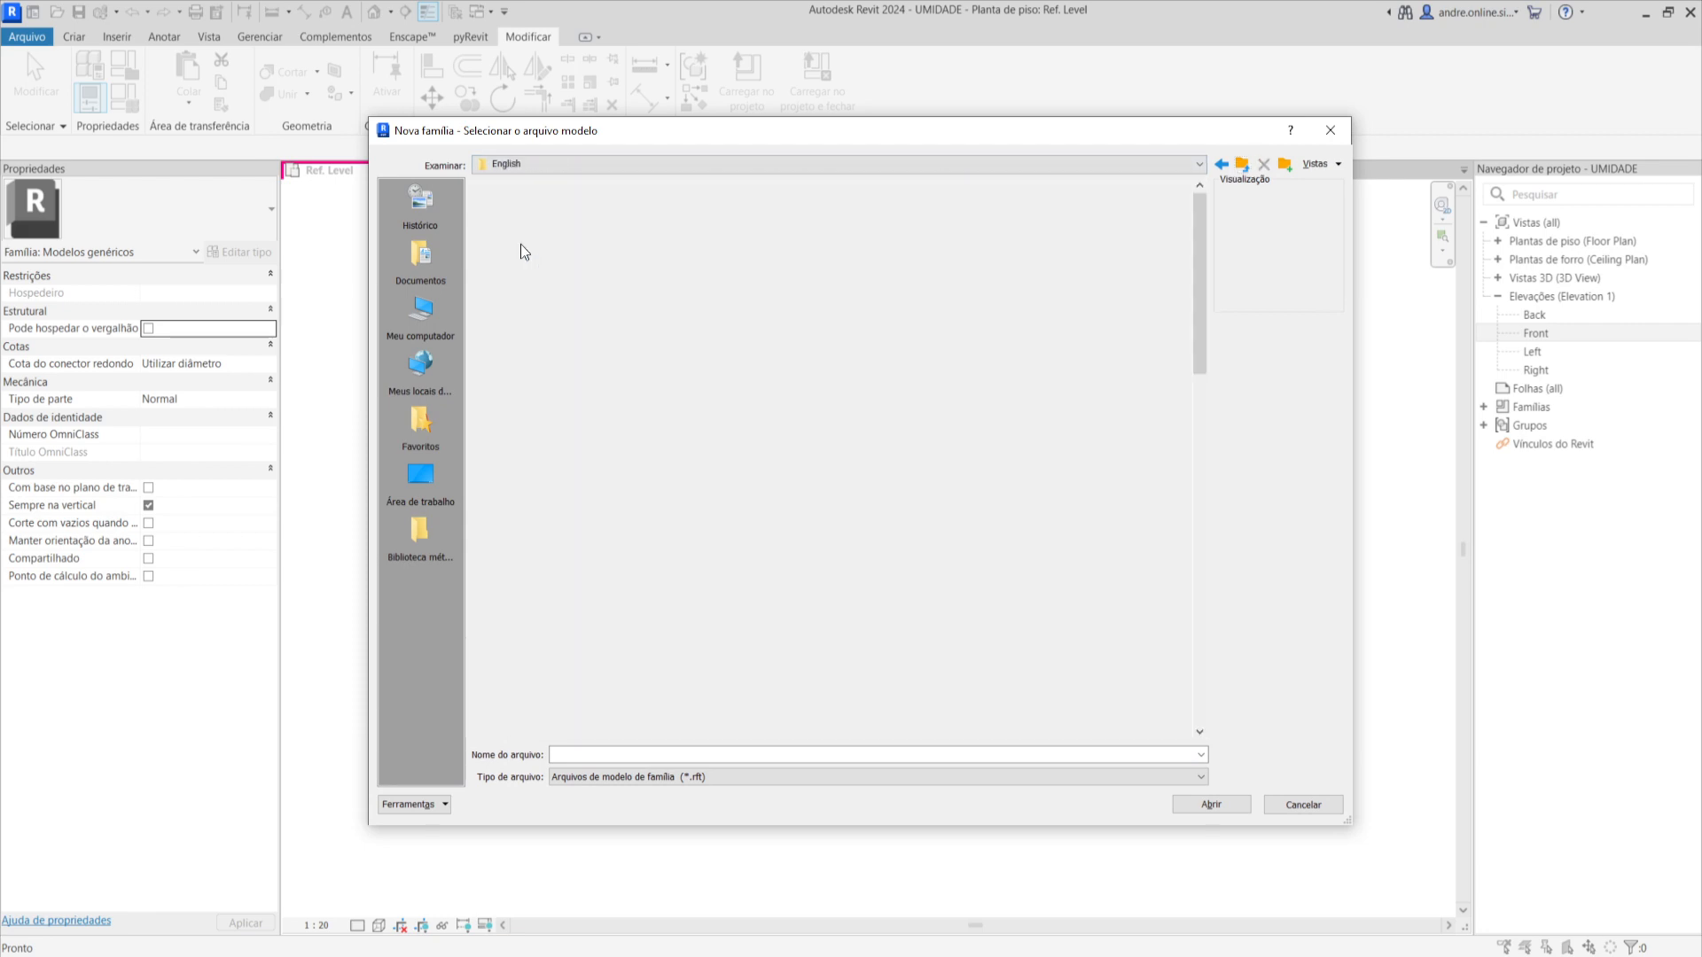
scroll(549, 585, "down", 7)
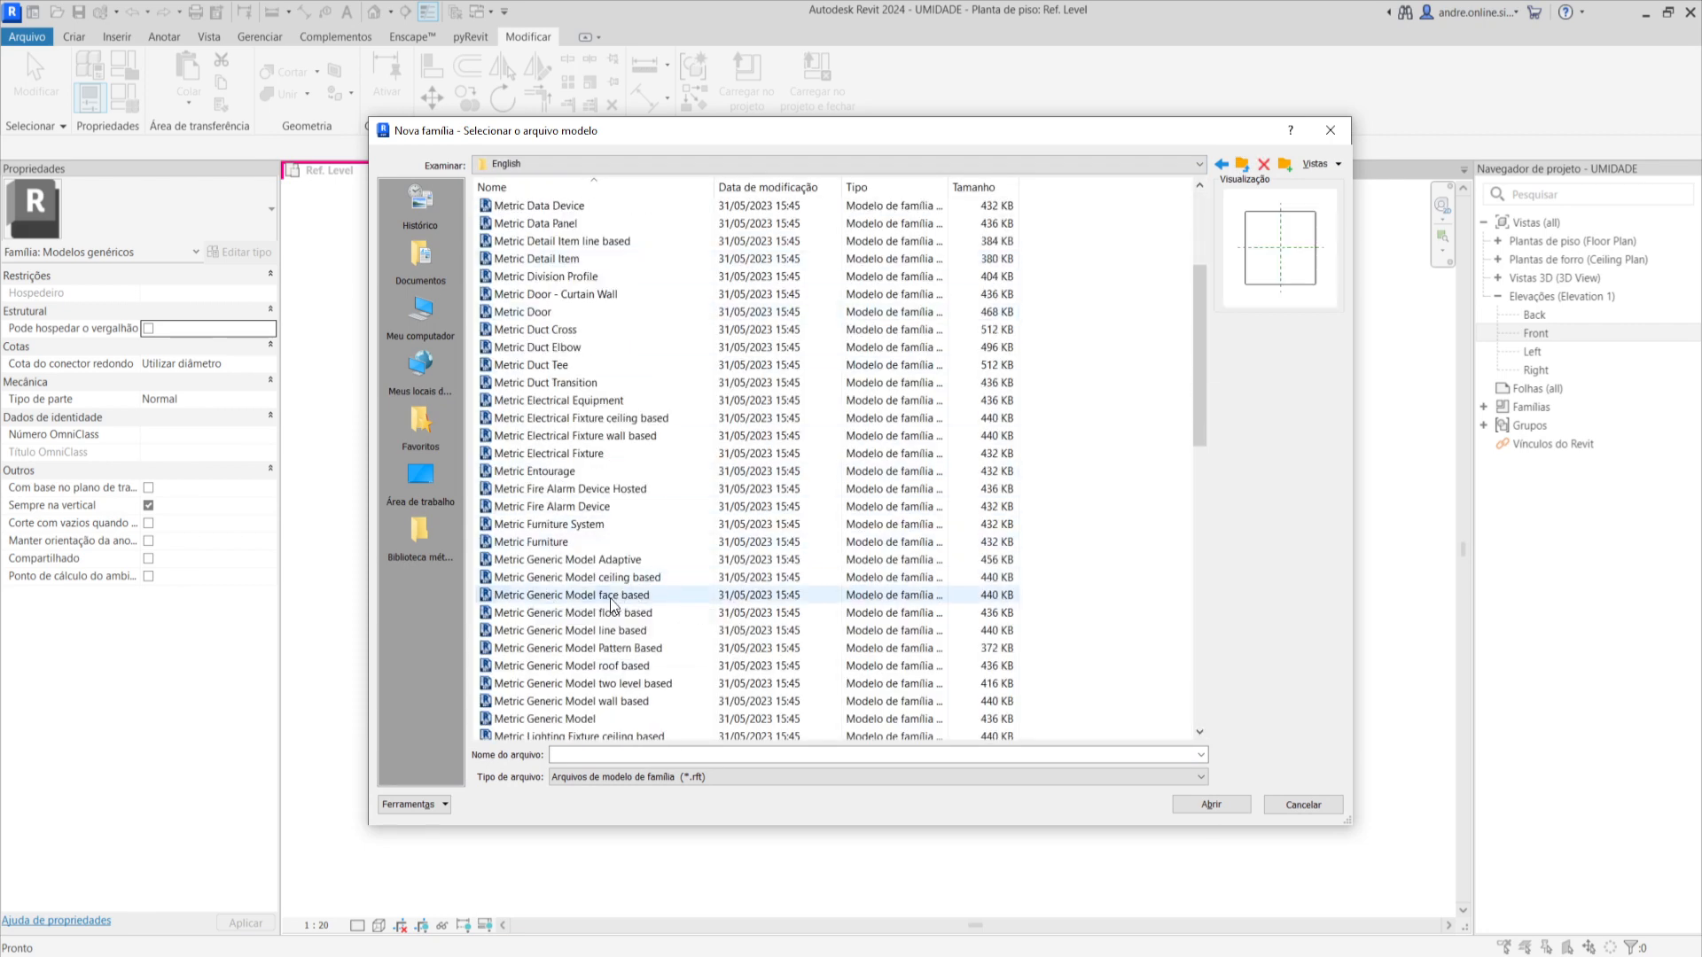
left_click(614, 599)
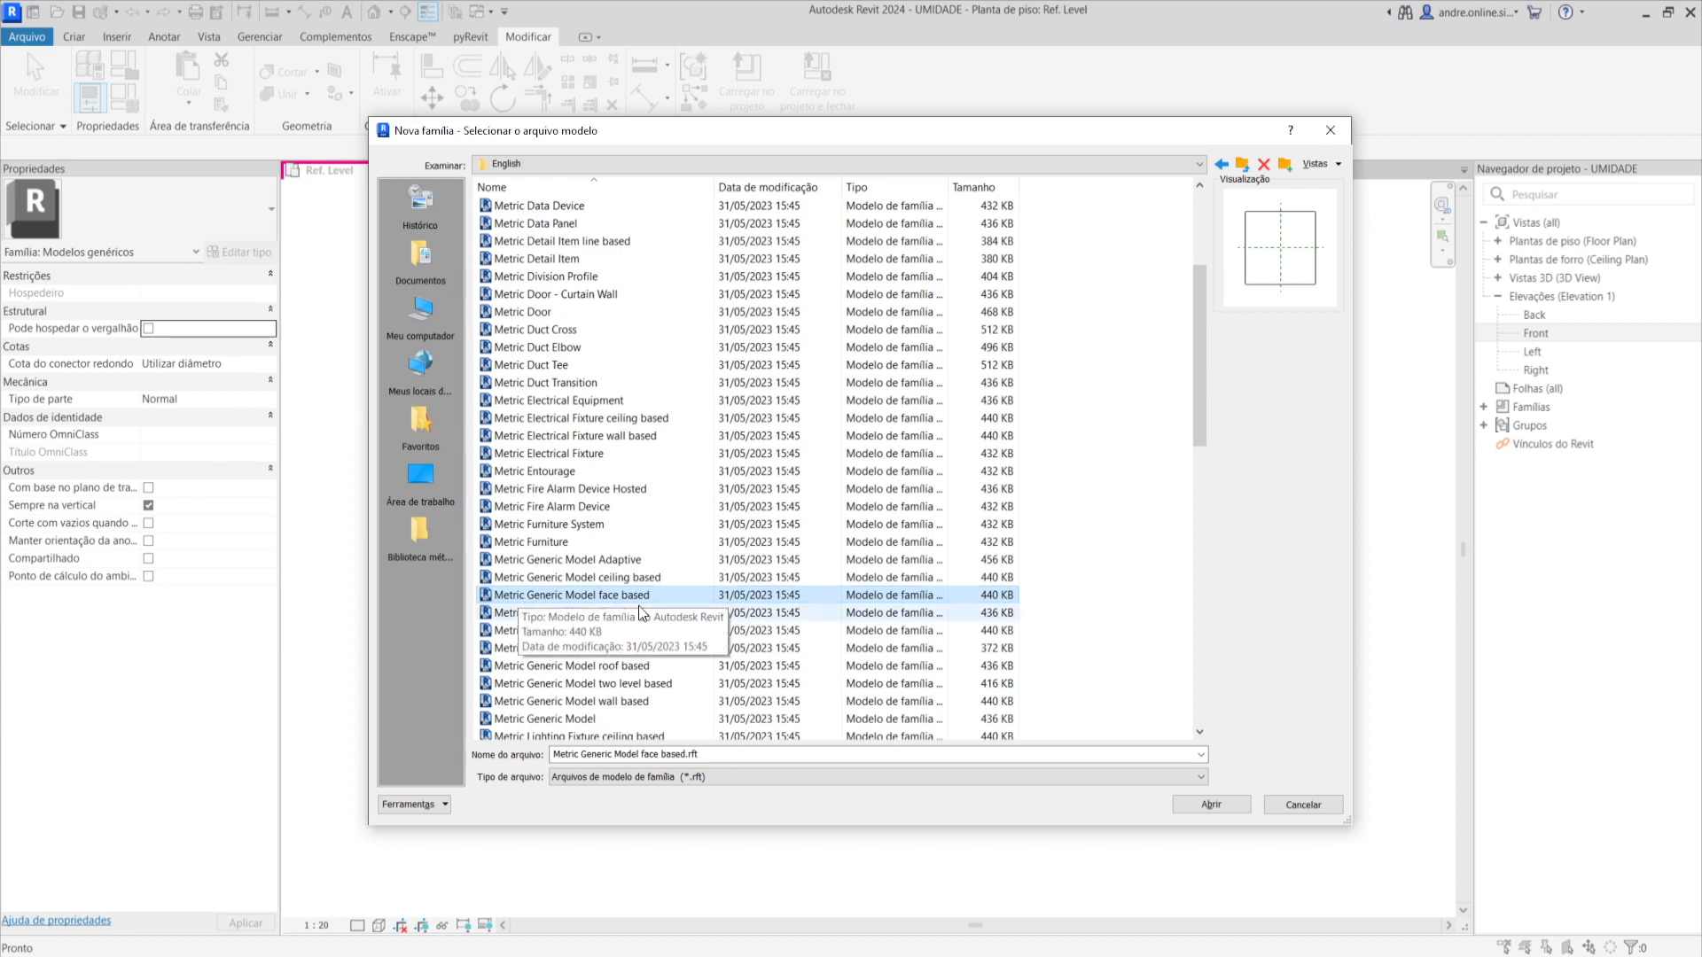
left_click(1211, 806)
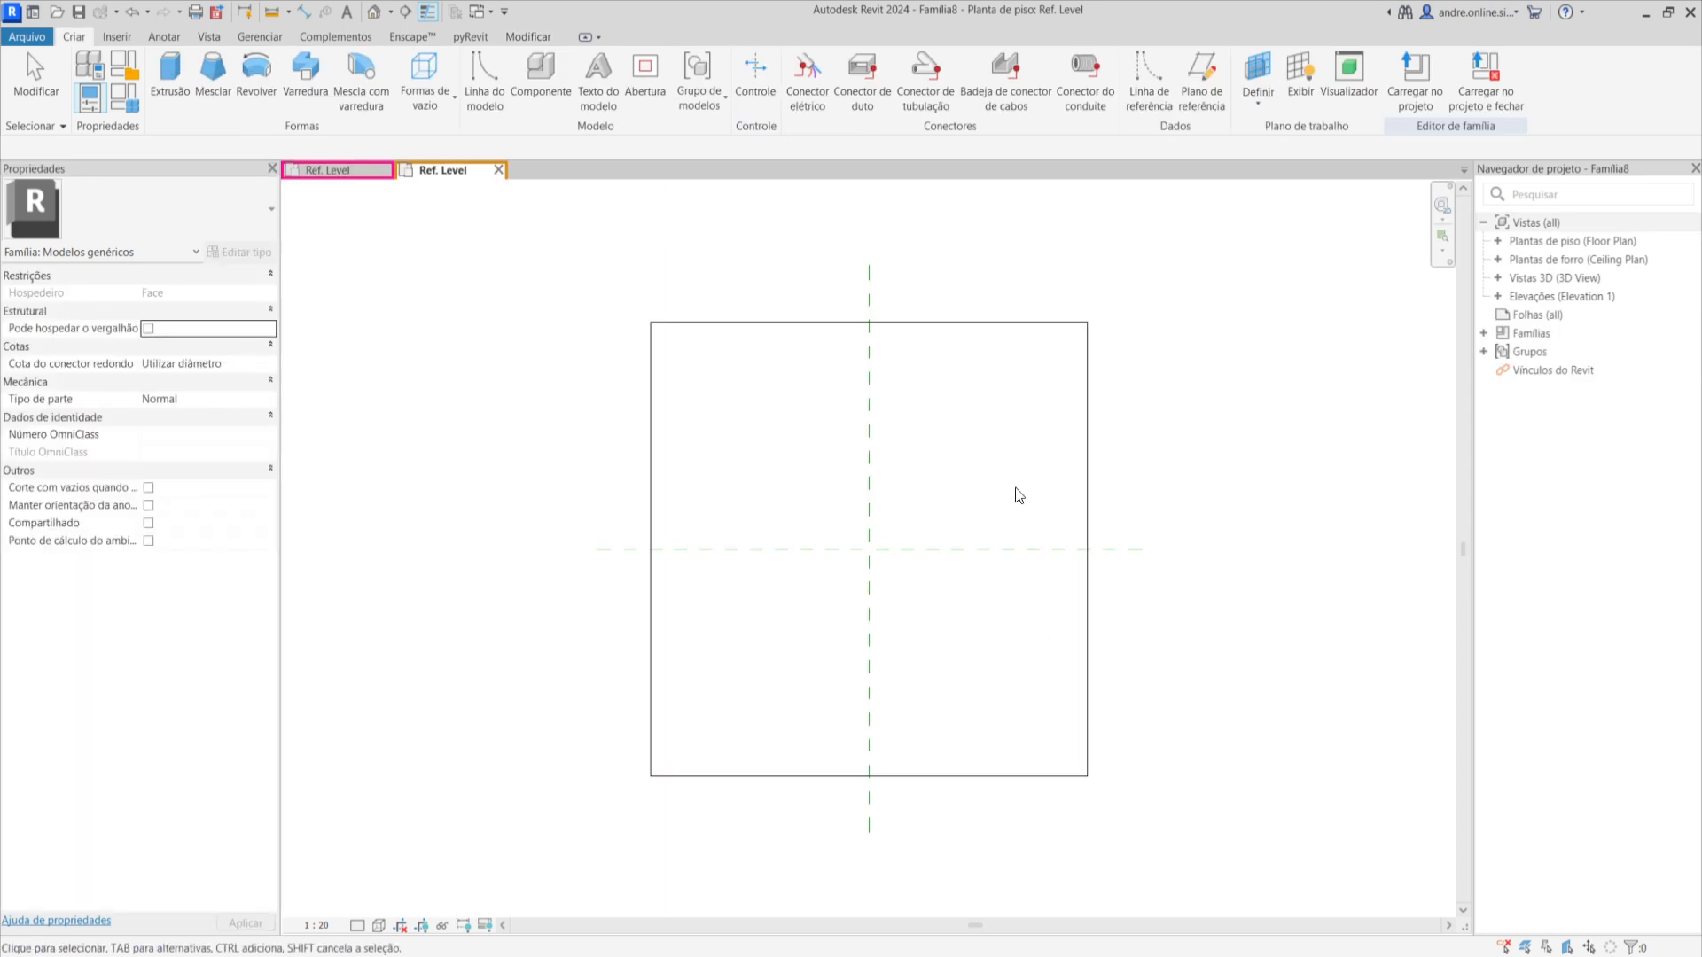
Load the UMIDADE family into the new face-based family and place one instance at the intersection of the reference planes.
left_click(332, 173)
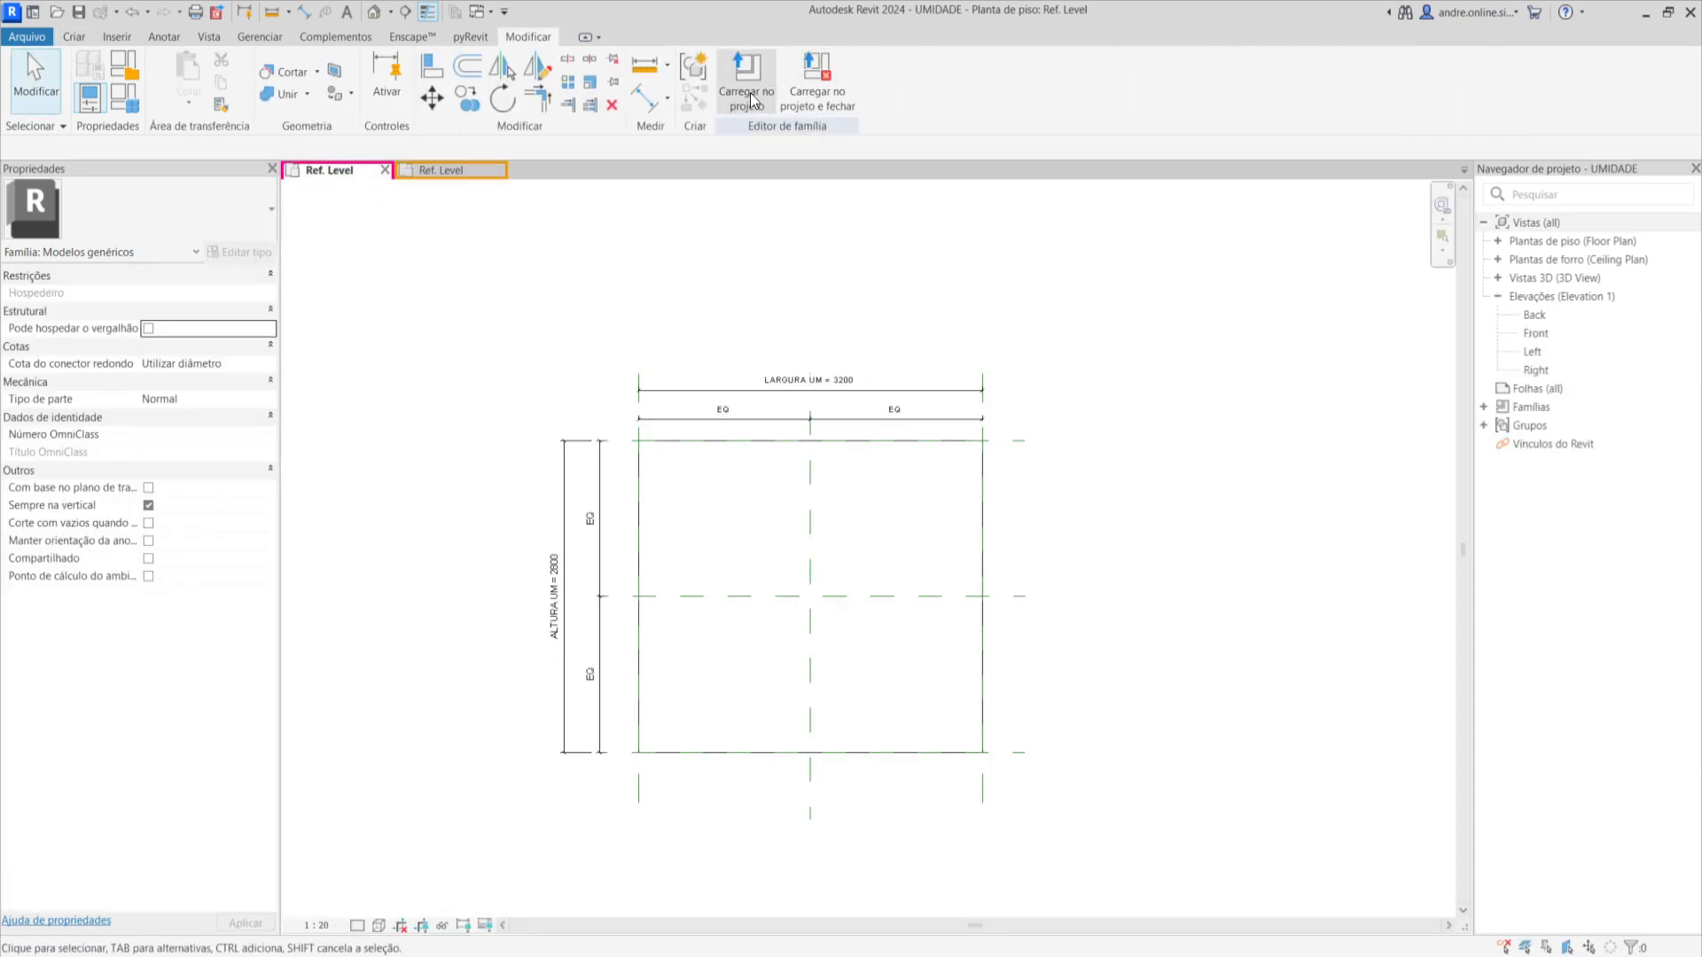
left_click(747, 96)
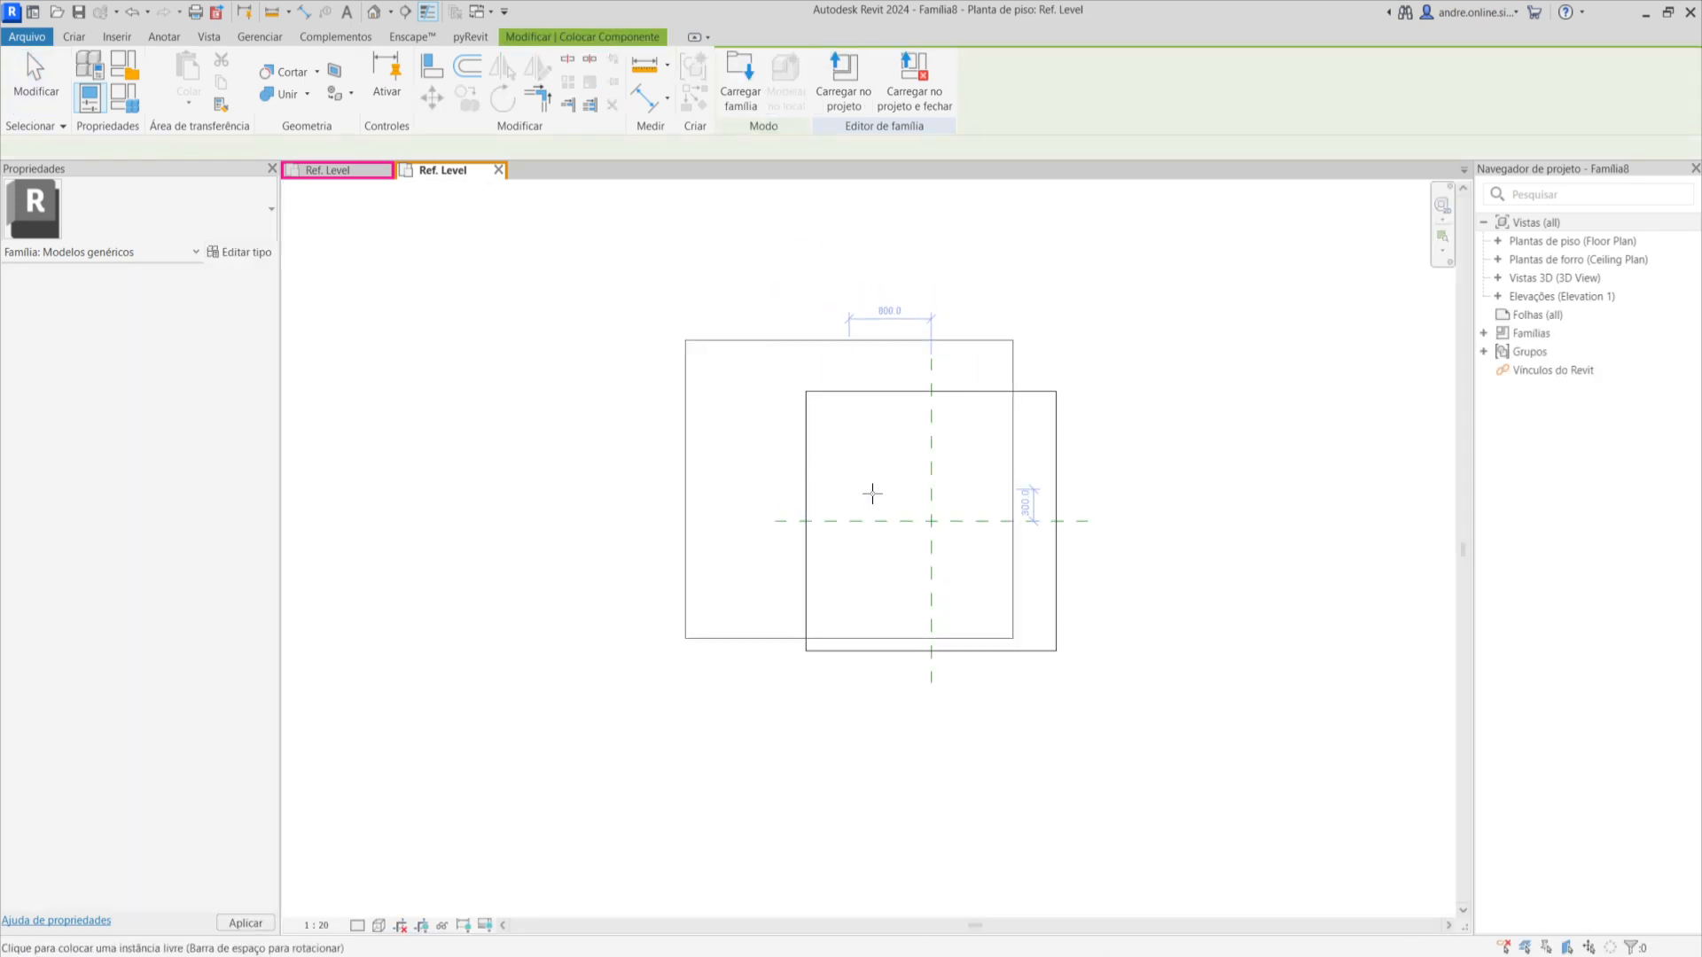
left_click(932, 522)
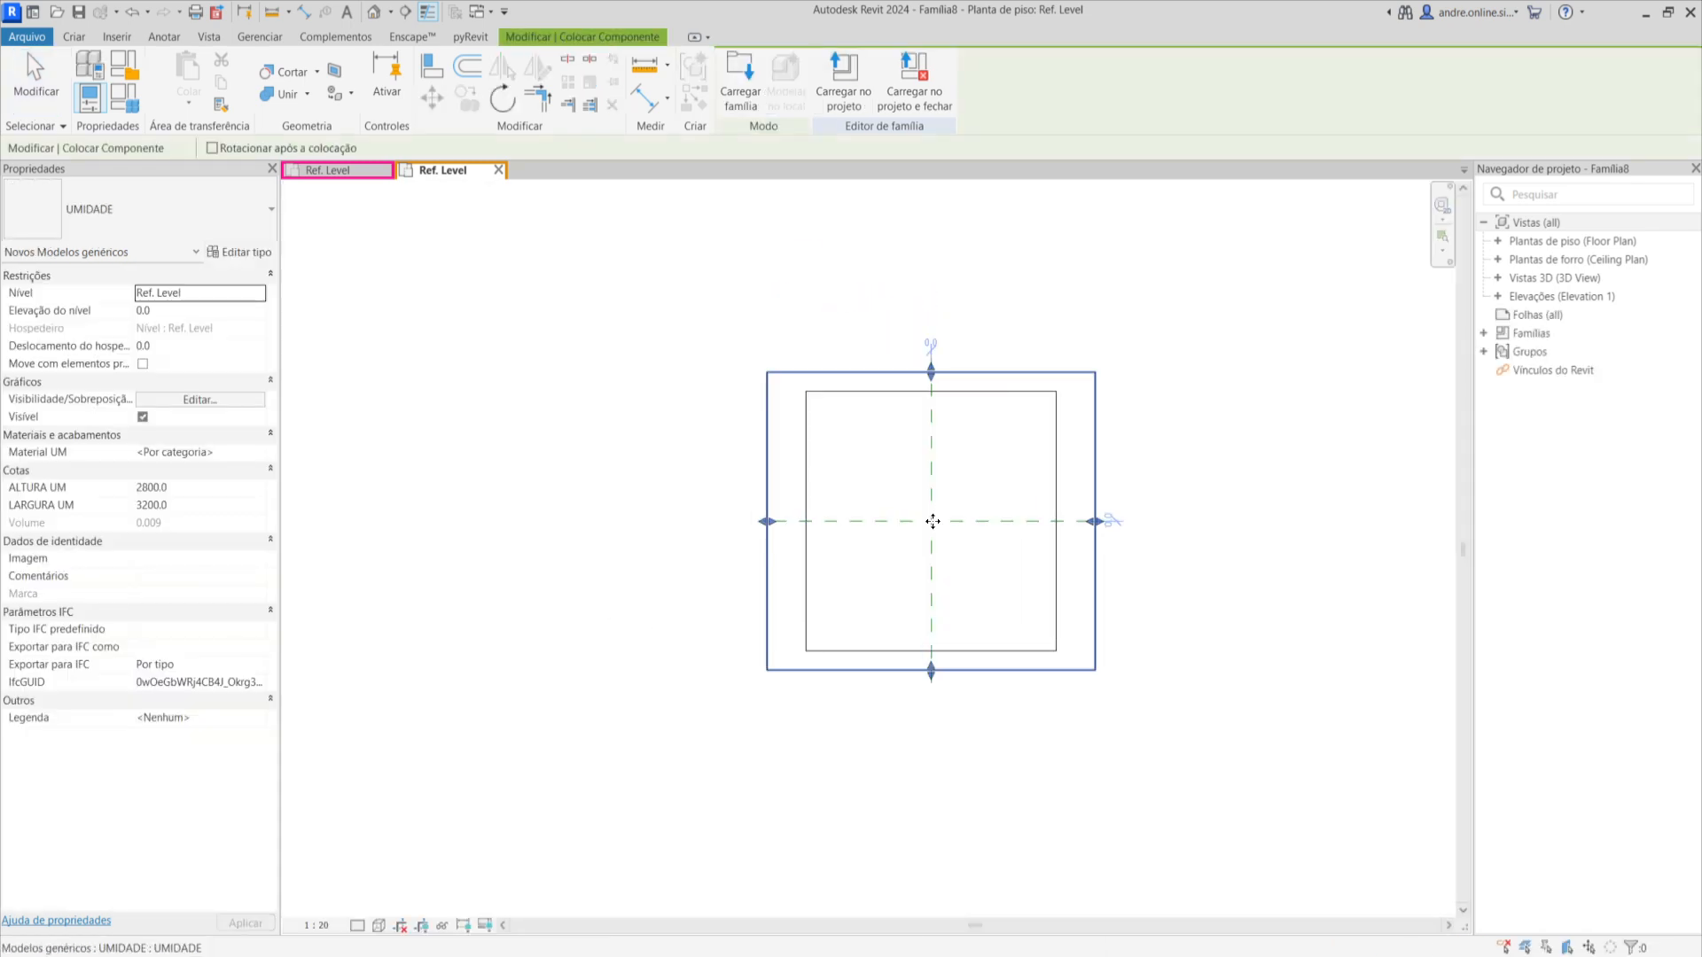
scroll(931, 521, "up", 2)
key("Escape")
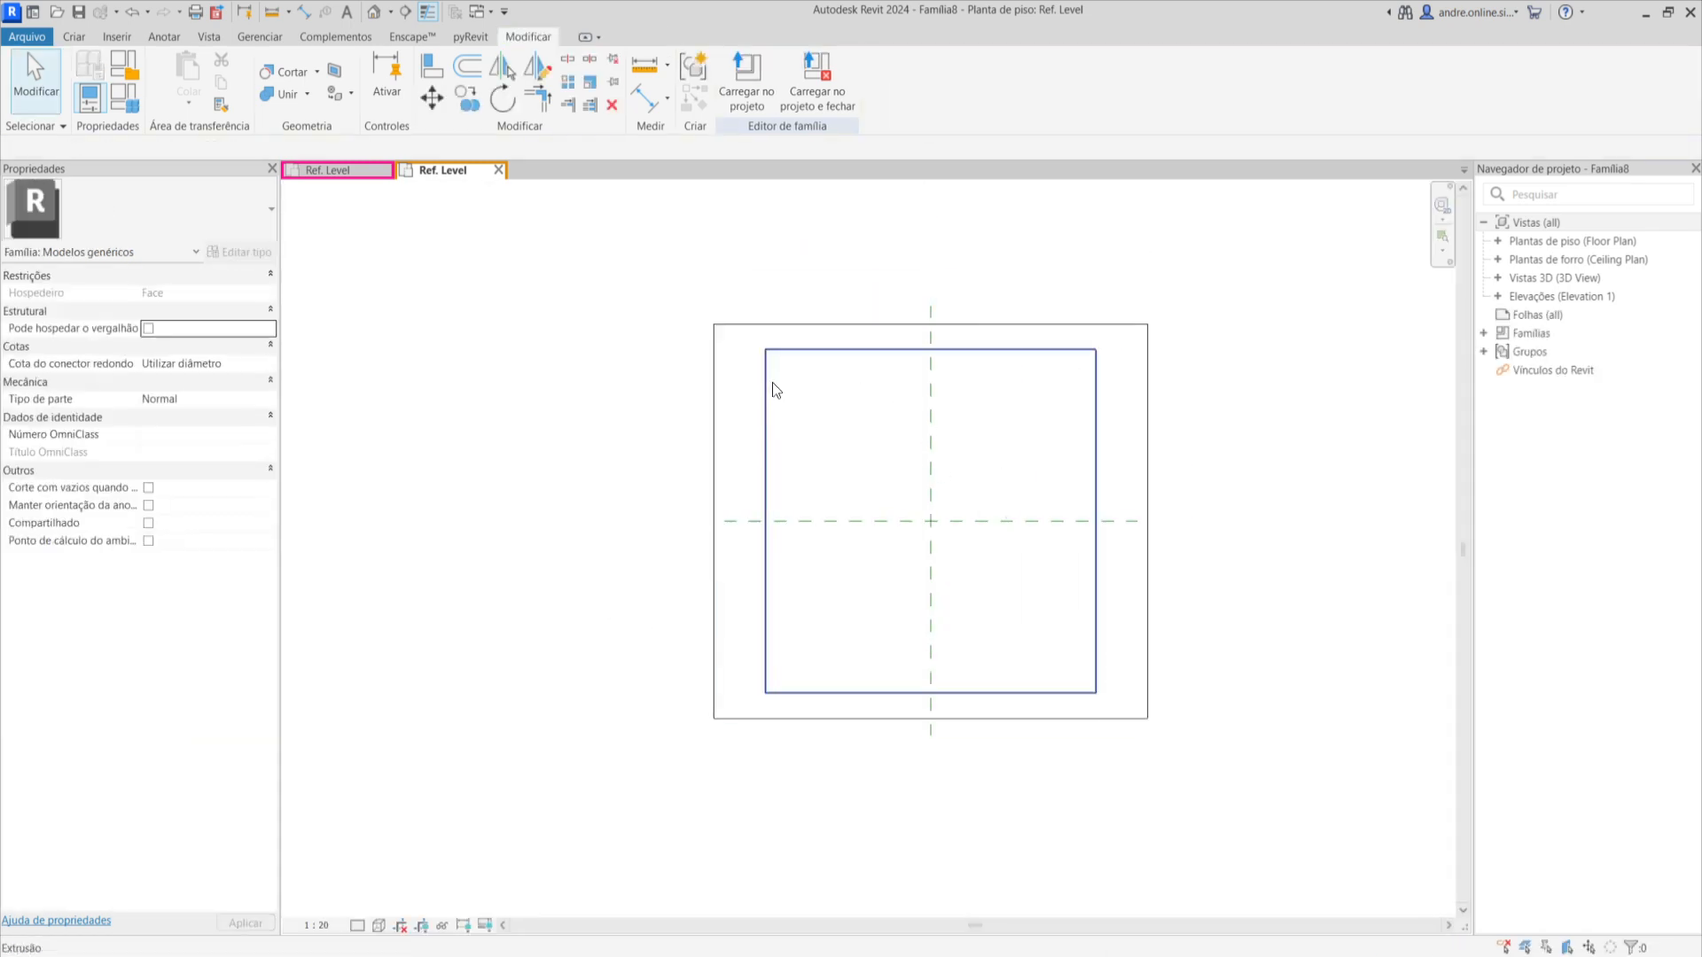
left_click(769, 381)
key("Escape")
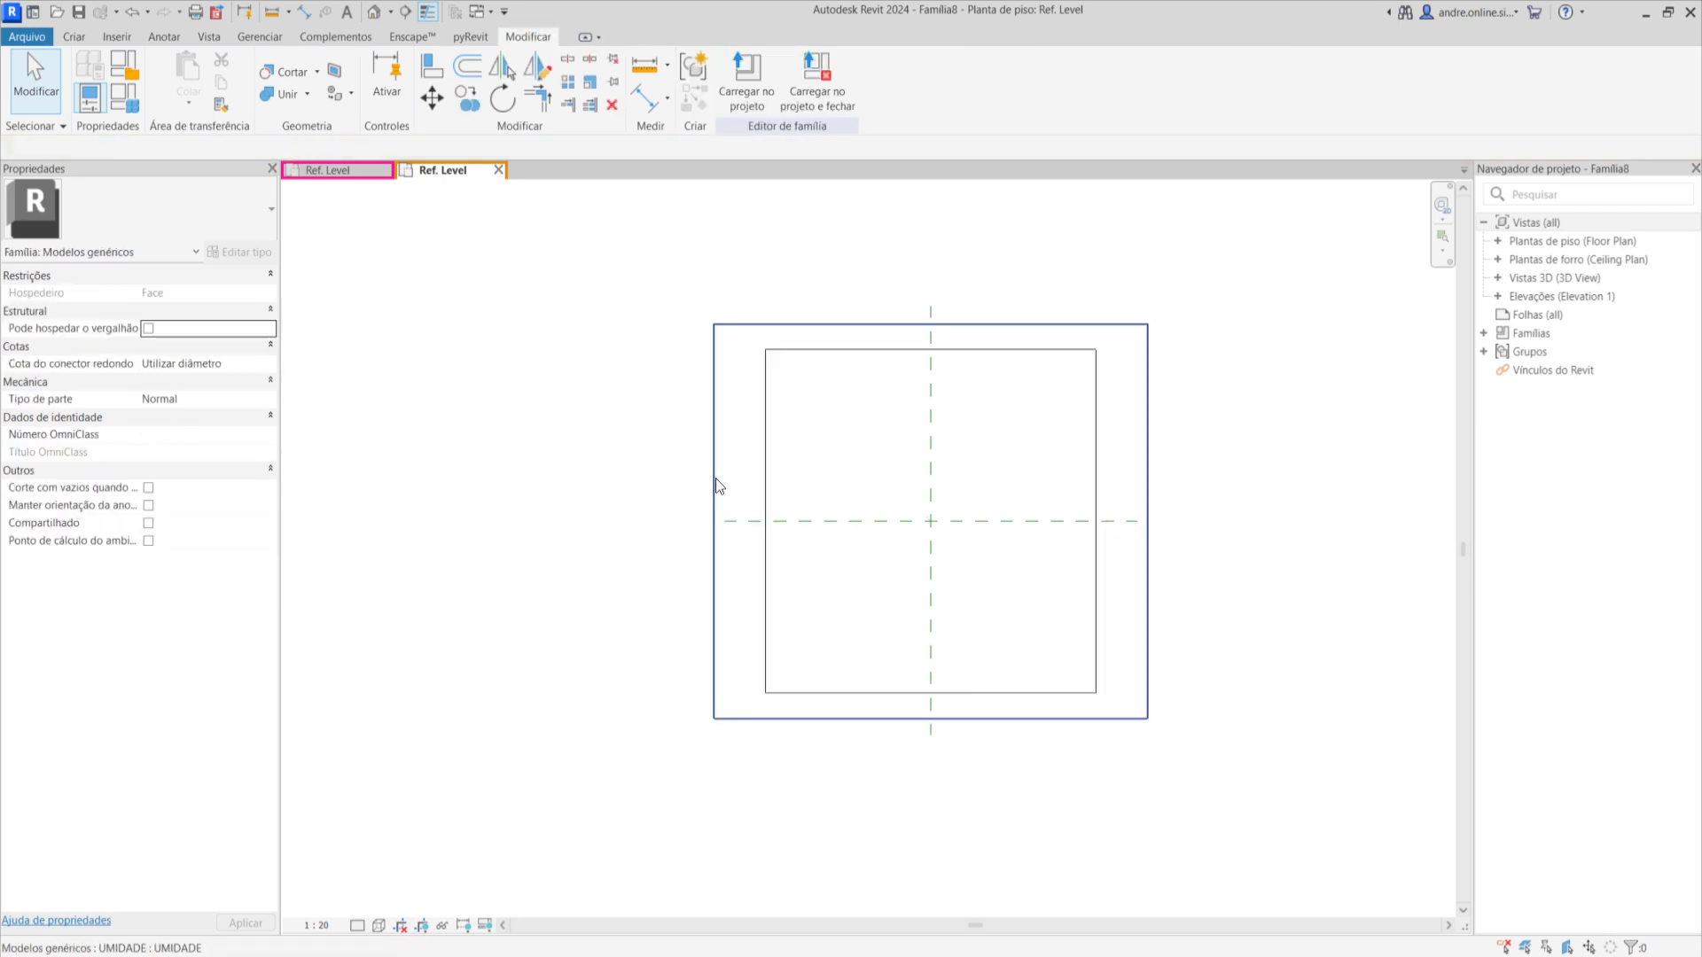
Associate the UMIDADE instance's ALTURA UM with a new family parameter using the shared parameter ALTURA UM, as an instance parameter under Cotas.
left_click(716, 480)
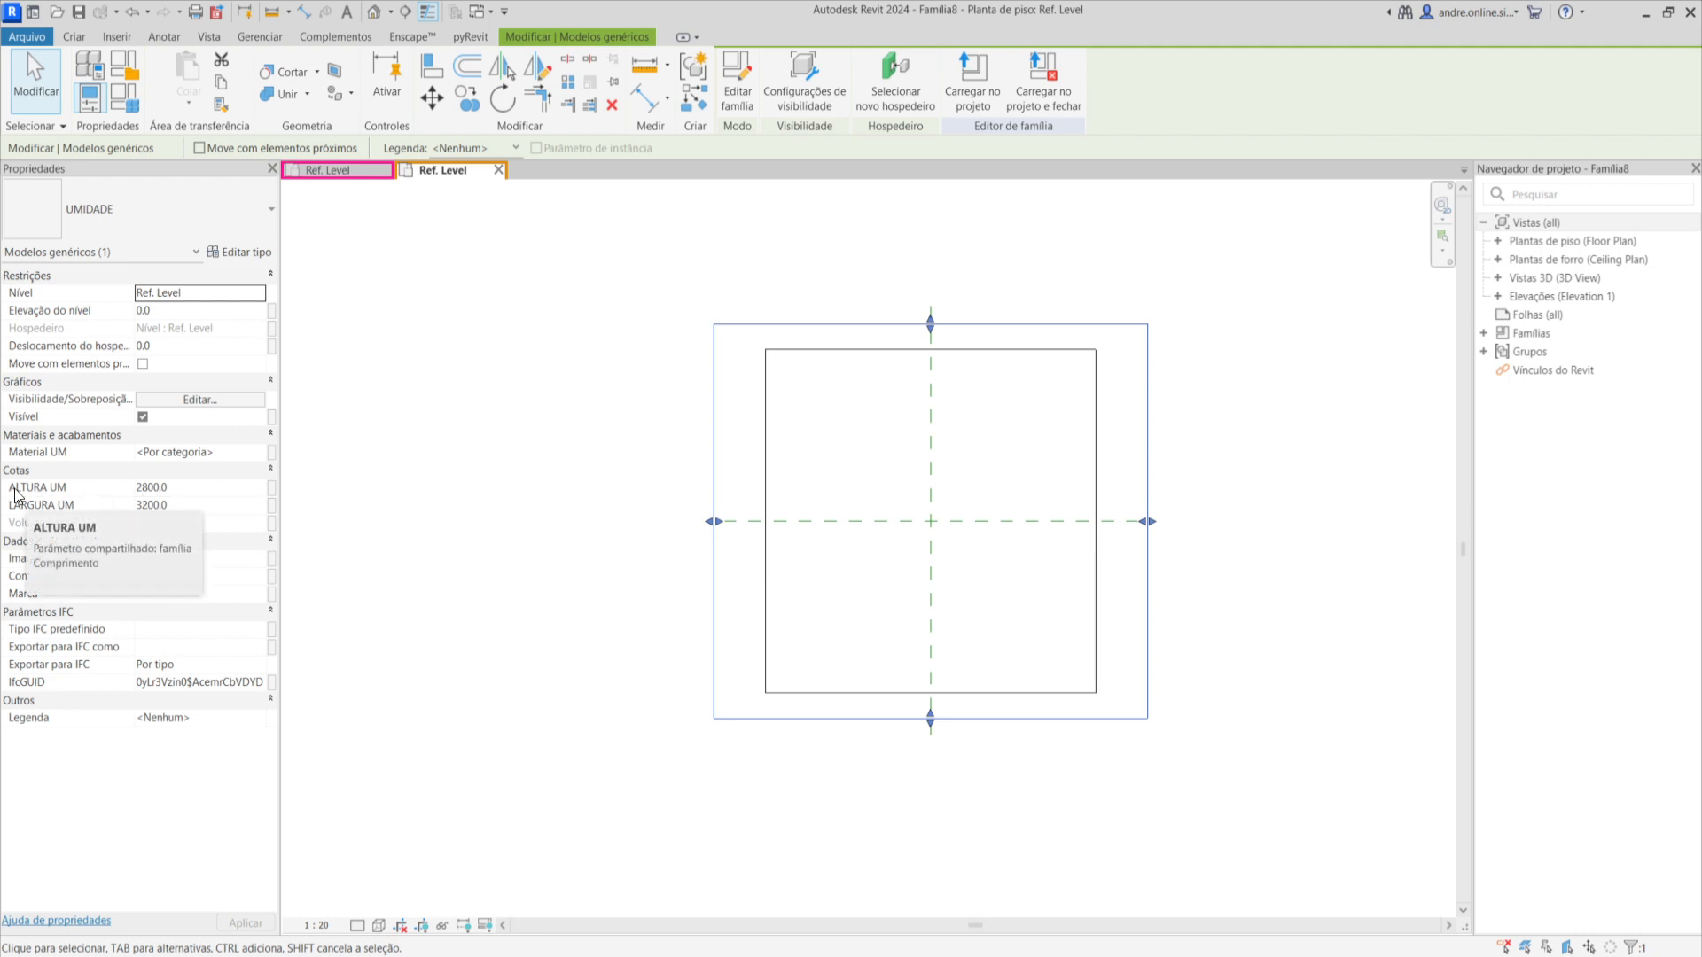
left_click(271, 487)
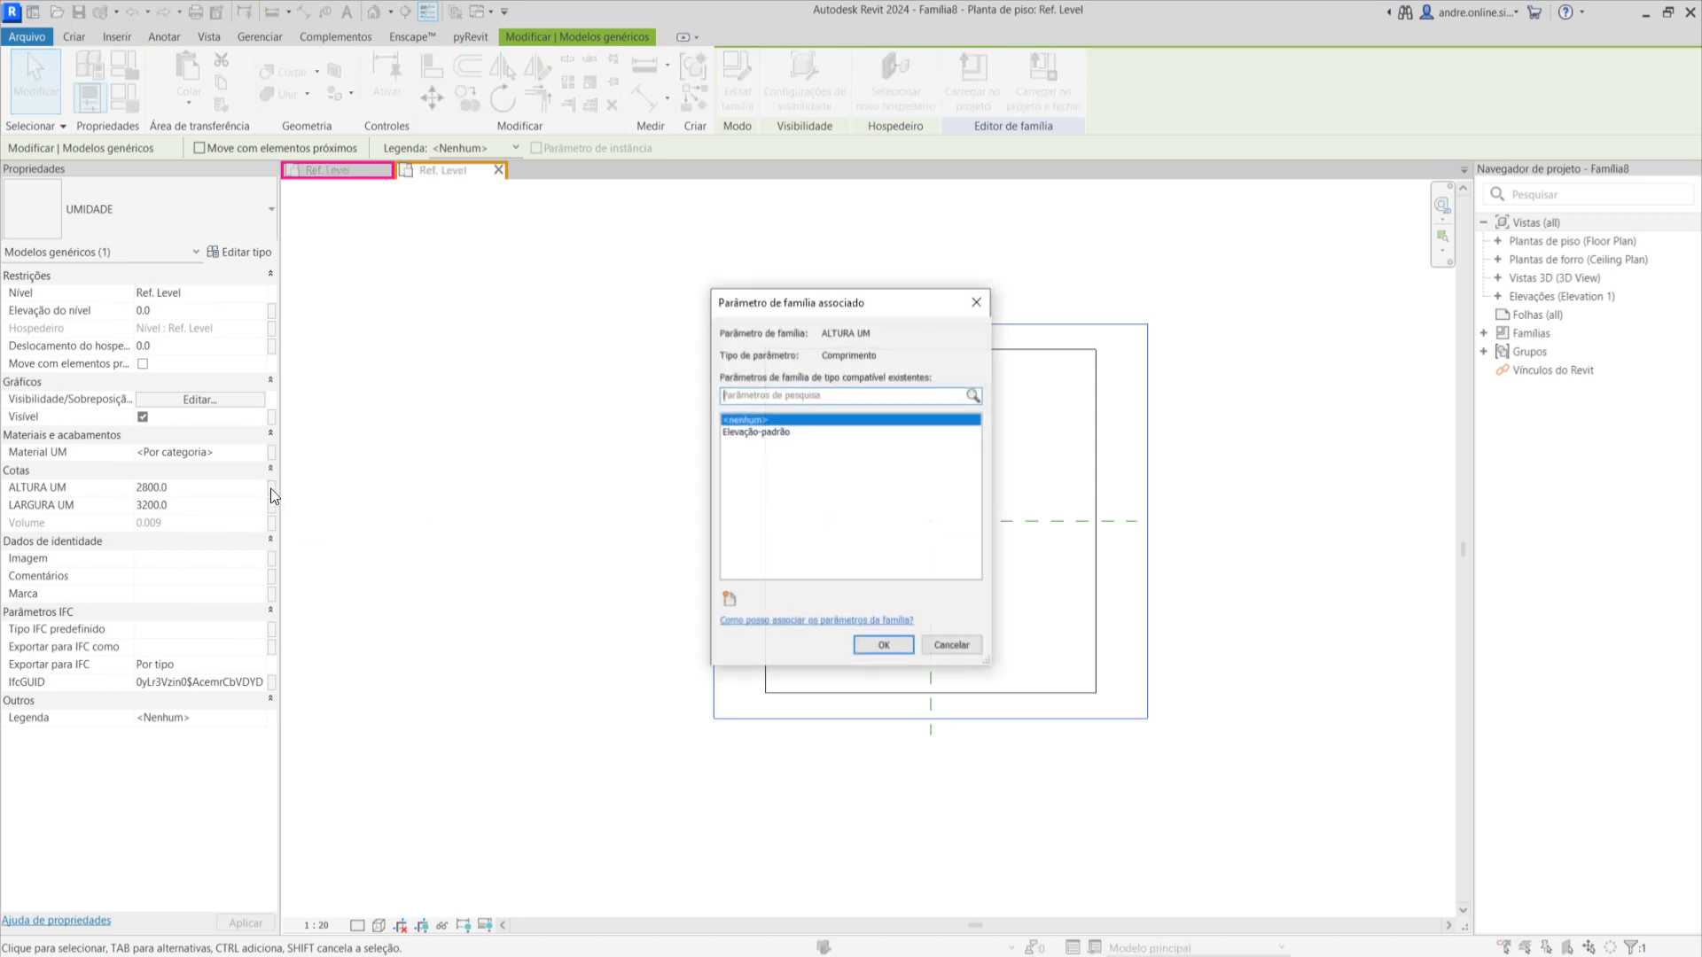
left_click(729, 600)
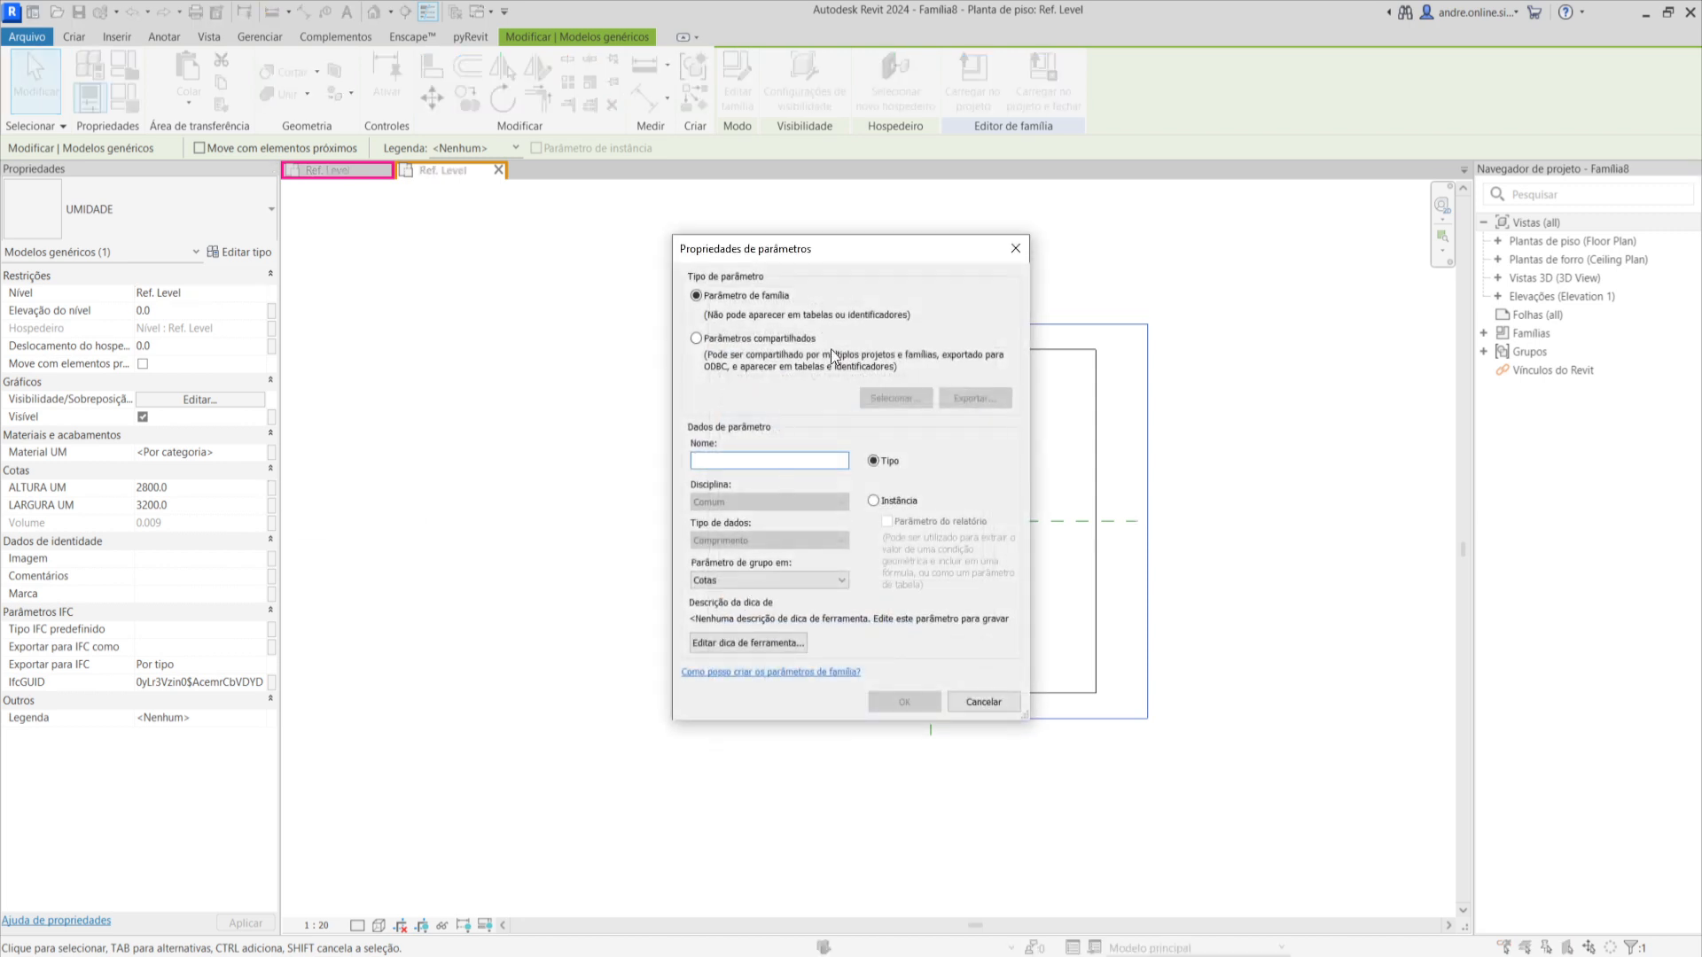
left_click(719, 341)
left_click(895, 397)
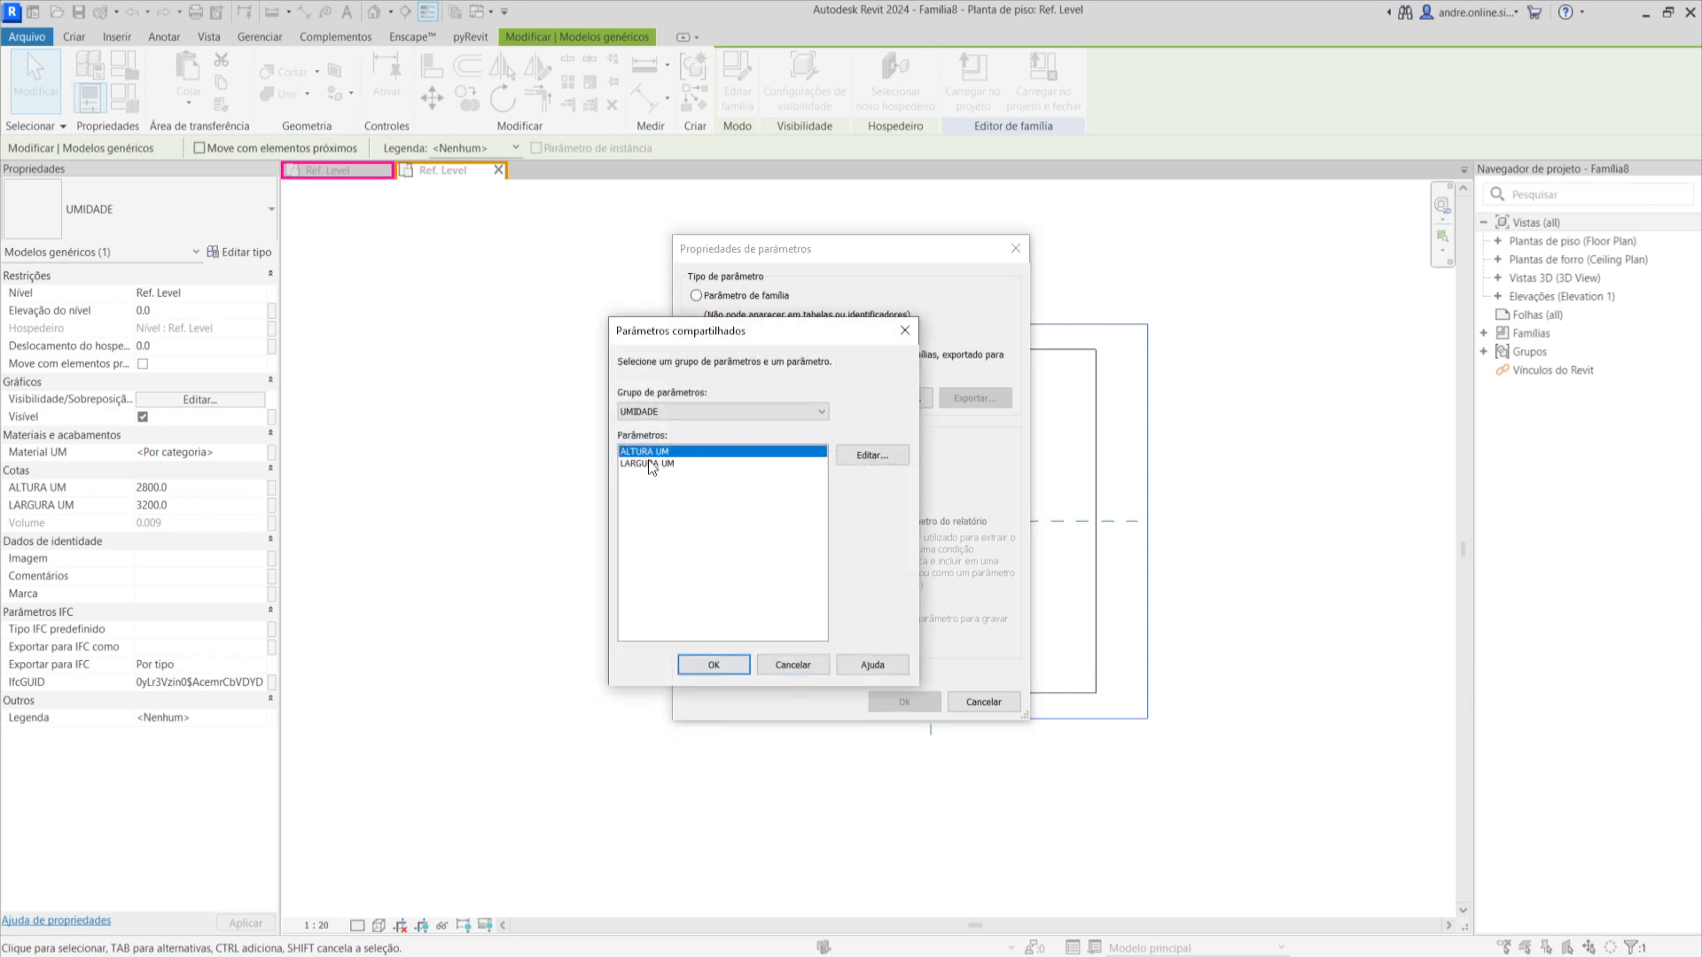
left_click(719, 664)
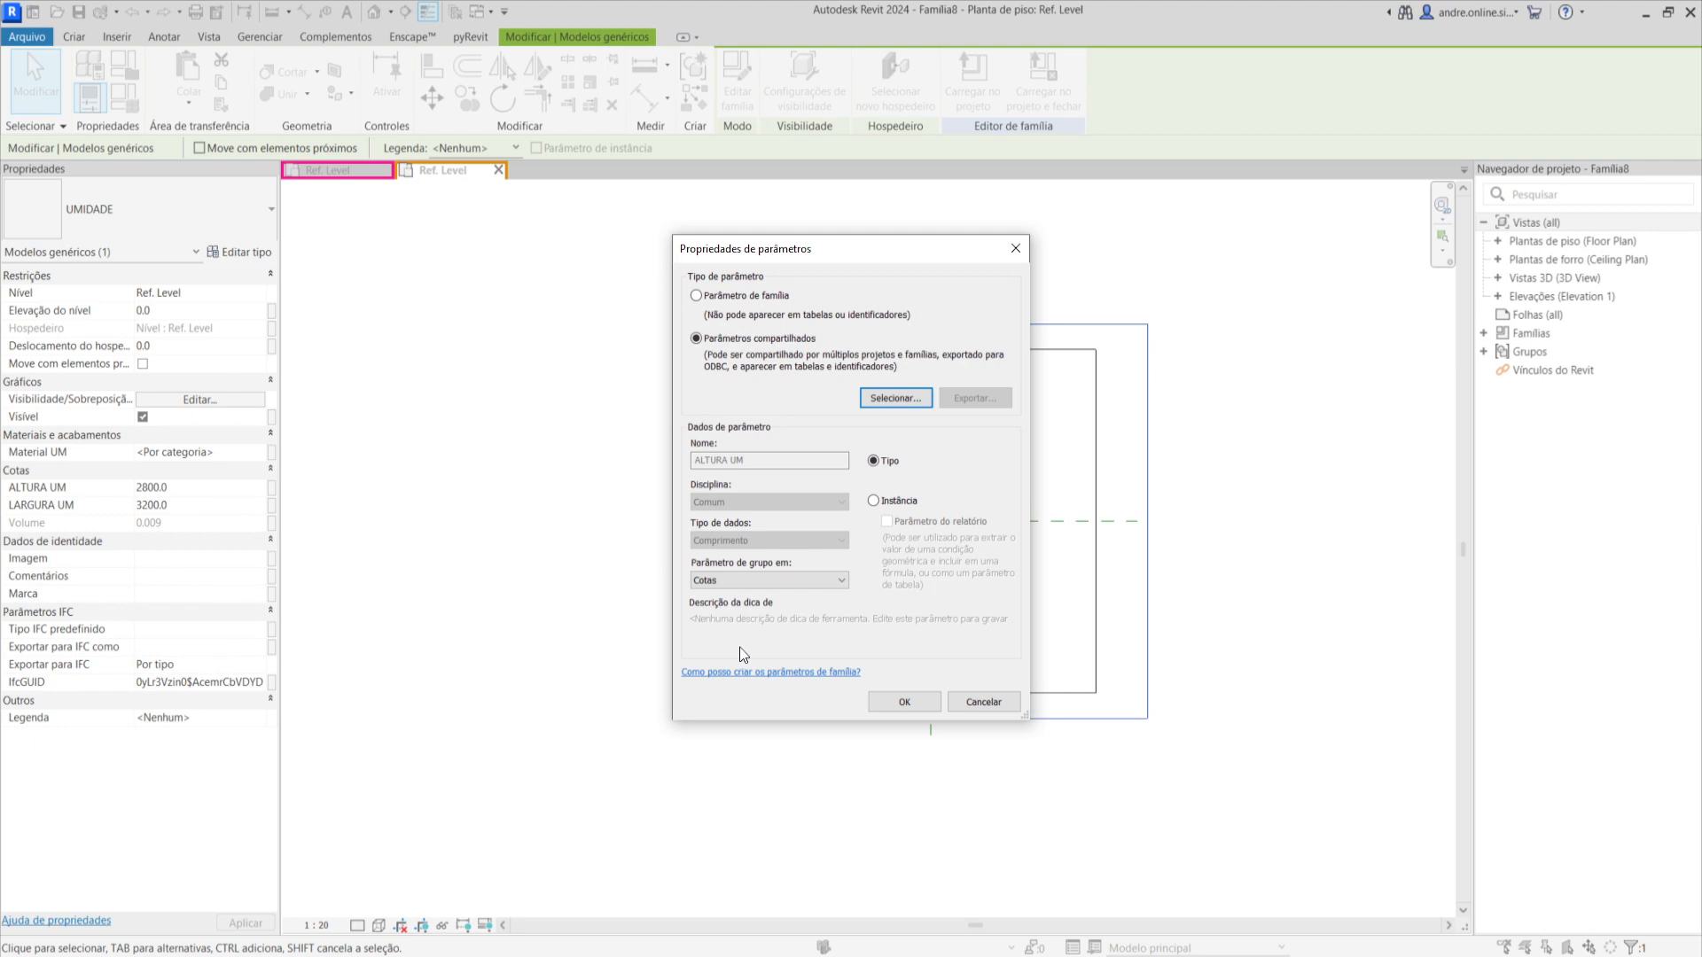
left_click(874, 500)
left_click(892, 702)
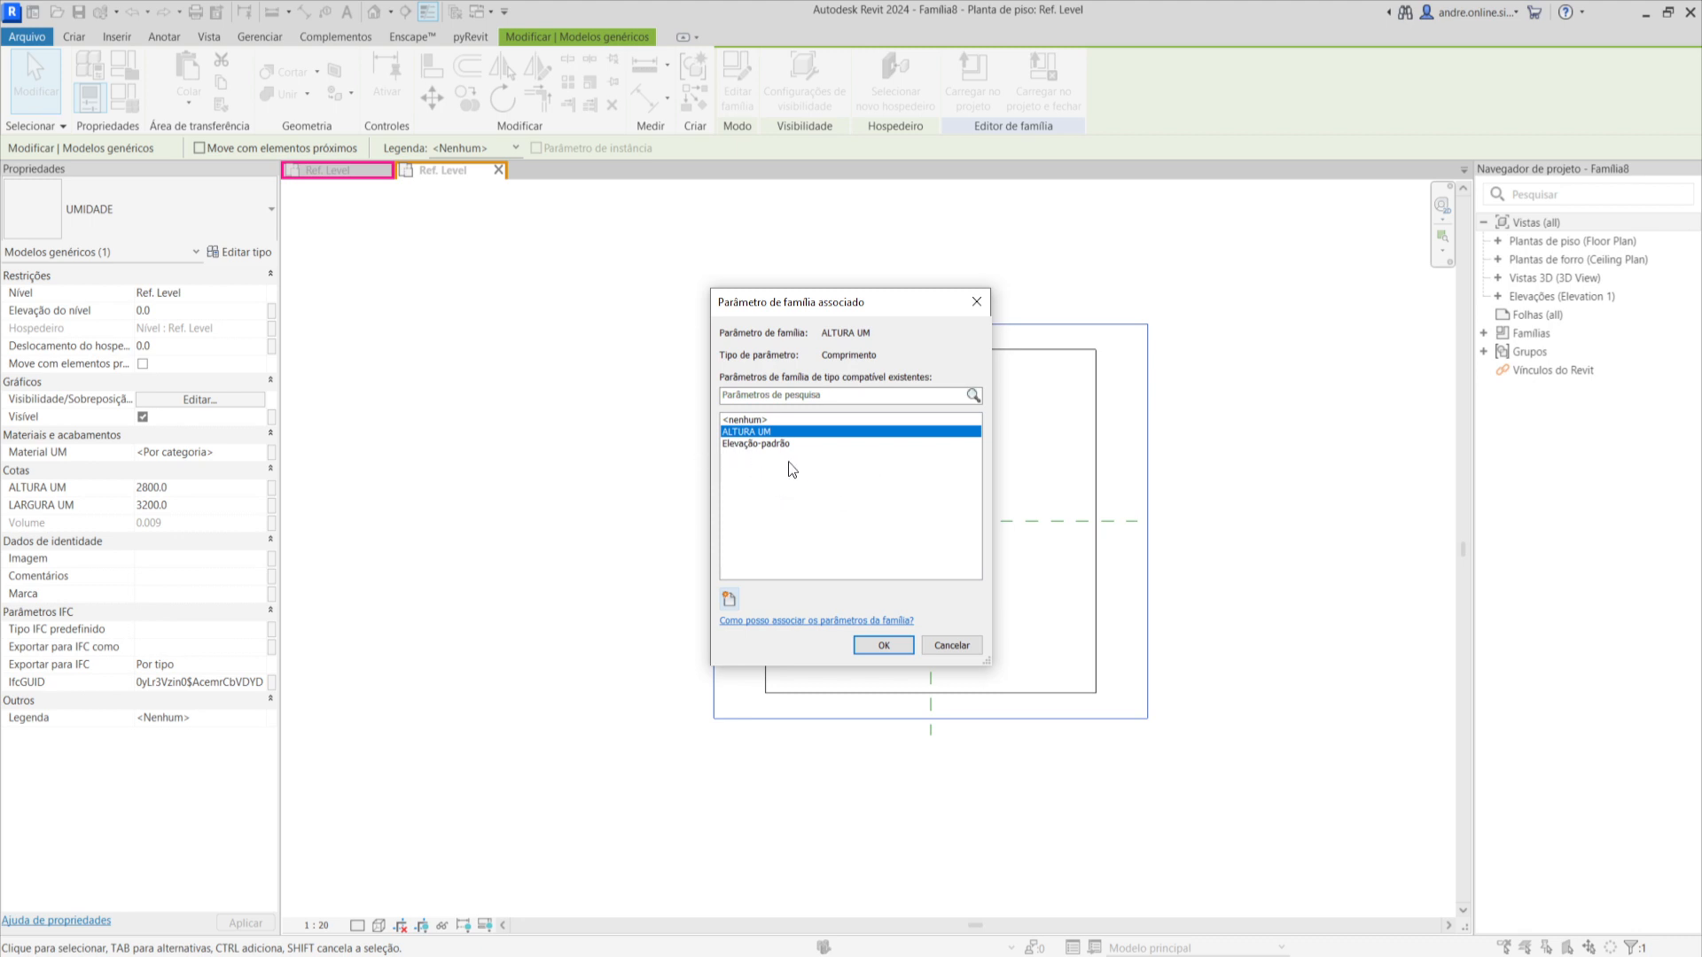
left_click(885, 646)
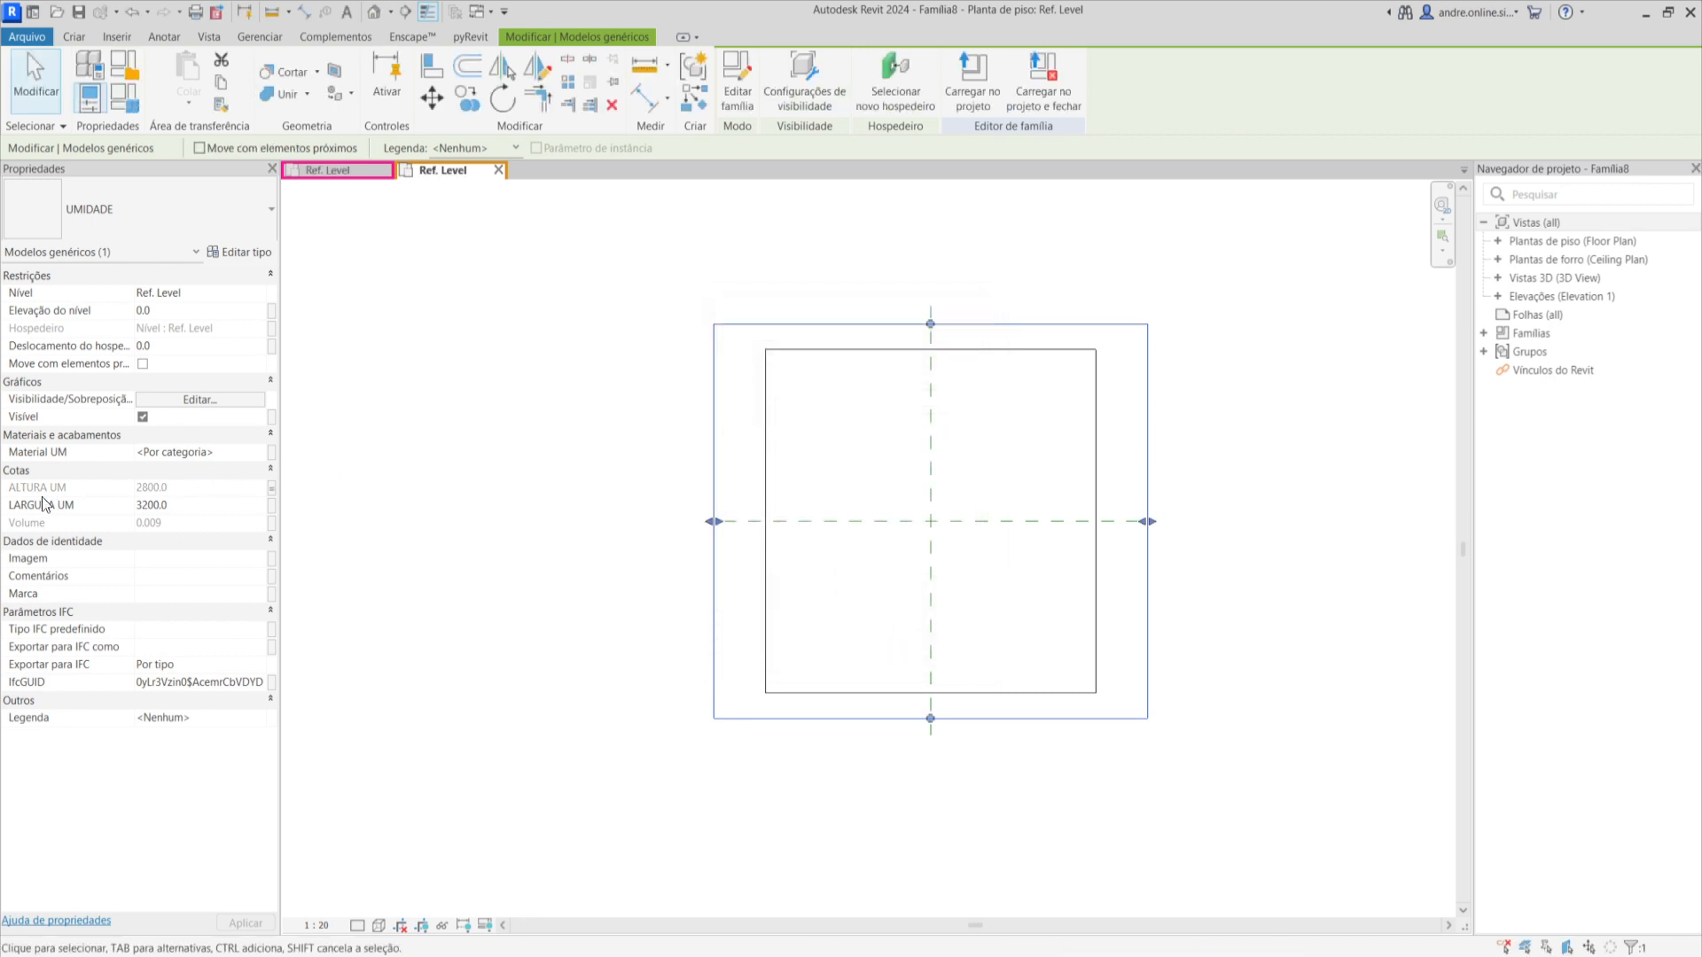
Associate the UMIDADE instance's LARGURA UM with a new family parameter using the shared parameter LARGURA UM, as an instance parameter under Cotas.
left_click(270, 506)
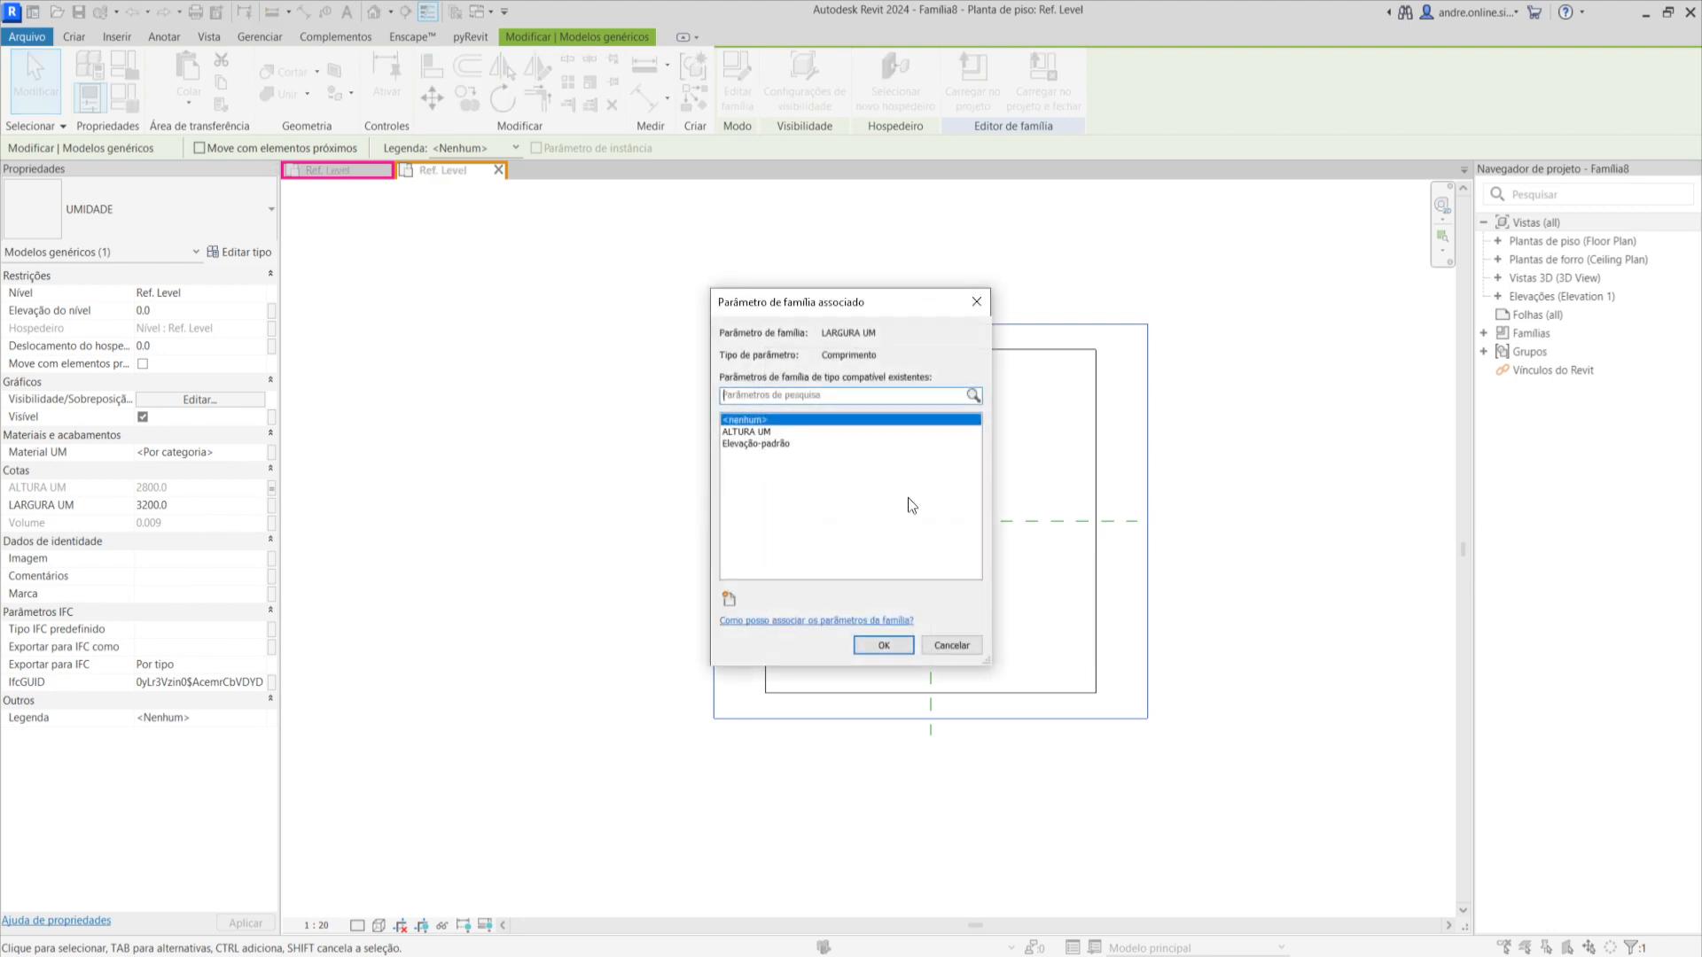
left_click(728, 601)
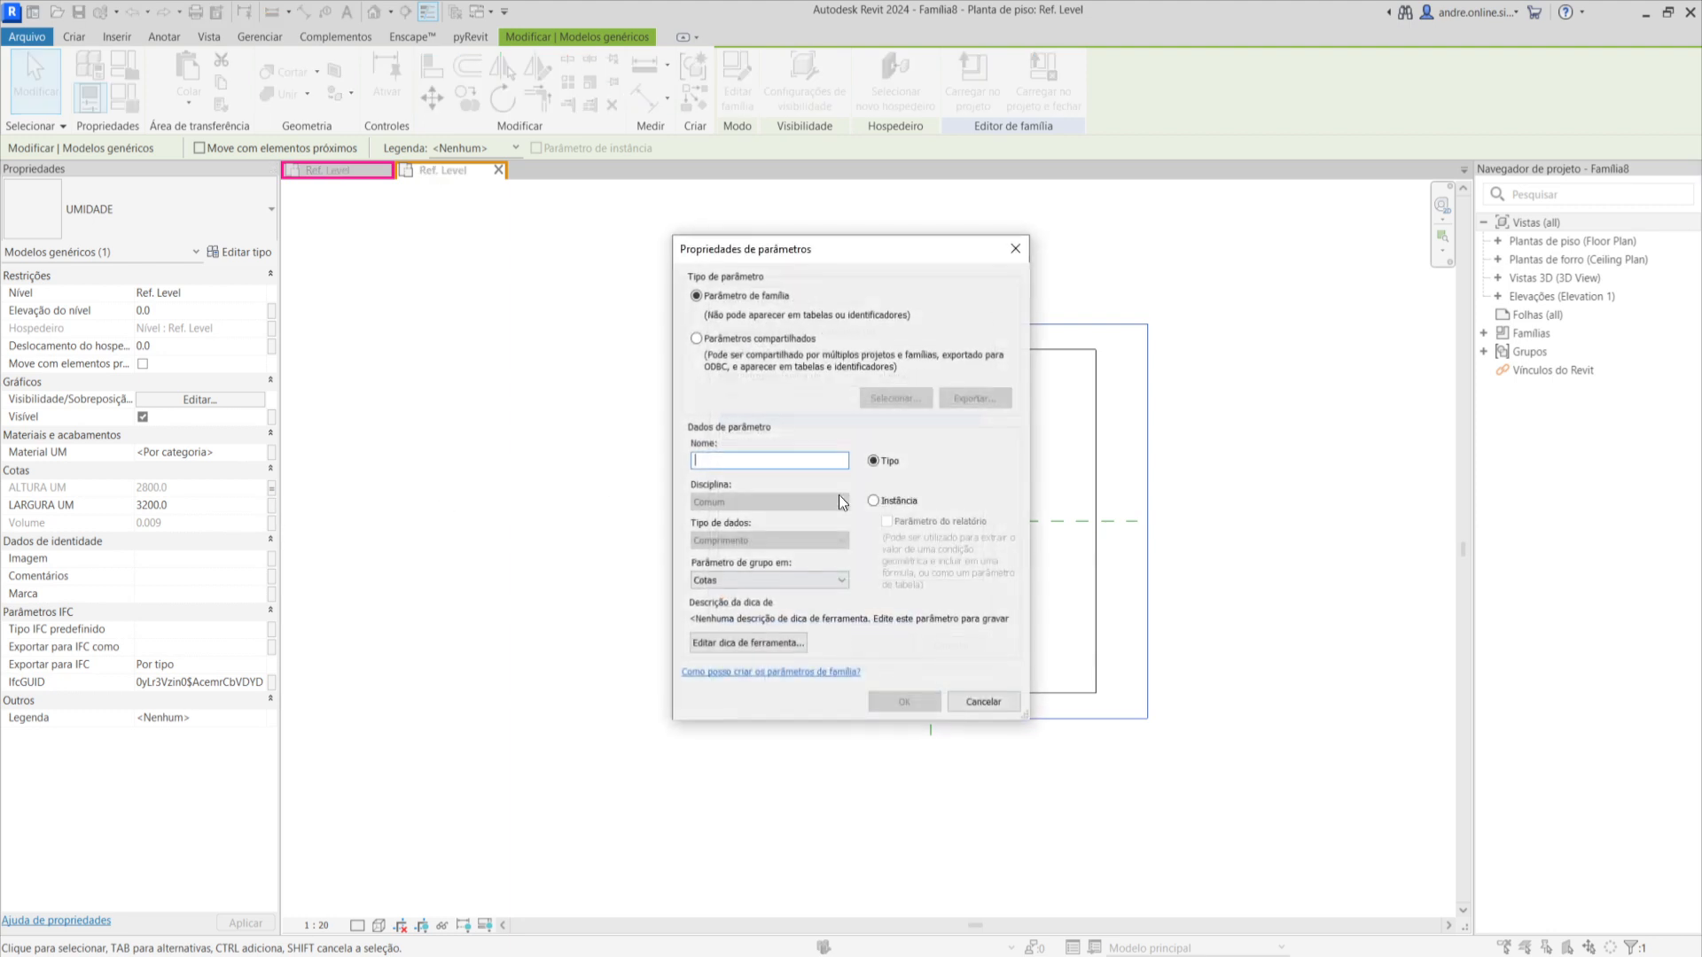
left_click(735, 341)
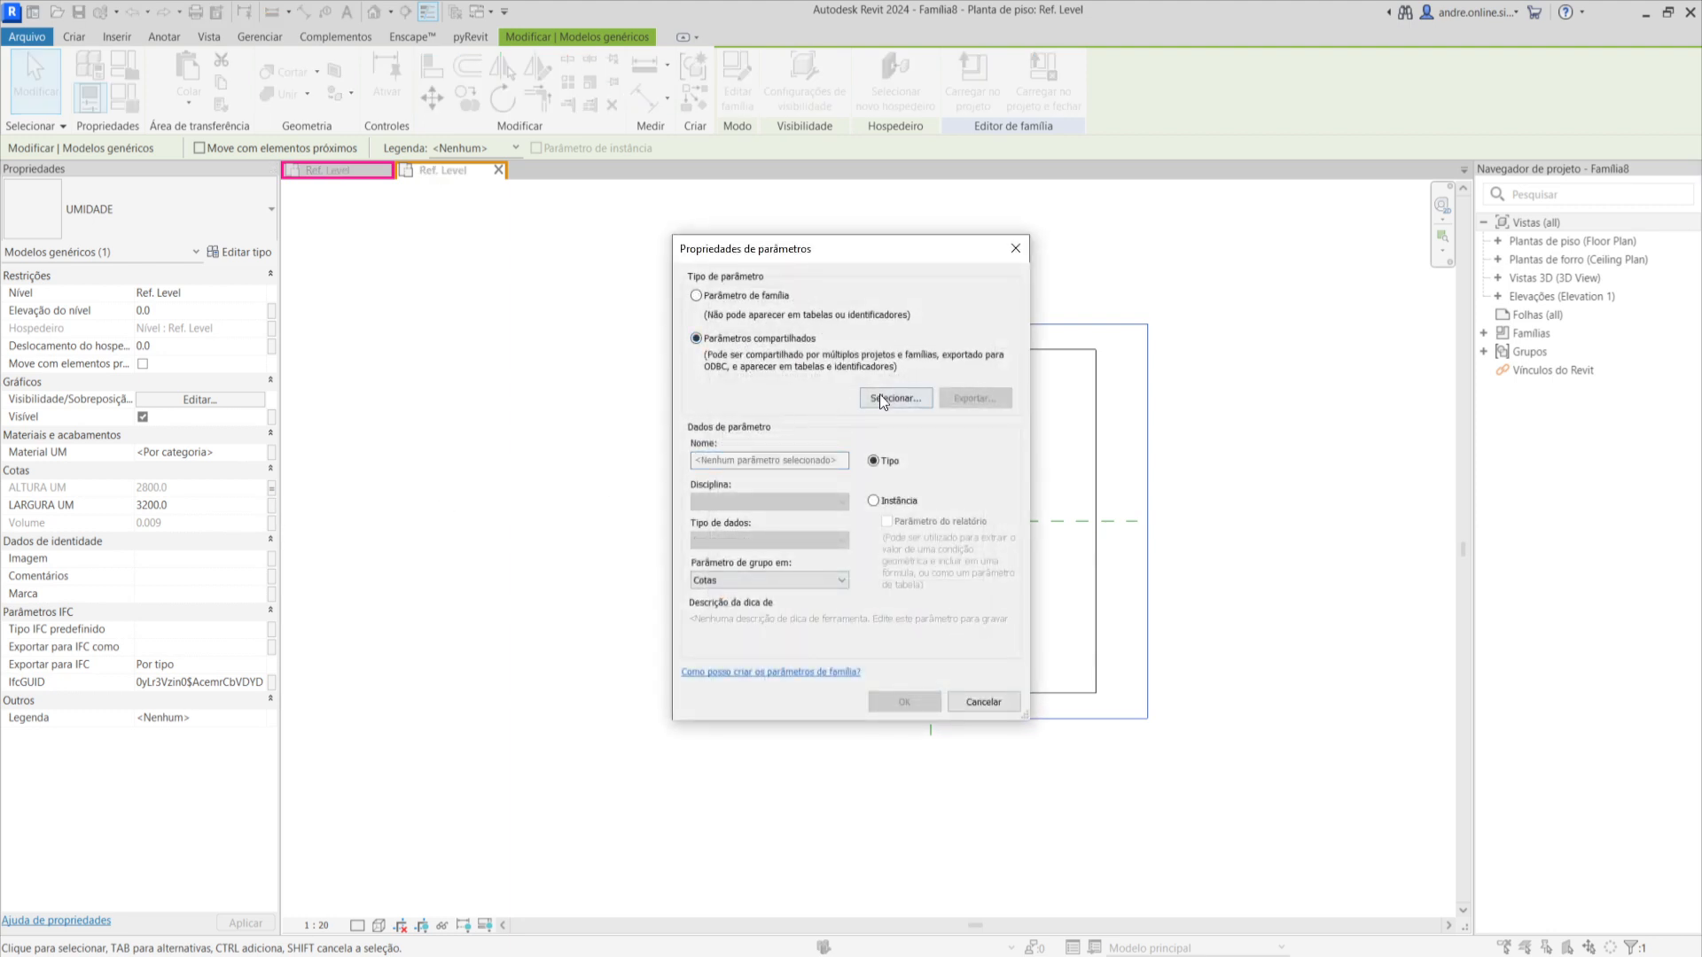
left_click(879, 396)
left_click(661, 463)
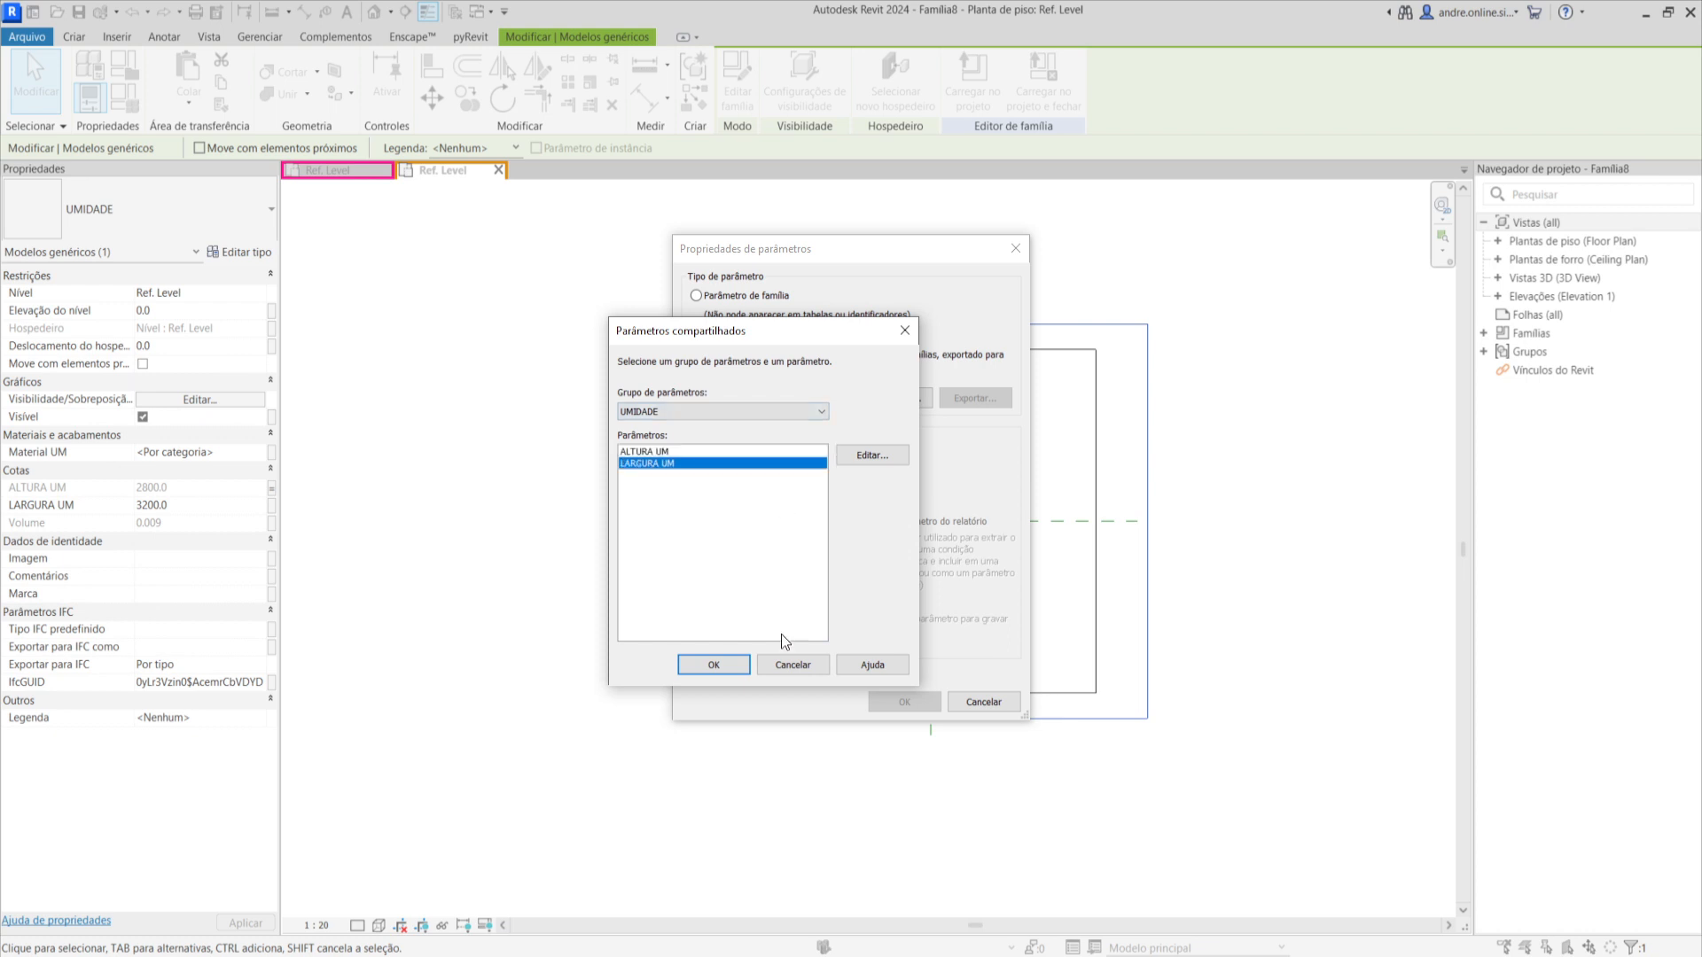
left_click(719, 667)
left_click(875, 501)
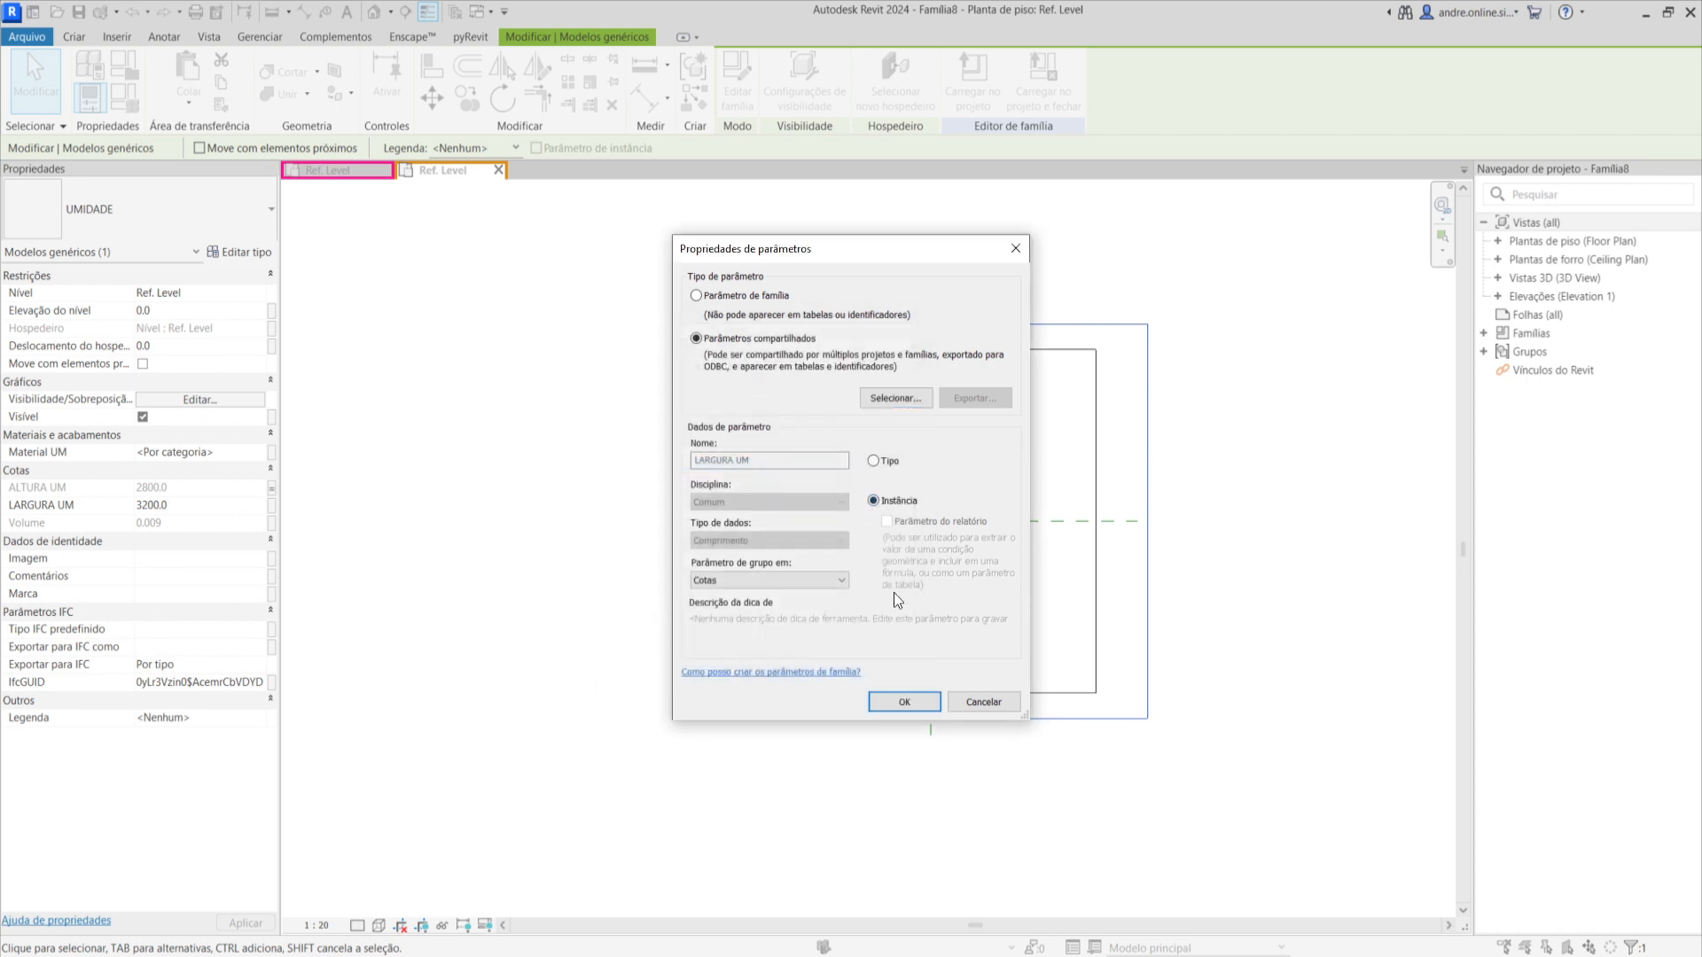
left_click(904, 702)
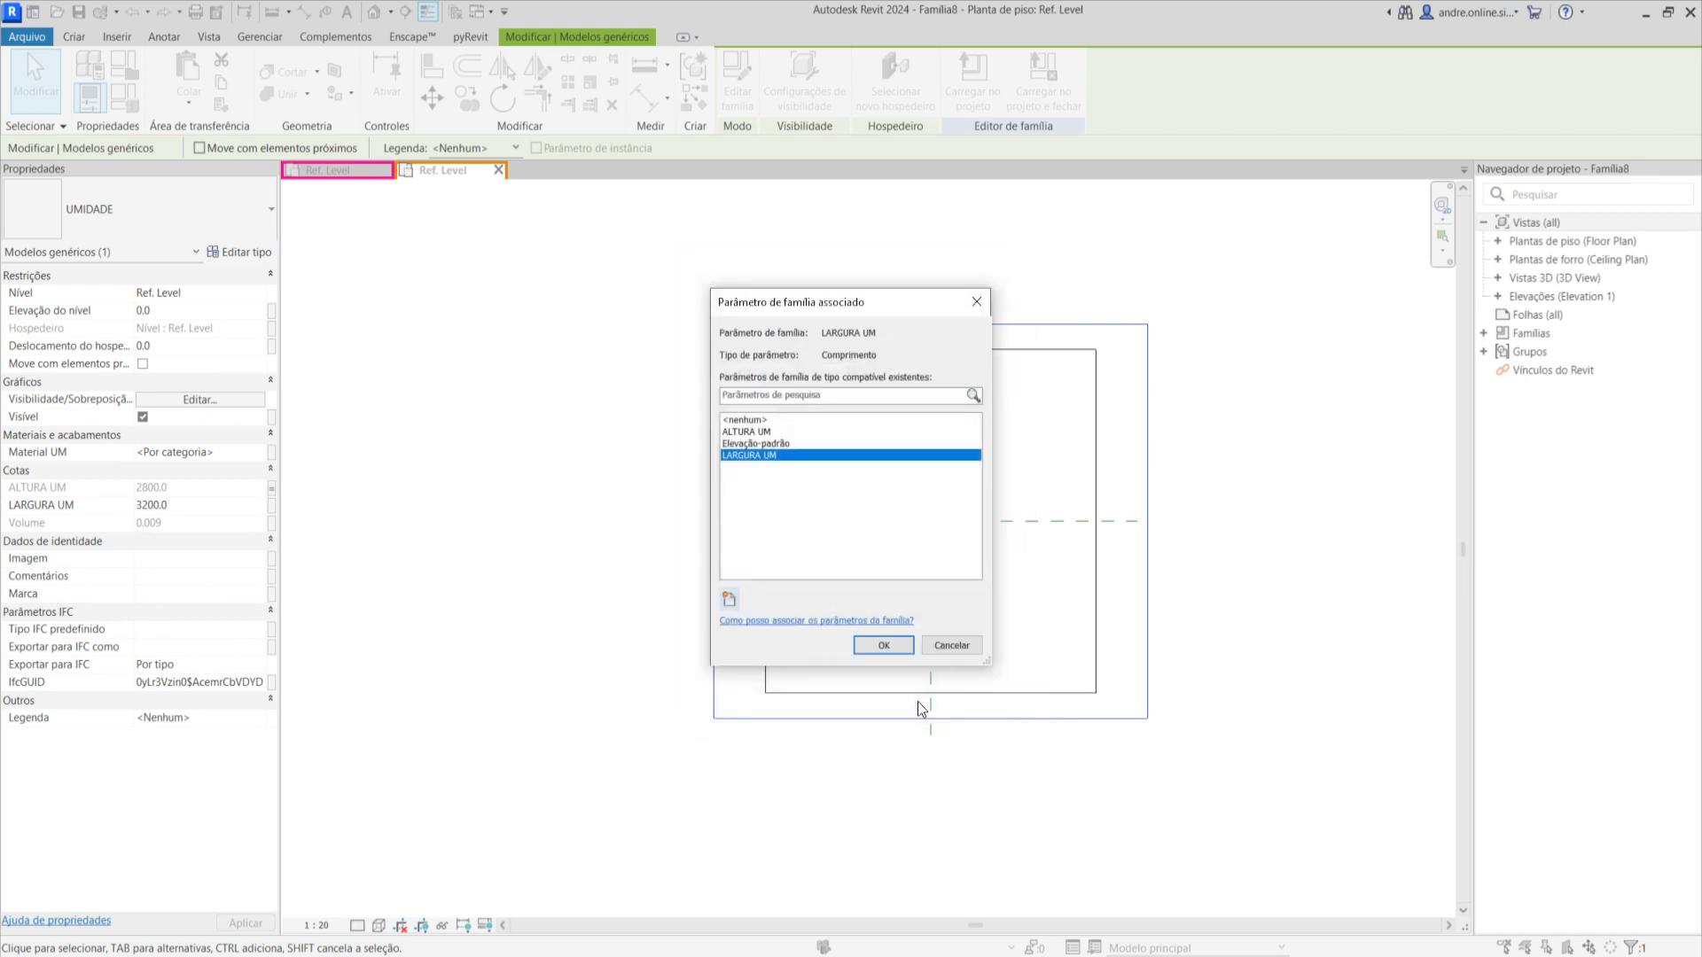
left_click(877, 647)
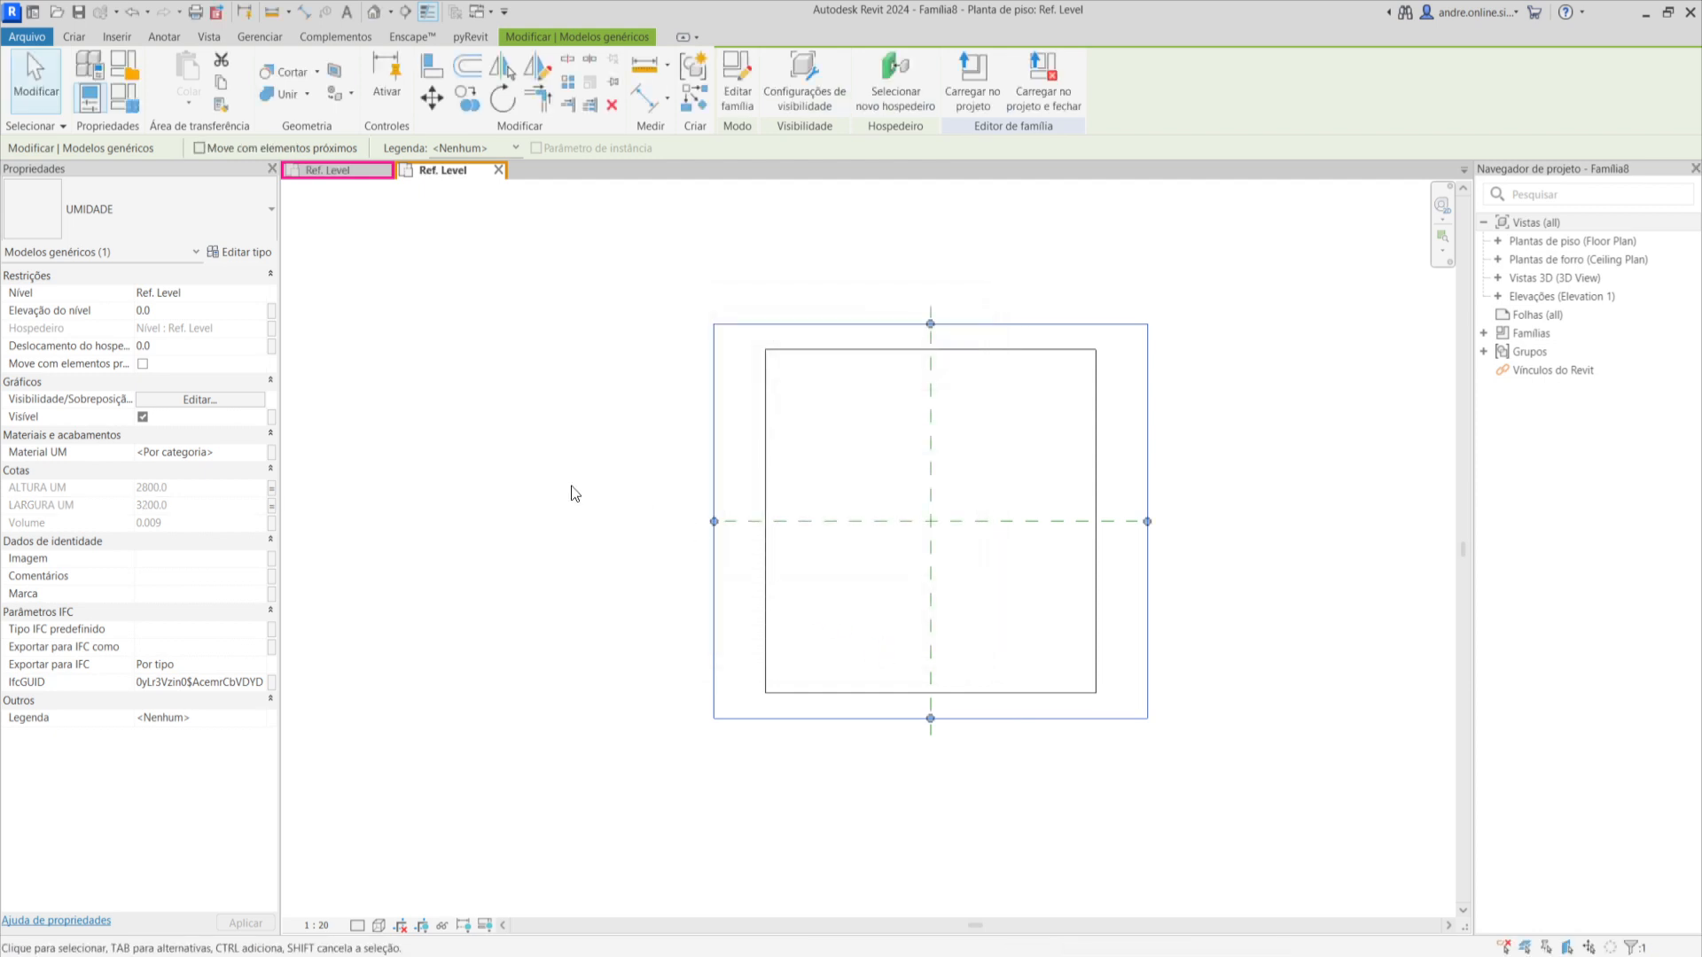
Associate the UMIDADE instance's Material UM with a new family parameter named Material UM, as an instance parameter under Materiais e acabamentos.
left_click(270, 452)
left_click(729, 600)
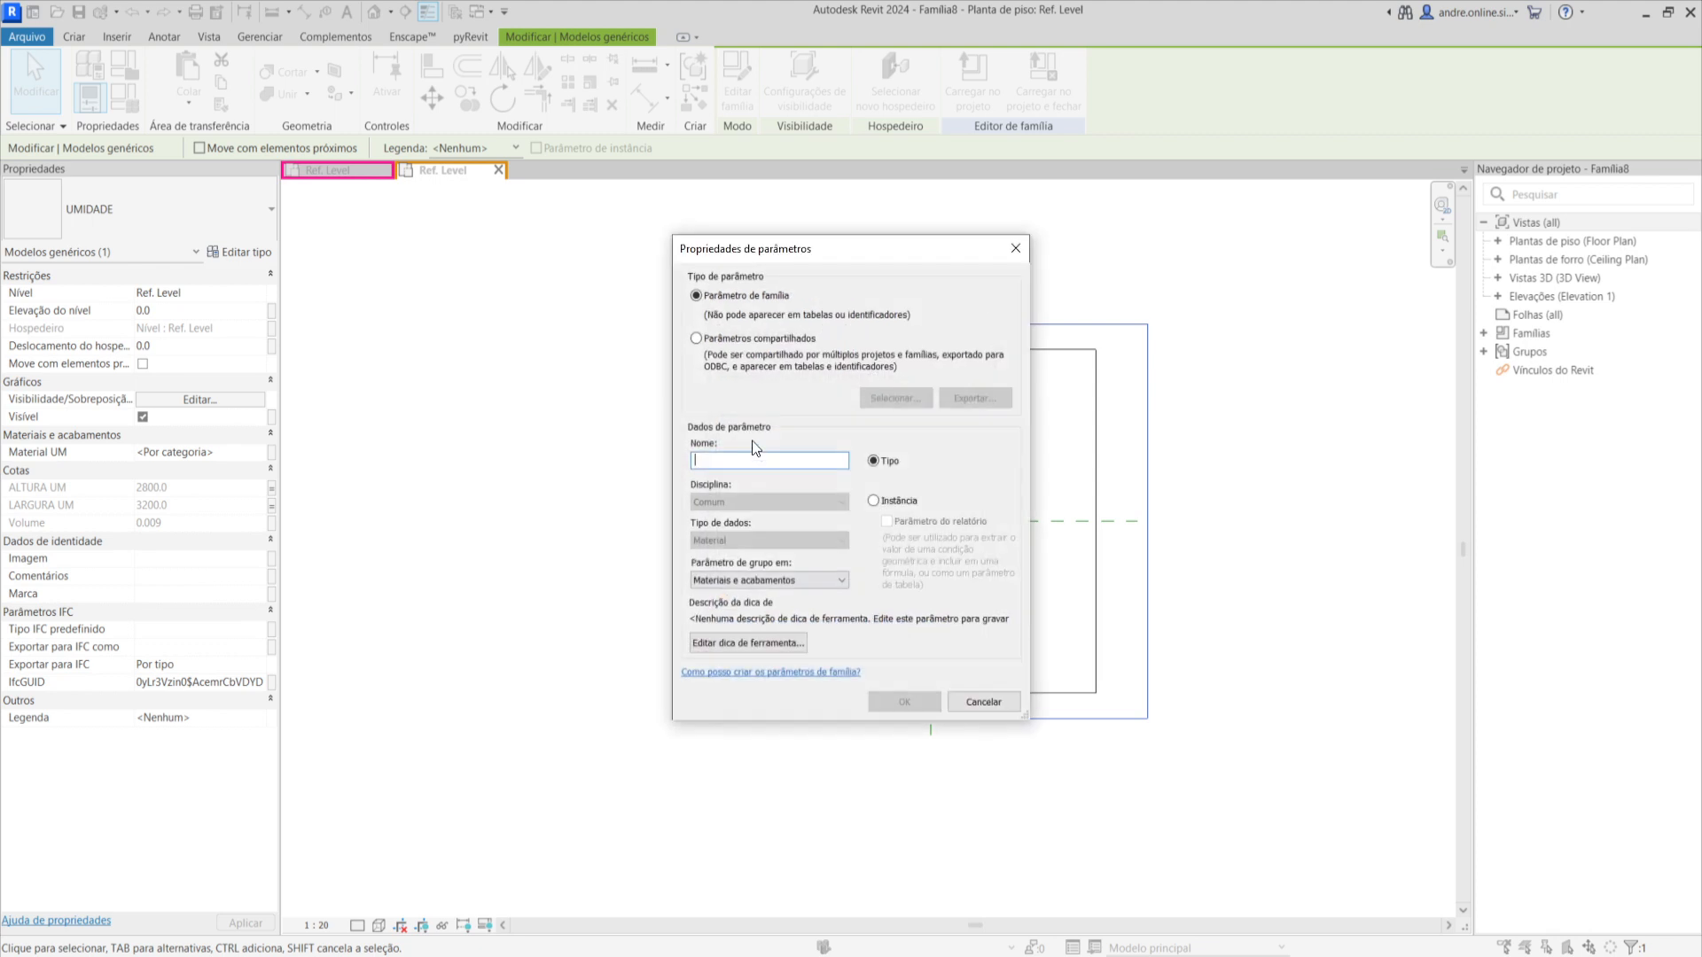
type("mA")
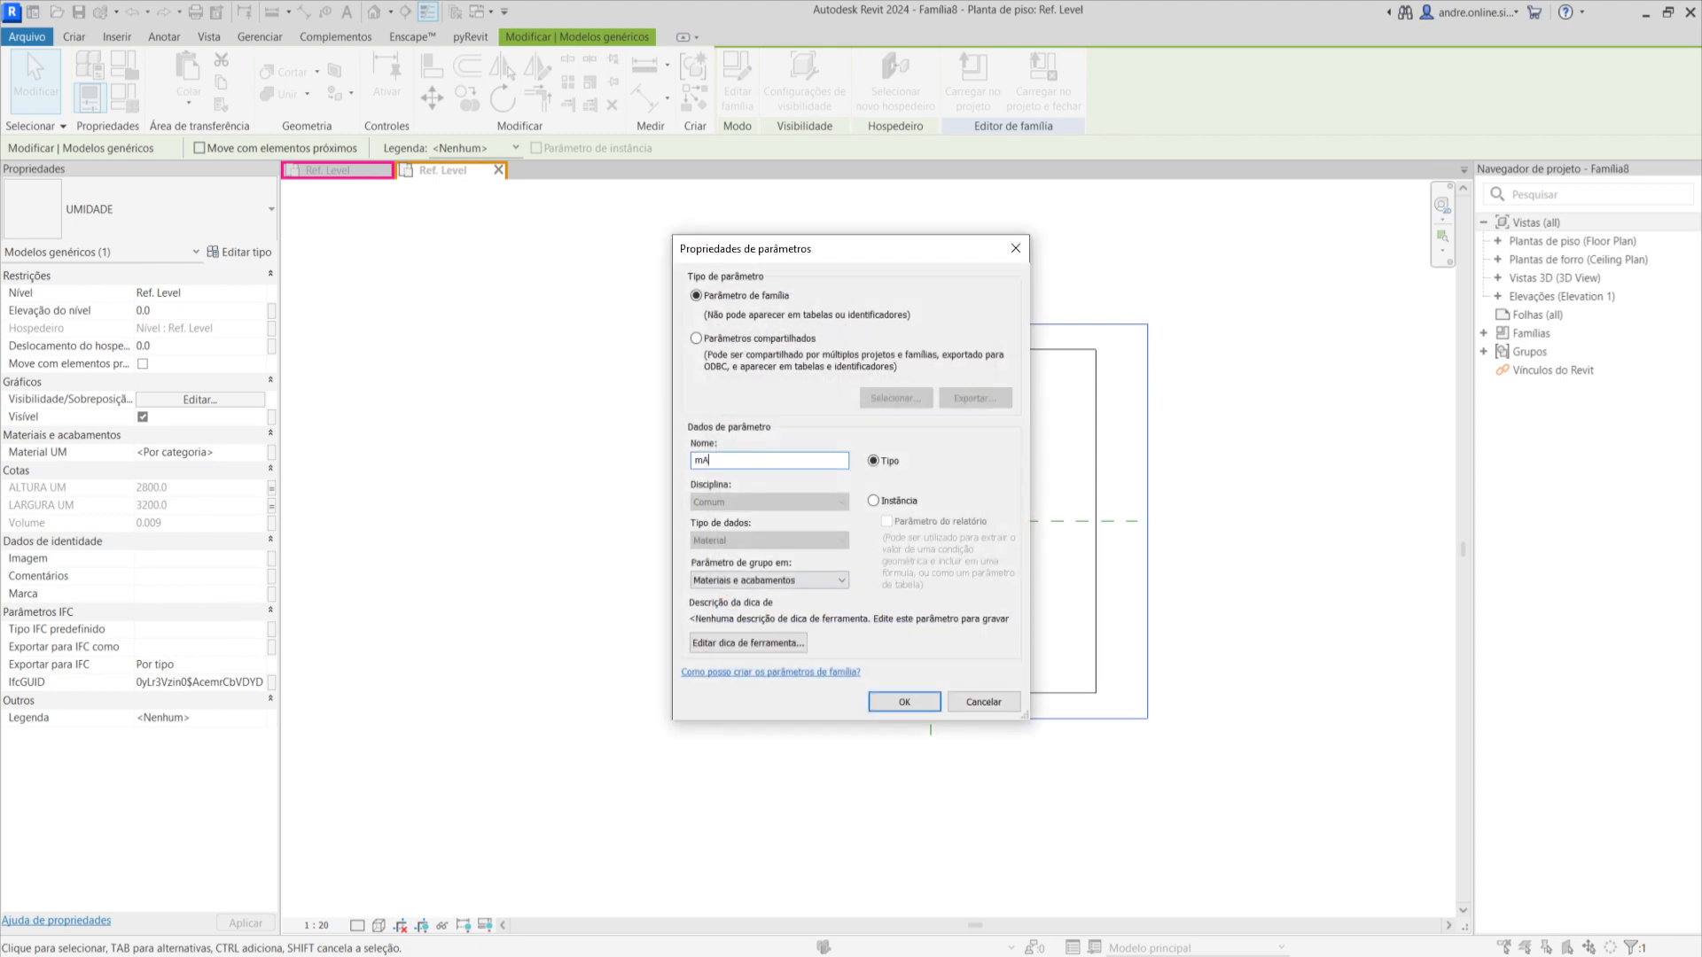
key("BackSpace")
type("Material UM")
left_click(891, 699)
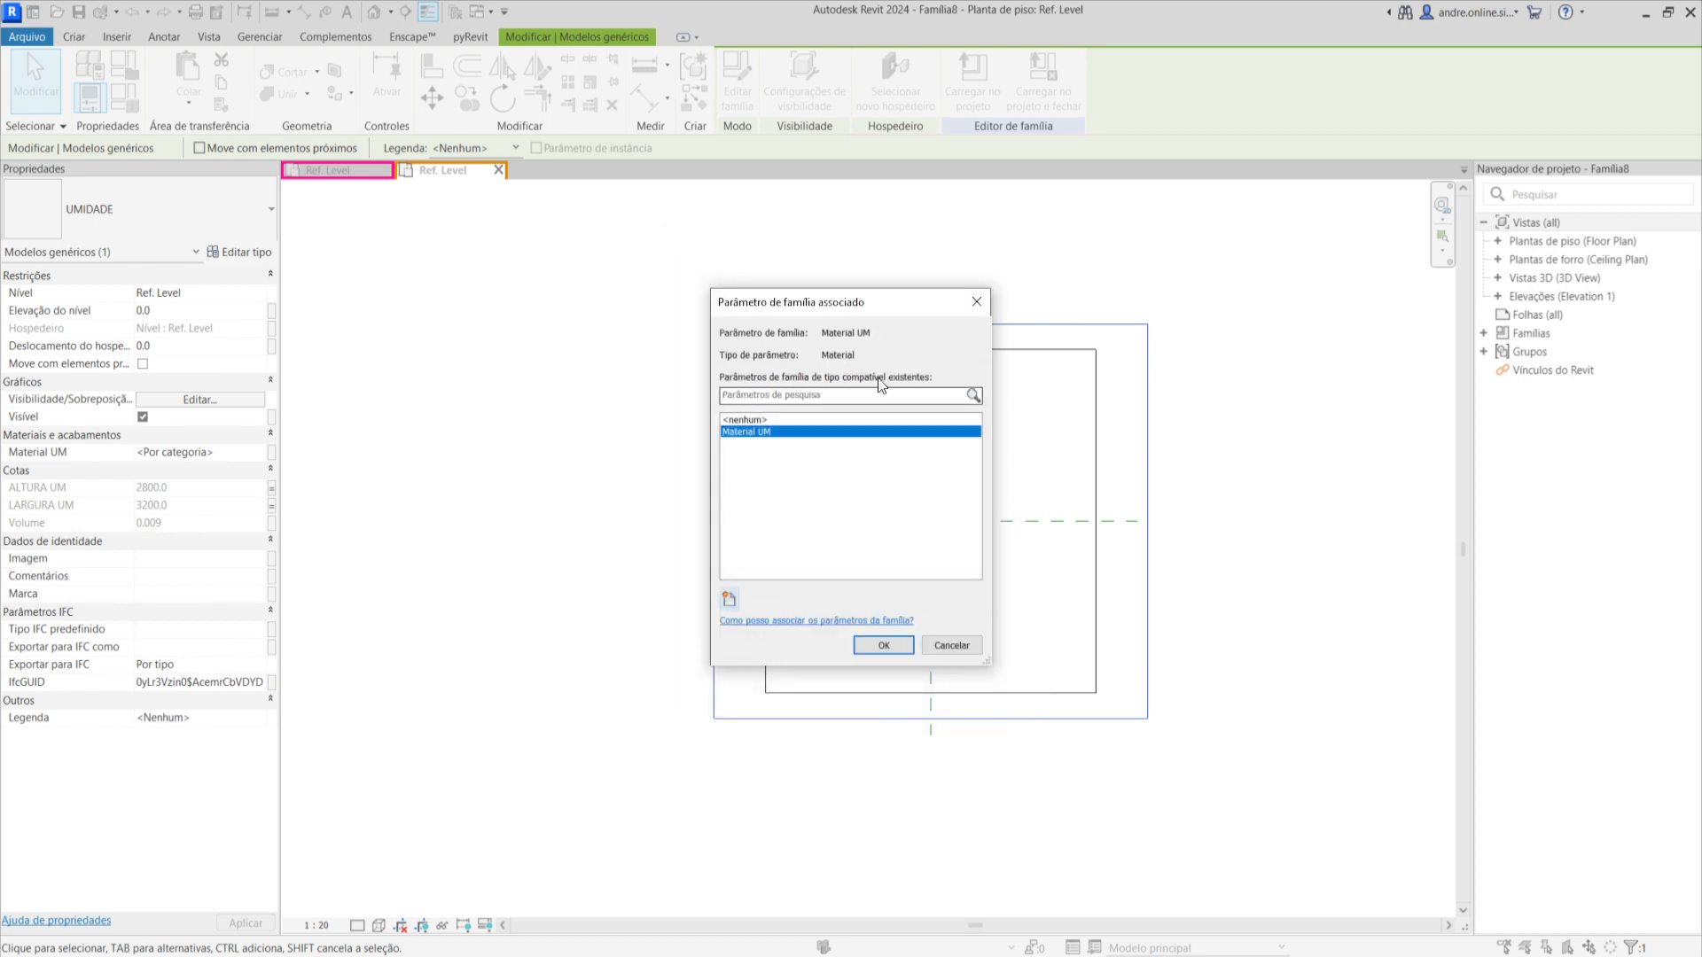
left_click(880, 644)
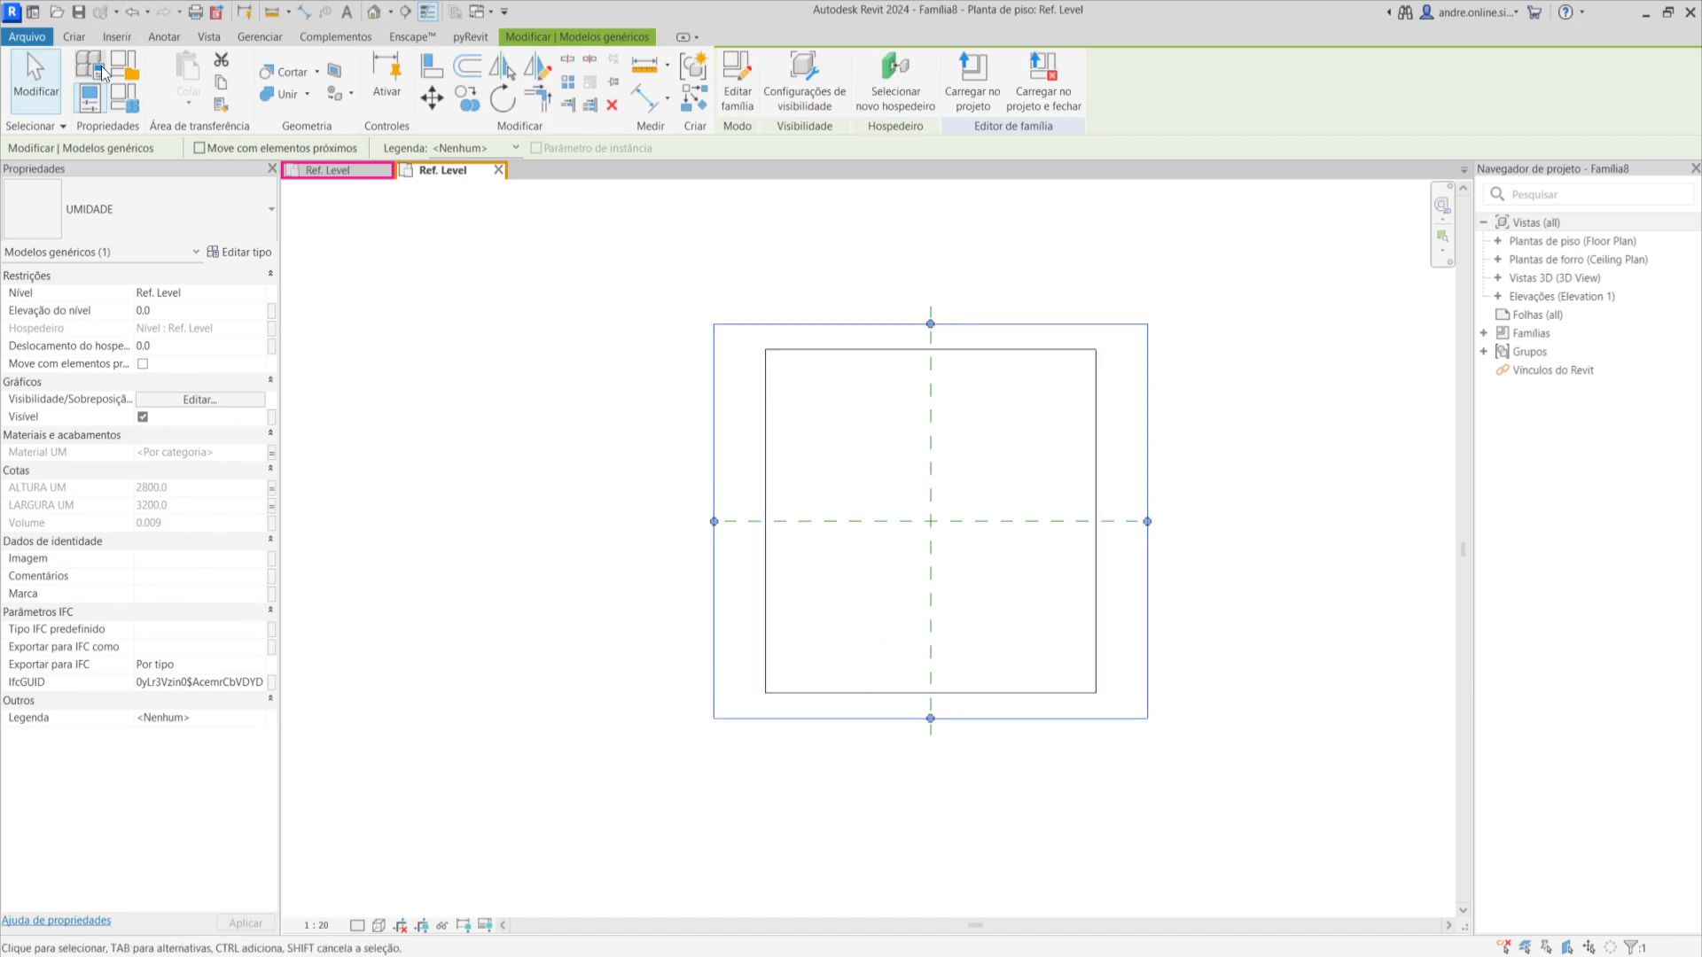
Save the face-based family on the desktop (Área de Trabalho) as UMIDADE FACE.rfa.
left_click(29, 38)
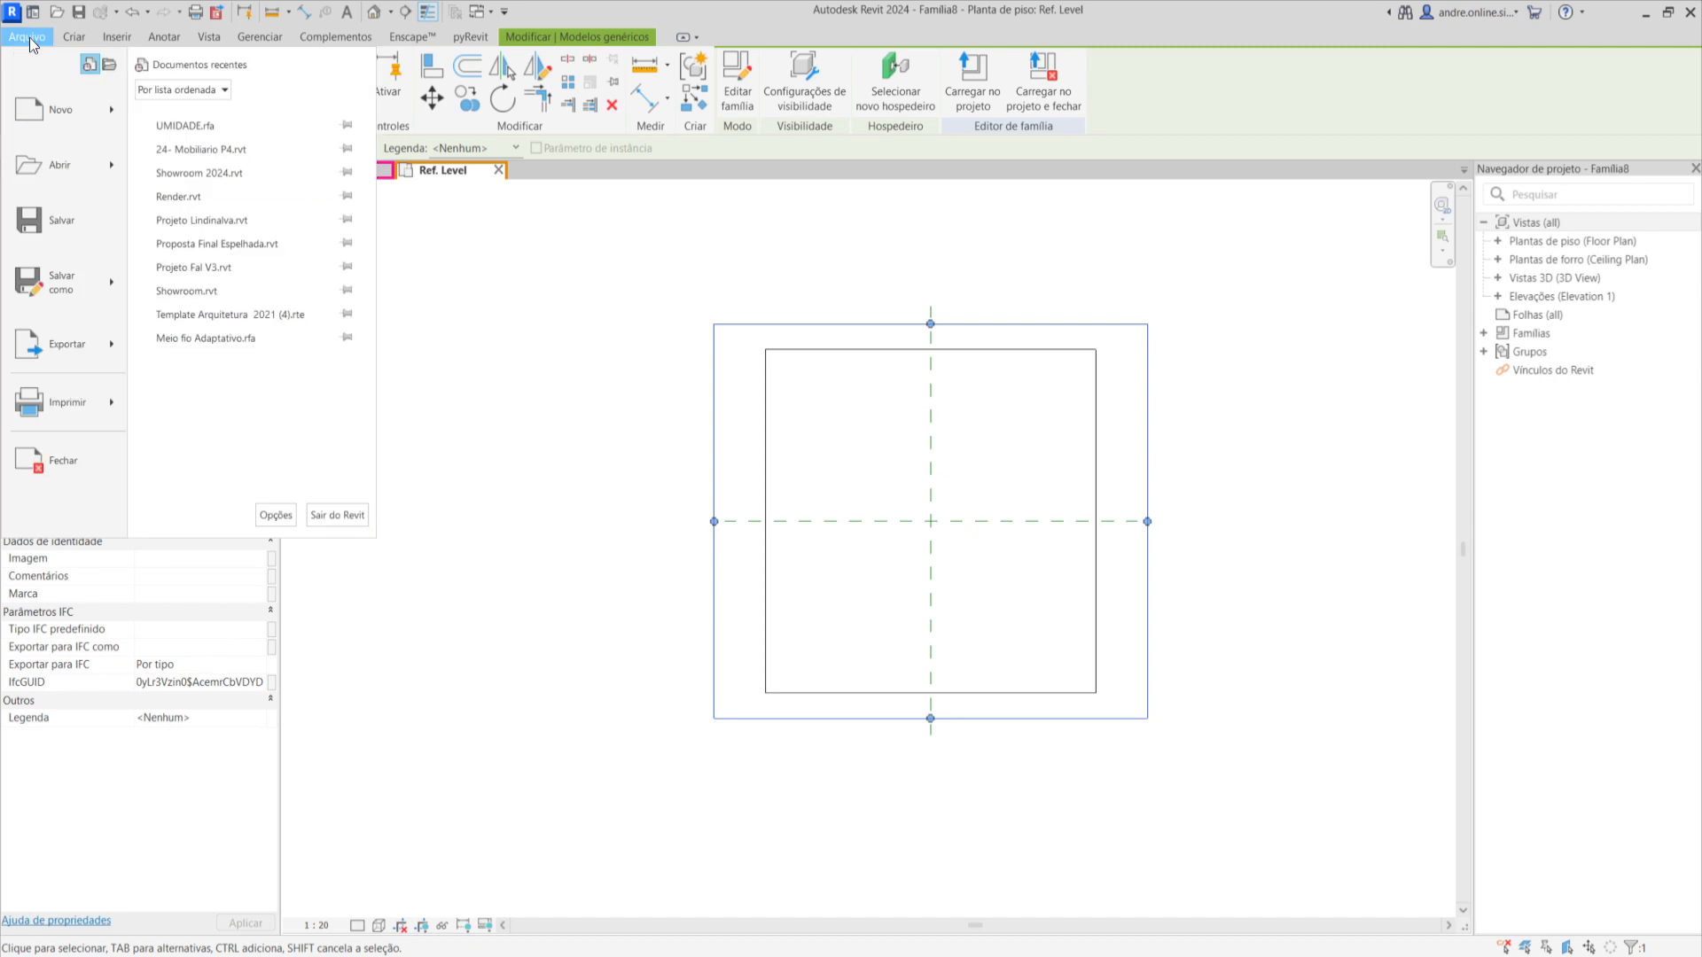
left_click(83, 218)
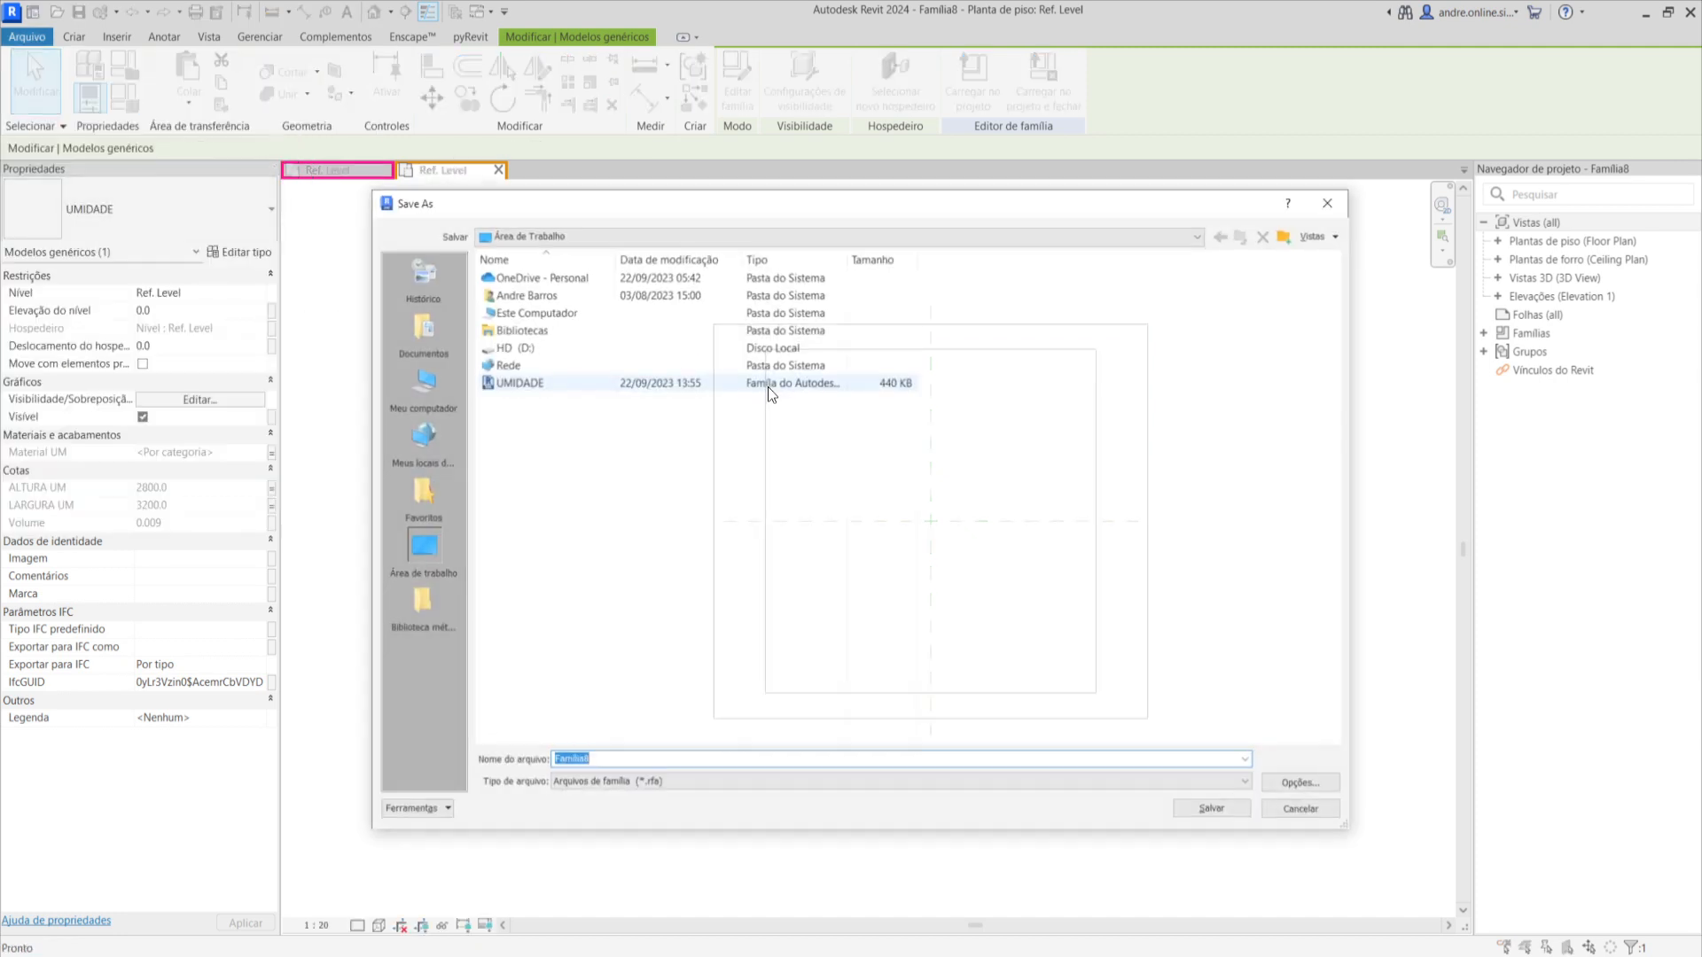
left_click(513, 381)
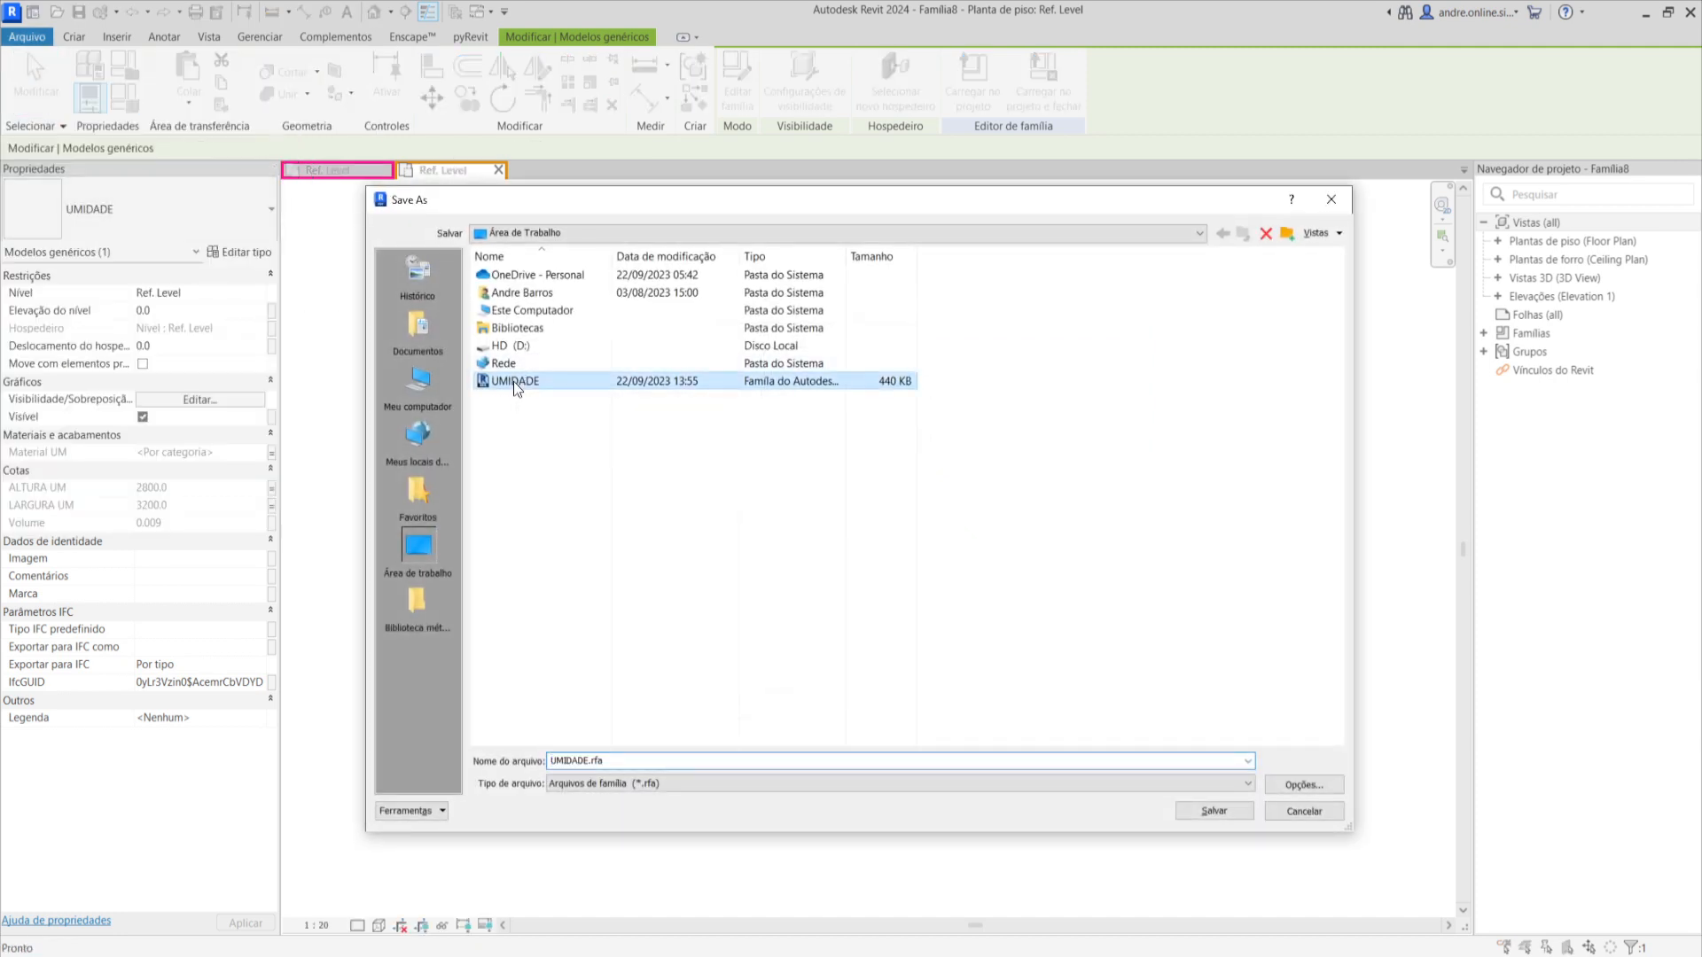
double_click(587, 761)
left_click(588, 759)
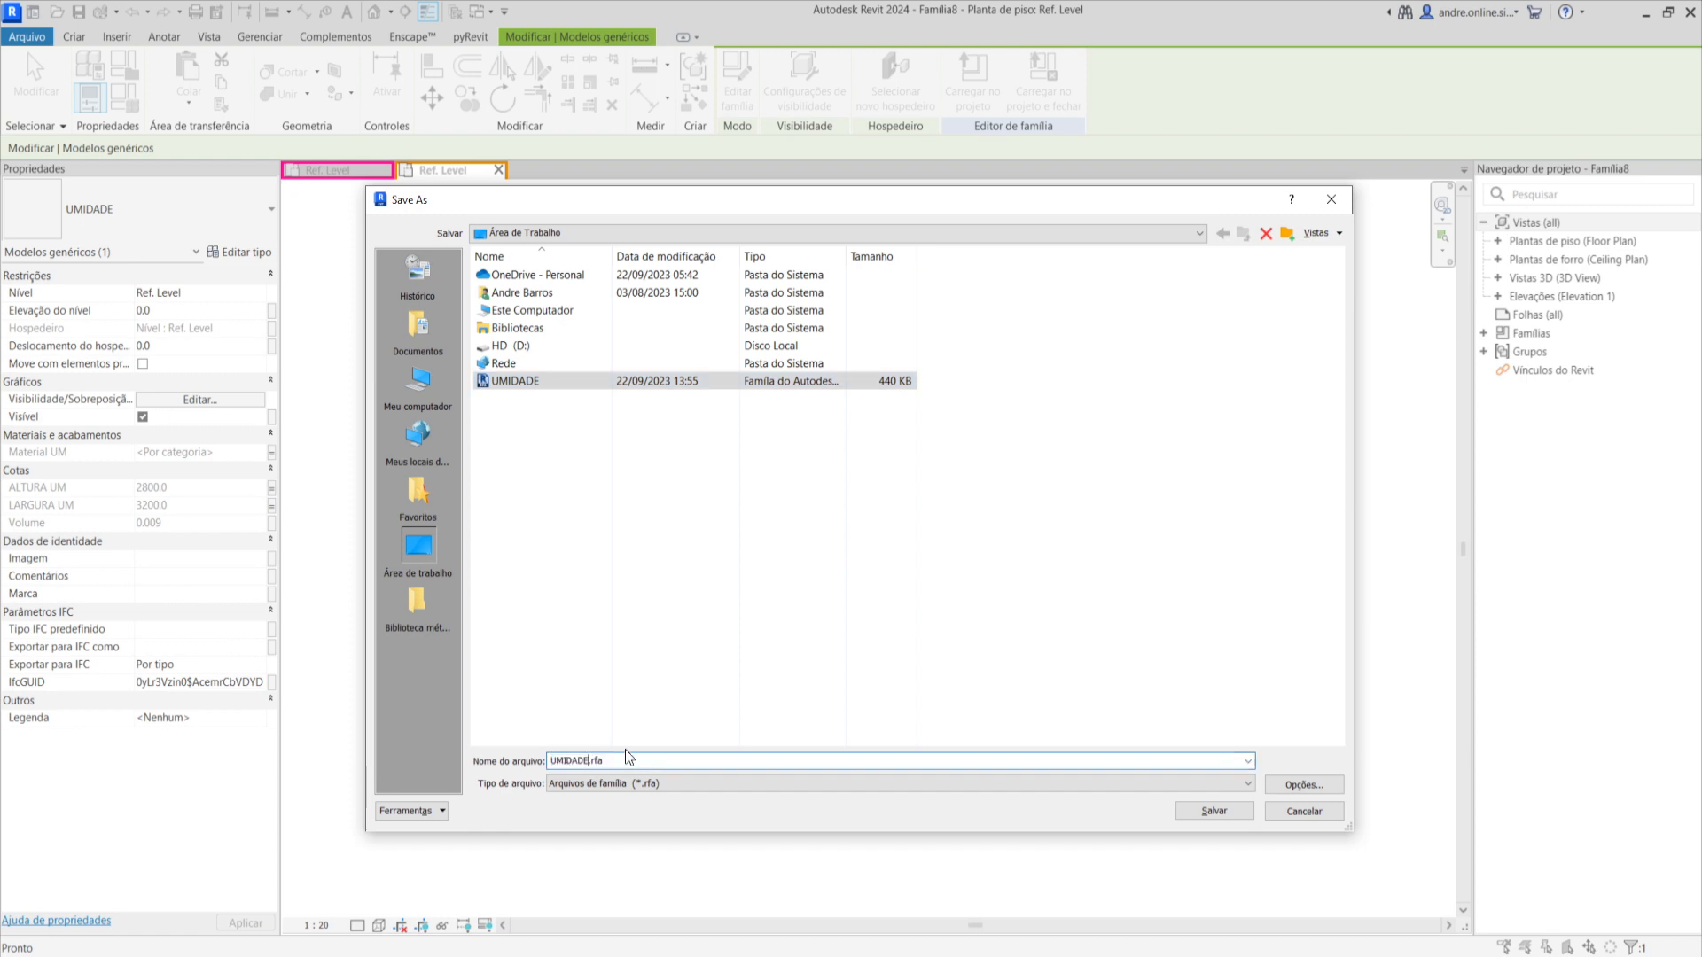
type("FACE")
left_click(1214, 812)
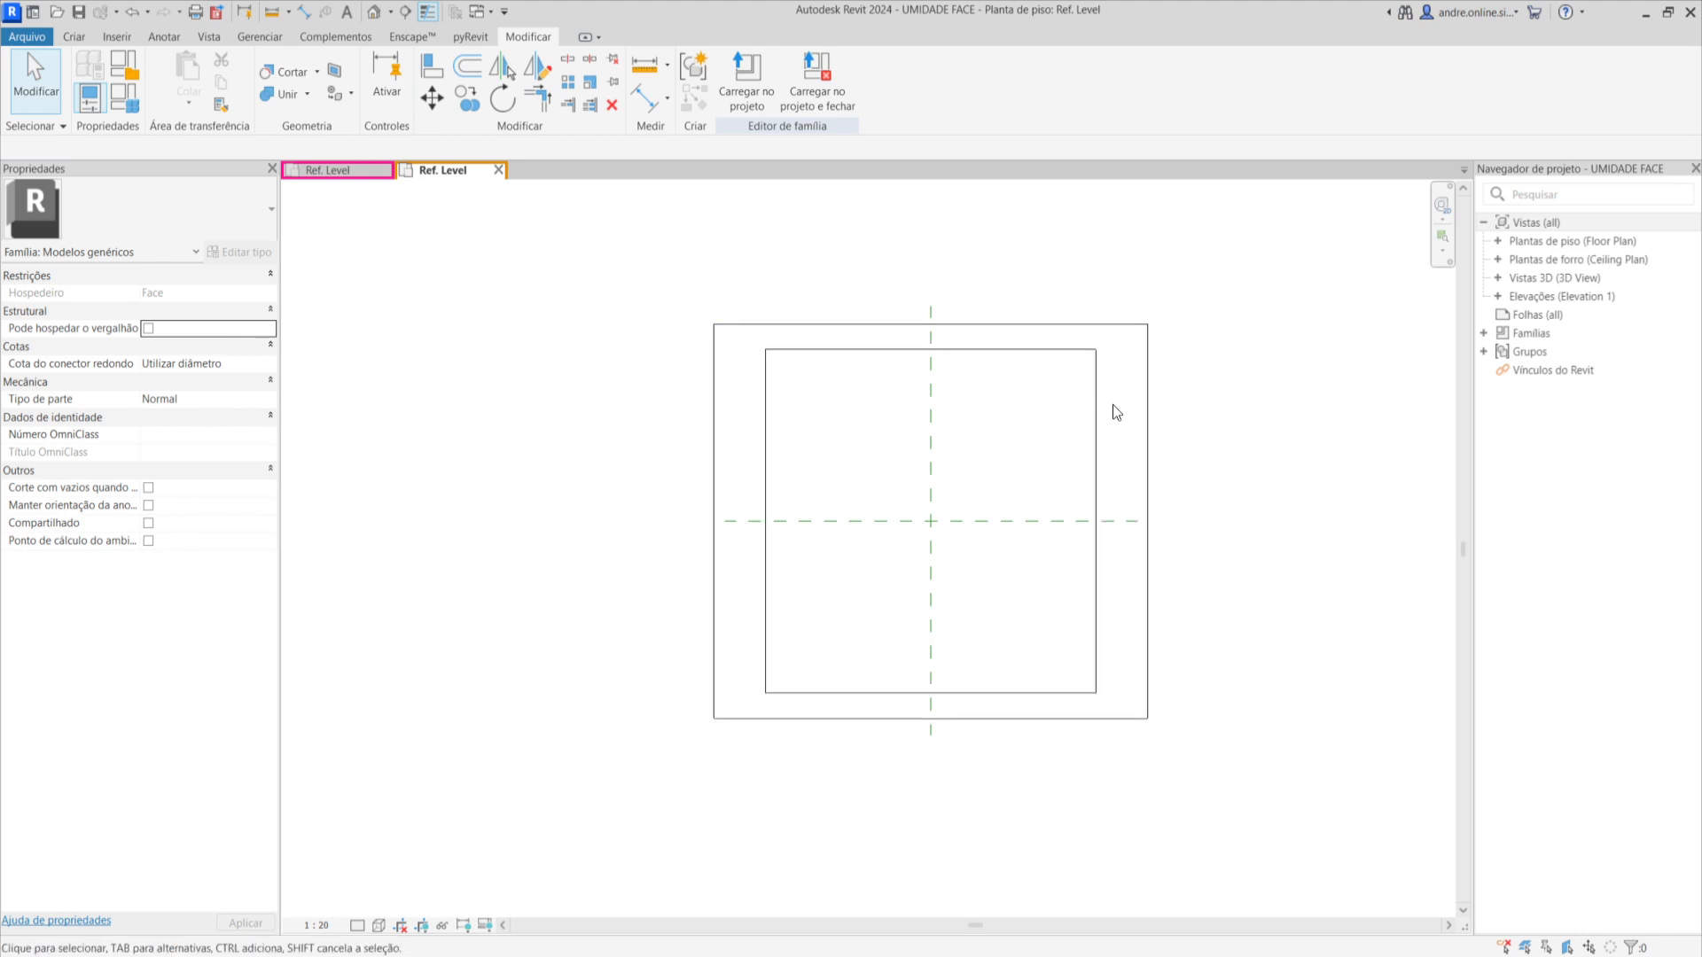
Create a new project from the architecture template Modelo de arquitetura.
middle_click_drag(1235, 469, 1186, 491)
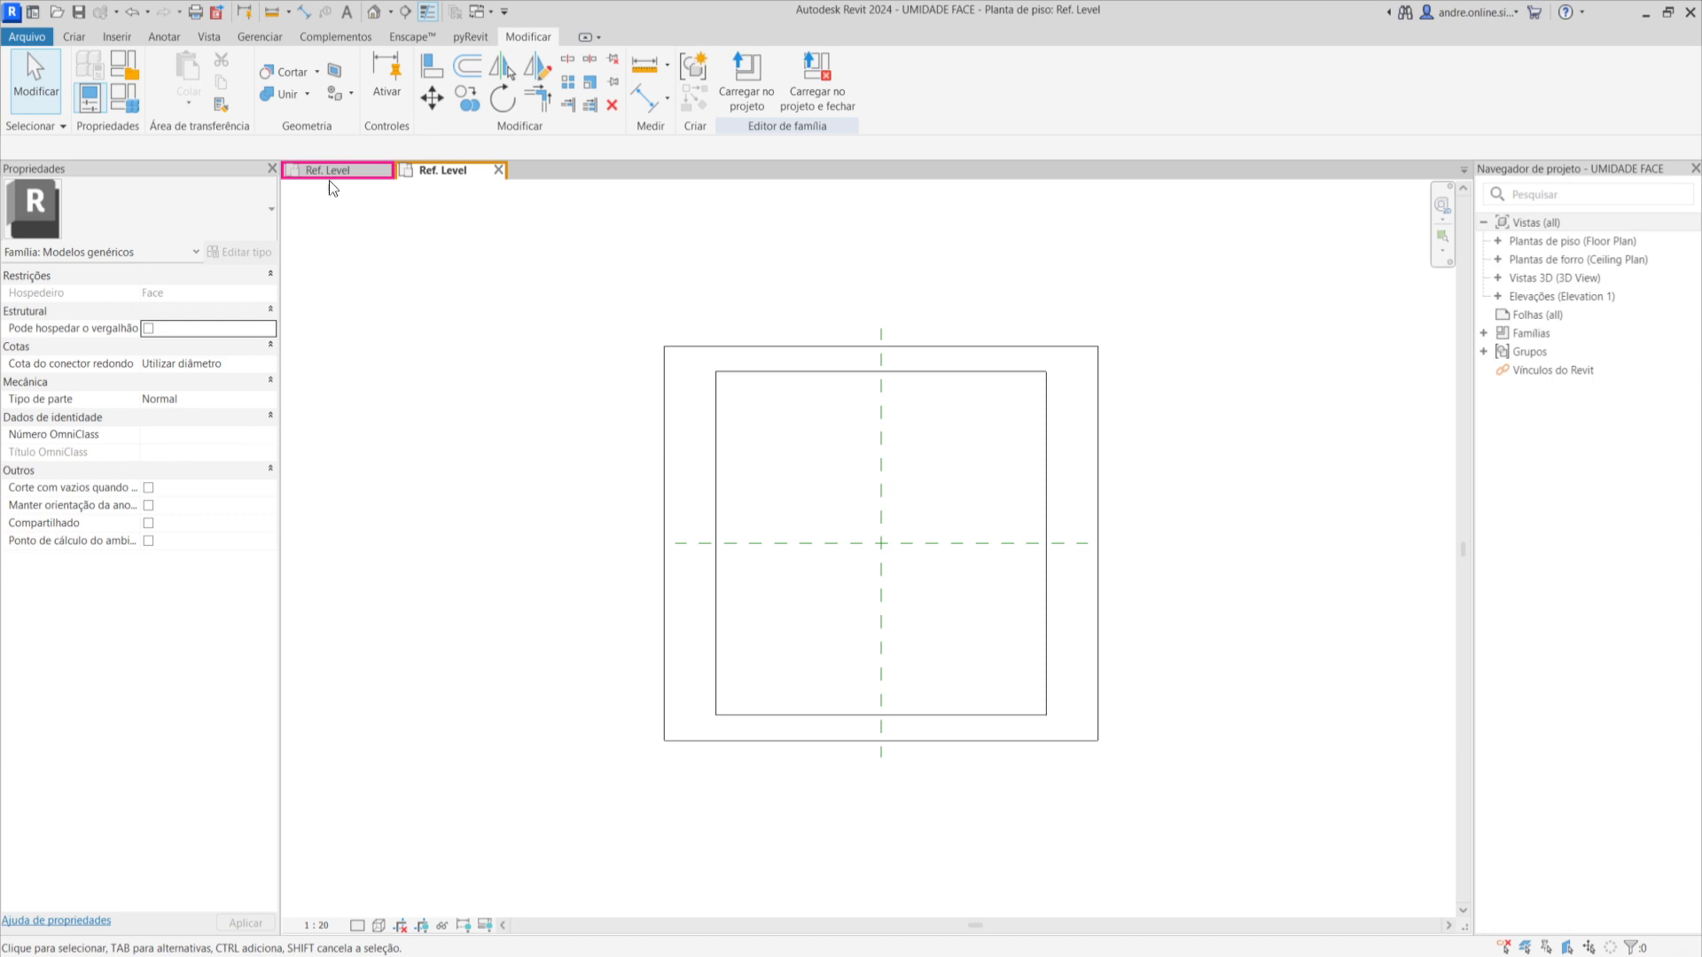
left_click(27, 36)
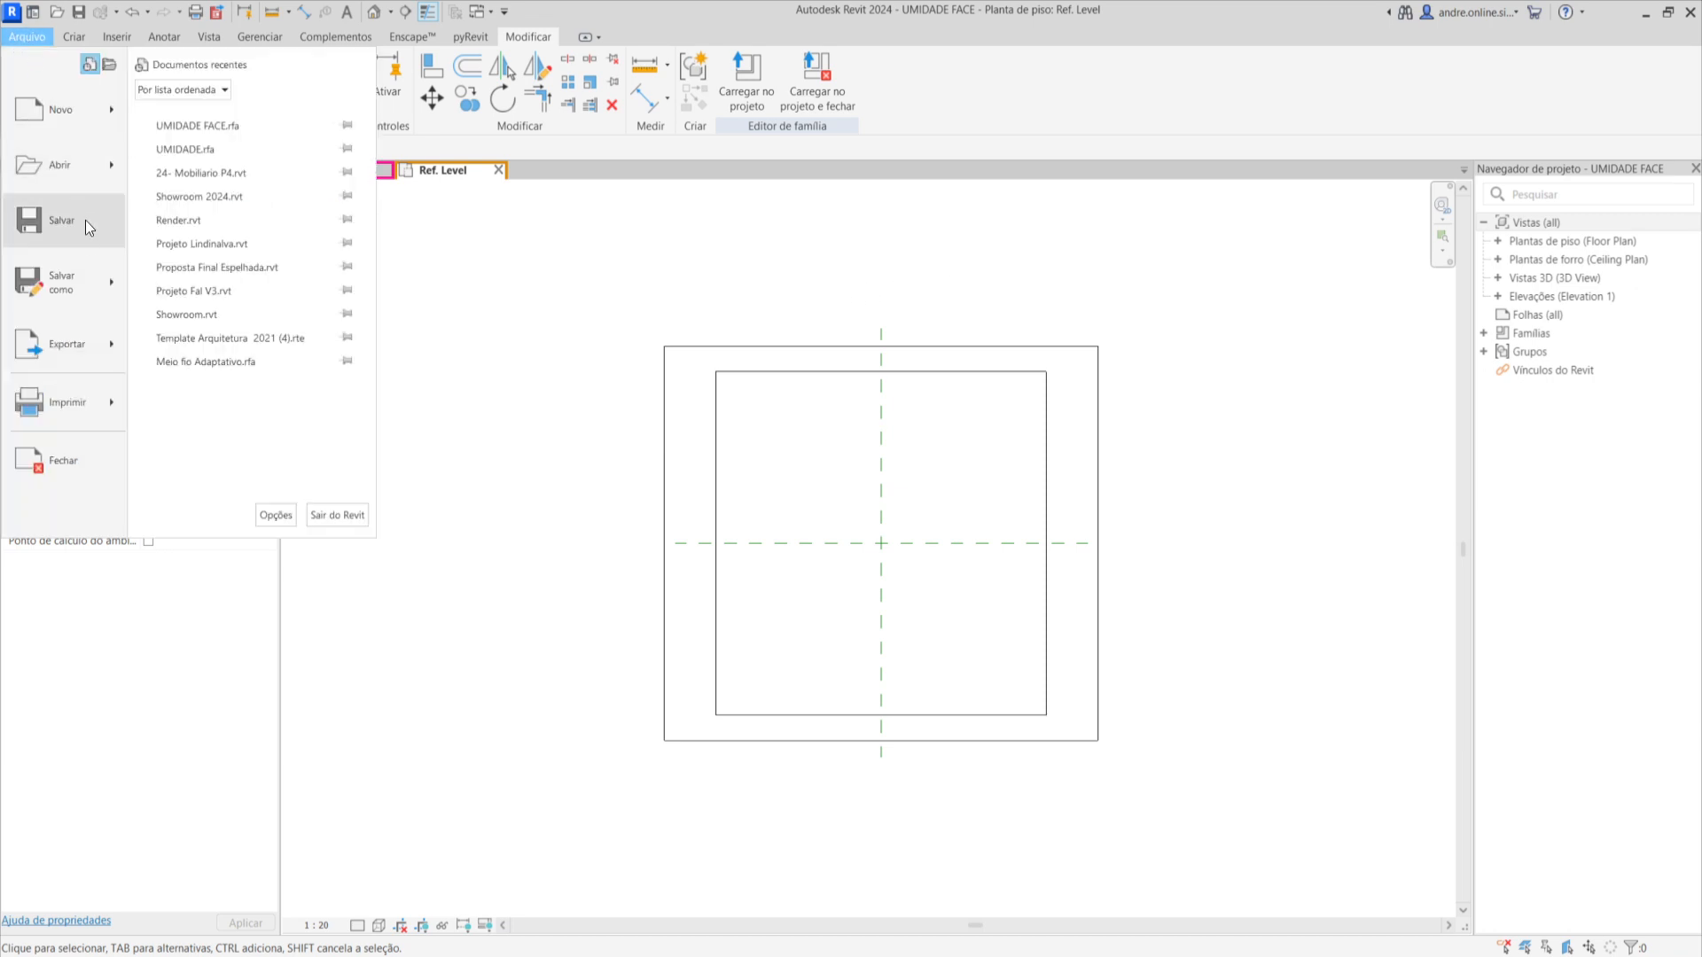
mouse_move(110, 106)
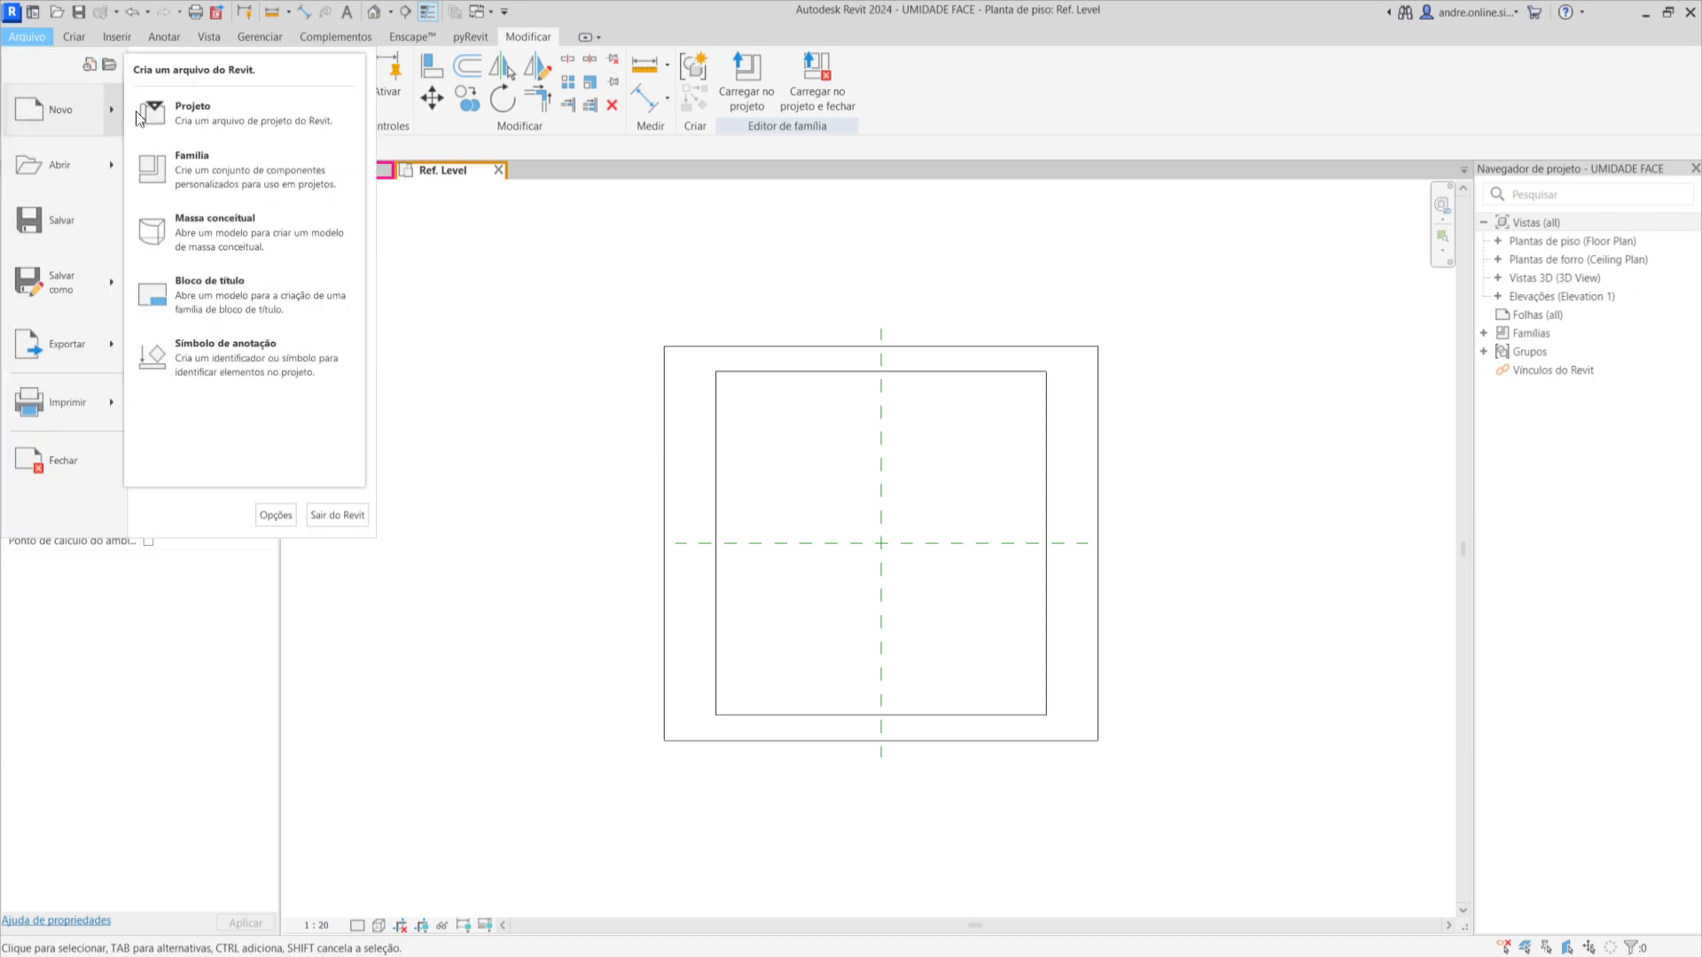
left_click(215, 113)
left_click(783, 450)
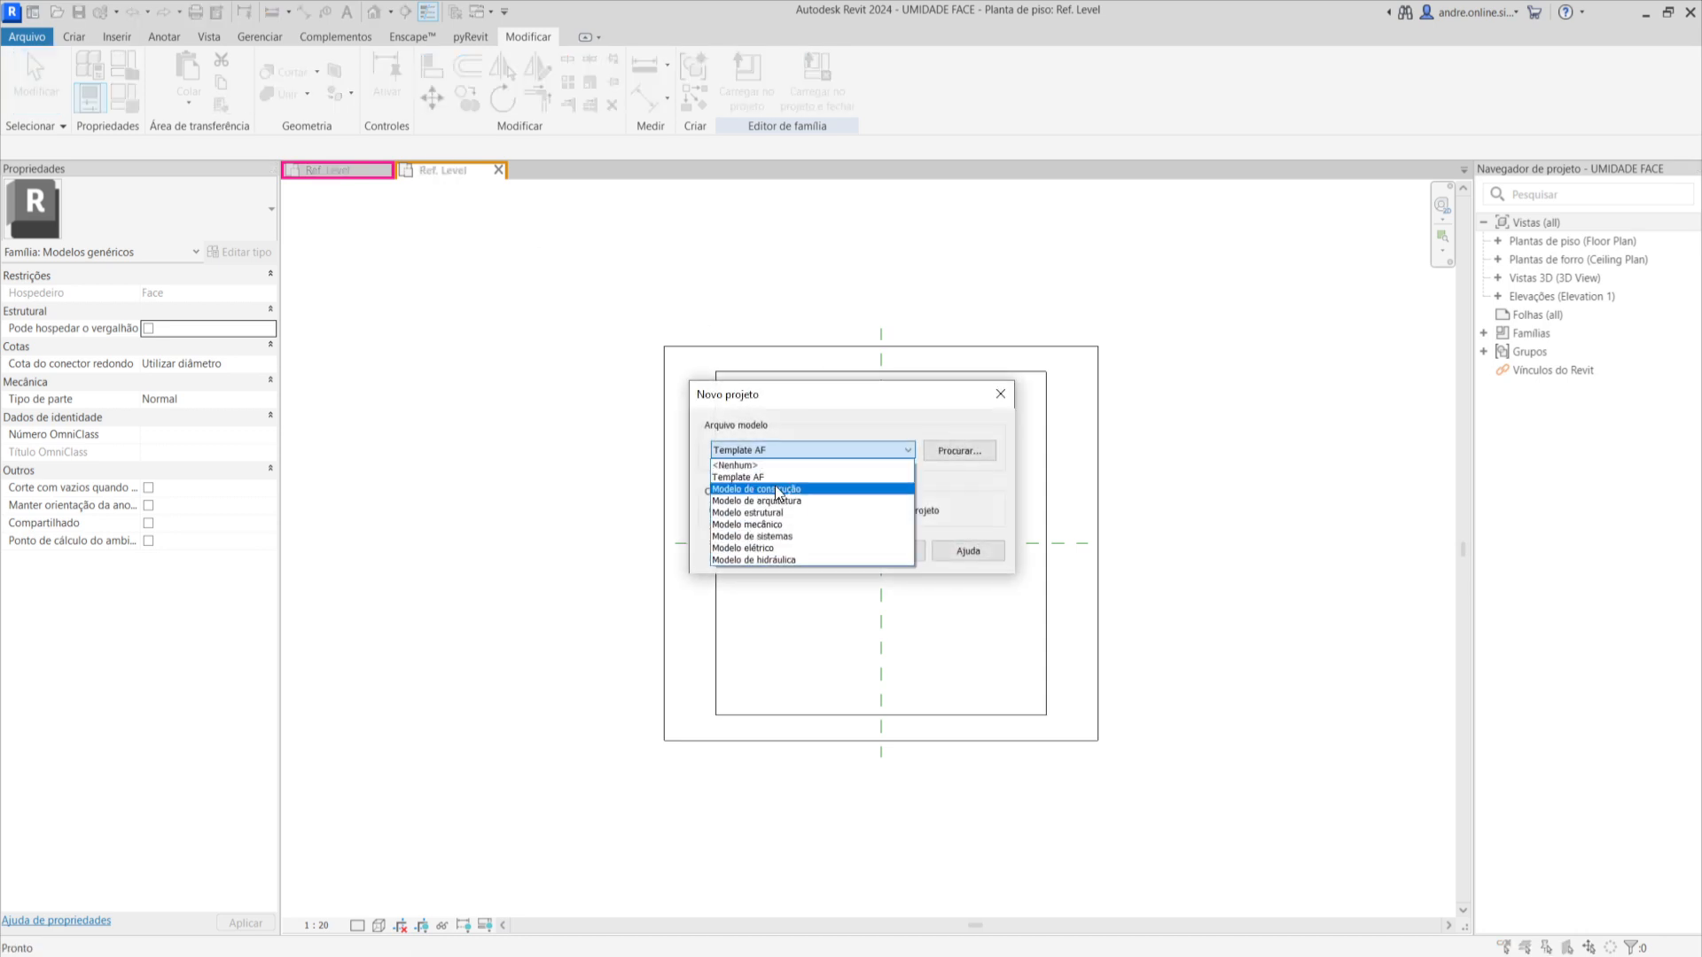
left_click(809, 490)
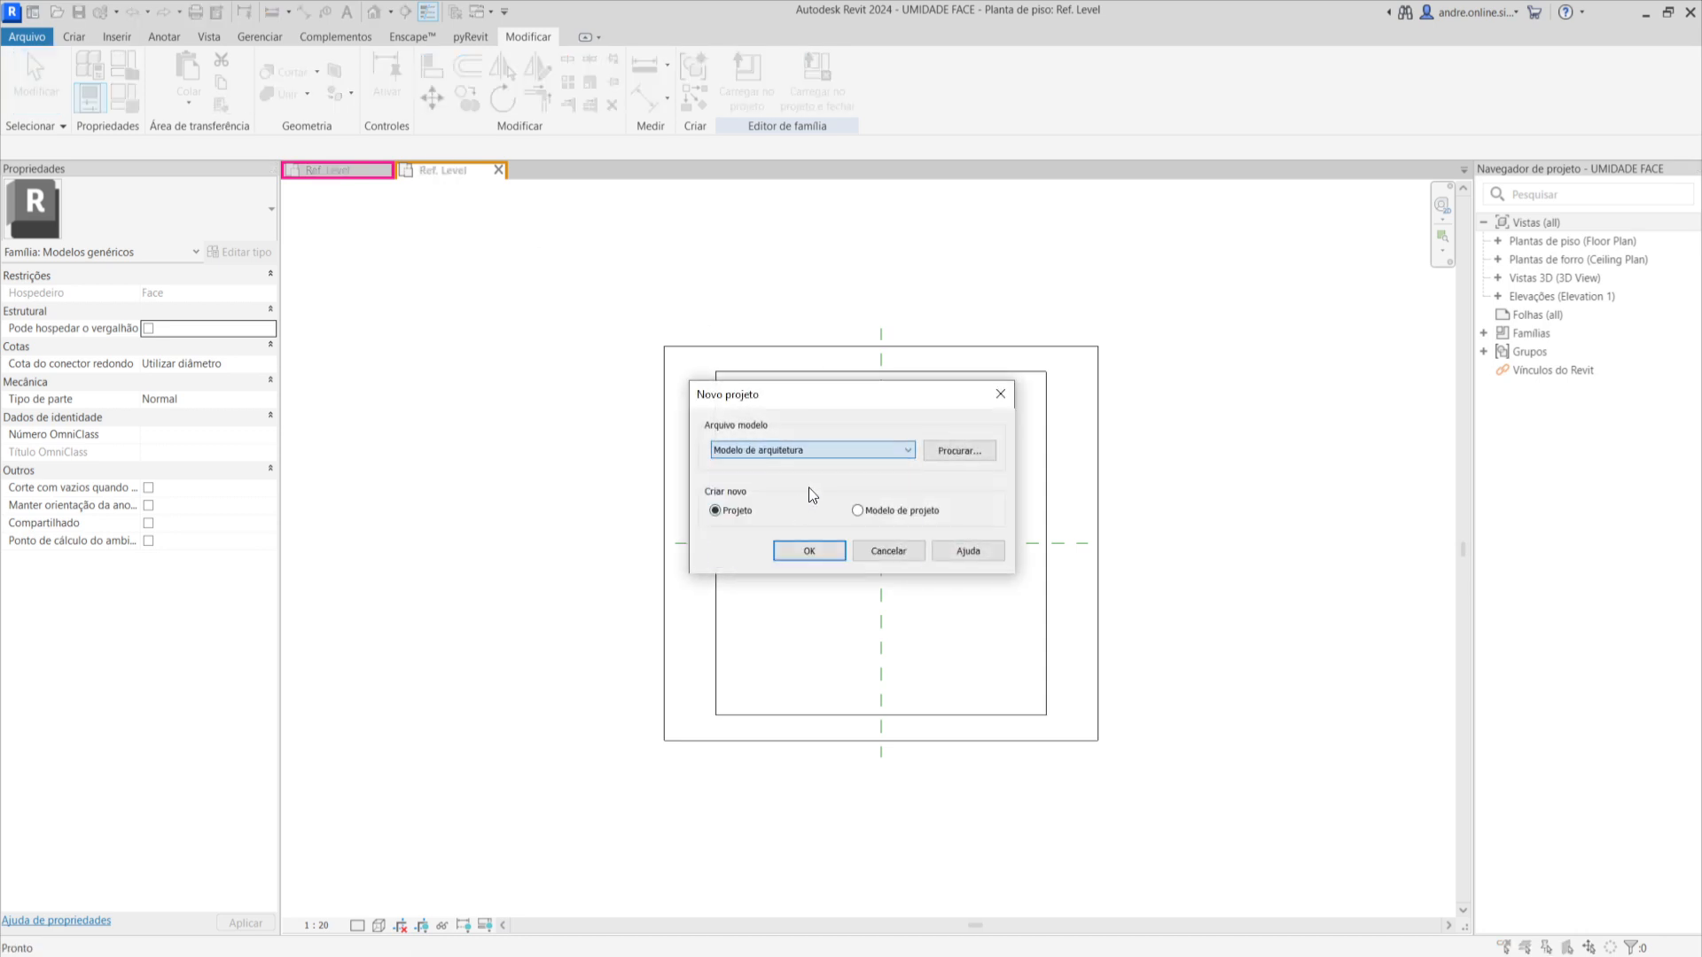
left_click(809, 550)
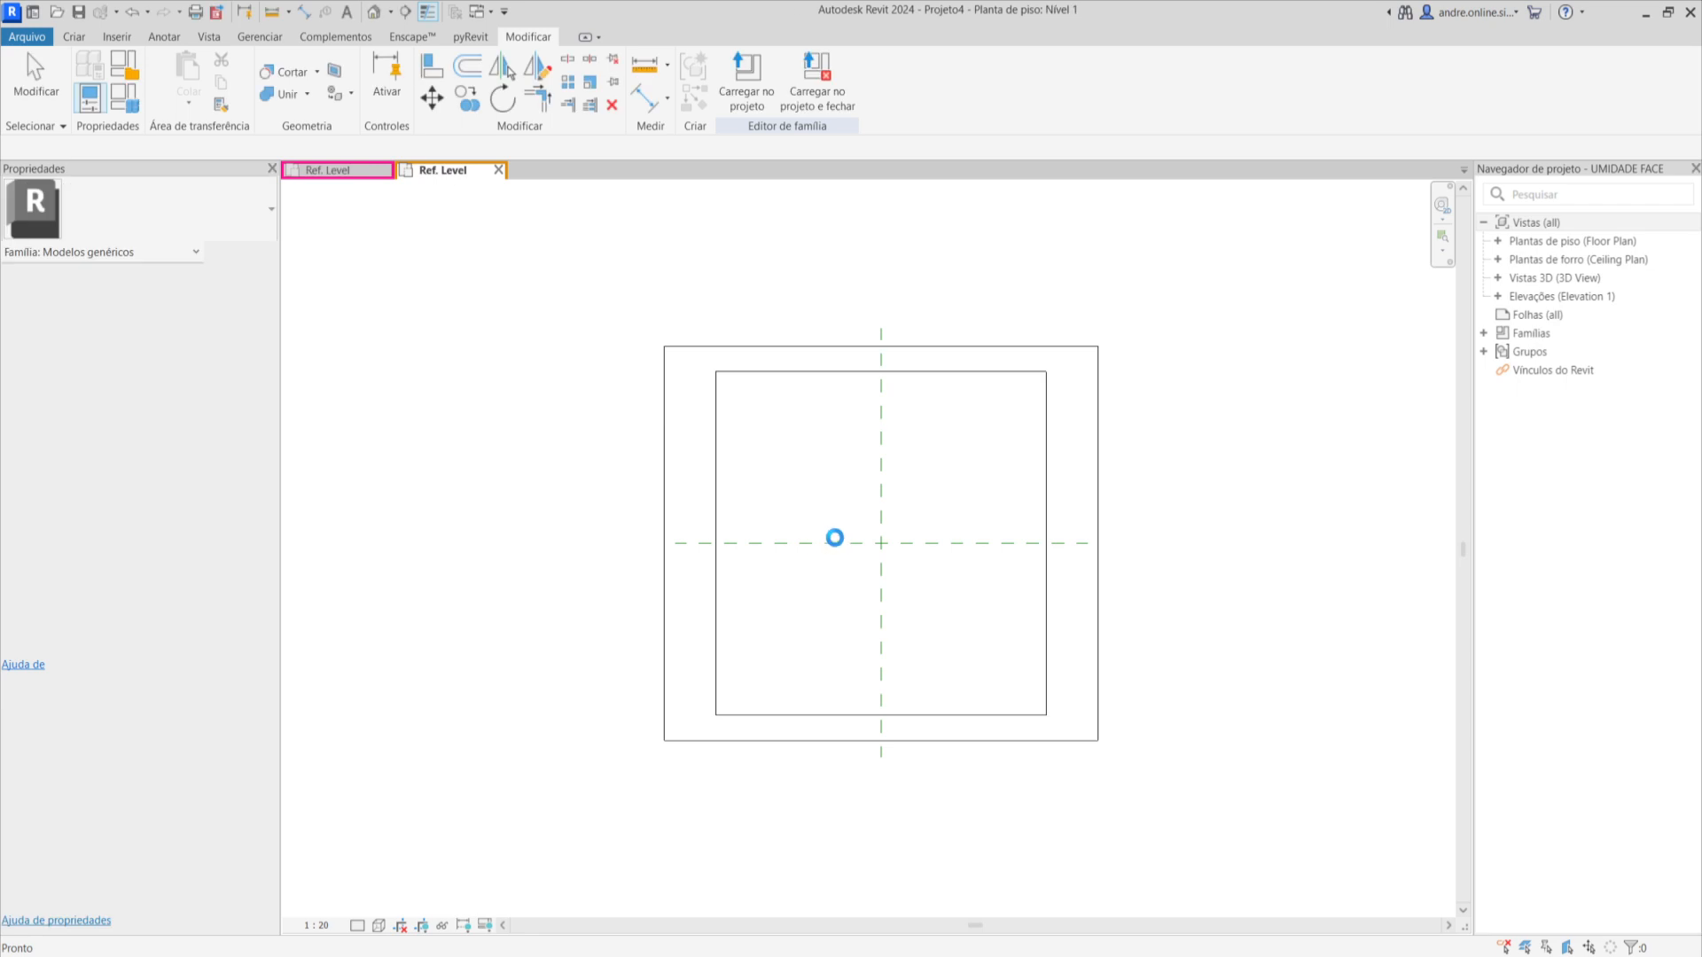
Draw a horizontal Genérico - 200 mm wall about 16000 mm long in the new project's Nível 1 floor plan.
left_click(461, 174)
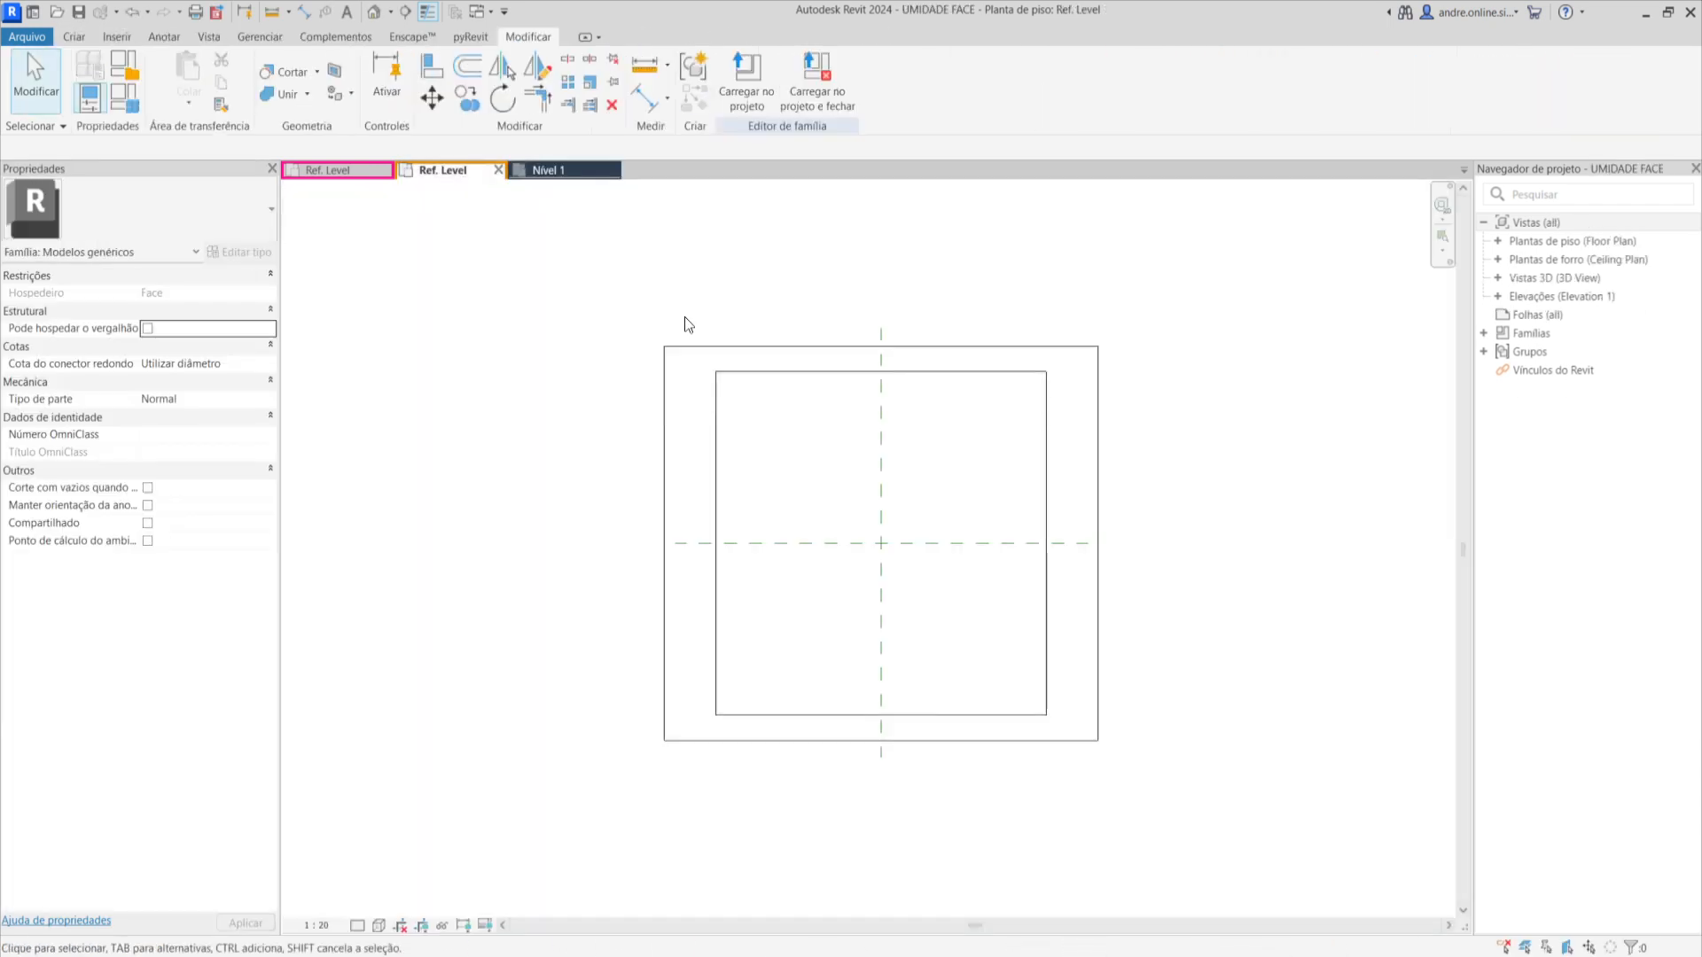
left_click(544, 170)
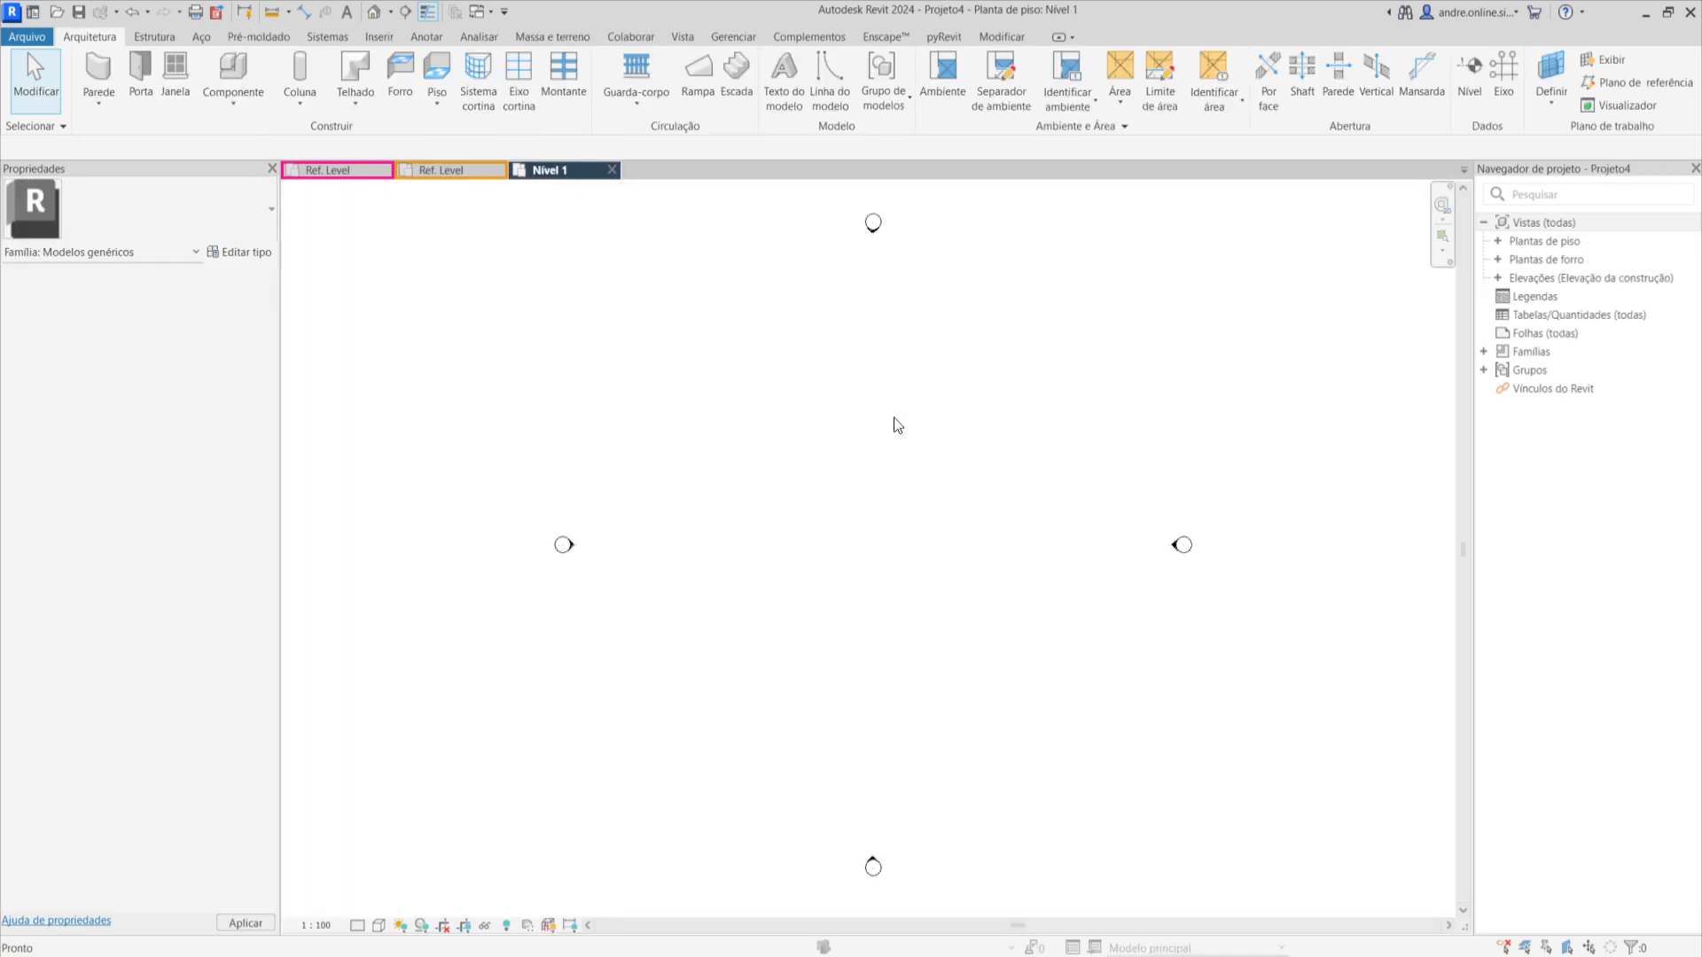
key("w")
key("a")
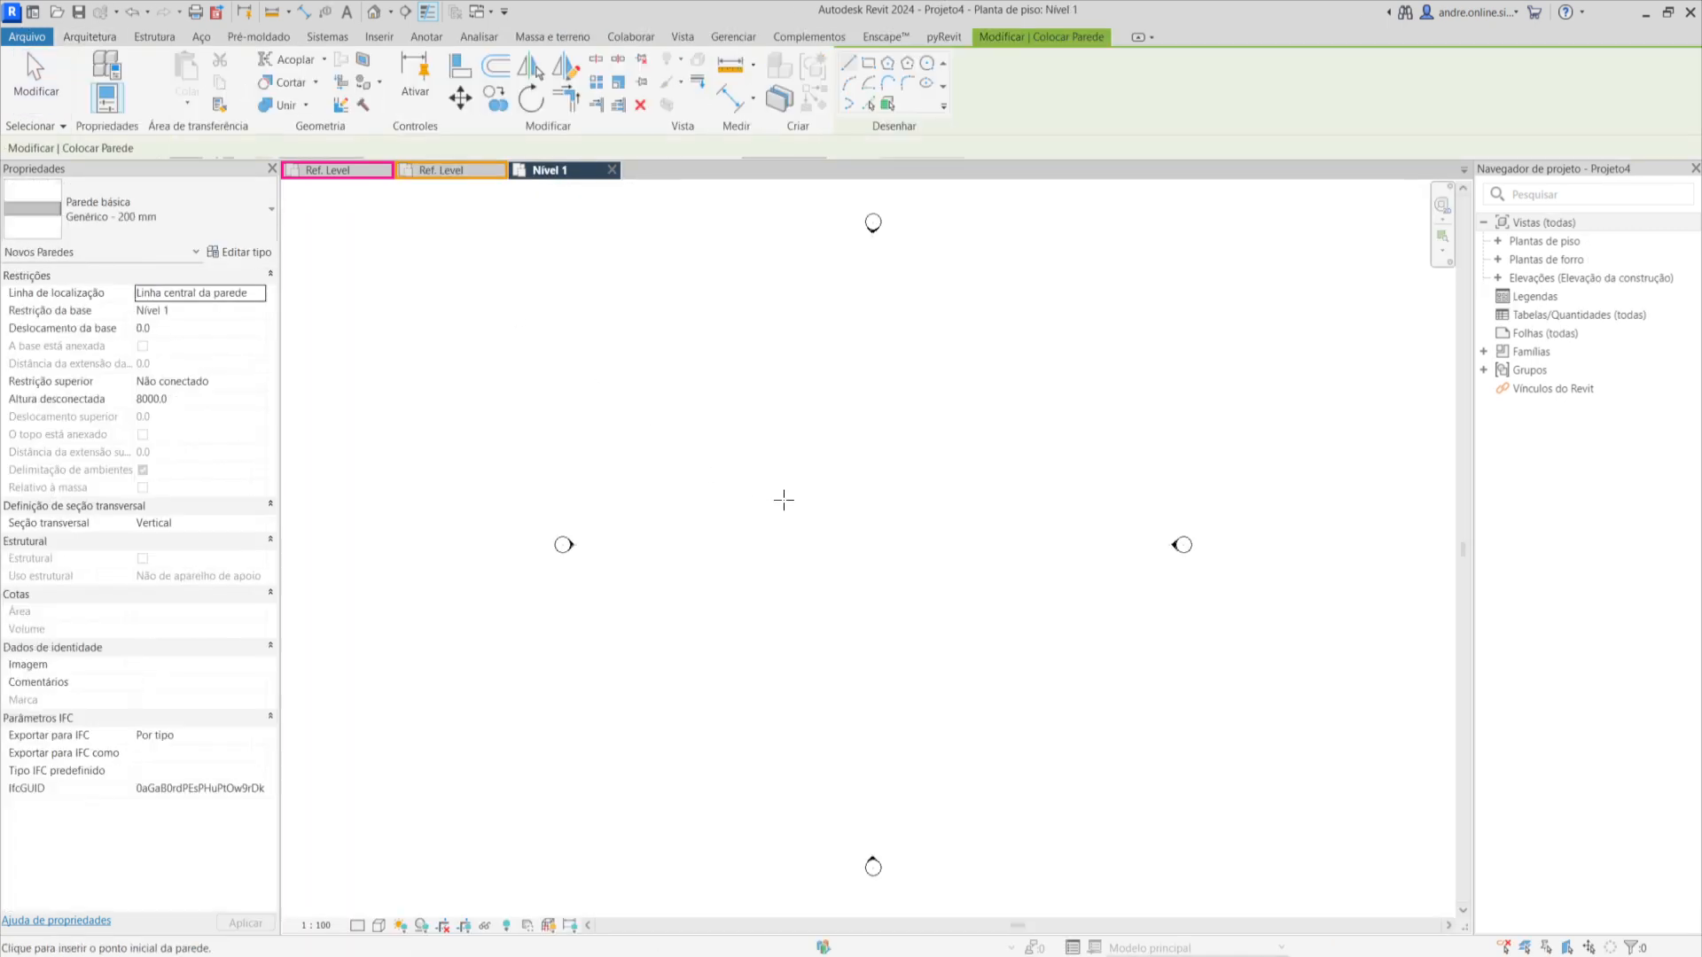
left_click(780, 484)
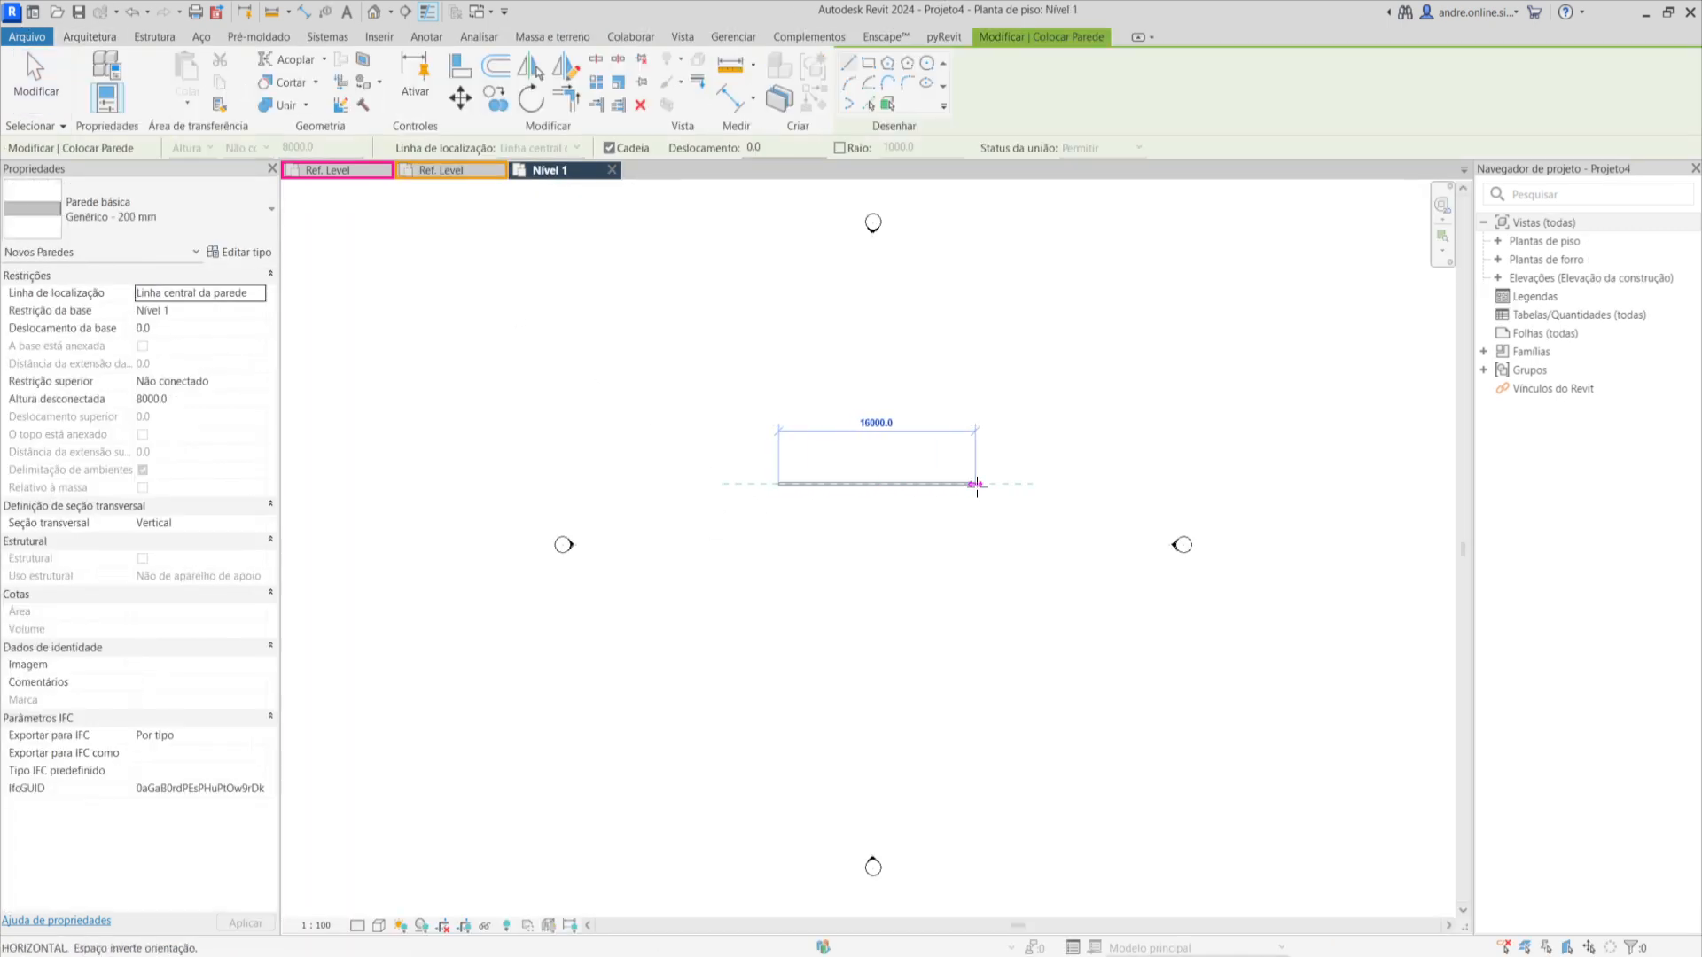
left_click(975, 482)
scroll(779, 482, "up", 2)
key("Escape")
key("Escape")
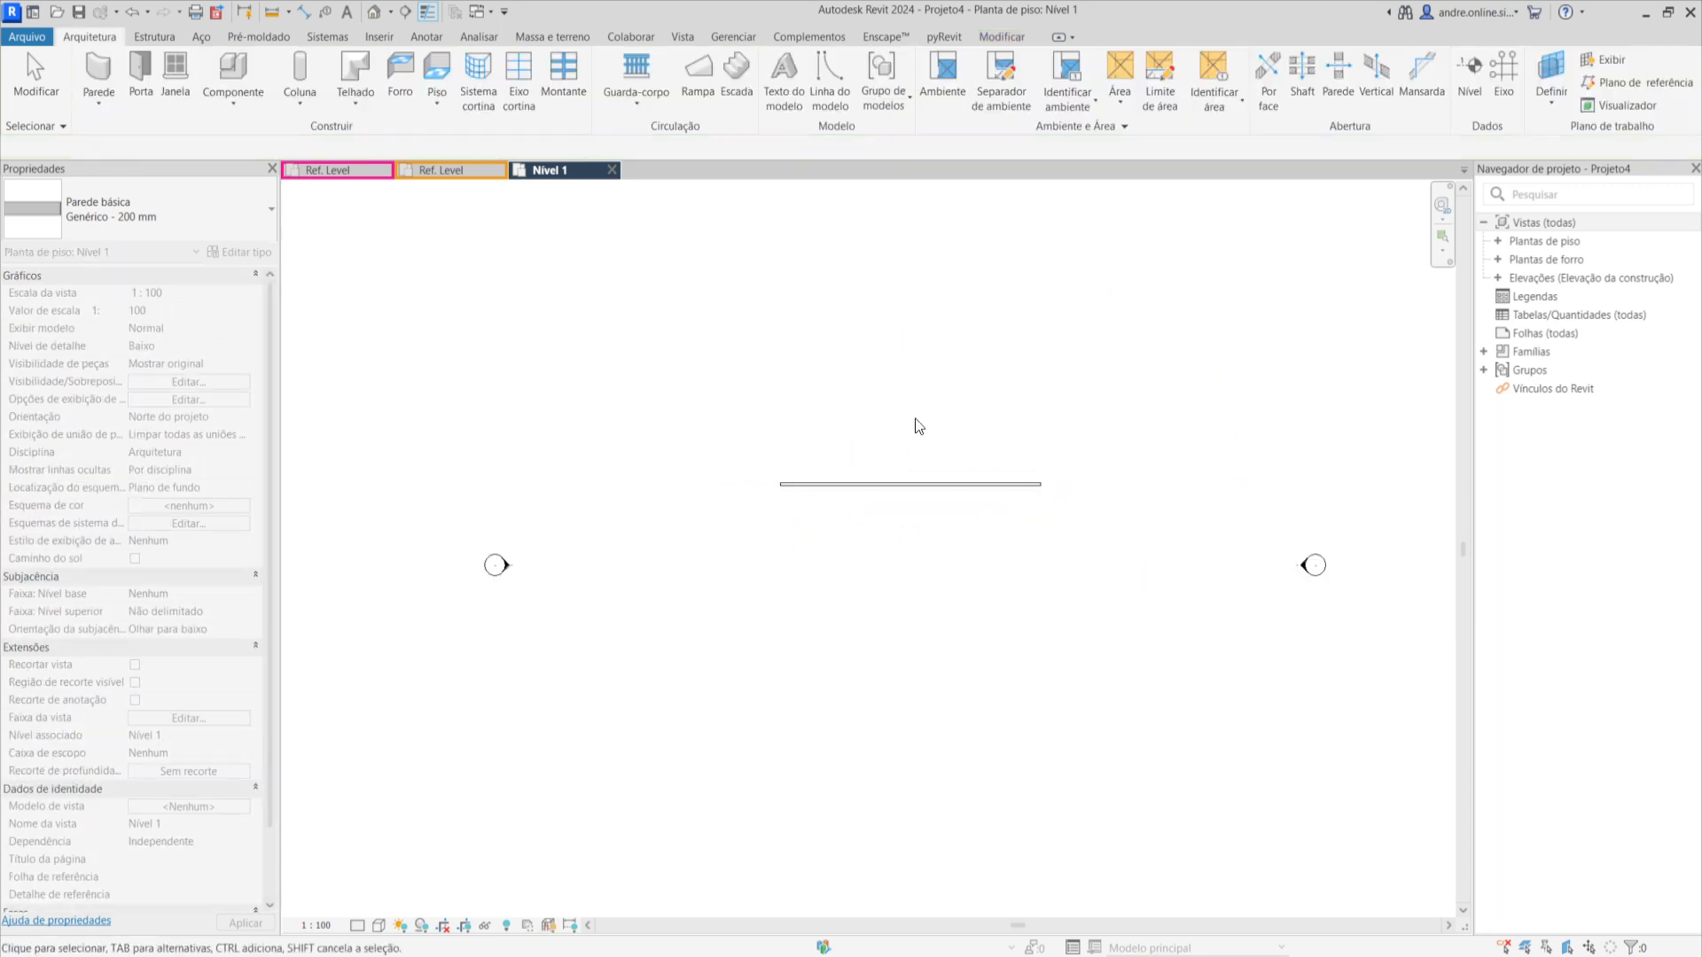
Set the project's length units (Comprimento) to metres with 2 decimal places.
key("u")
key("n")
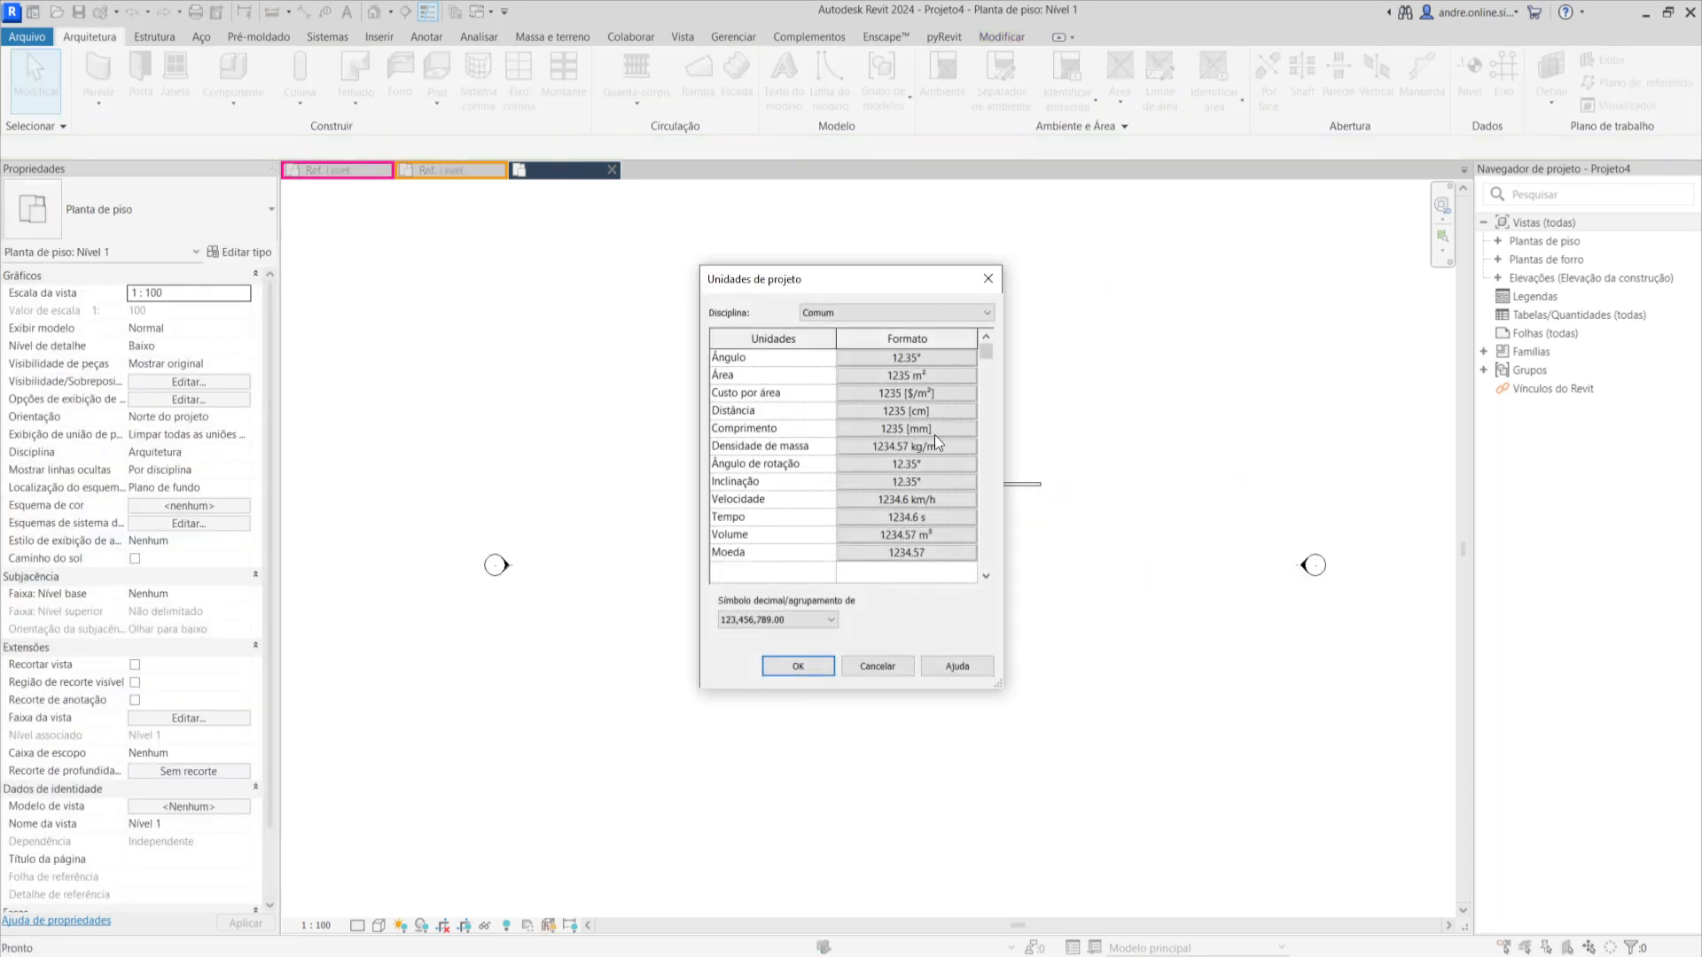
left_click(933, 433)
left_click(940, 388)
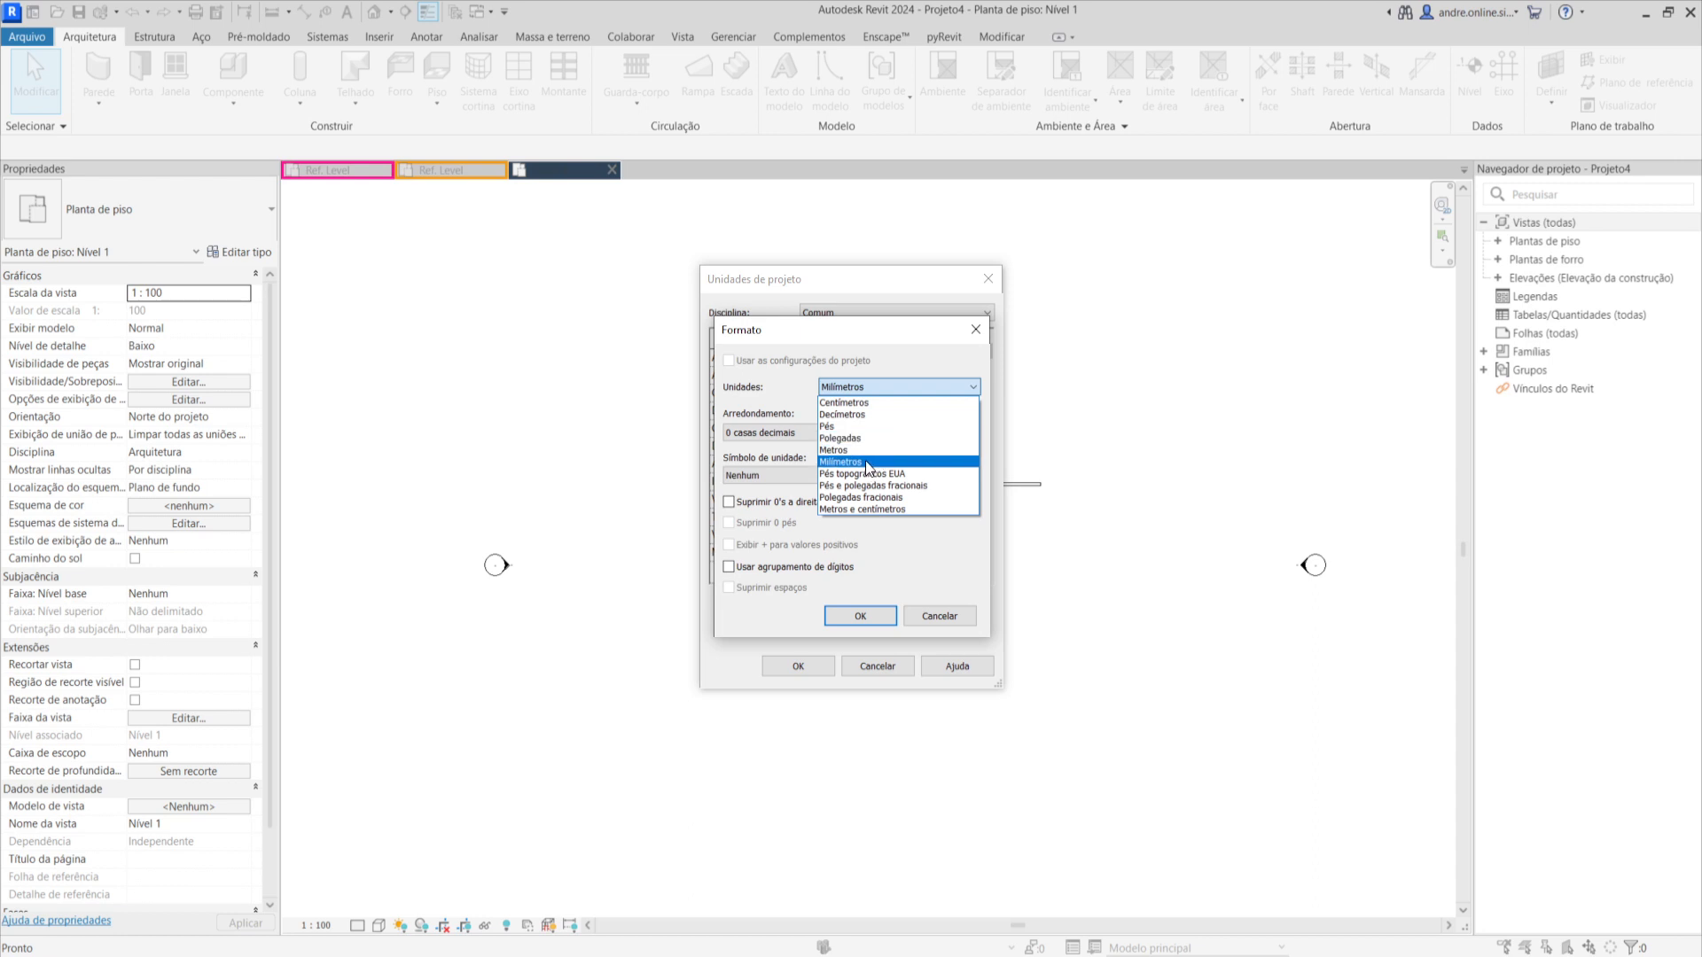
left_click(864, 450)
left_click(780, 432)
left_click(760, 507)
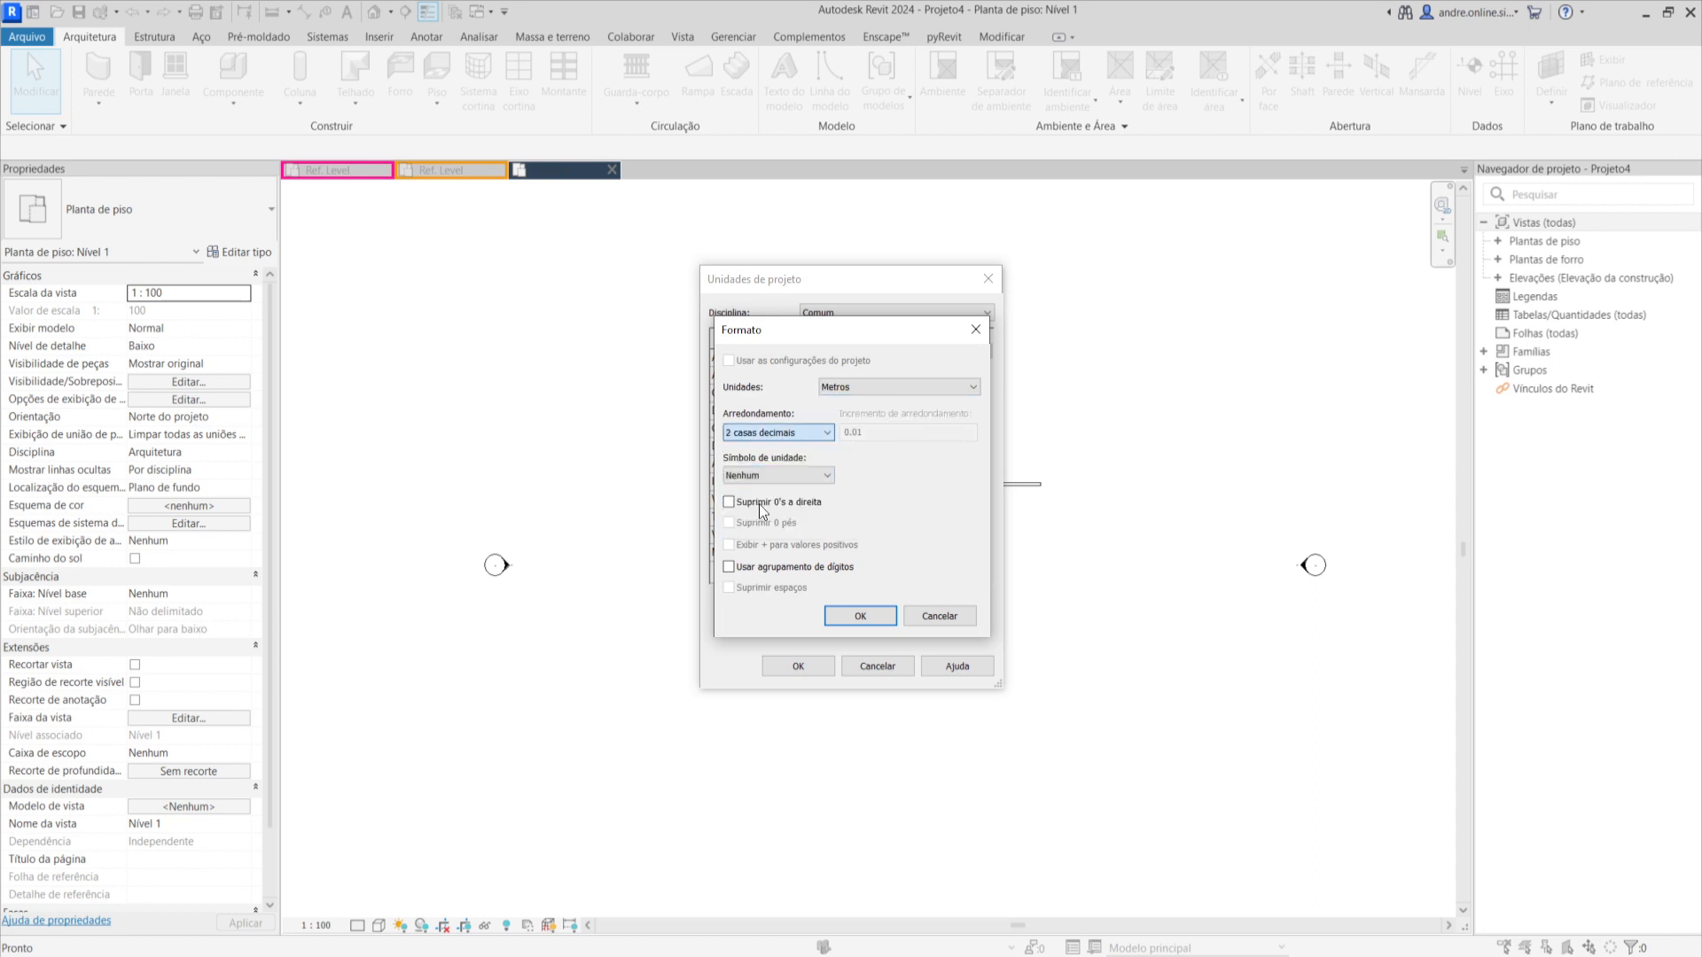
left_click(864, 617)
left_click(797, 664)
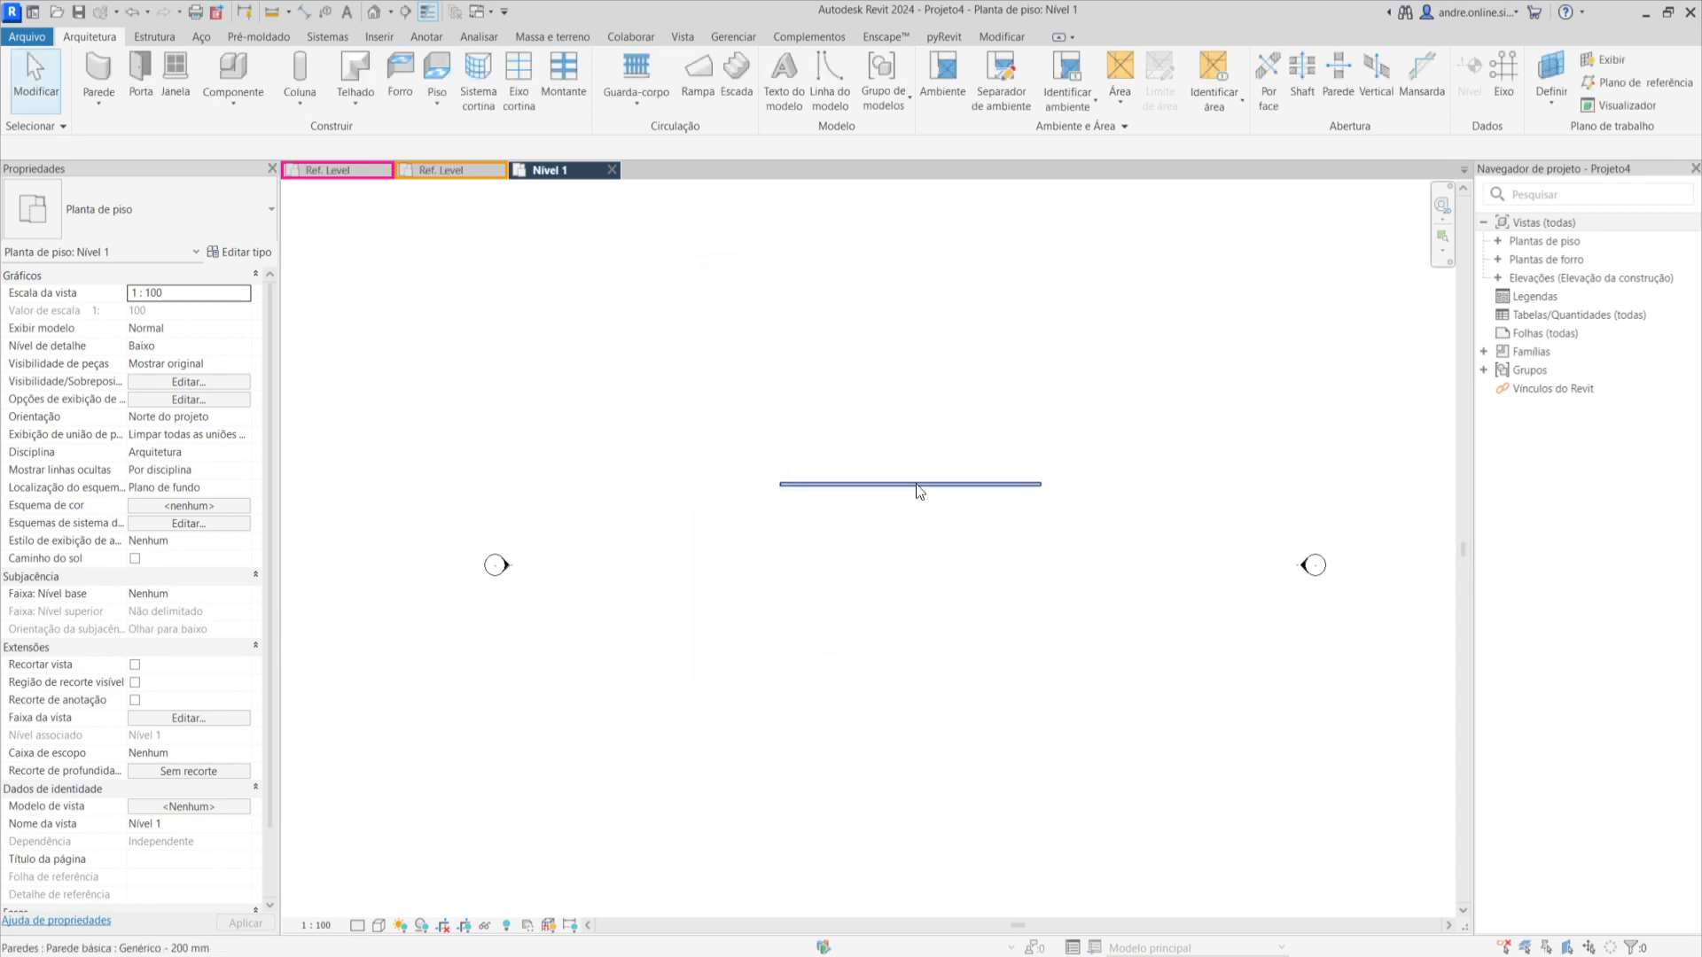
Load the UMIDADE FACE family into Projeto4.
left_click(415, 167)
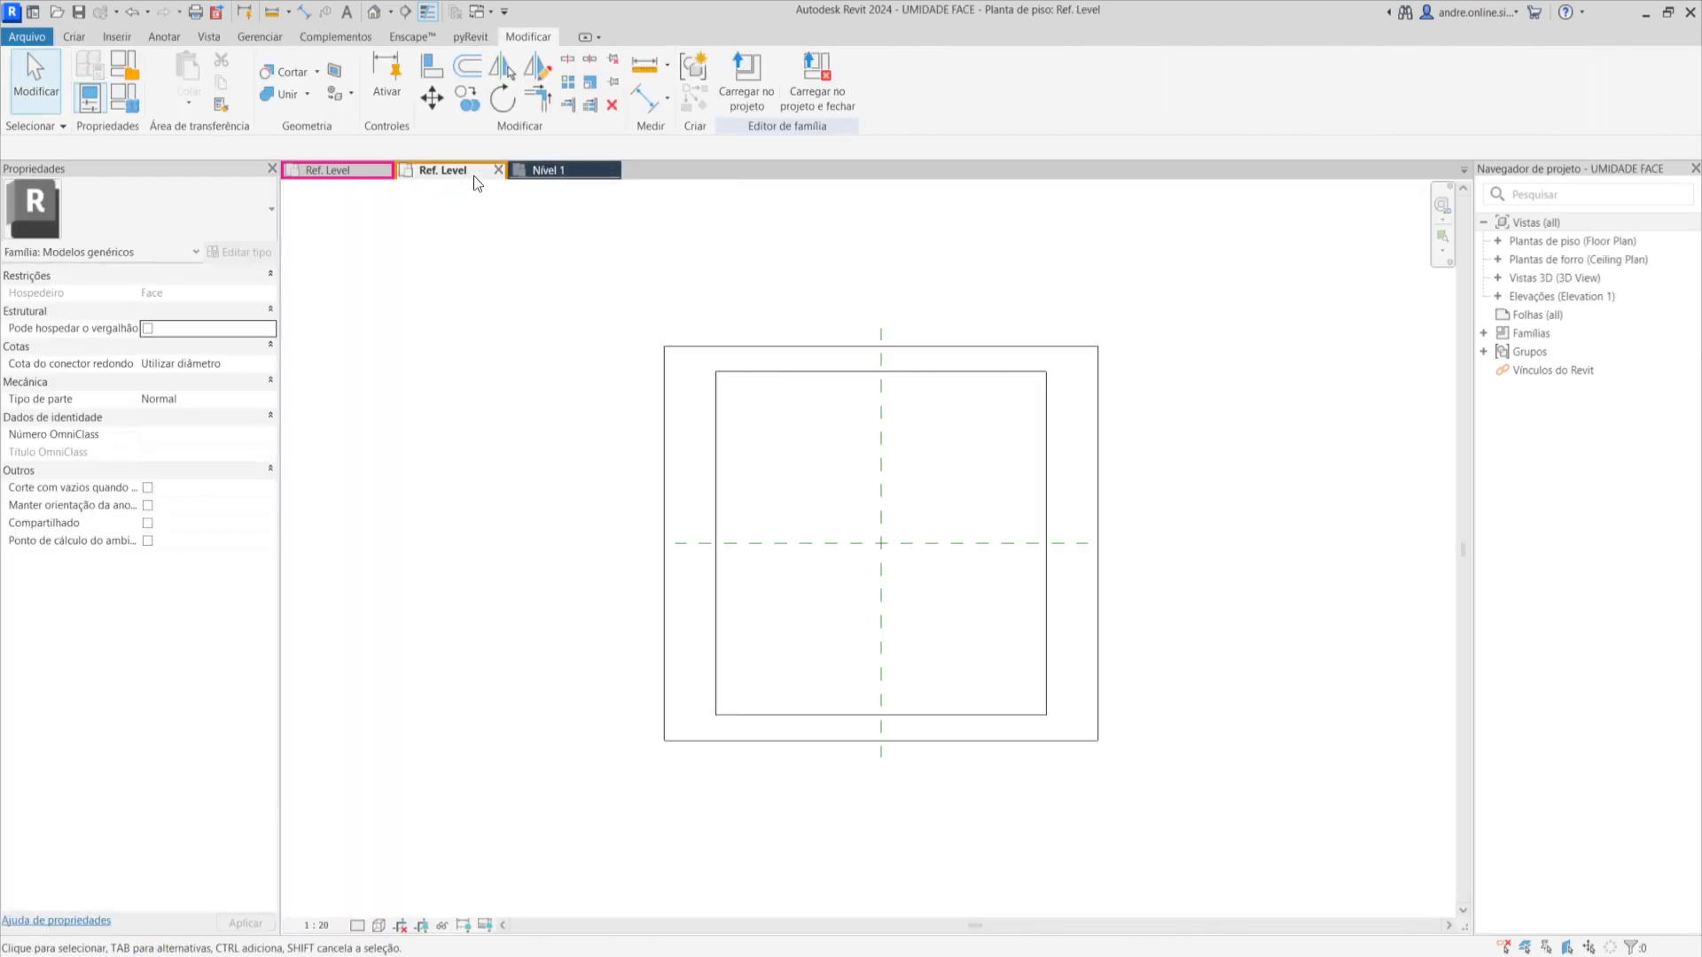
left_click(746, 85)
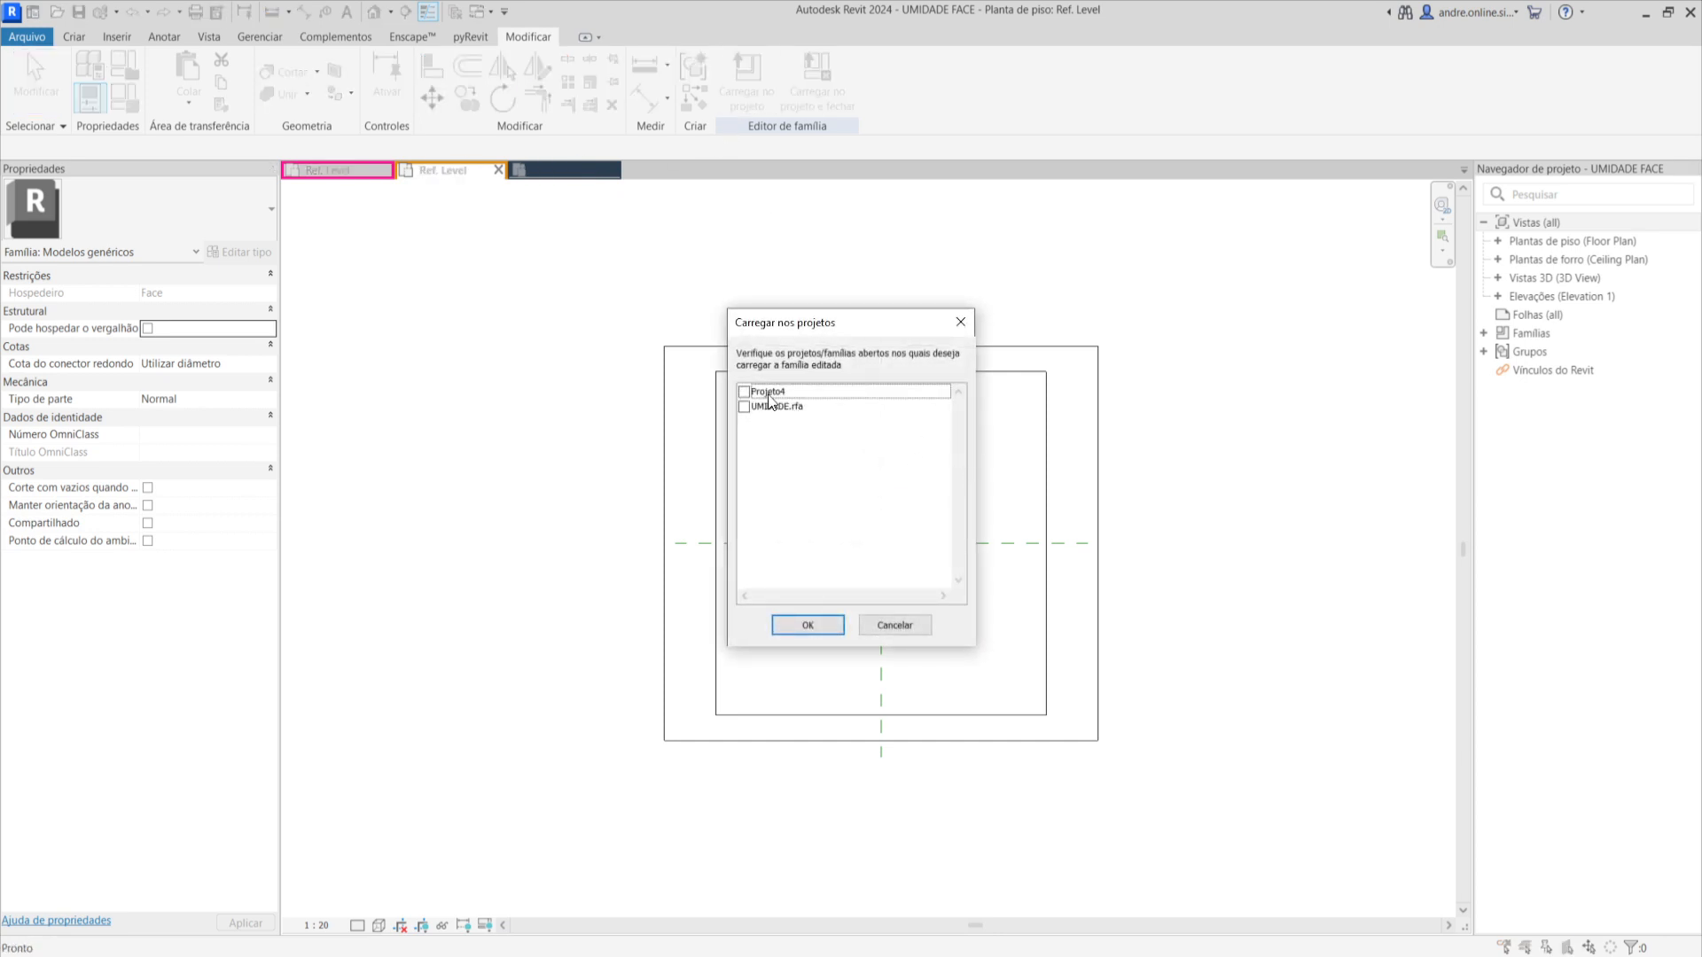
left_click(744, 392)
left_click(821, 623)
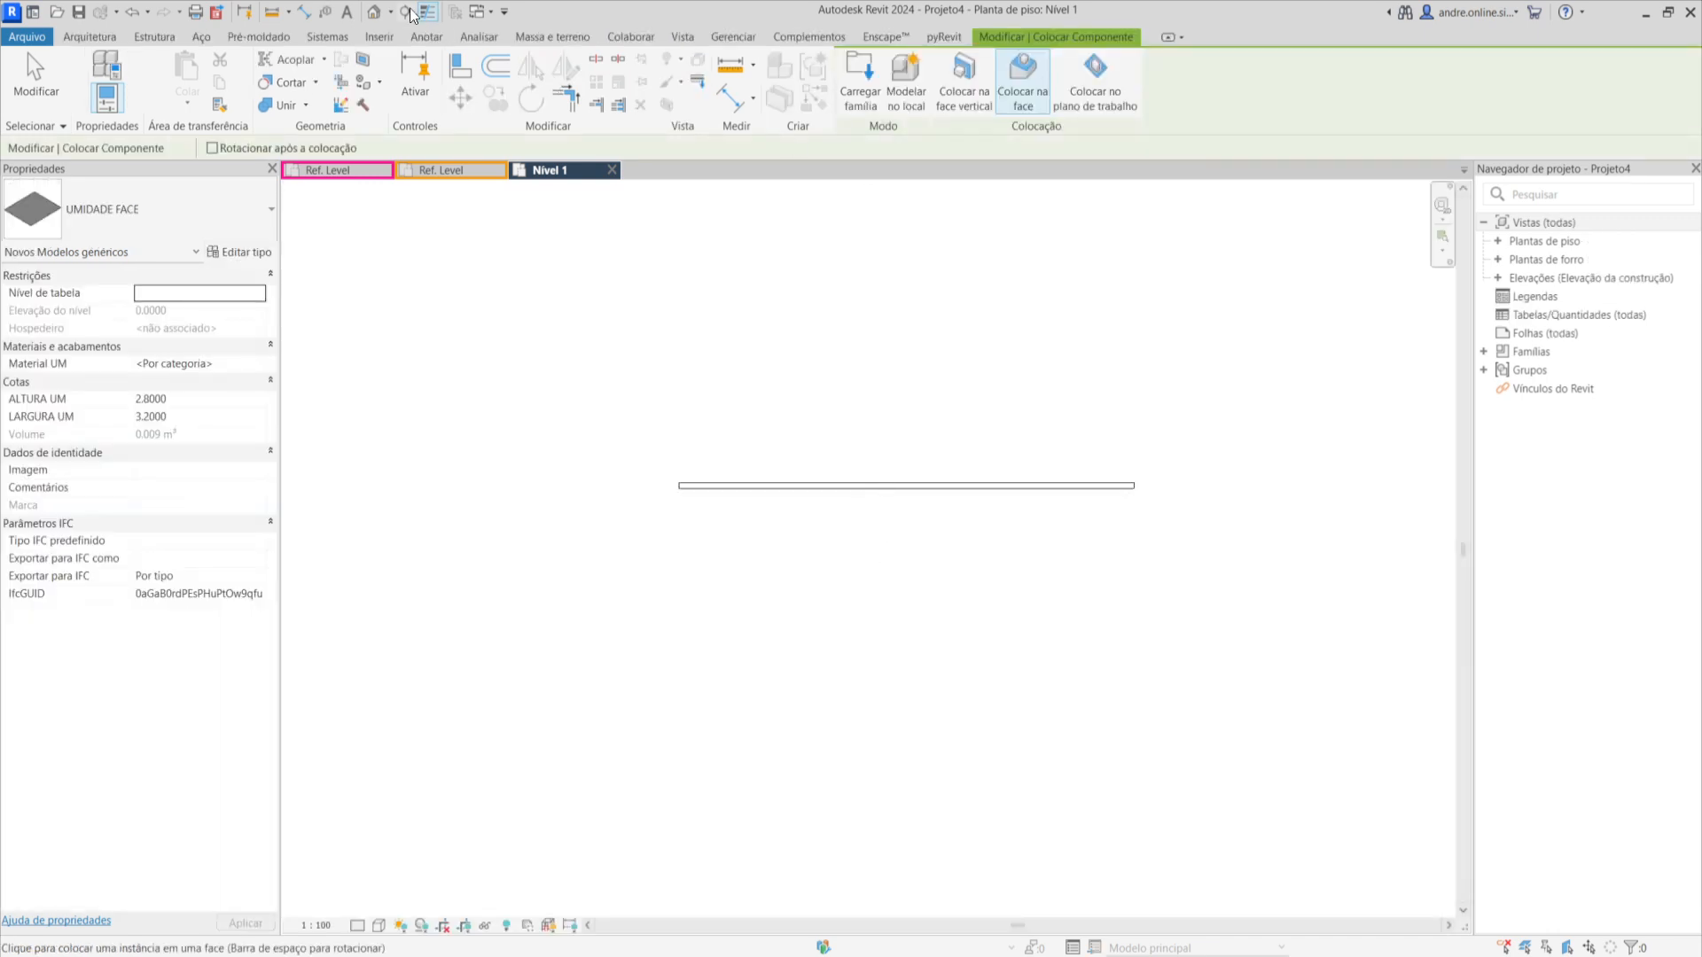
Place one UMIDADE FACE instance on the wall's front face in the 3D view, near its lower corner about 14.1 m from the far end.
left_click(373, 12)
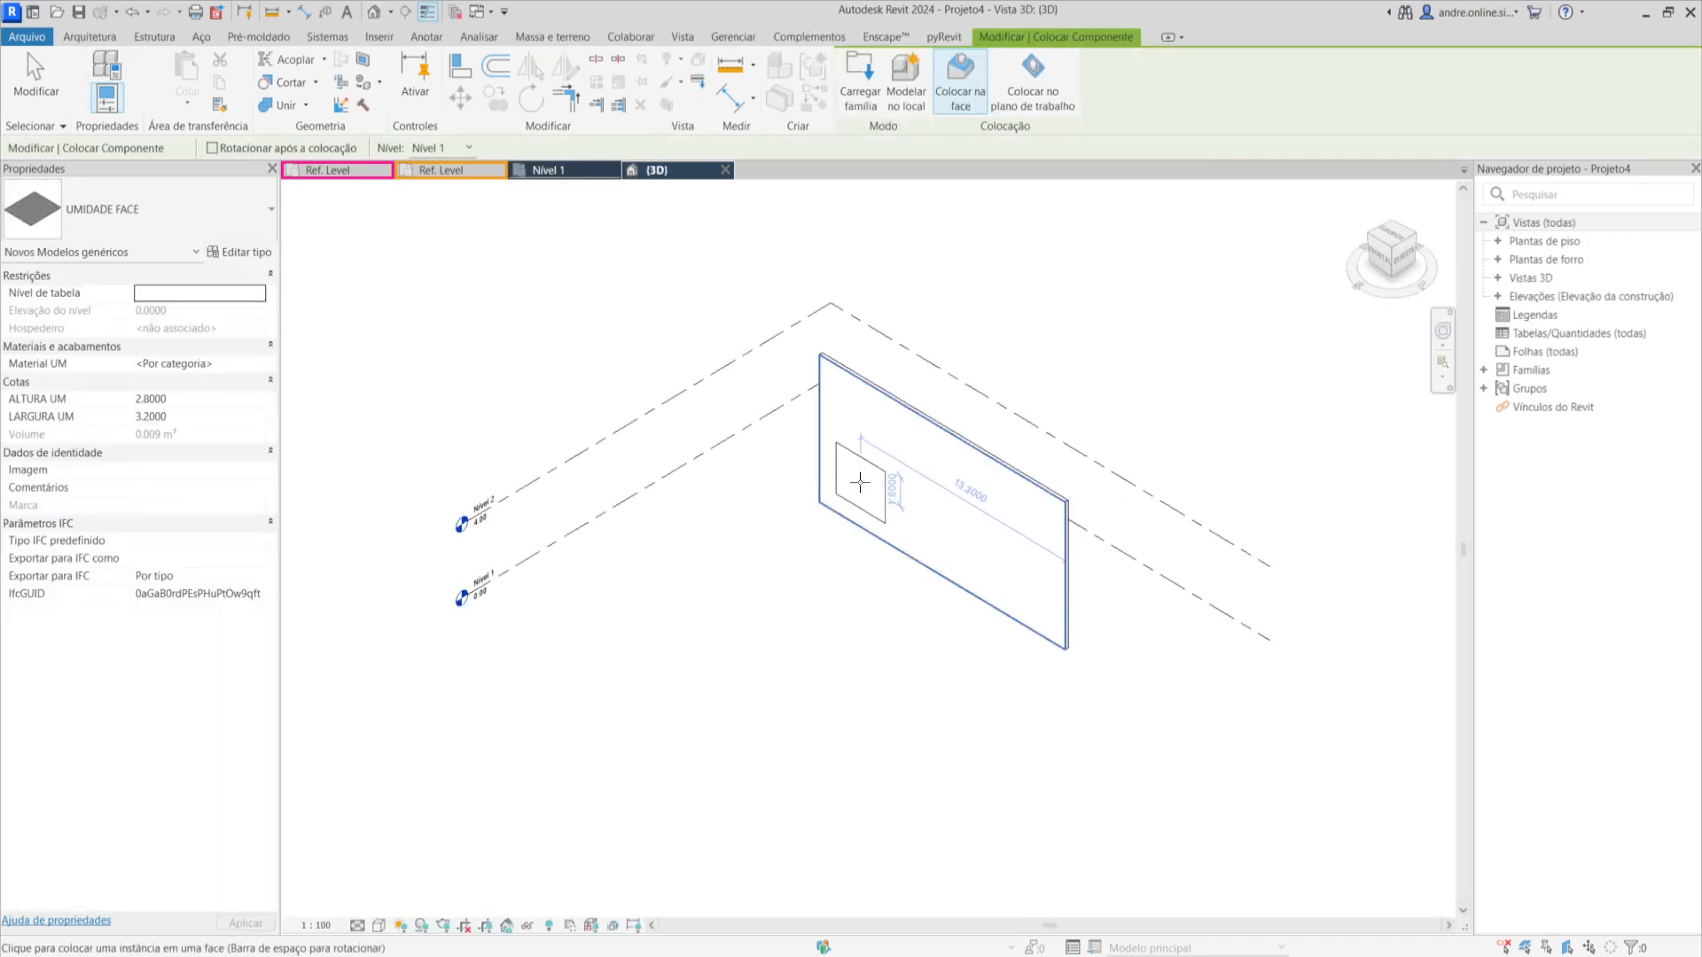
scroll(860, 483, "up", 3)
left_click(830, 501)
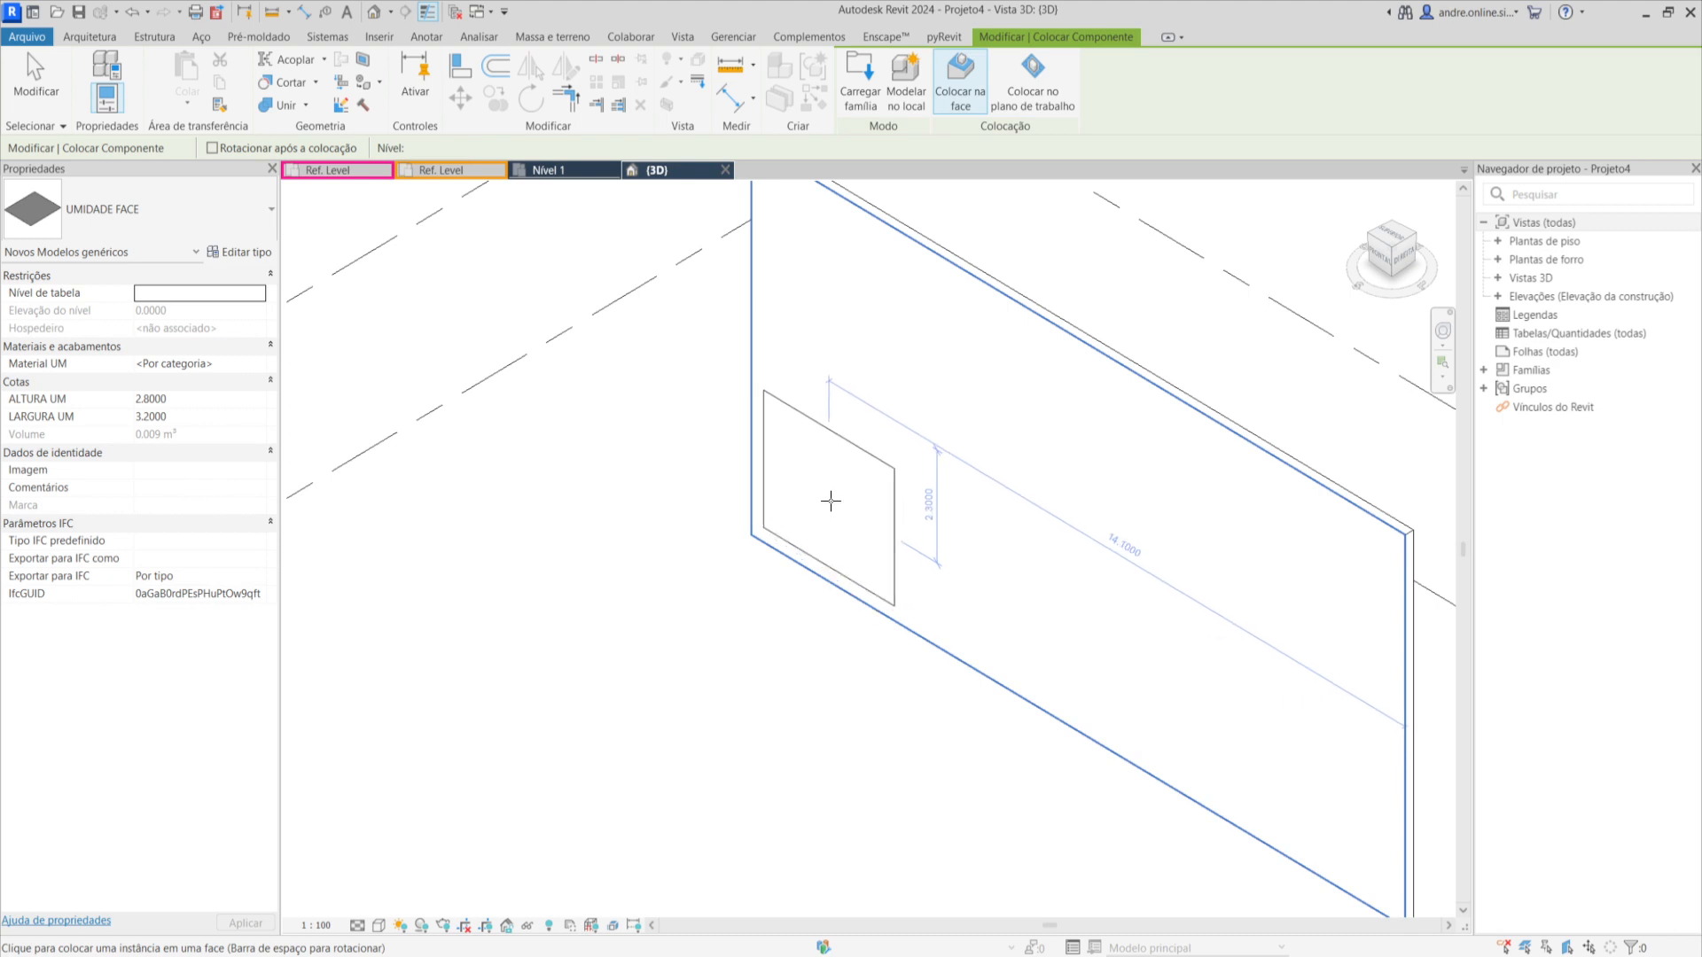
scroll(831, 500, "down", 3)
key("Escape")
scroll(831, 502, "up", 1)
key("Escape")
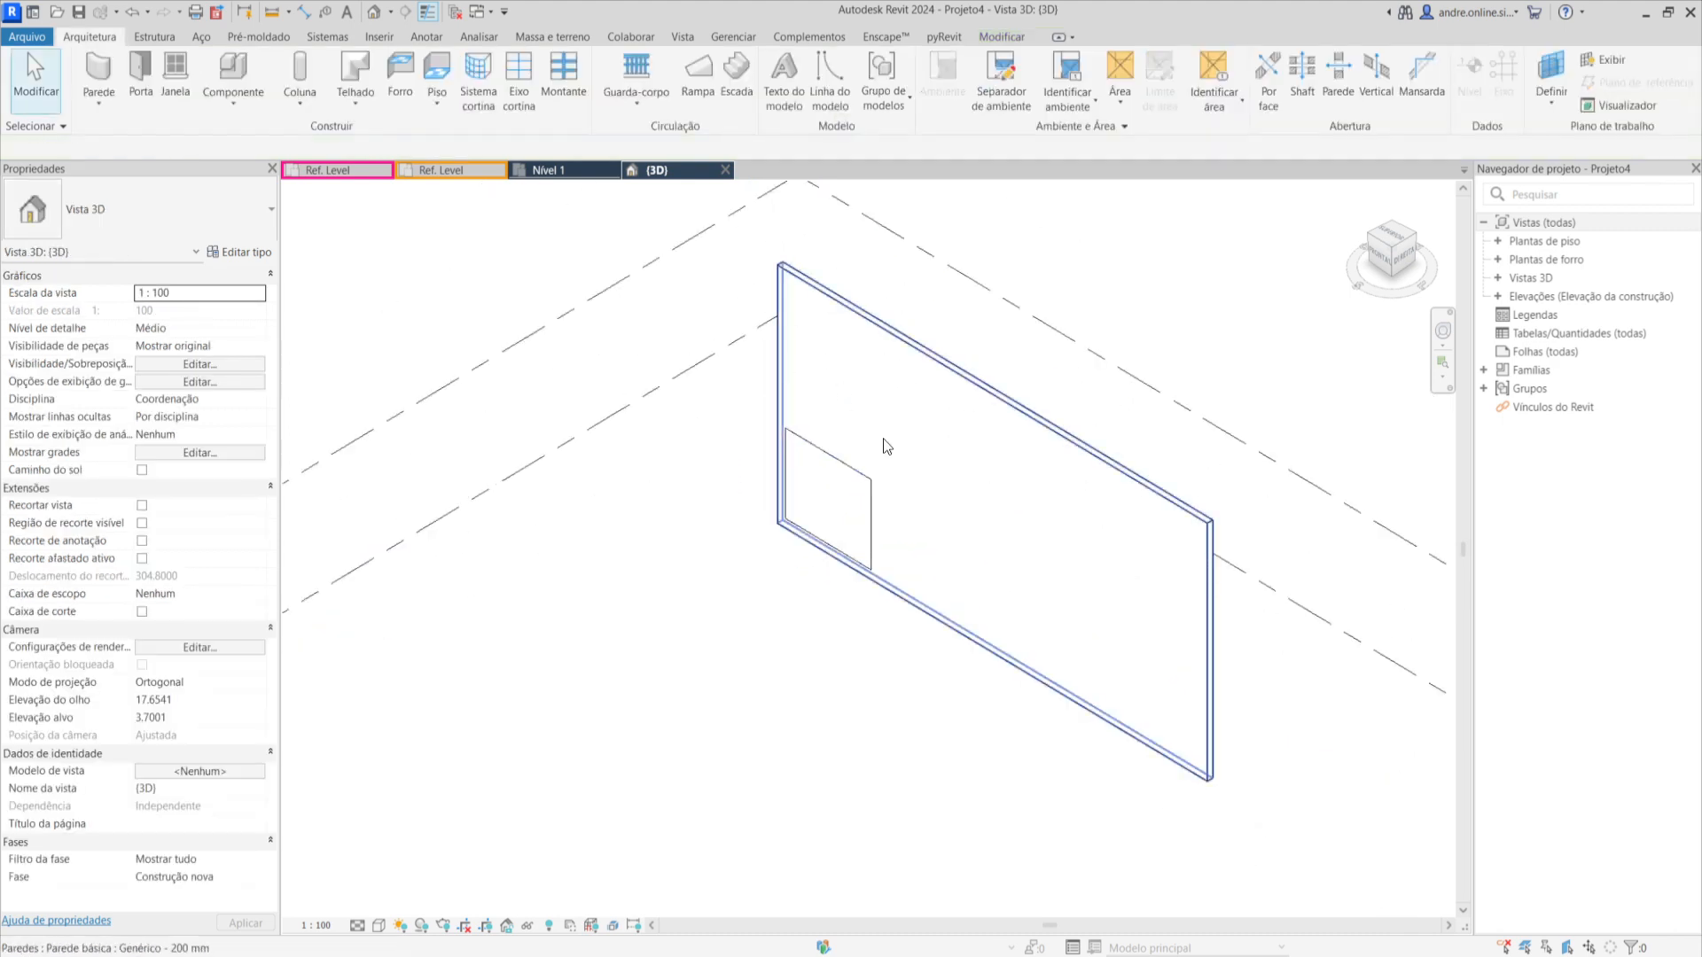
Open the Sul elevation and move the UMIDADE FACE instance along the wall to about 8.4 m from its right end.
left_click(1498, 296)
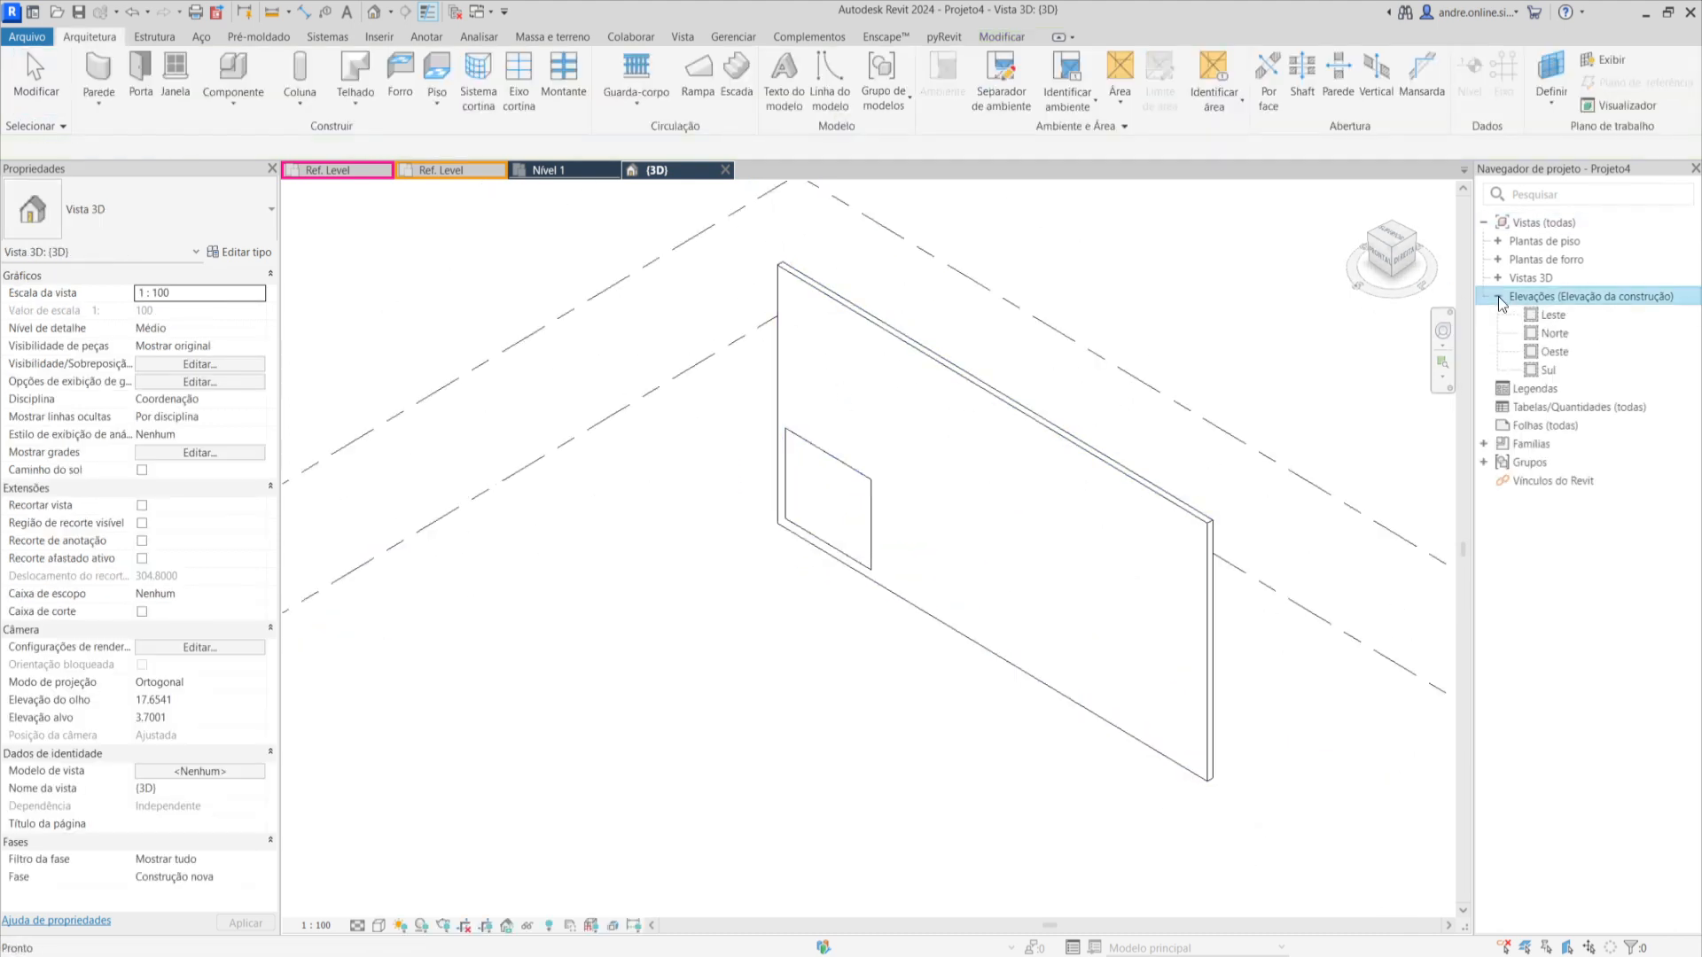
double_click(1548, 369)
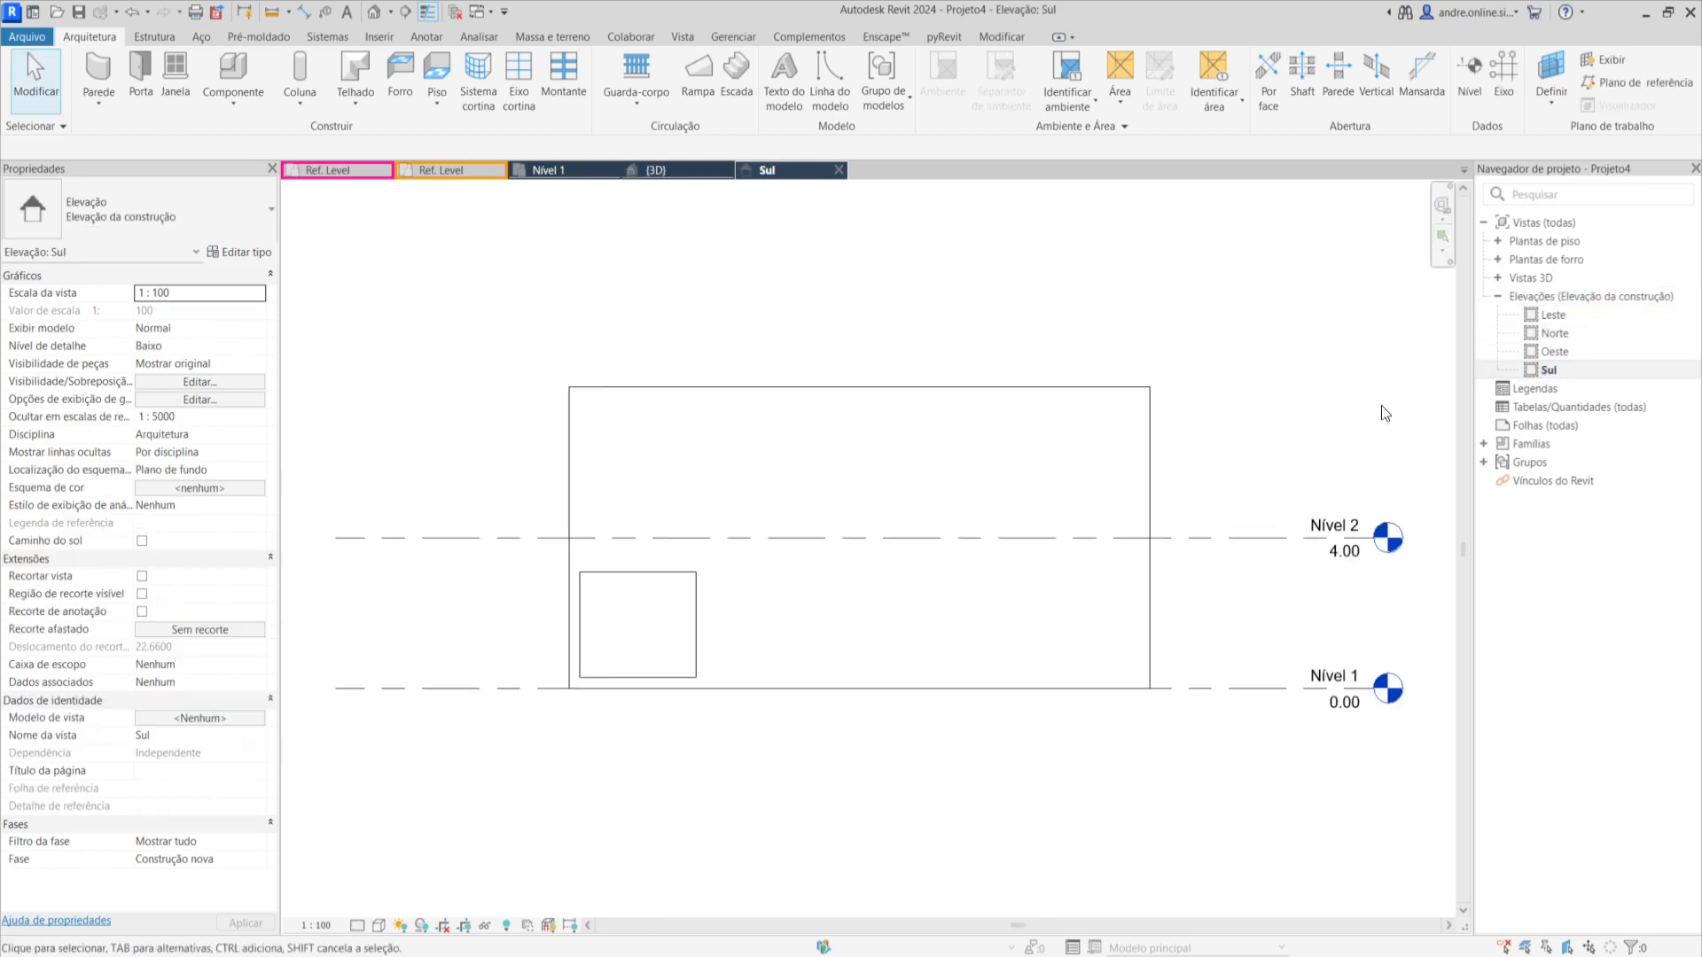
left_click(669, 575)
left_click_drag(657, 614, 865, 610)
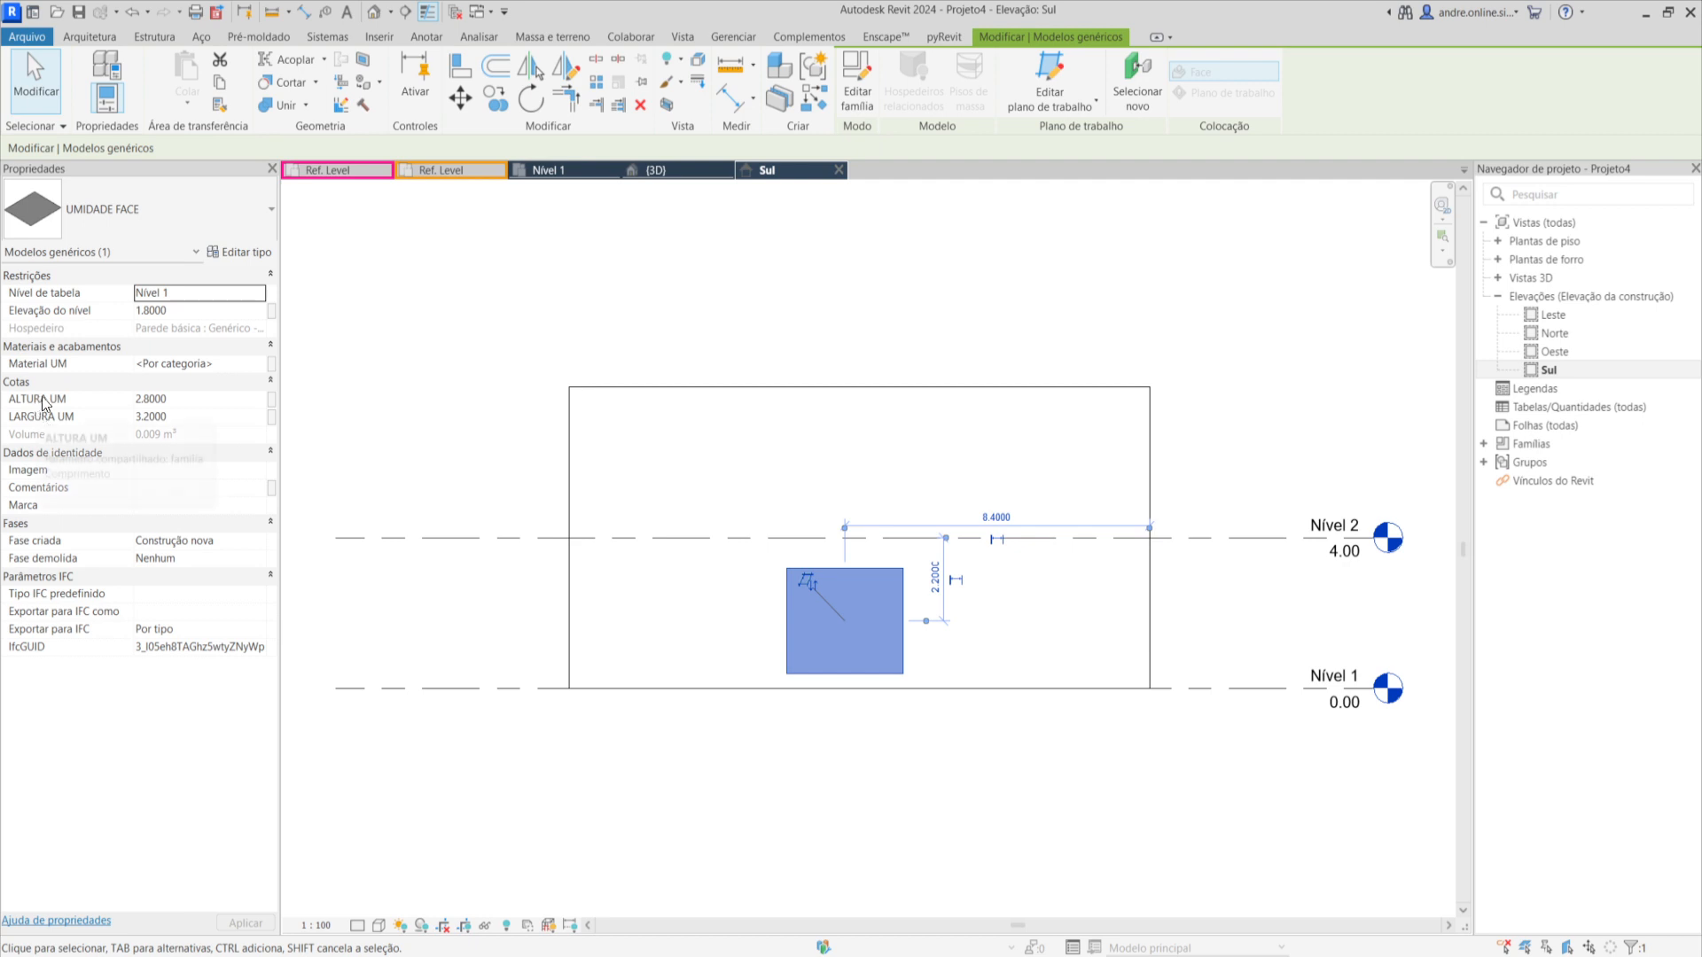
Set the UMIDADE FACE instance's ALTURA UM to 1 and LARGURA UM to 15.
left_click(180, 399)
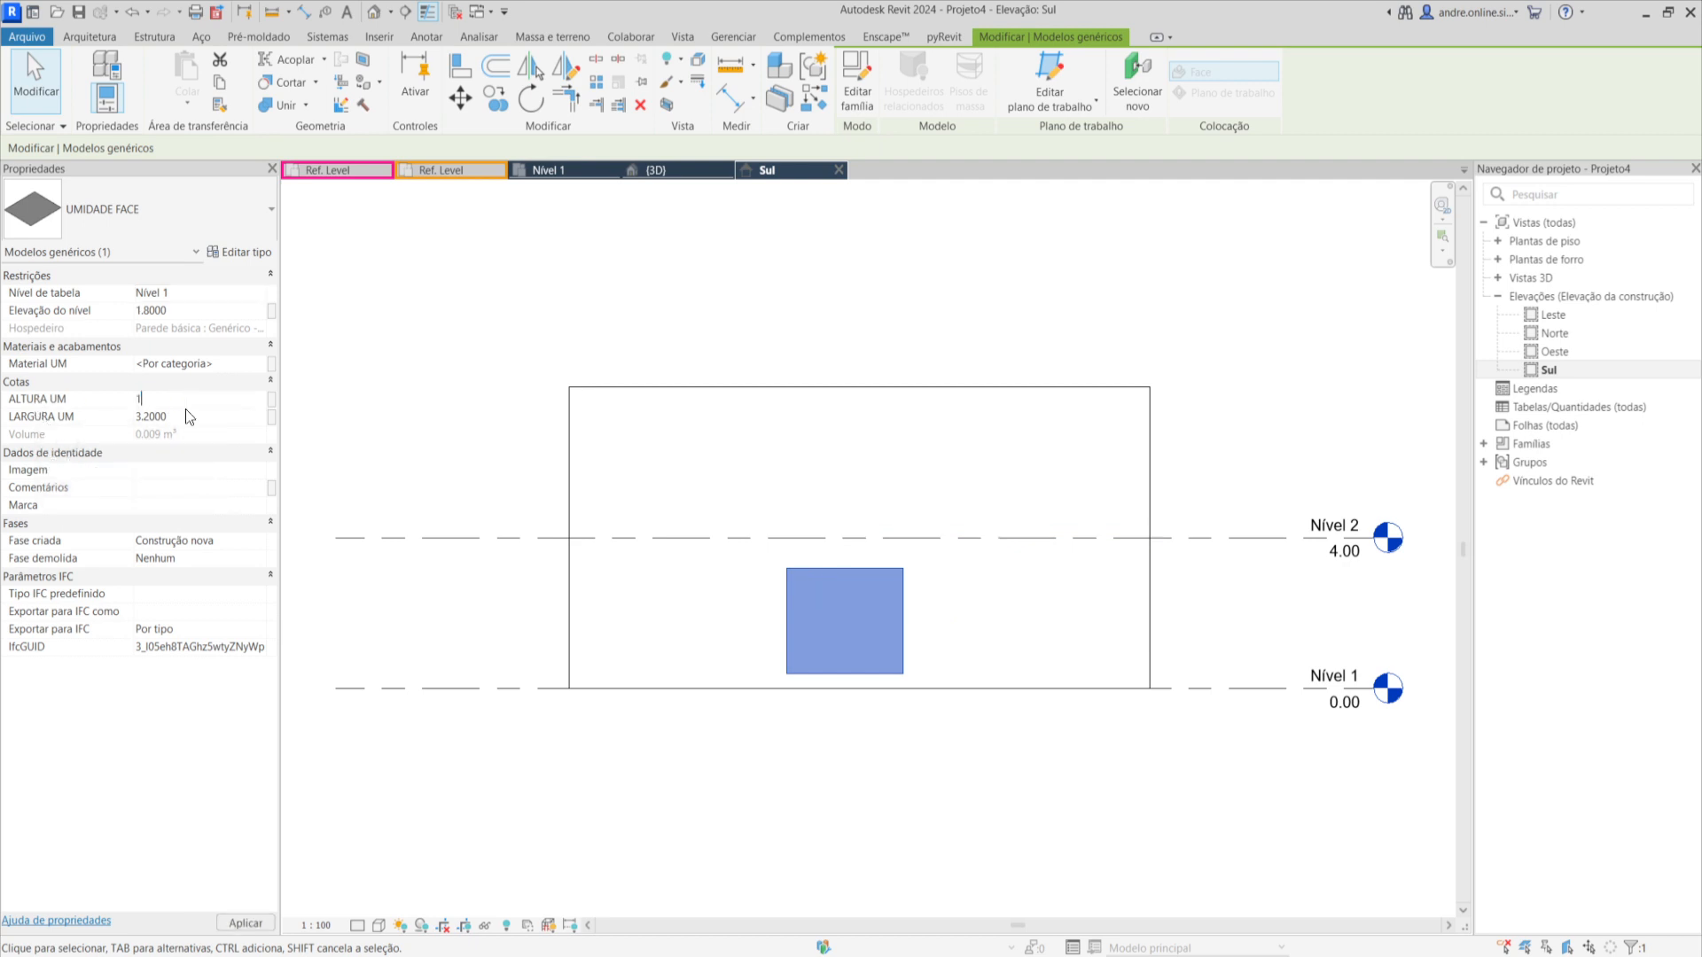
type("1")
left_click(179, 417)
type("15al")
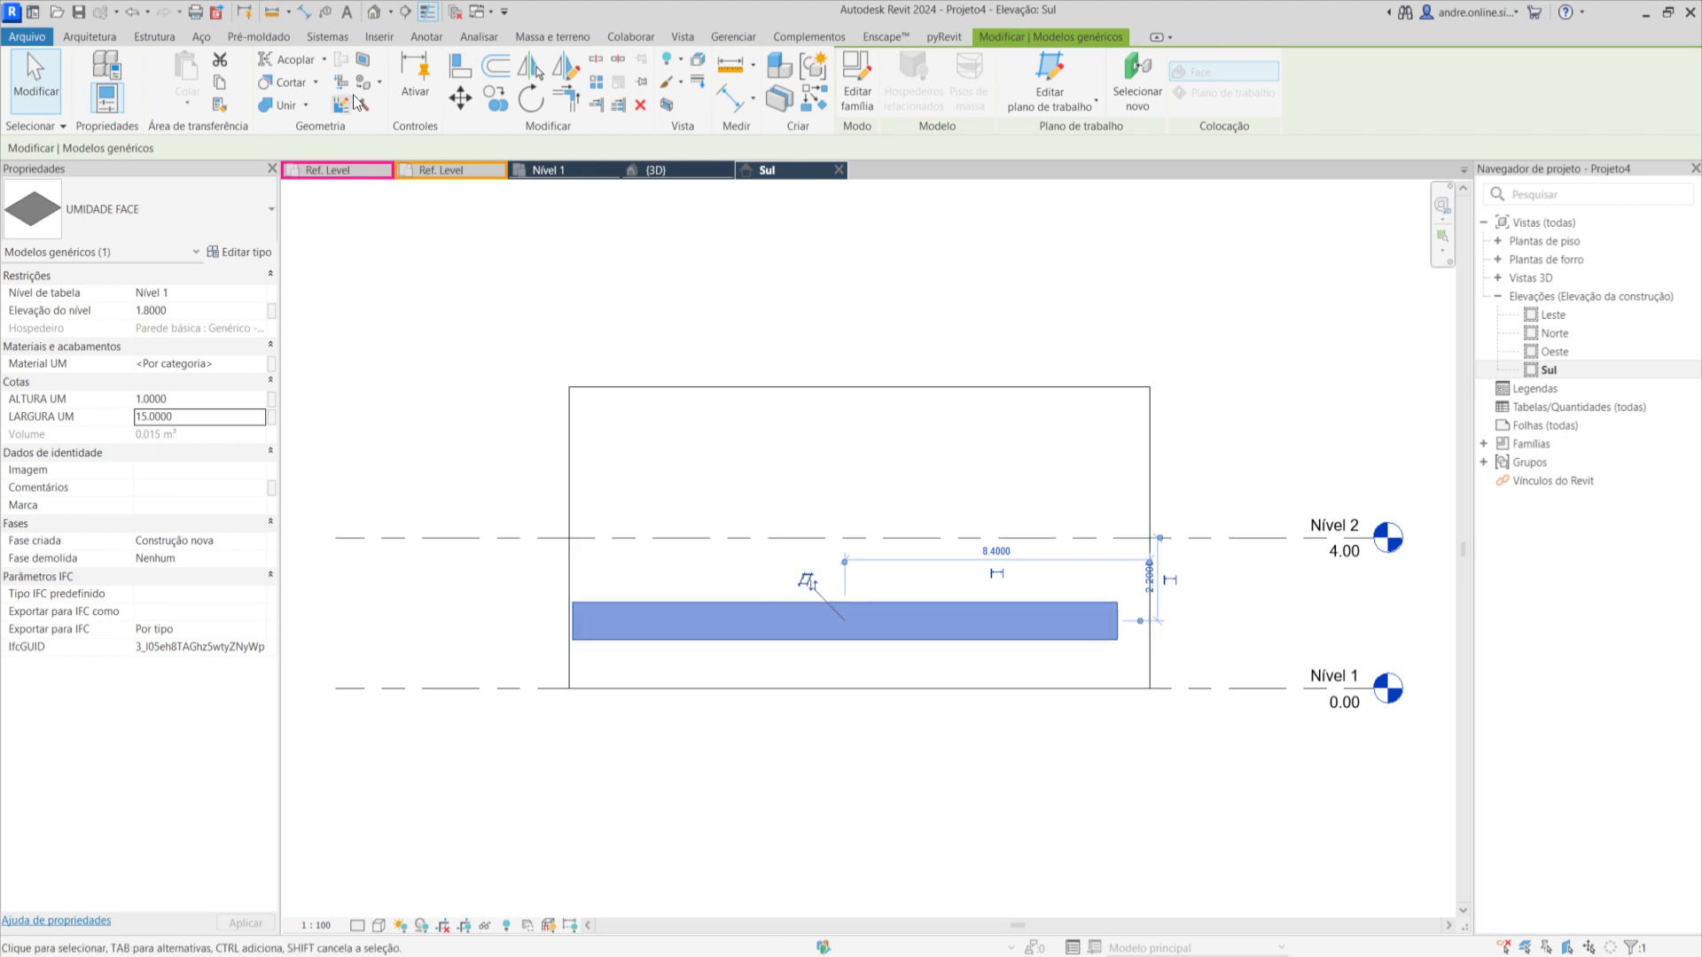
Align the UMIDADE FACE instance's lower edge with the wall's base line in the Sul elevation.
scroll(554, 564, "up", 1)
left_click(592, 708)
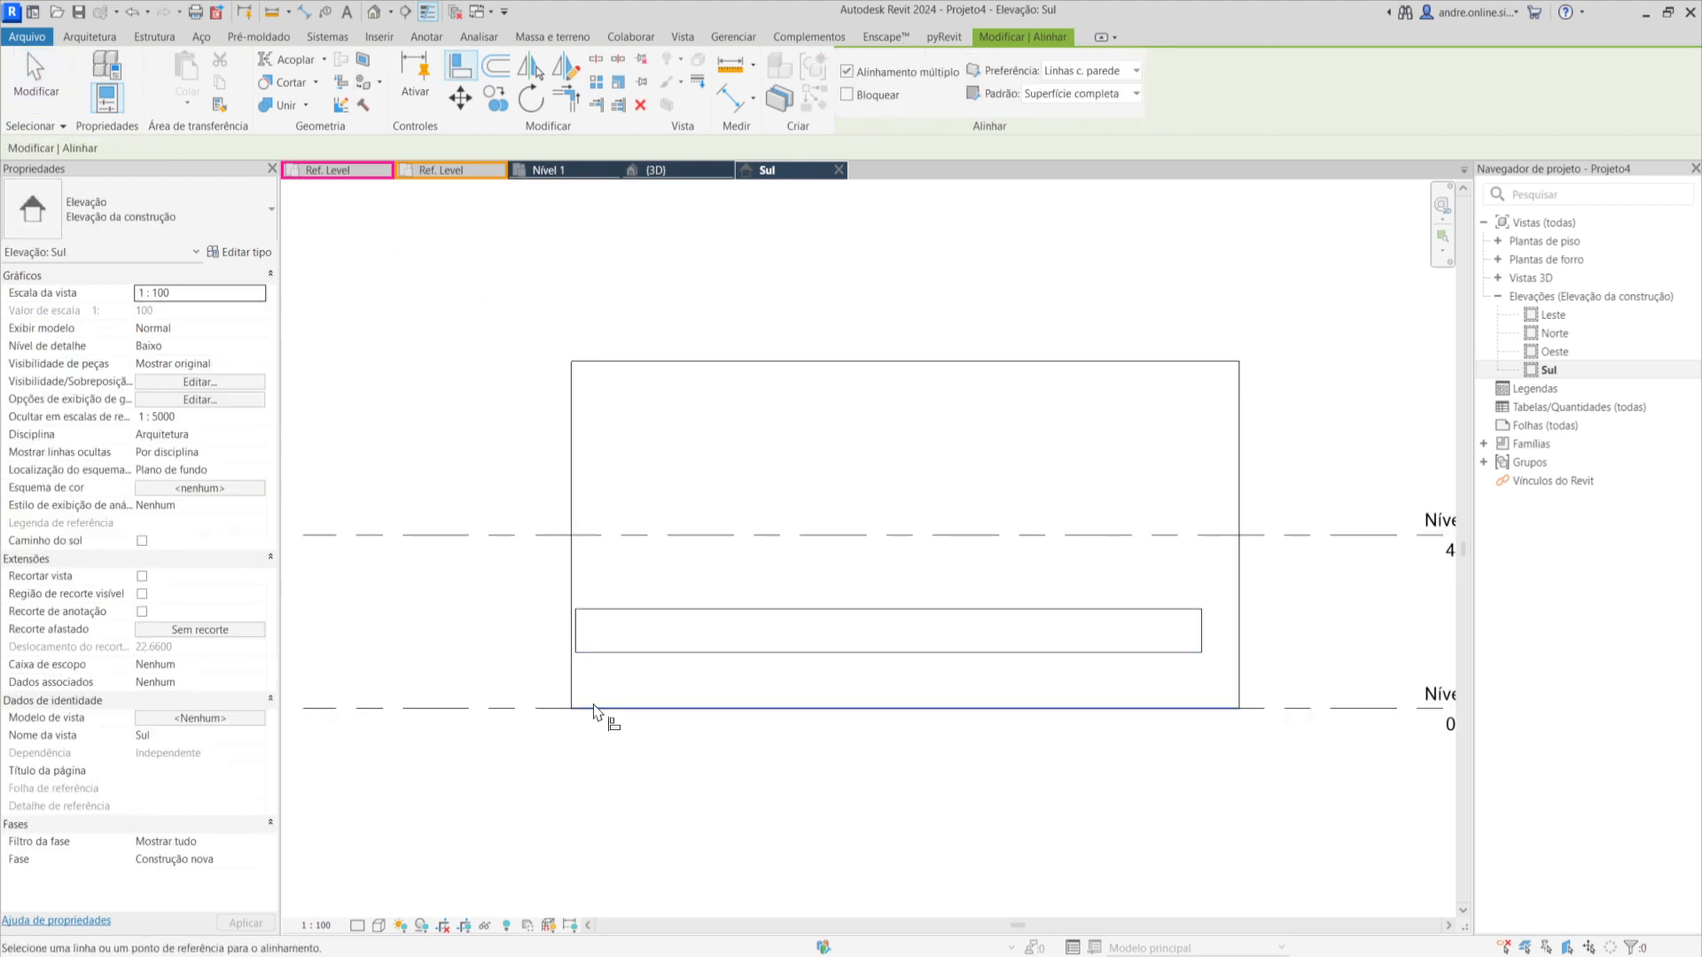
left_click(620, 653)
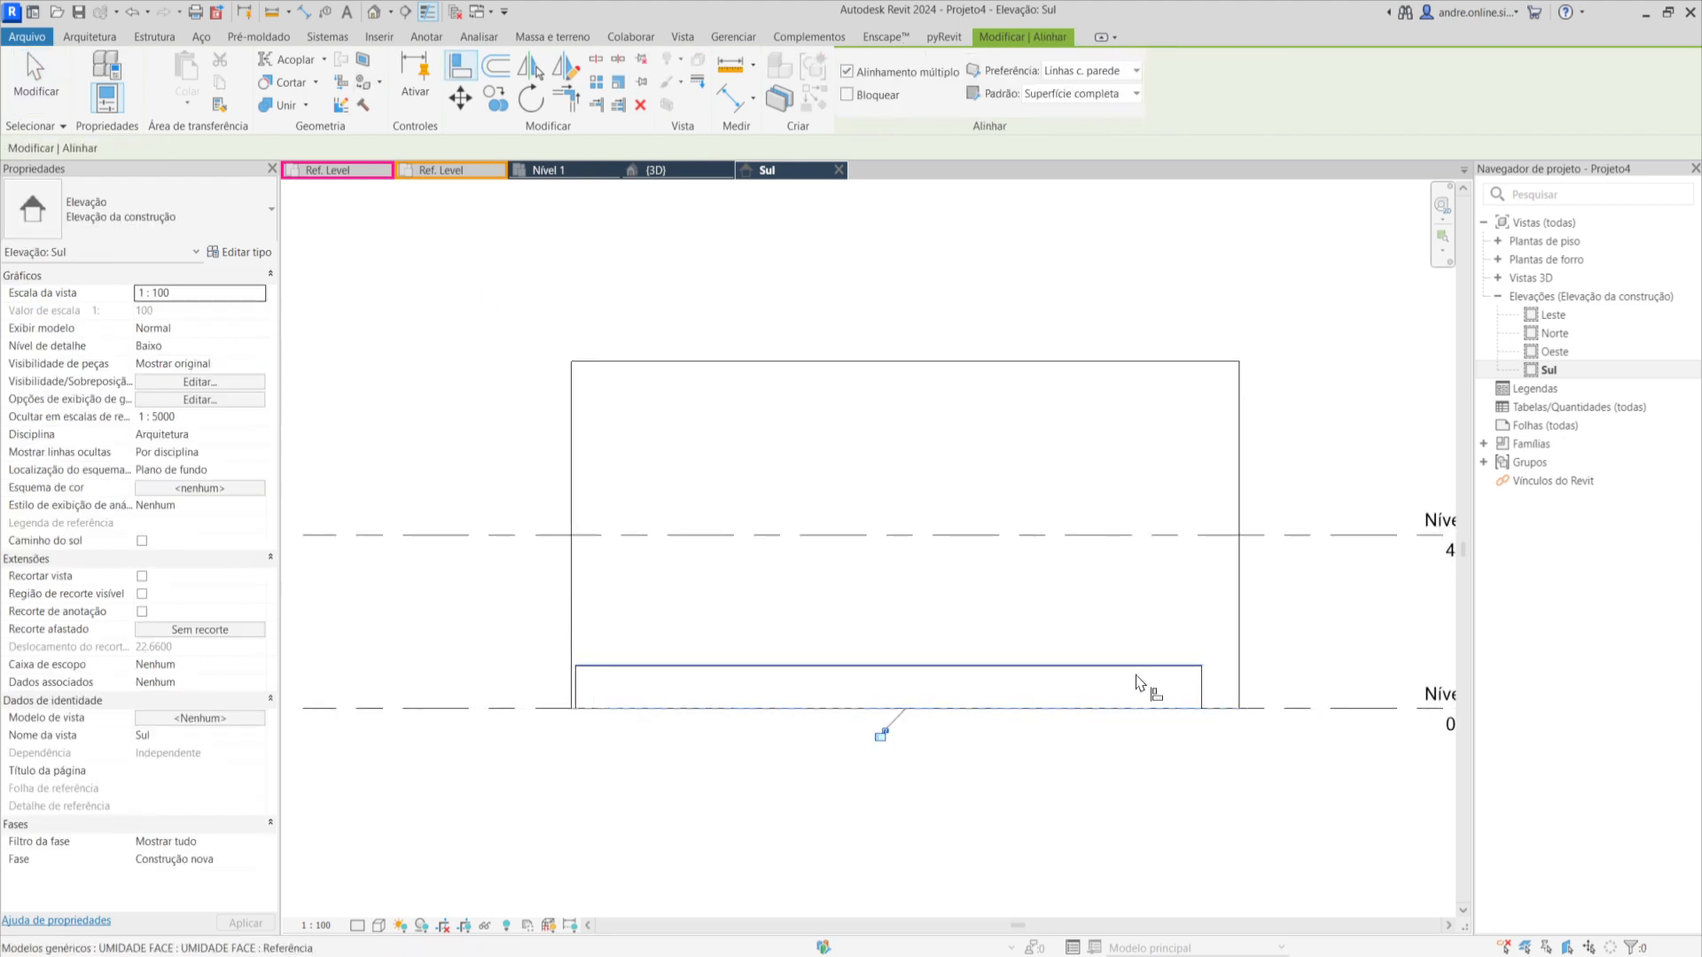
key("Escape")
key("Escape")
Examine the UMIDADE FACE instance and its host wall in the Sul elevation, comparing their properties and extents.
left_click(753, 675)
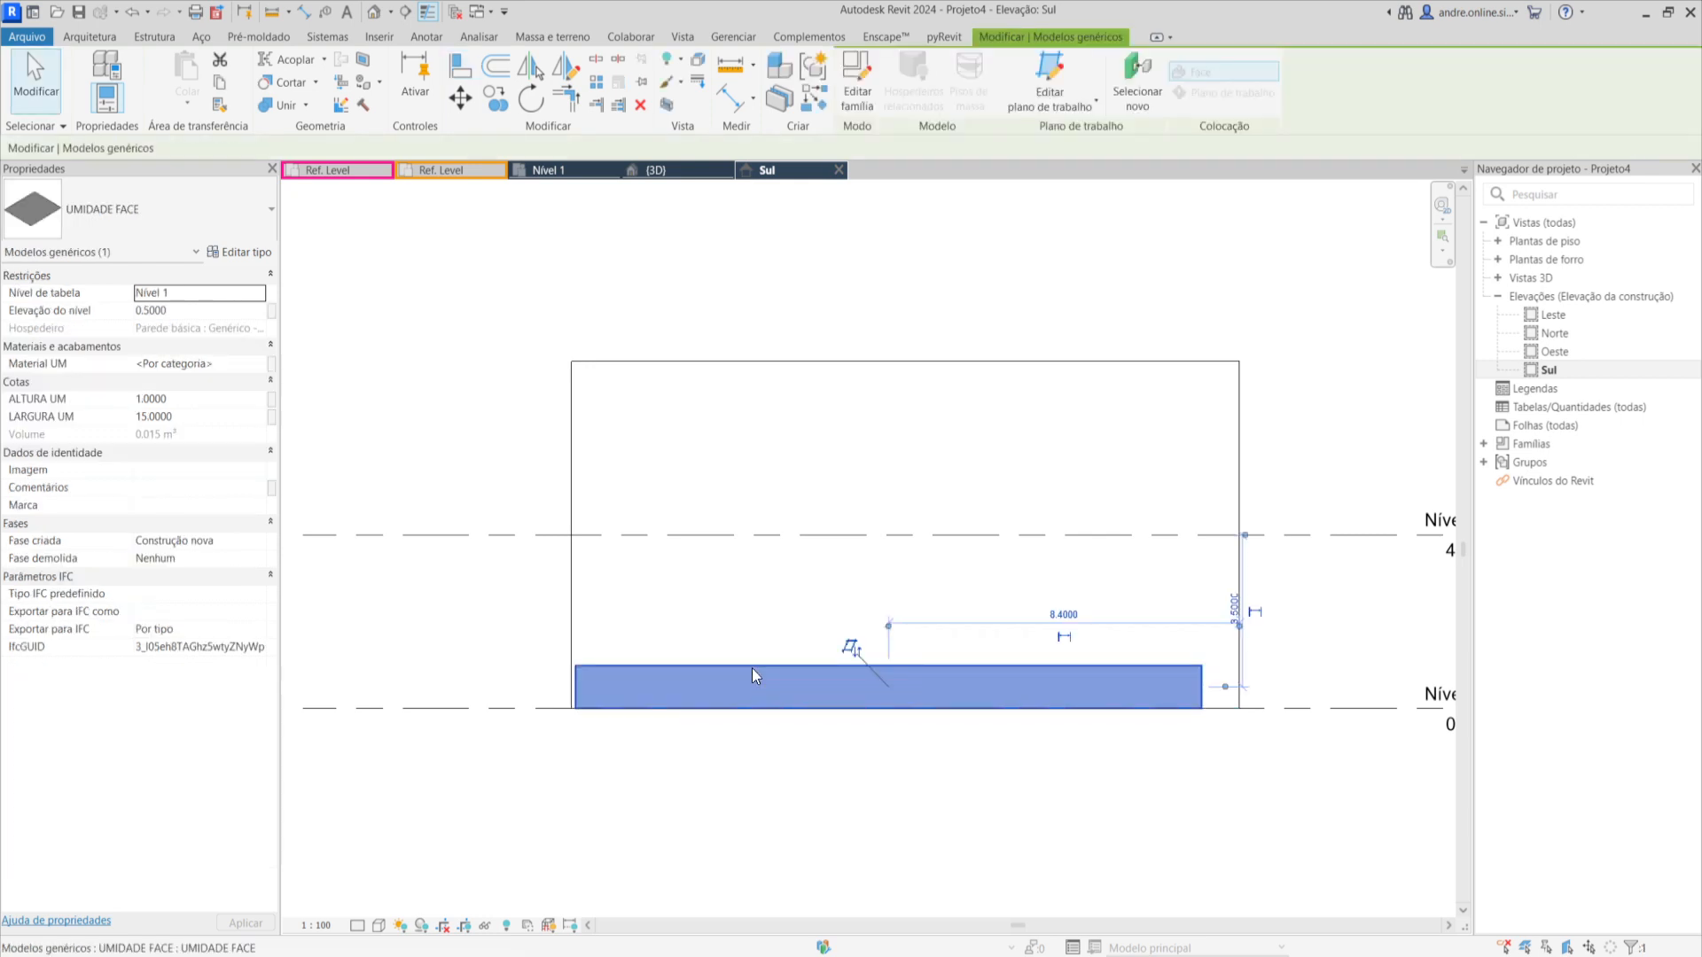
scroll(581, 633, "up", 2)
scroll(627, 608, "down", 1)
left_click(626, 604)
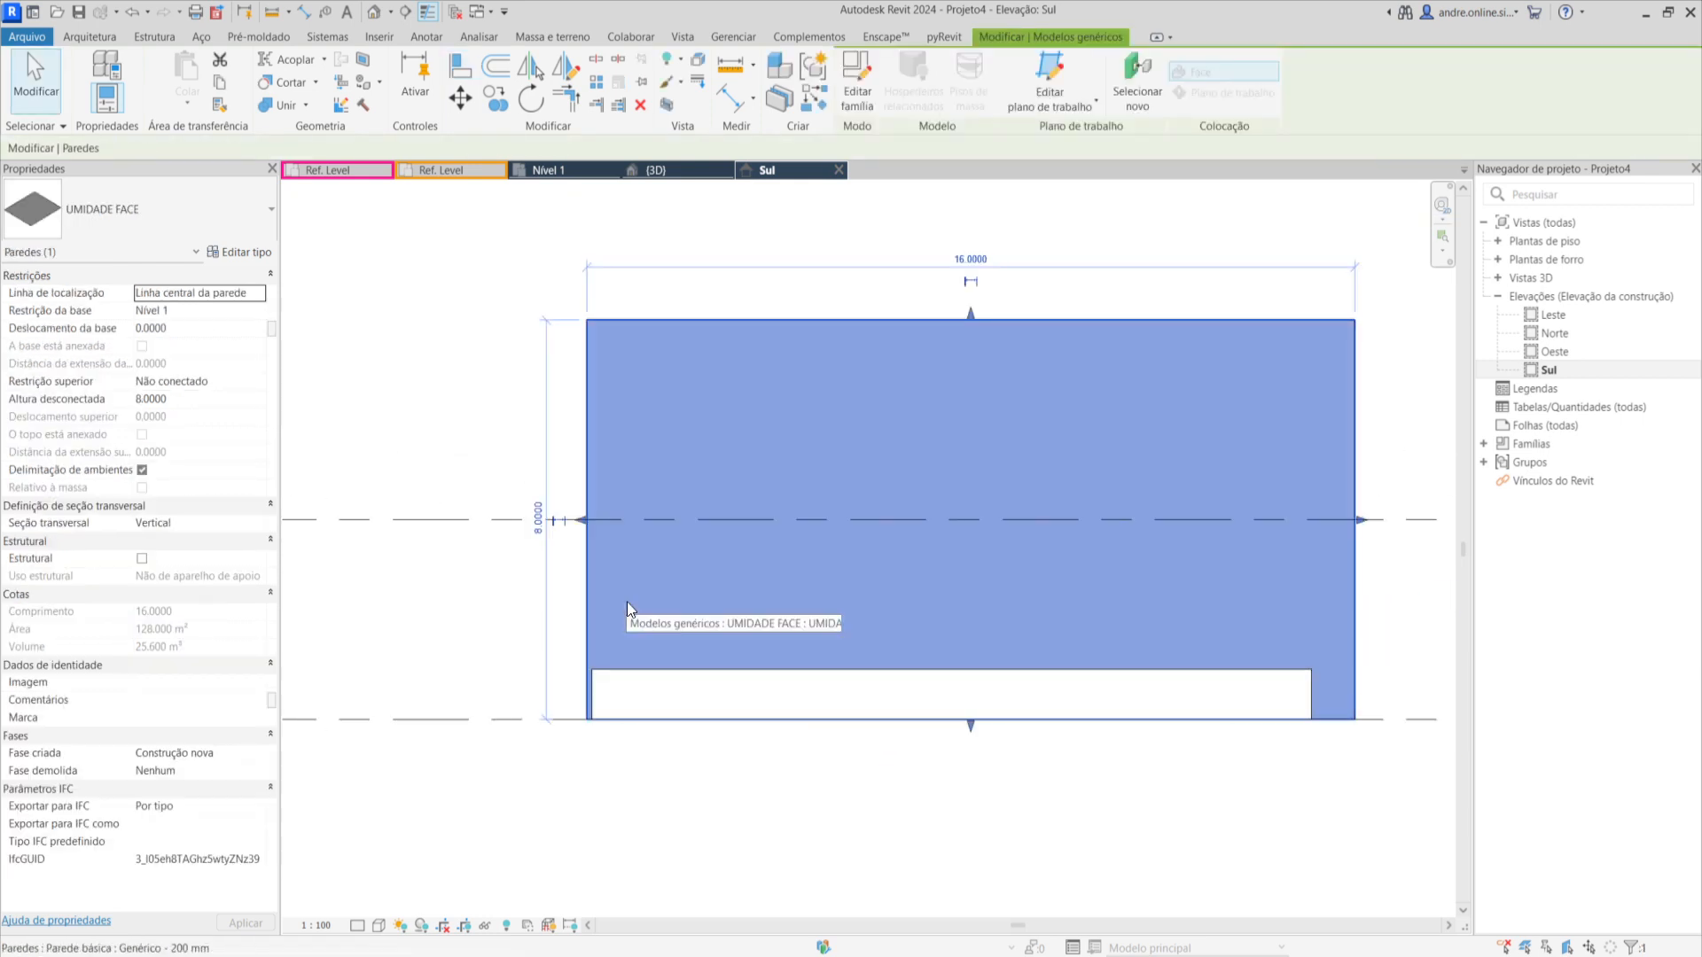
scroll(625, 603, "down", 1)
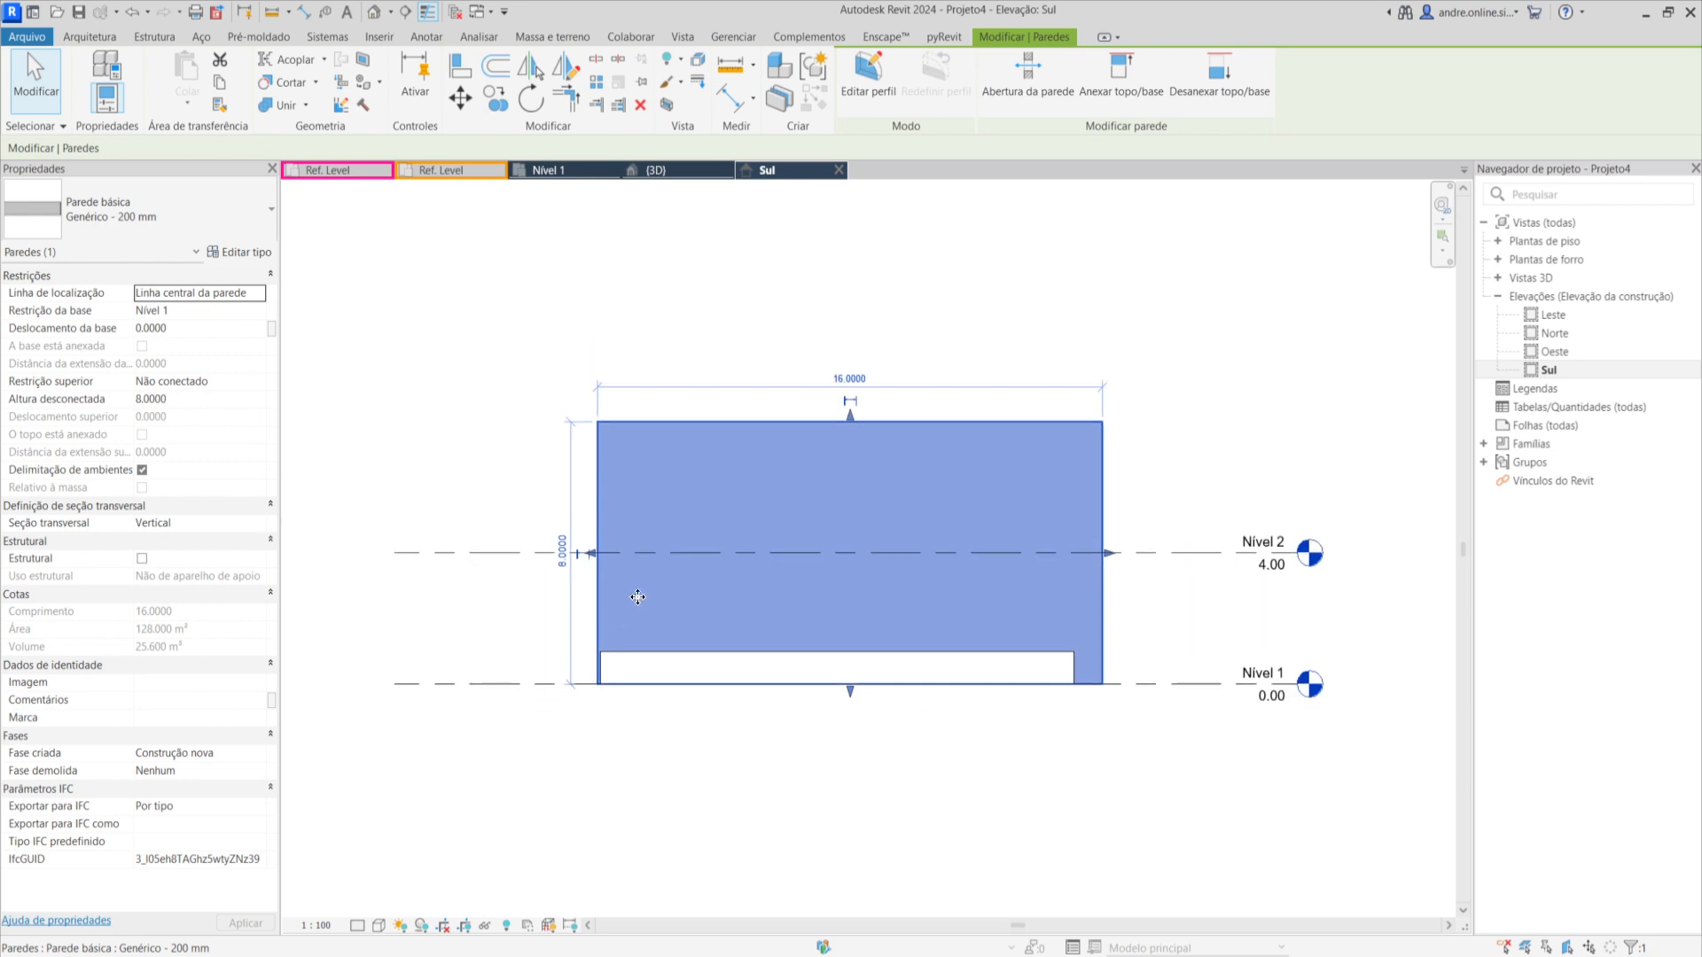
scroll(635, 605, "up", 2)
scroll(636, 602, "down", 3)
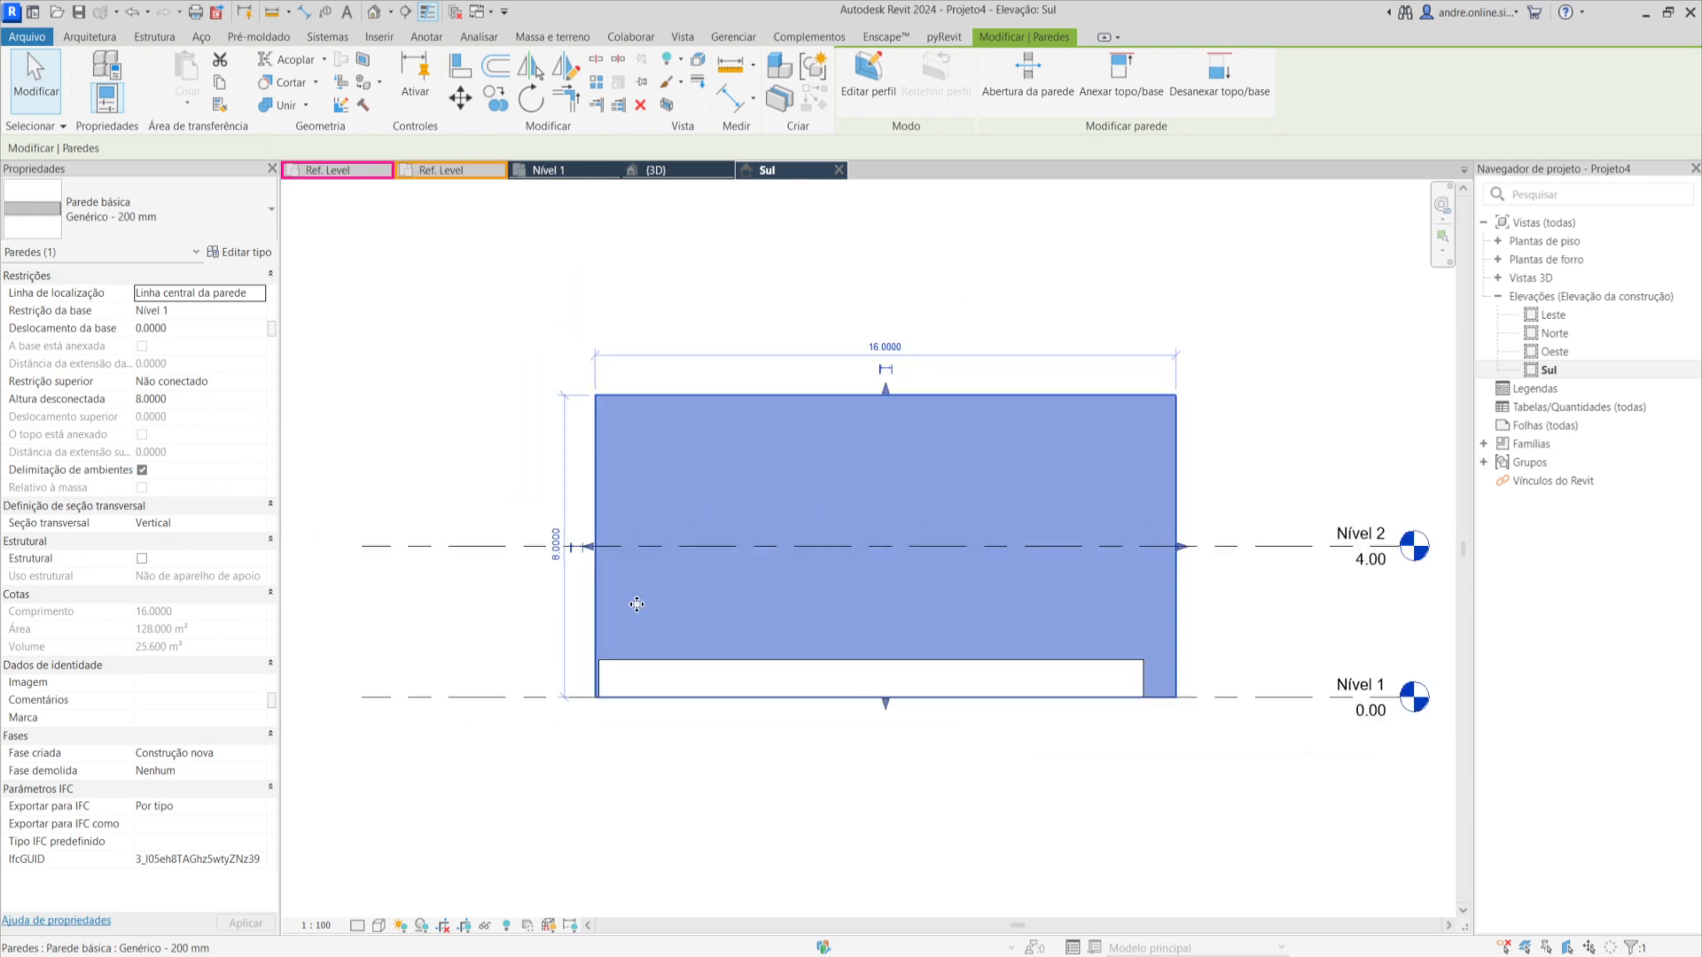
left_click(629, 705)
scroll(620, 683, "up", 1)
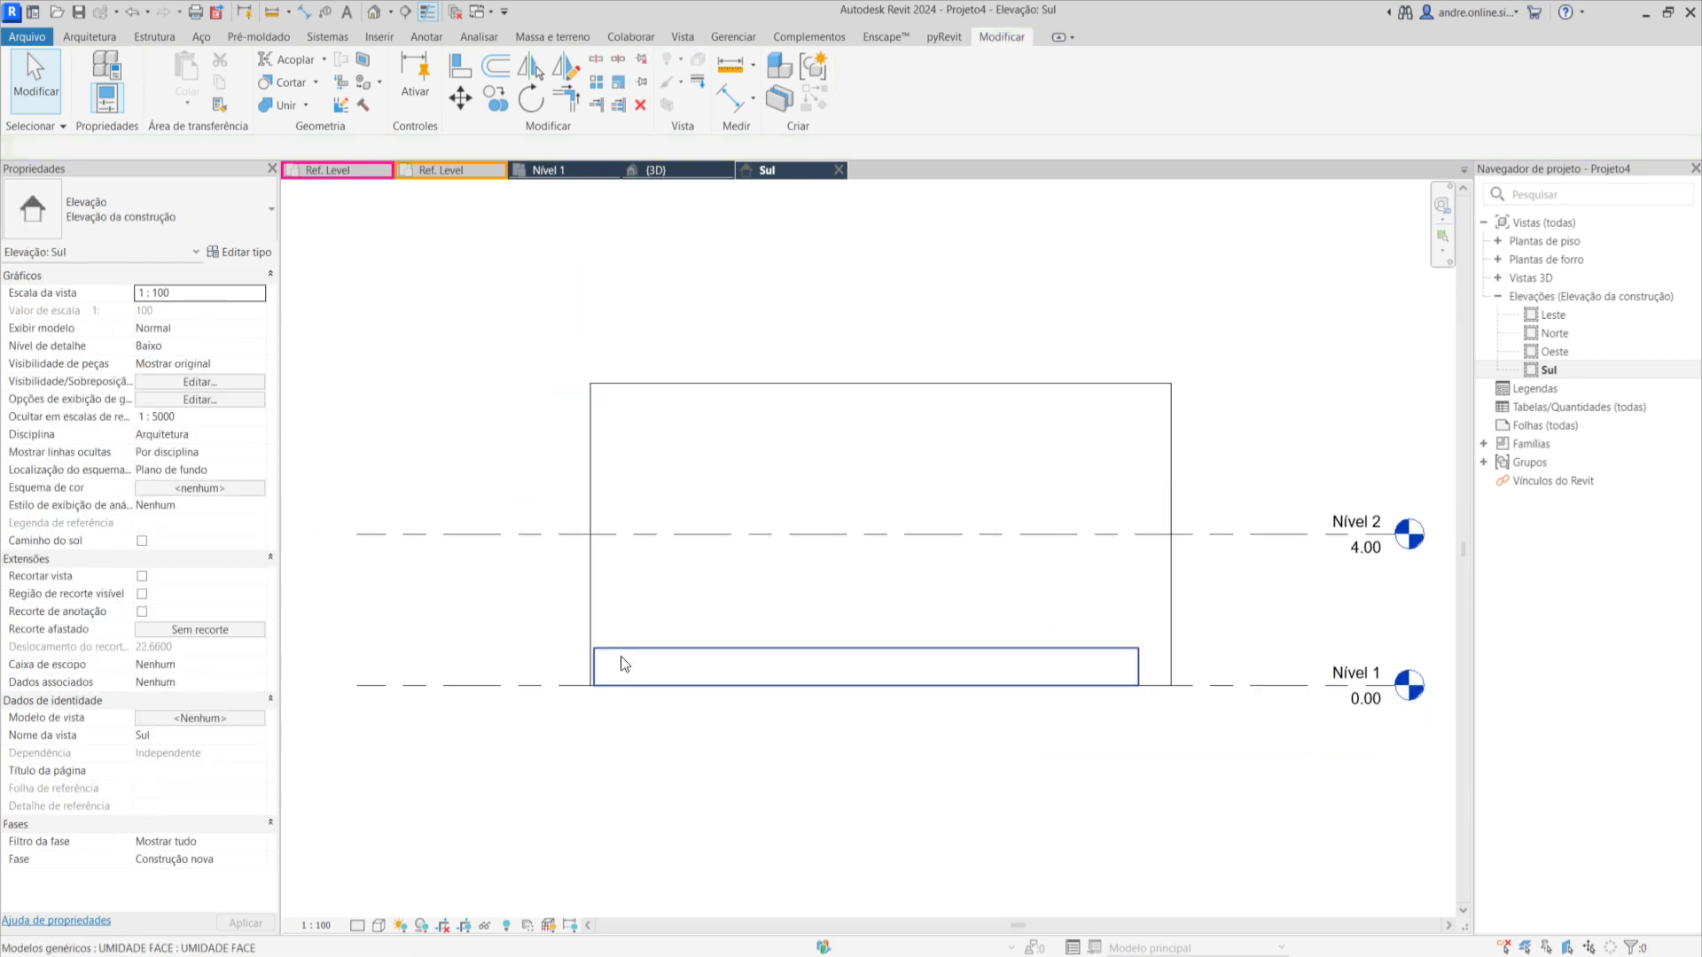
left_click(618, 669)
left_click(618, 606)
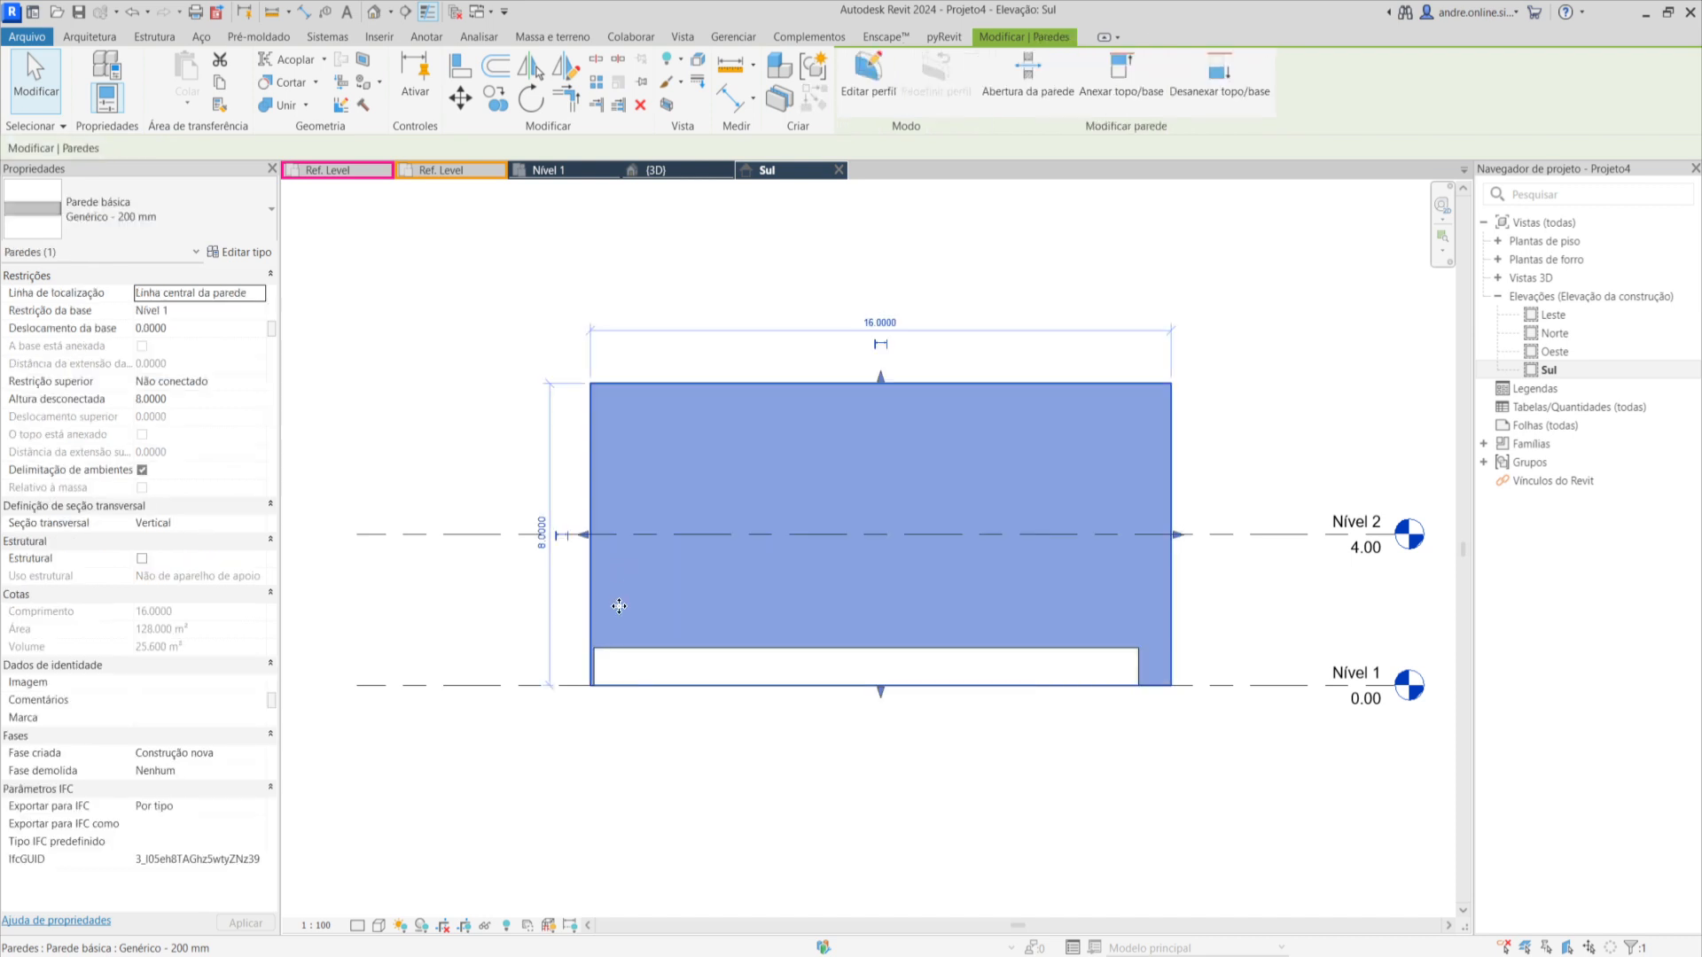
scroll(626, 612, "down", 2)
scroll(646, 653, "up", 1)
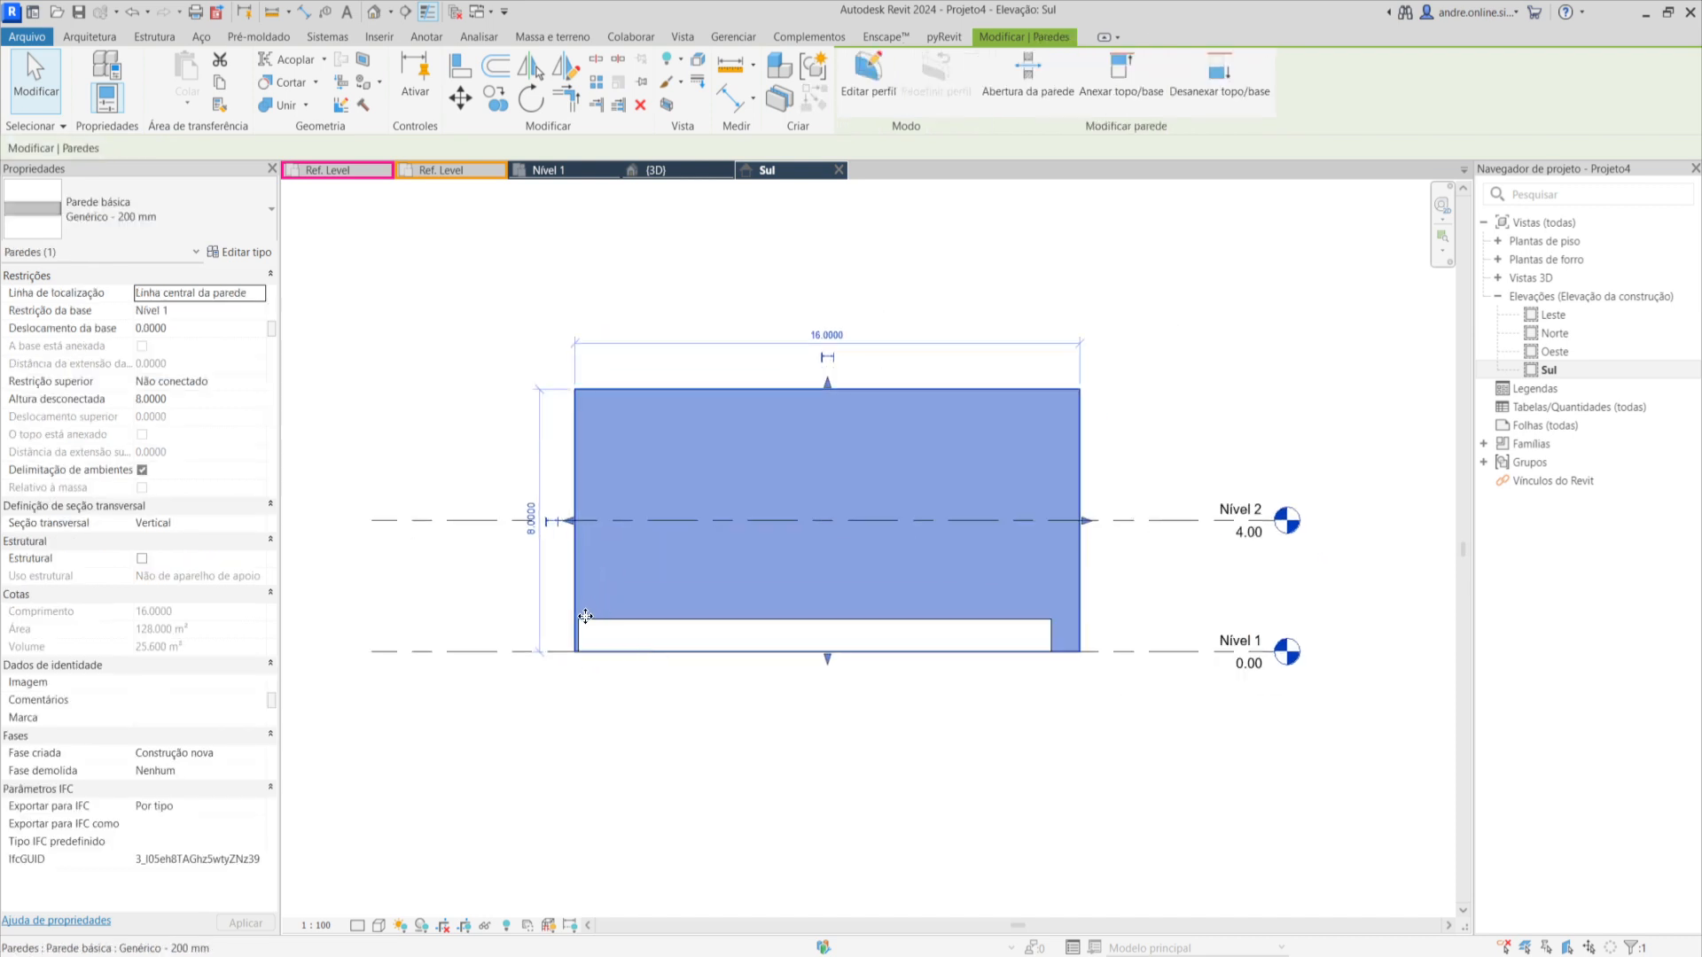
scroll(576, 693, "up", 2)
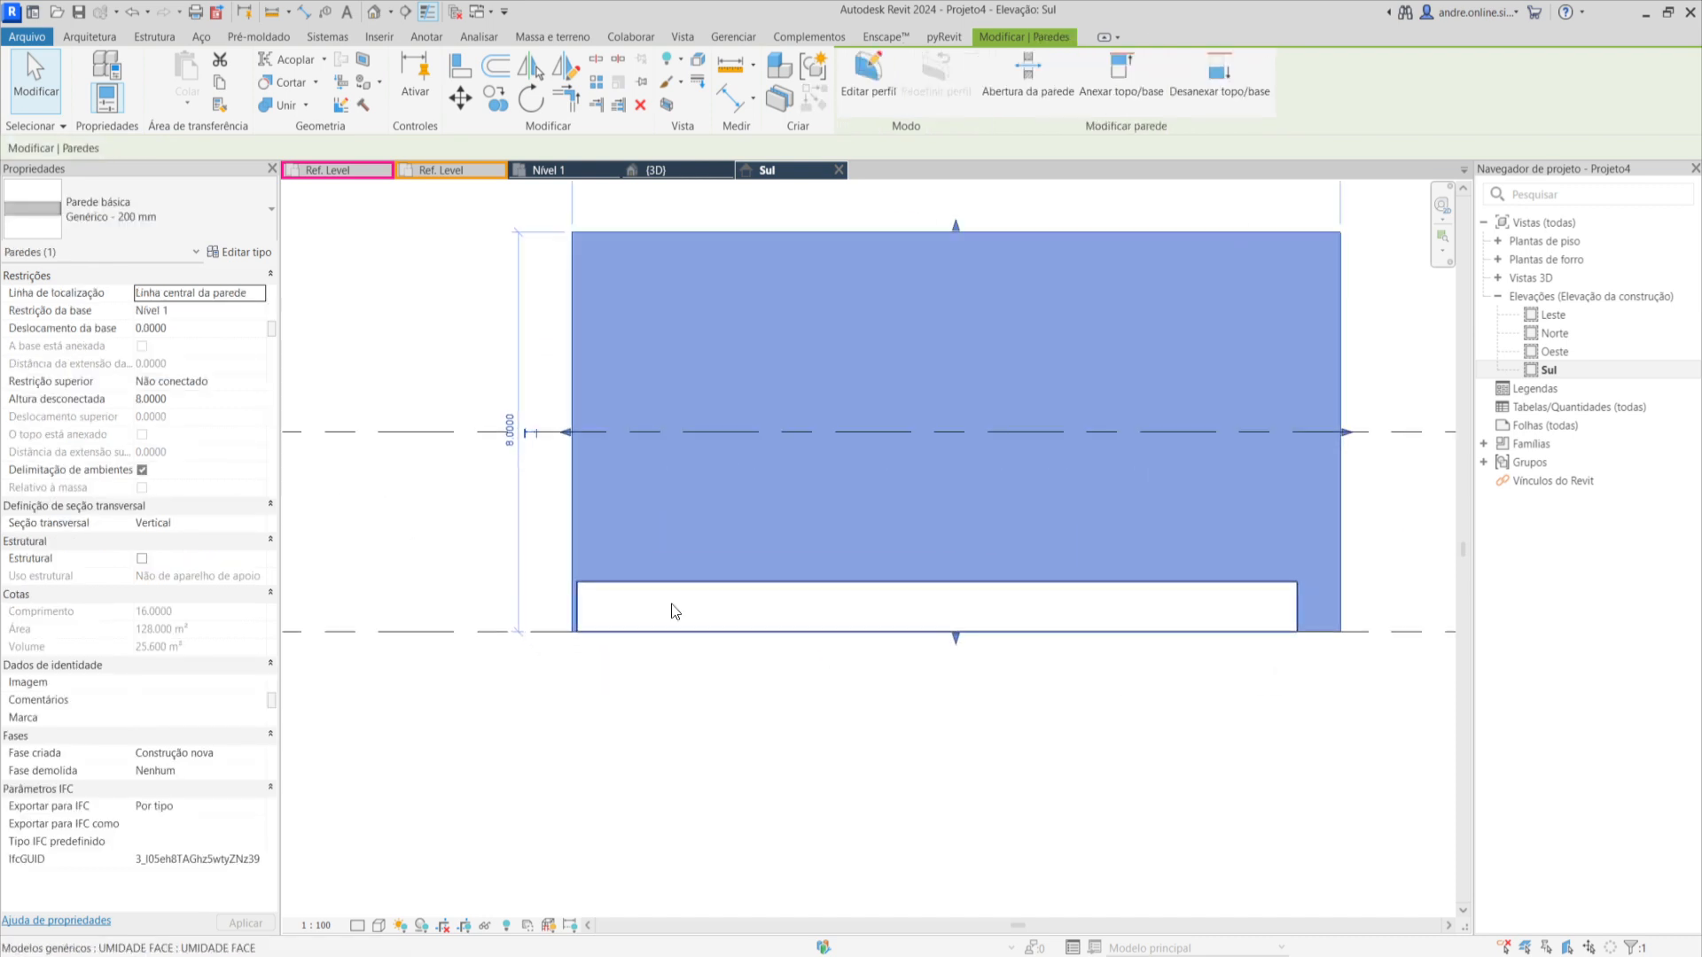
left_click(671, 606)
scroll(656, 629, "down", 2)
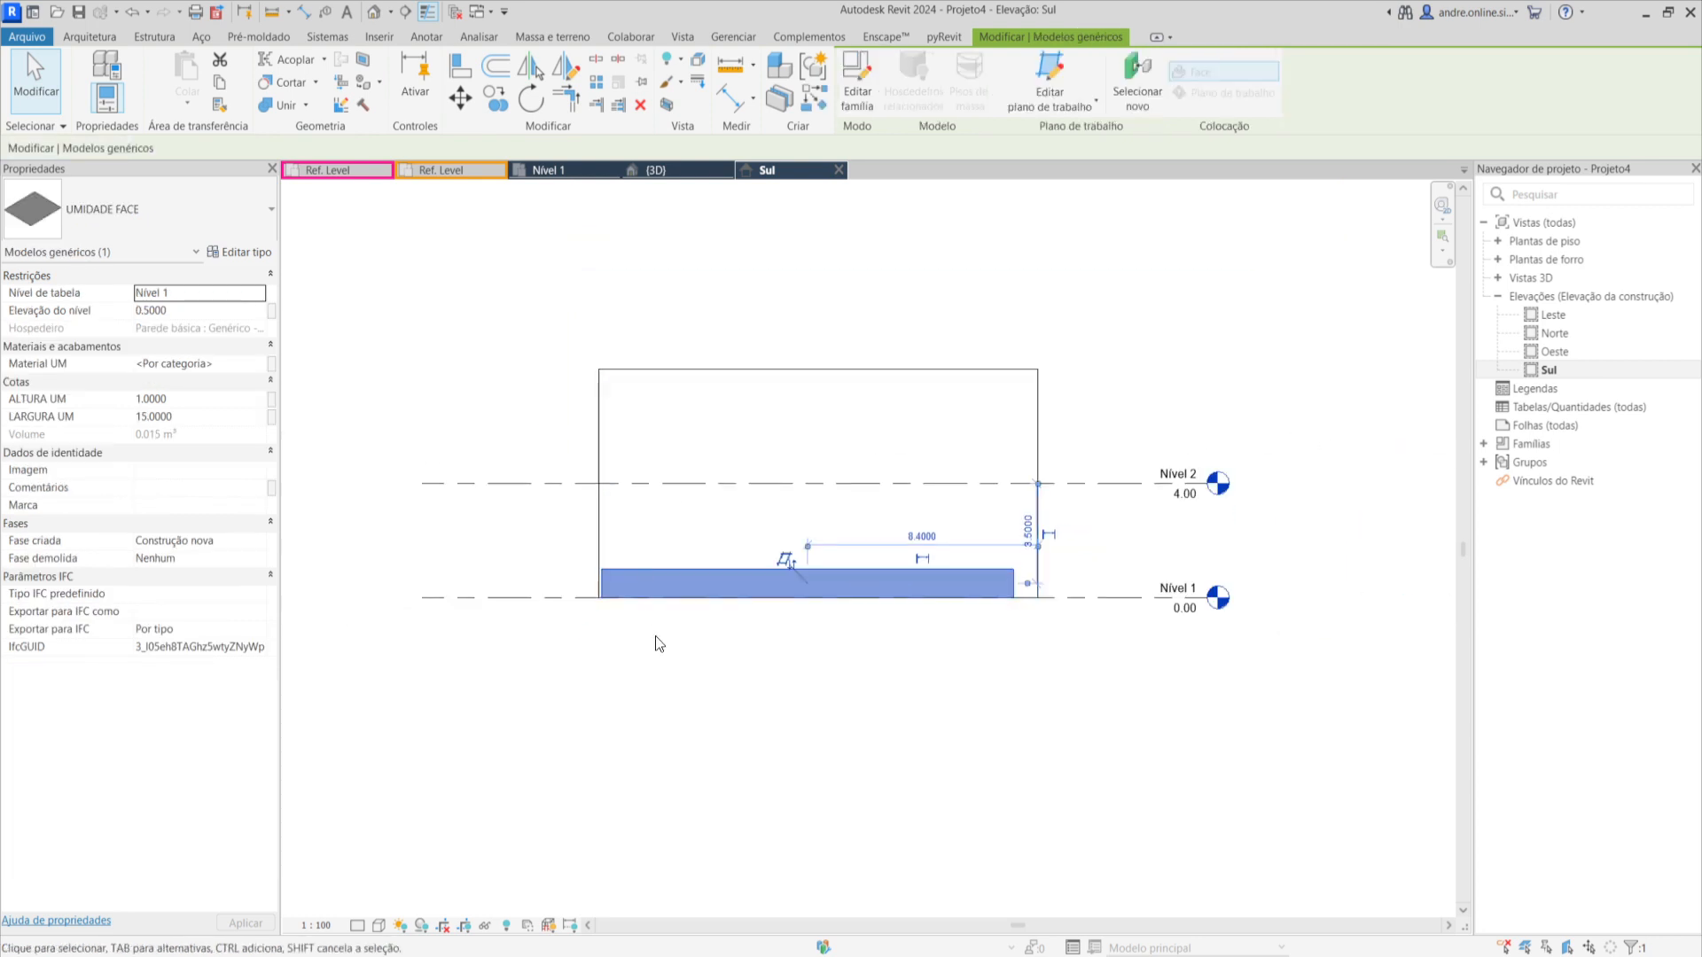
left_click(671, 612)
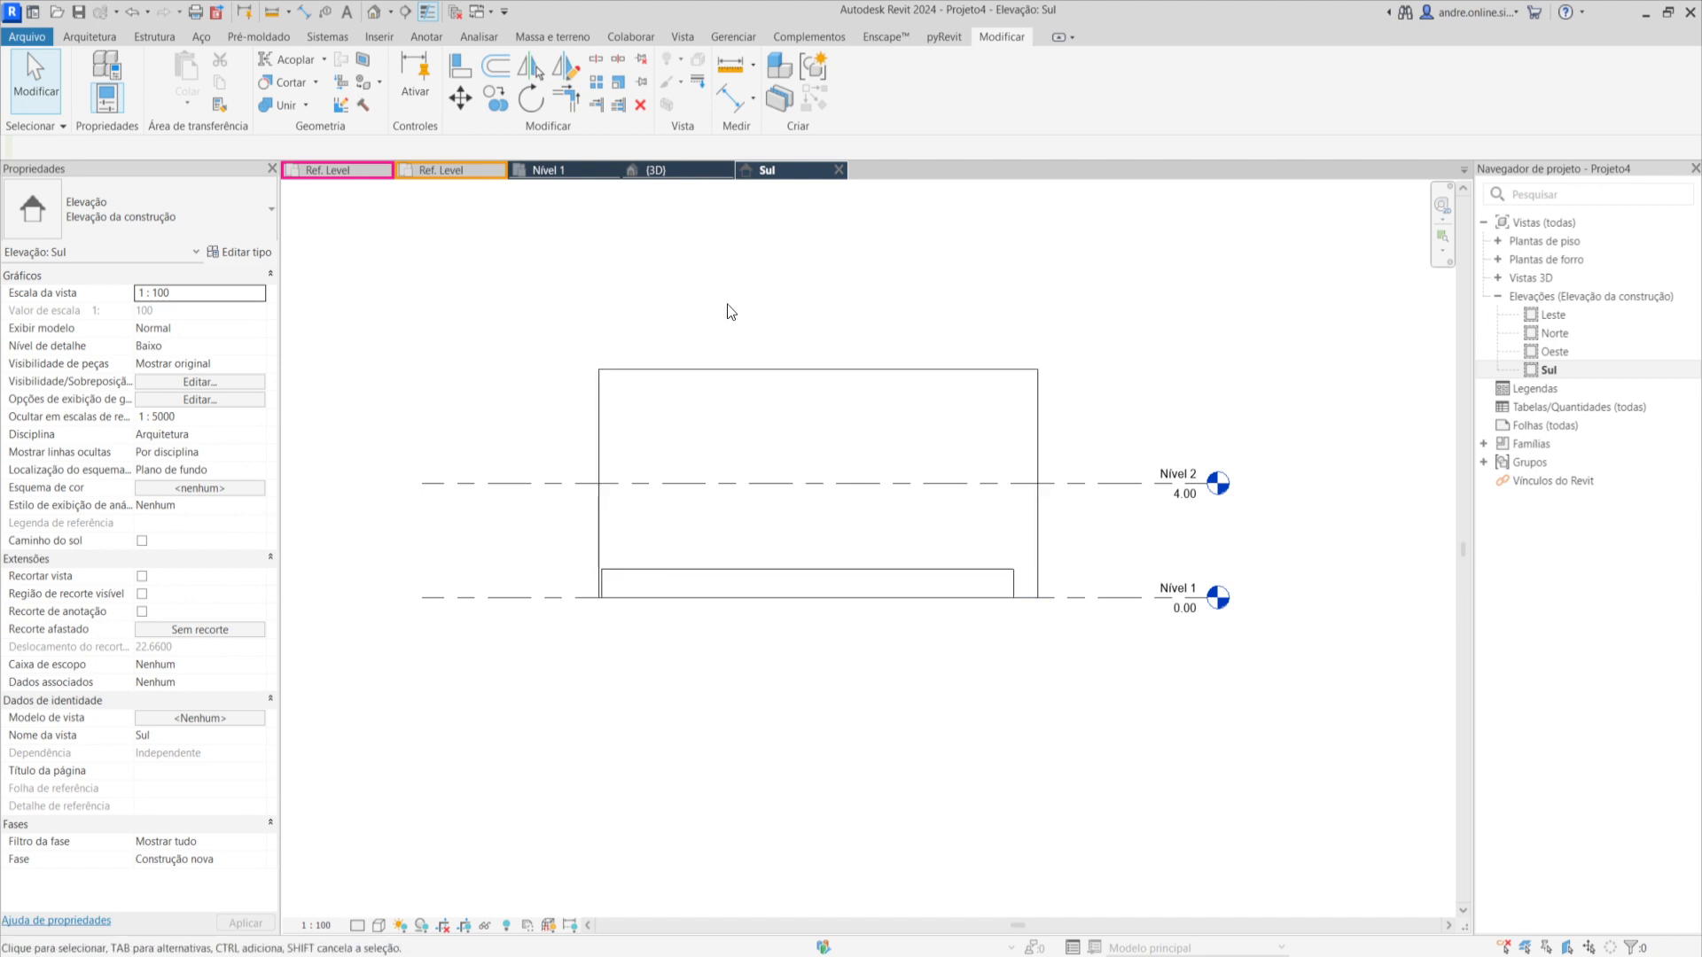
middle_click_drag(737, 358, 791, 367)
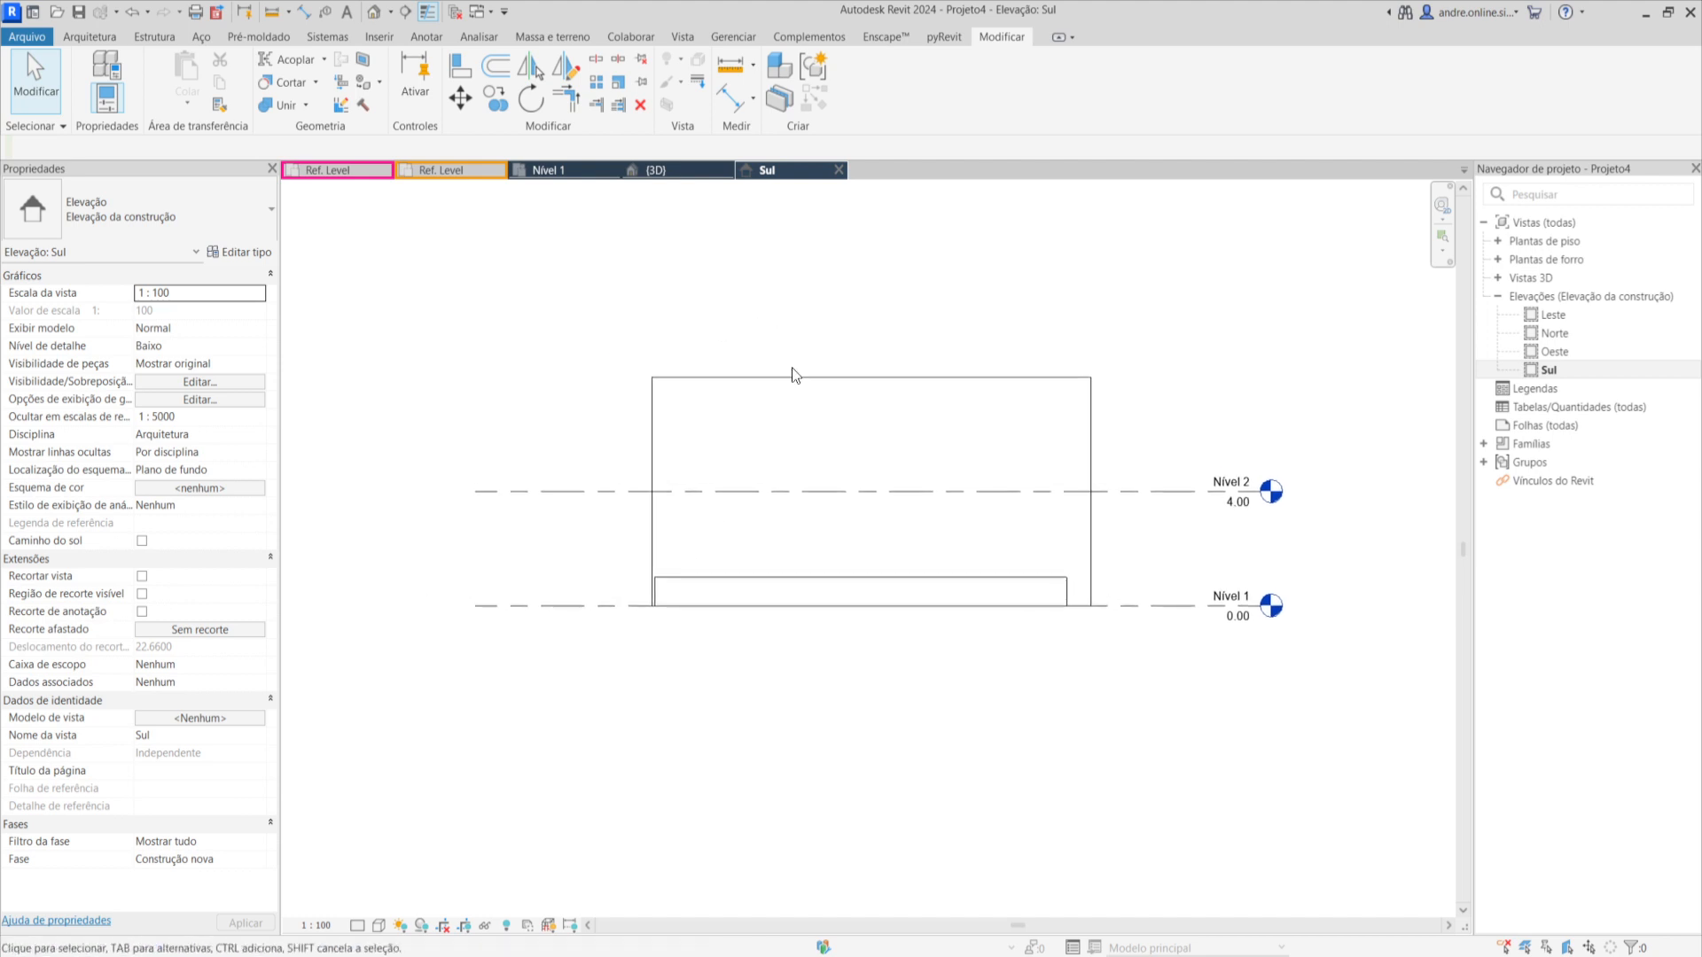
View the project materials available for the UMIDADE FACE instance's Material UM parameter without assigning one.
left_click(723, 593)
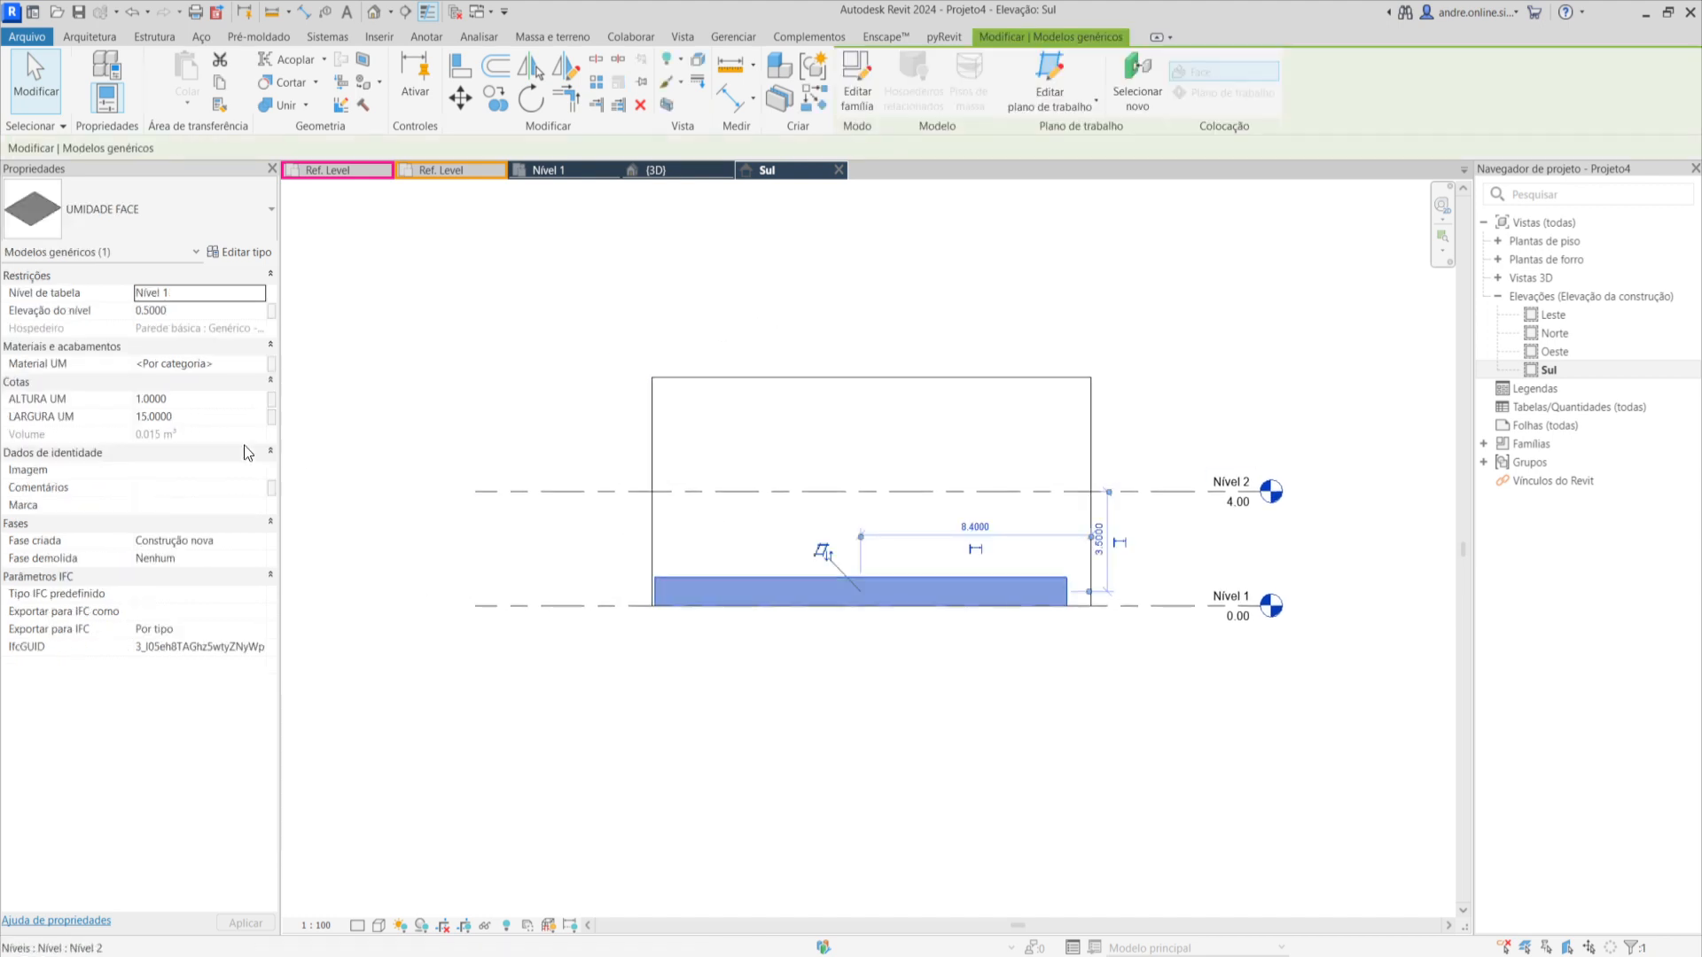
left_click(260, 364)
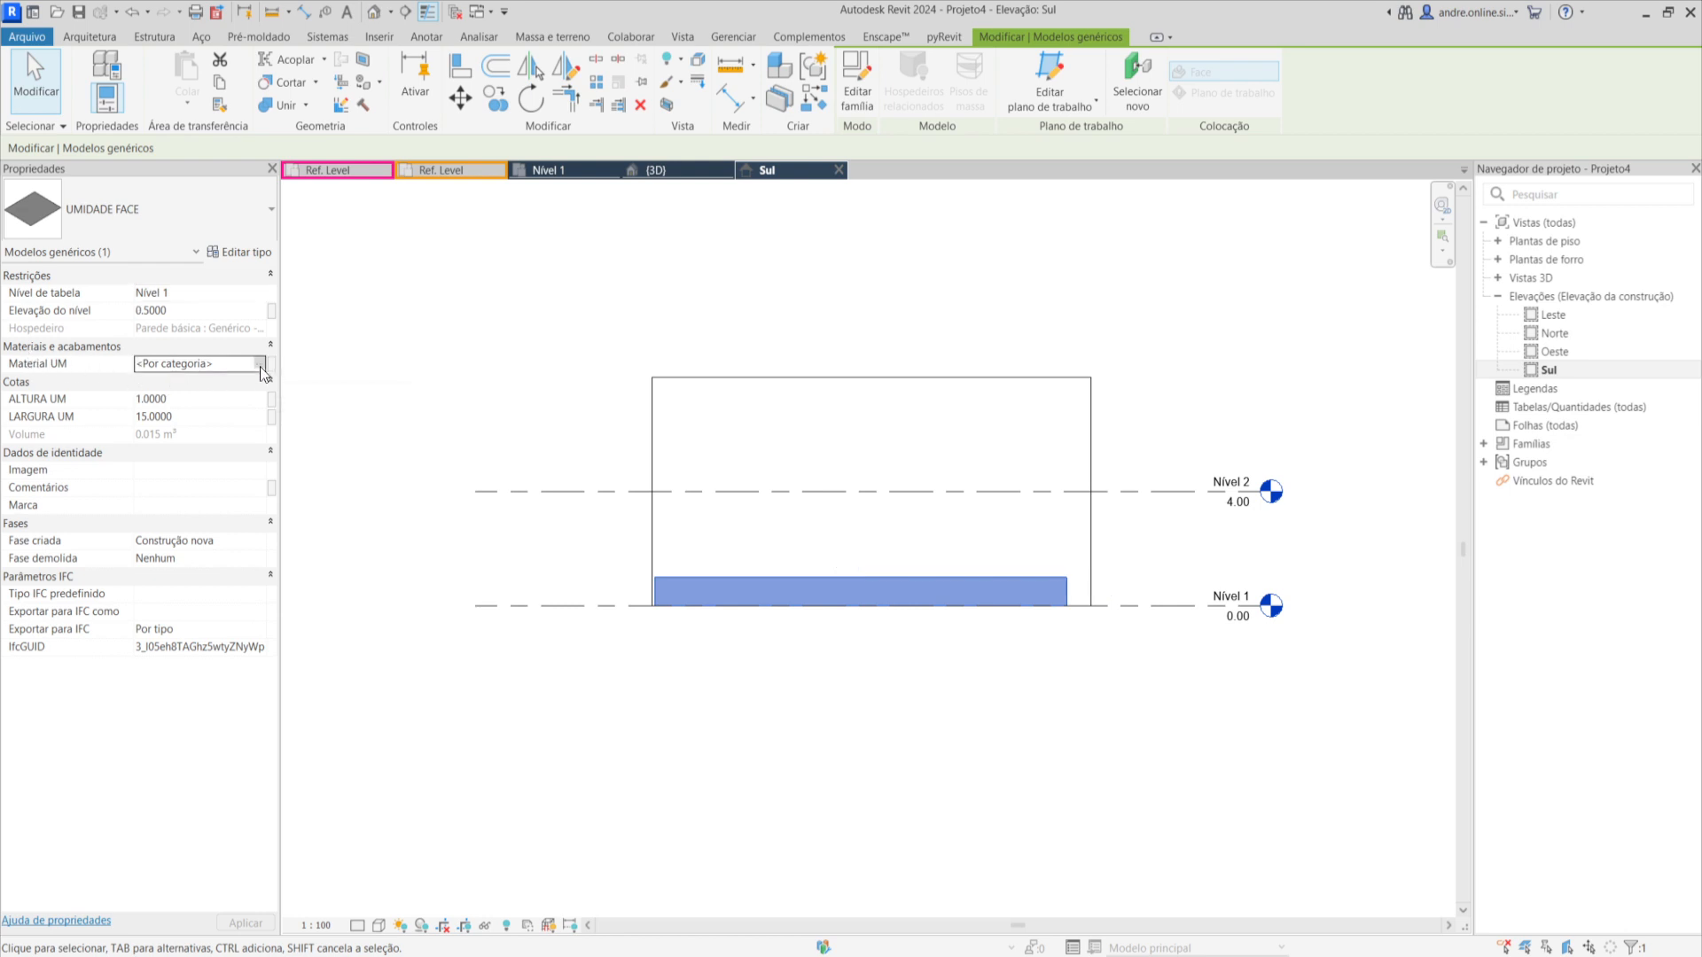
left_click(260, 364)
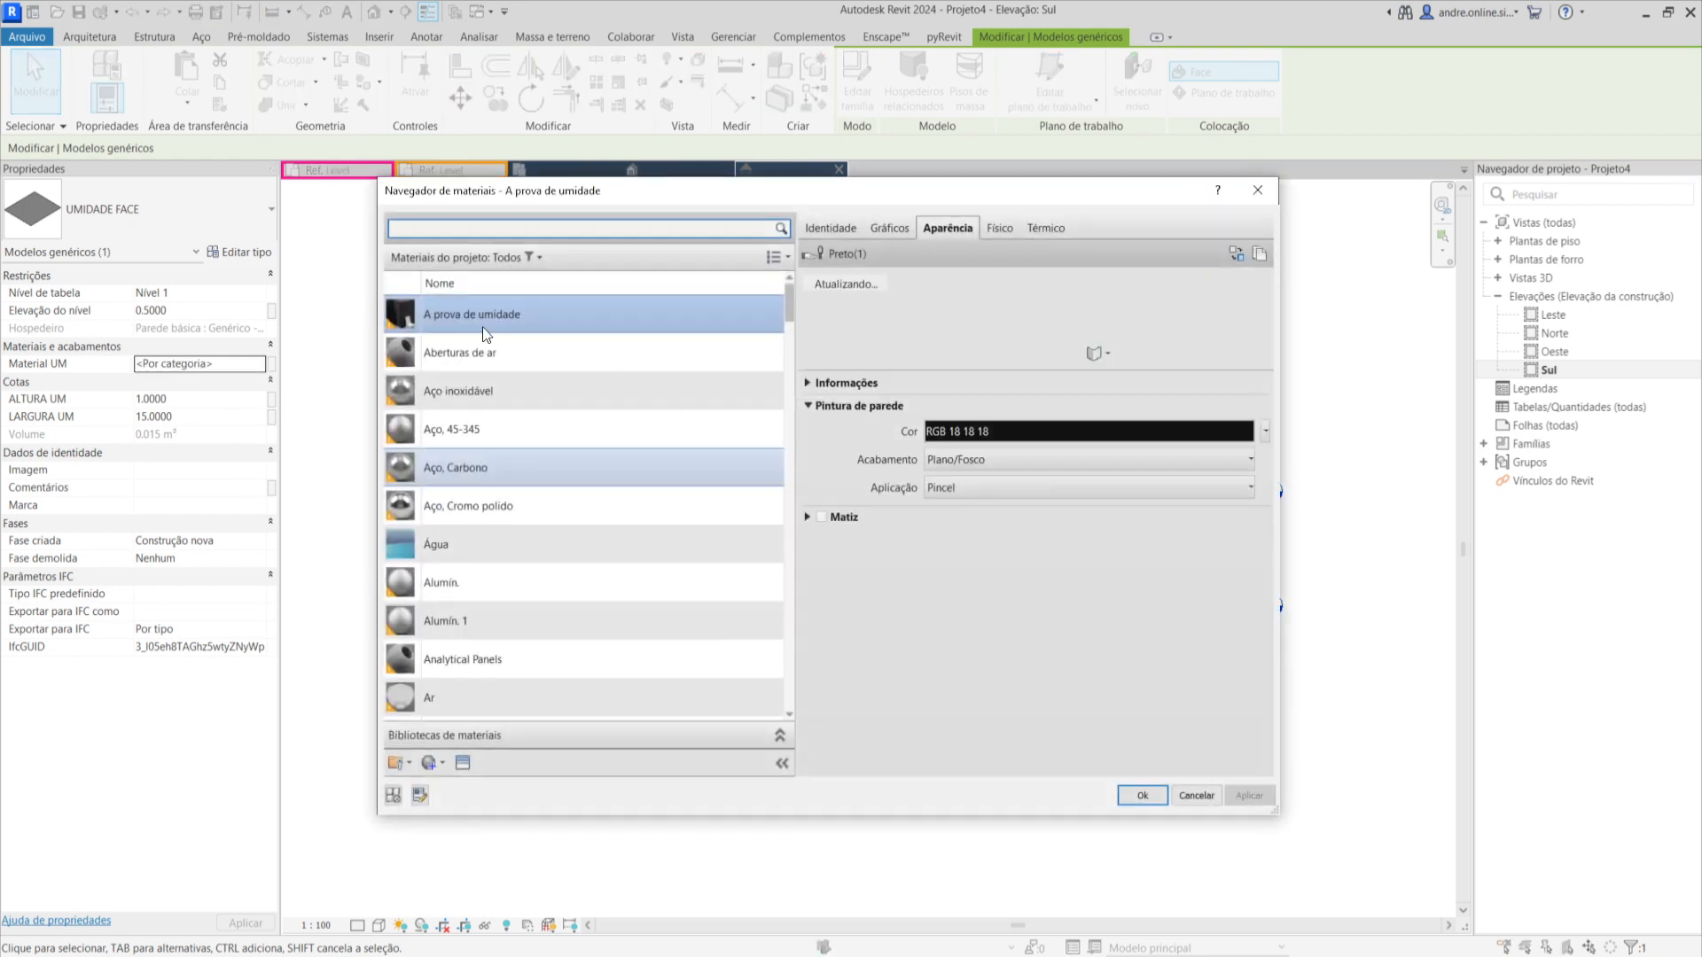
left_click(1257, 191)
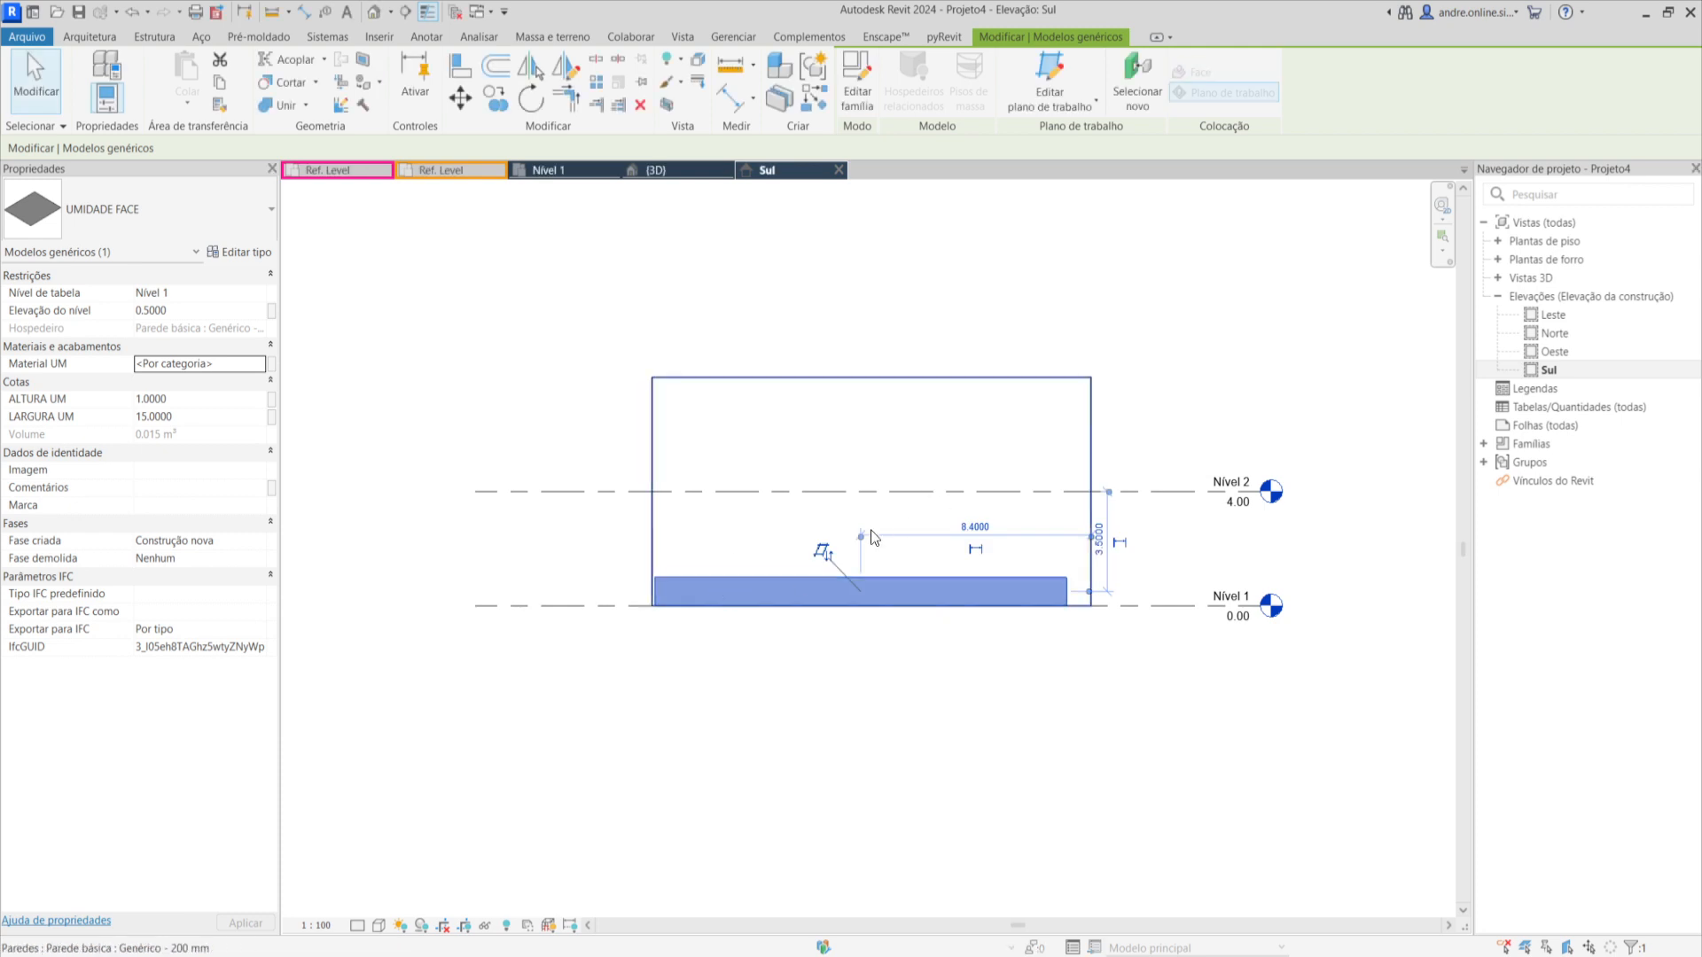
left_click(731, 696)
left_click(786, 584)
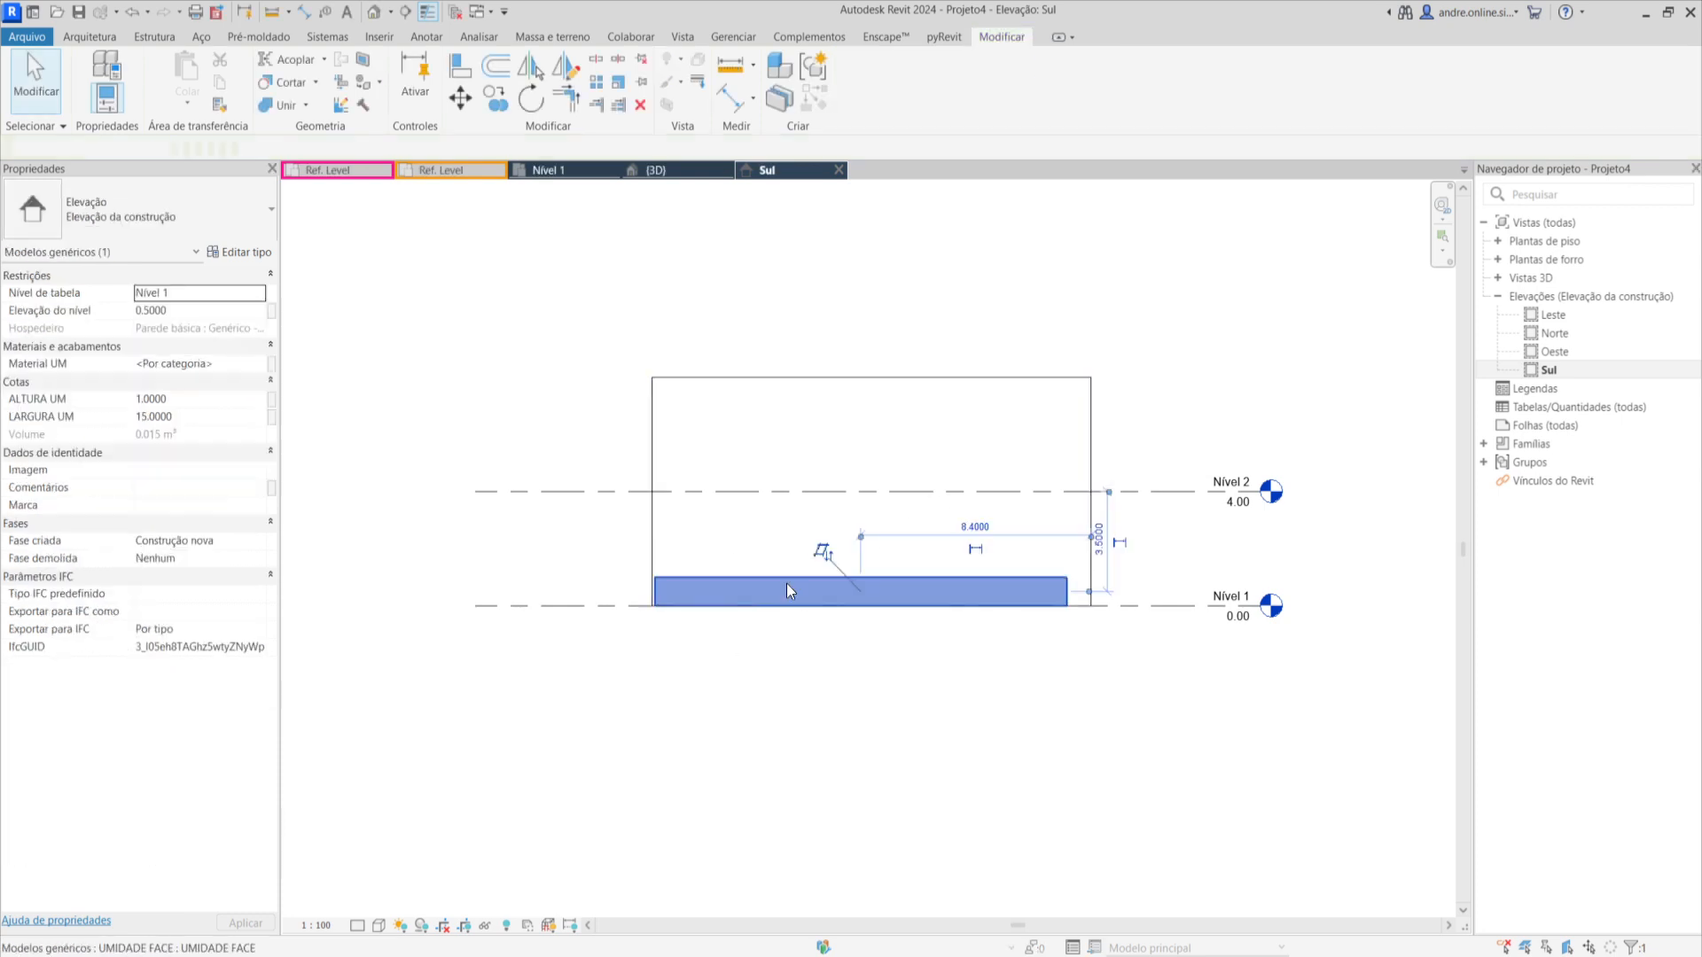
left_click(799, 661)
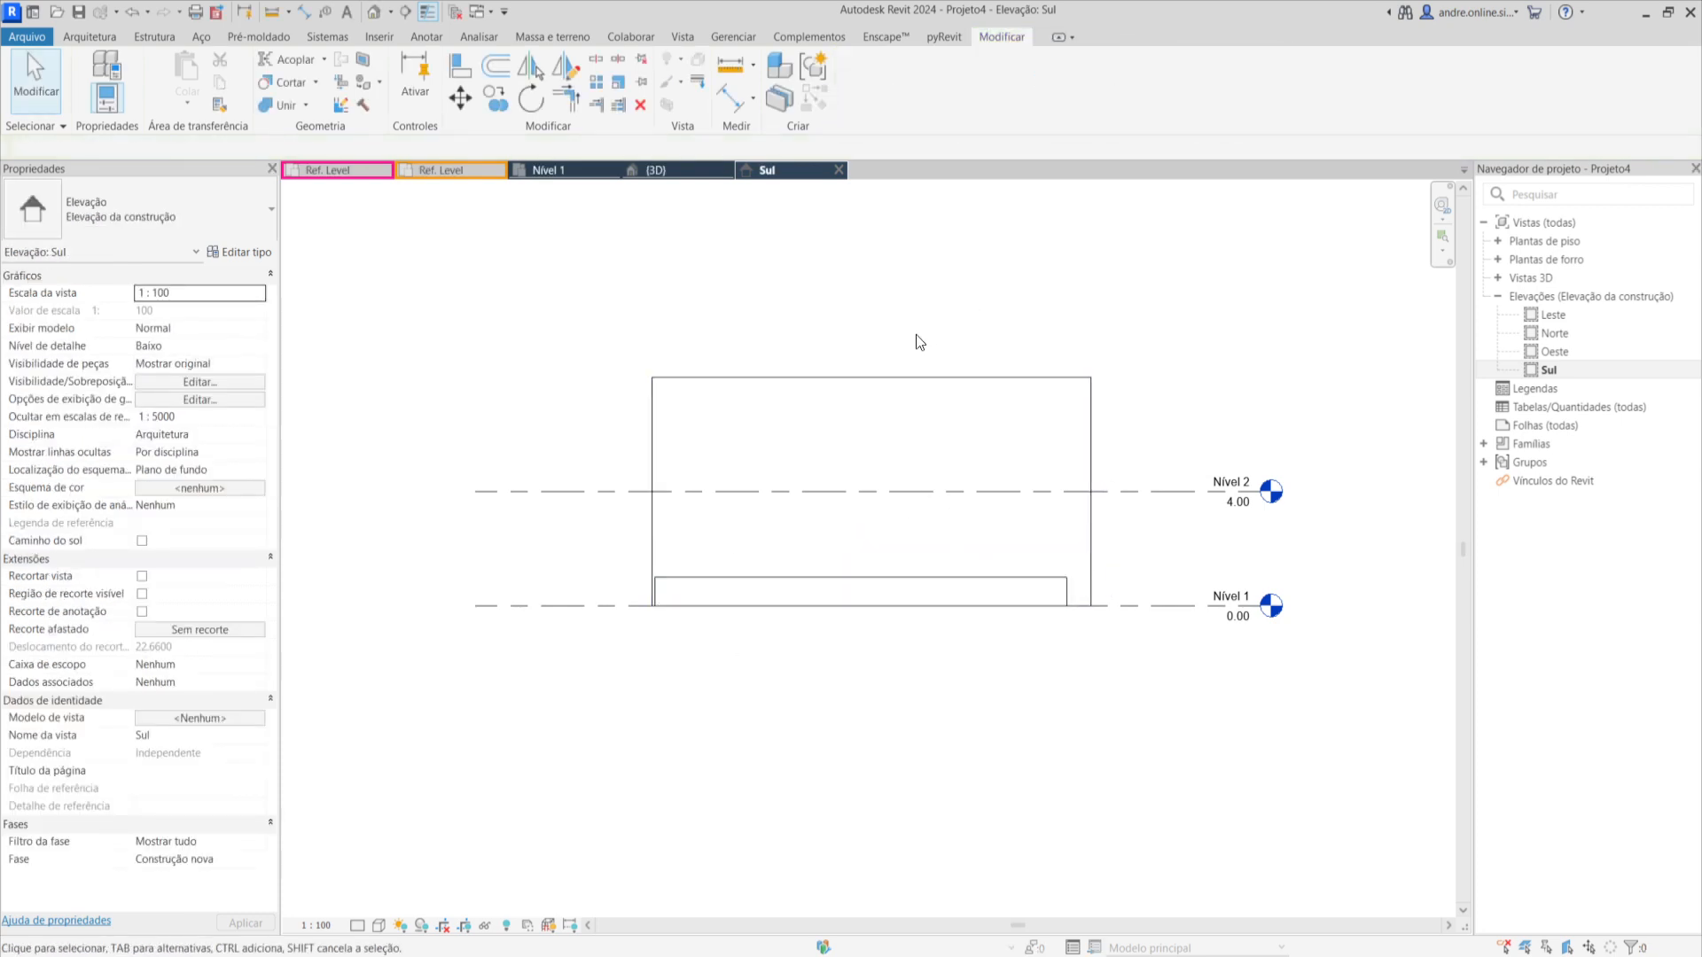
scroll(869, 587, "down", 1)
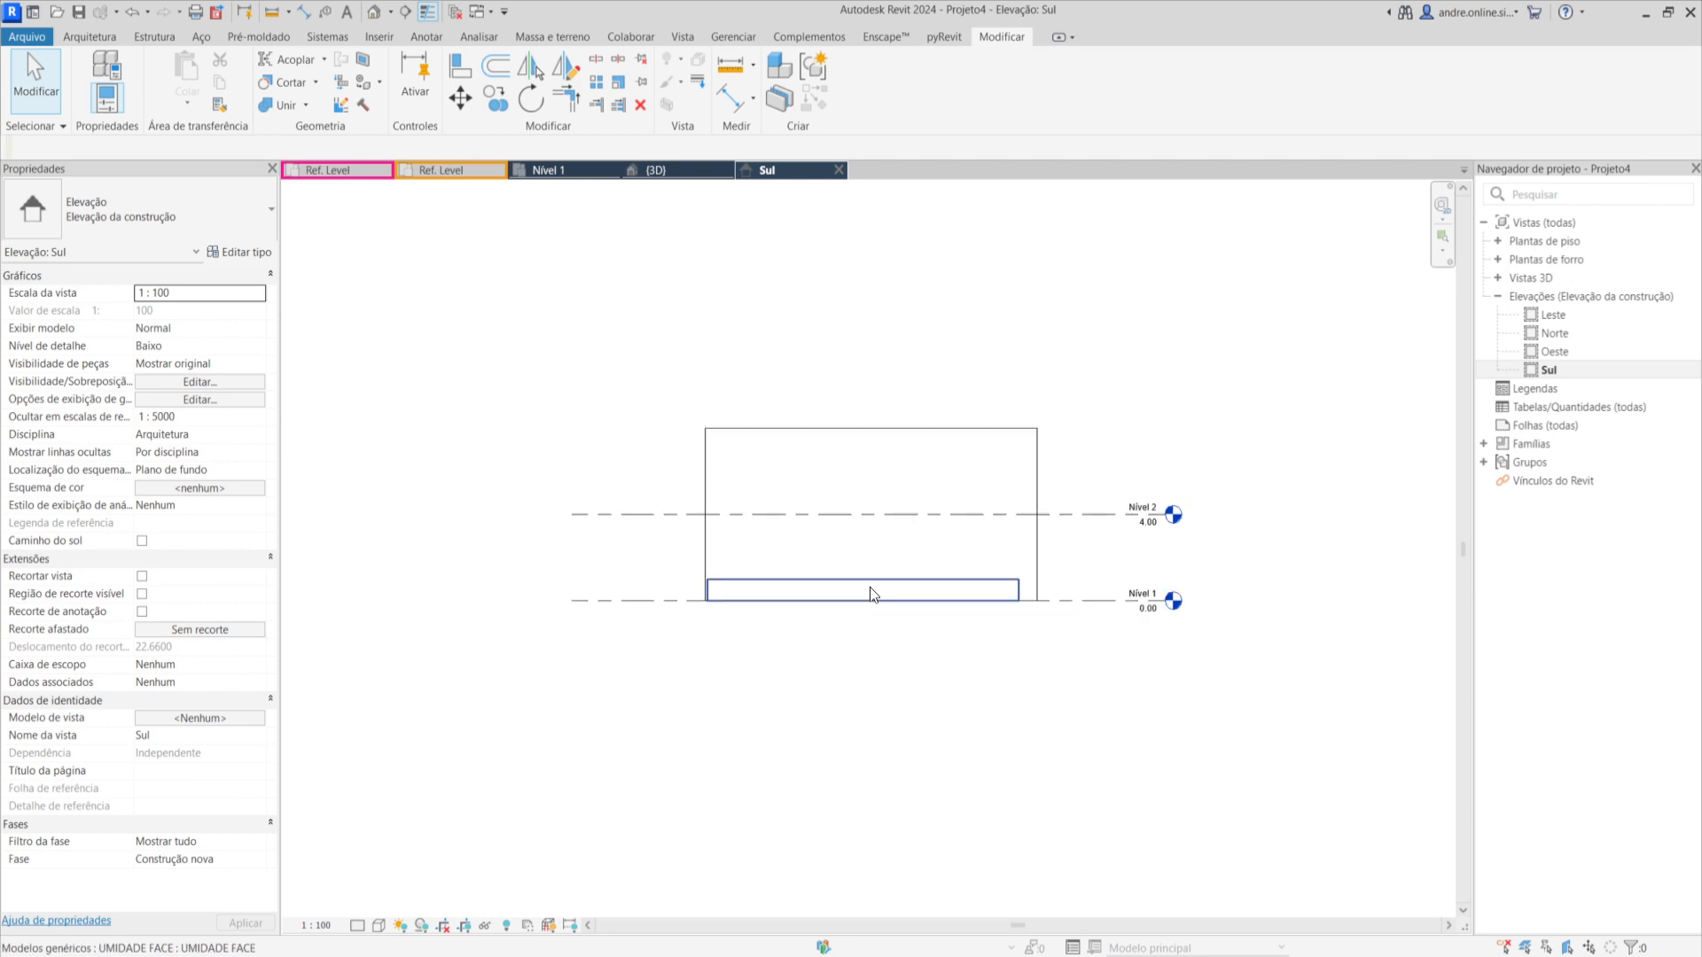
scroll(869, 587, "up", 1)
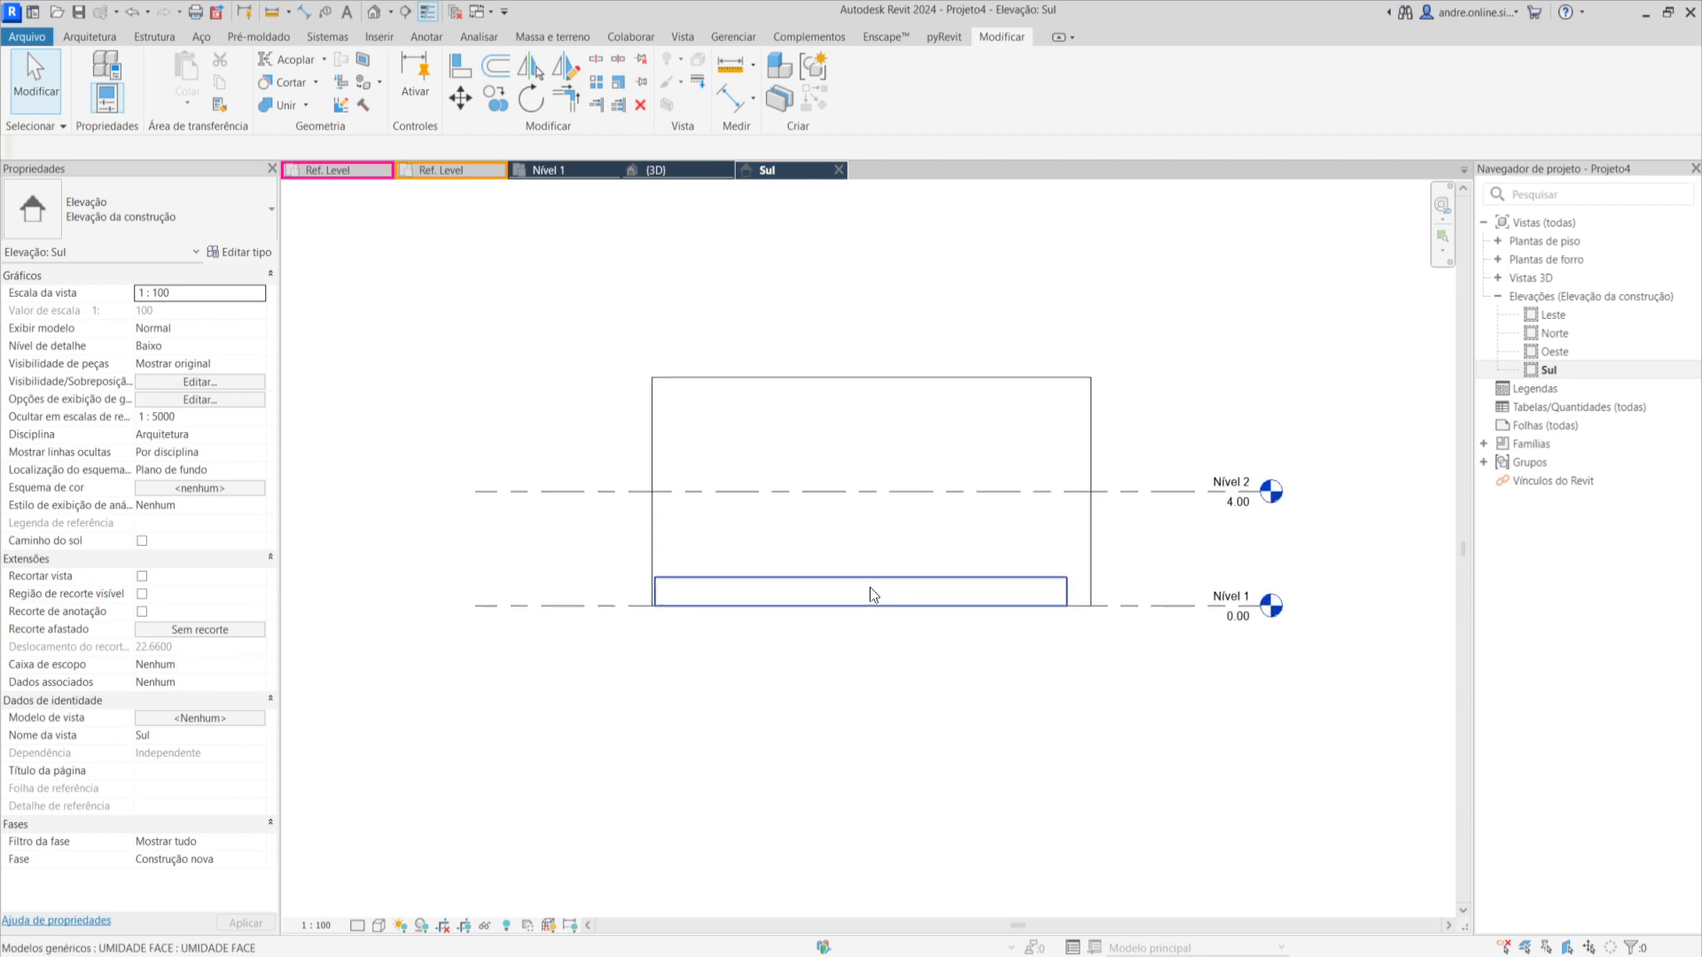
left_click(757, 585)
left_click(603, 287)
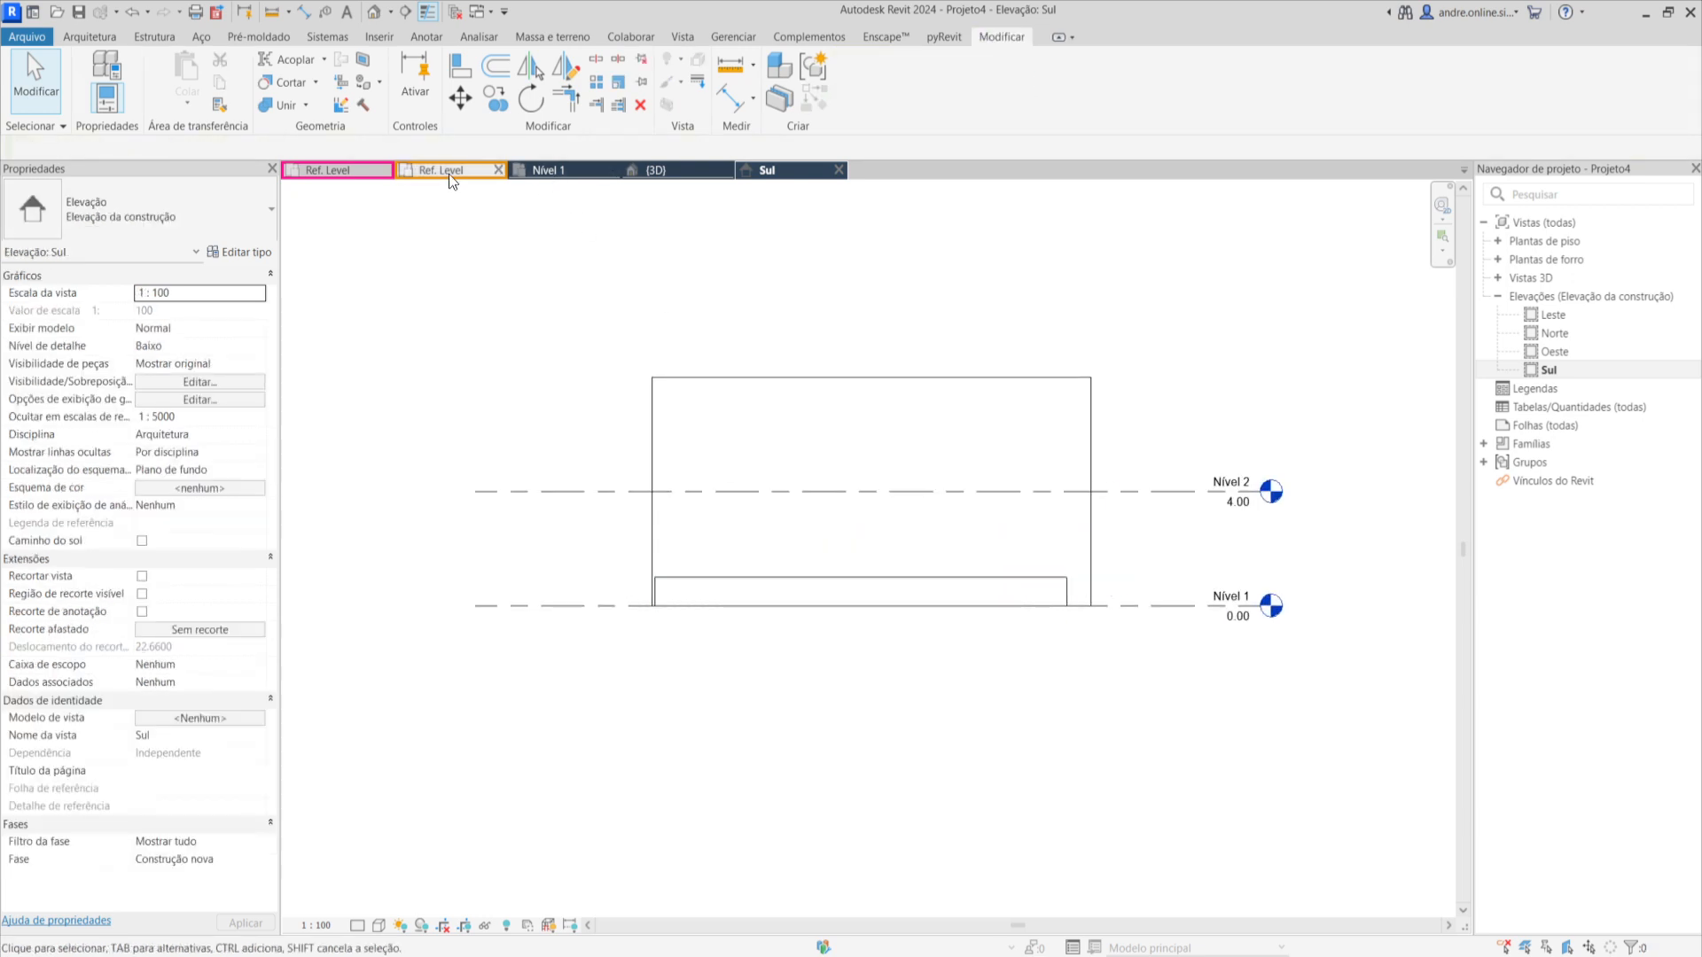
Switch to the UMIDADE FACE family's Ref. Level view and select the nested UMIDADE component.
left_click(448, 174)
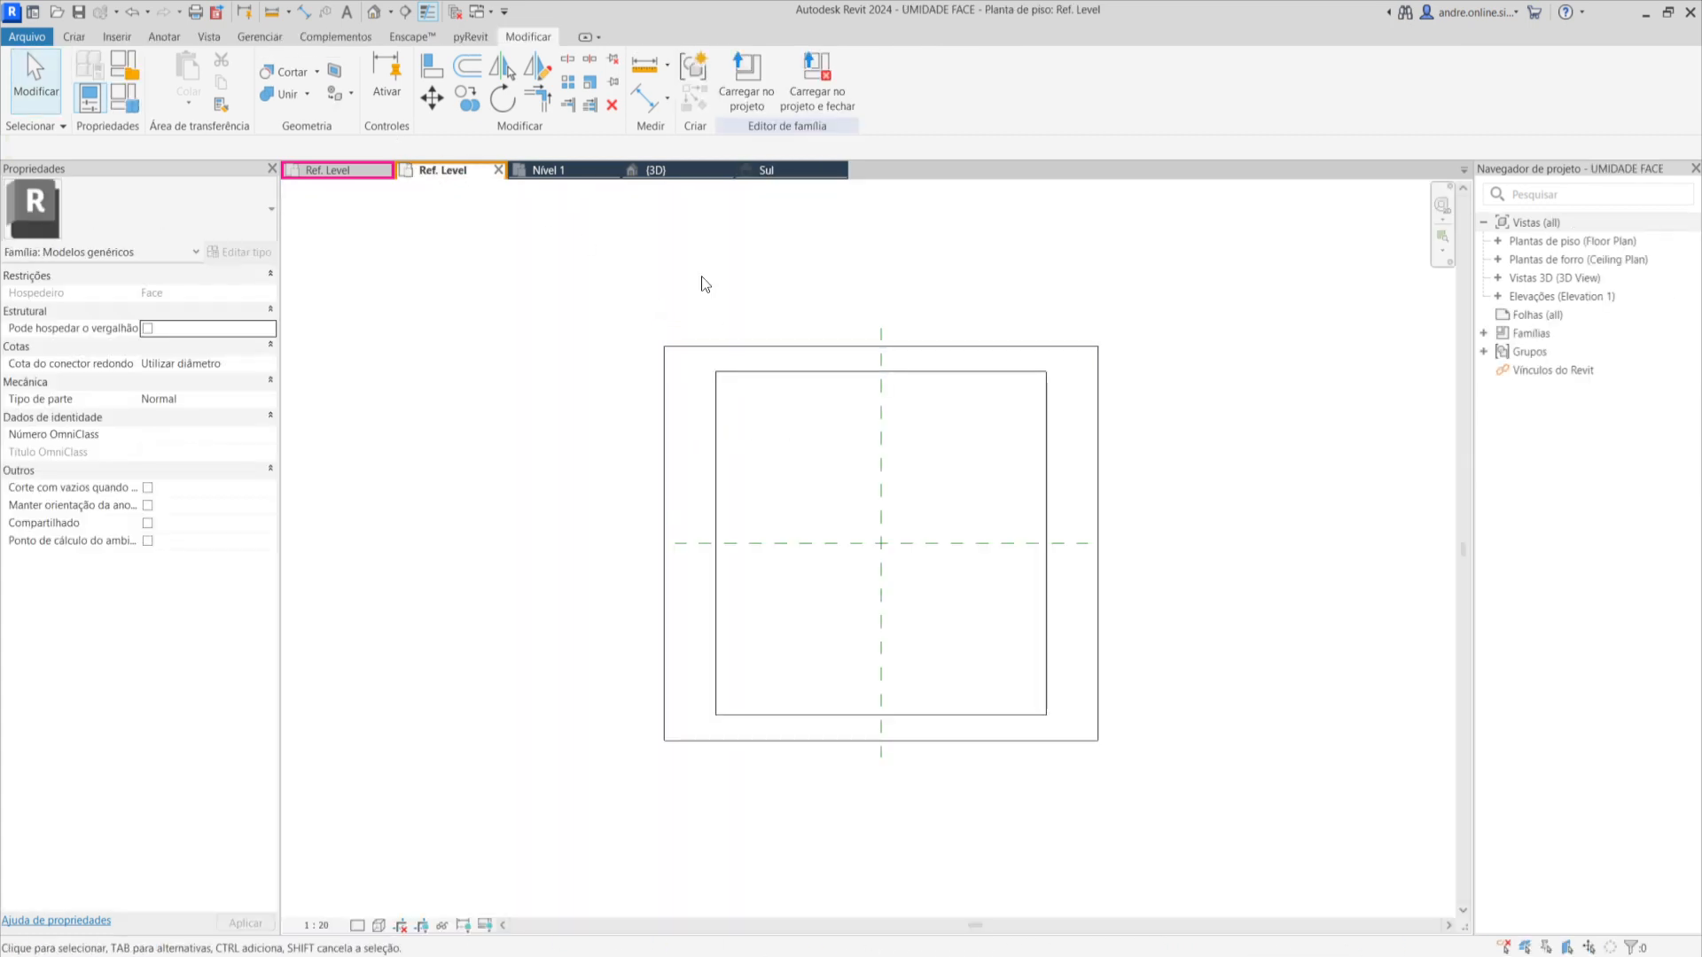
left_click(820, 356)
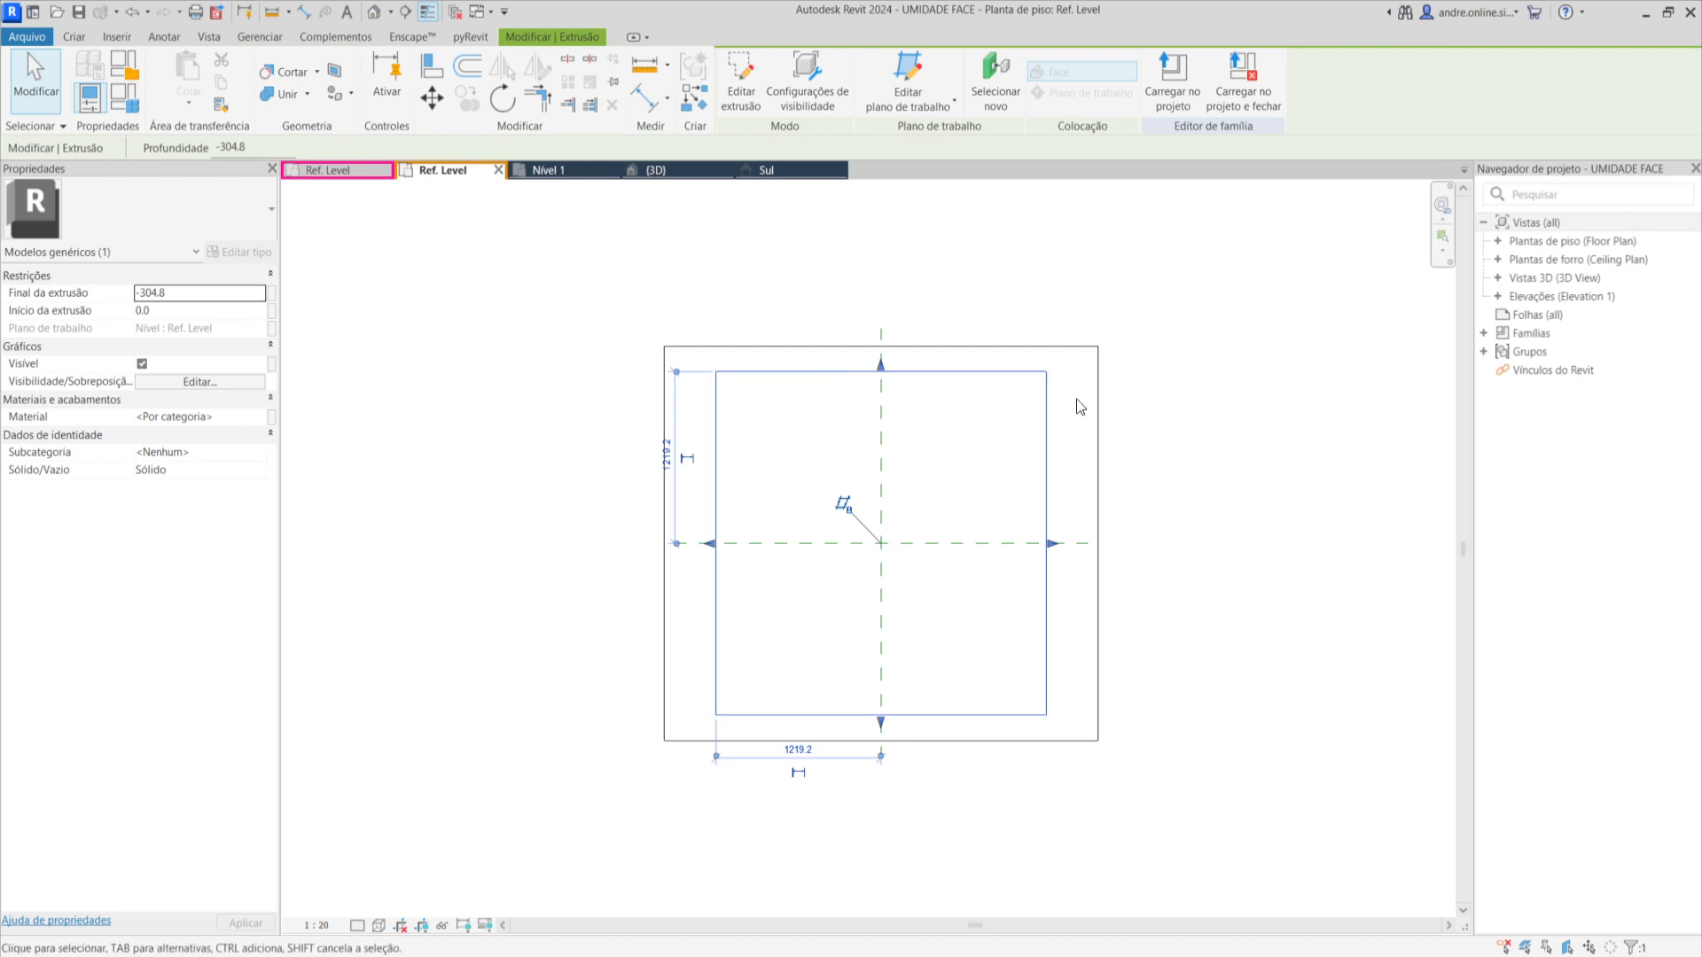
left_click(1099, 444)
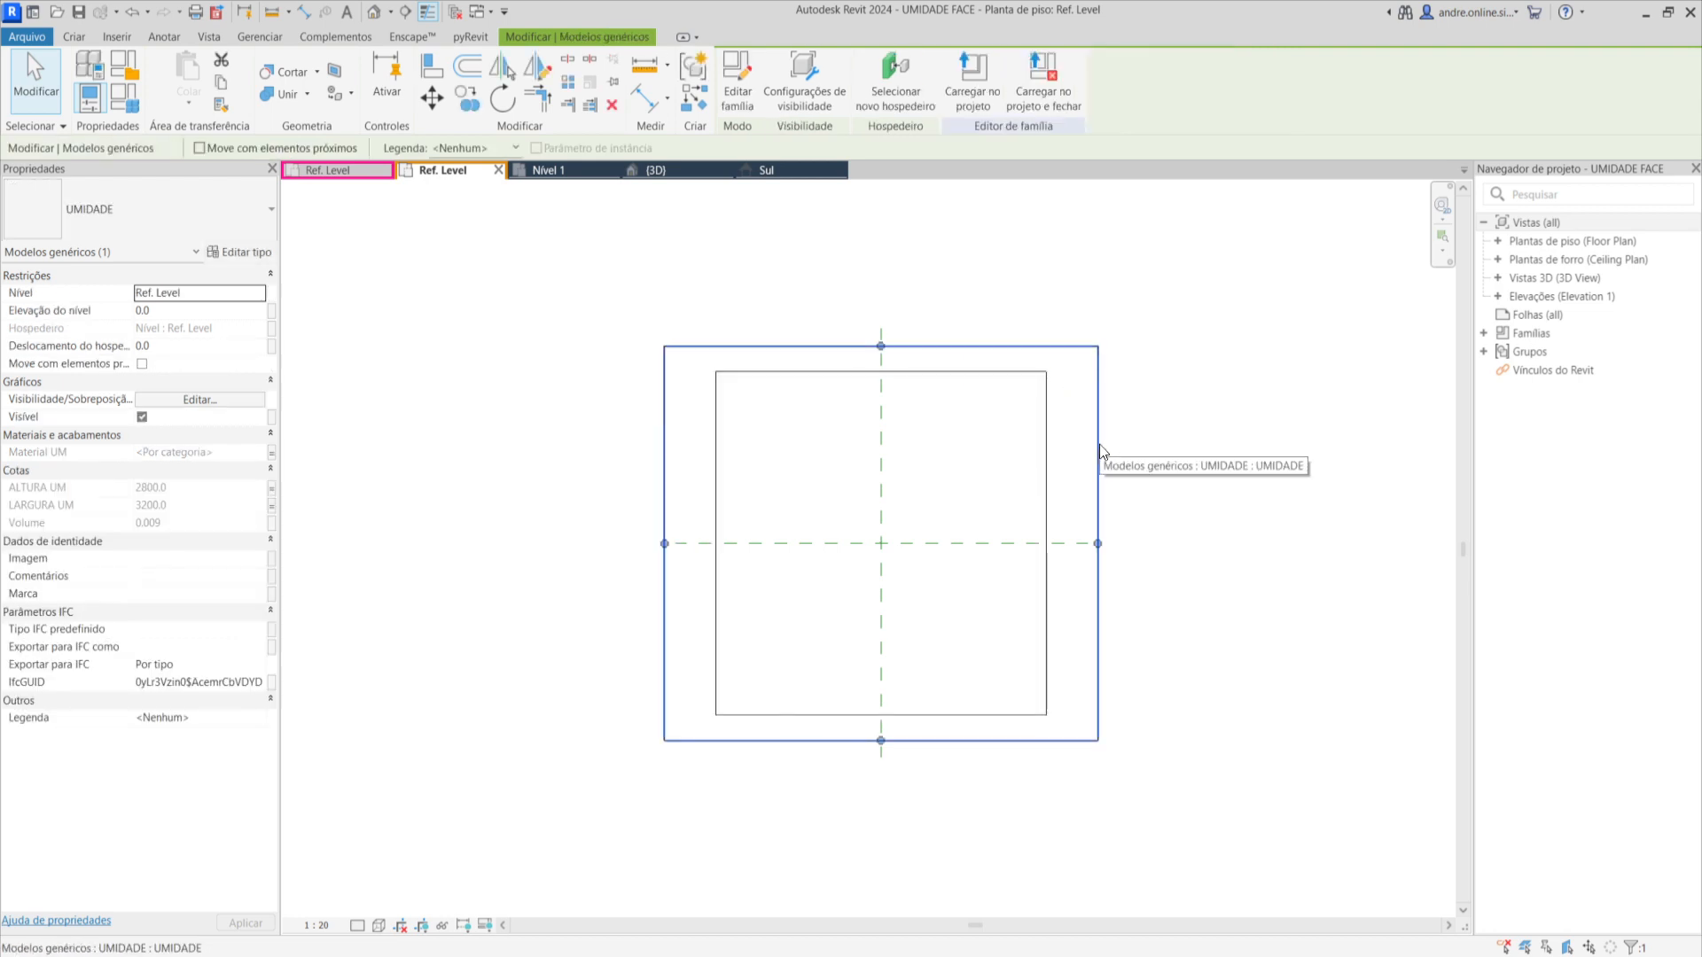
Set the family's Comentários de tipos to "10/2023 XXXXXX" and its Descrição to "XXXXXXXXXXXXX" in the family types.
left_click(123, 97)
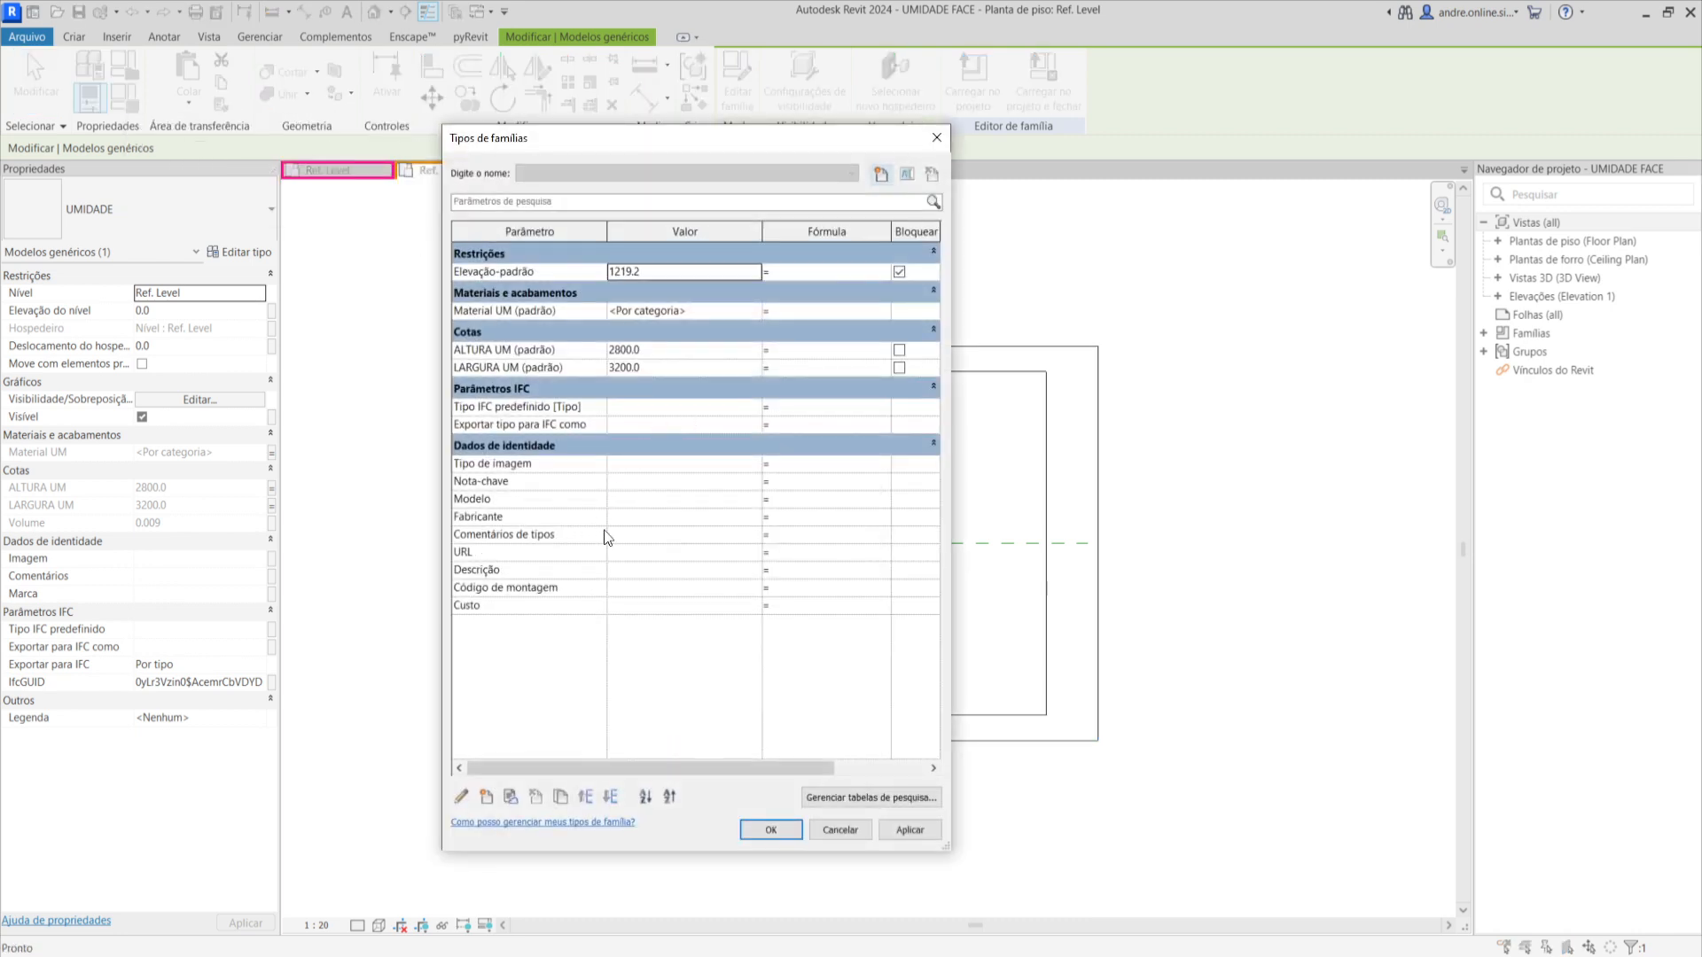
left_click(632, 535)
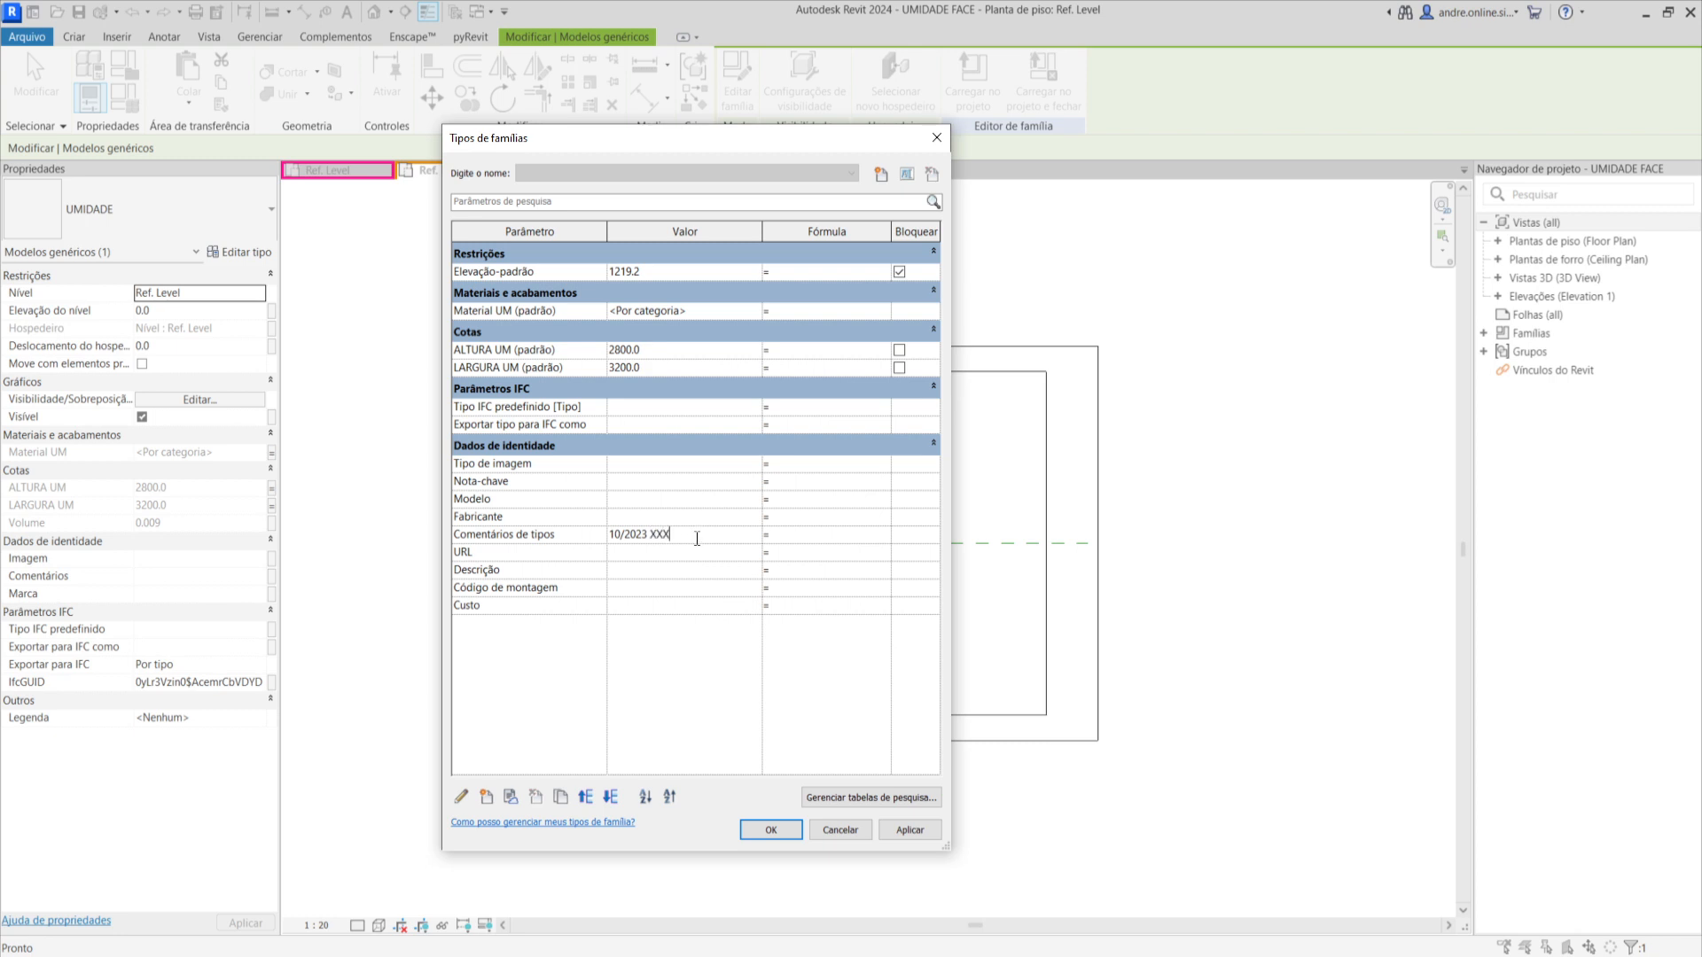
type("XXX")
left_click(645, 567)
type("XXXXXXXXXXXX")
left_click(656, 726)
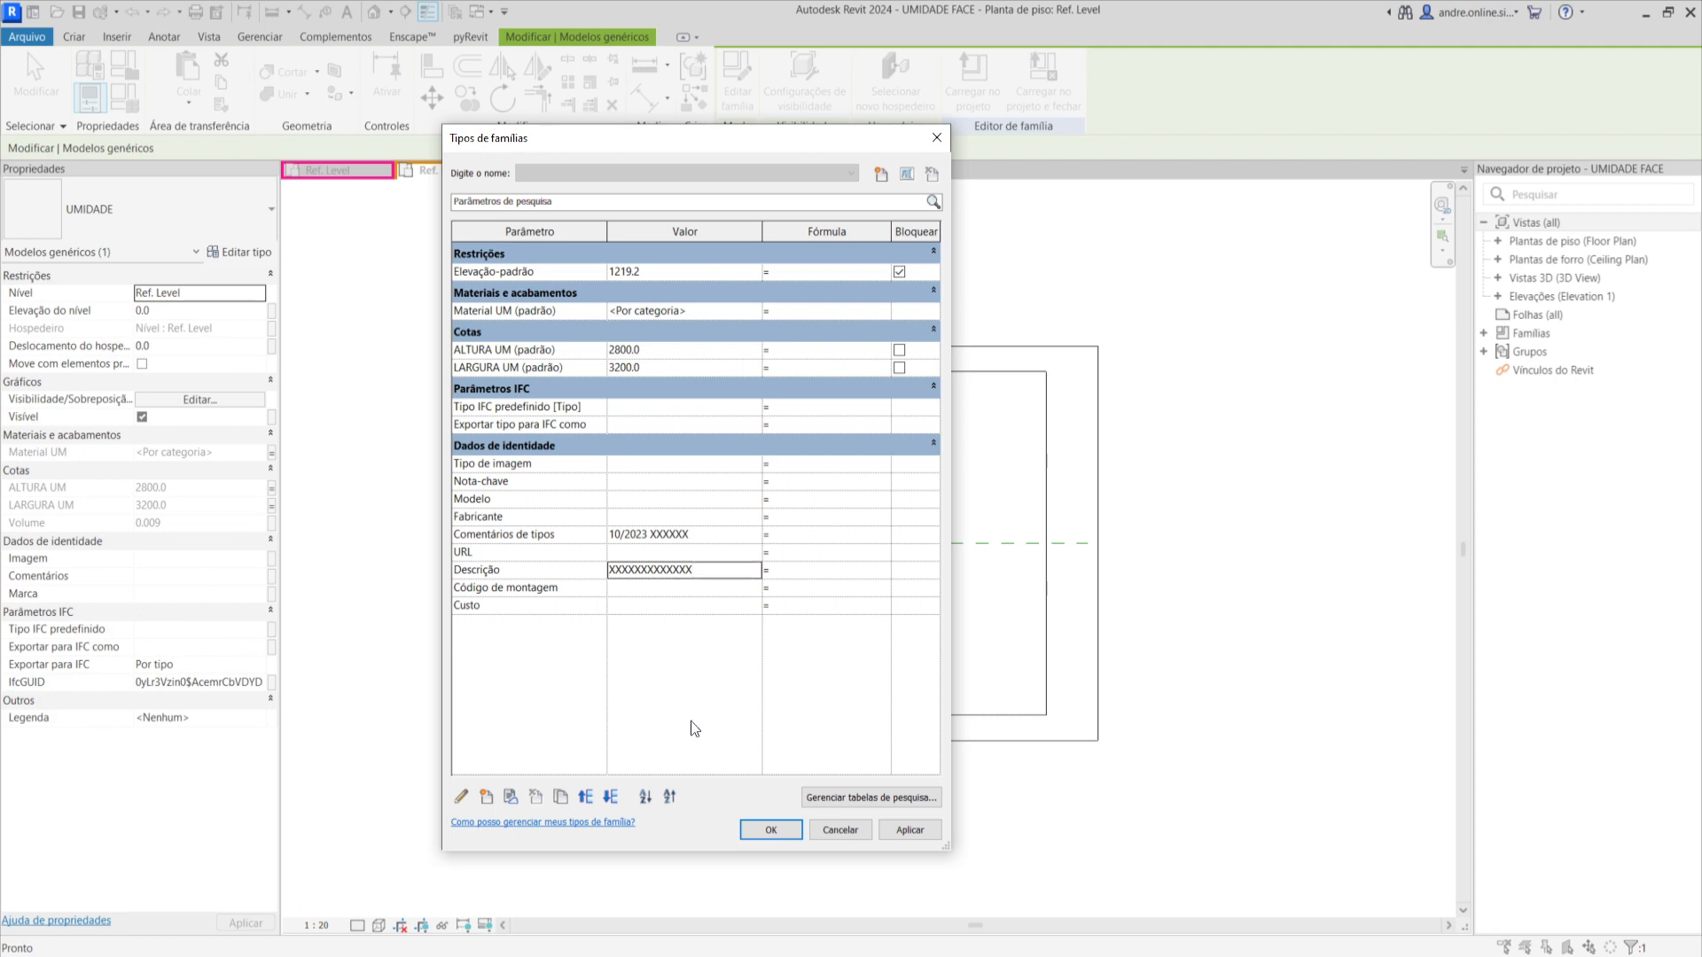
left_click(771, 829)
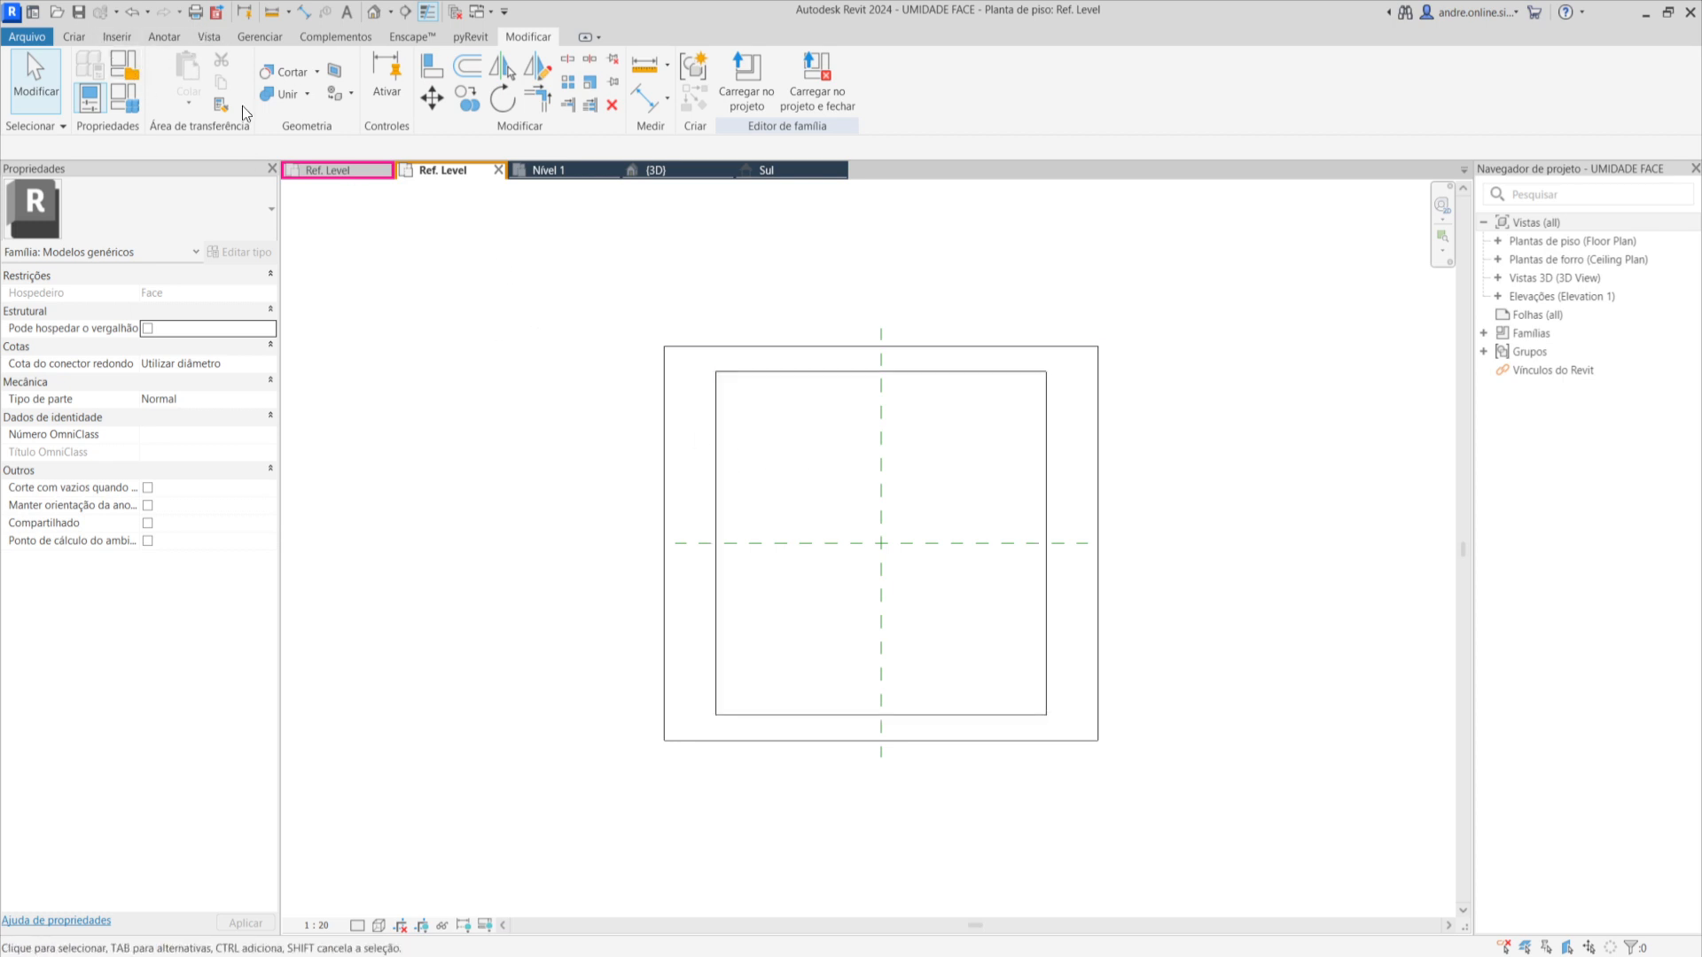
Examine the architectural categories available for the family, keeping Modelos genéricos as its category.
left_click(128, 64)
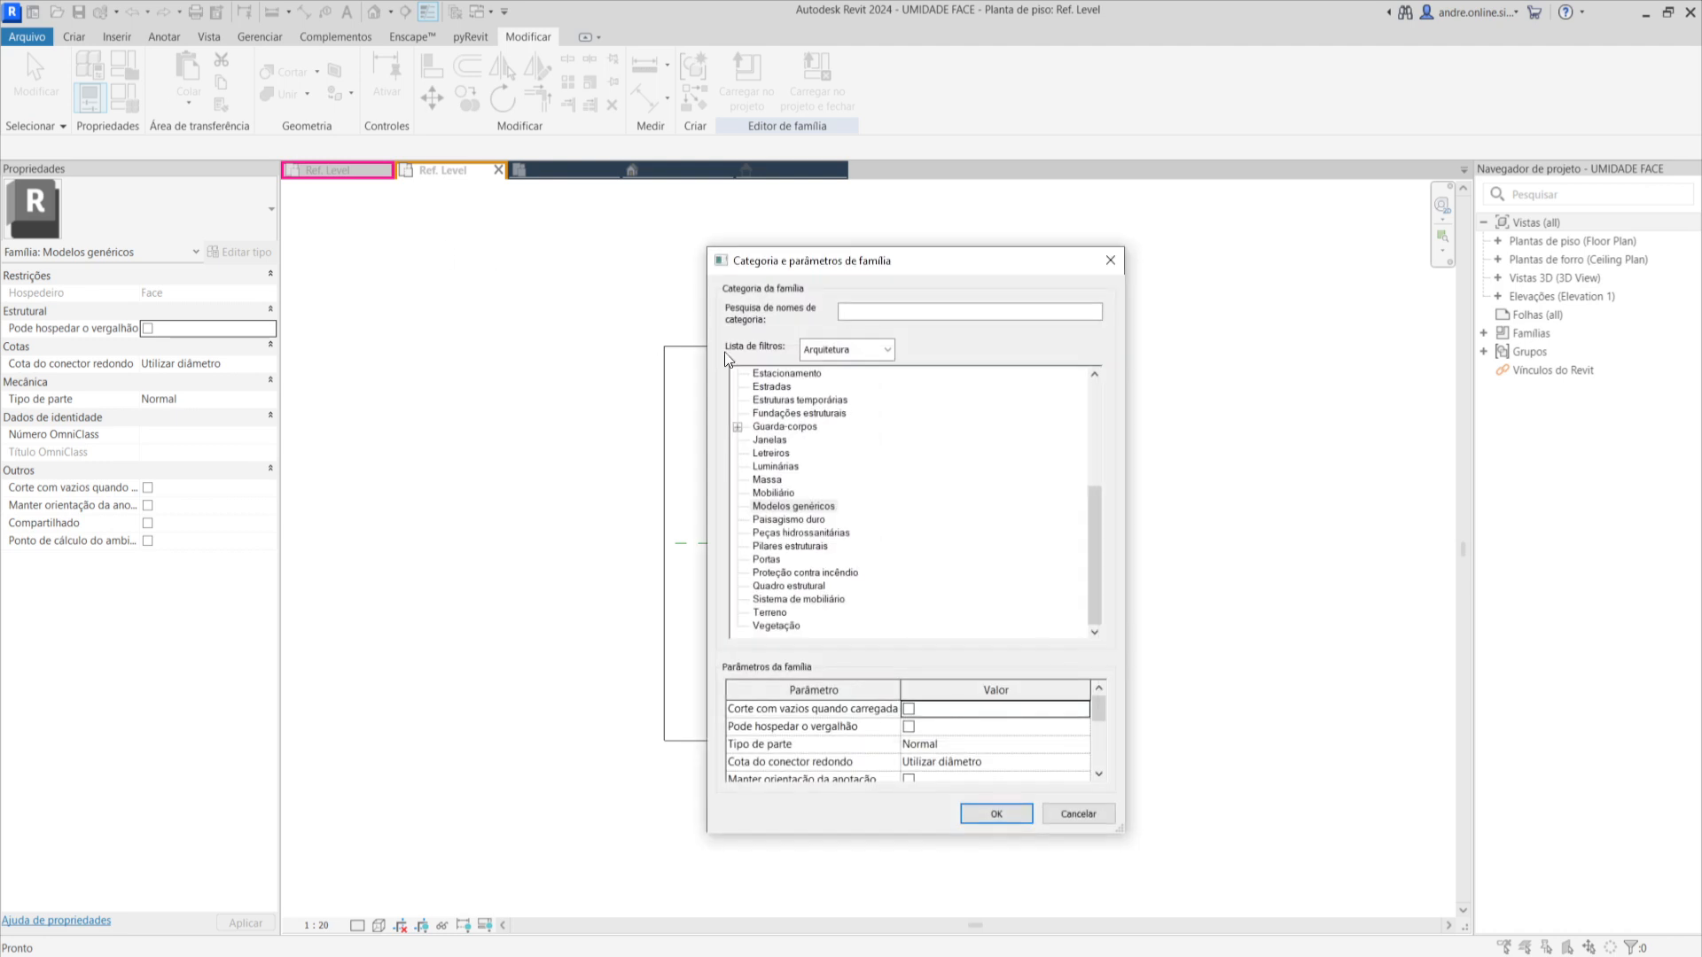
scroll(803, 560, "up", 1)
left_click(796, 533)
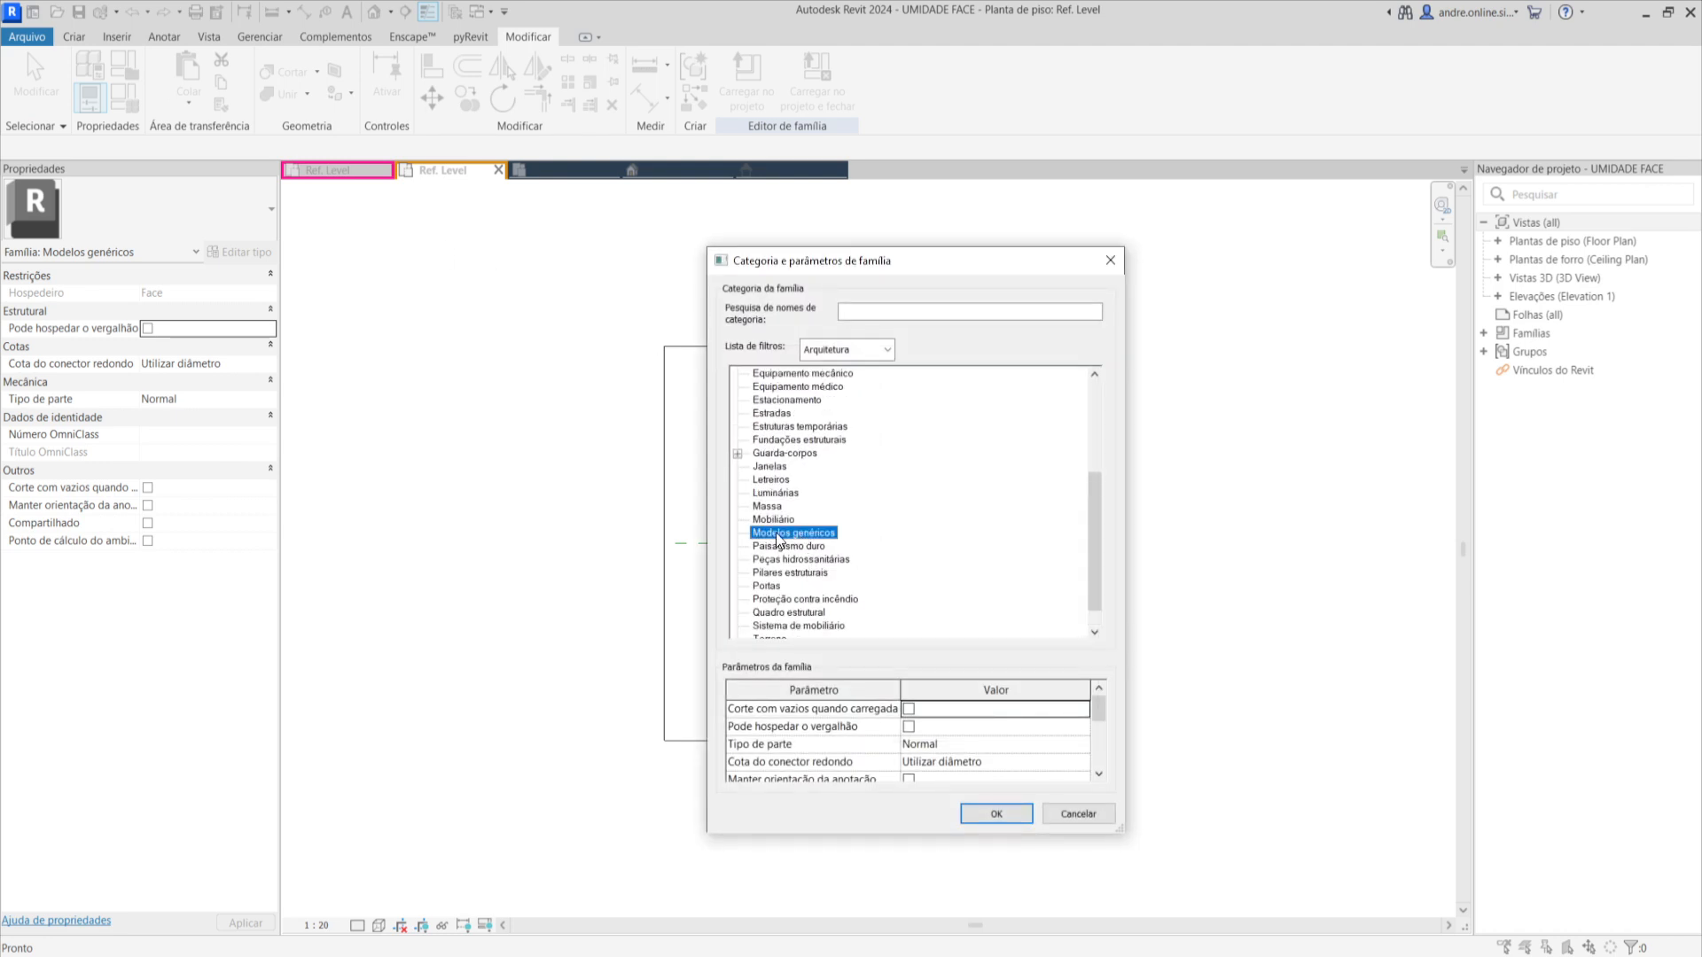
scroll(801, 540, "up", 4)
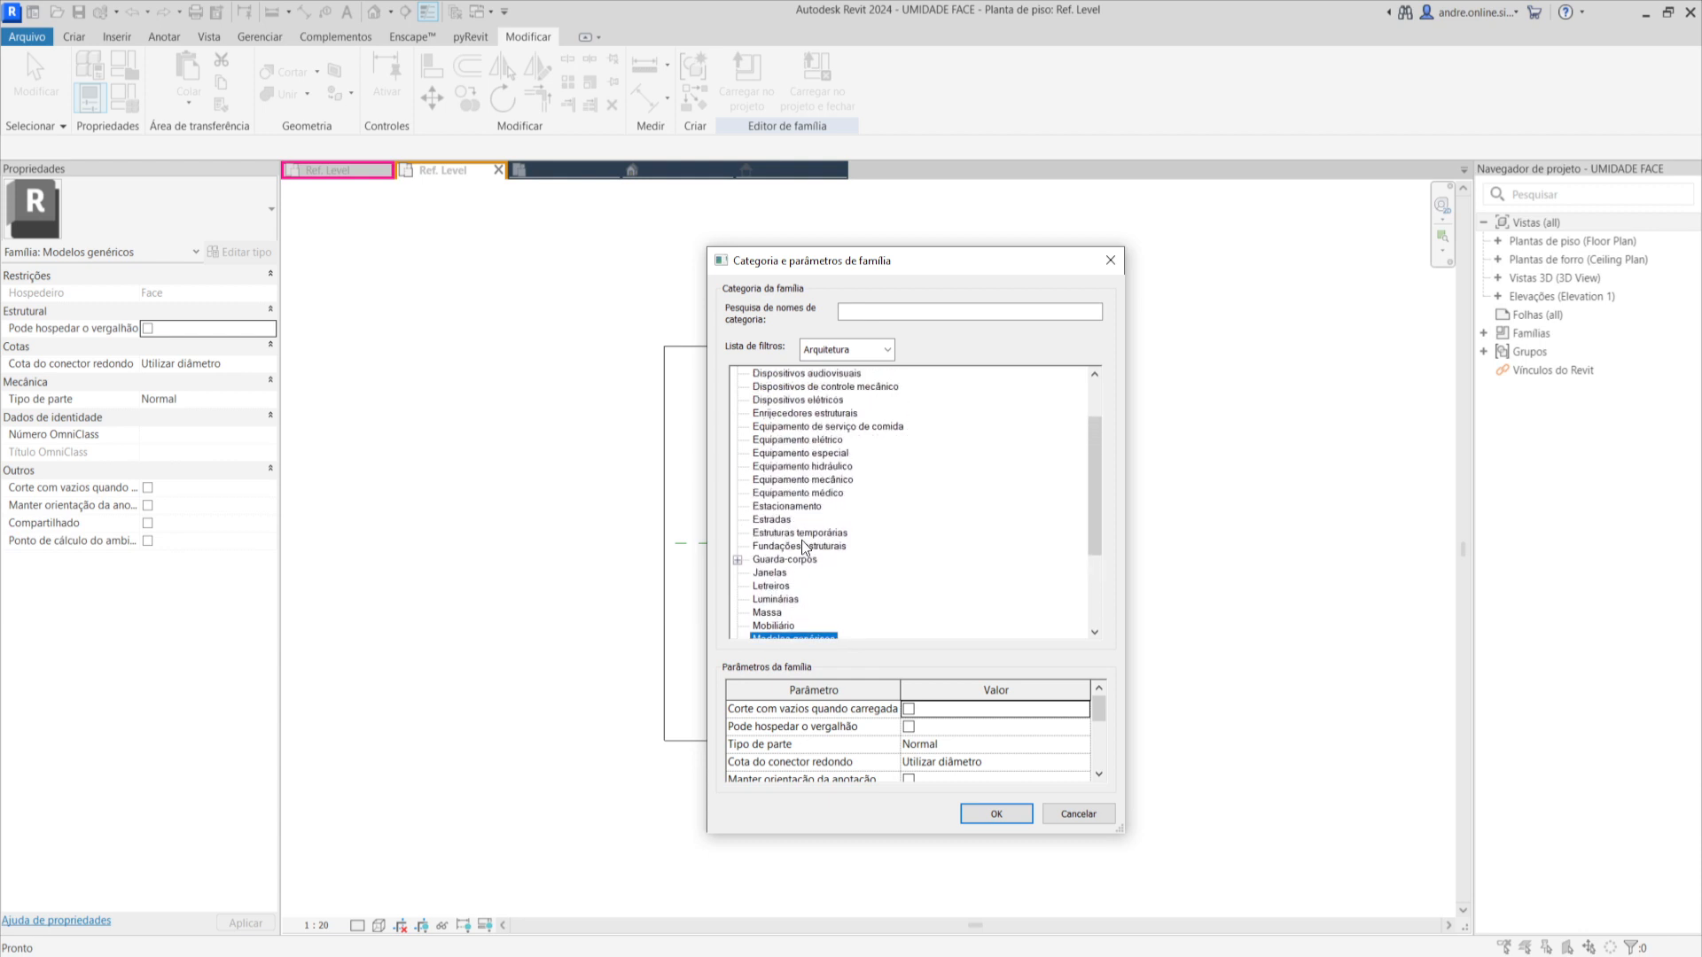
scroll(803, 531, "down", 4)
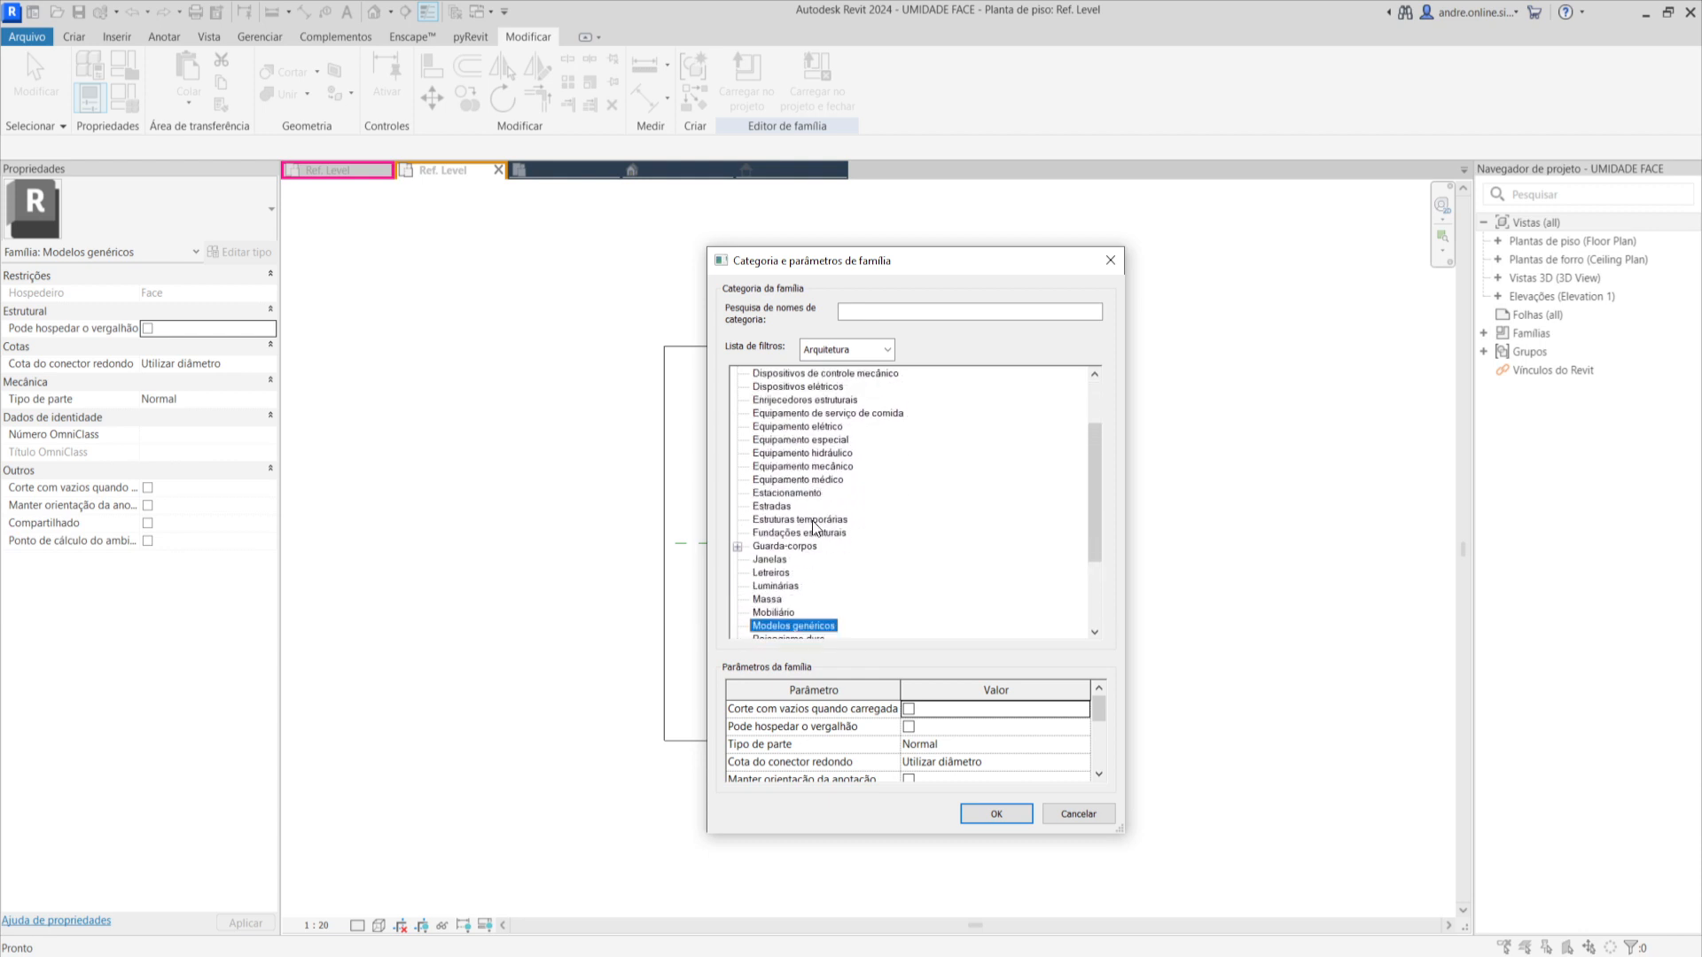
scroll(812, 519, "down", 1)
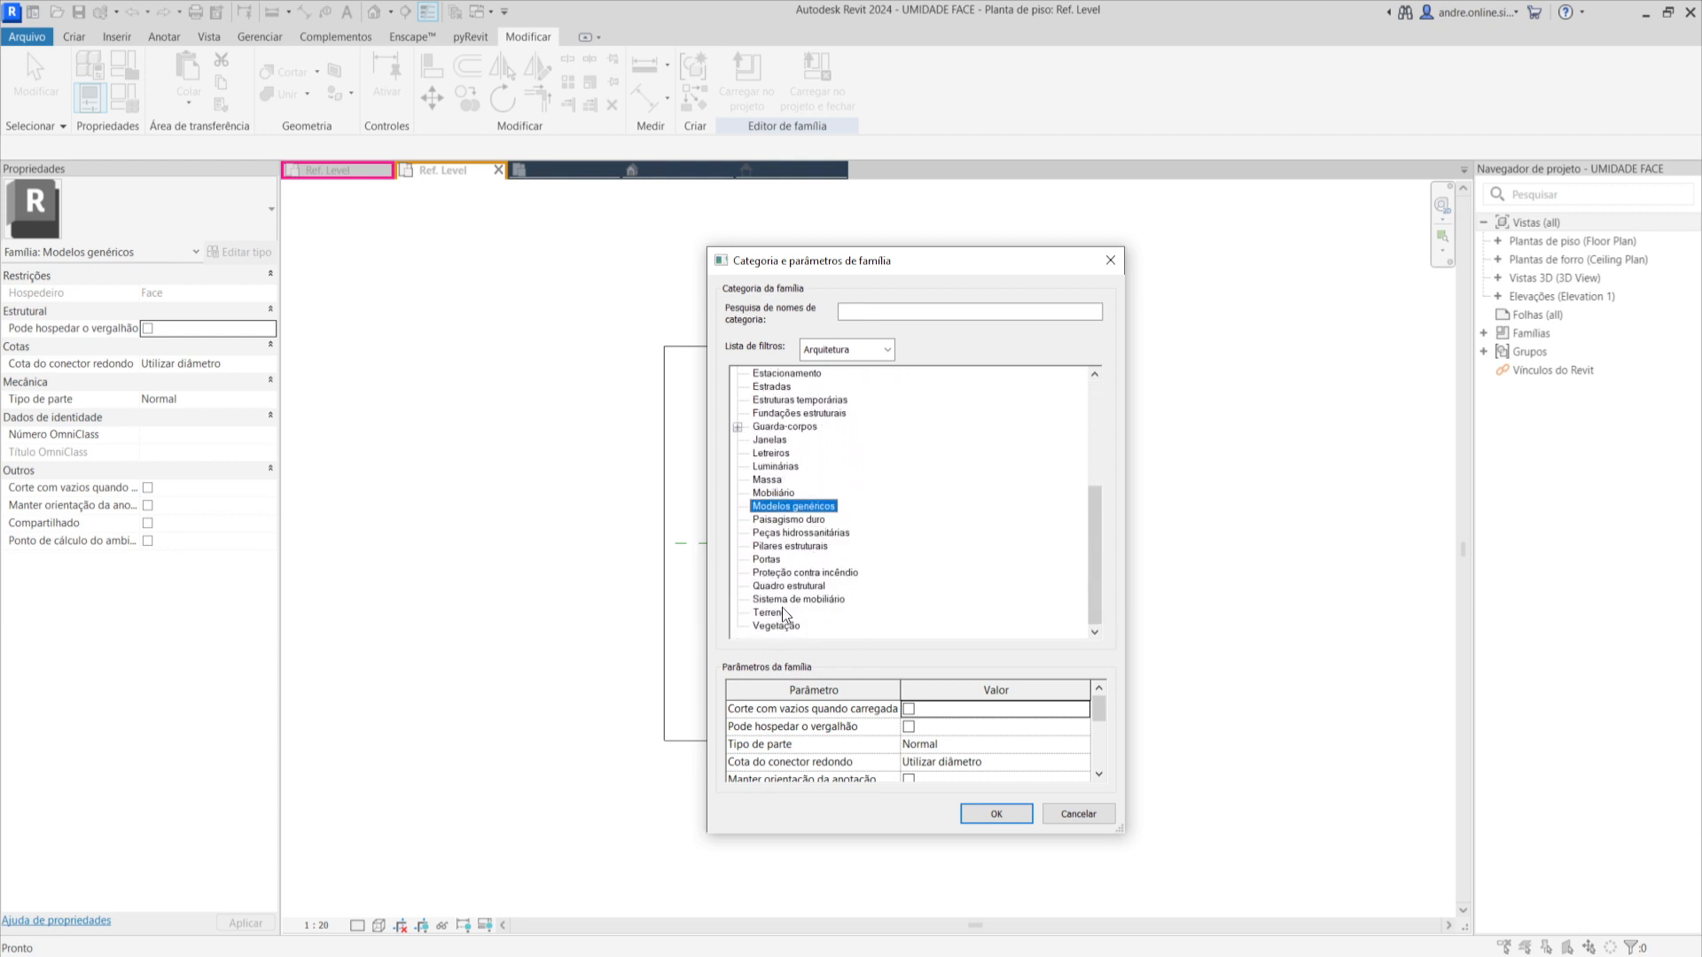
scroll(801, 540, "up", 4)
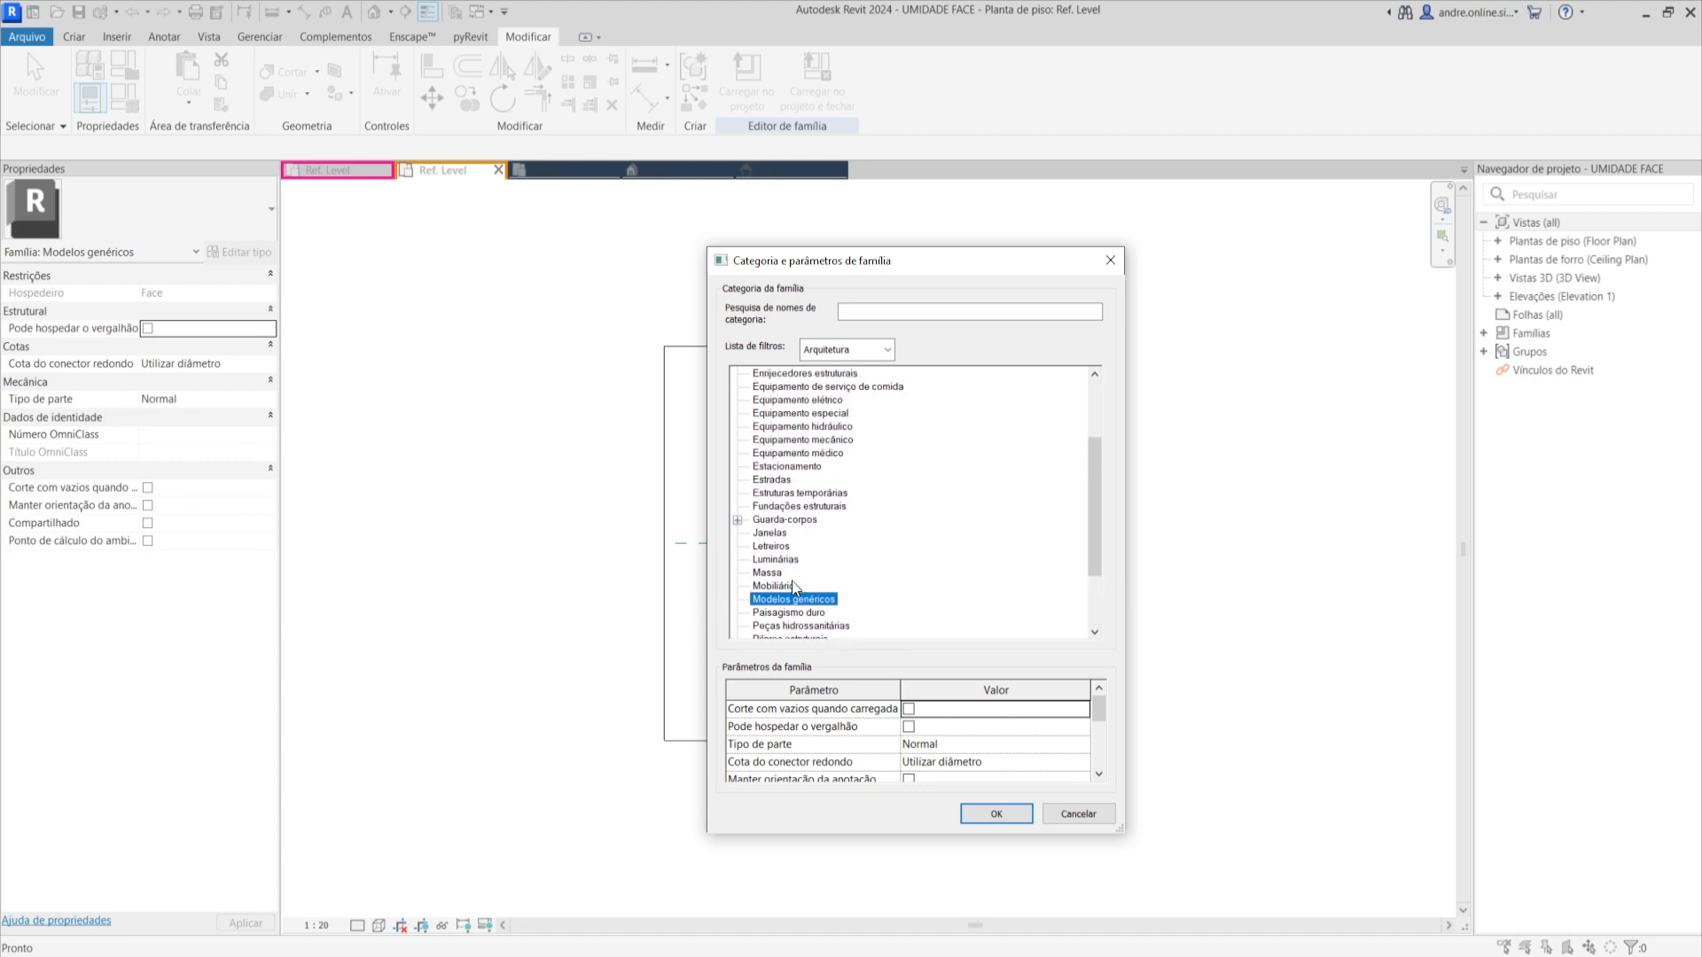
scroll(801, 540, "up", 1)
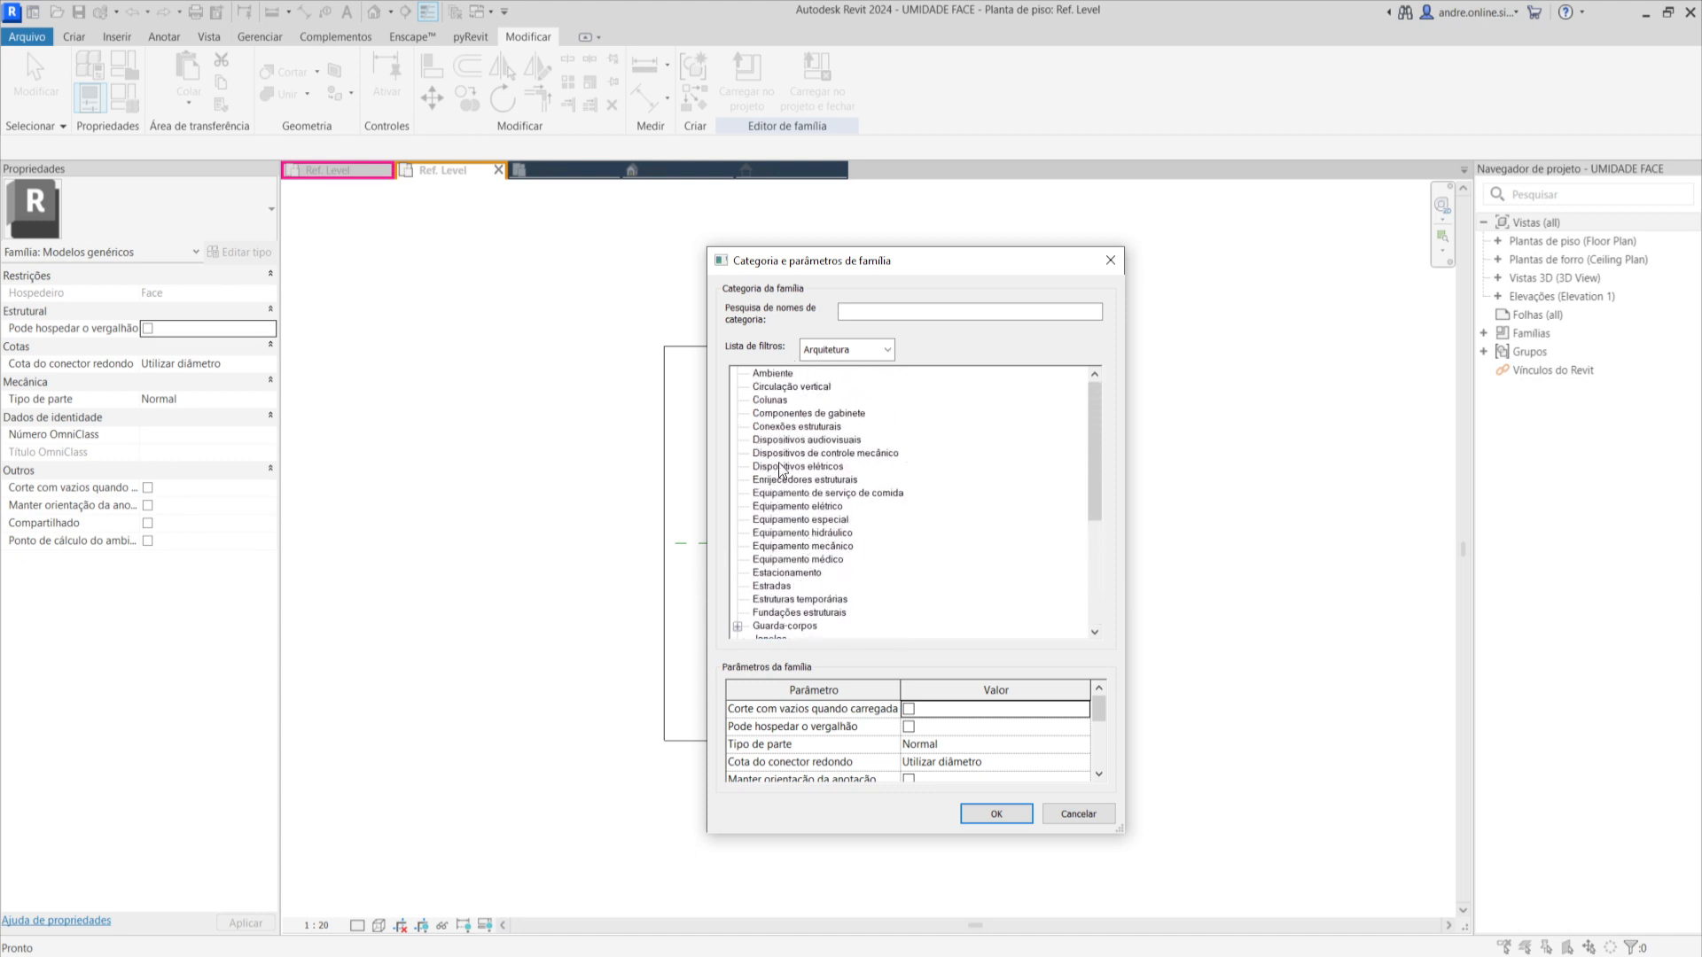
scroll(784, 474, "up", 1)
scroll(783, 474, "down", 4)
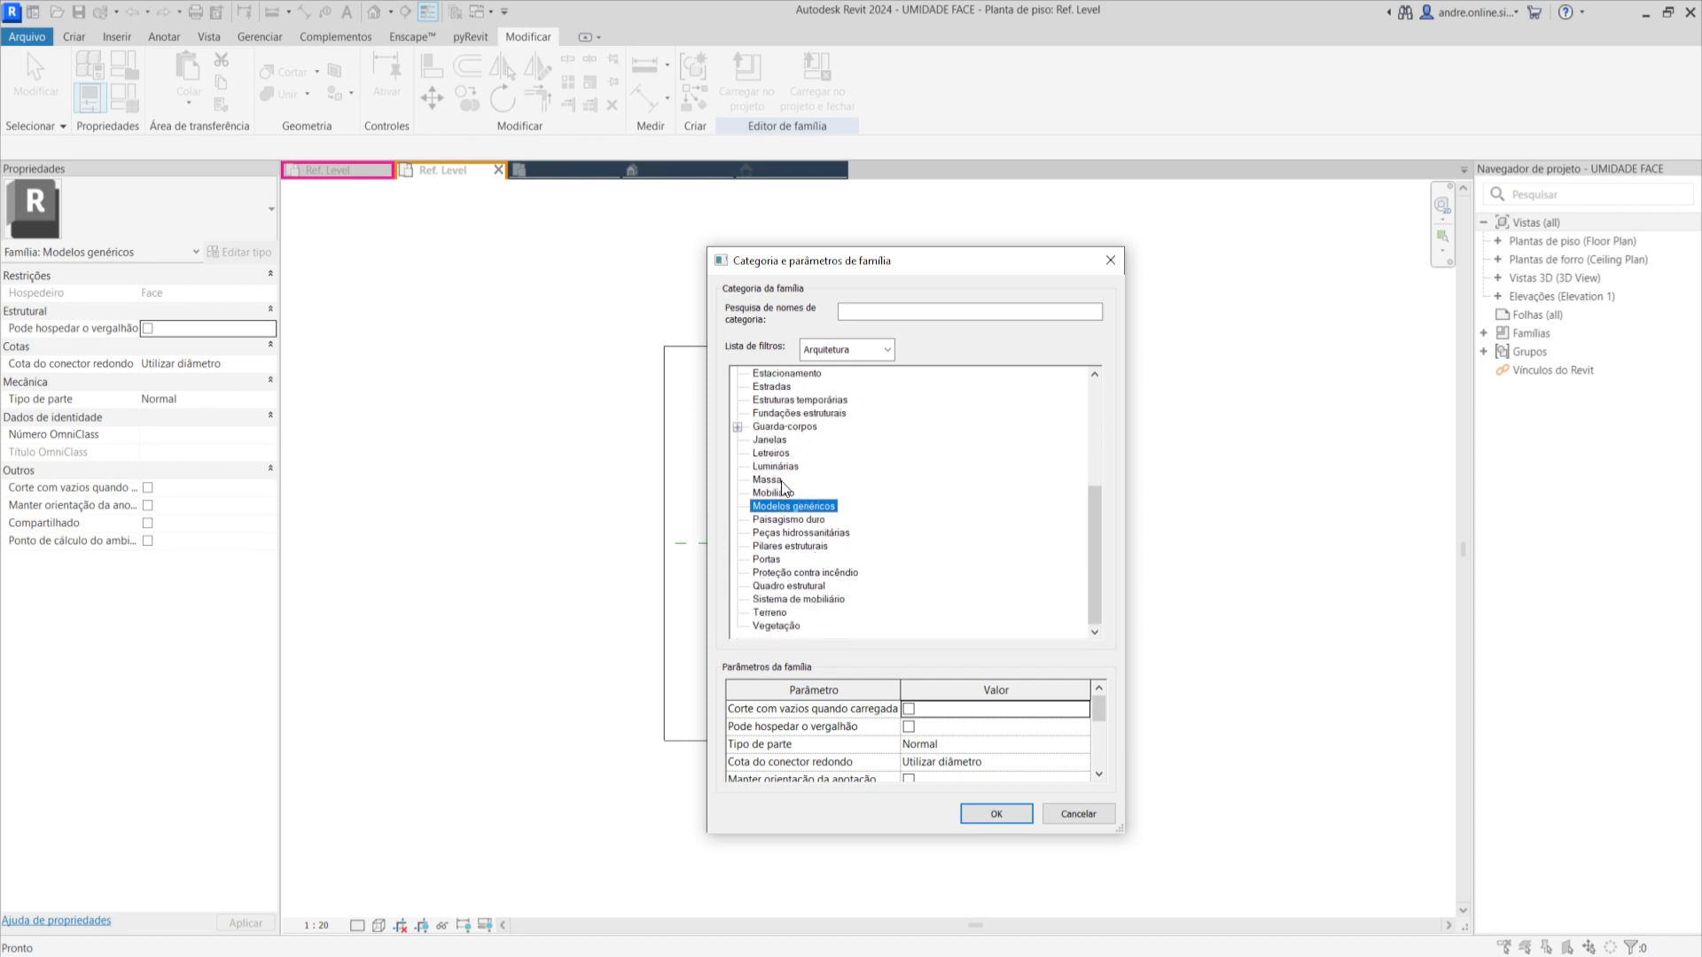
scroll(785, 480, "up", 2)
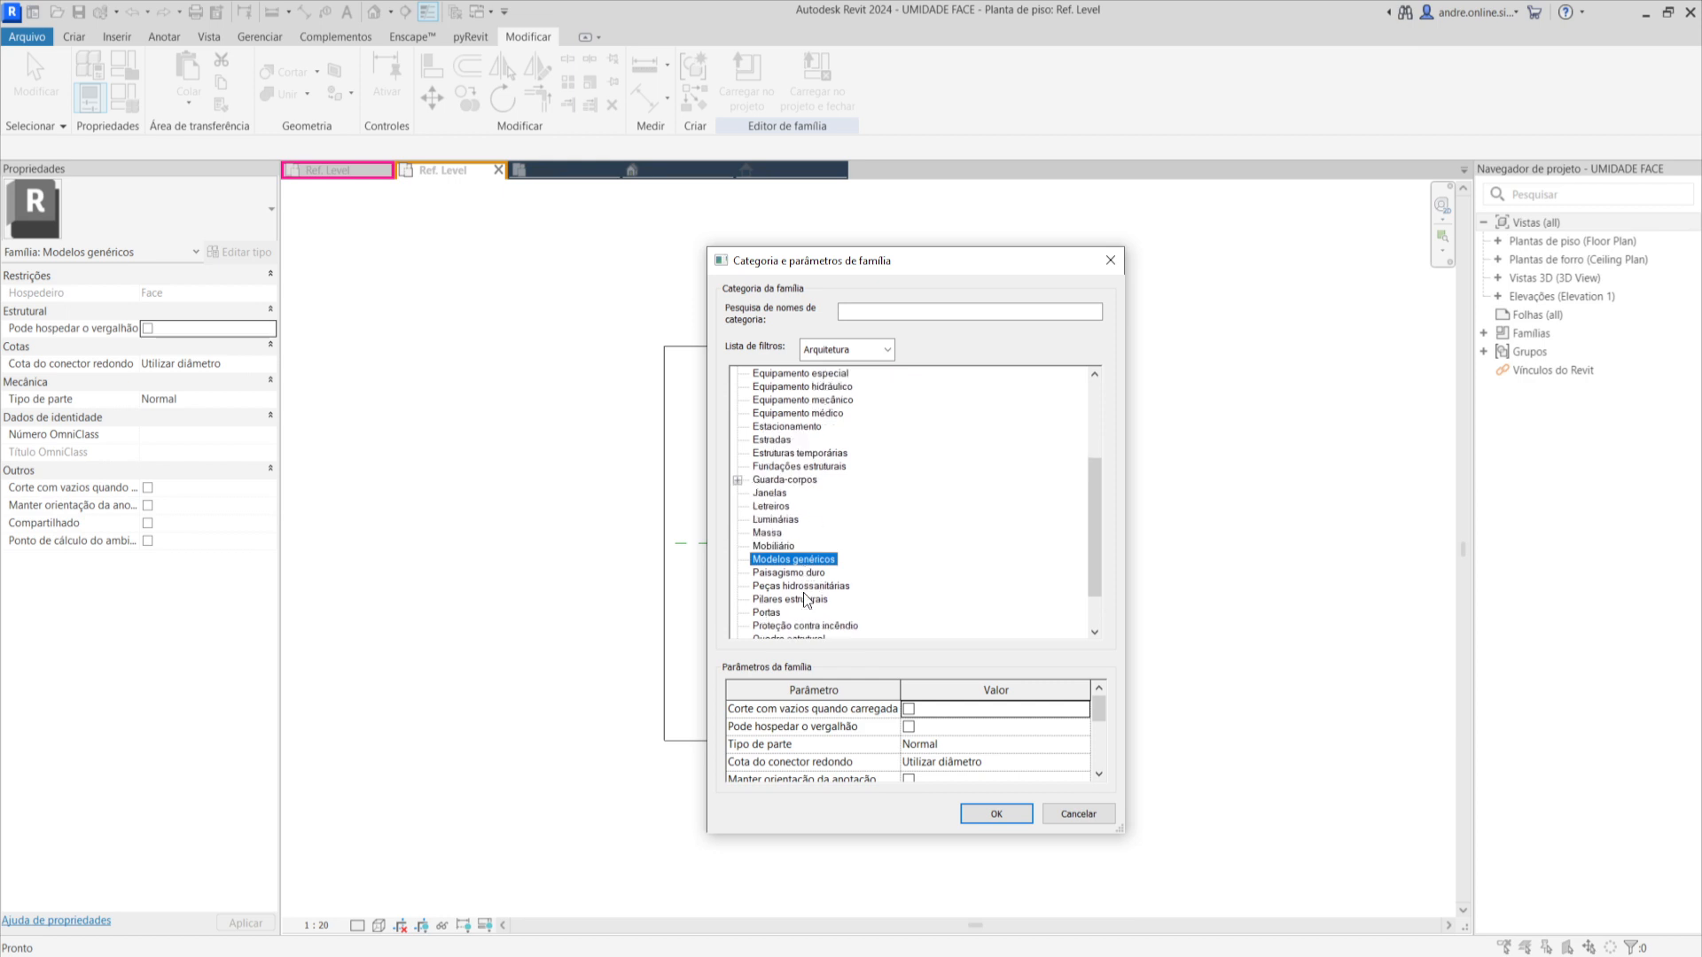
scroll(826, 606, "down", 1)
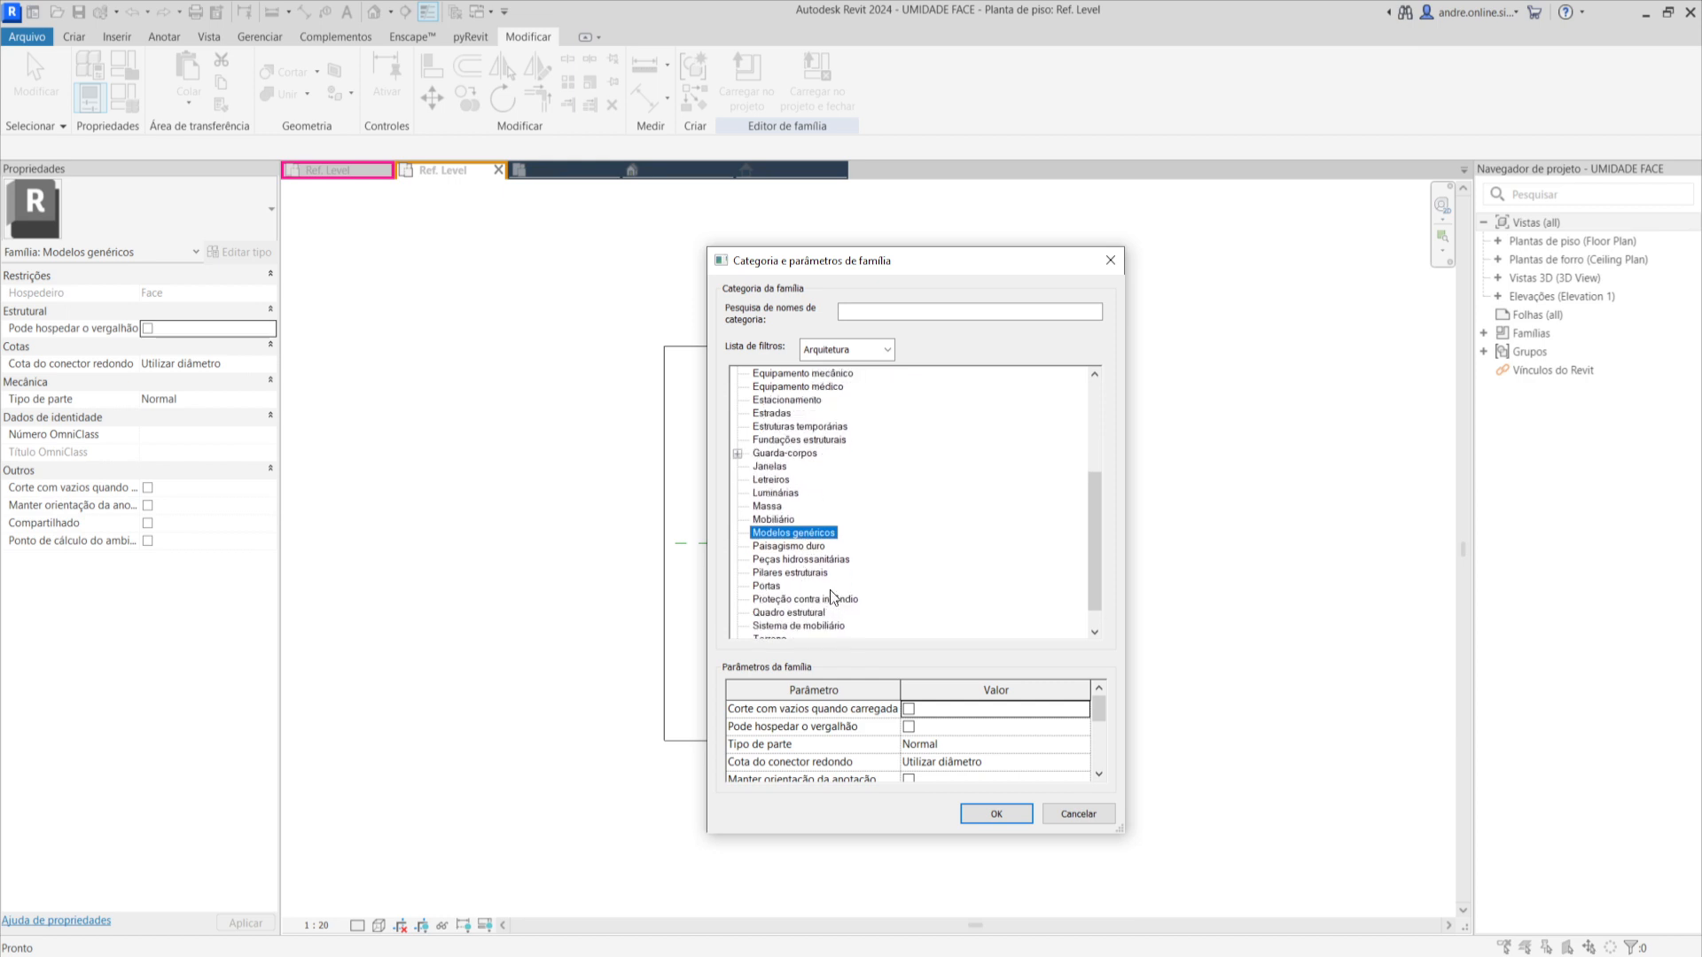
left_click(984, 811)
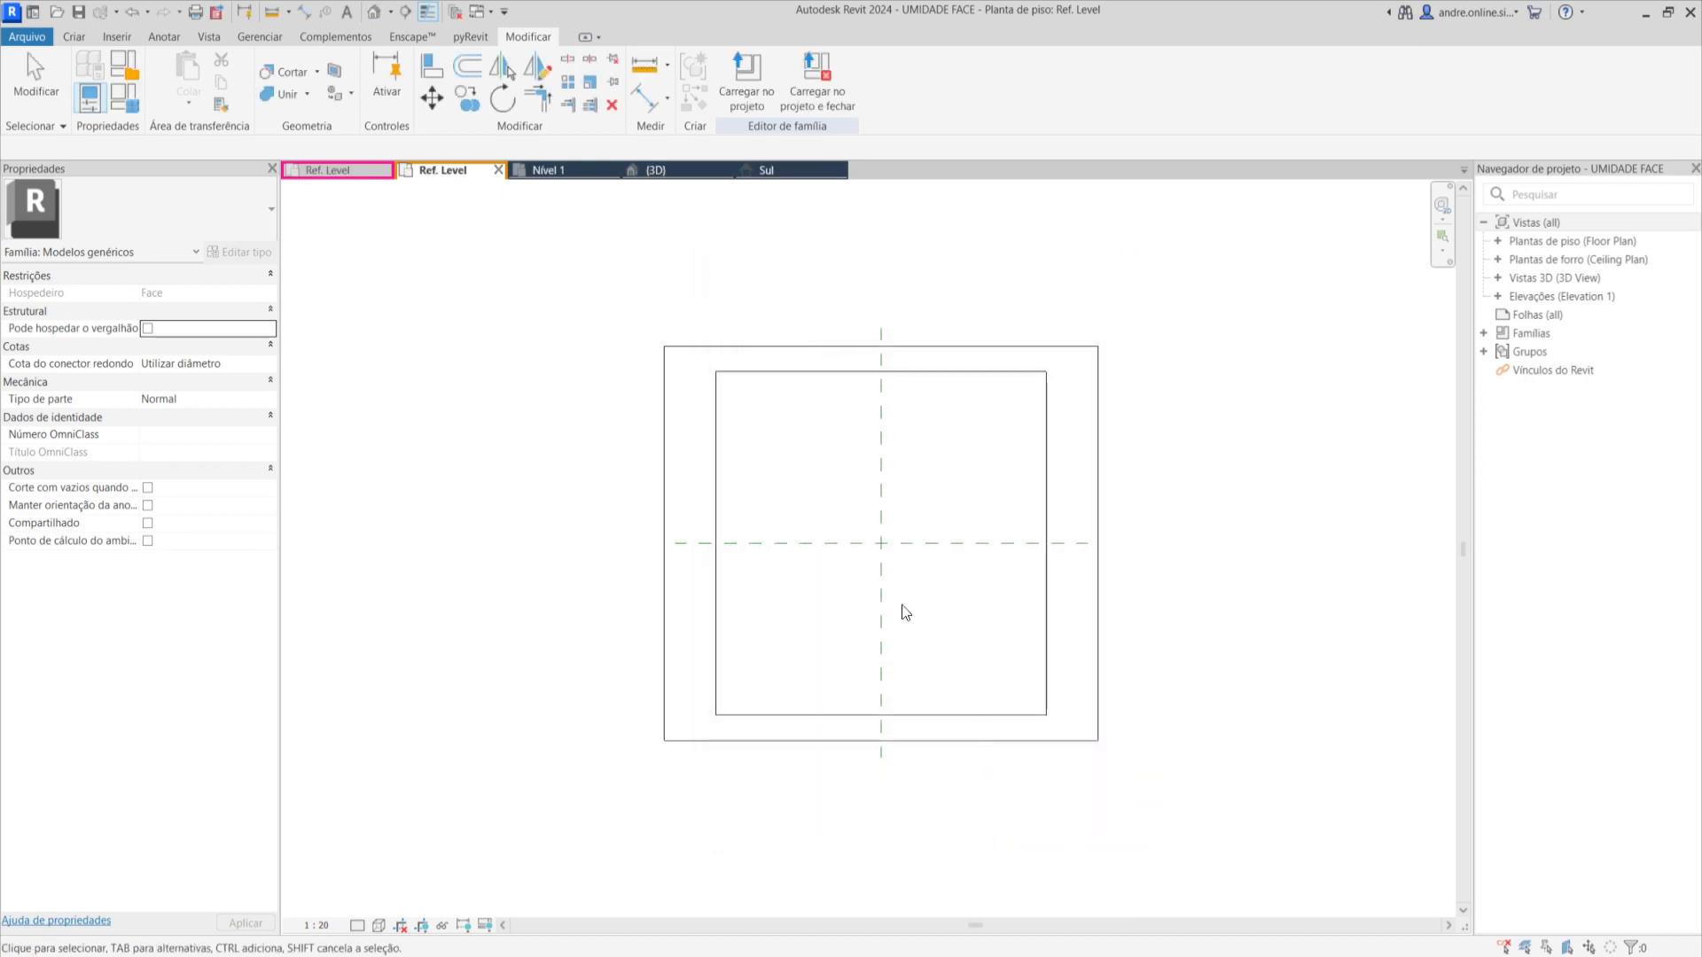
Load the UMIDADE FACE family into Projeto4, replacing the existing version without its parameter values, and switch to the Sul elevation.
left_click(754, 80)
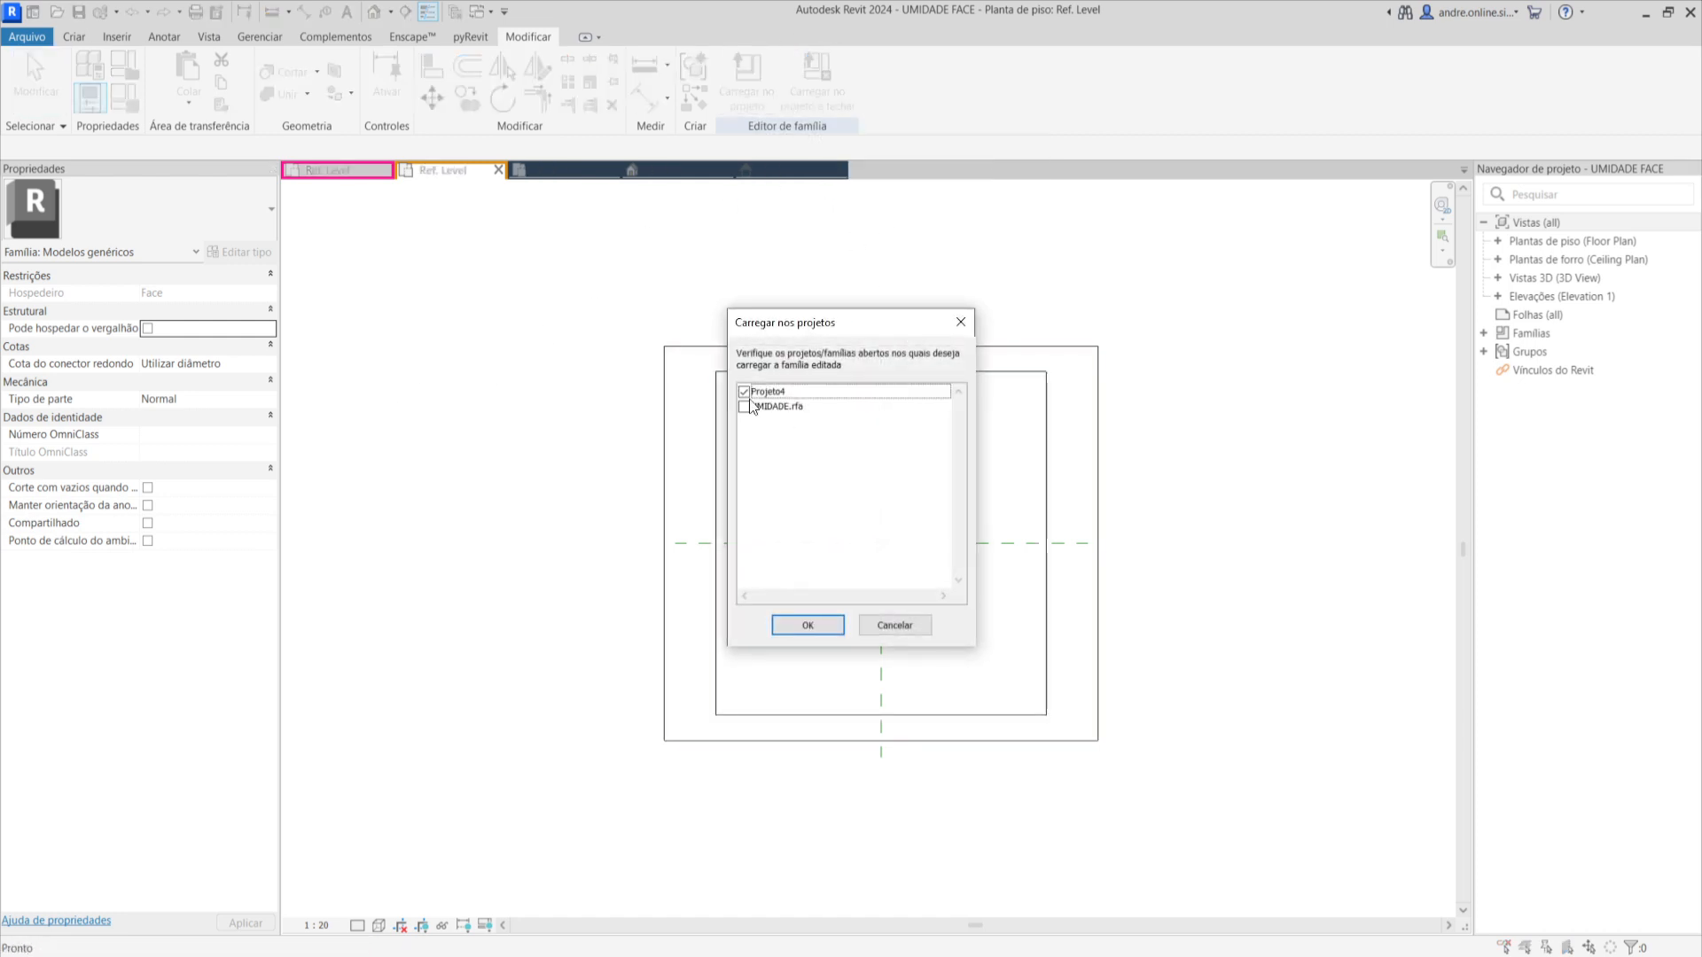
left_click(807, 624)
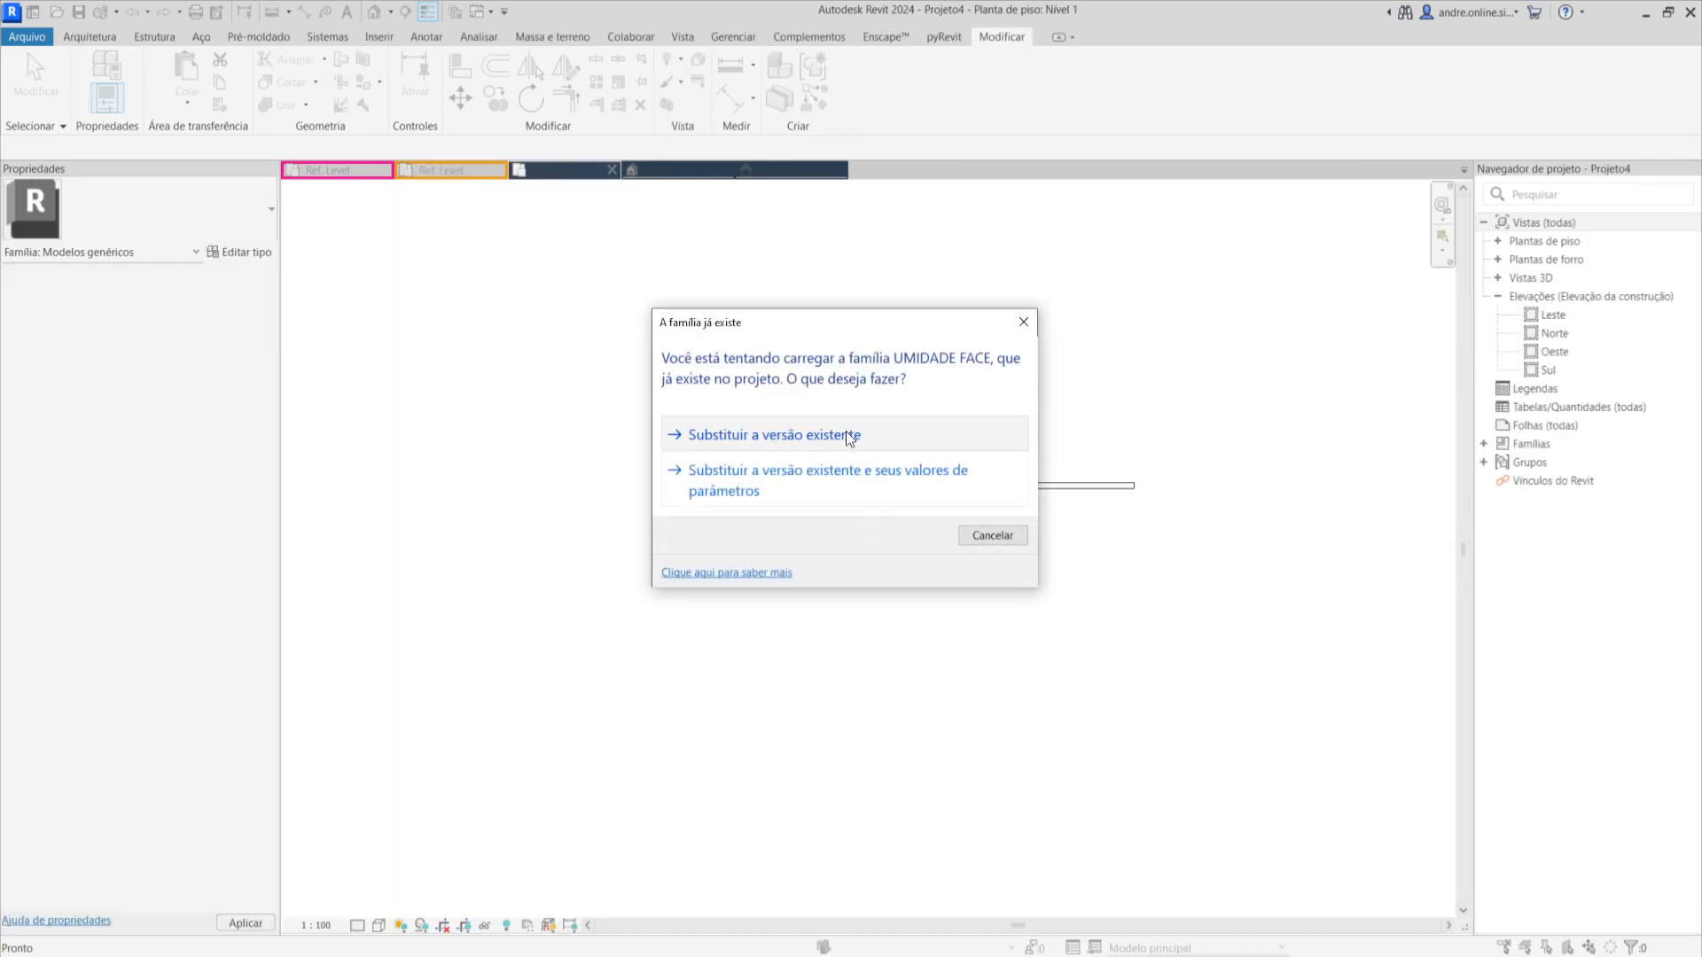
left_click(846, 431)
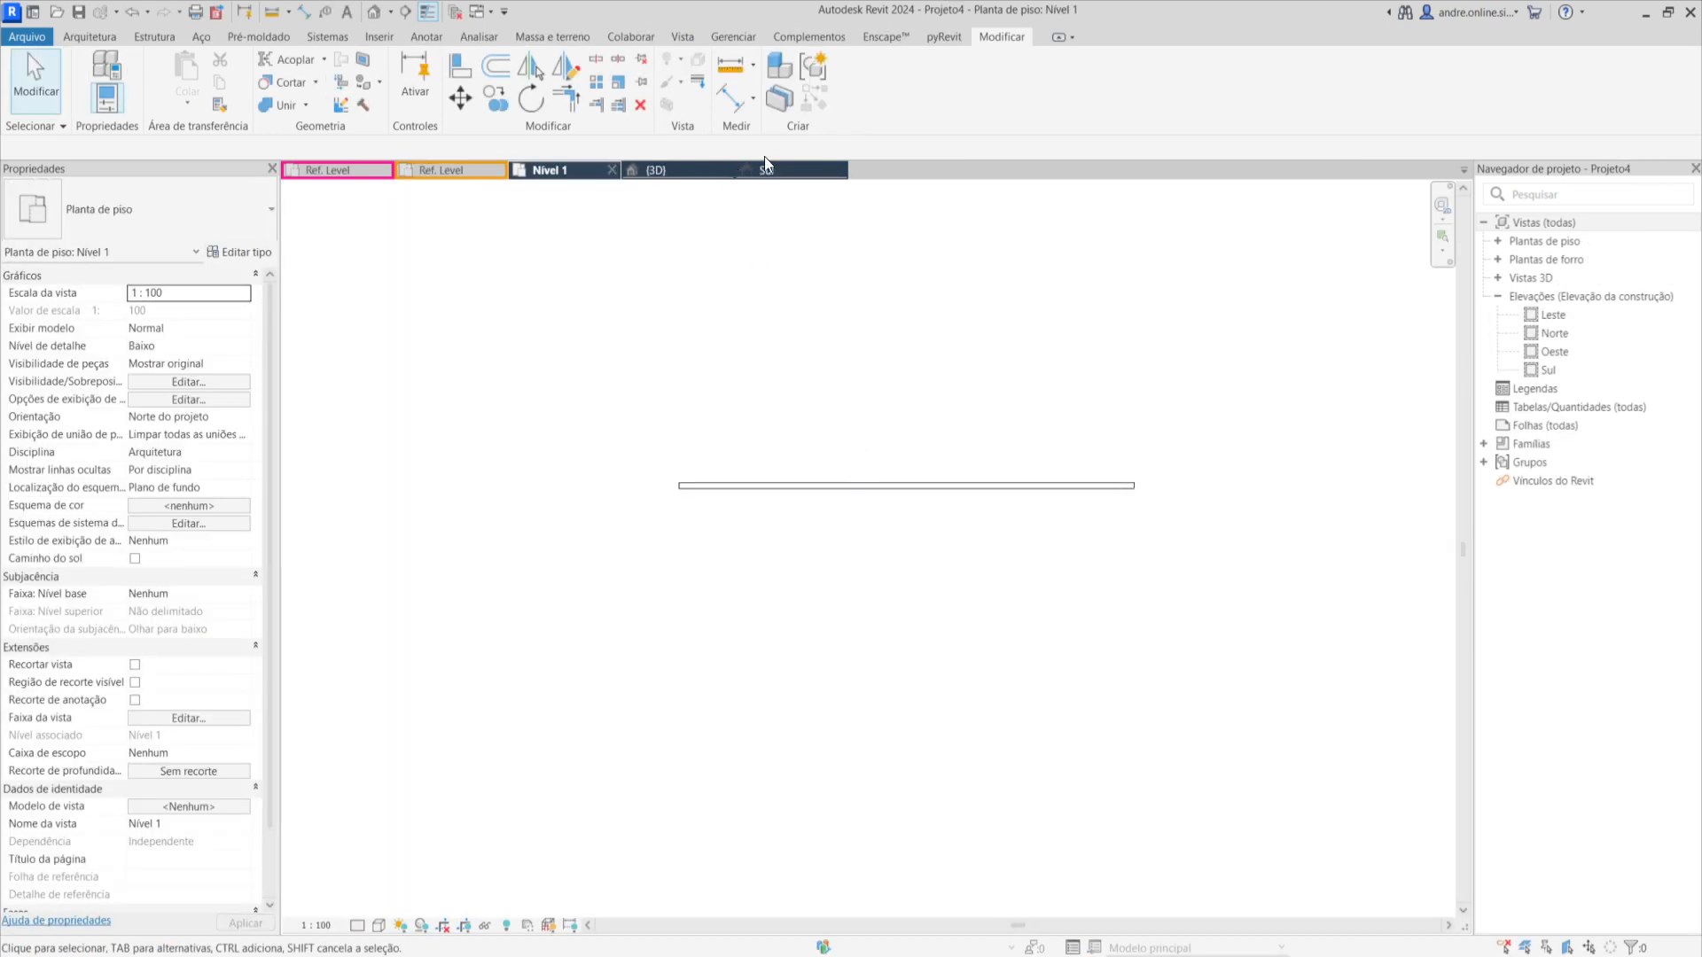
left_click(766, 168)
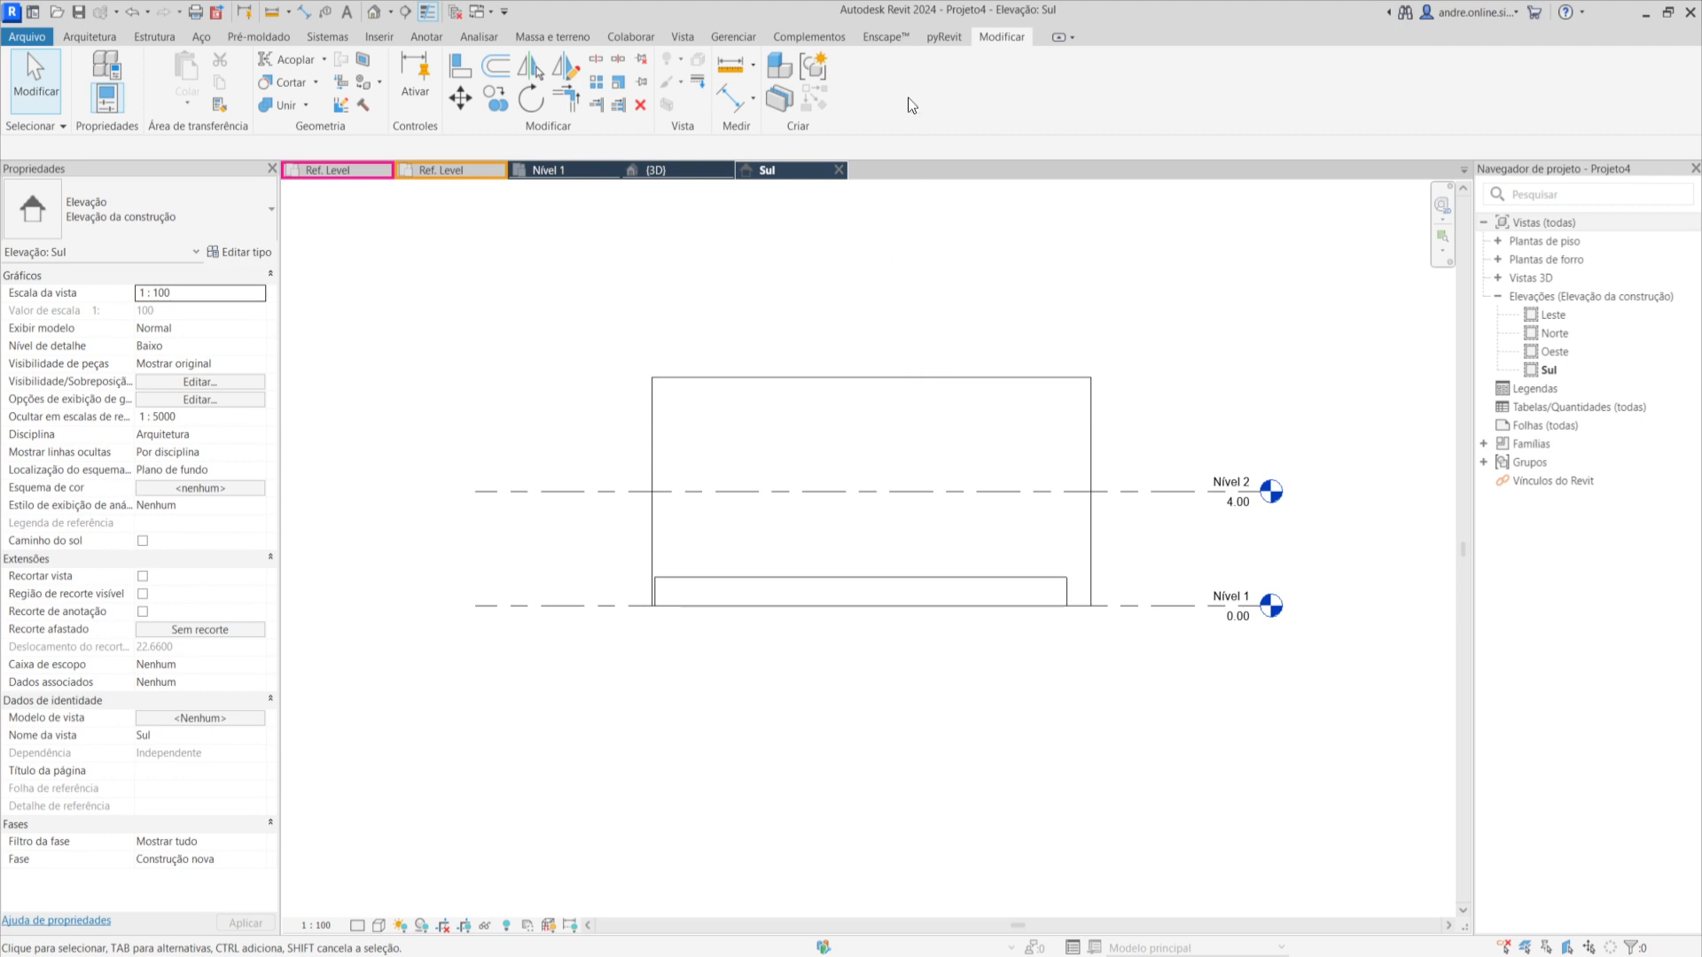
Create a new building component schedule for the Modelos genéricos category in the Construção nova phase.
left_click(688, 39)
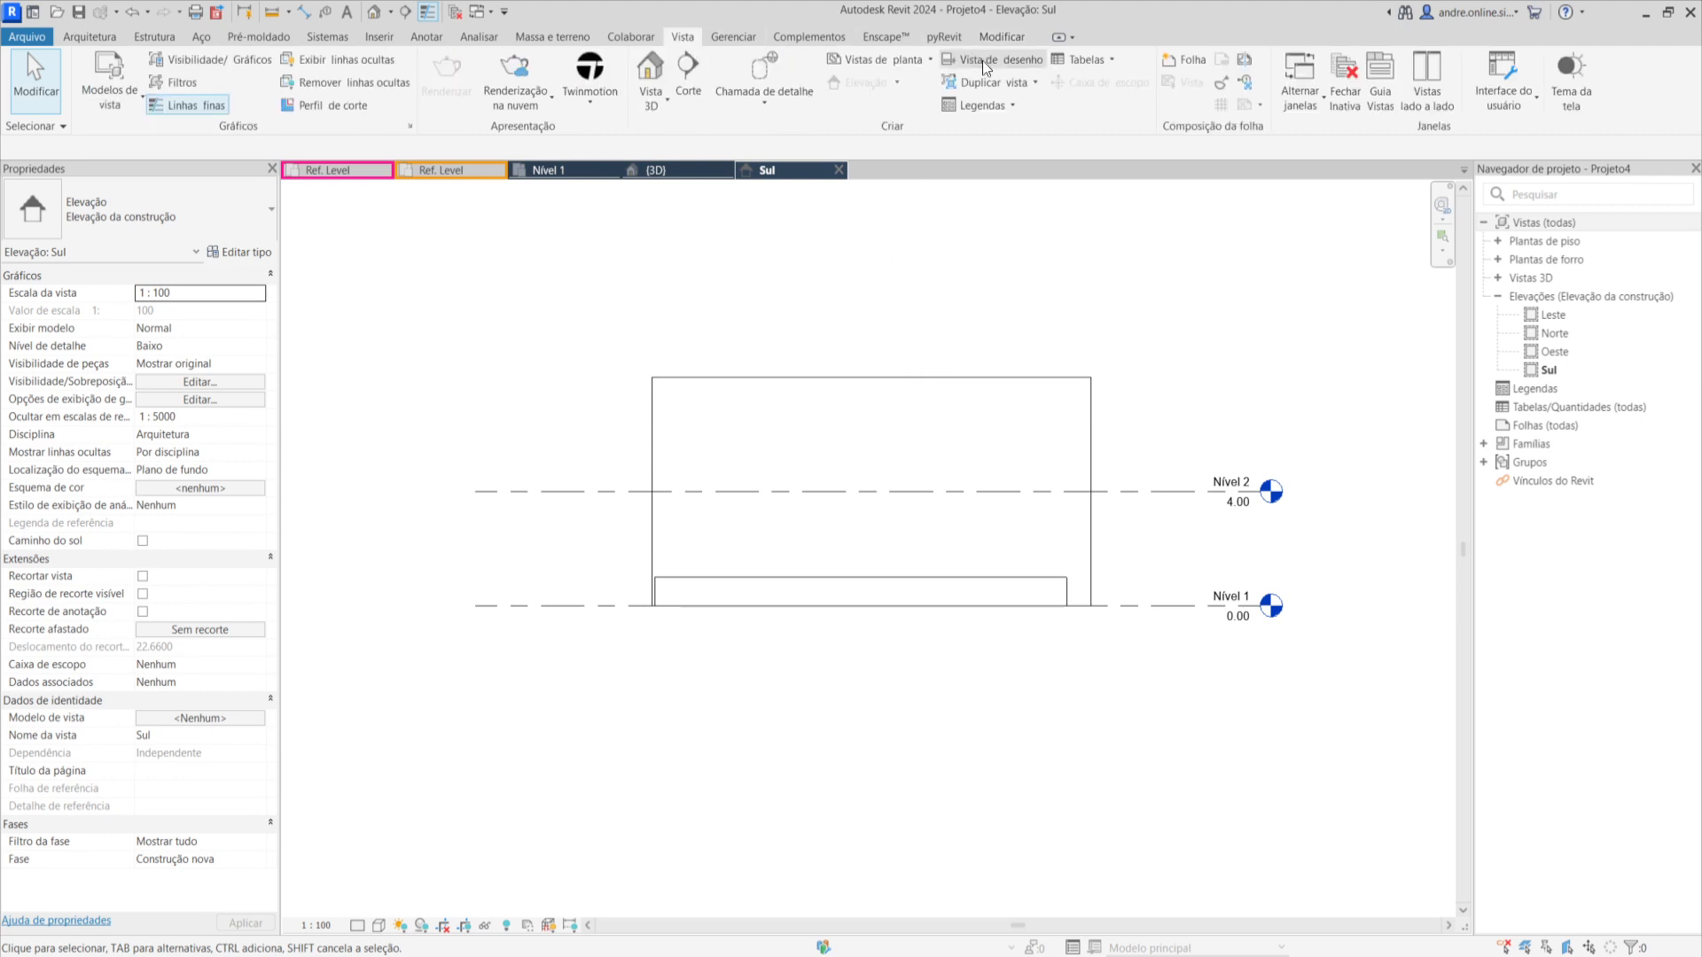
left_click(1085, 62)
left_click(1114, 94)
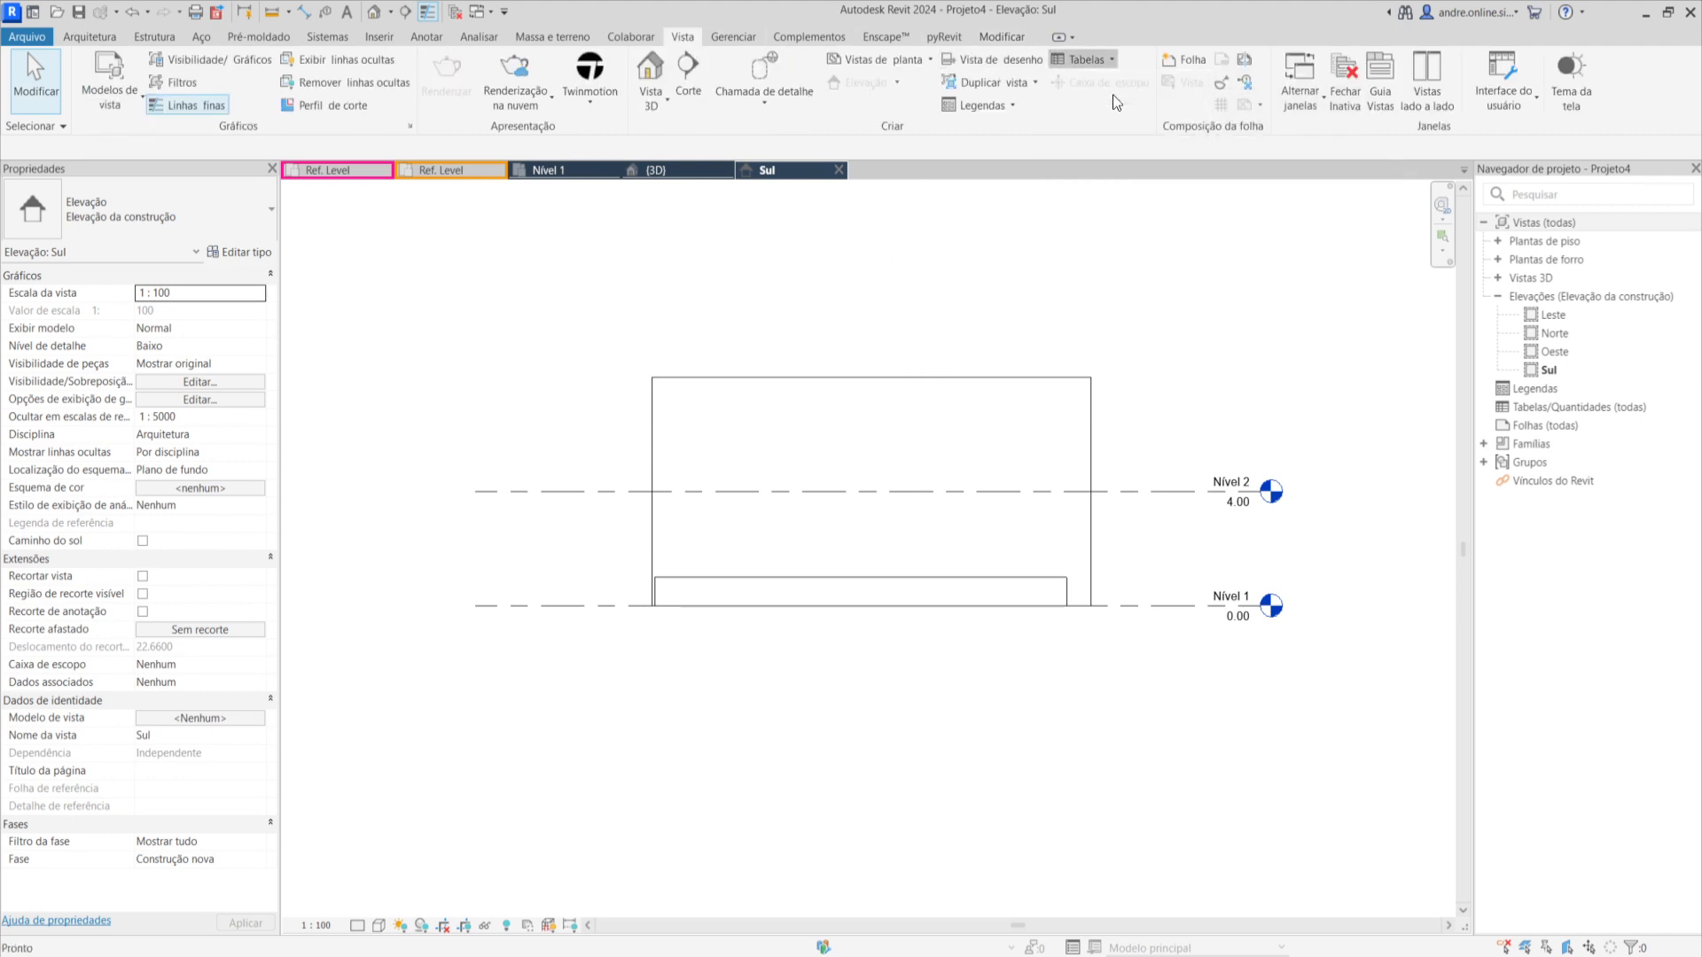
scroll(705, 487, "down", 8)
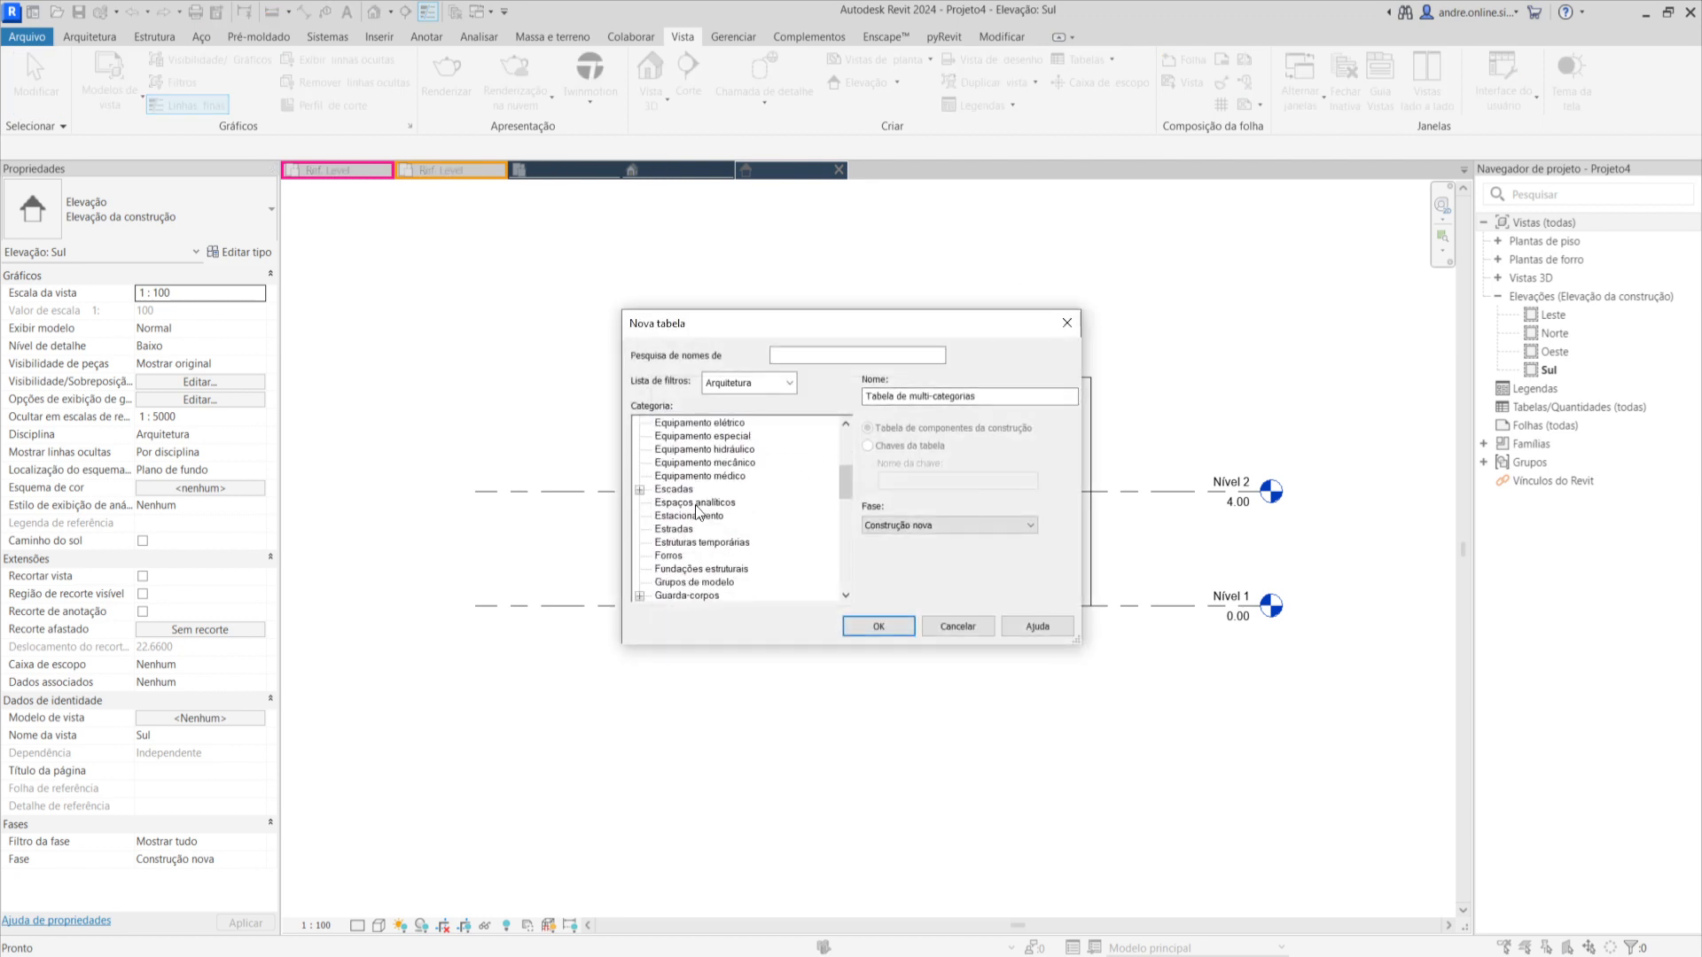
scroll(695, 513, "down", 2)
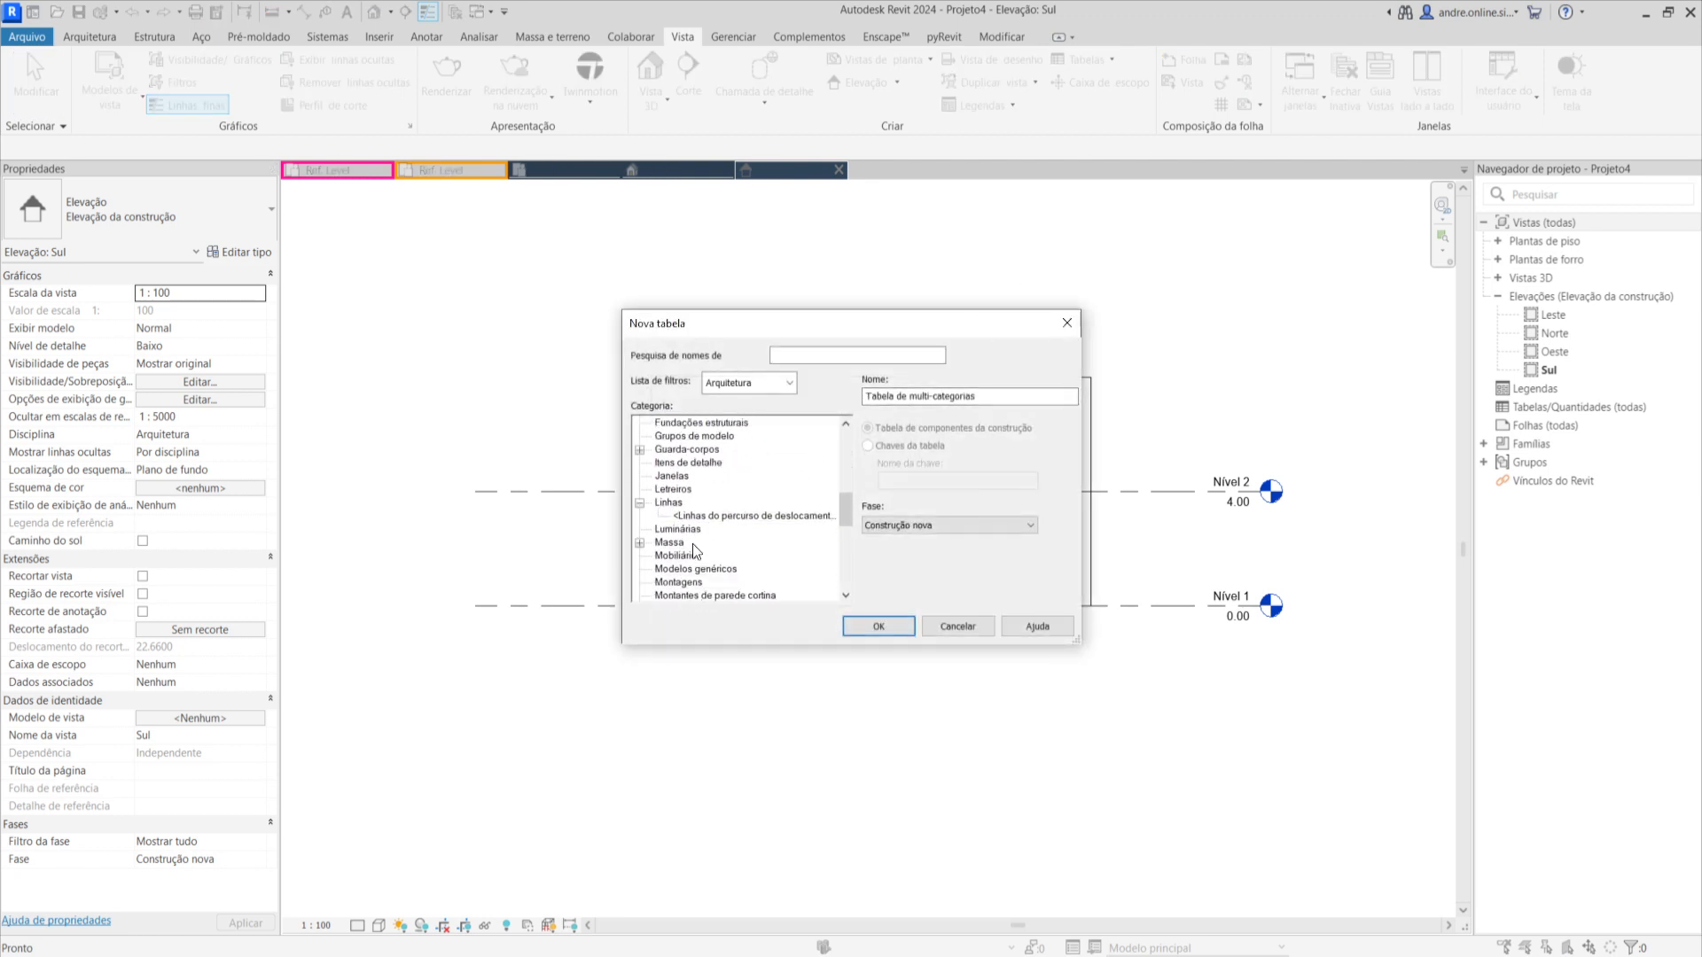
left_click(706, 569)
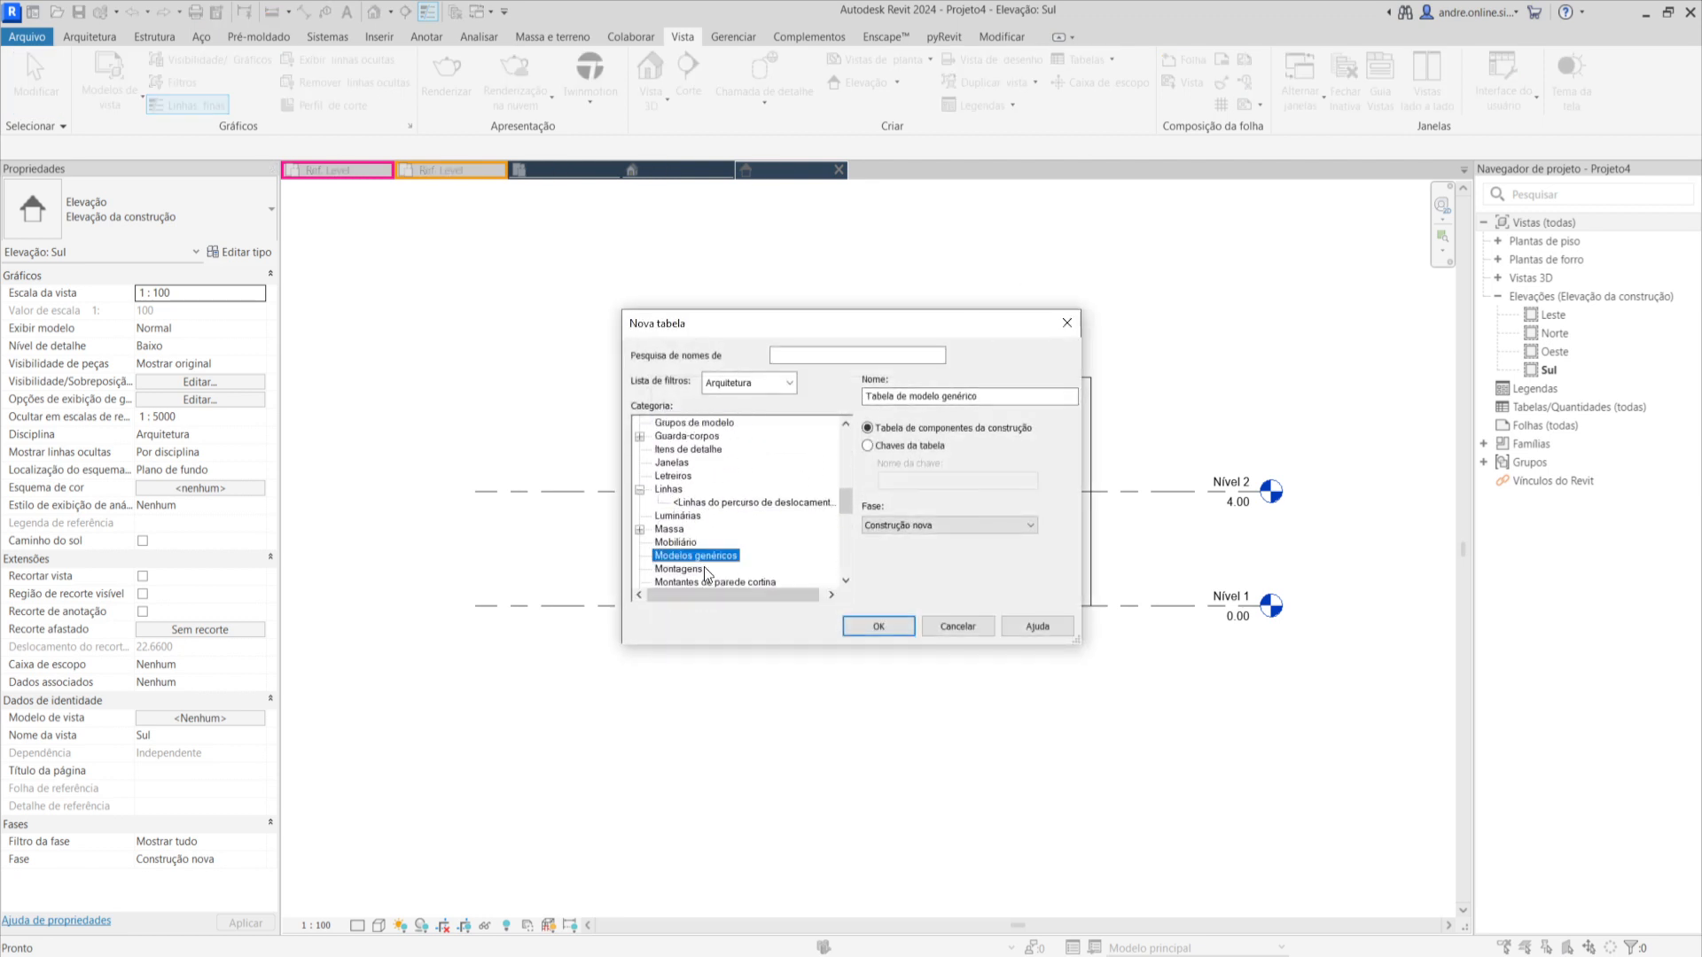
left_click(878, 626)
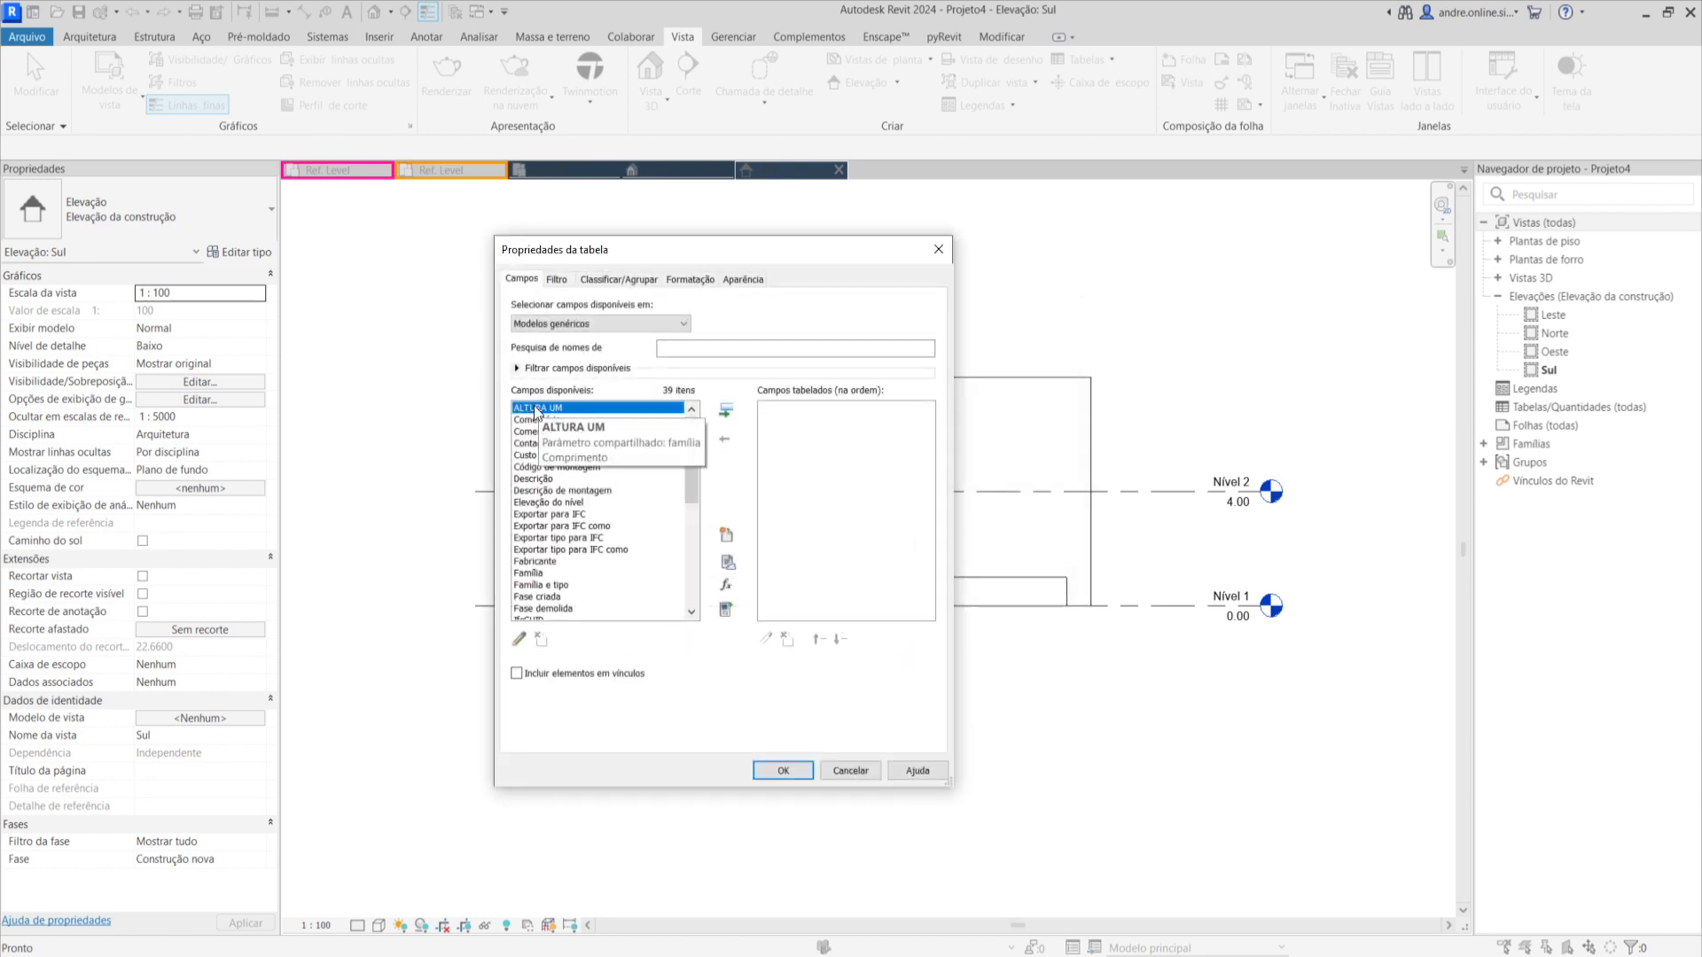
Add the ALTURA UM and LARGURA UM parameters to the schedule's fields.
left_click(726, 411)
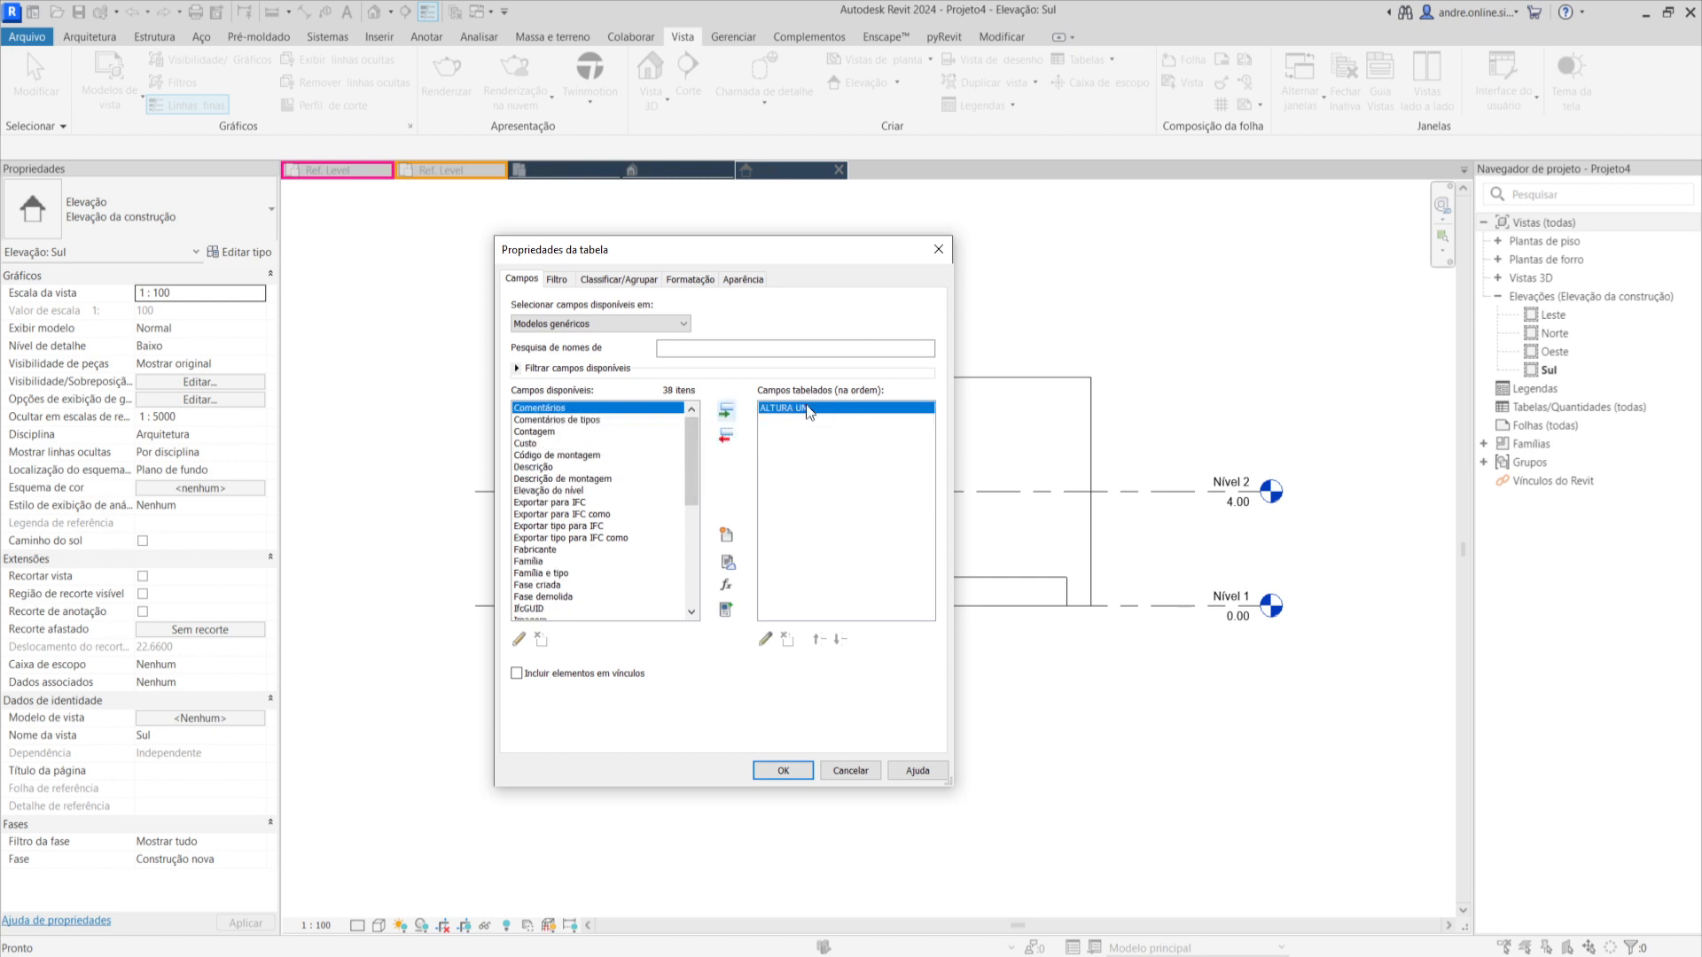
scroll(552, 496, "down", 1)
scroll(554, 496, "up", 2)
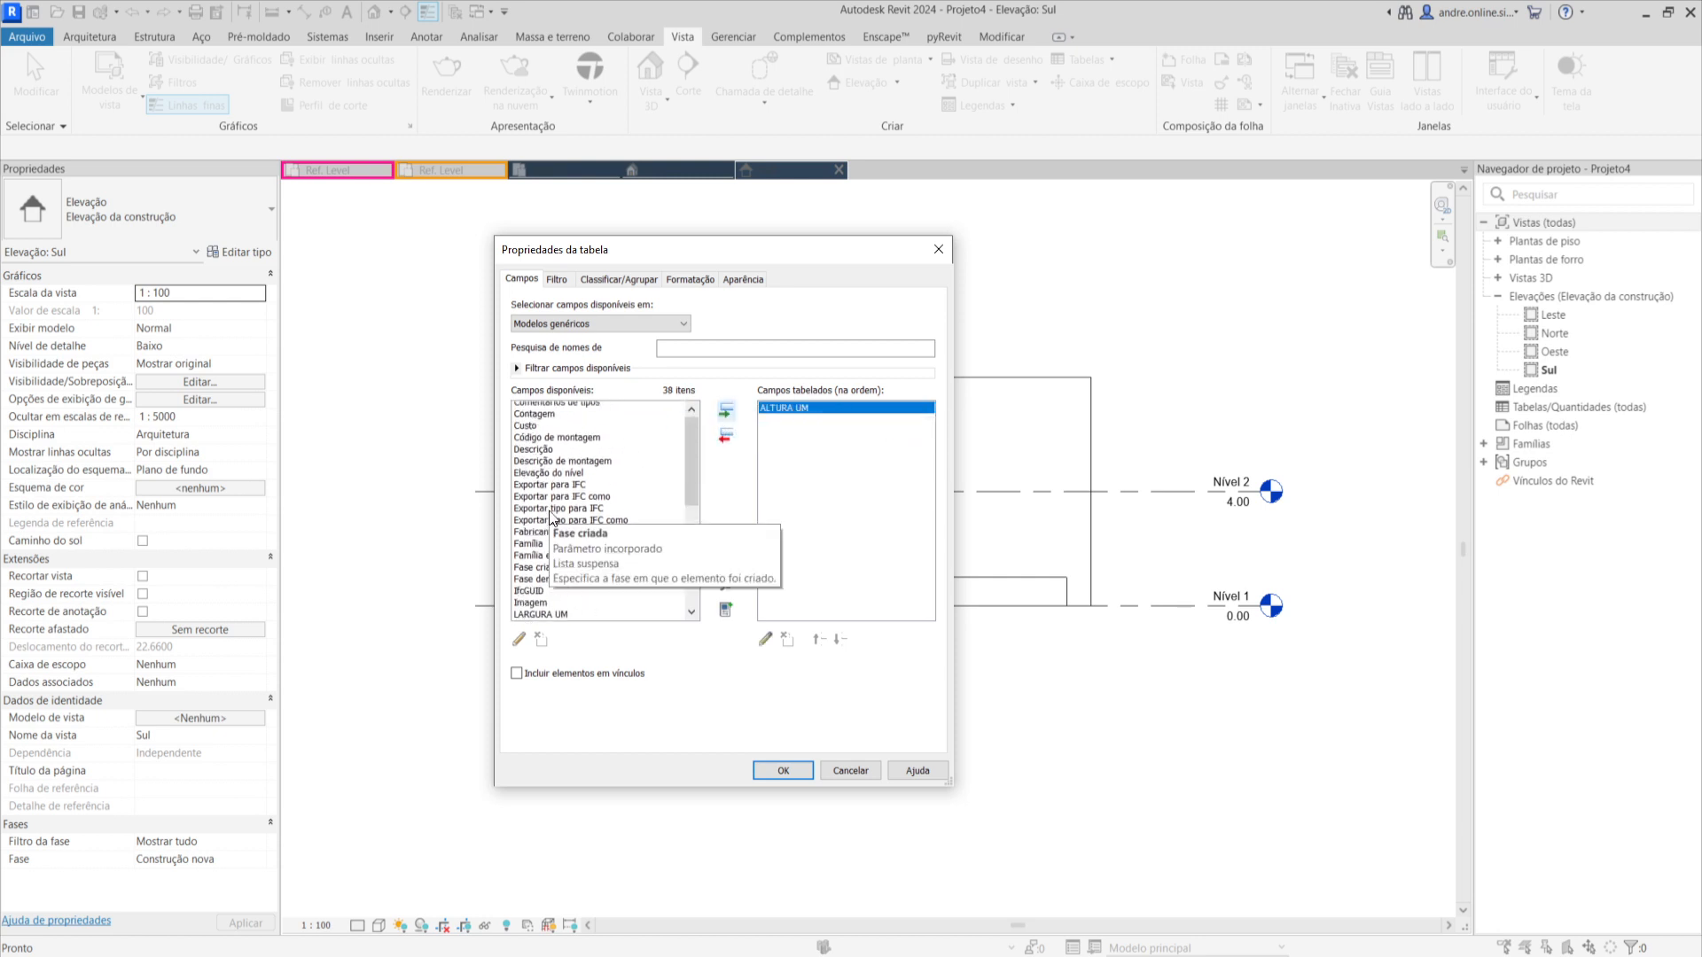
scroll(572, 500, "down", 4)
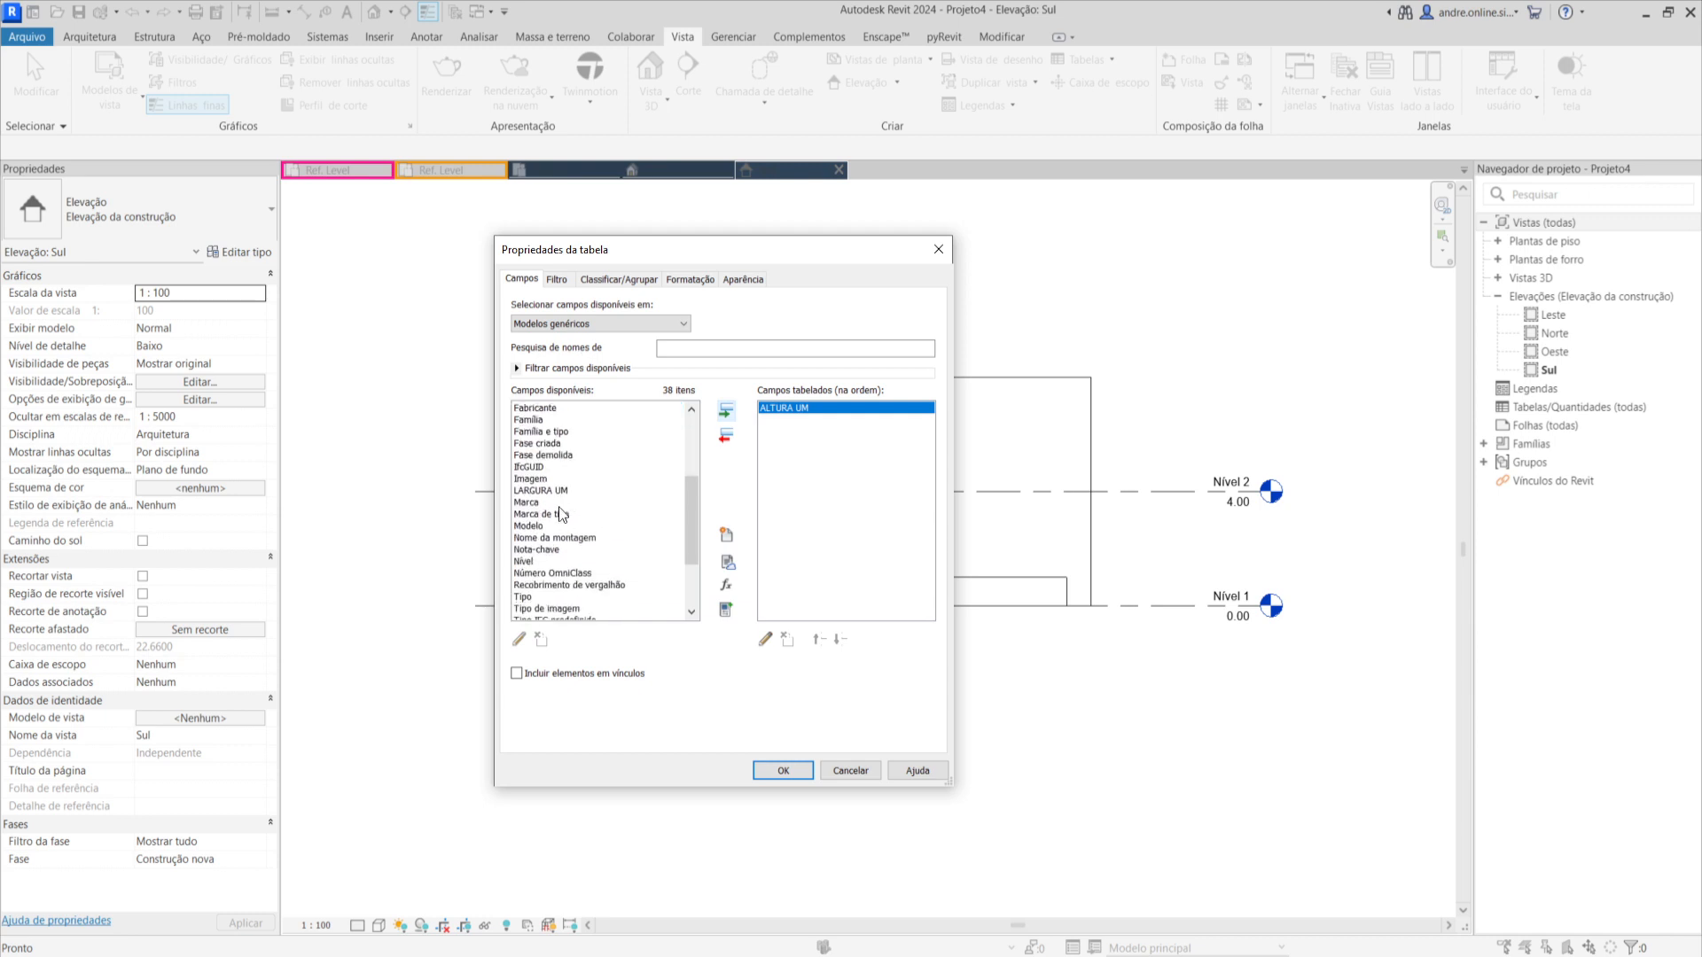
left_click(559, 490)
left_click(729, 410)
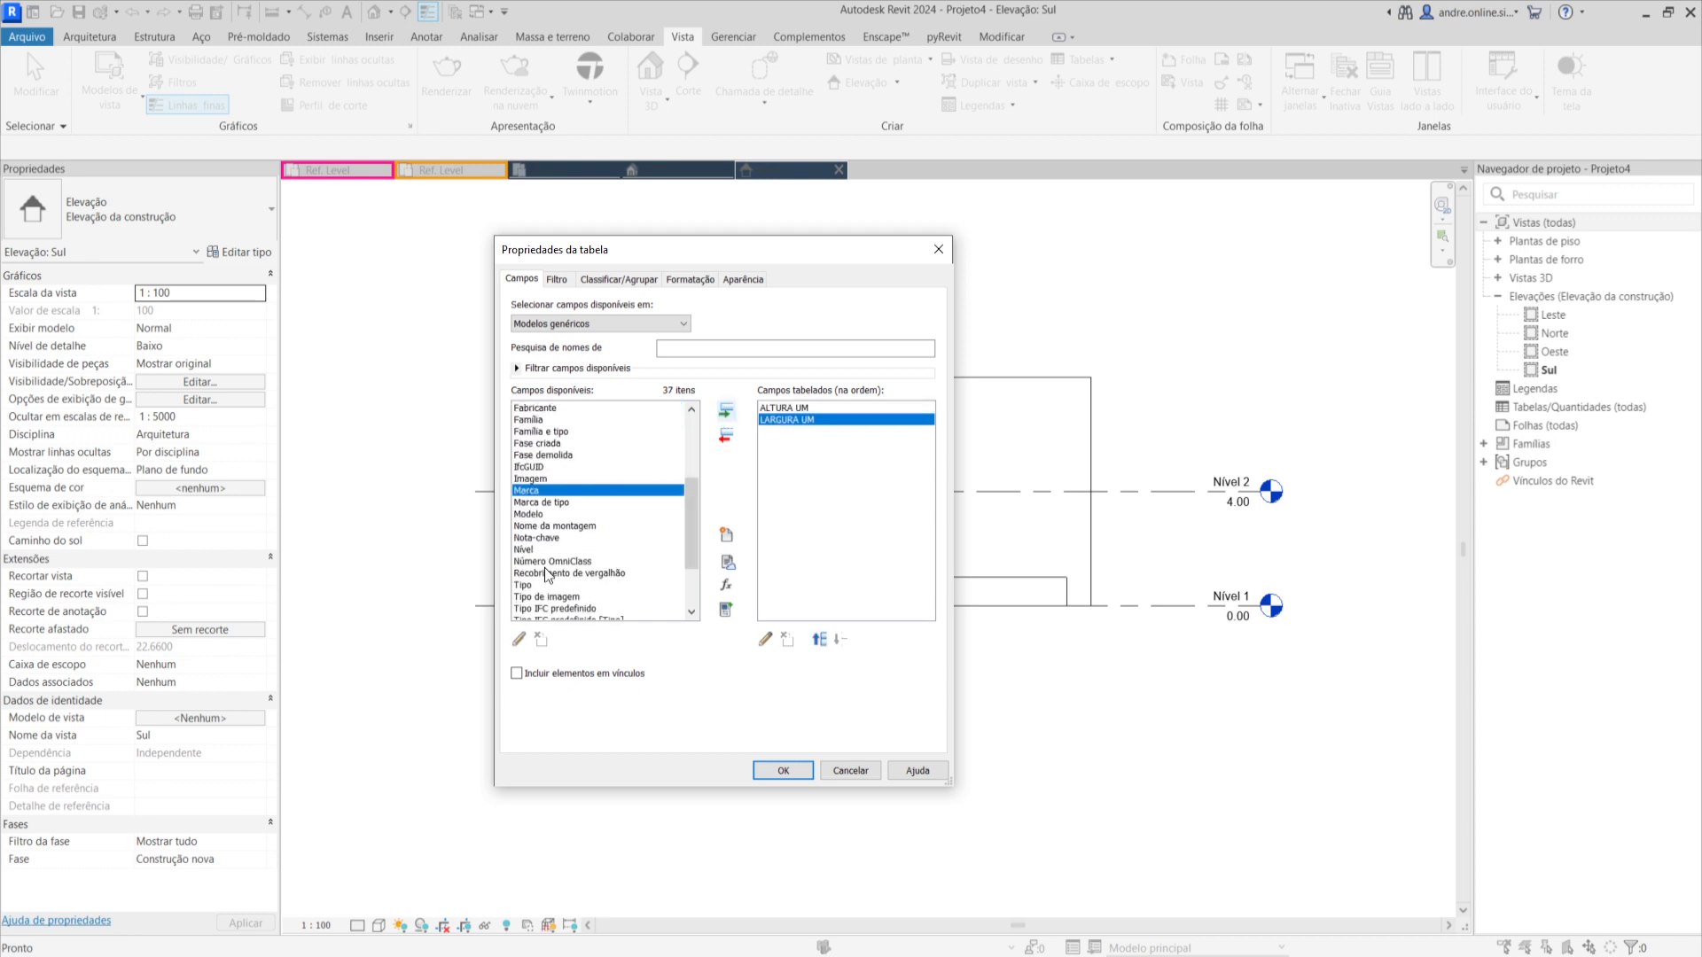
Add the Comentários de tipos and Descrição fields to the schedule.
scroll(551, 556, "up", 1)
scroll(551, 557, "up", 3)
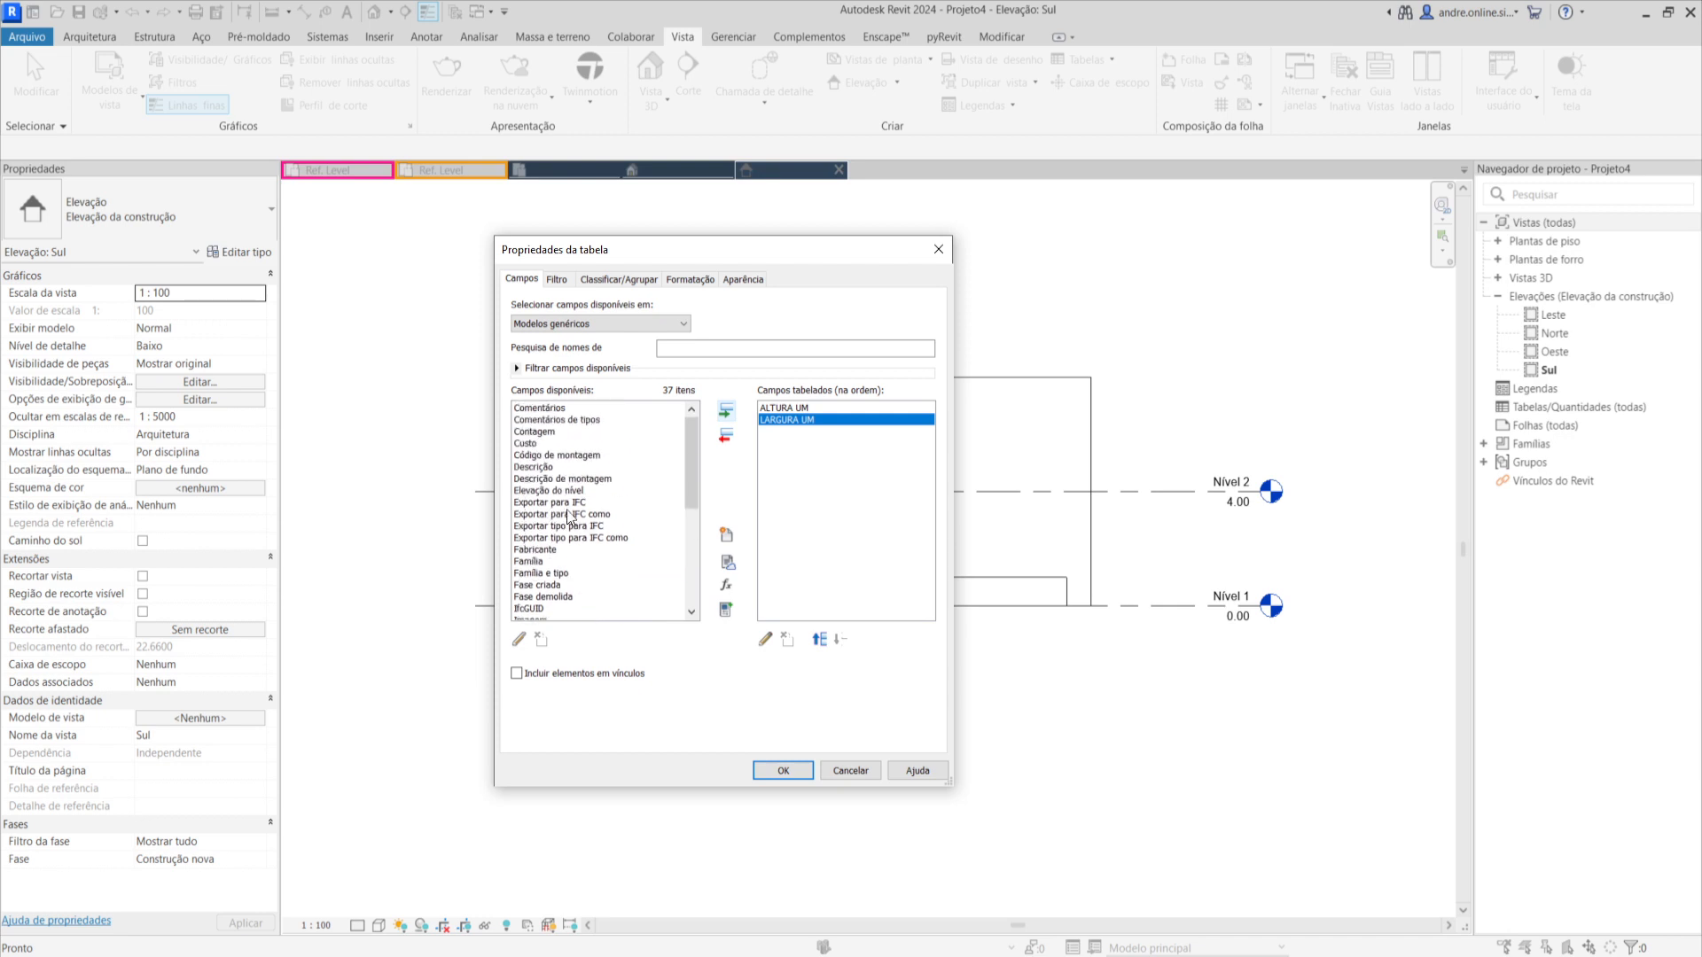
left_click(585, 420)
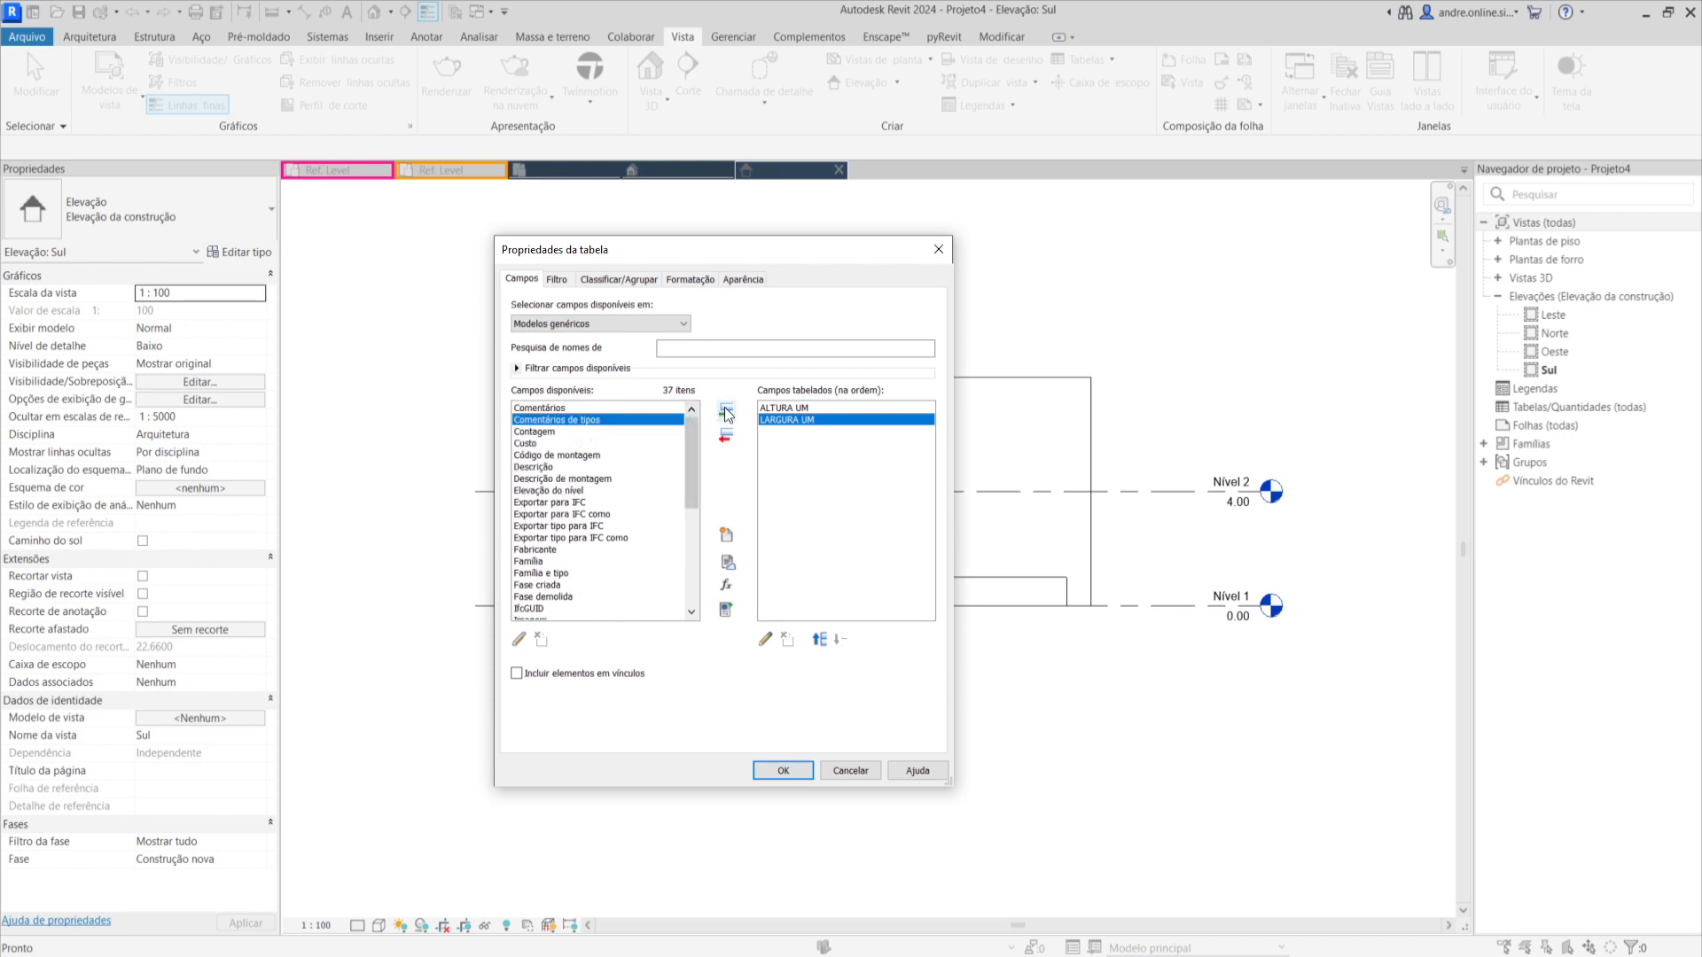
left_click(726, 410)
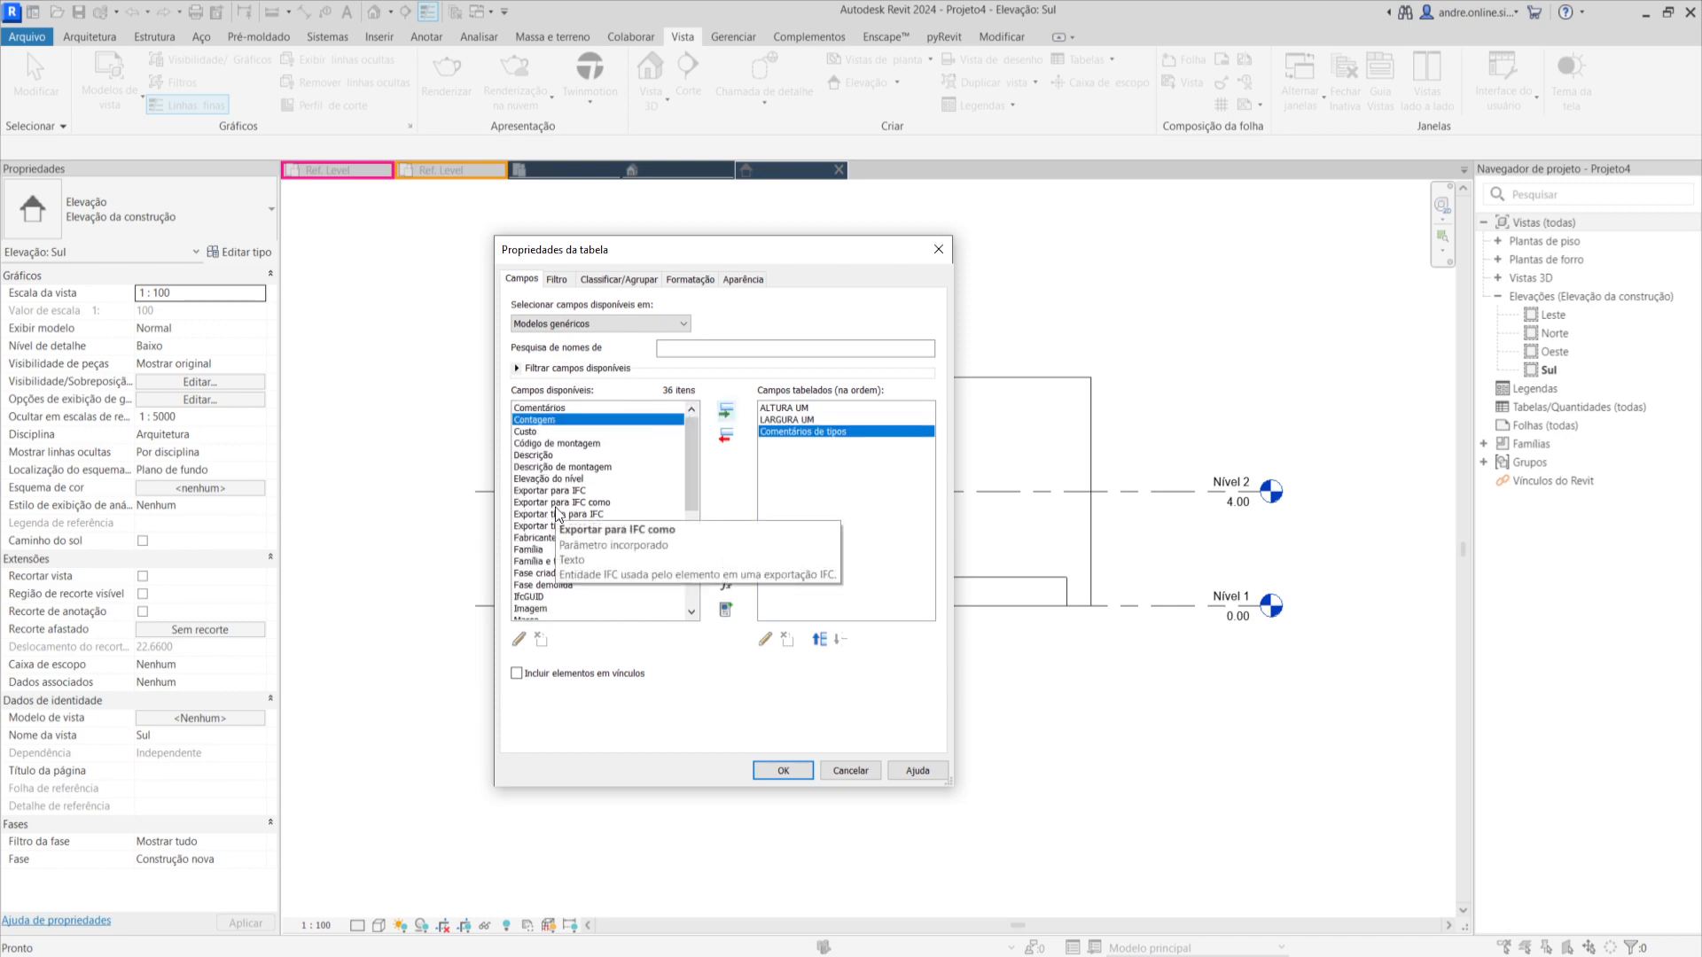
scroll(556, 518, "down", 3)
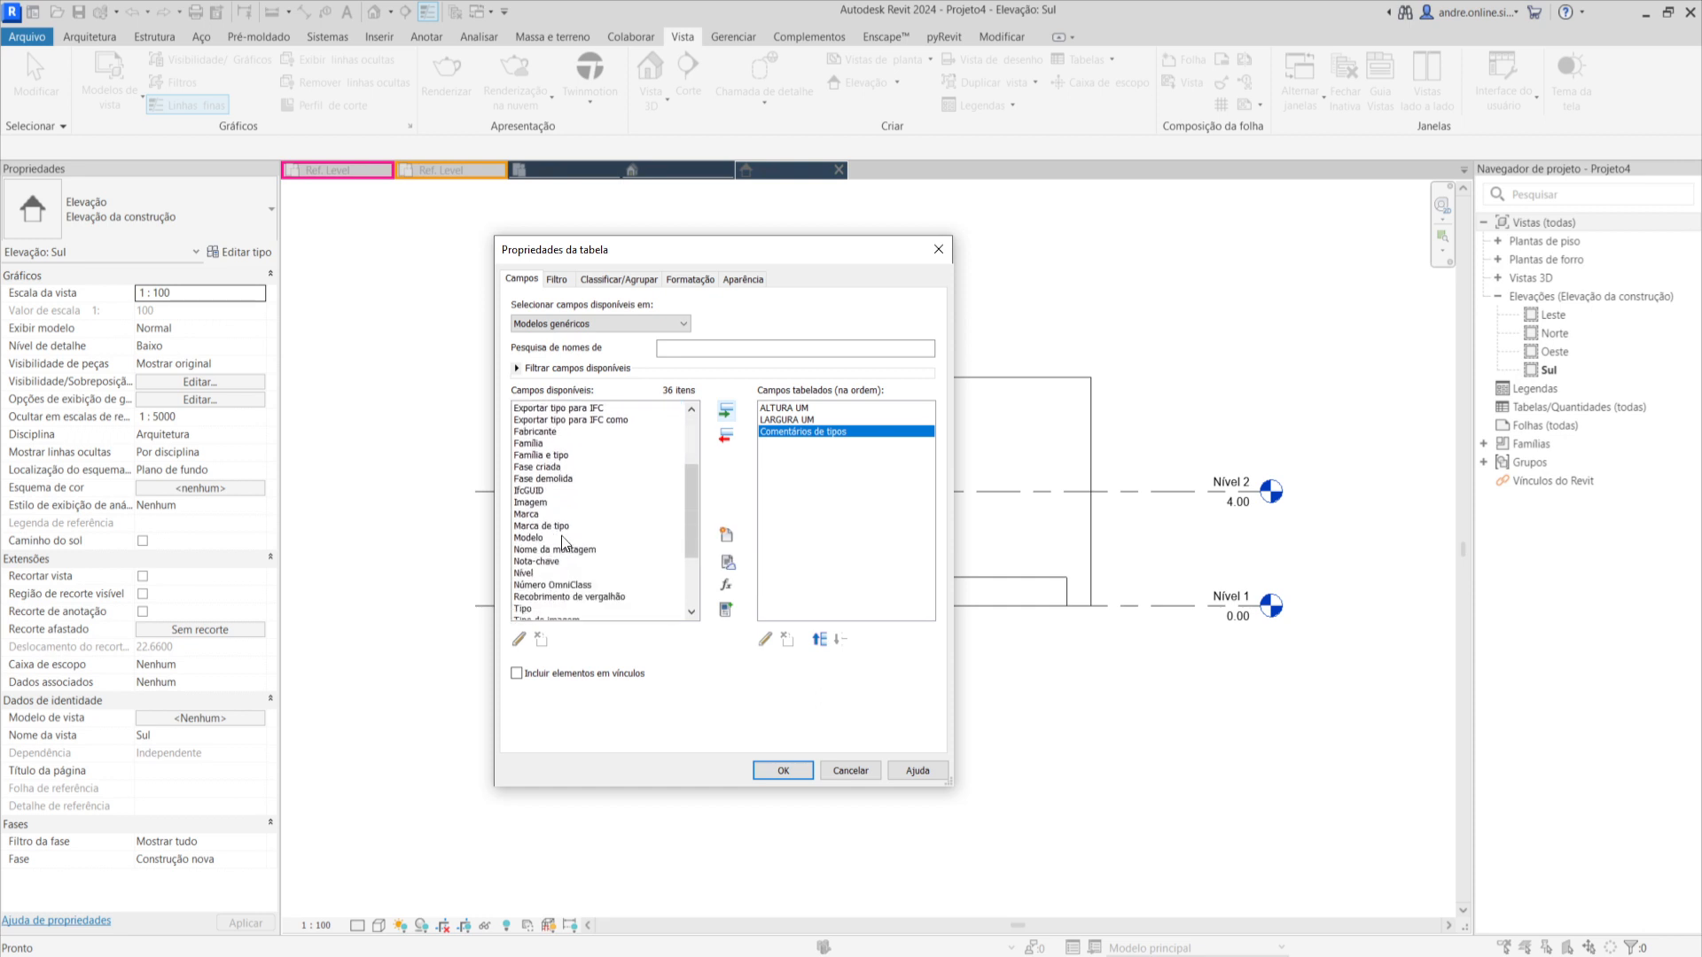
scroll(556, 531, "up", 3)
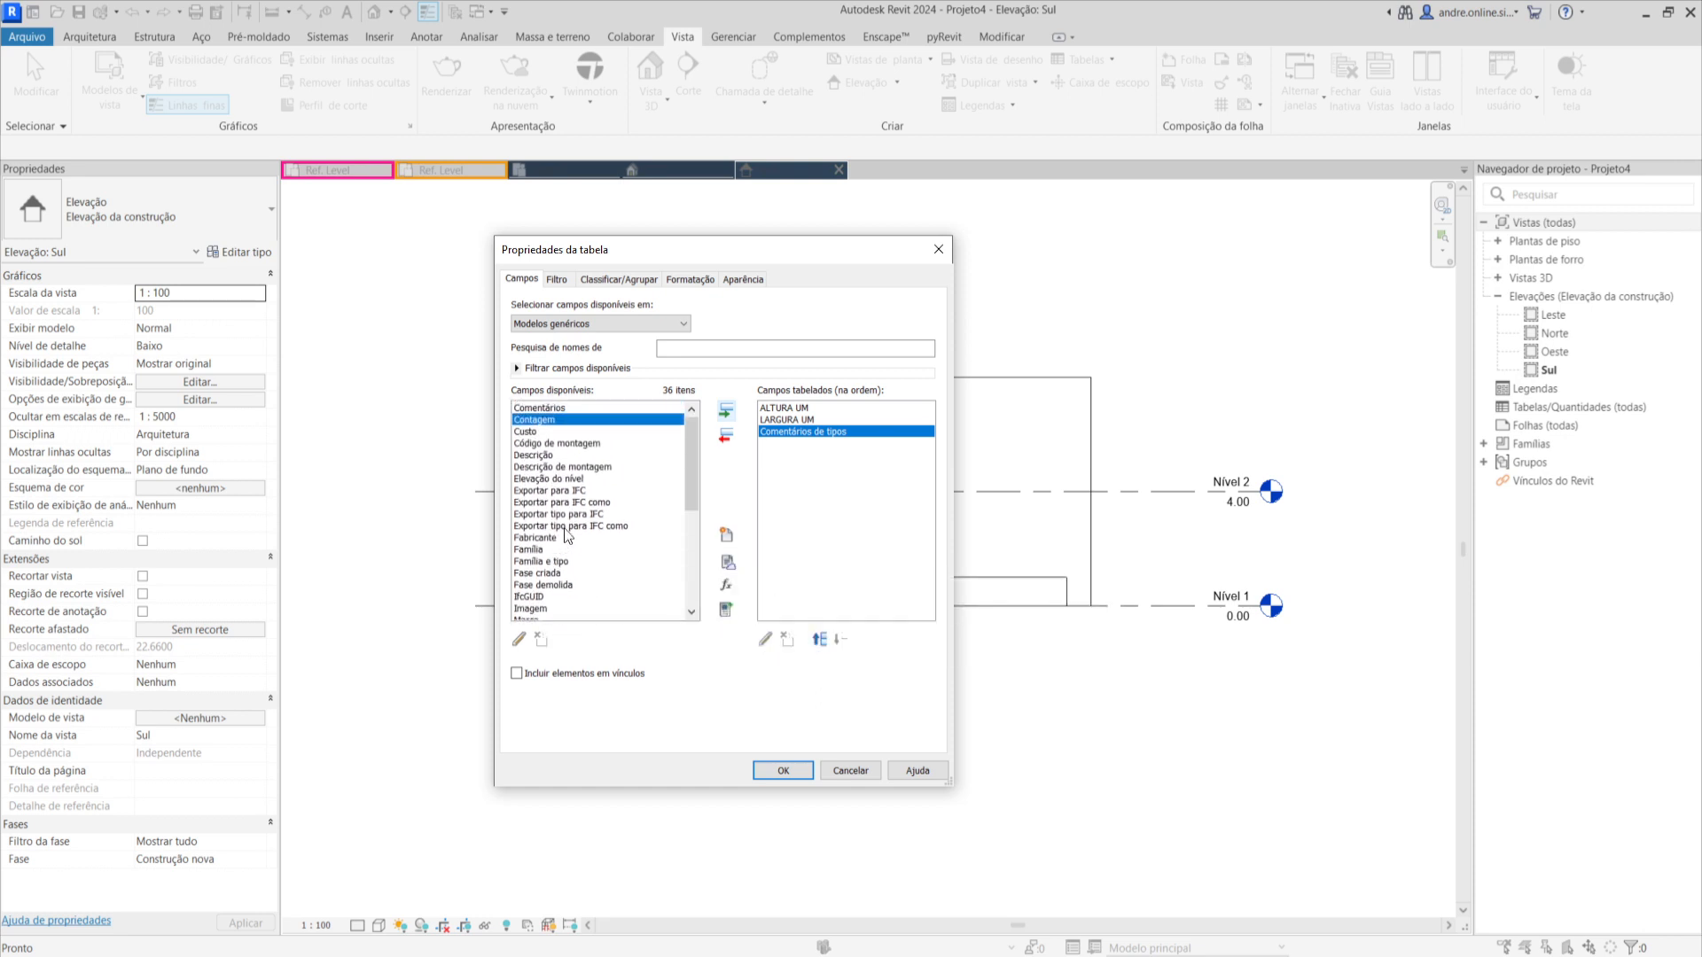
left_click(536, 455)
left_click(726, 410)
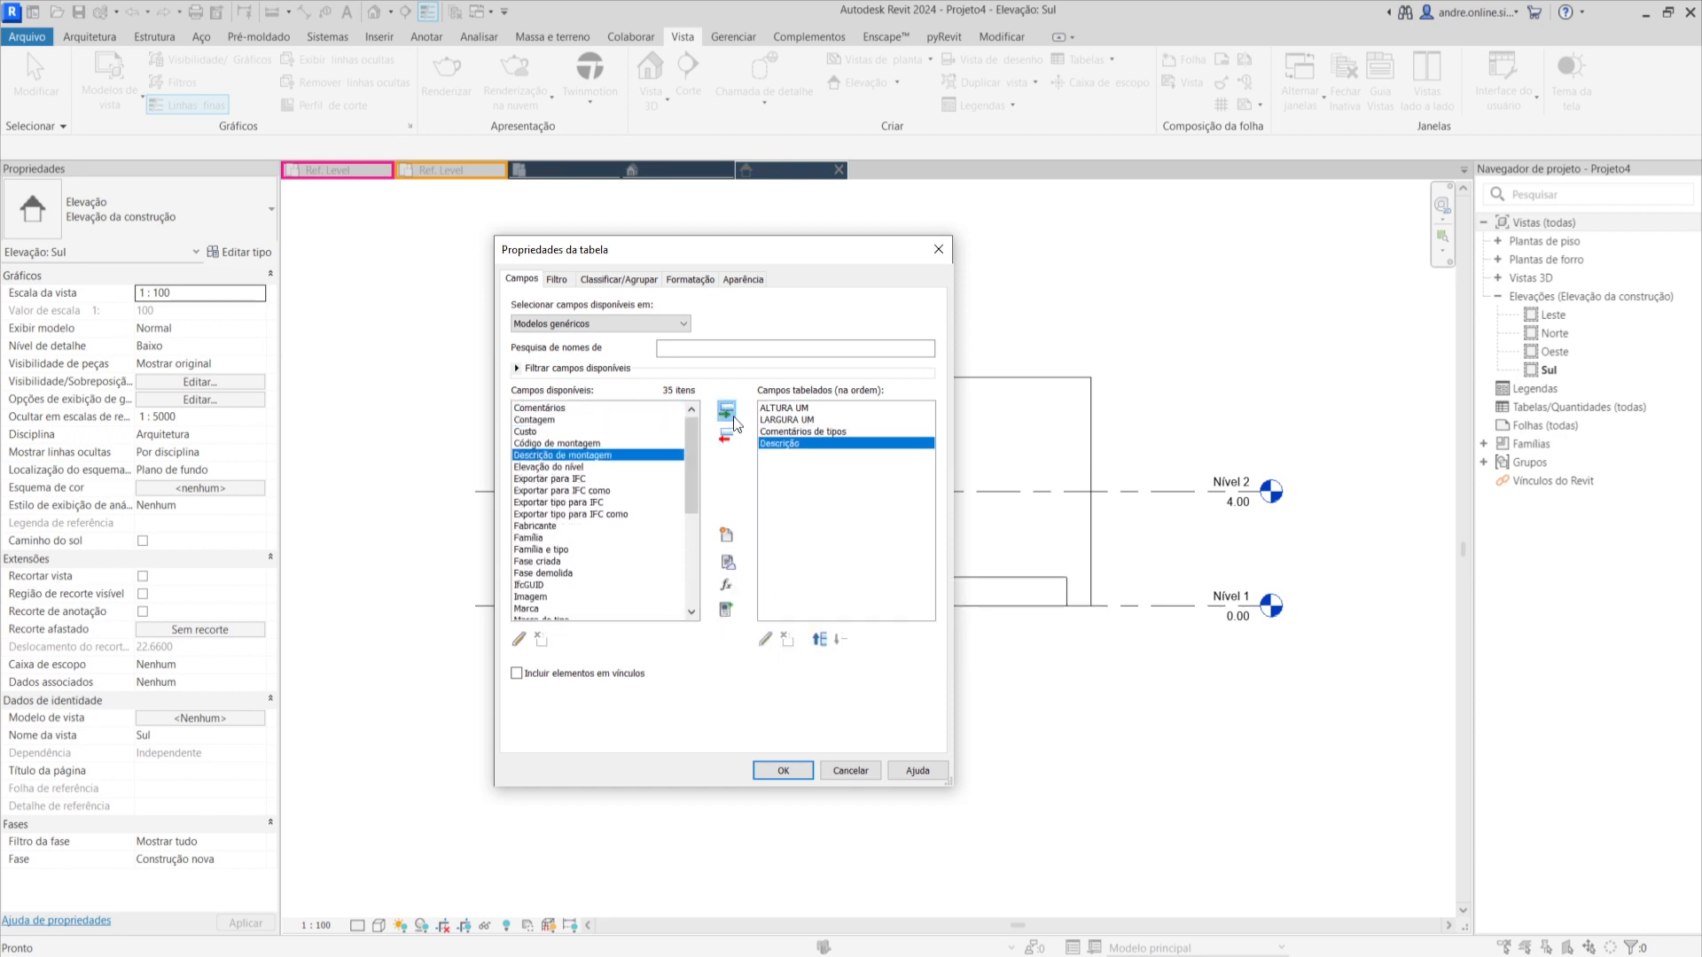
Reorder the scheduled fields to Comentários de tipos, ALTURA UM, Descrição and LARGURA UM.
left_click(819, 639)
left_click(819, 639)
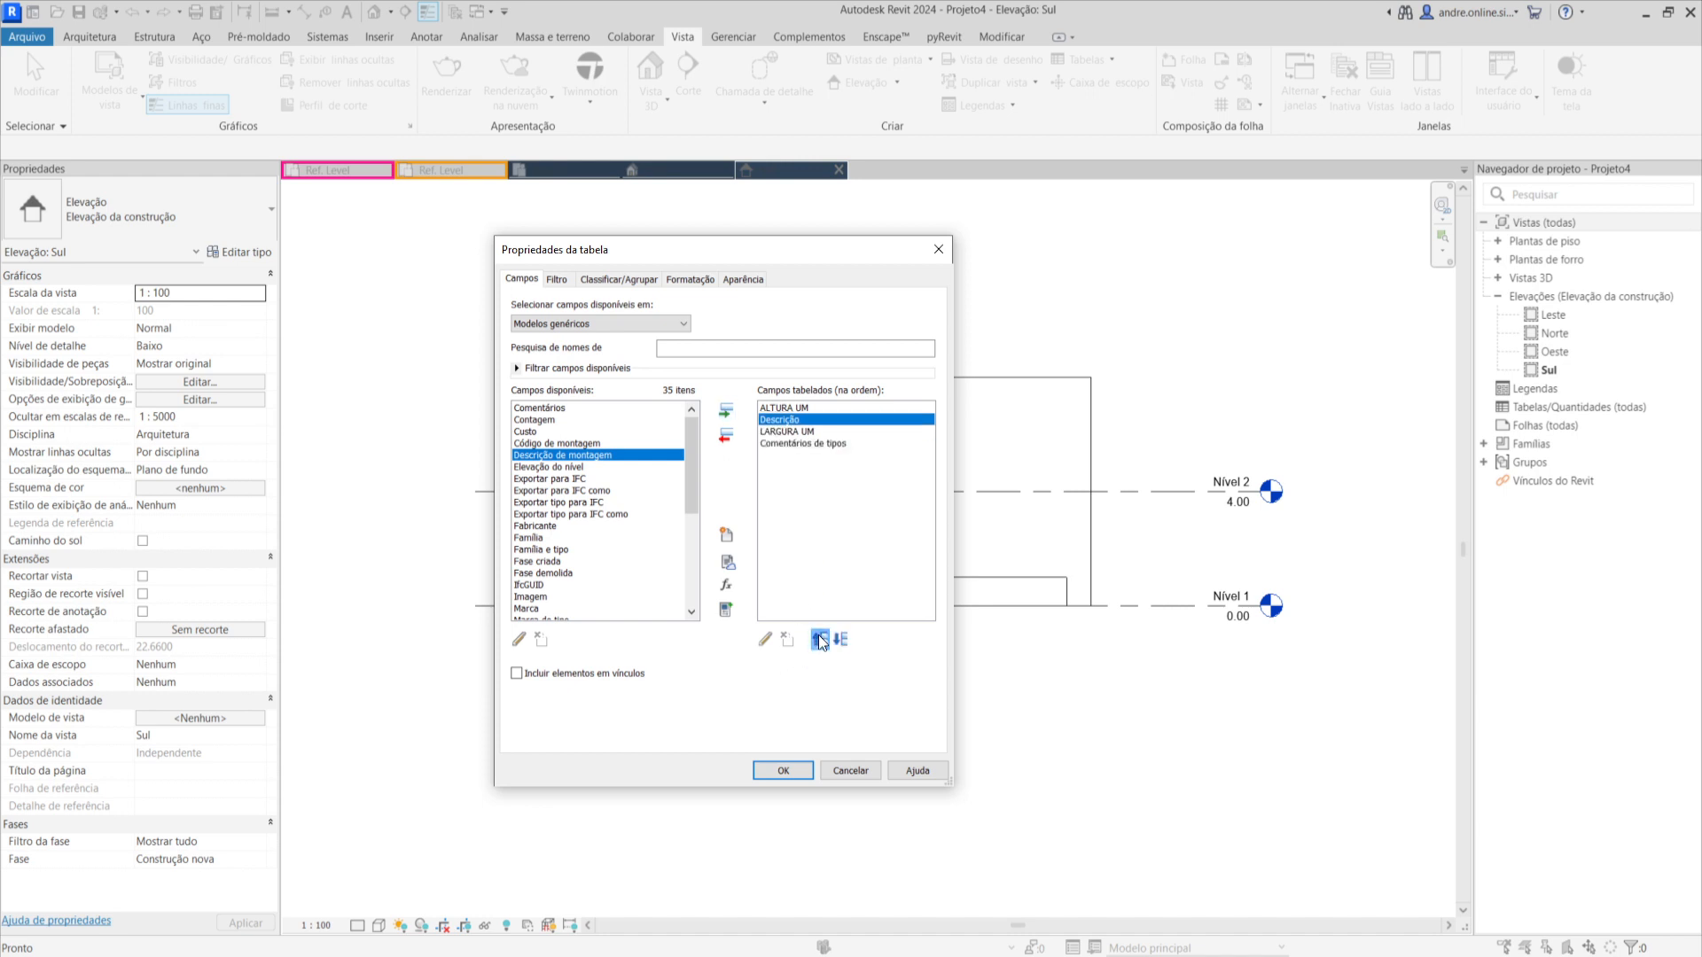
left_click(805, 443)
left_click(819, 639)
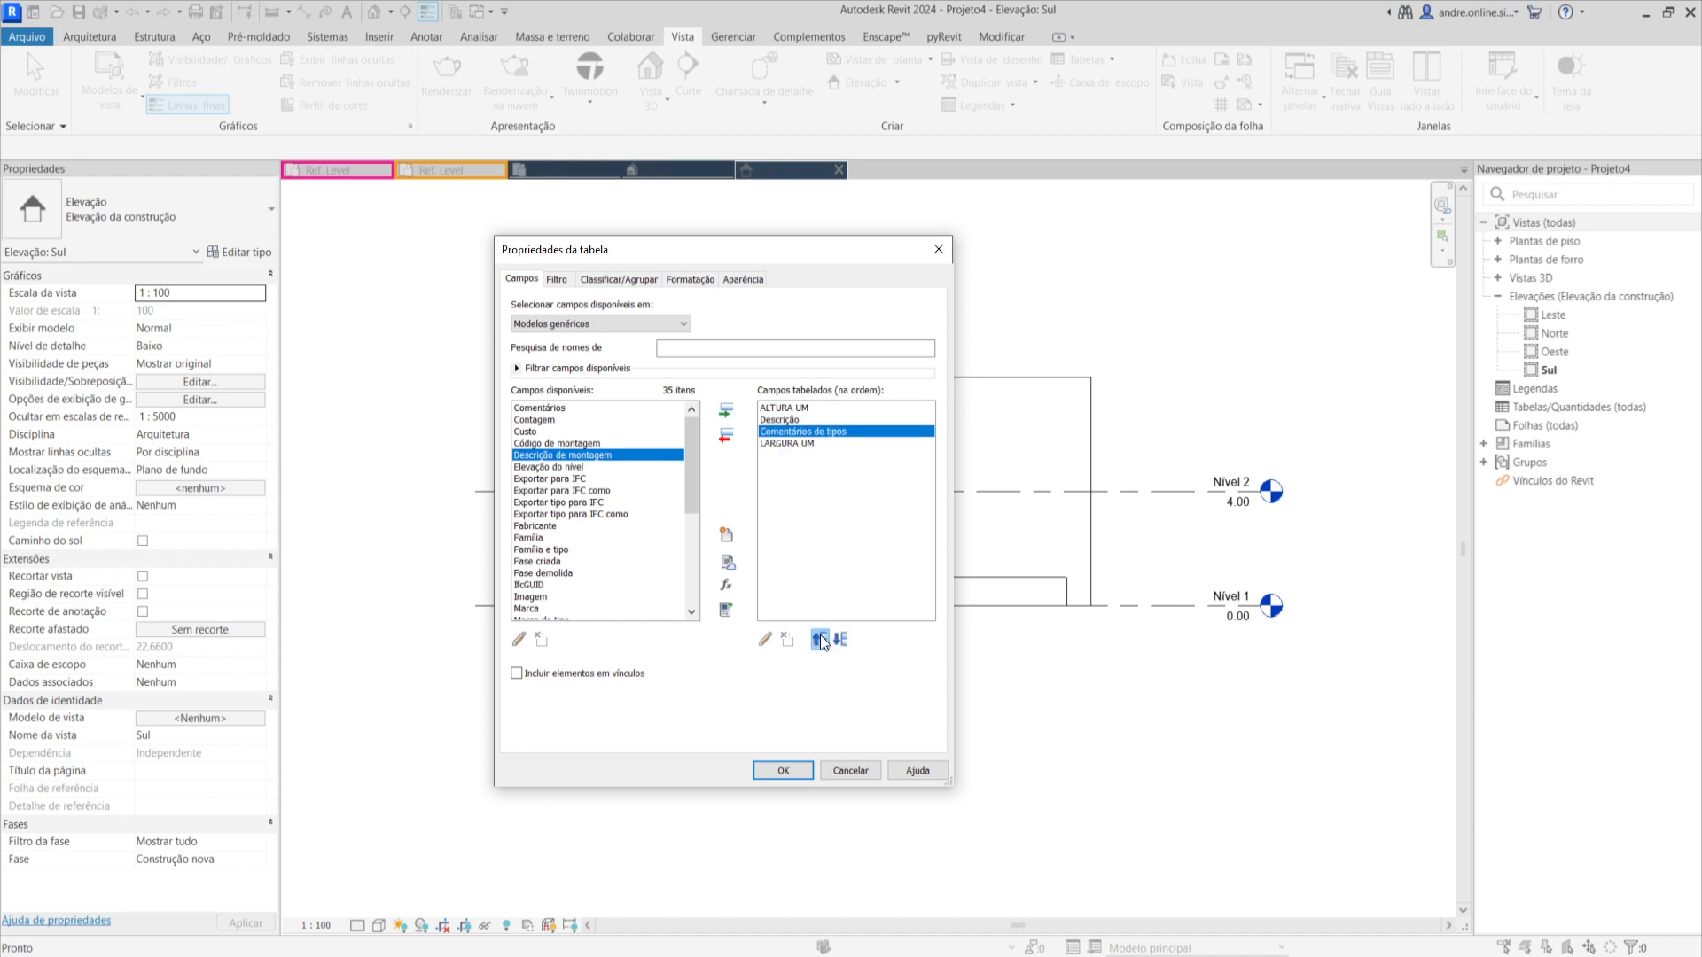
left_click(820, 639)
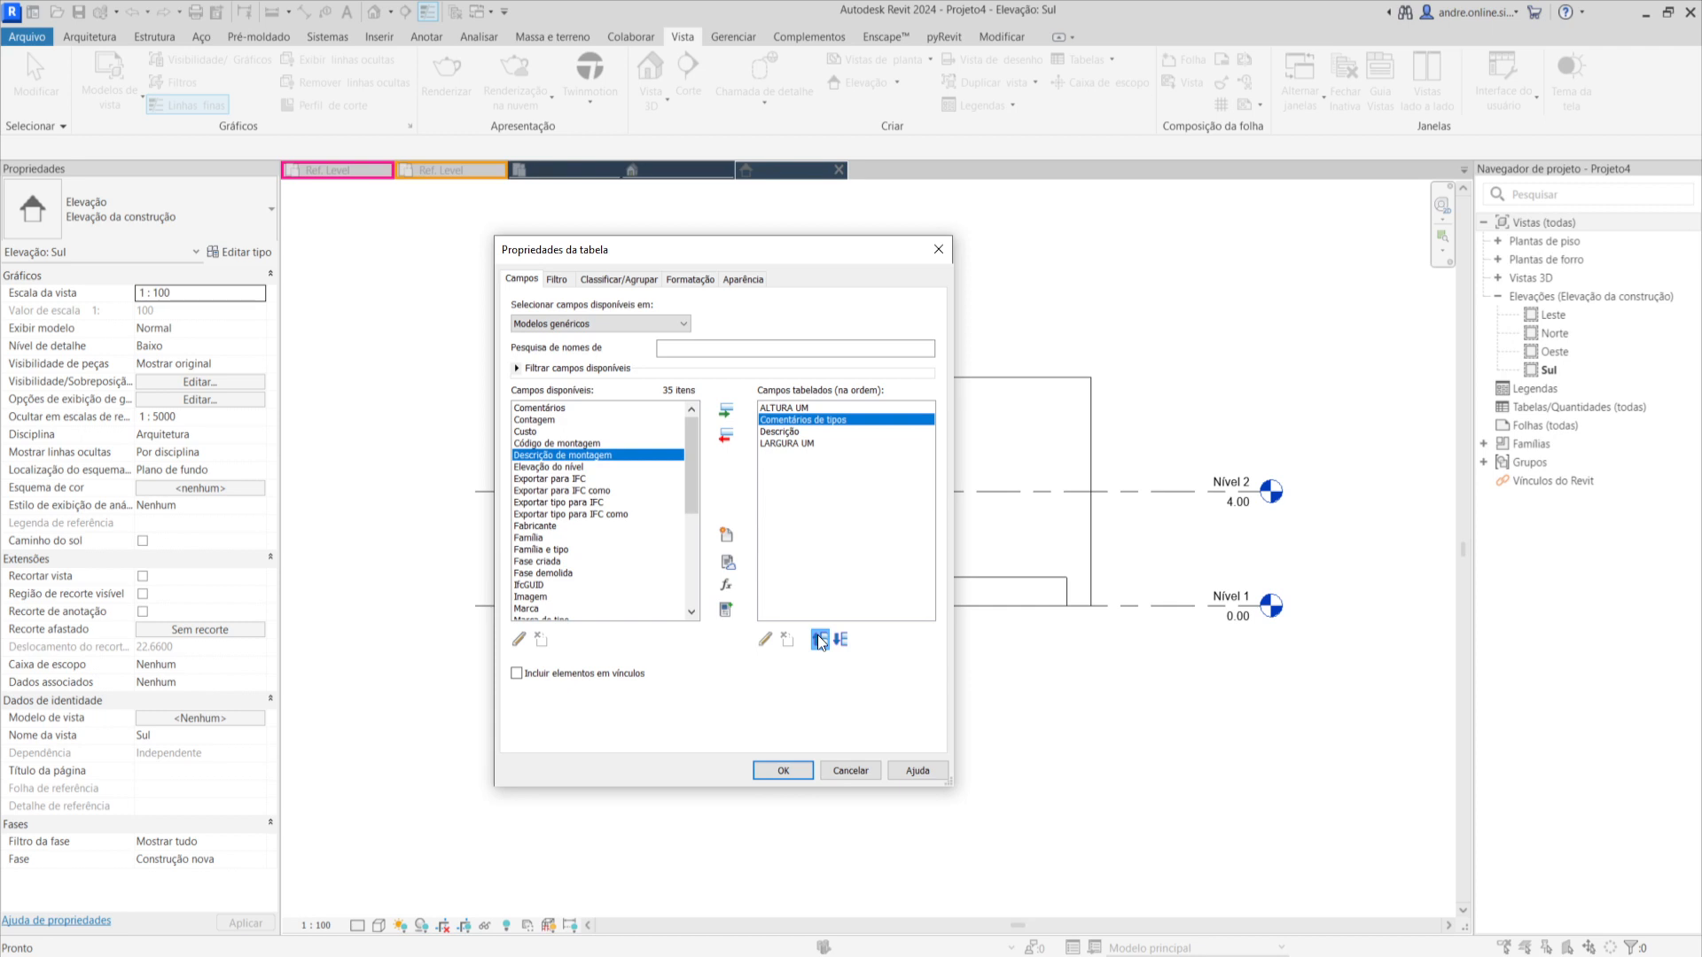
left_click(820, 639)
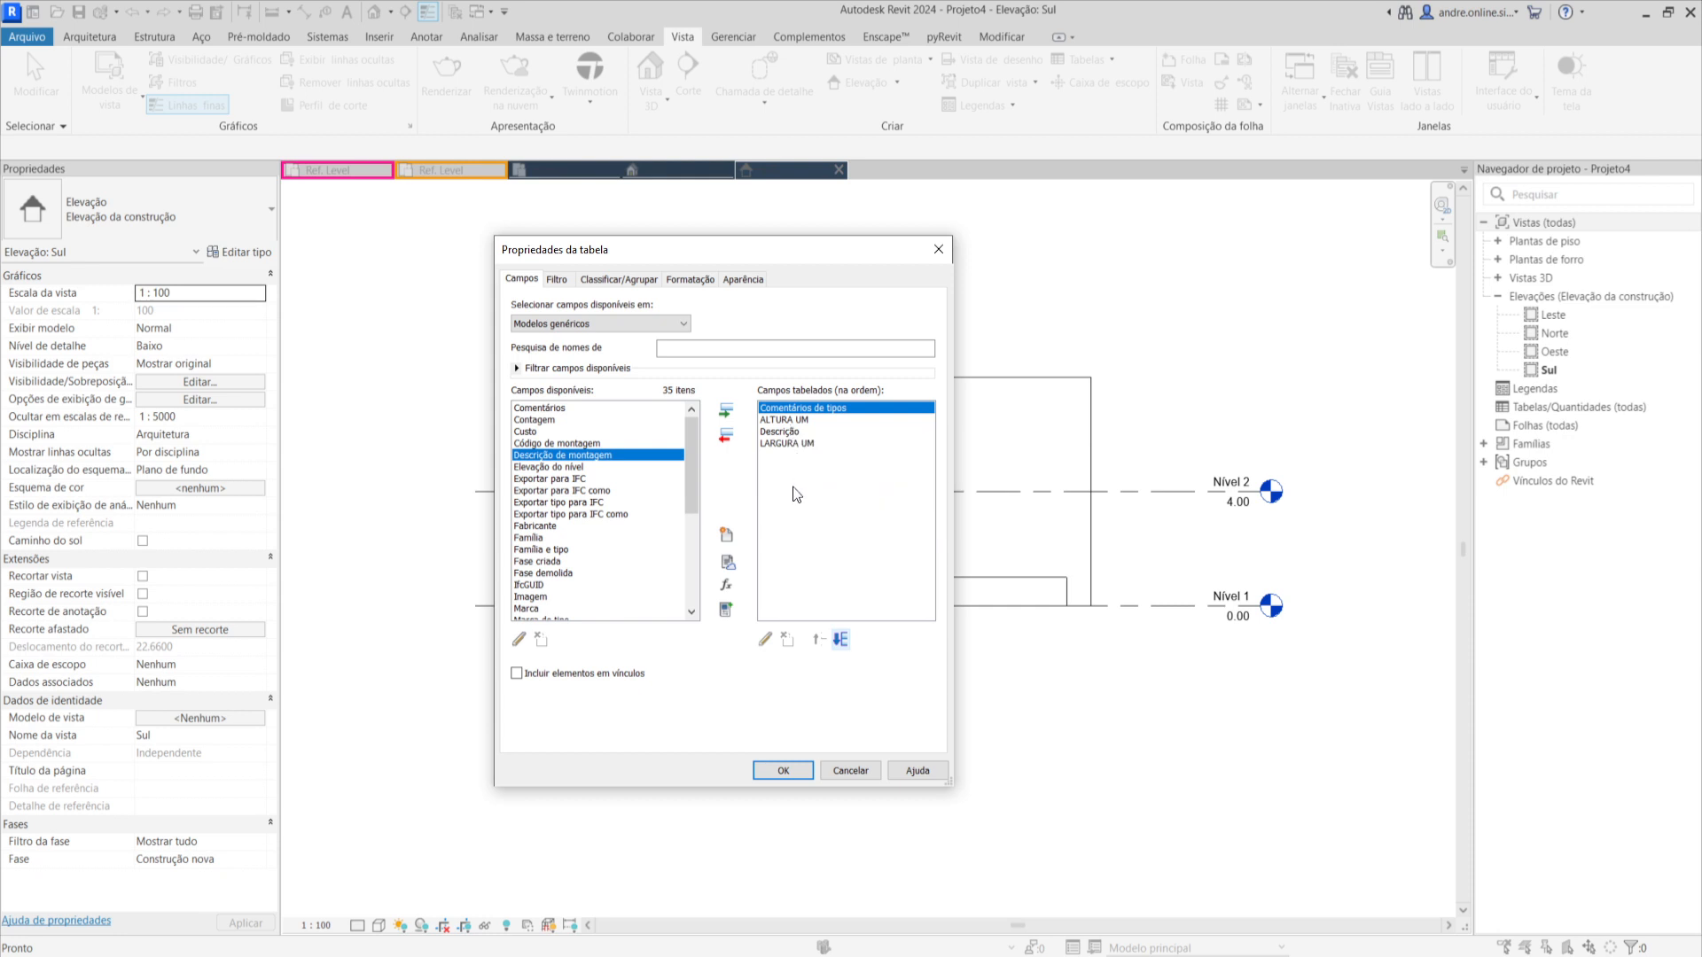
Start a calculated value named AREA UMIDADE for the schedule, with Área as its type.
left_click(727, 586)
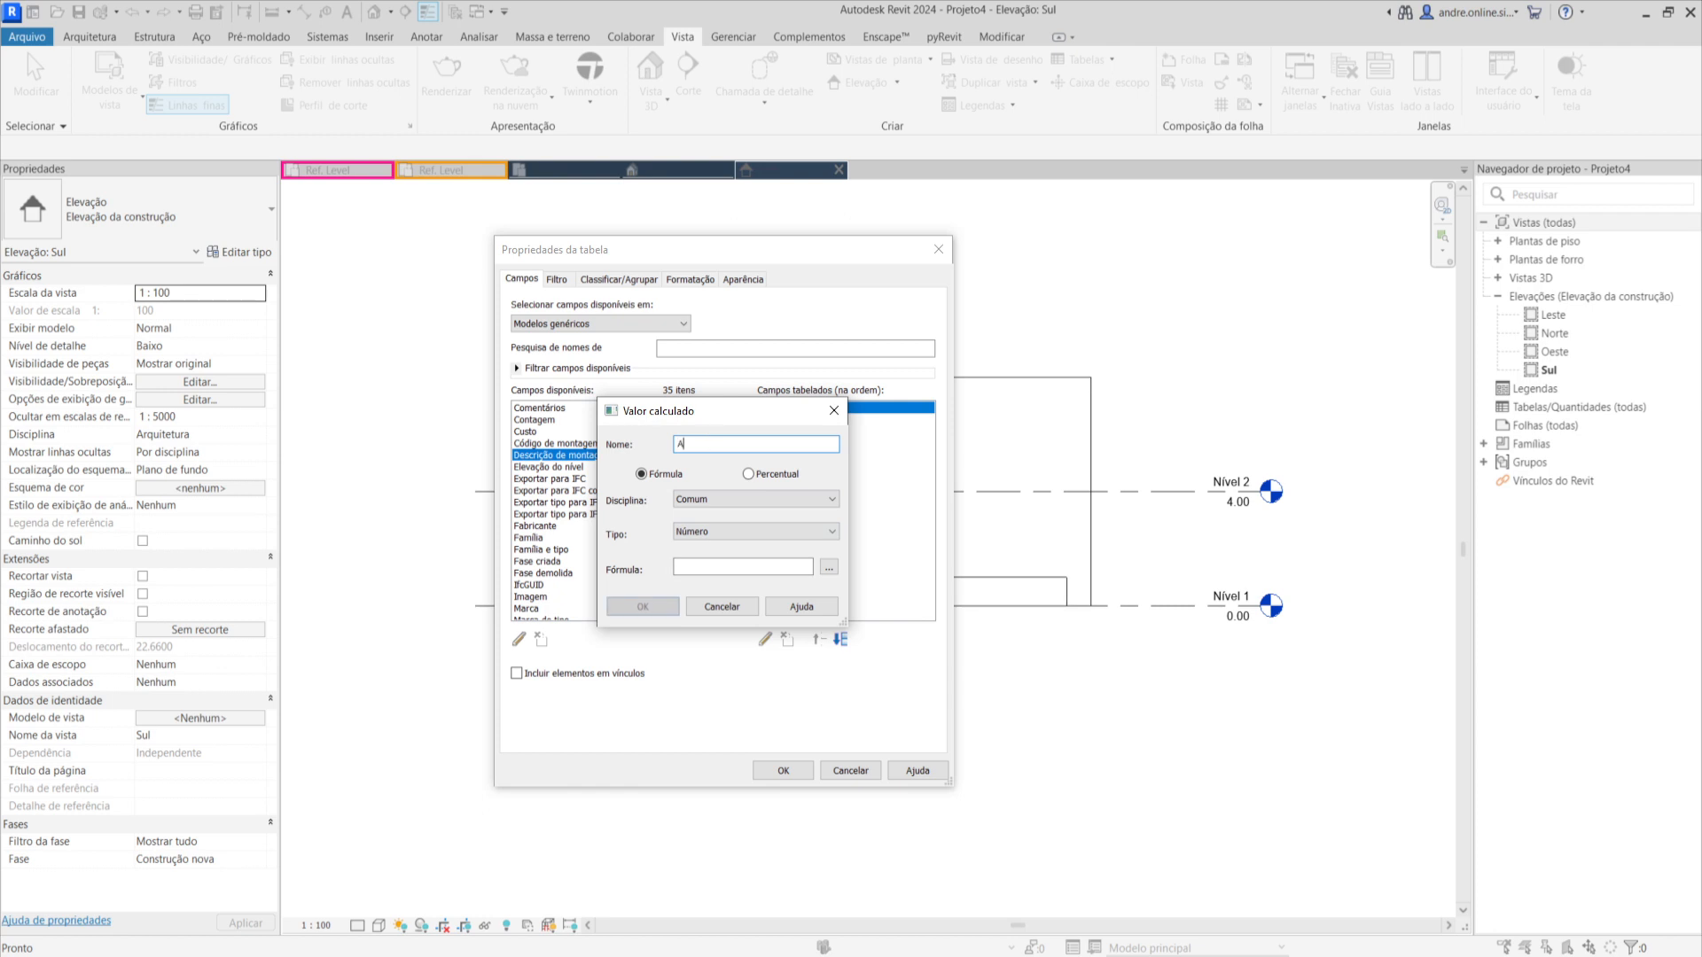
type("AREA U")
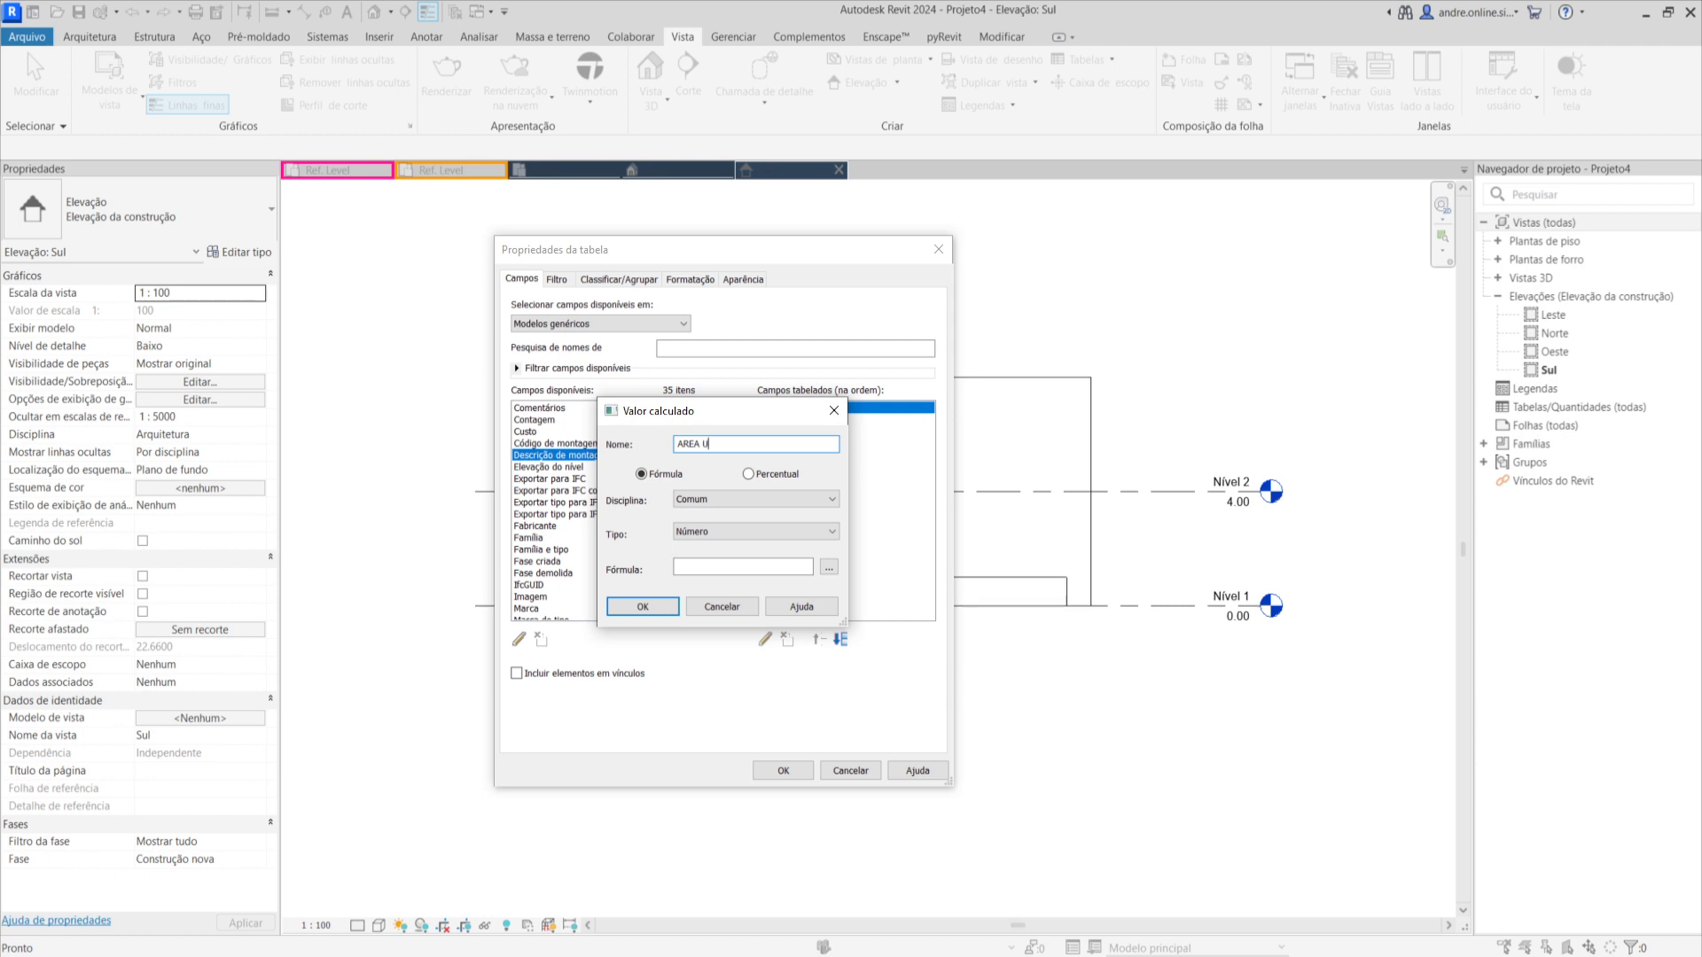
type("MIDADE")
left_click(710, 528)
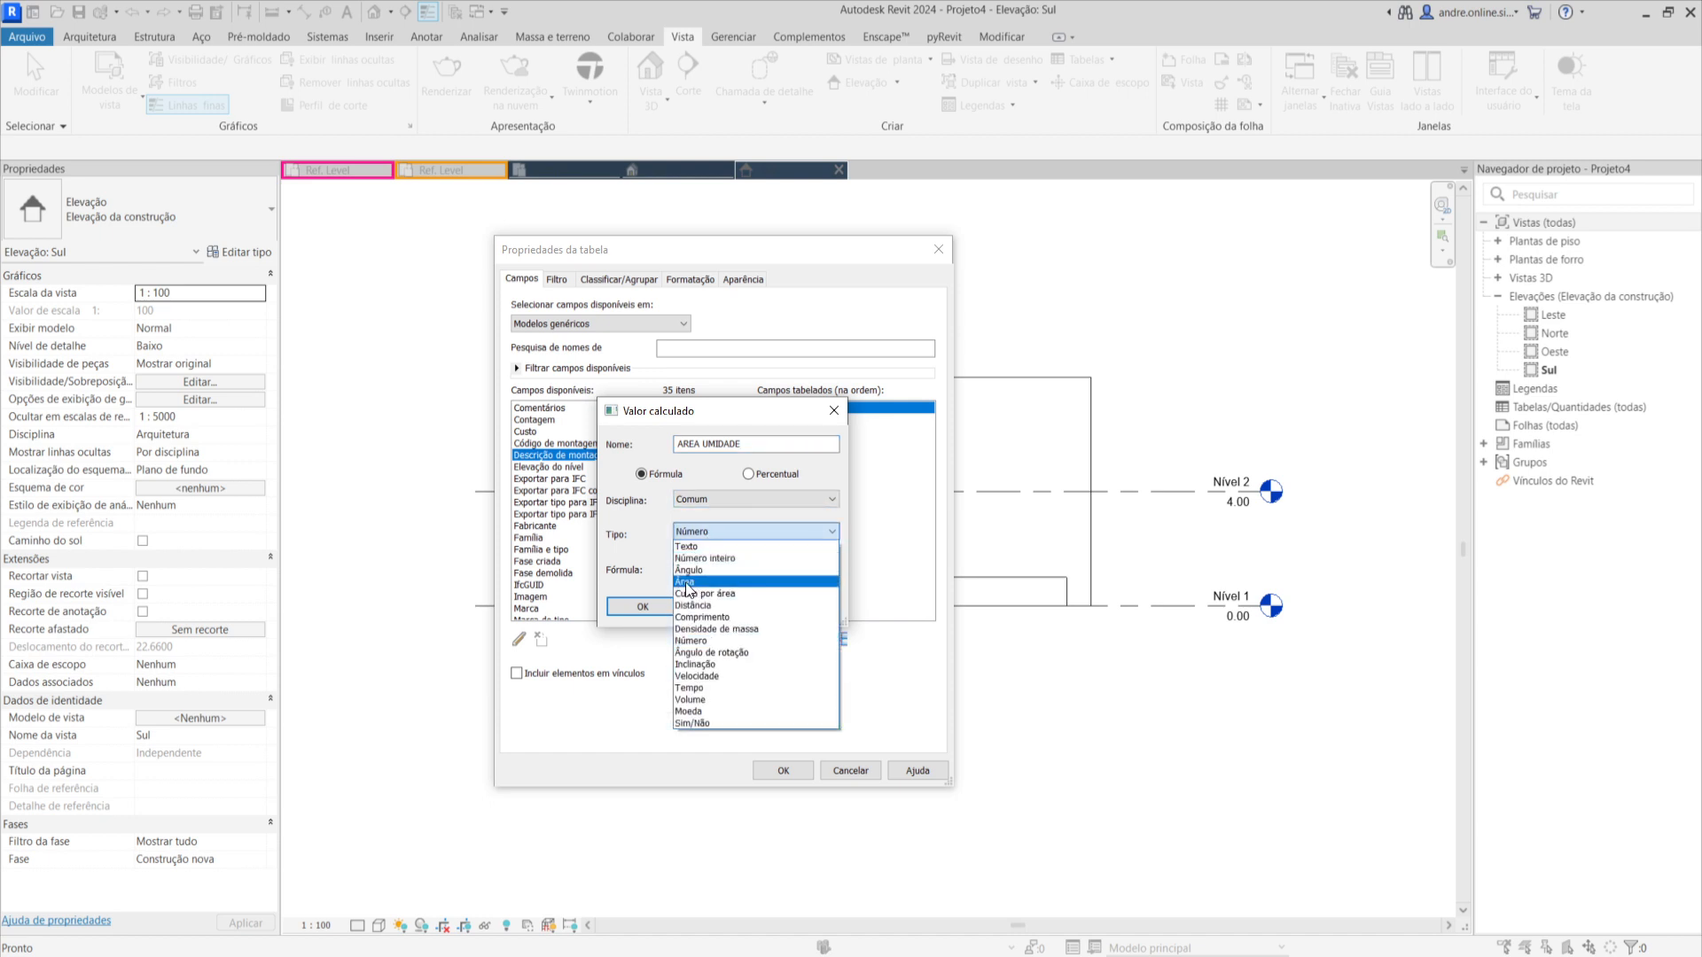
left_click(694, 582)
left_click(705, 535)
left_click(705, 534)
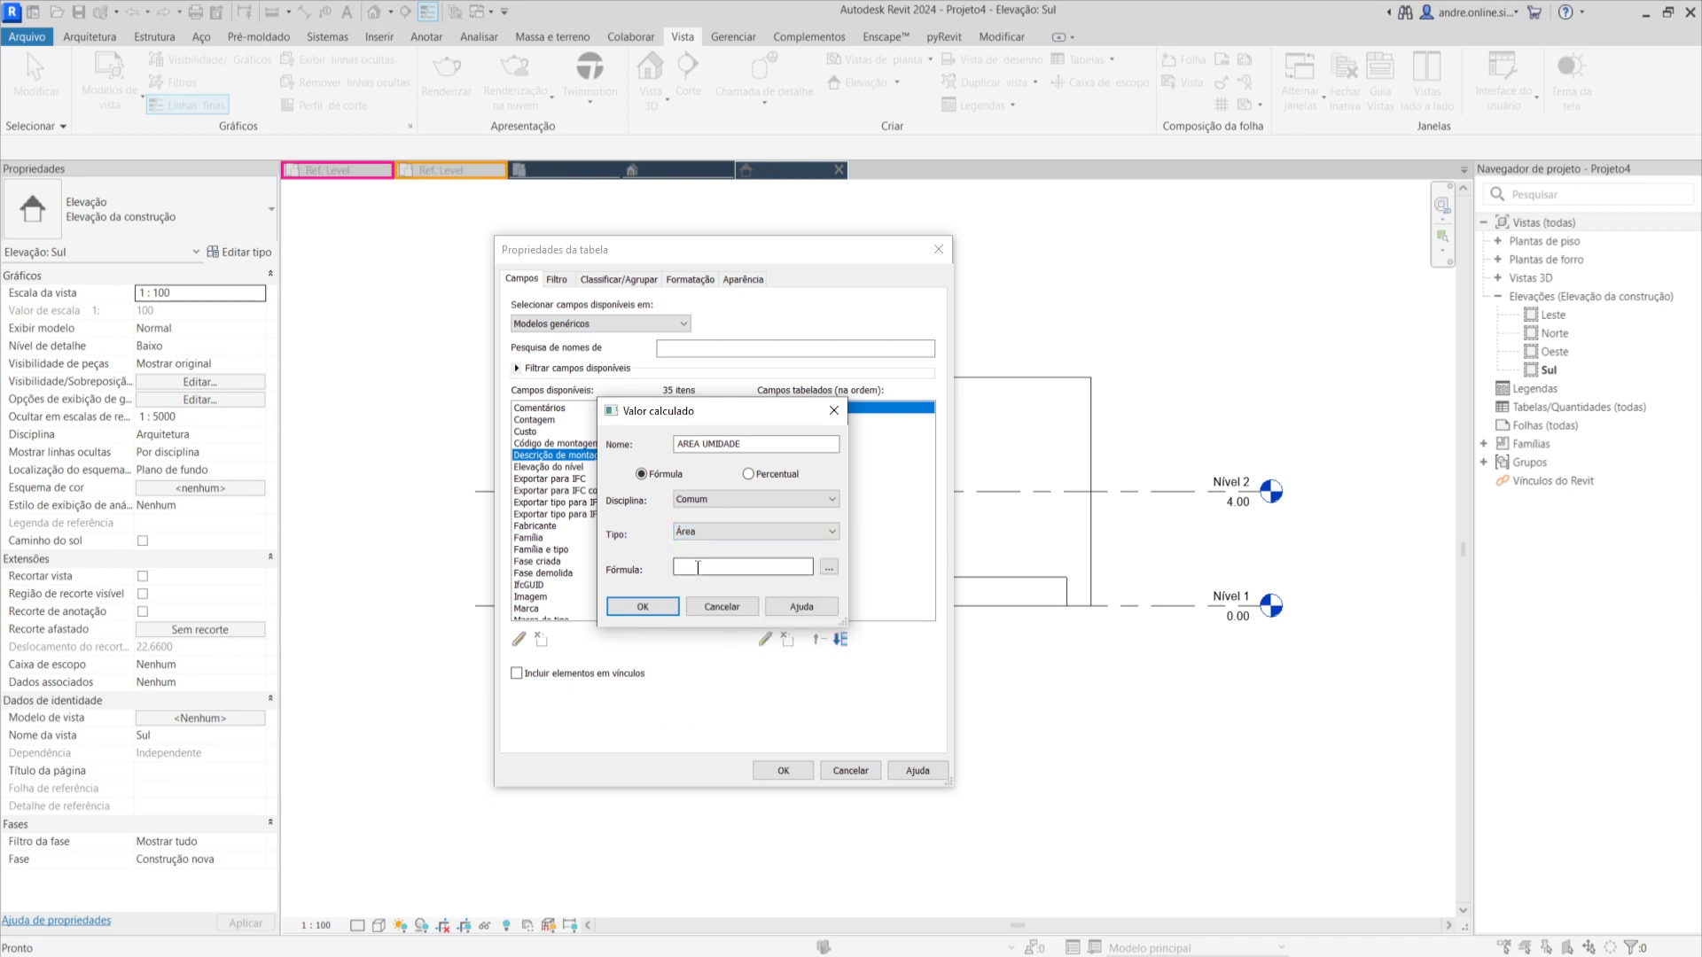
Define the AREA UMIDADE formula as ALTURA UM*LARGURA UM and add the calculated value to the schedule's fields.
left_click(697, 568)
left_click(828, 567)
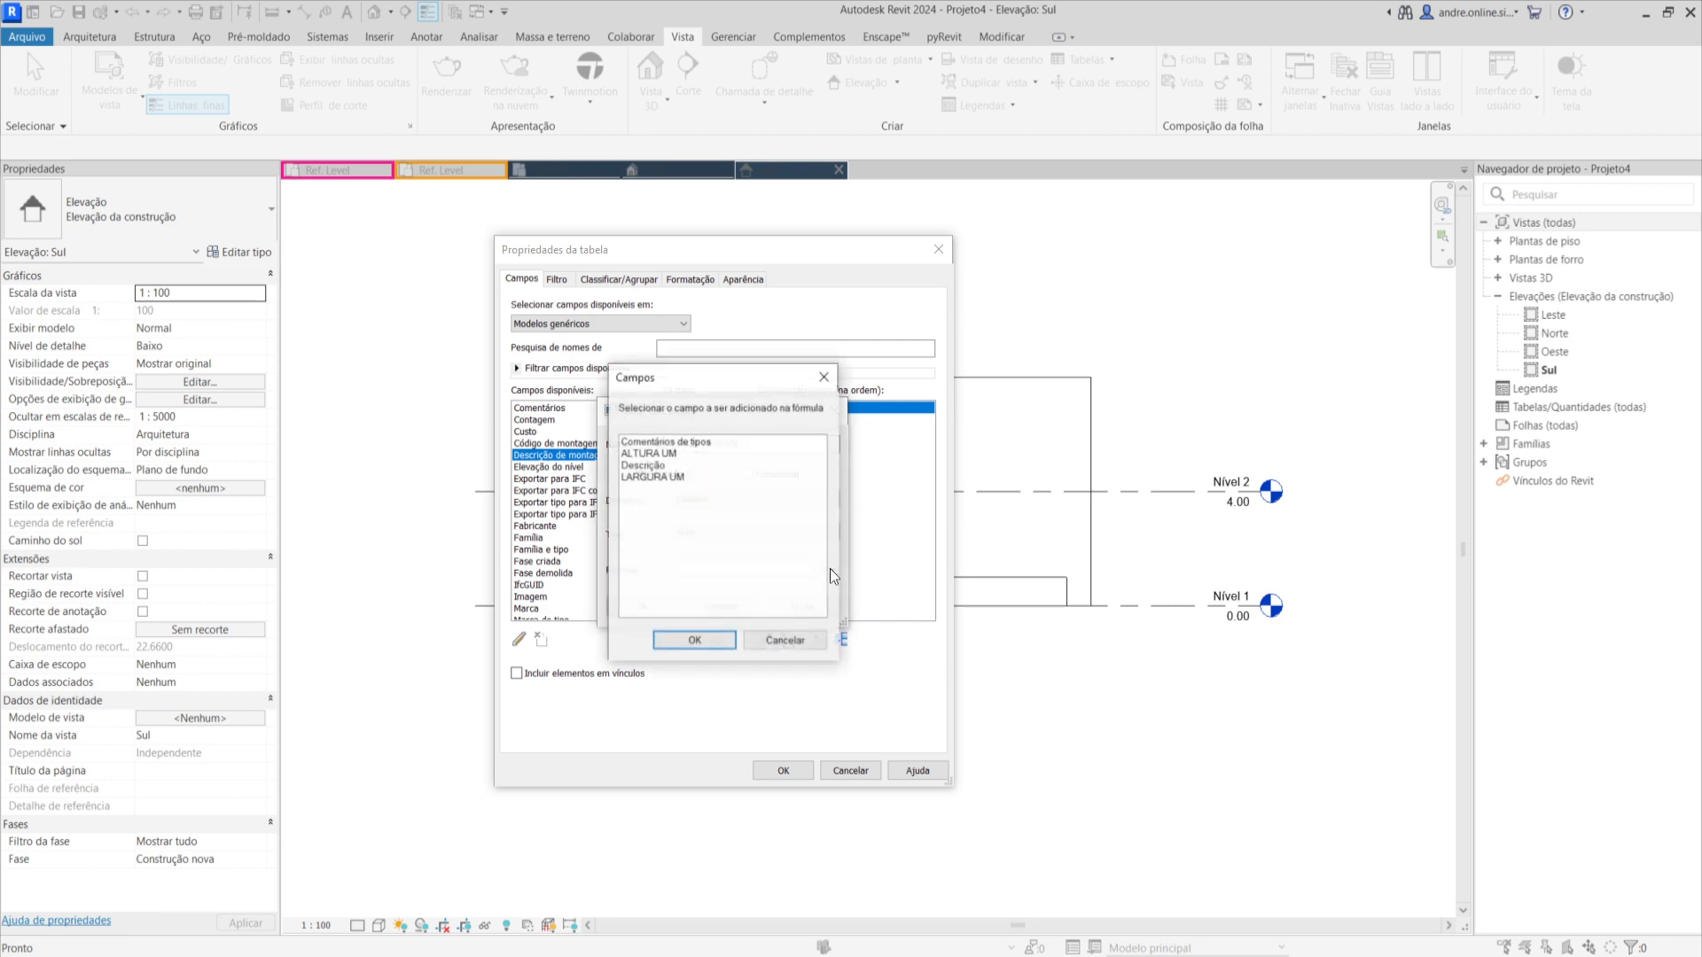
left_click(651, 454)
left_click(709, 640)
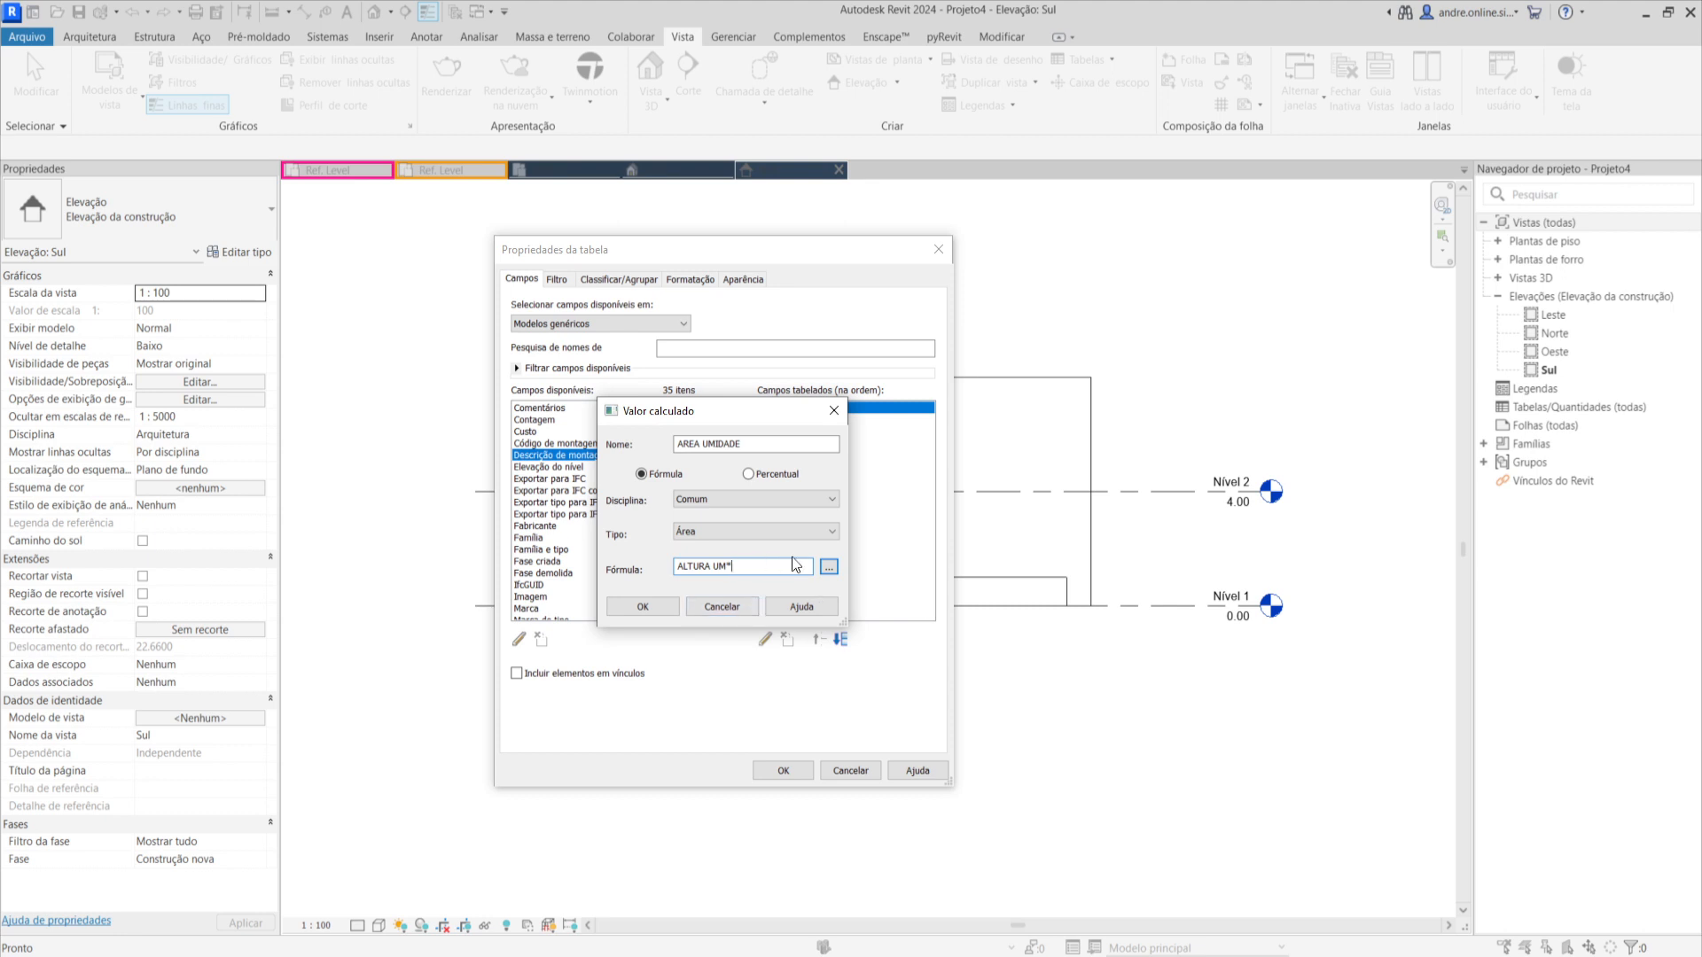
left_click(828, 566)
left_click(671, 477)
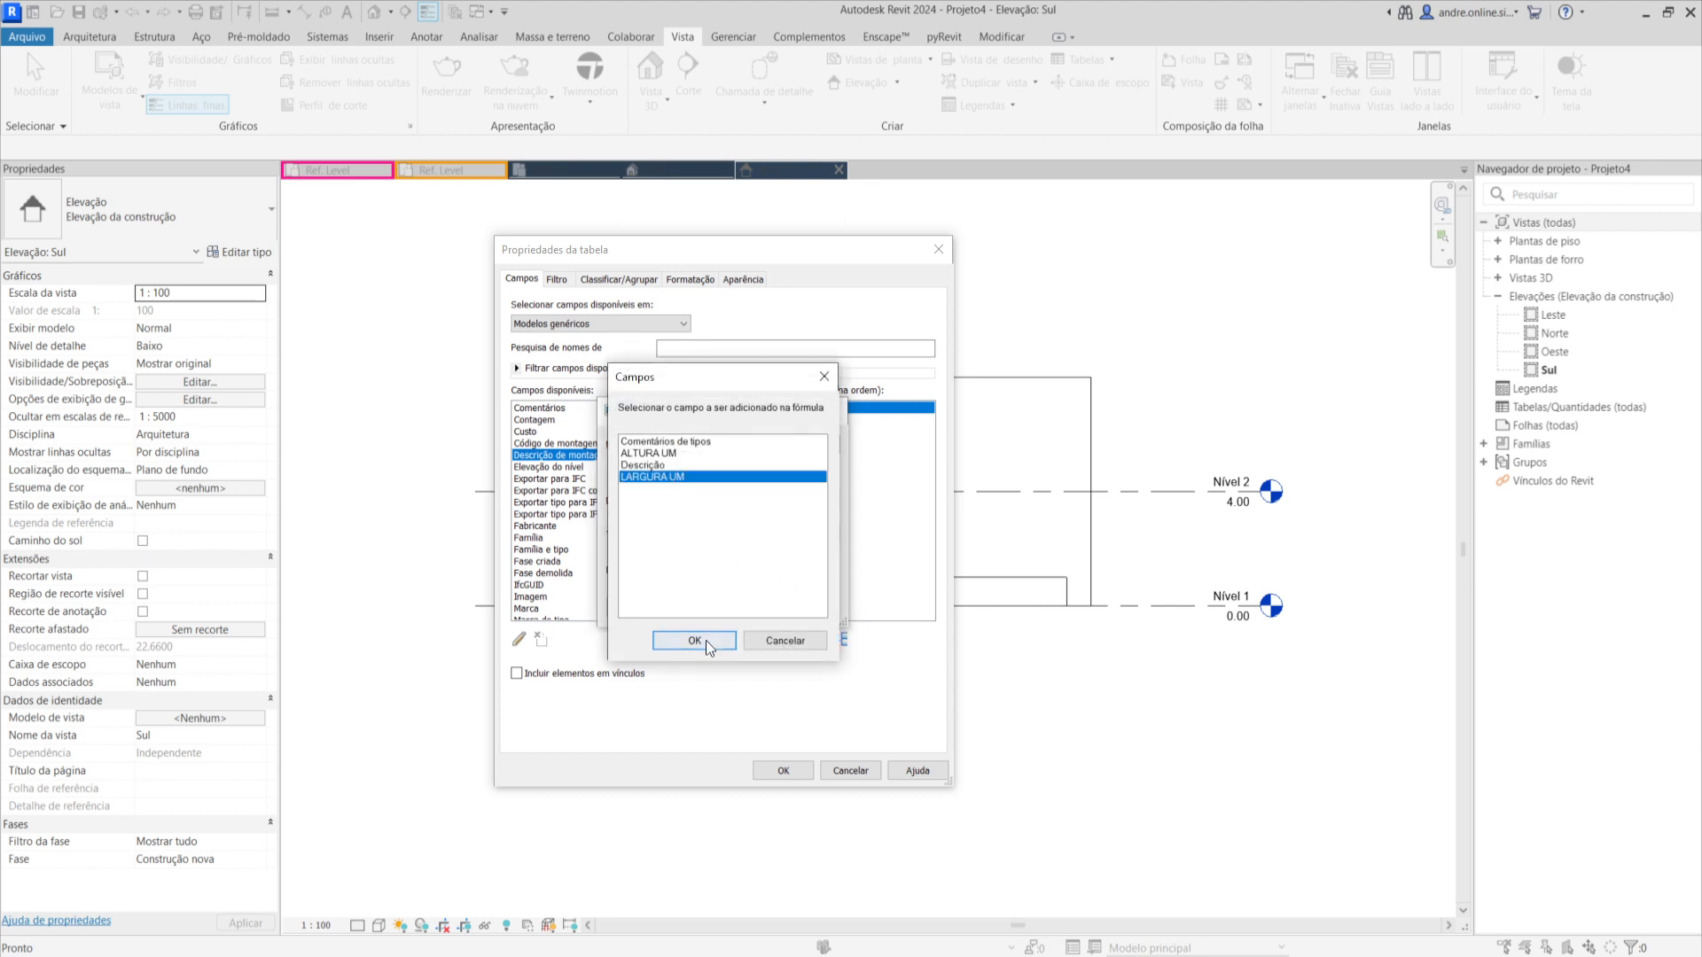
left_click(705, 640)
left_click(649, 606)
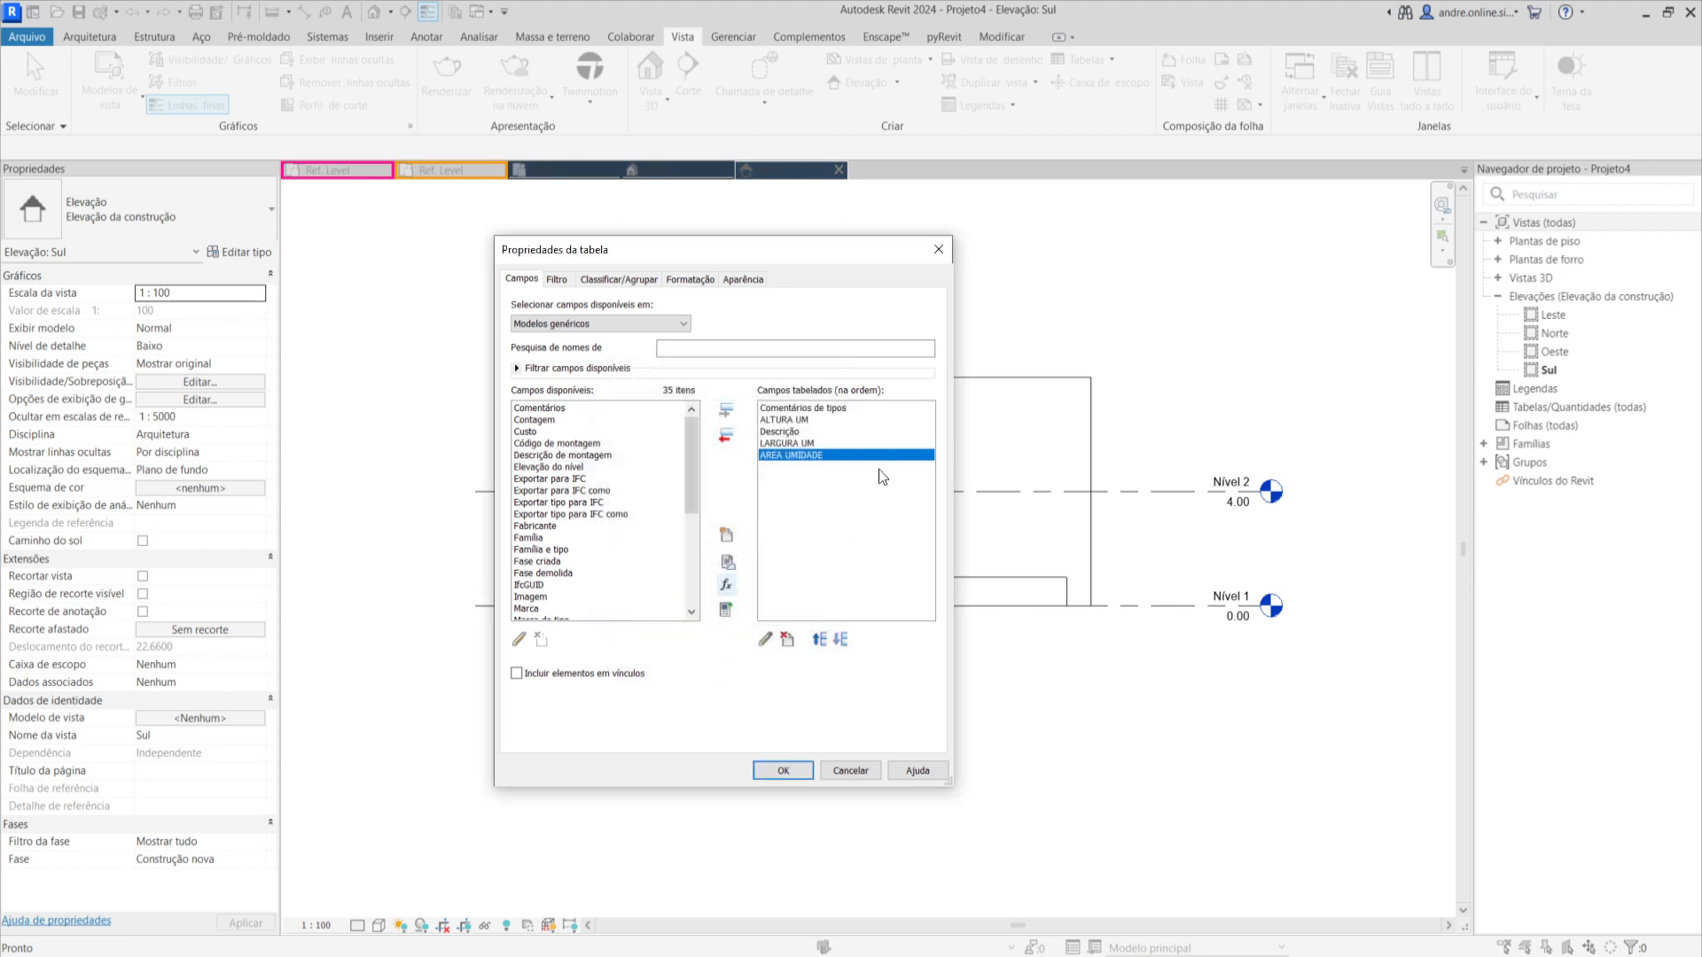
Place the Descrição field directly before ALTURA UM and generate the schedule.
left_click(779, 433)
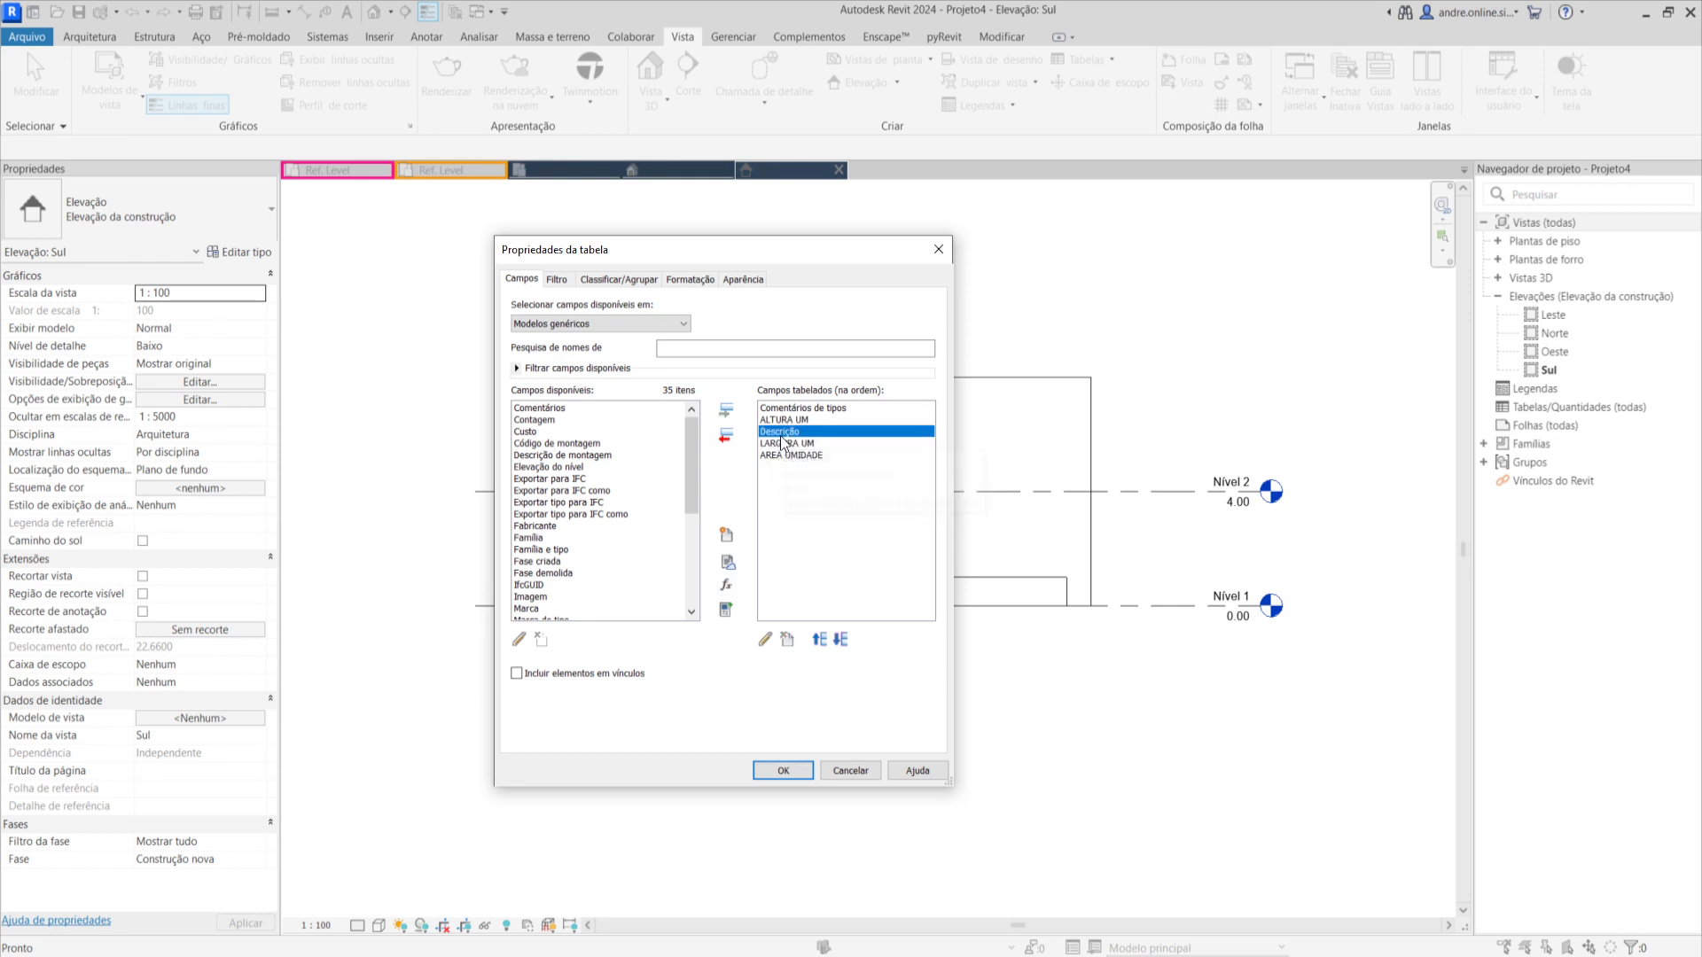
left_click(819, 639)
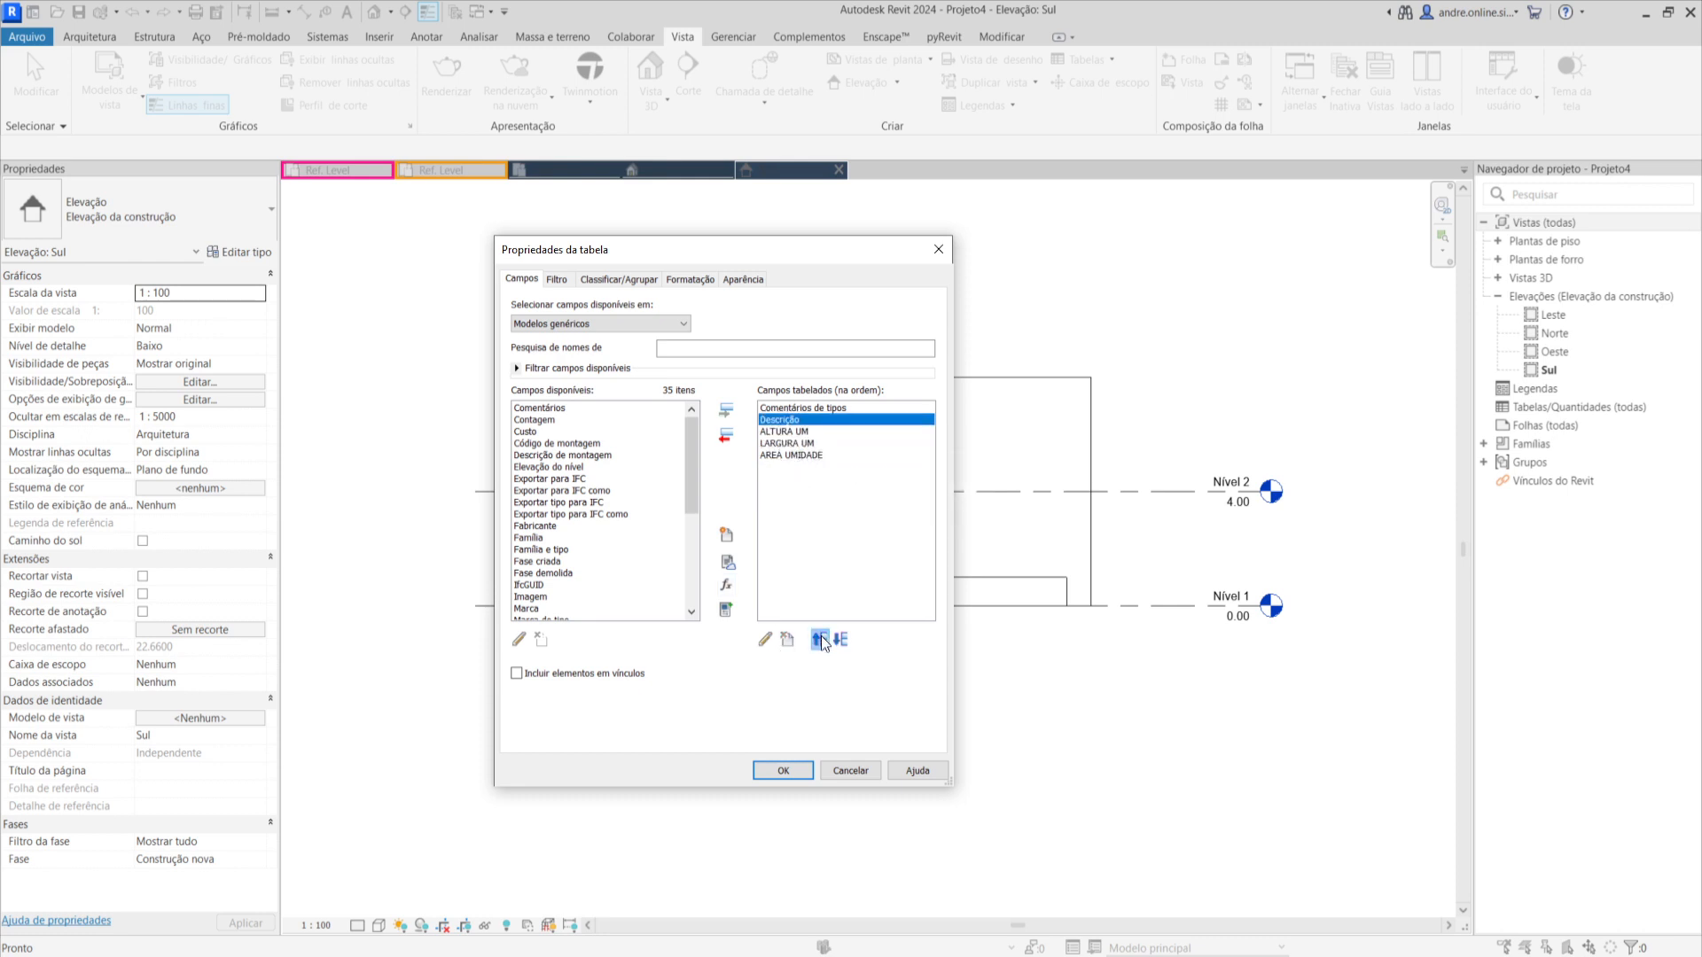
left_click(784, 768)
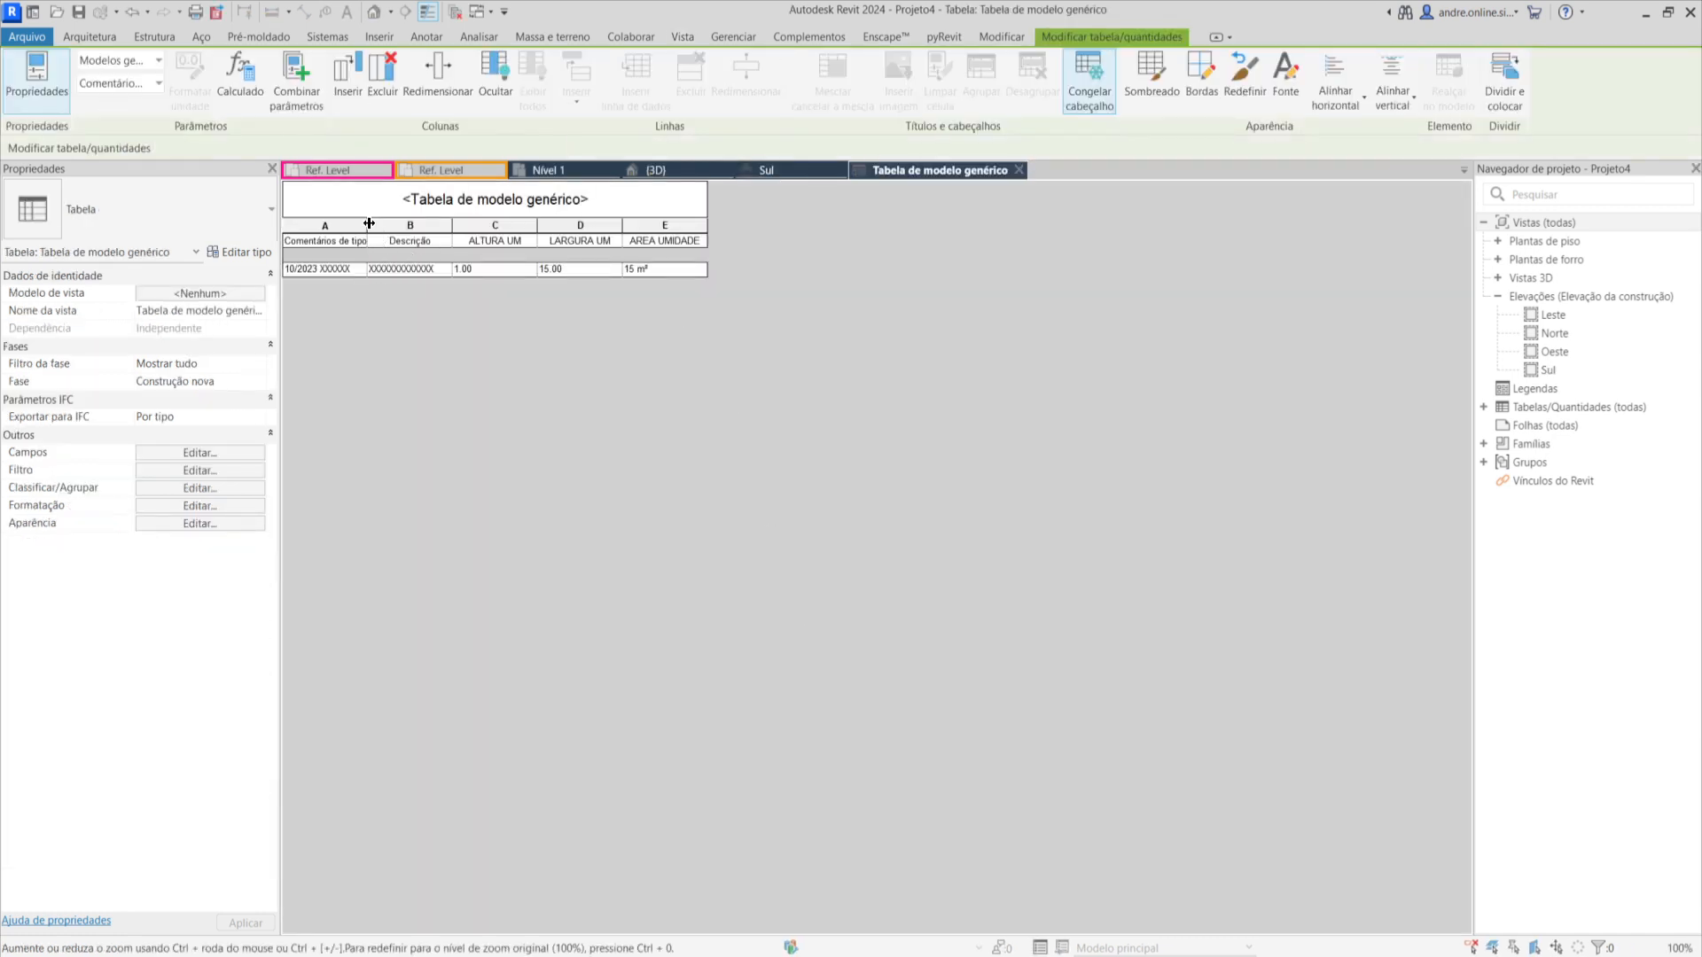
Widen the Comentários de tipos and Descrição columns of the schedule so their texts have more room.
left_click_drag(367, 223, 488, 224)
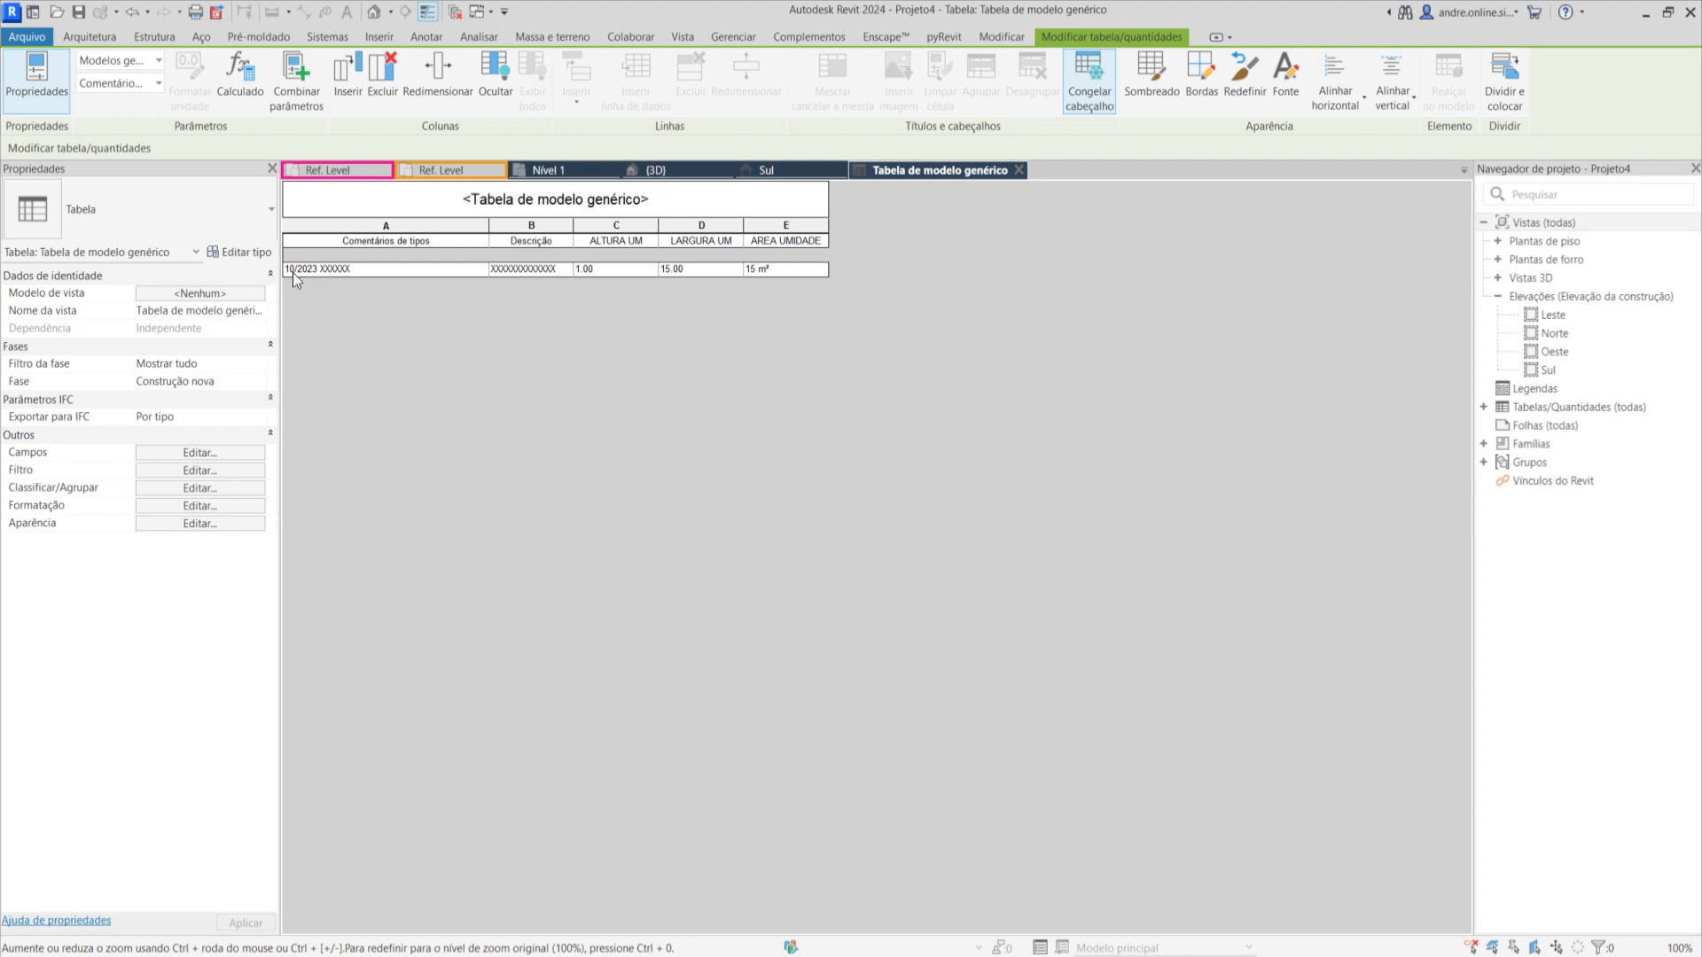
left_click(319, 270)
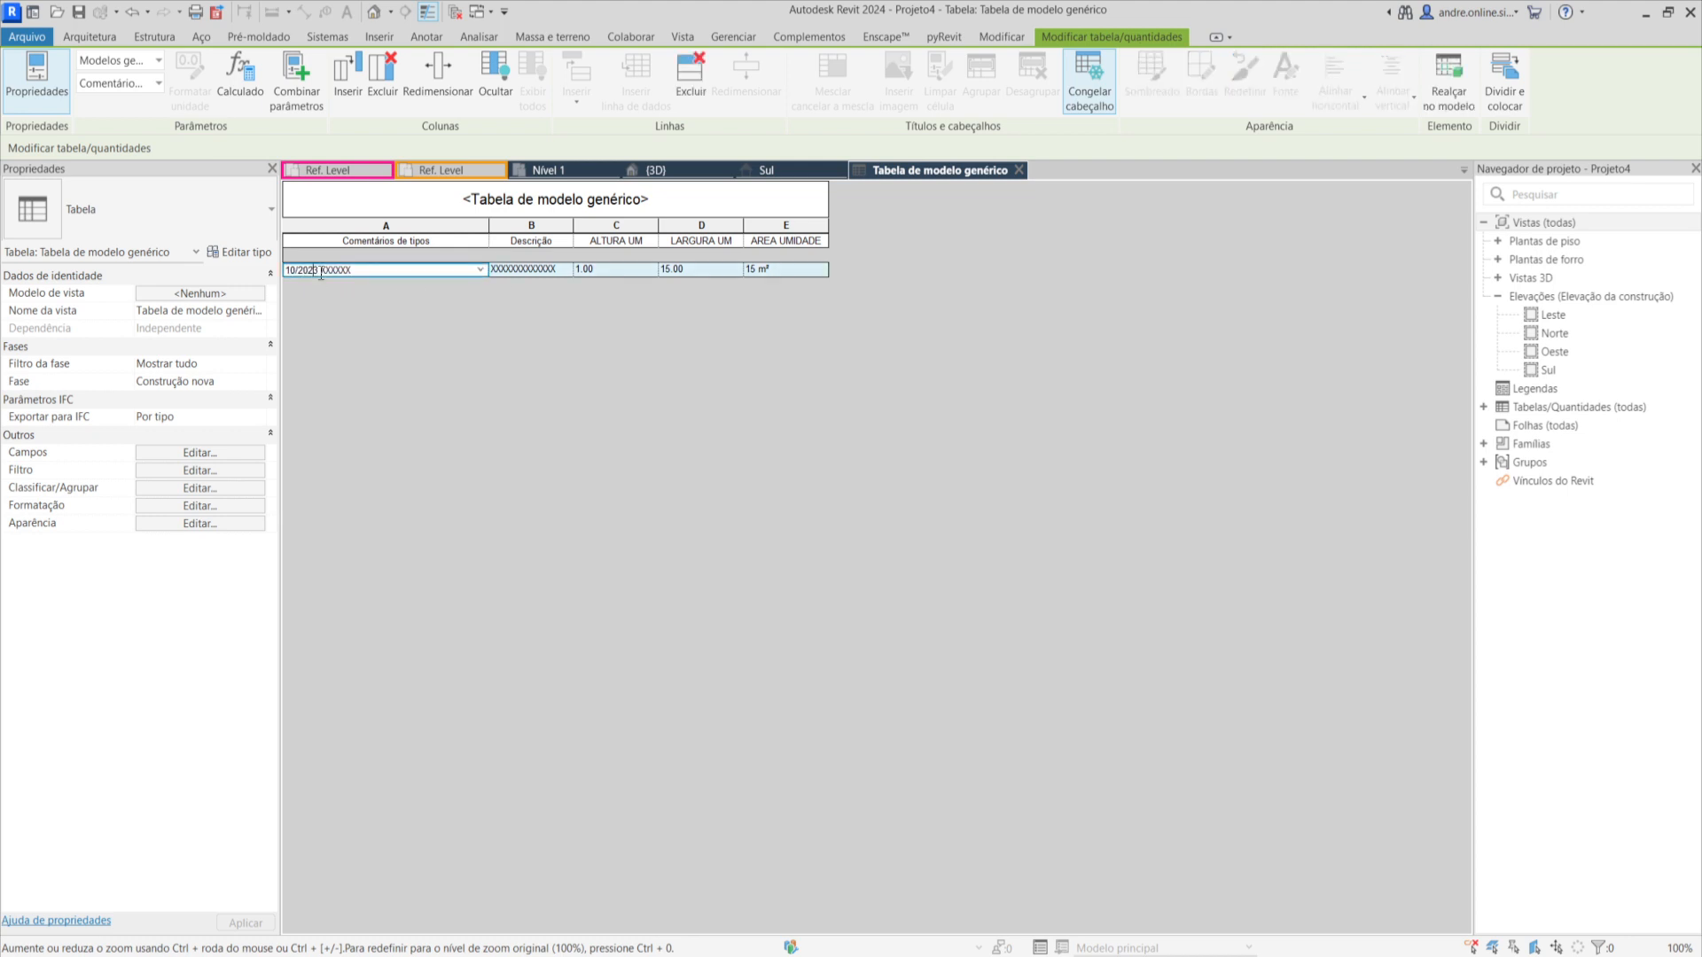
double_click(368, 270)
left_click(380, 271)
left_click(416, 240)
left_click(416, 240)
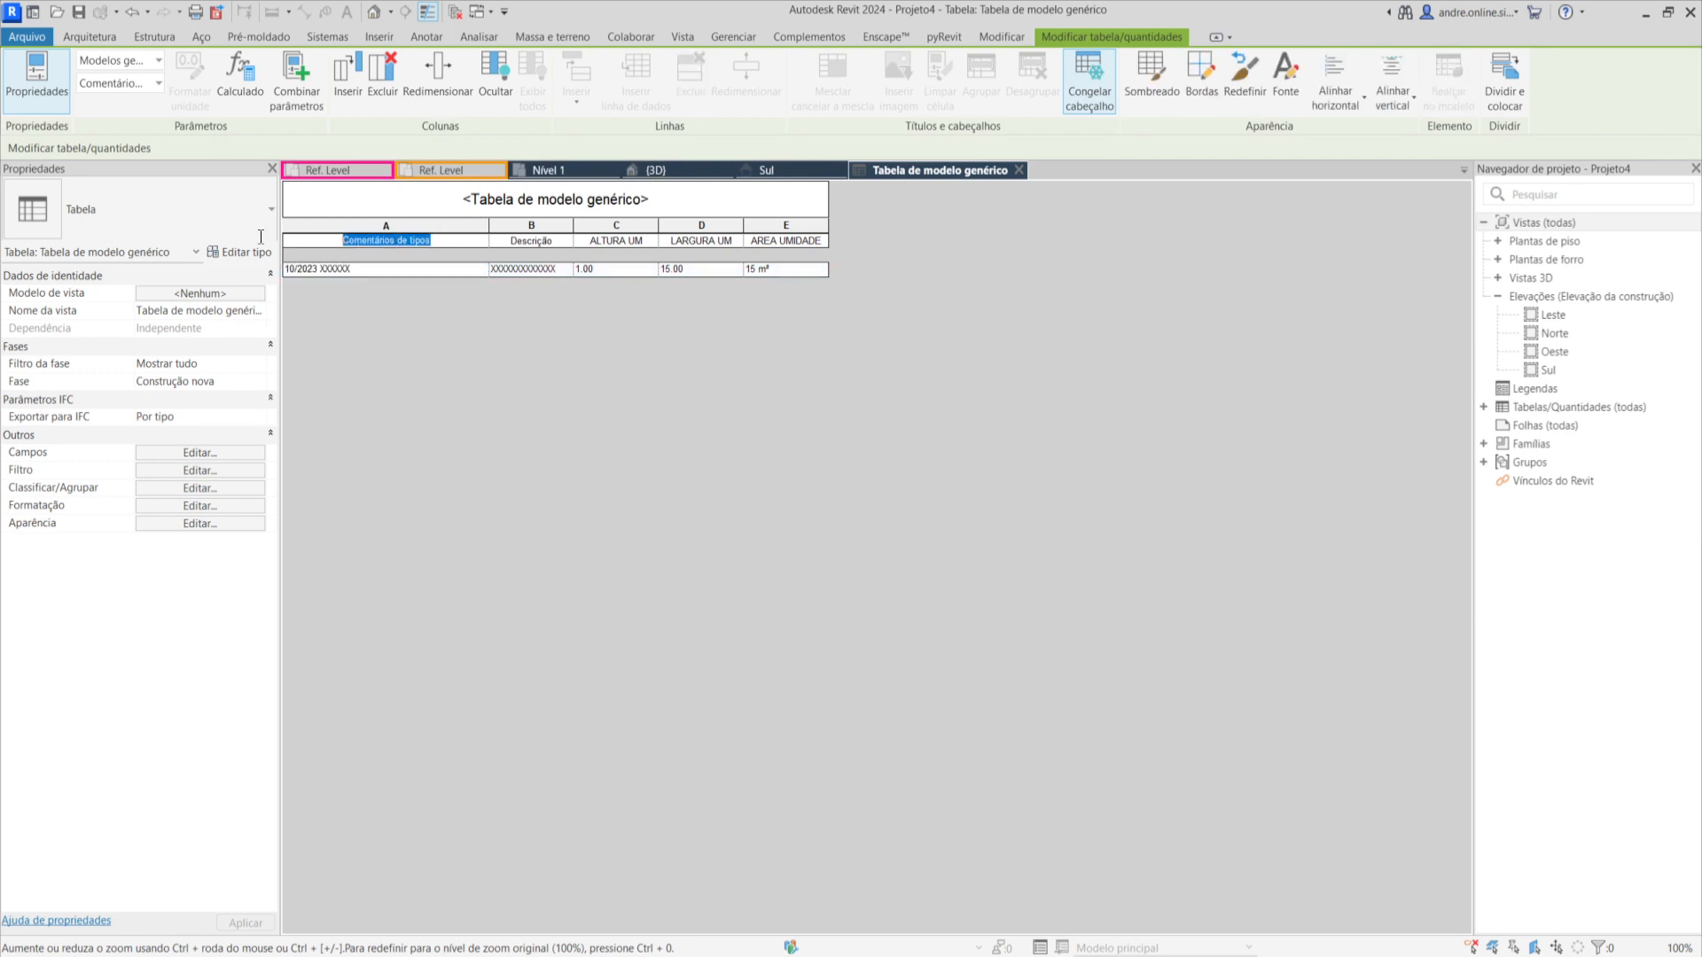
left_click(380, 271)
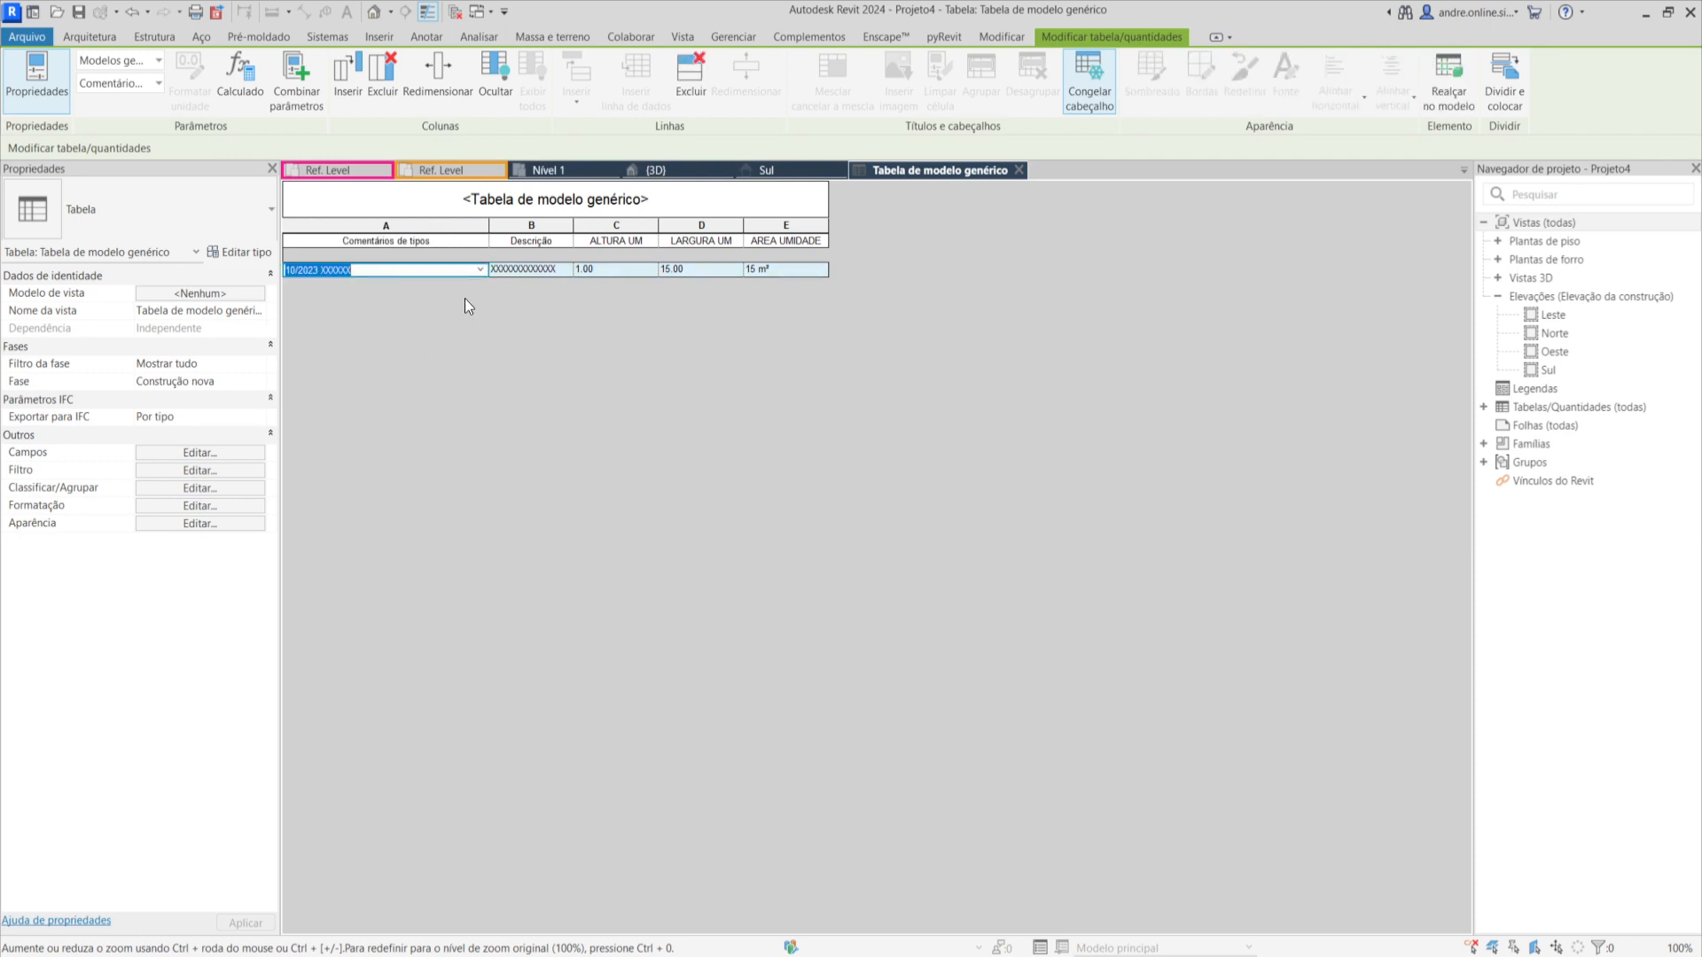
left_click(556, 271)
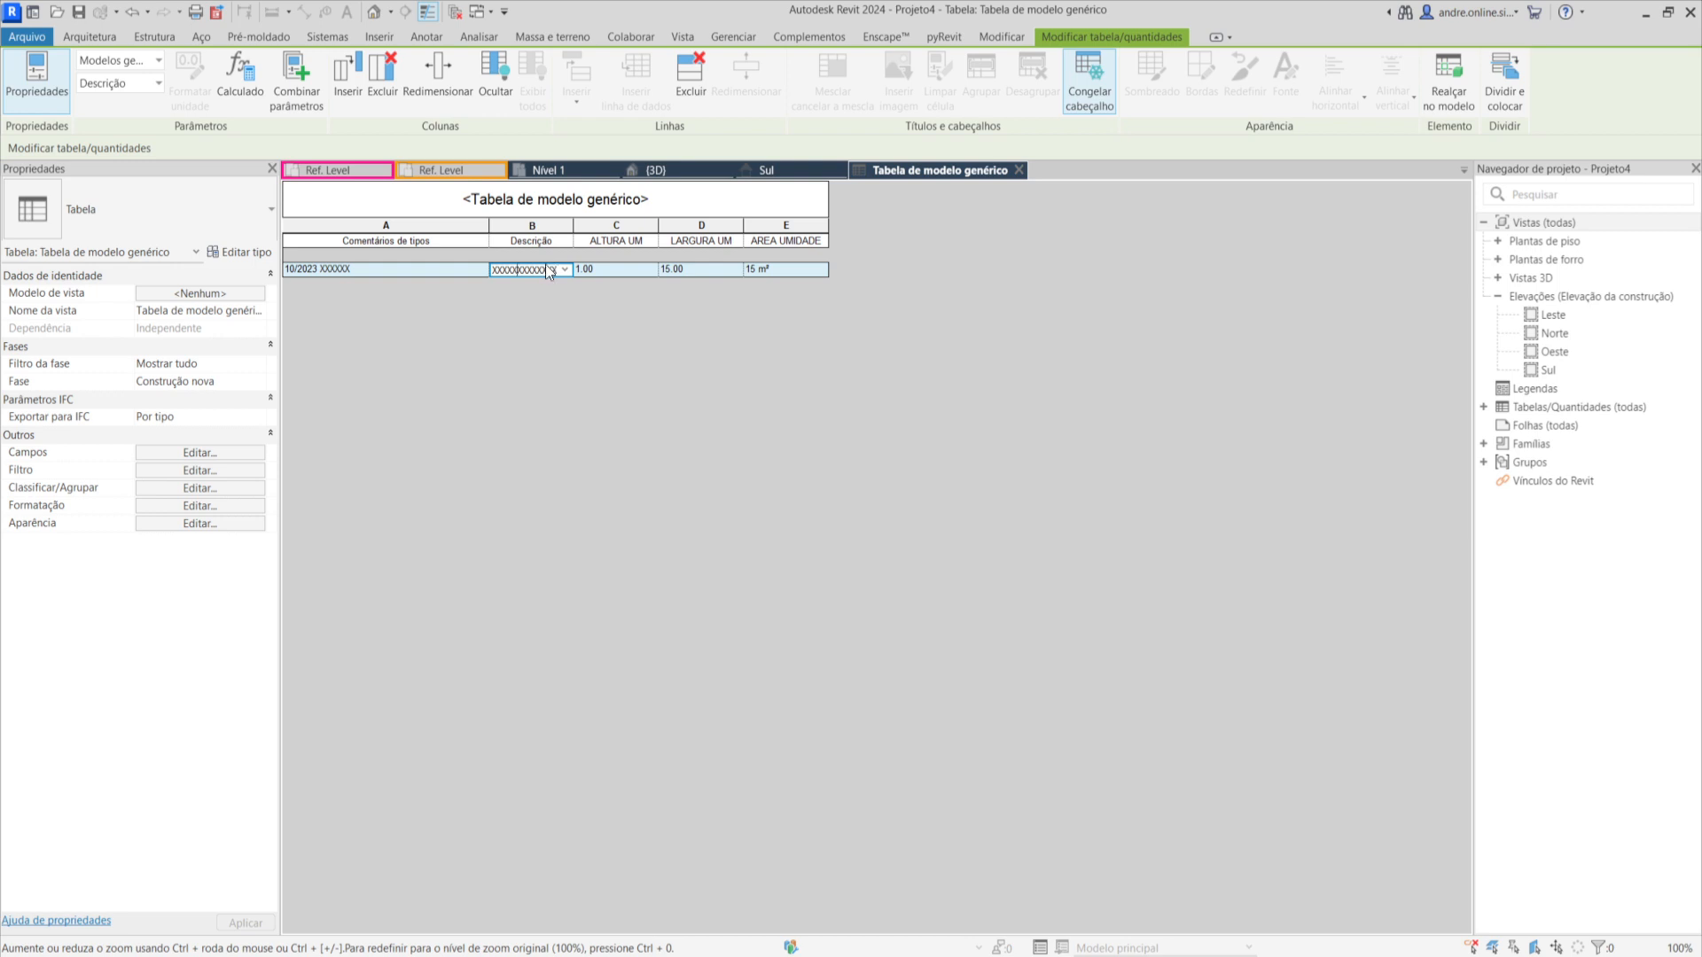
left_click_drag(573, 226, 614, 225)
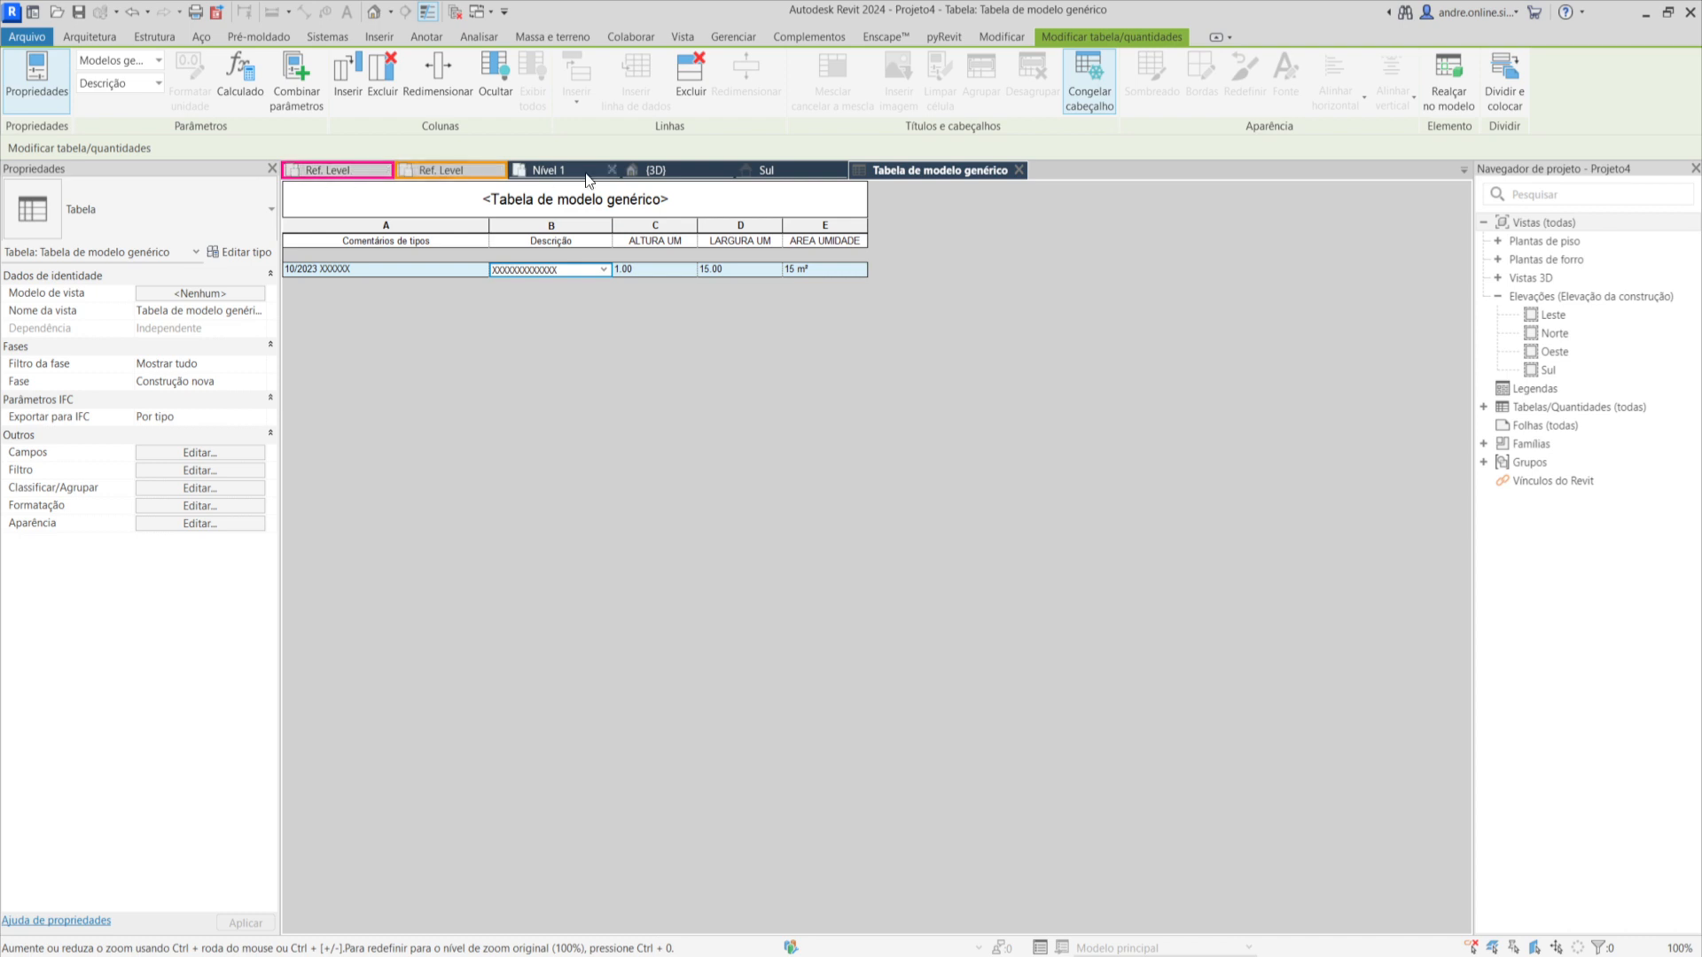
Switch to the UMIDADE family and begin adding a shared parameter to its family types.
left_click(433, 174)
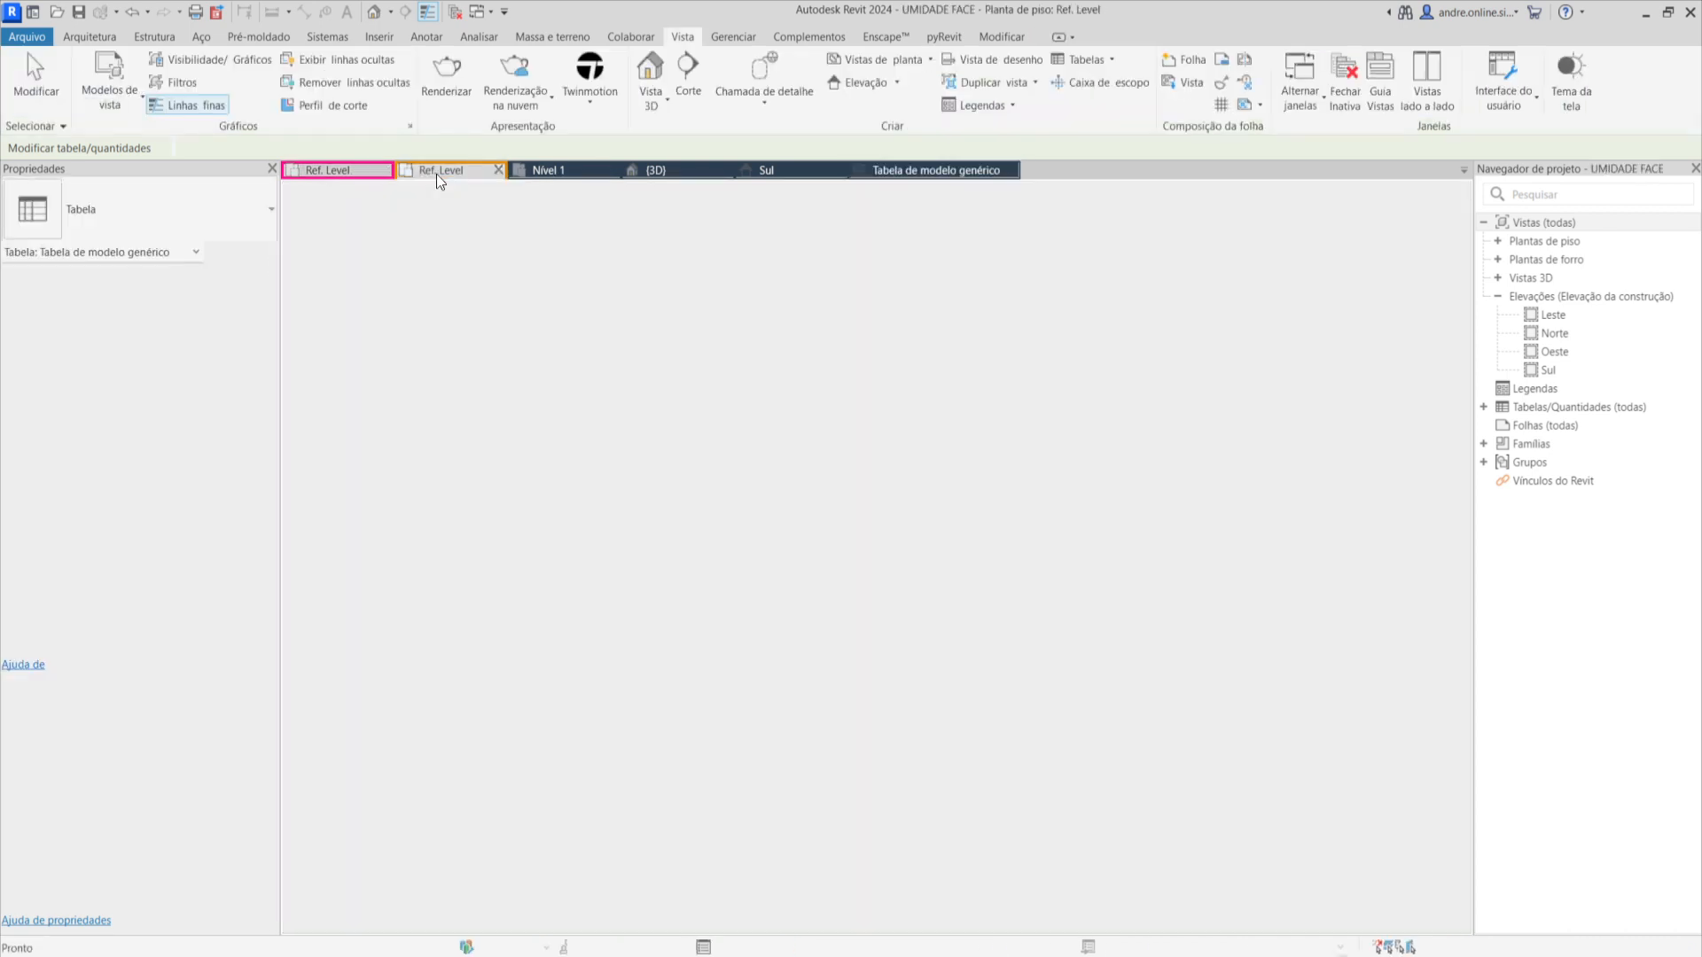
left_click(341, 172)
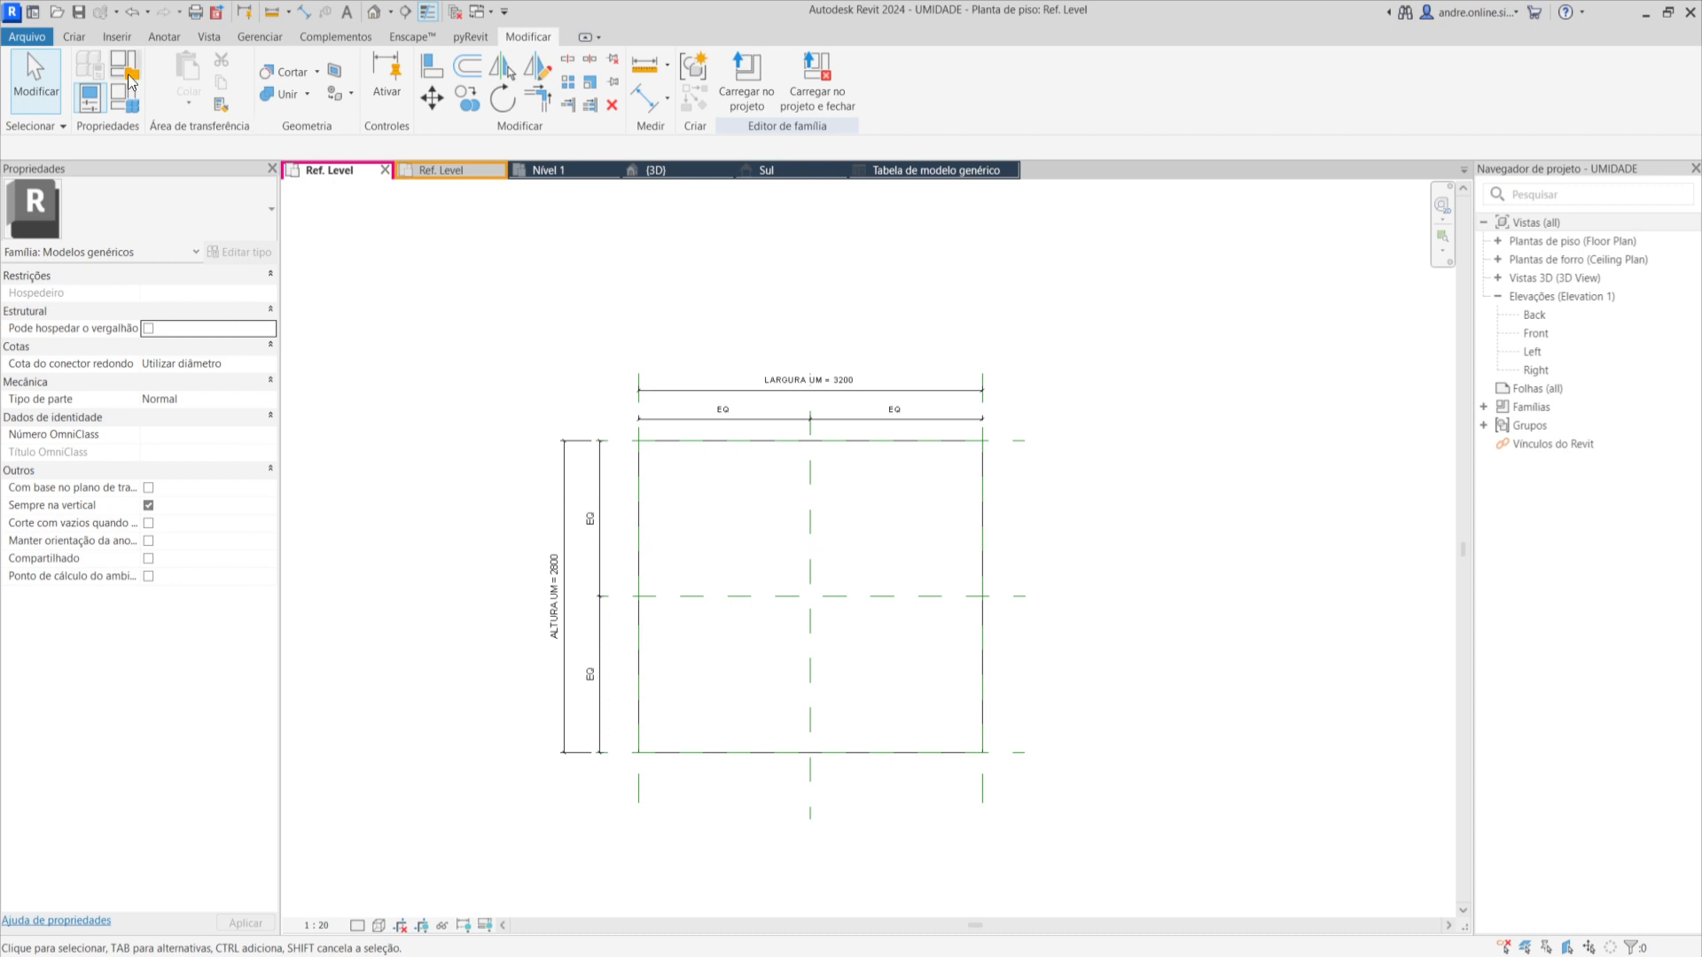
left_click(129, 100)
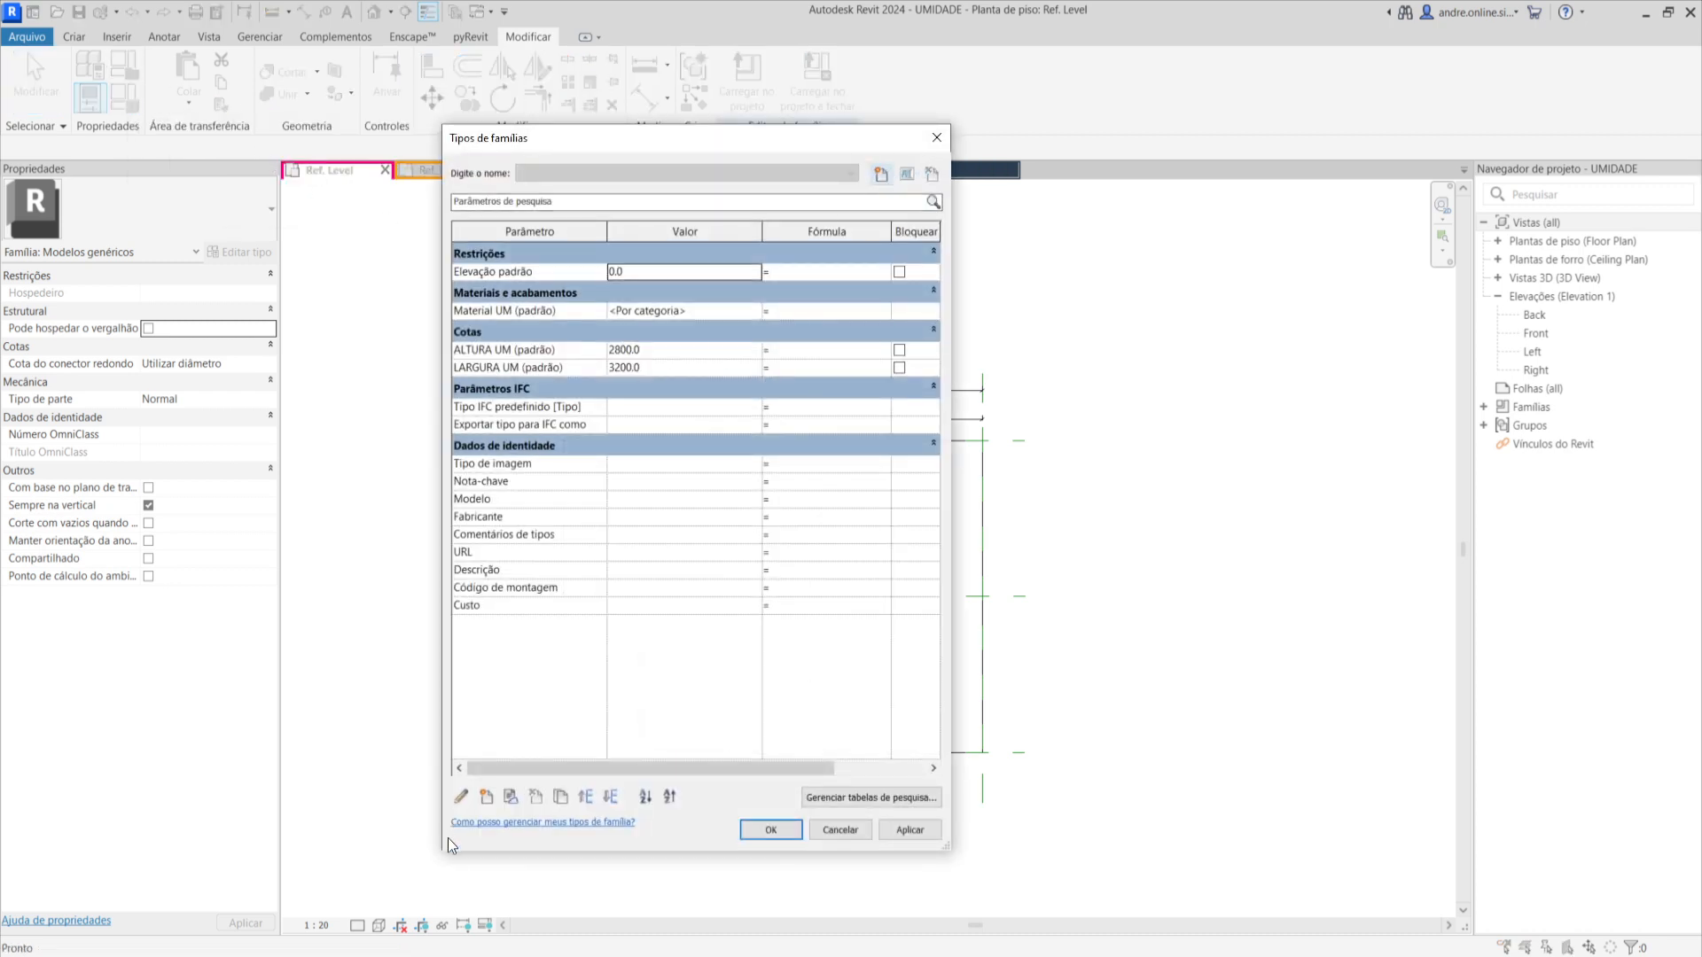
left_click(486, 797)
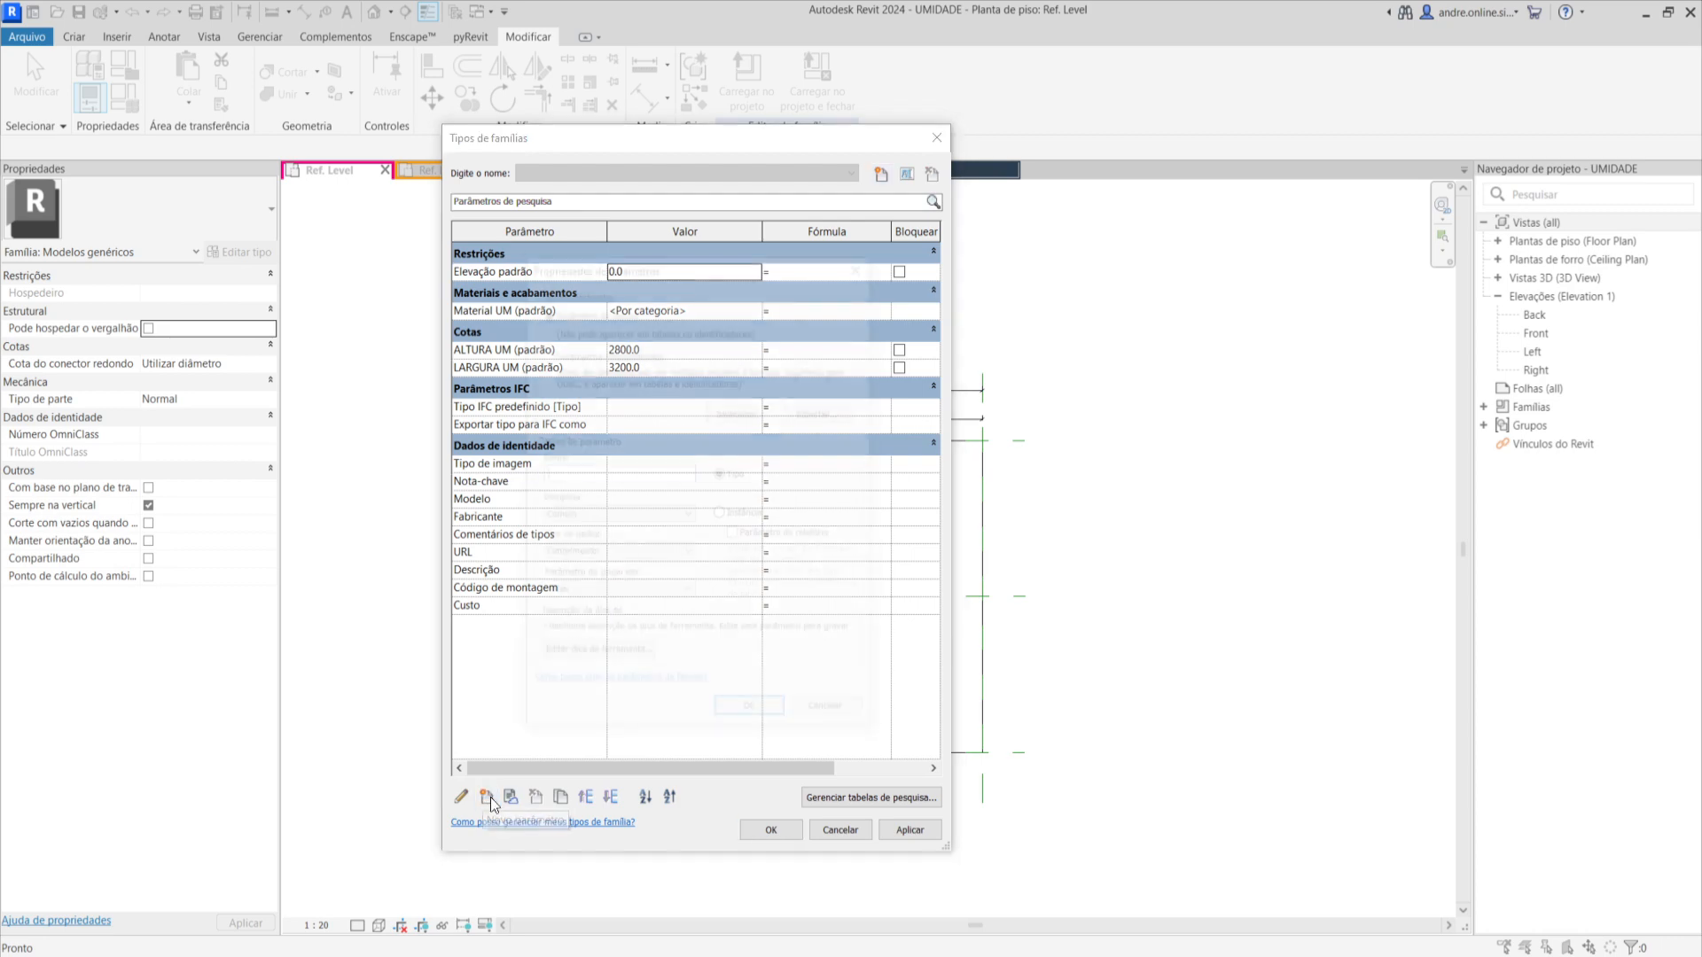
left_click(541, 350)
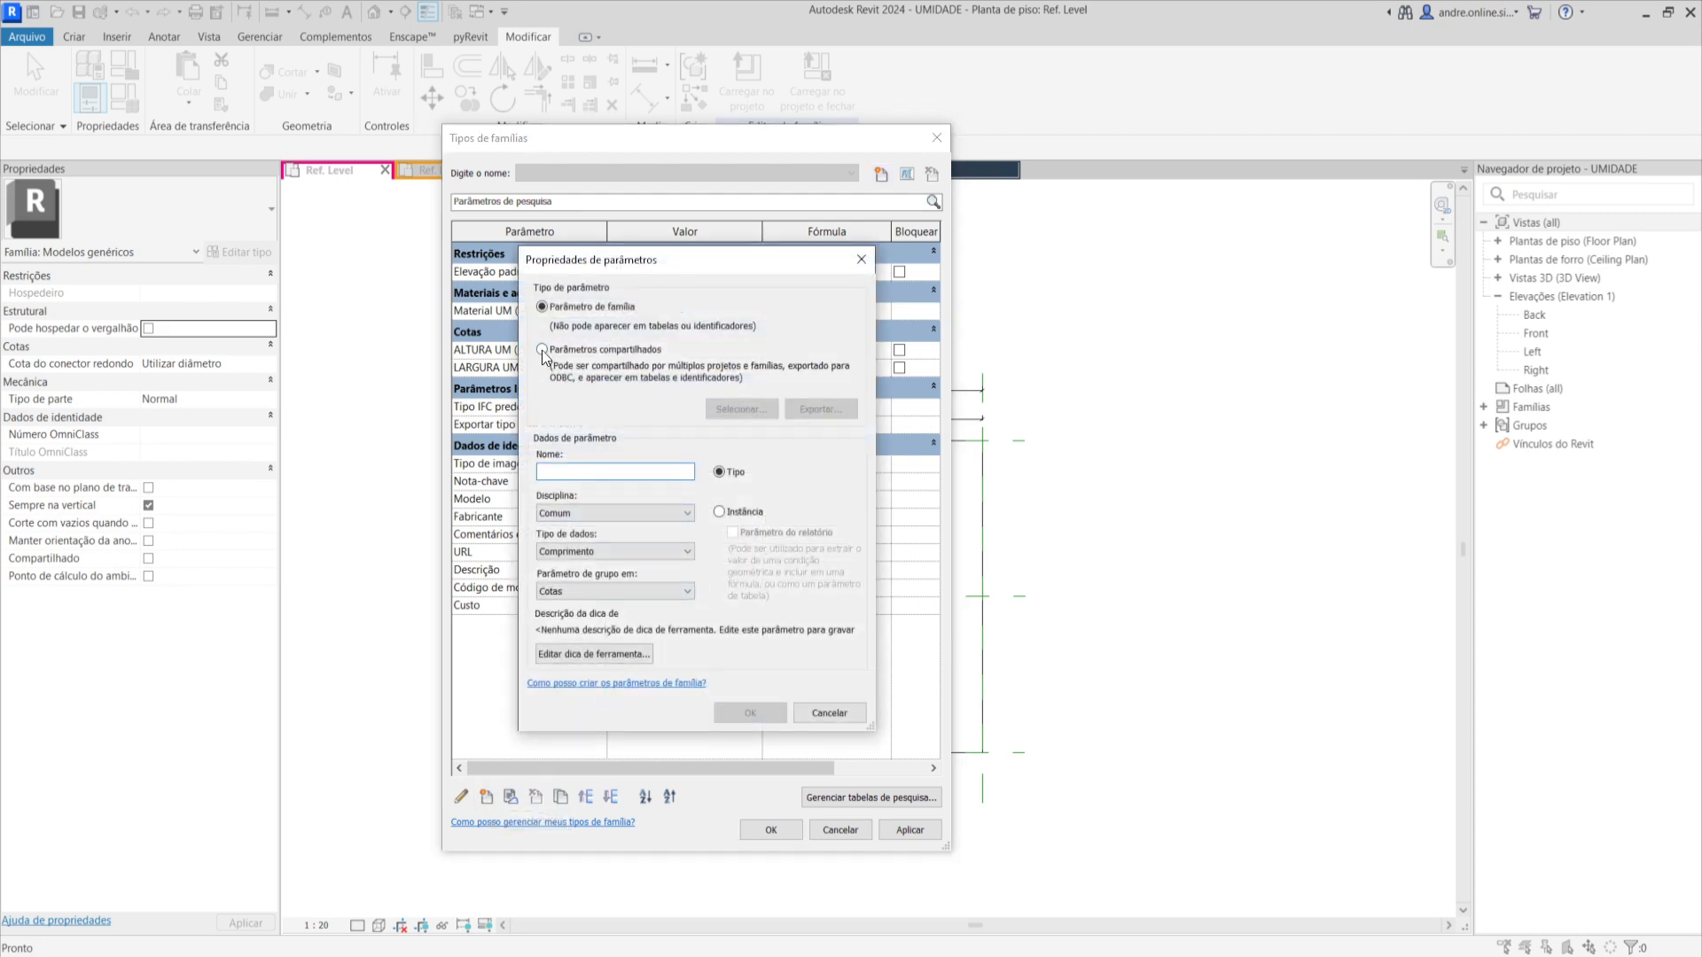
left_click(741, 410)
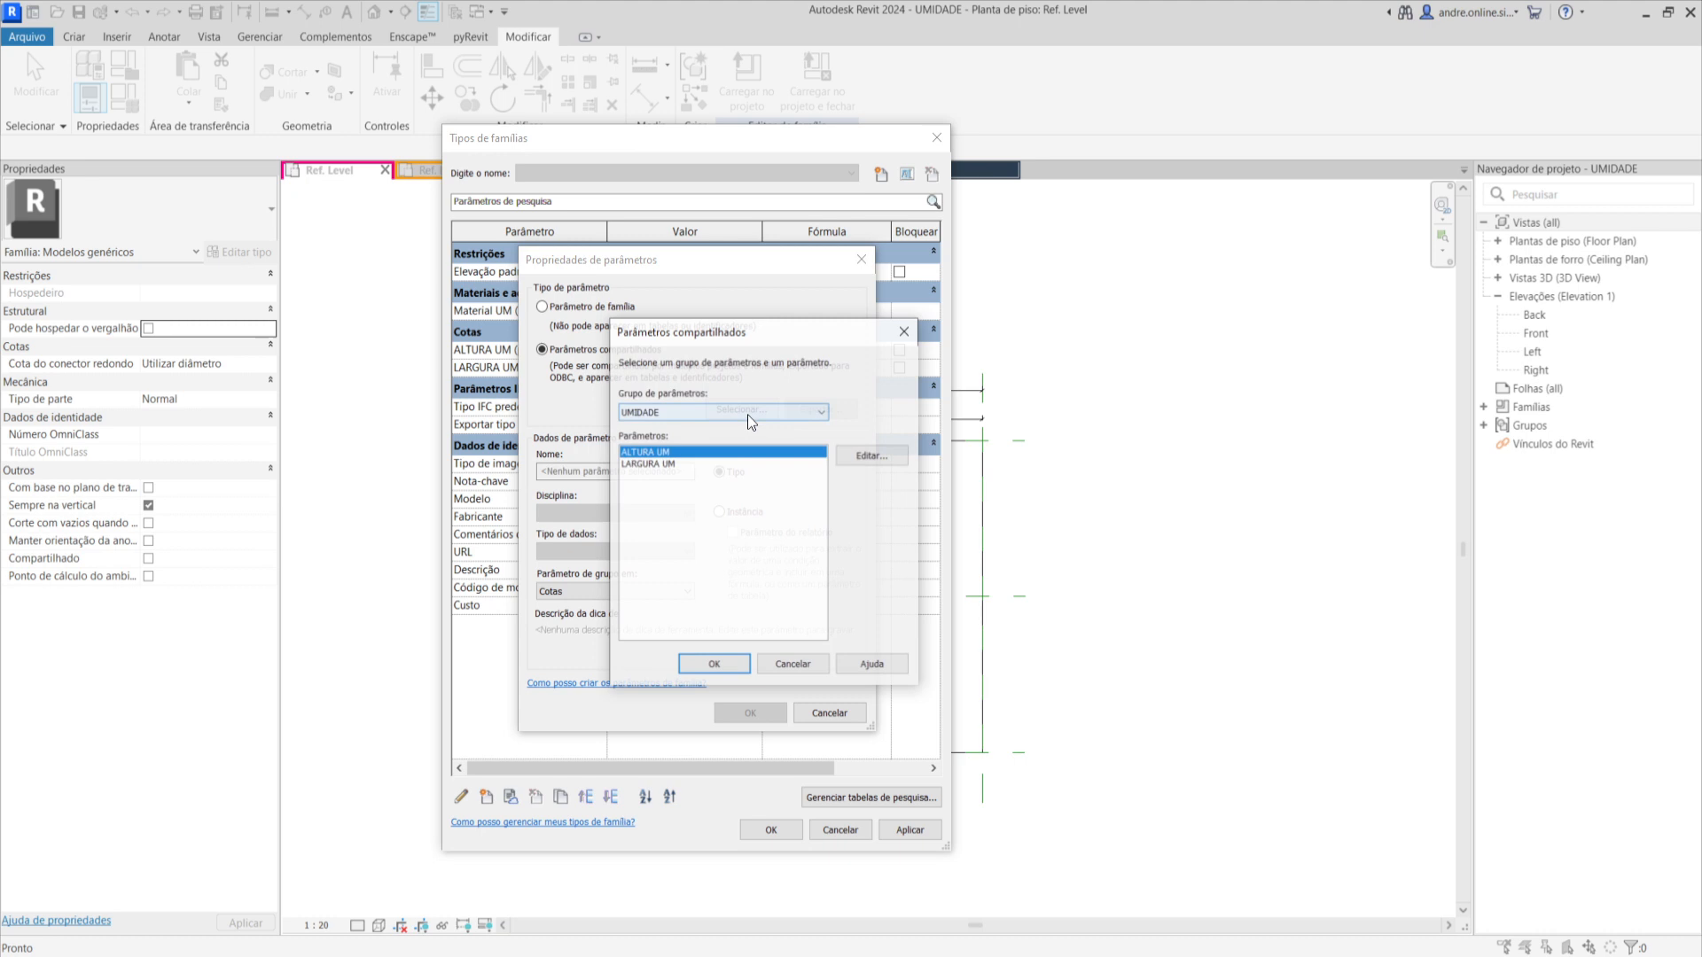
Create a shared parameter named TEXTO with data type Texto in the UMIDADE group.
left_click(864, 459)
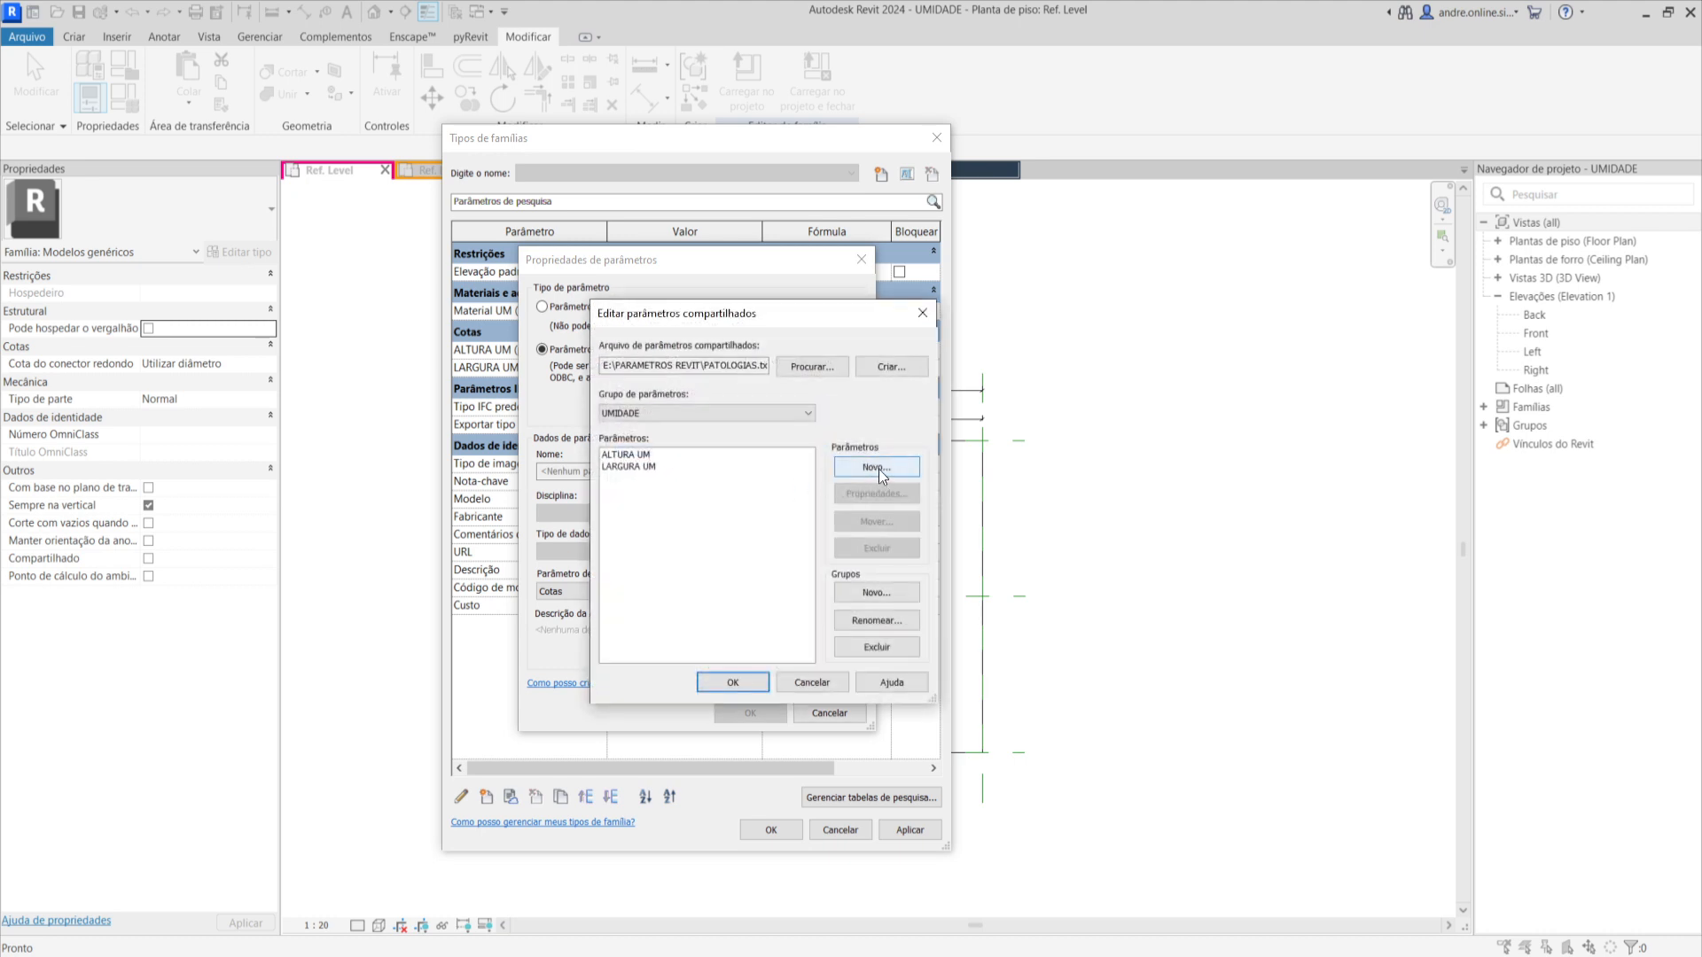
left_click(876, 467)
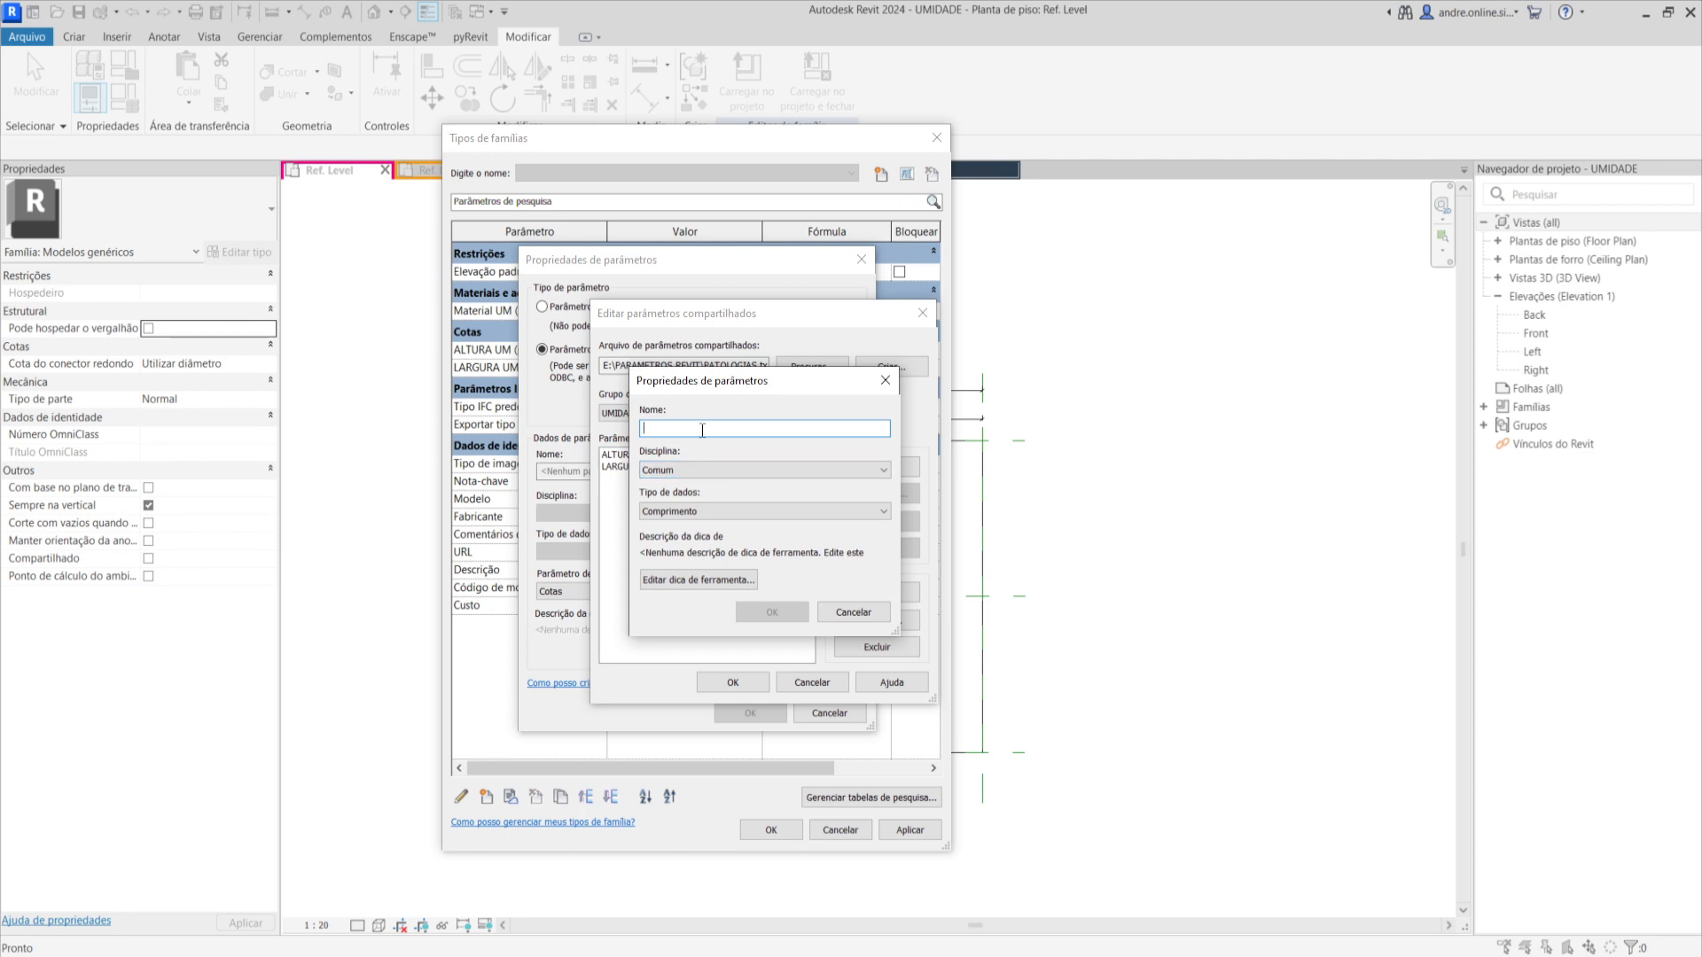
type("TES")
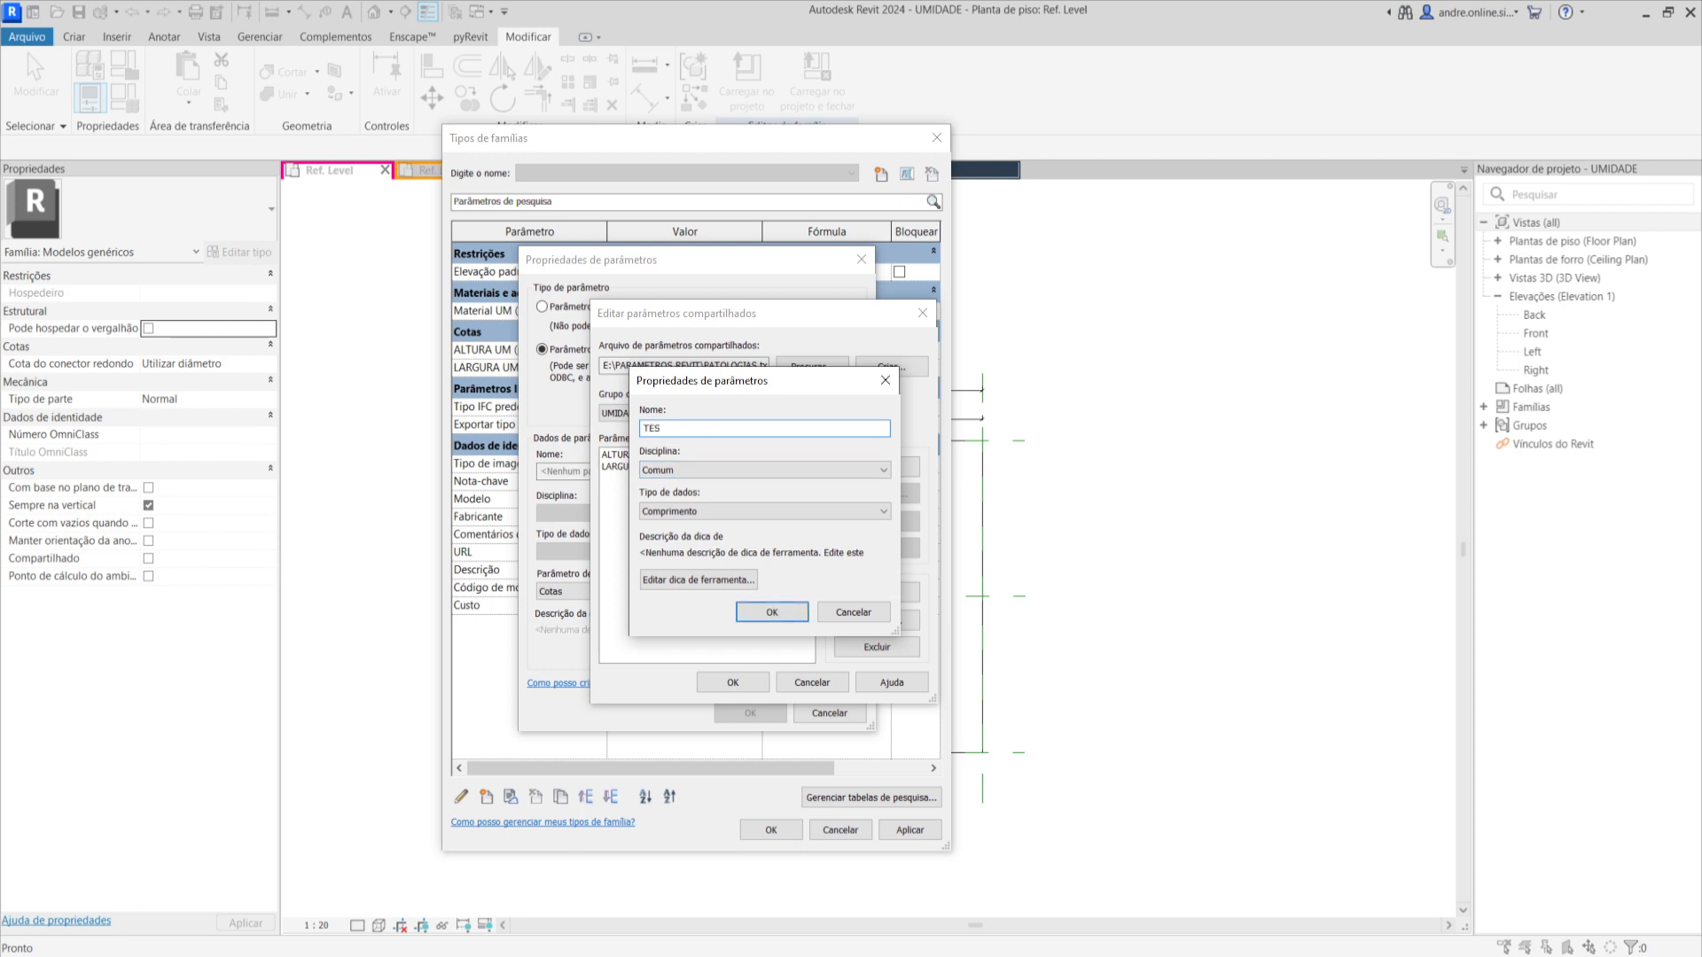
key("BackSpace")
left_click(707, 514)
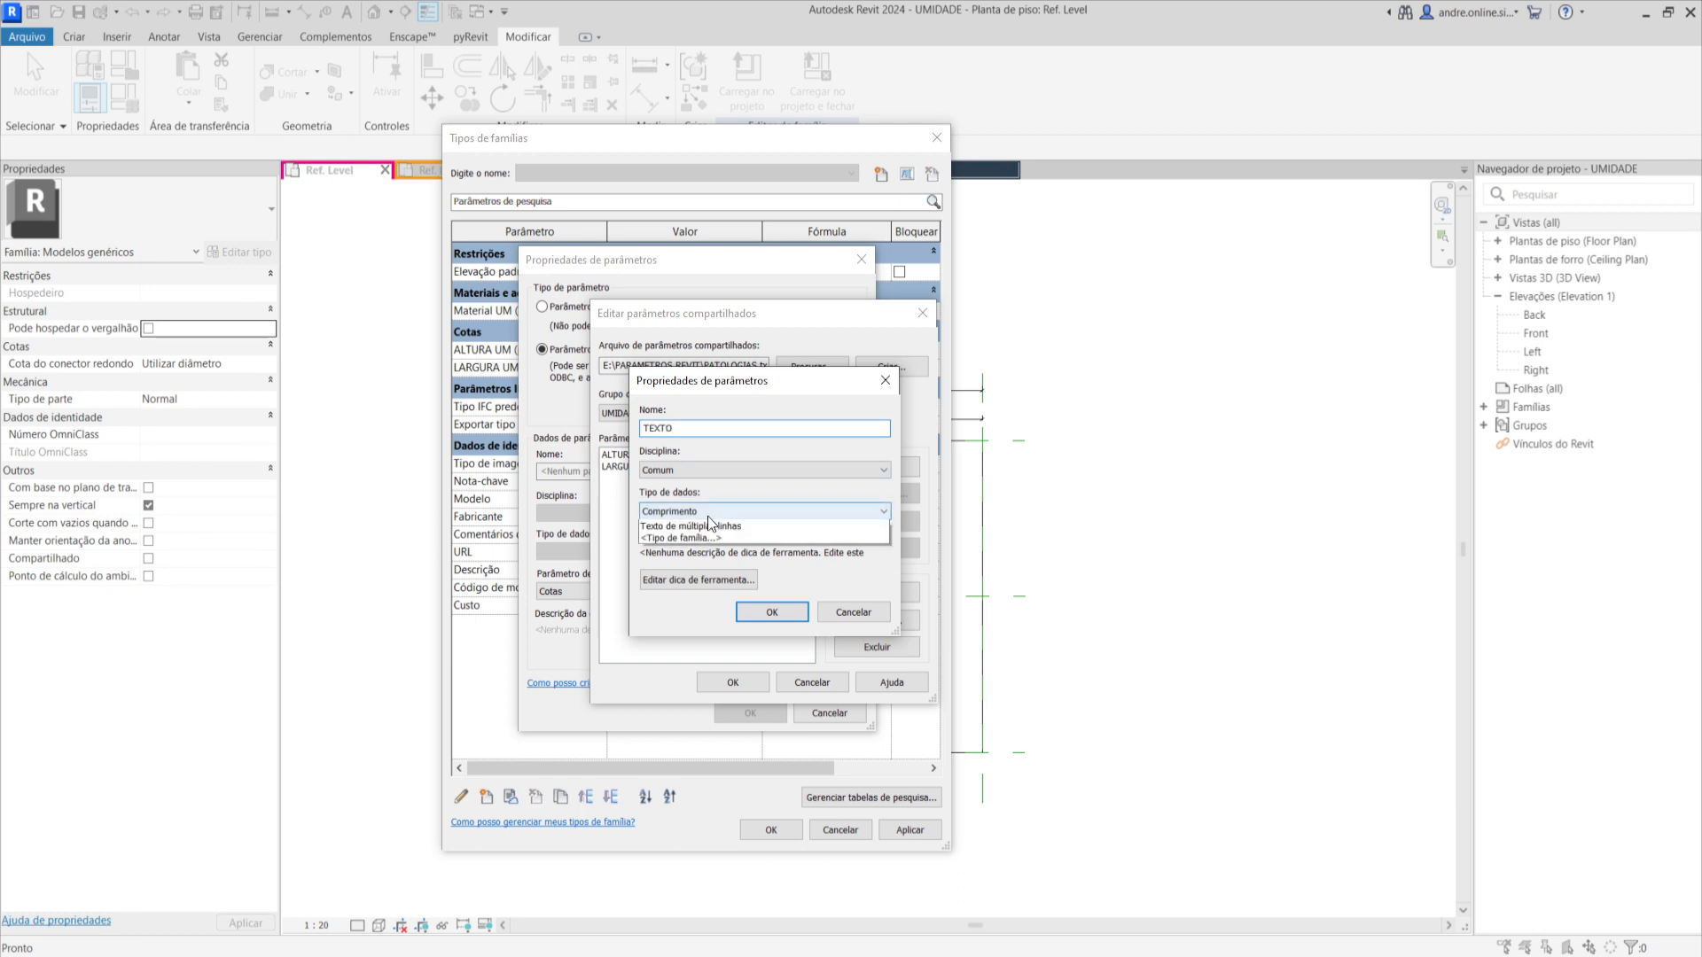
left_click(671, 529)
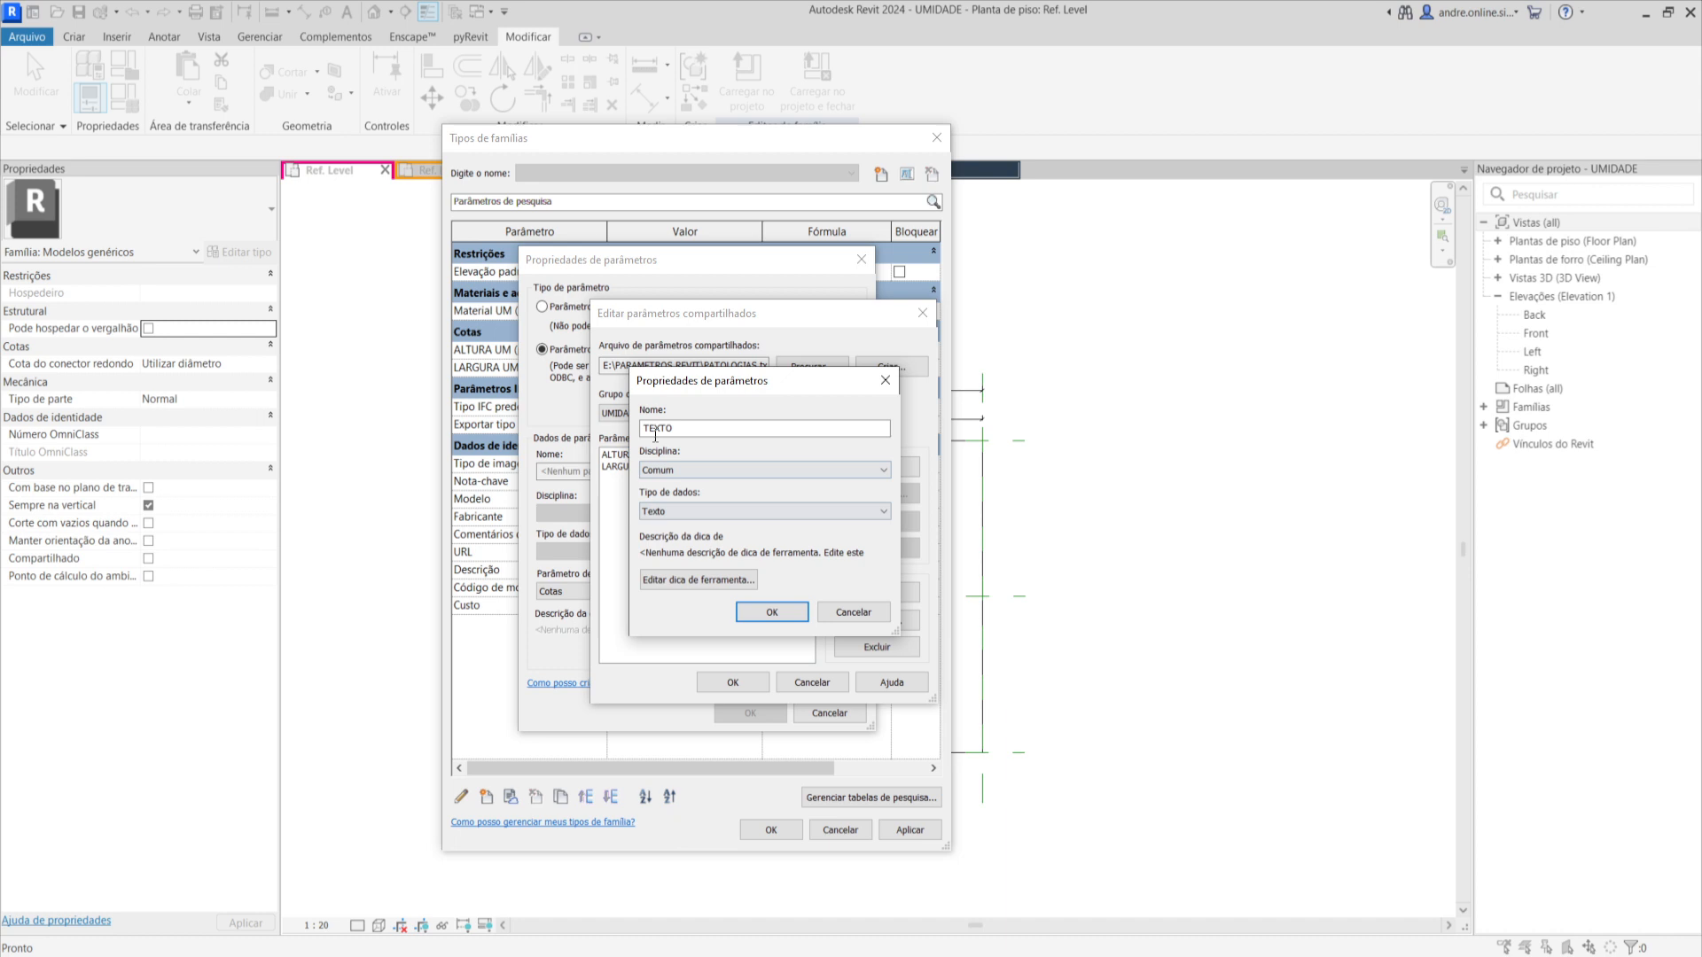
left_click(764, 613)
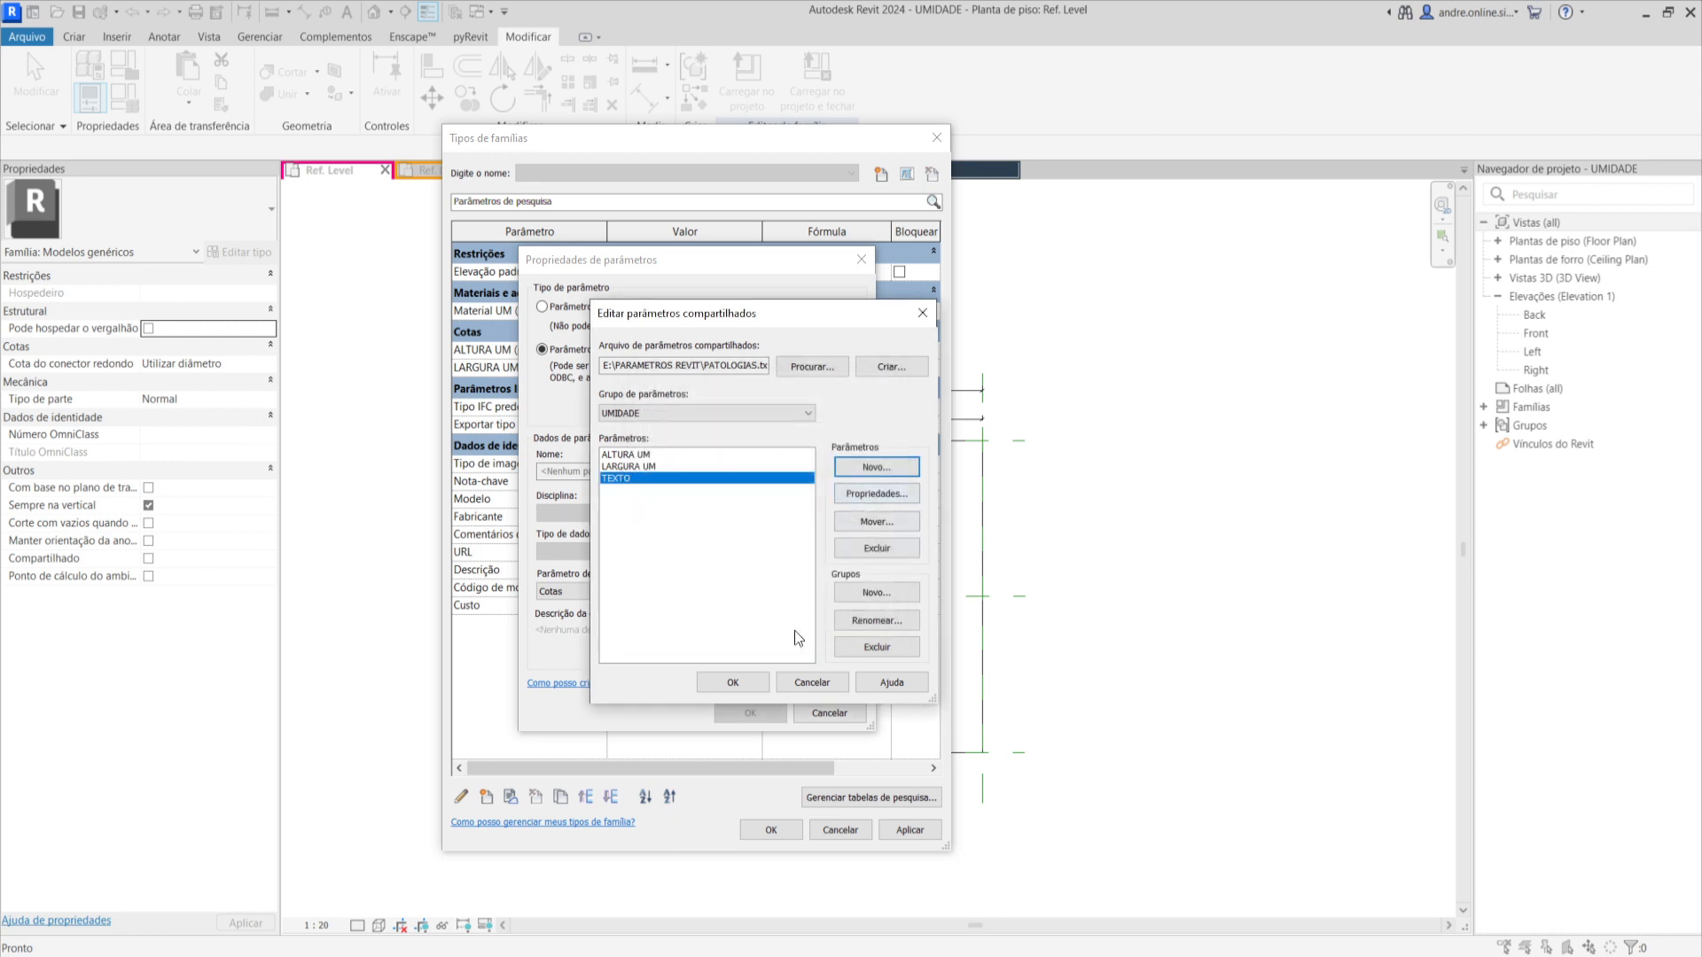
left_click(735, 682)
Add the shared TEXTO parameter to the UMIDADE family as an instance parameter.
left_click(638, 475)
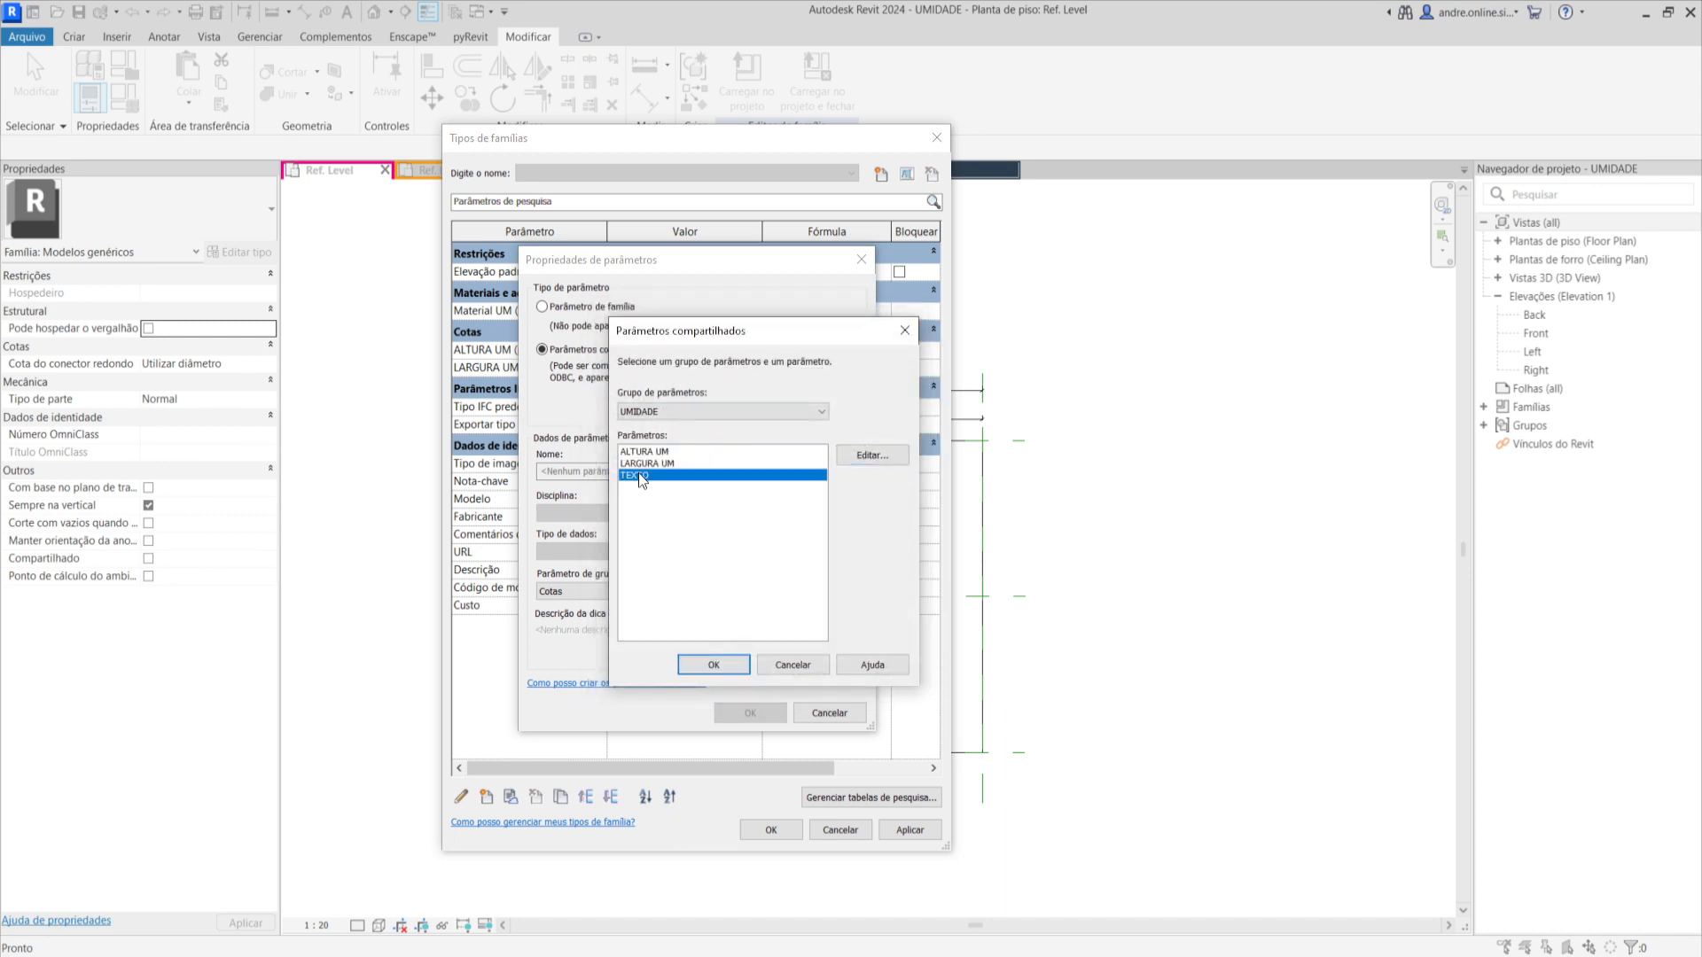
left_click(716, 665)
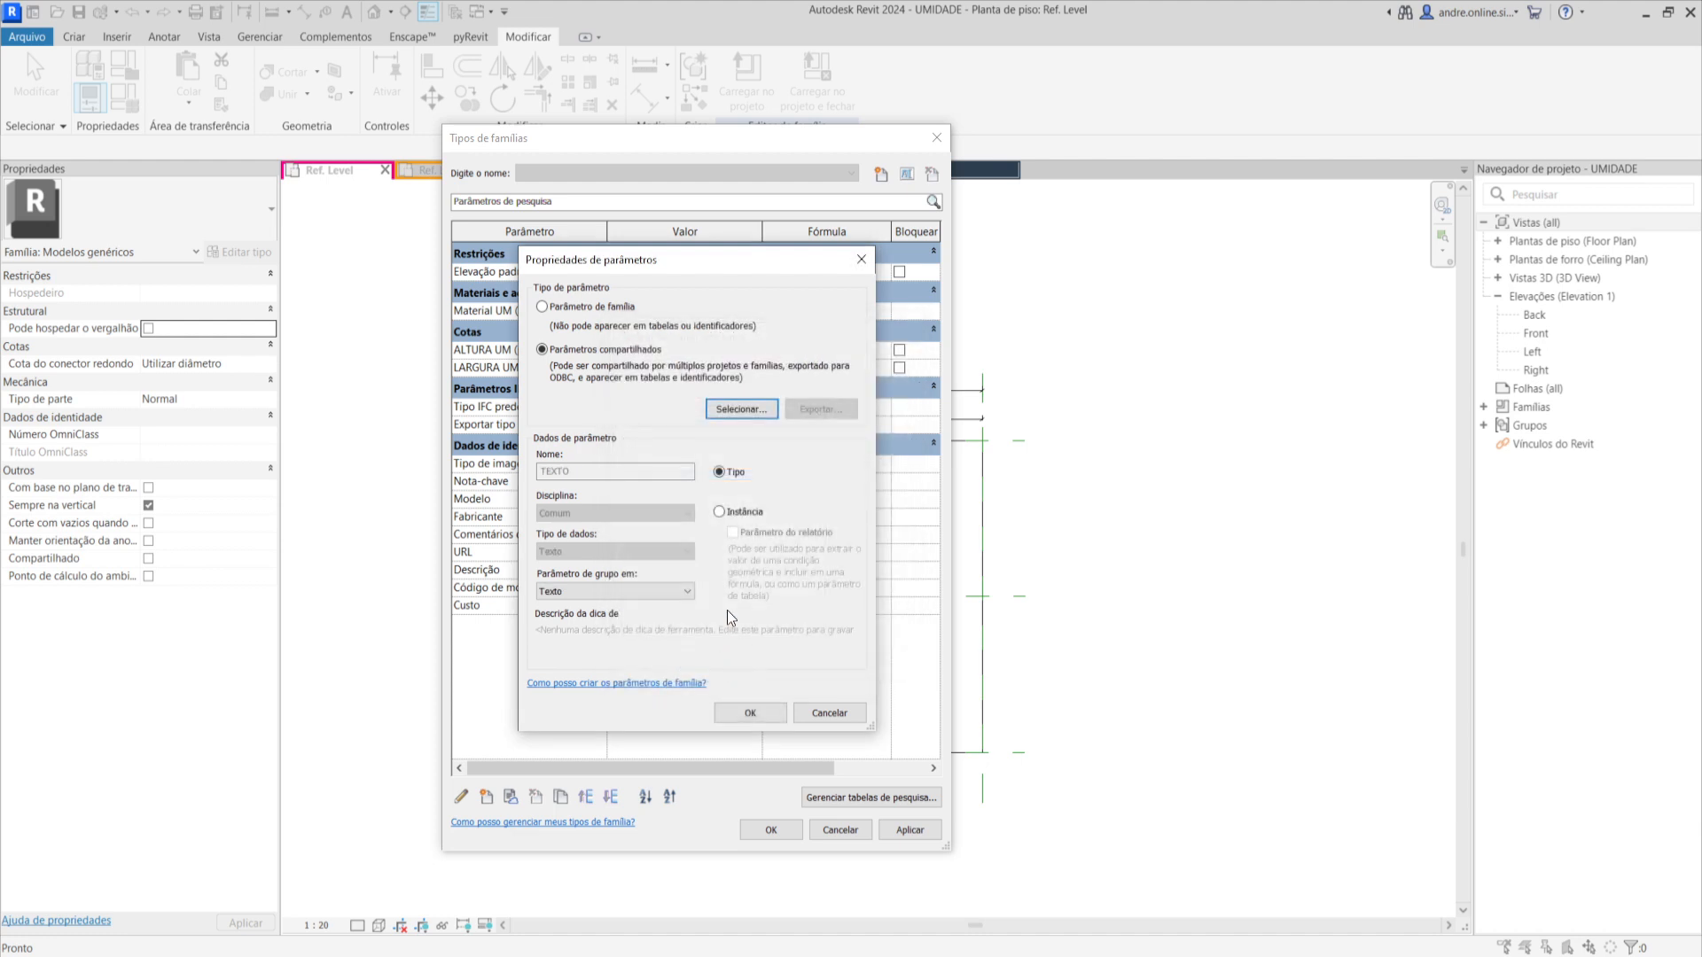
left_click(720, 512)
left_click(745, 711)
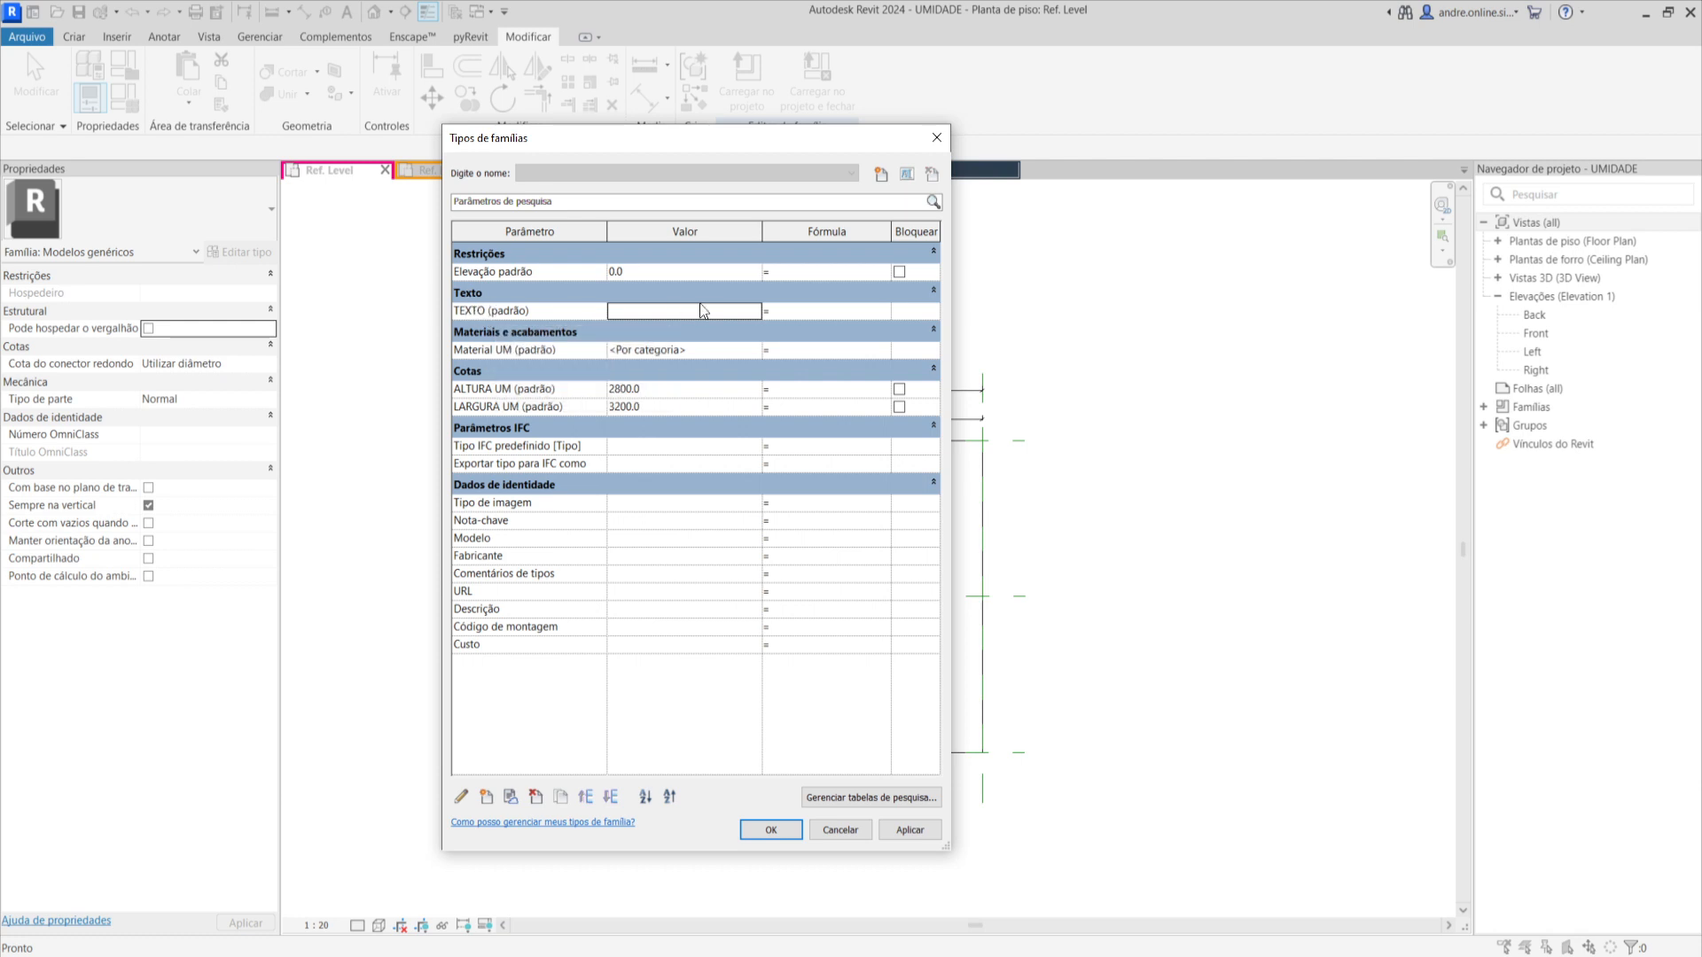
Look through the parameter group options for the TEXTO parameter without changing its group.
left_click(486, 310)
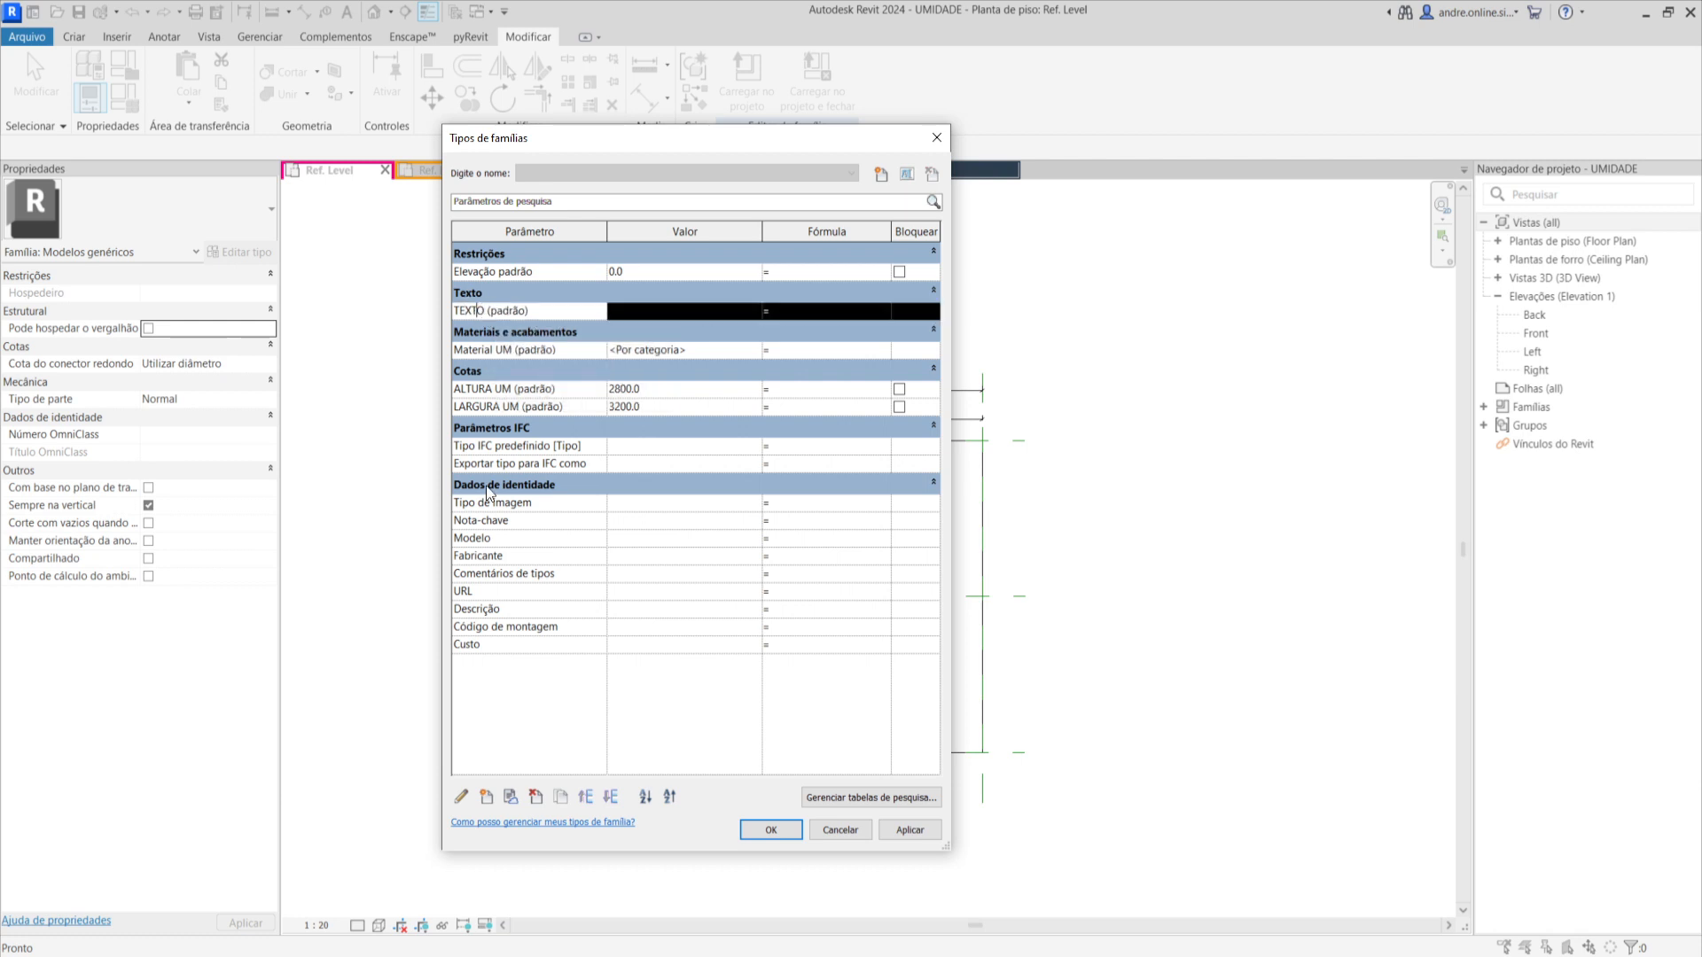
left_click(460, 794)
left_click(571, 592)
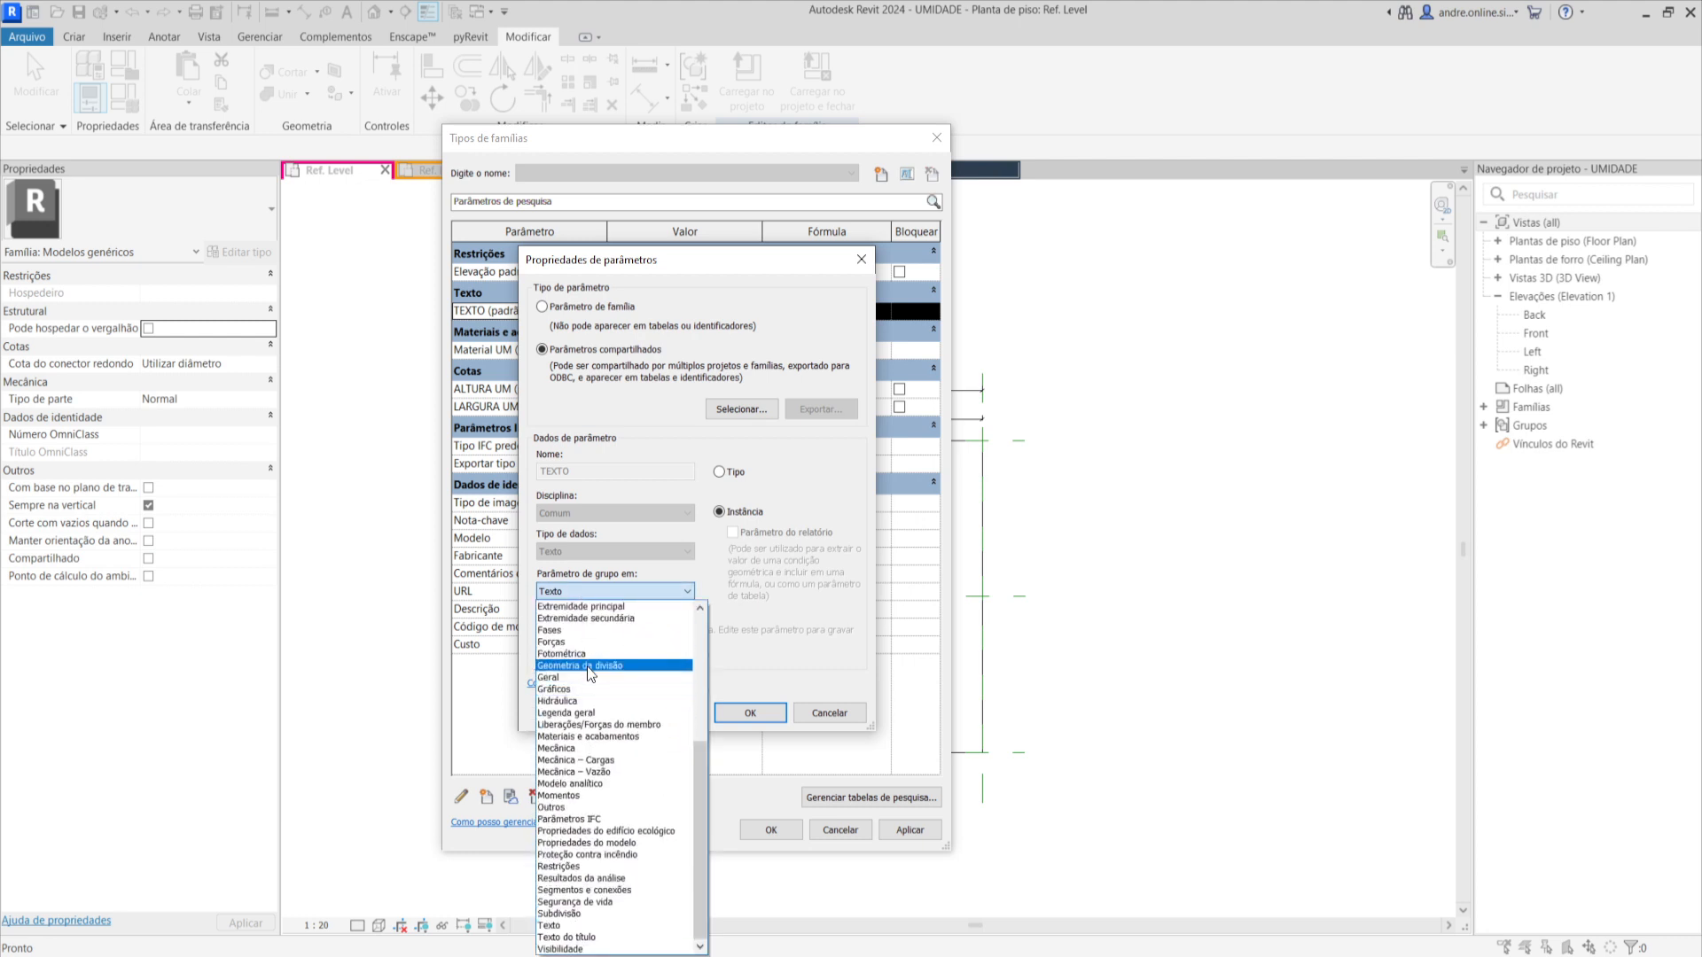
scroll(605, 698, "up", 6)
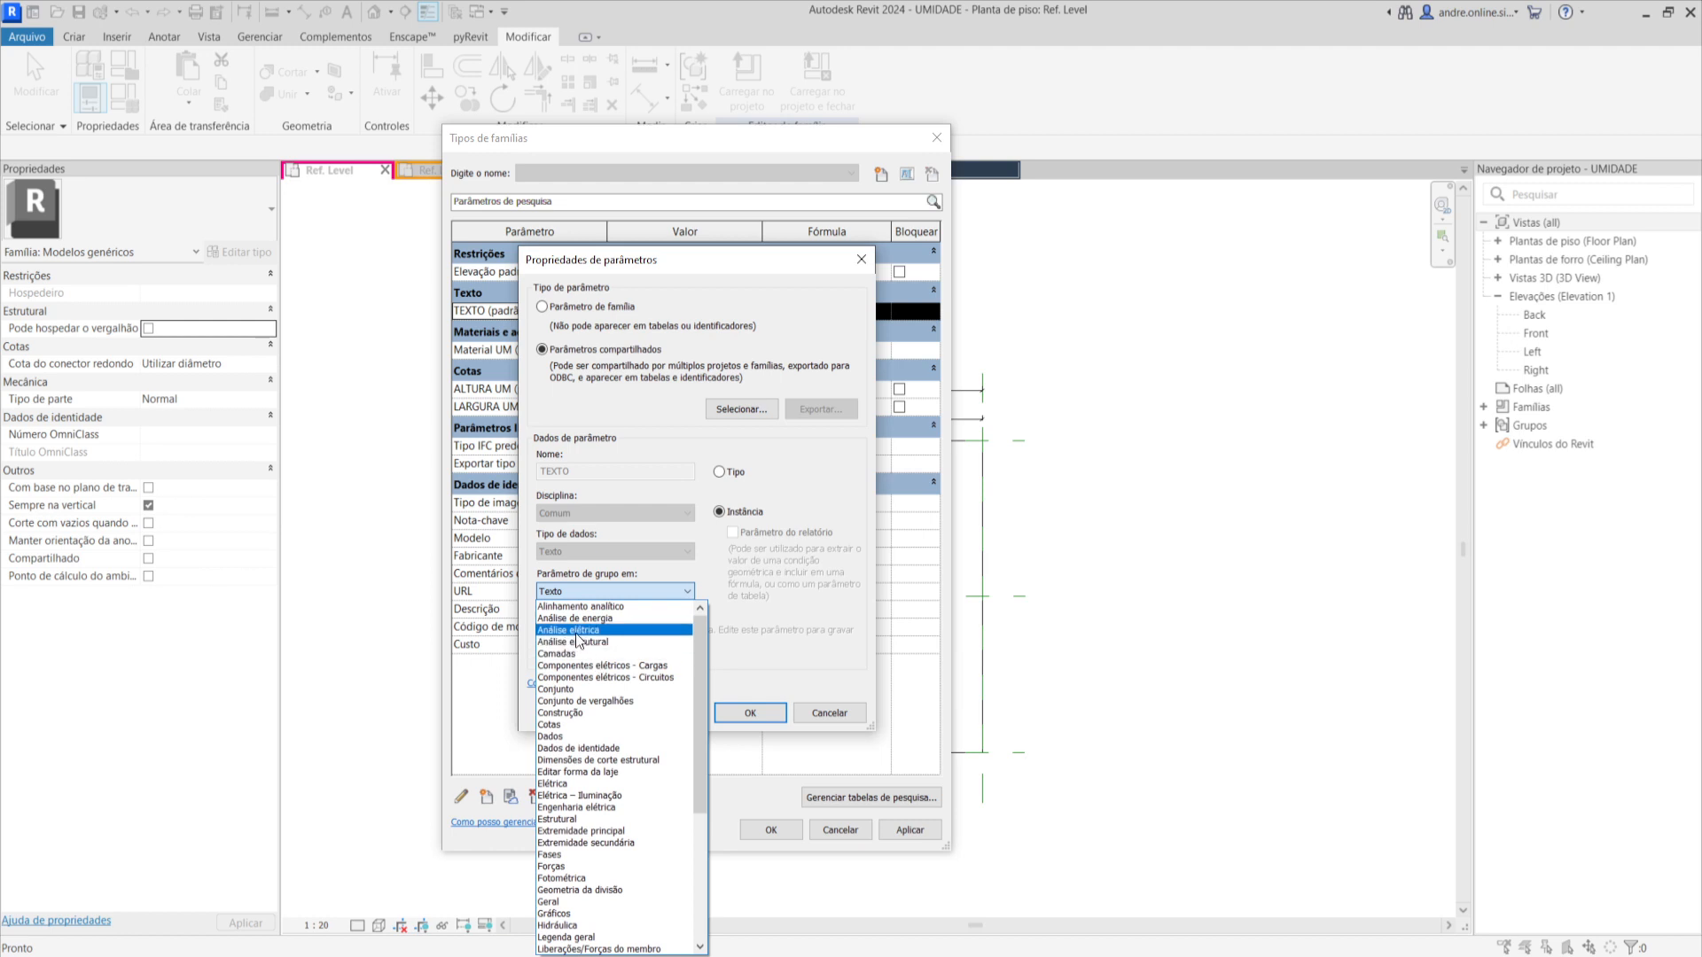
key("Escape")
key("Escape")
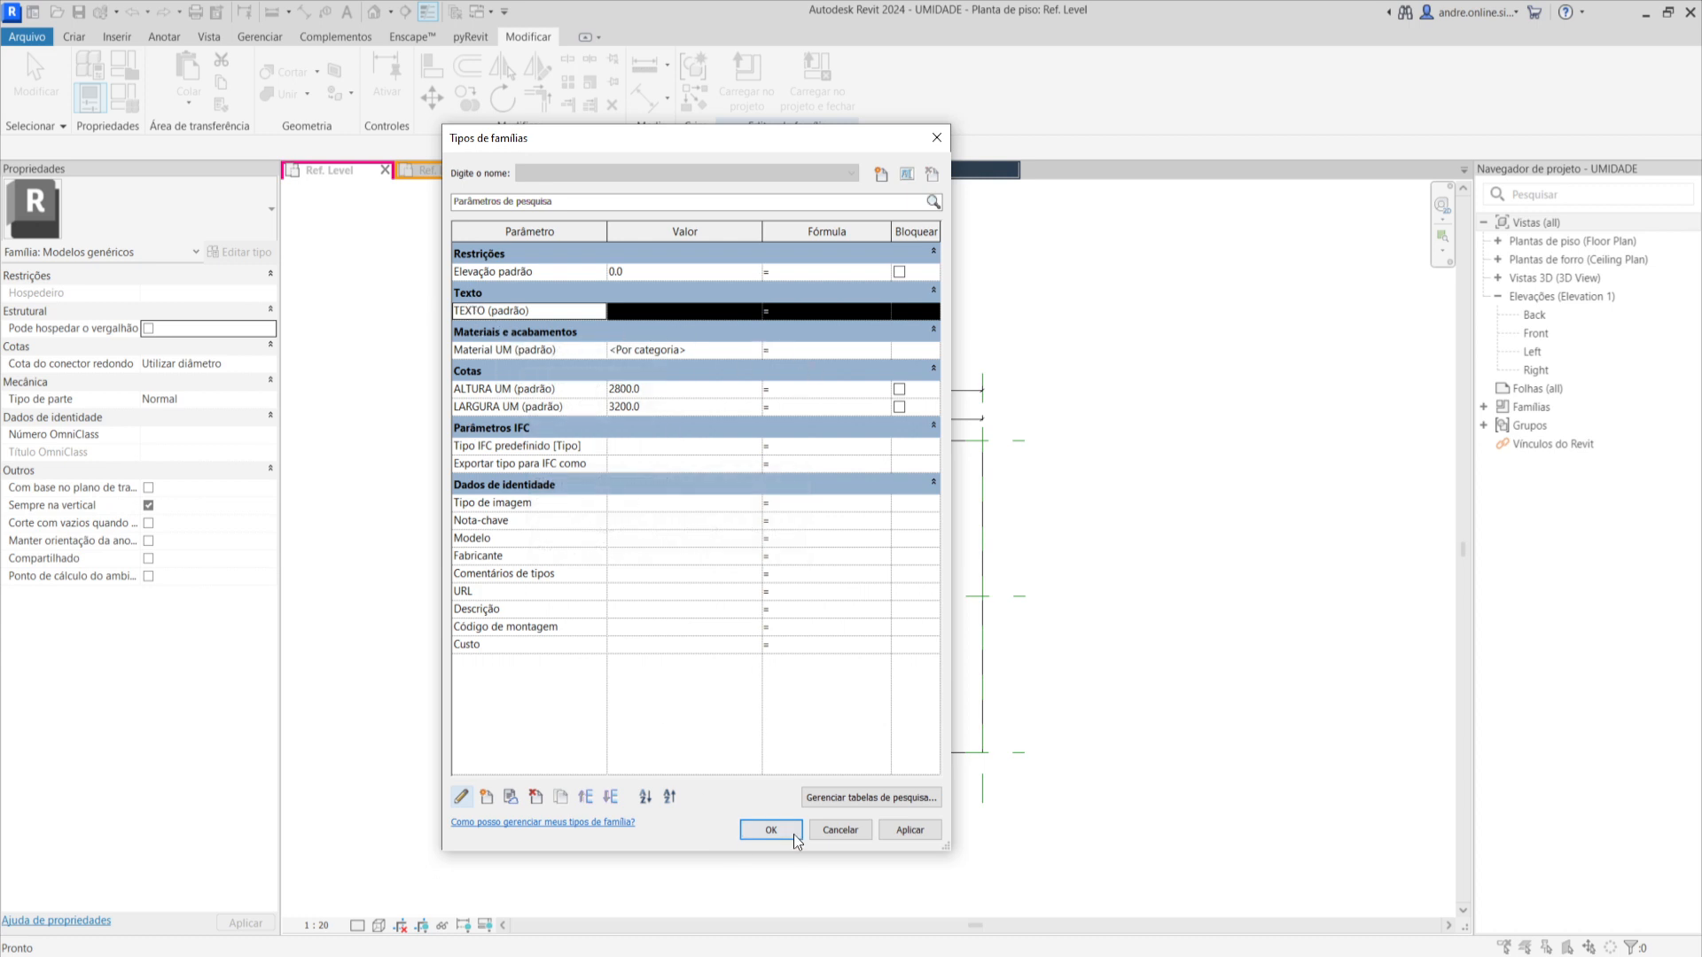
Accept the family types and load the UMIDADE family only into UMIDADE FACE.rfa, replacing the existing version.
left_click(764, 831)
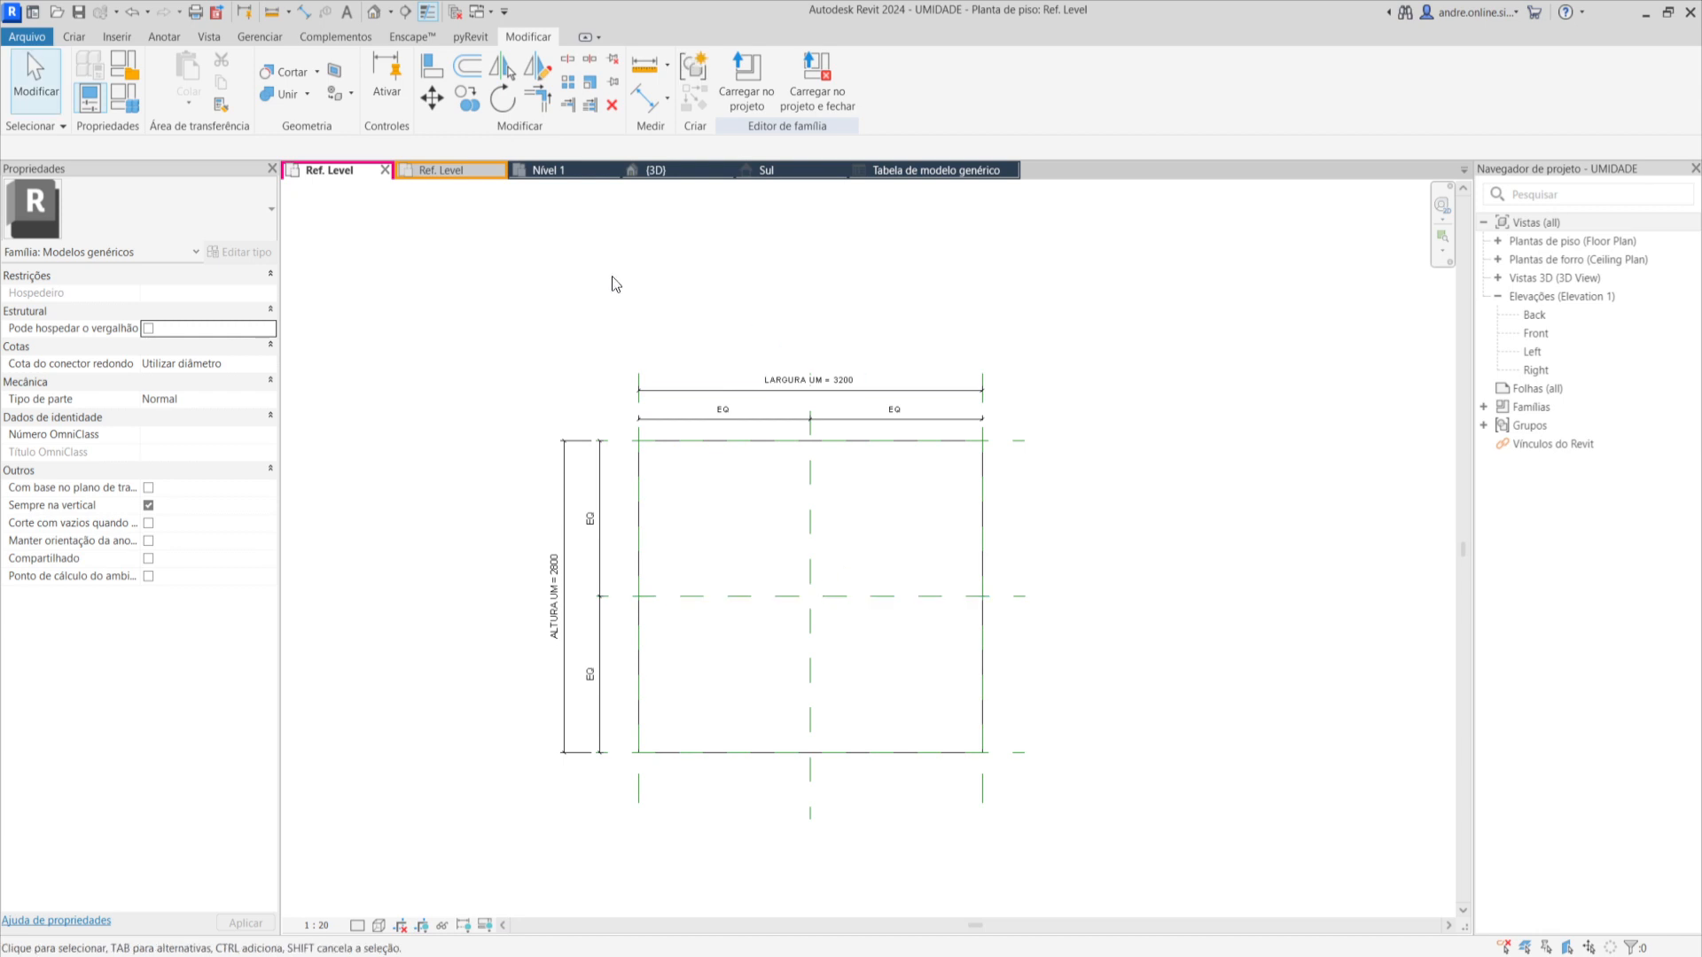
left_click(447, 172)
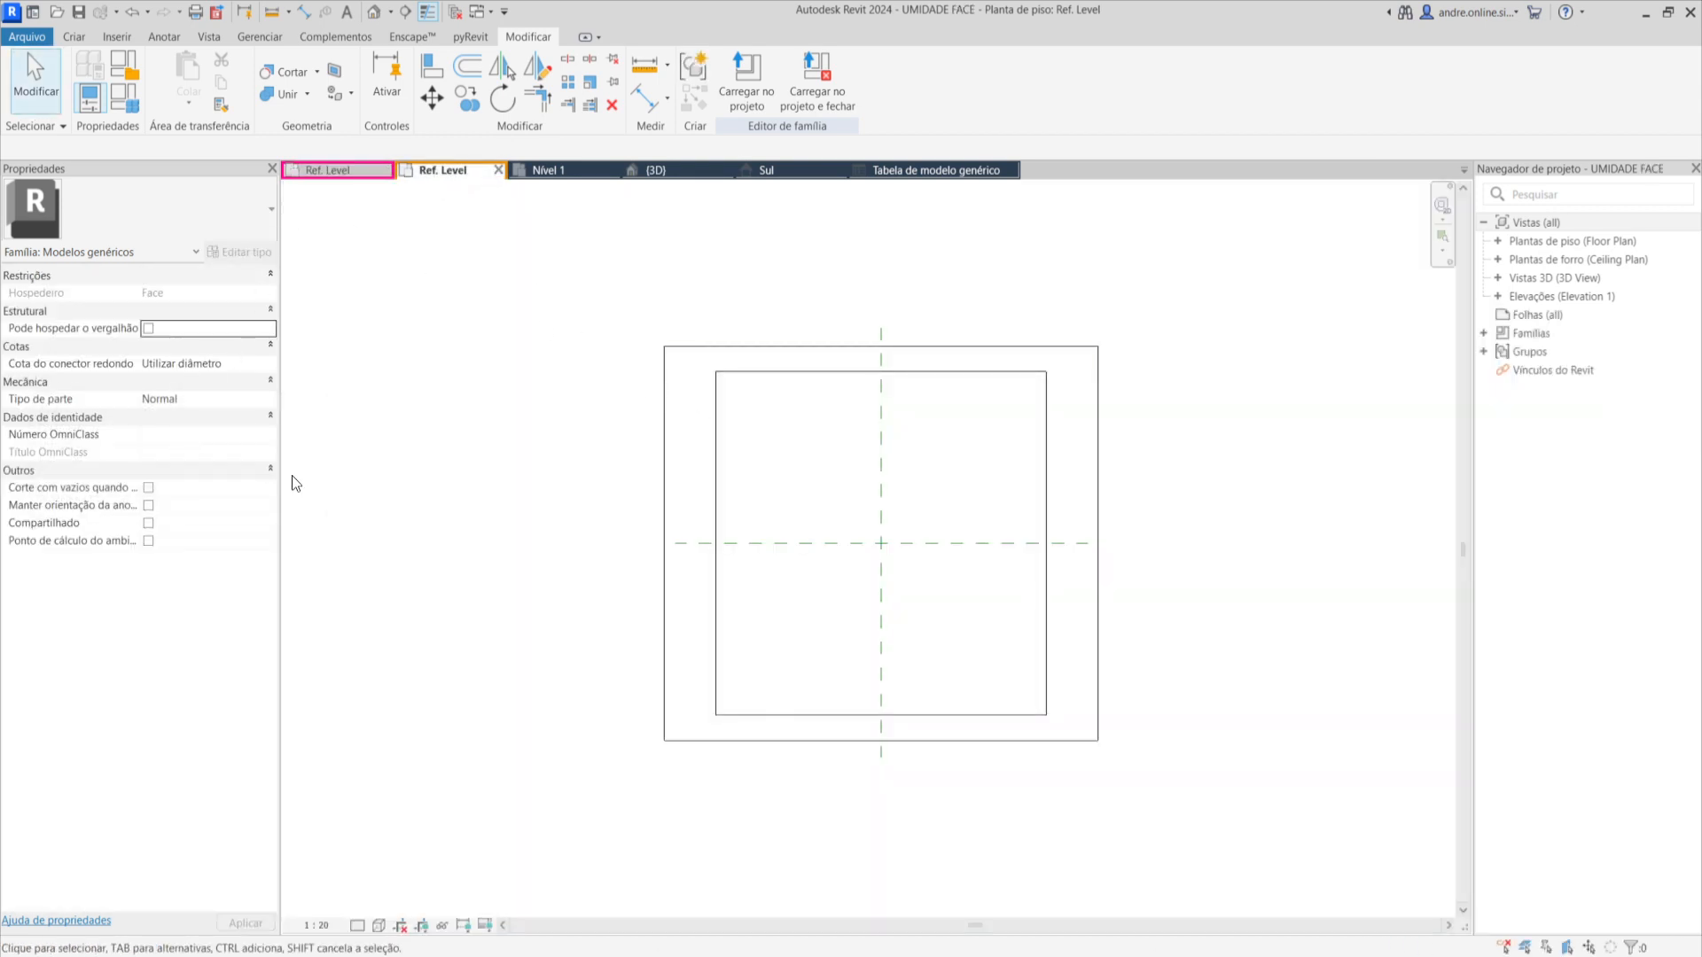
left_click(344, 168)
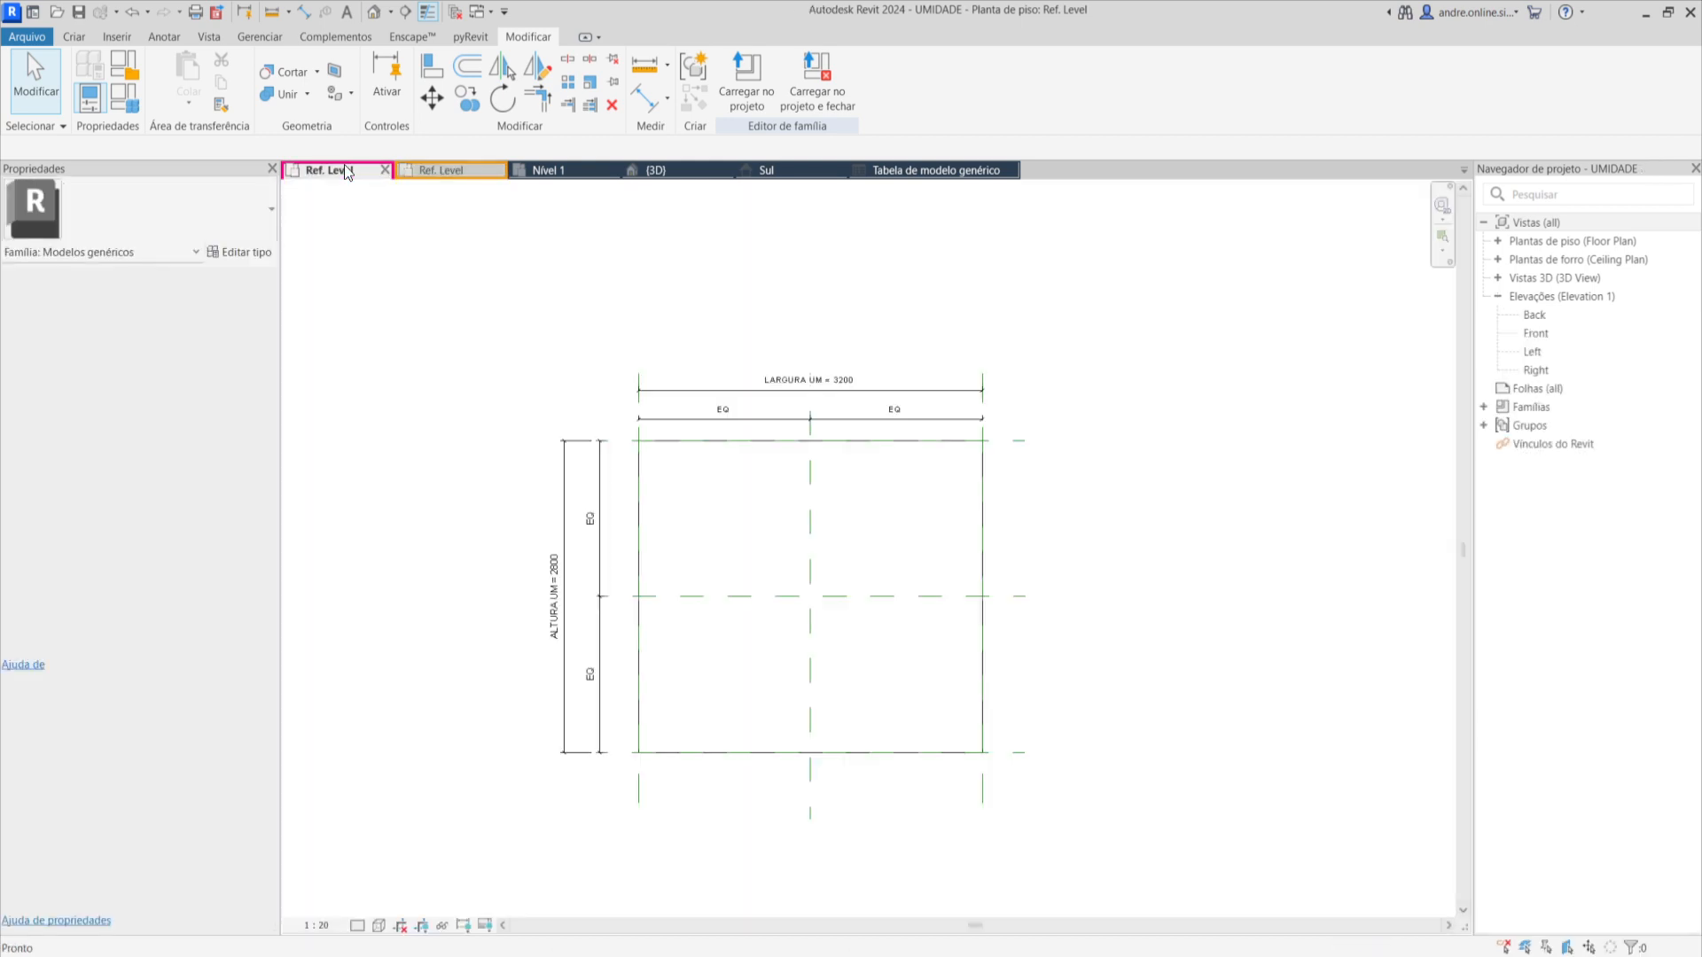
left_click(758, 104)
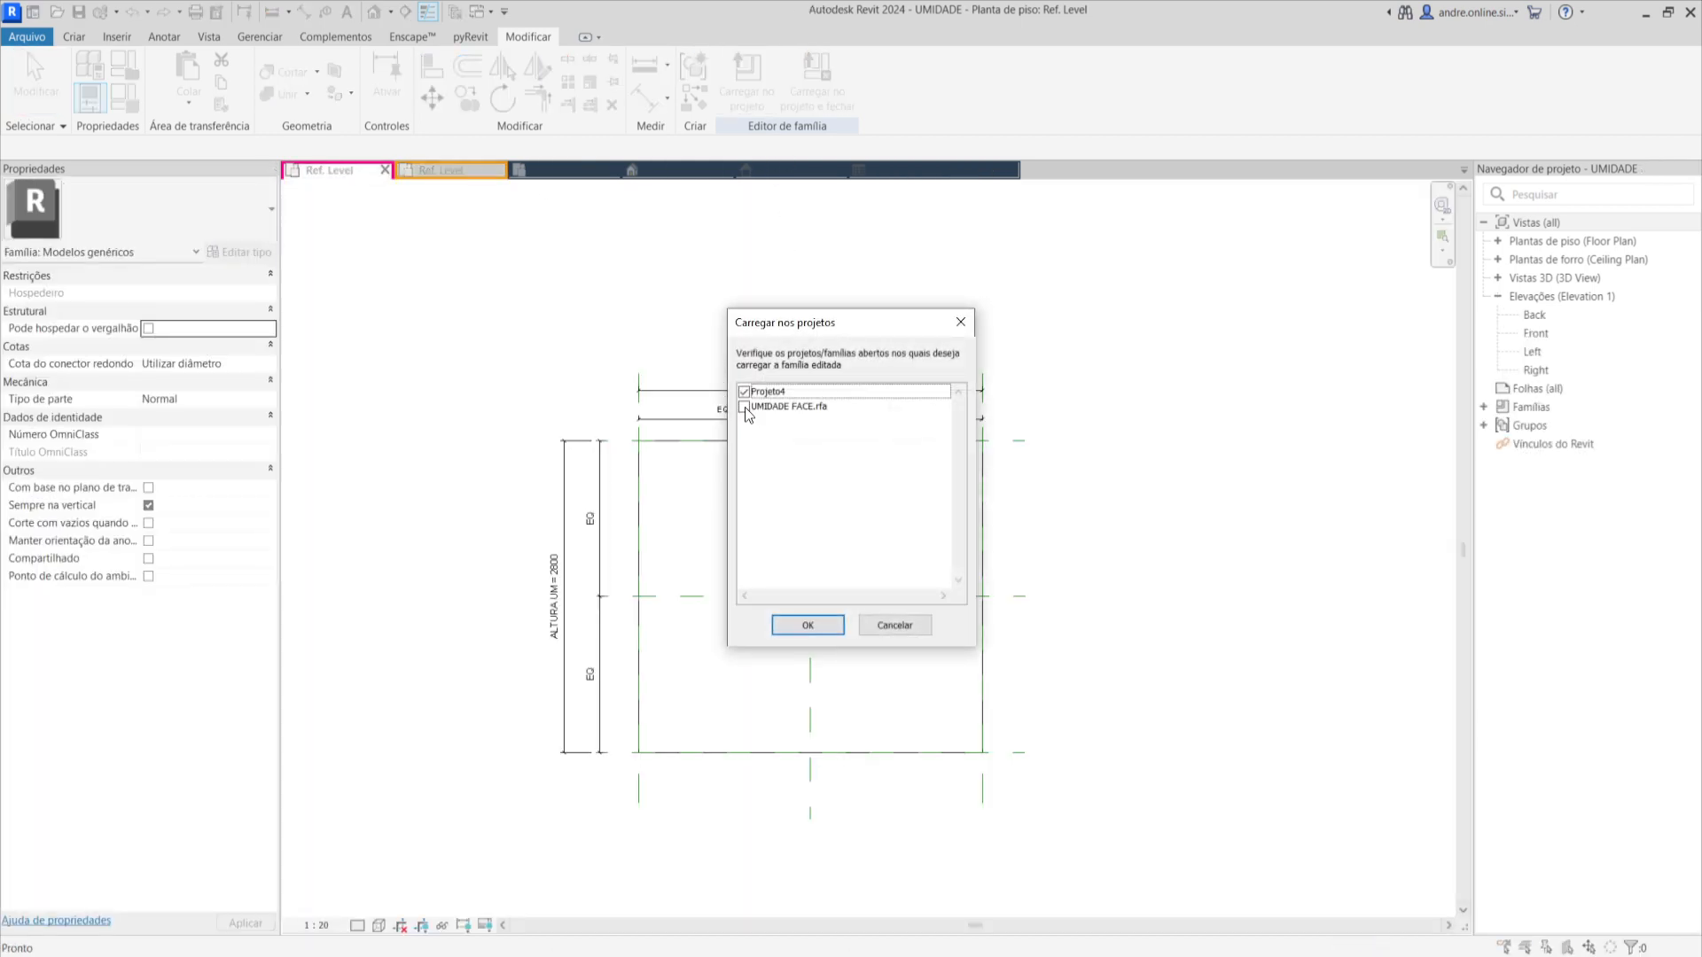
left_click(744, 408)
left_click(744, 392)
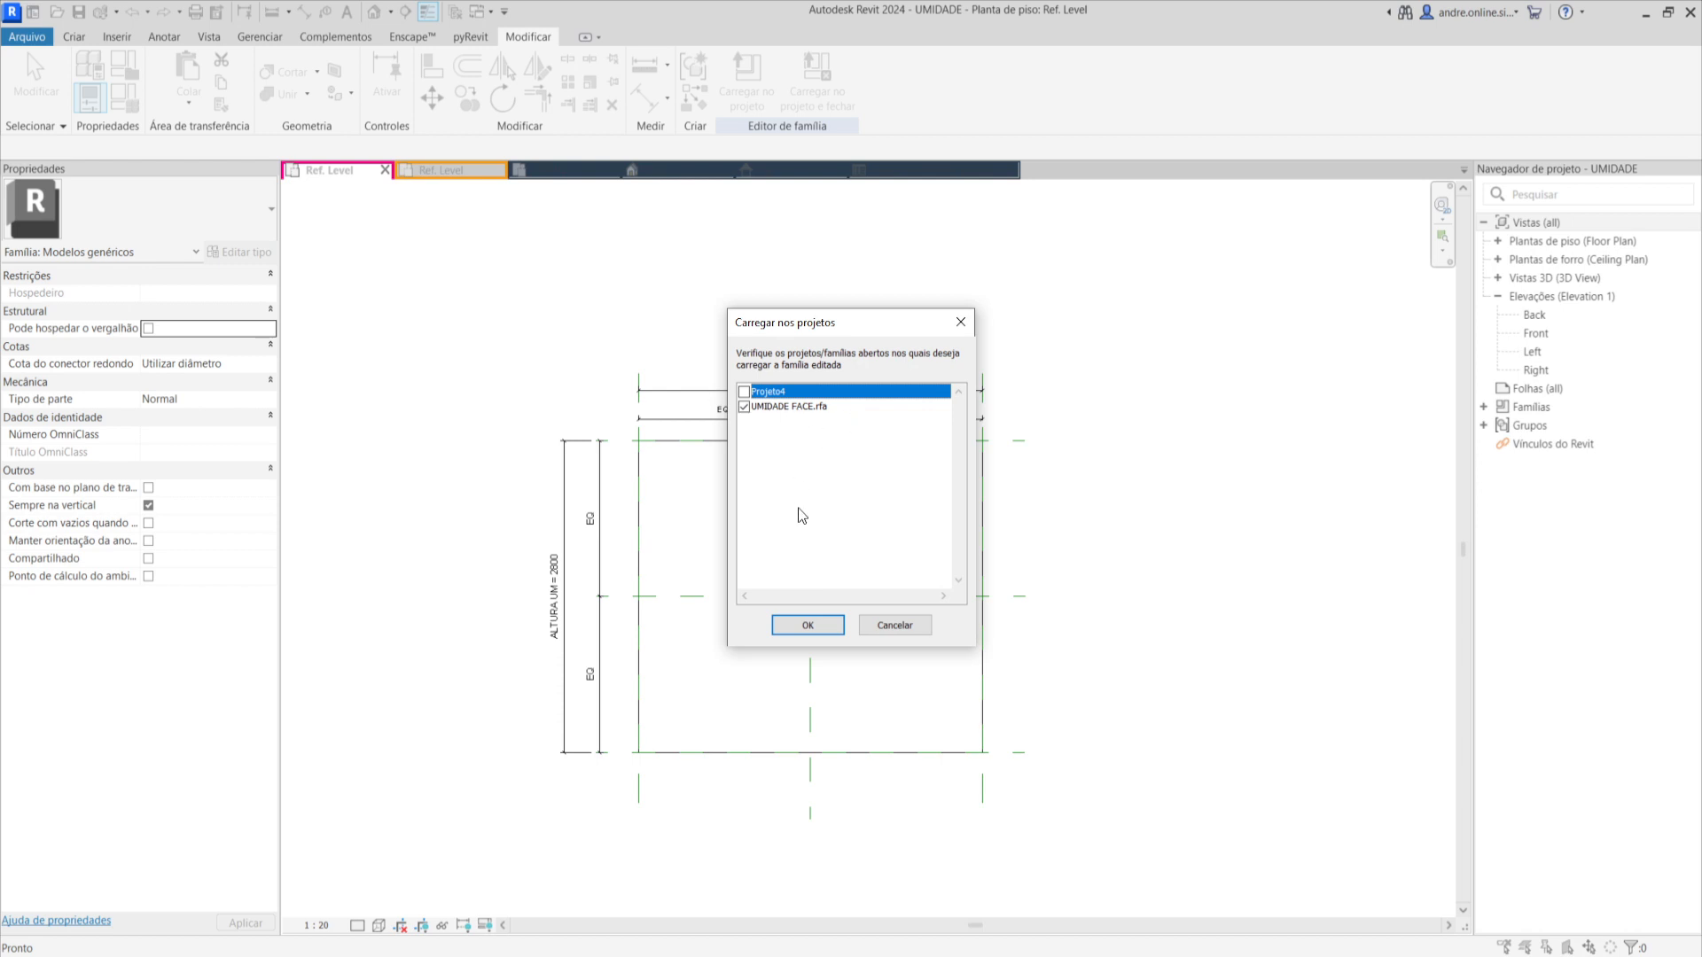
left_click(807, 625)
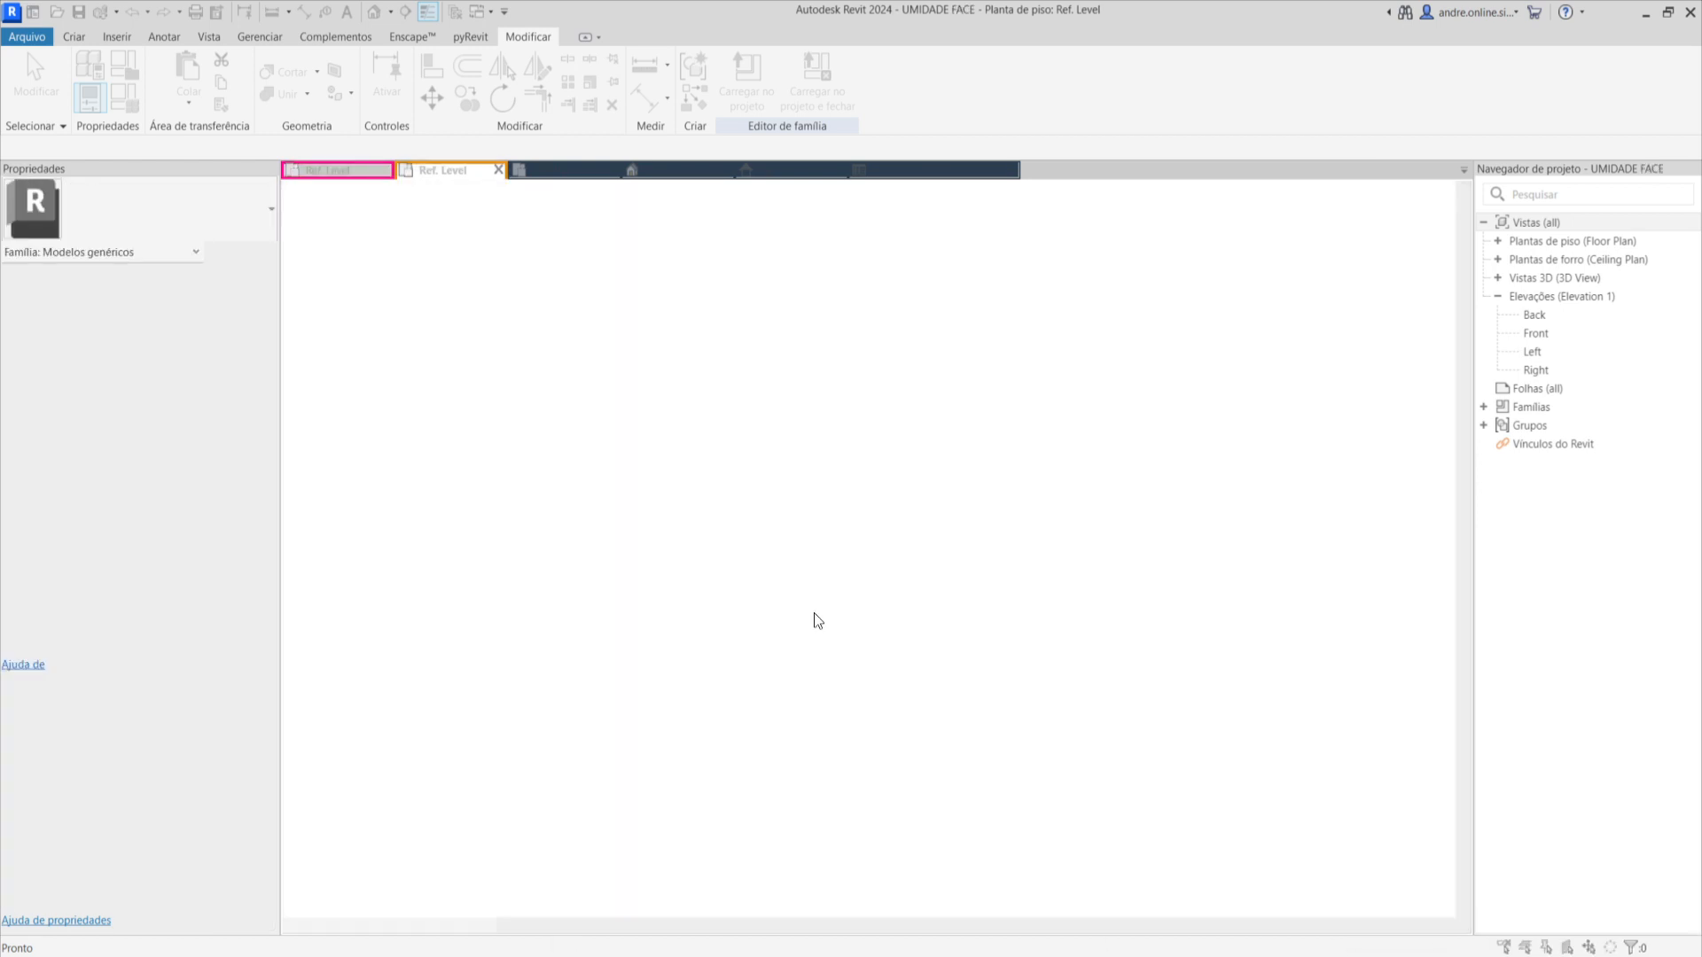
left_click(815, 436)
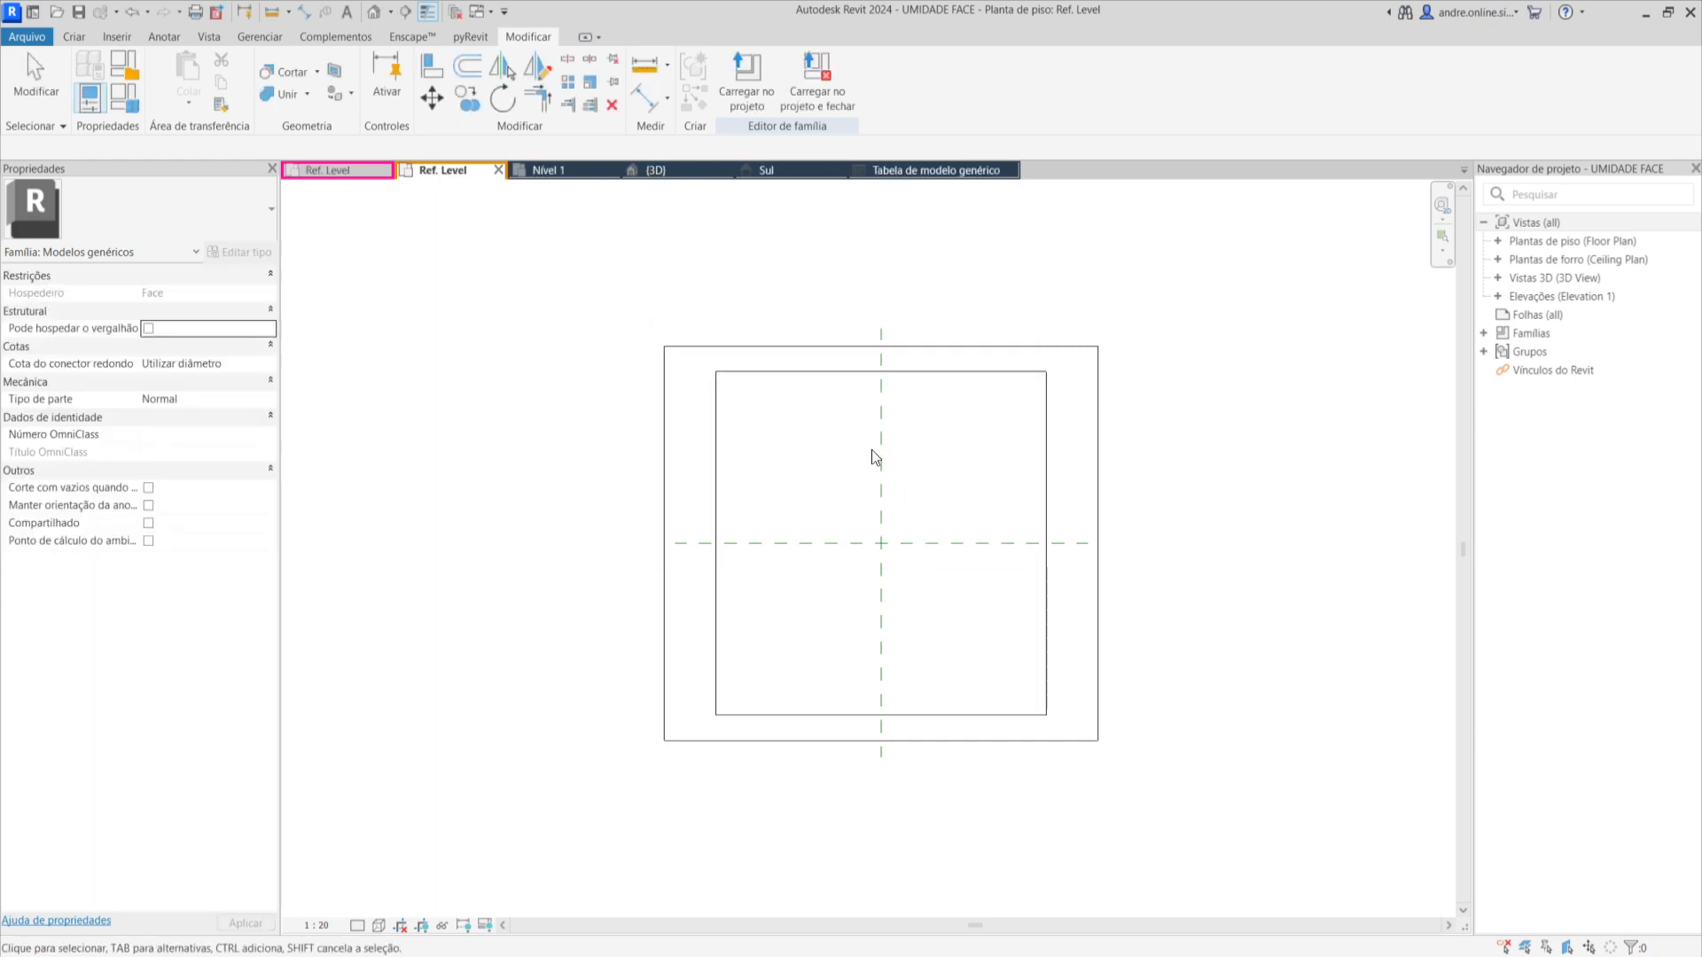
left_click(663, 446)
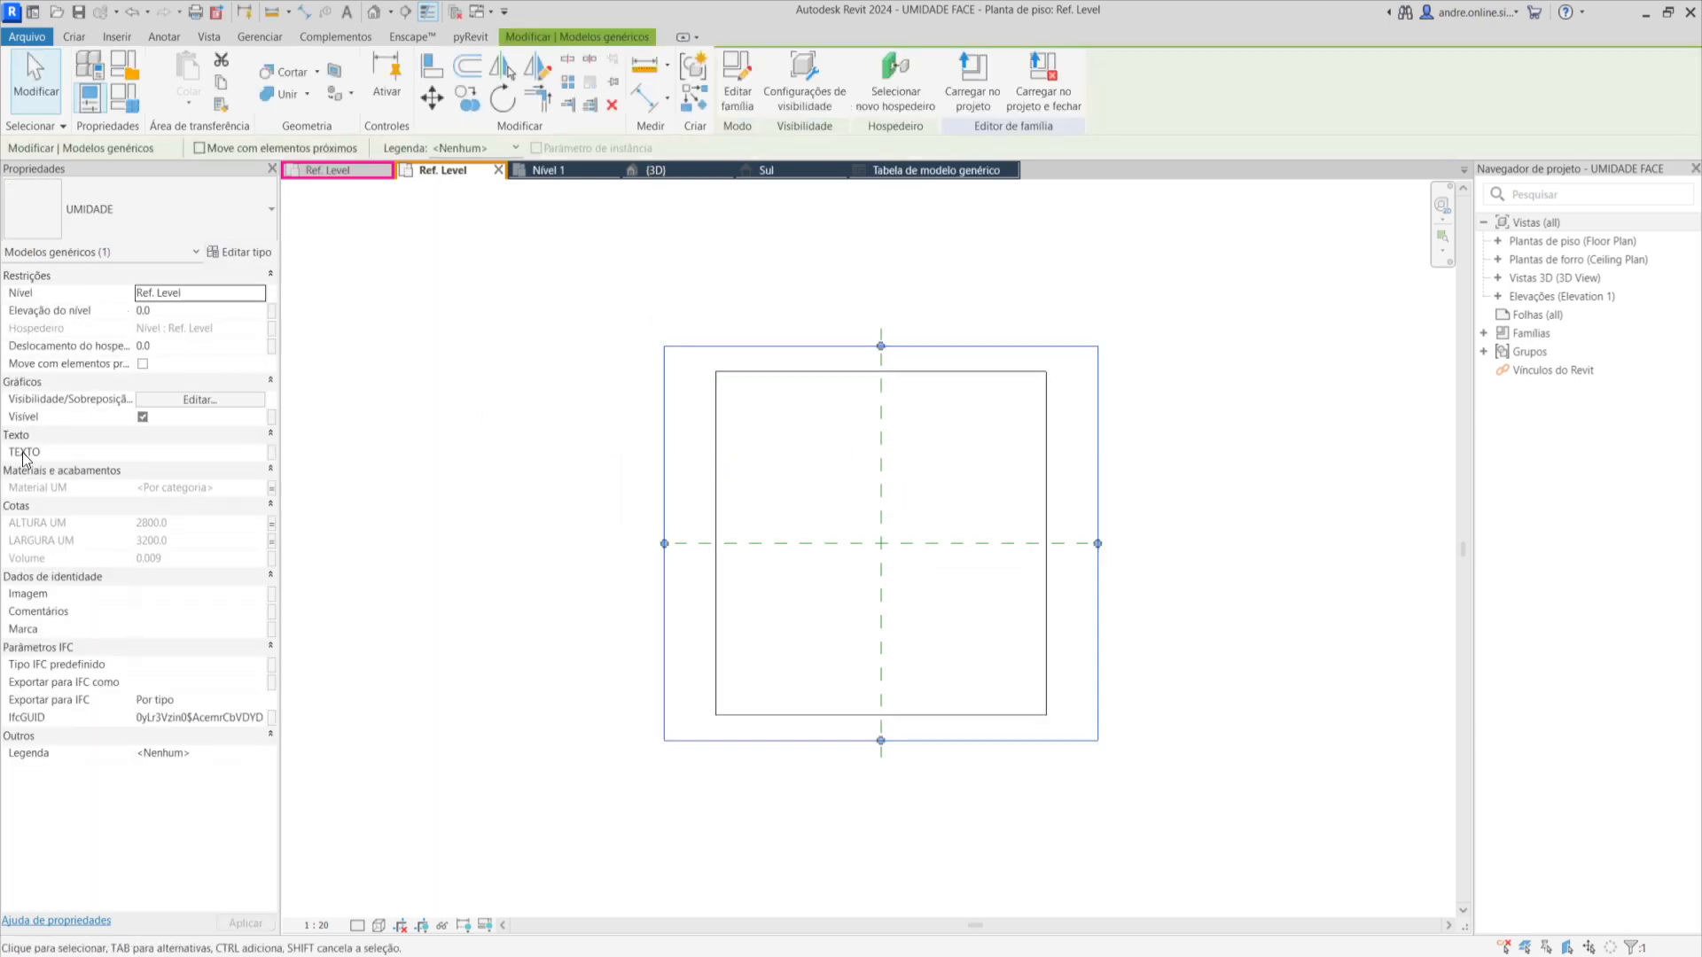
left_click(165, 452)
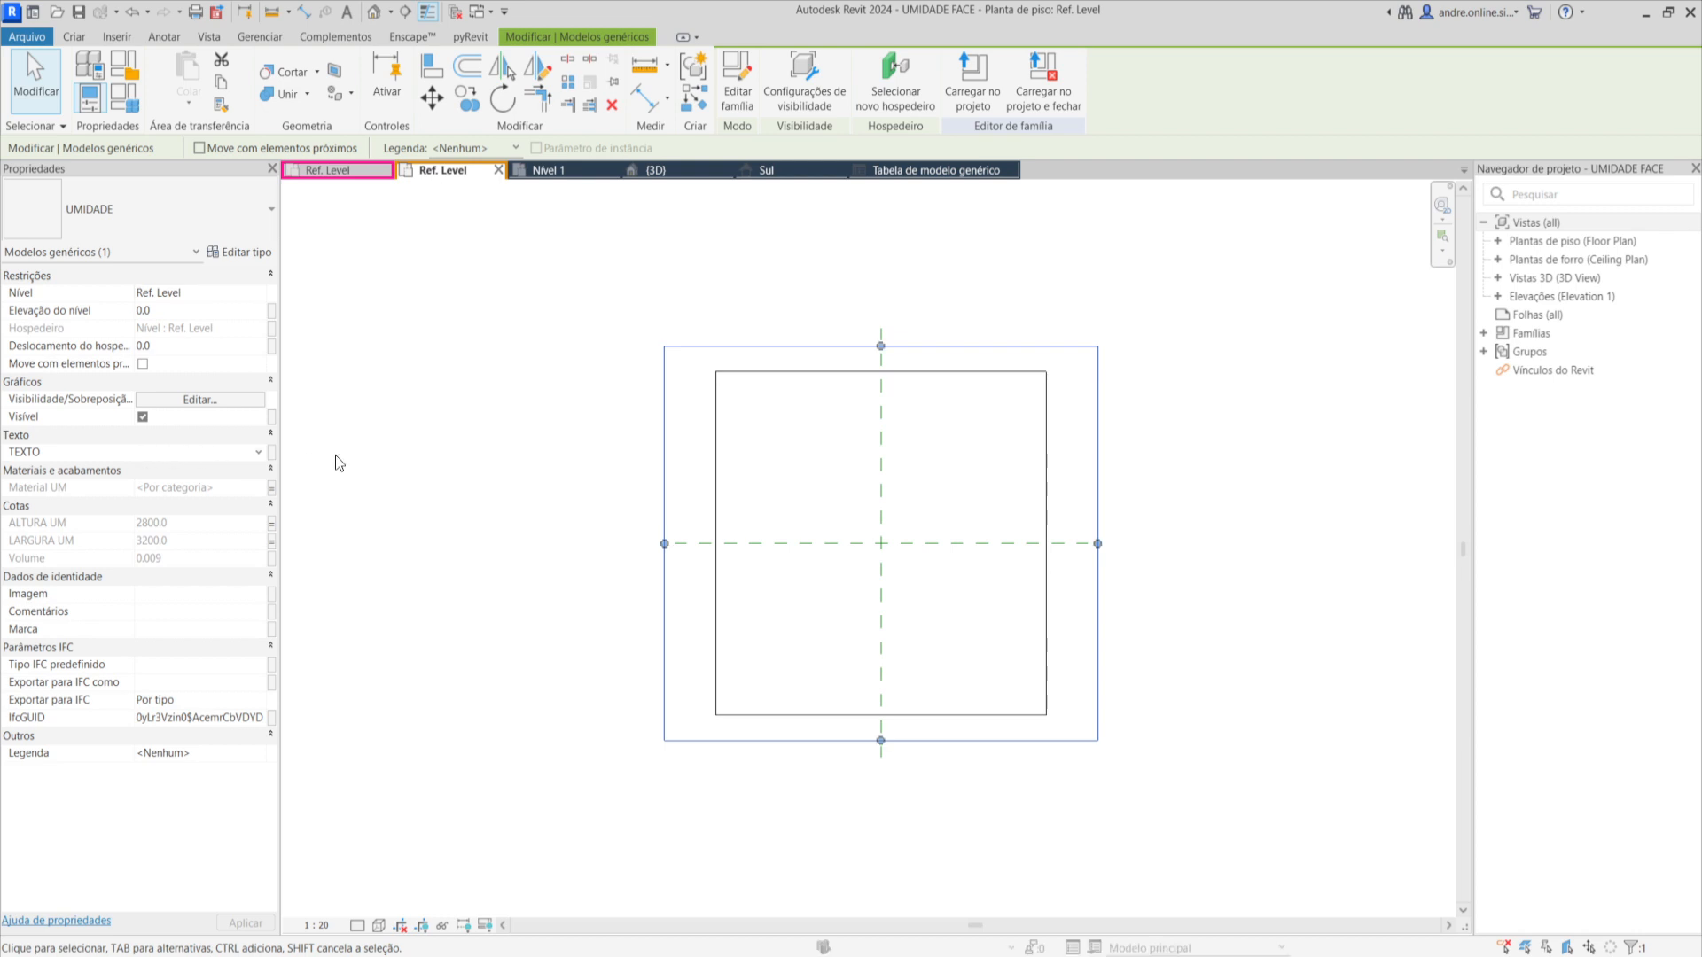
left_click(370, 452)
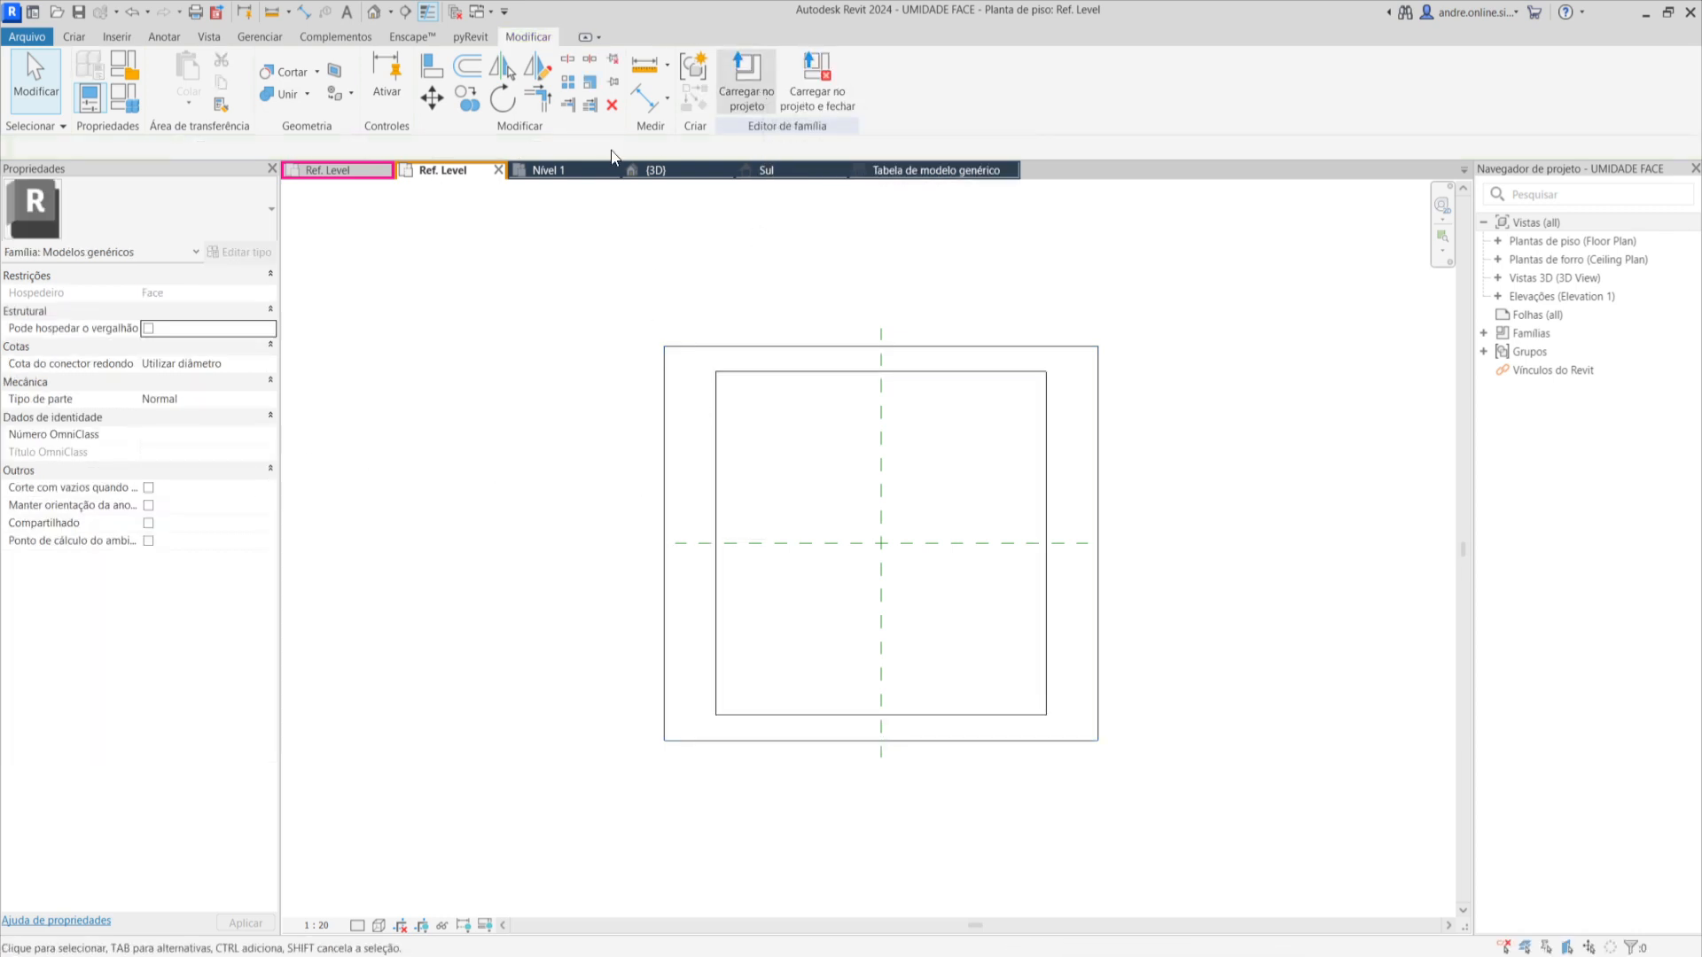
Associate the nested UMIDADE element's TEXTO property with the shared TEXTO parameter from the UMIDADE group, added as an instance parameter.
left_click(665, 531)
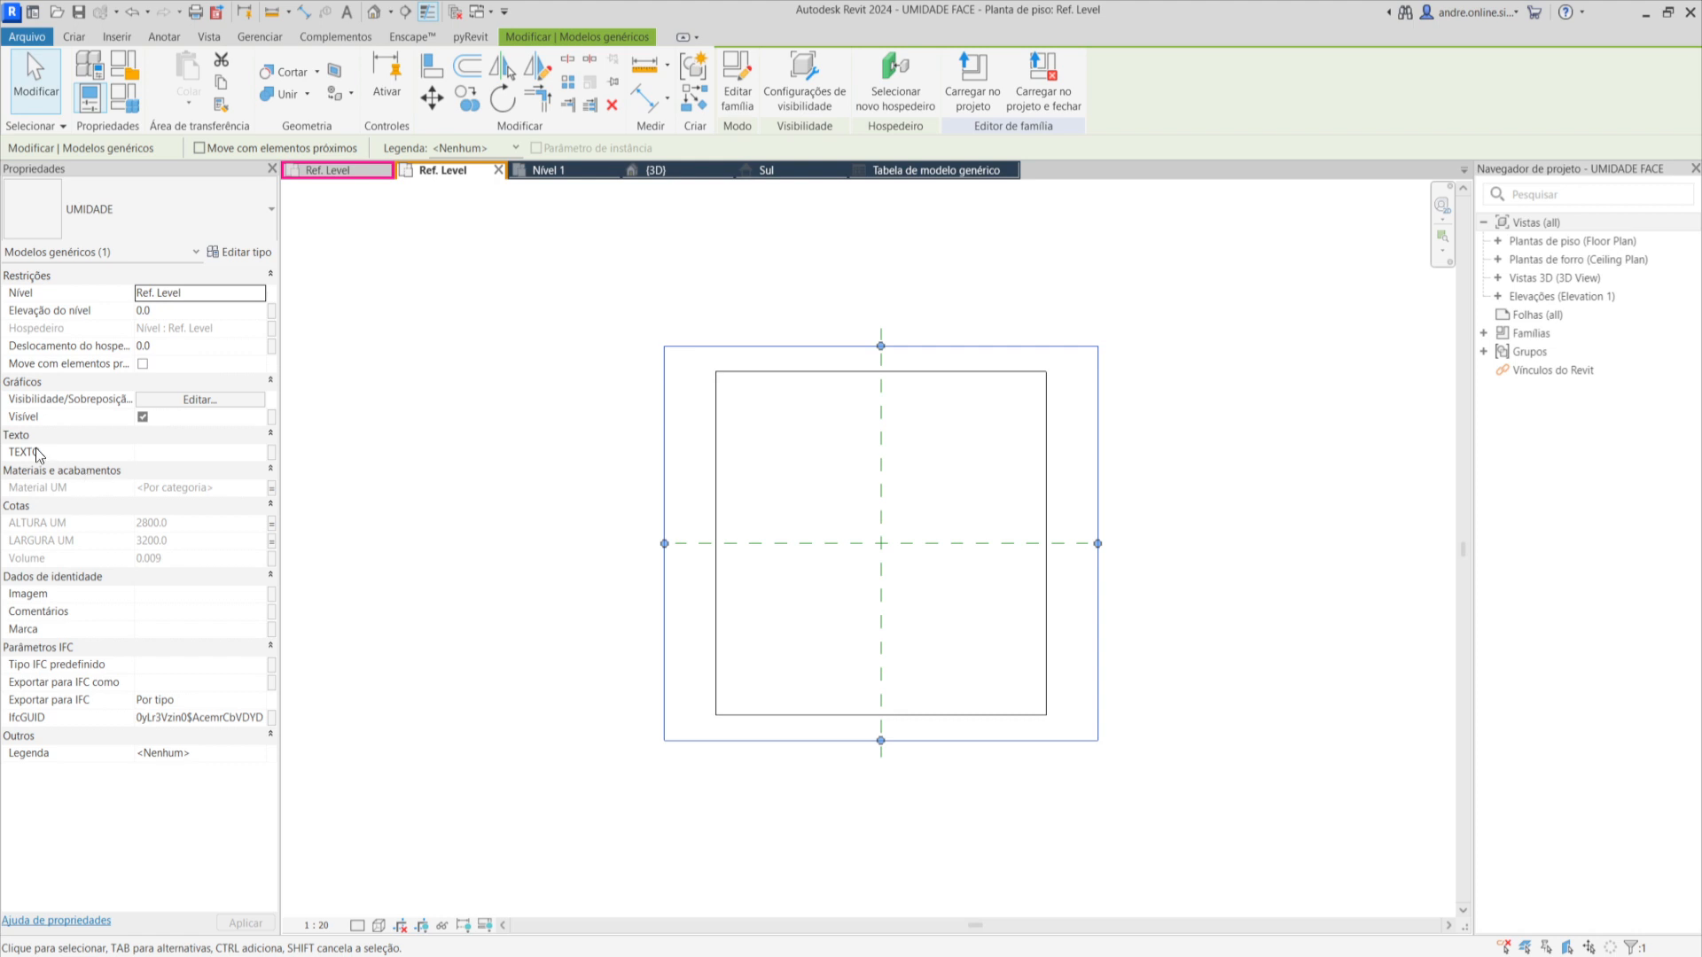
left_click(271, 452)
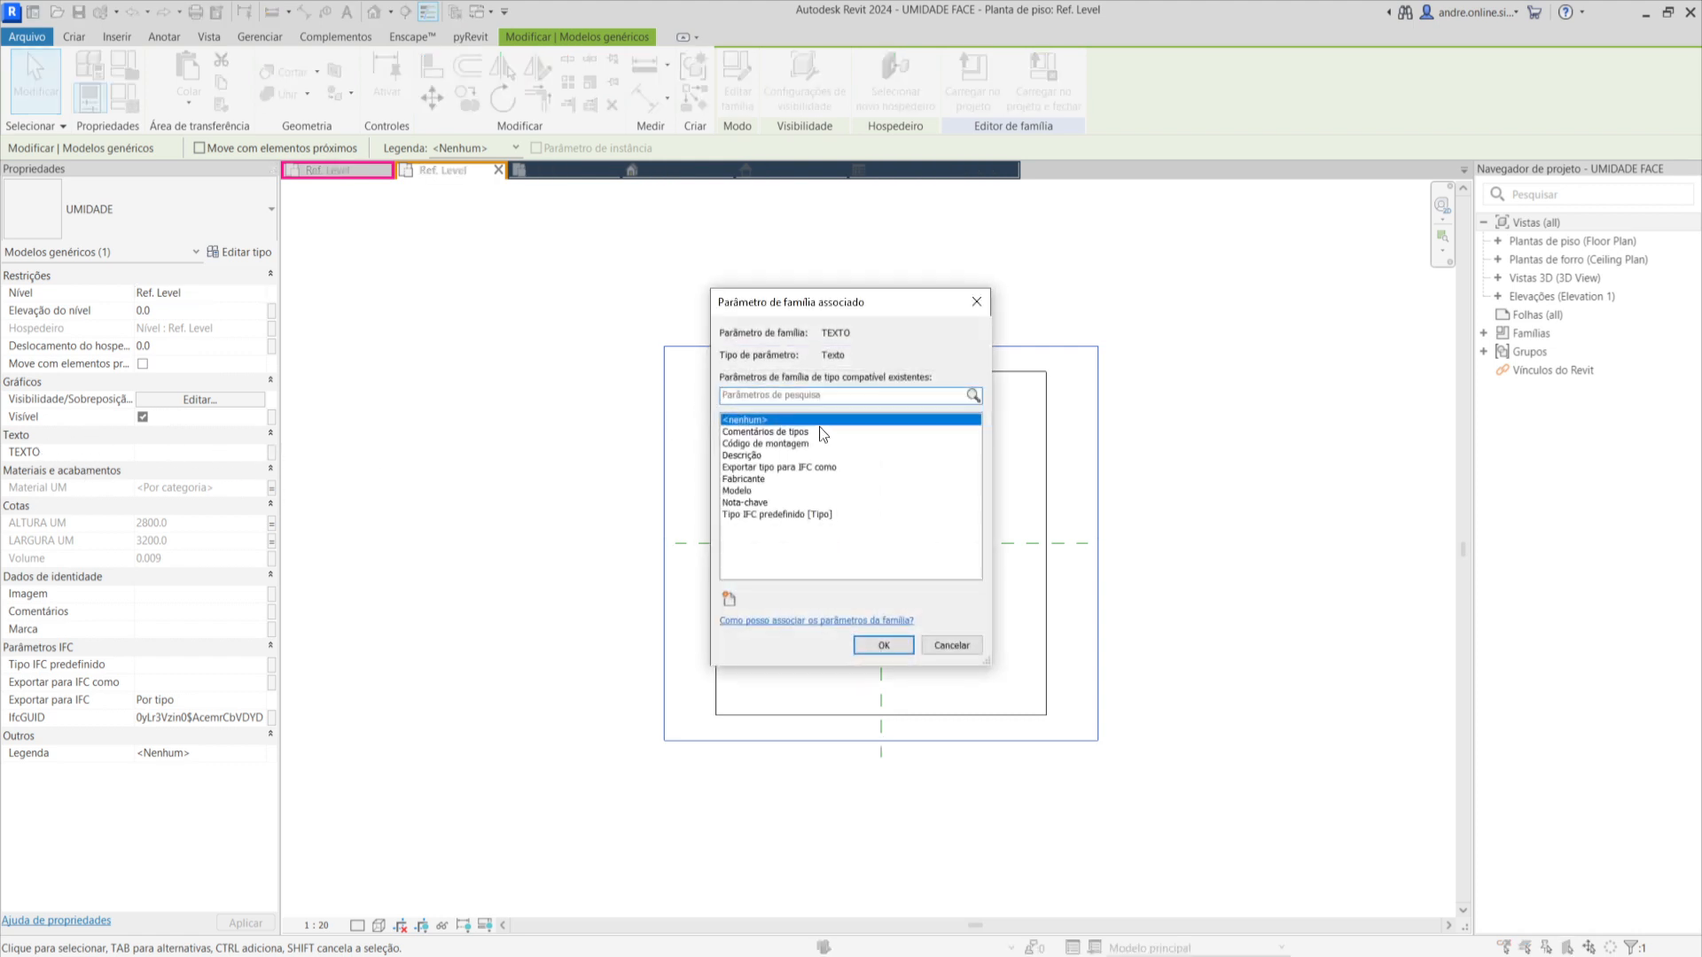
left_click(731, 600)
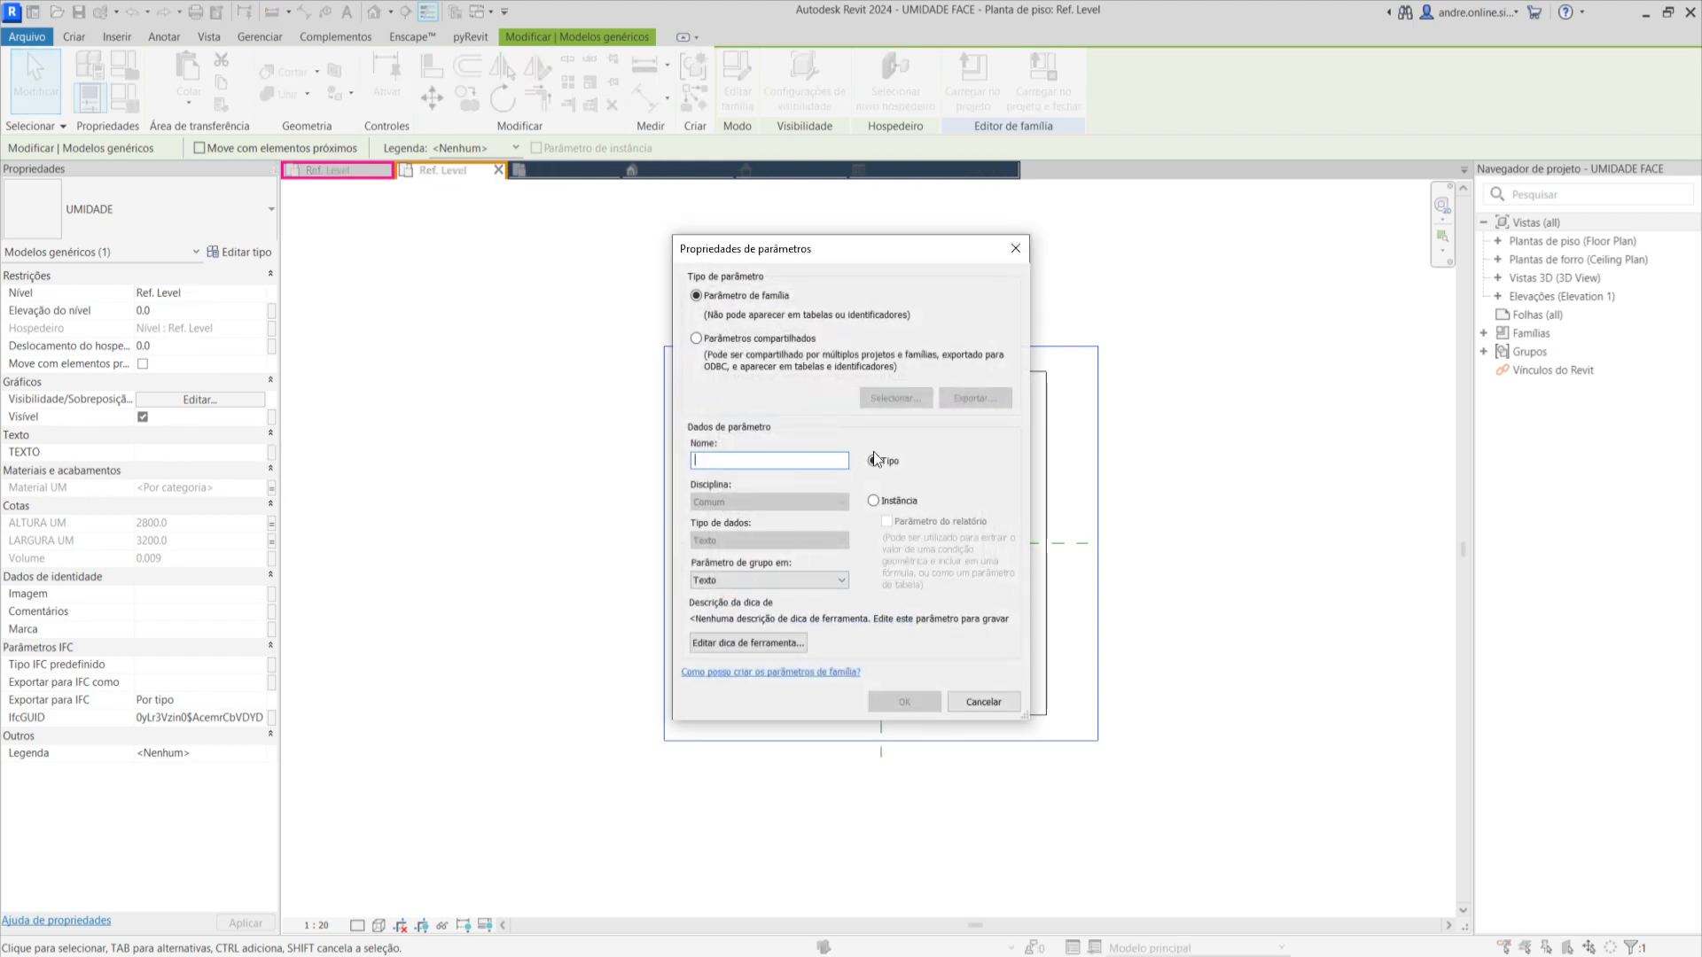
left_click(730, 368)
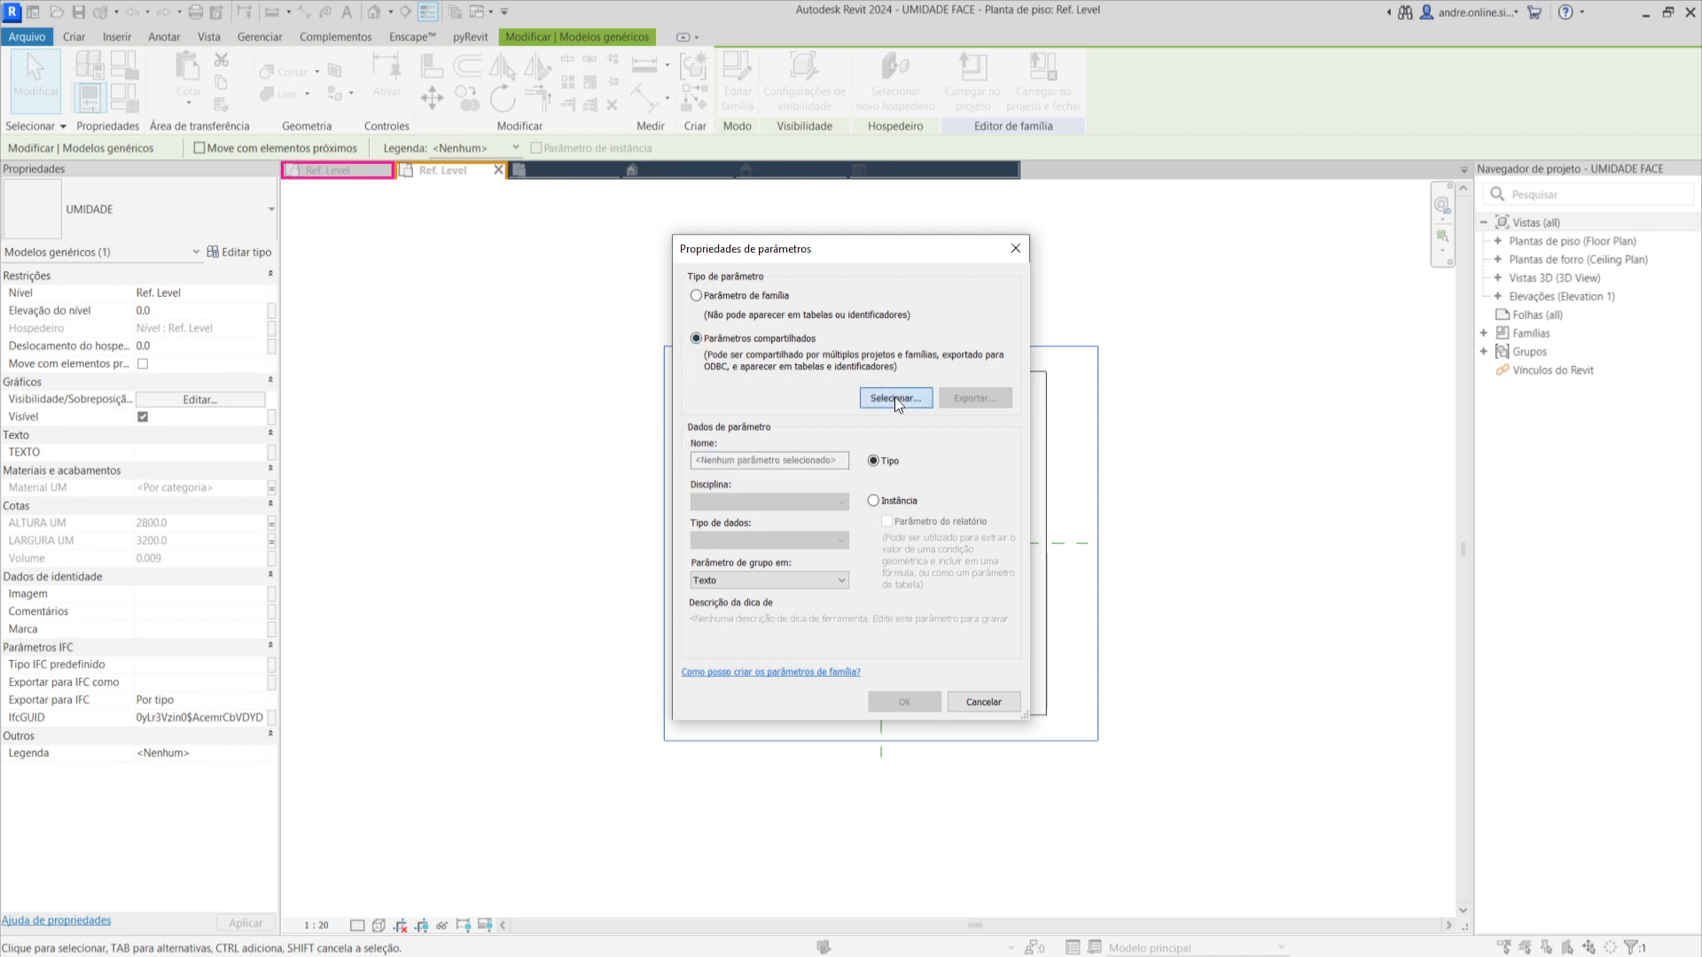
left_click(895, 399)
left_click(641, 475)
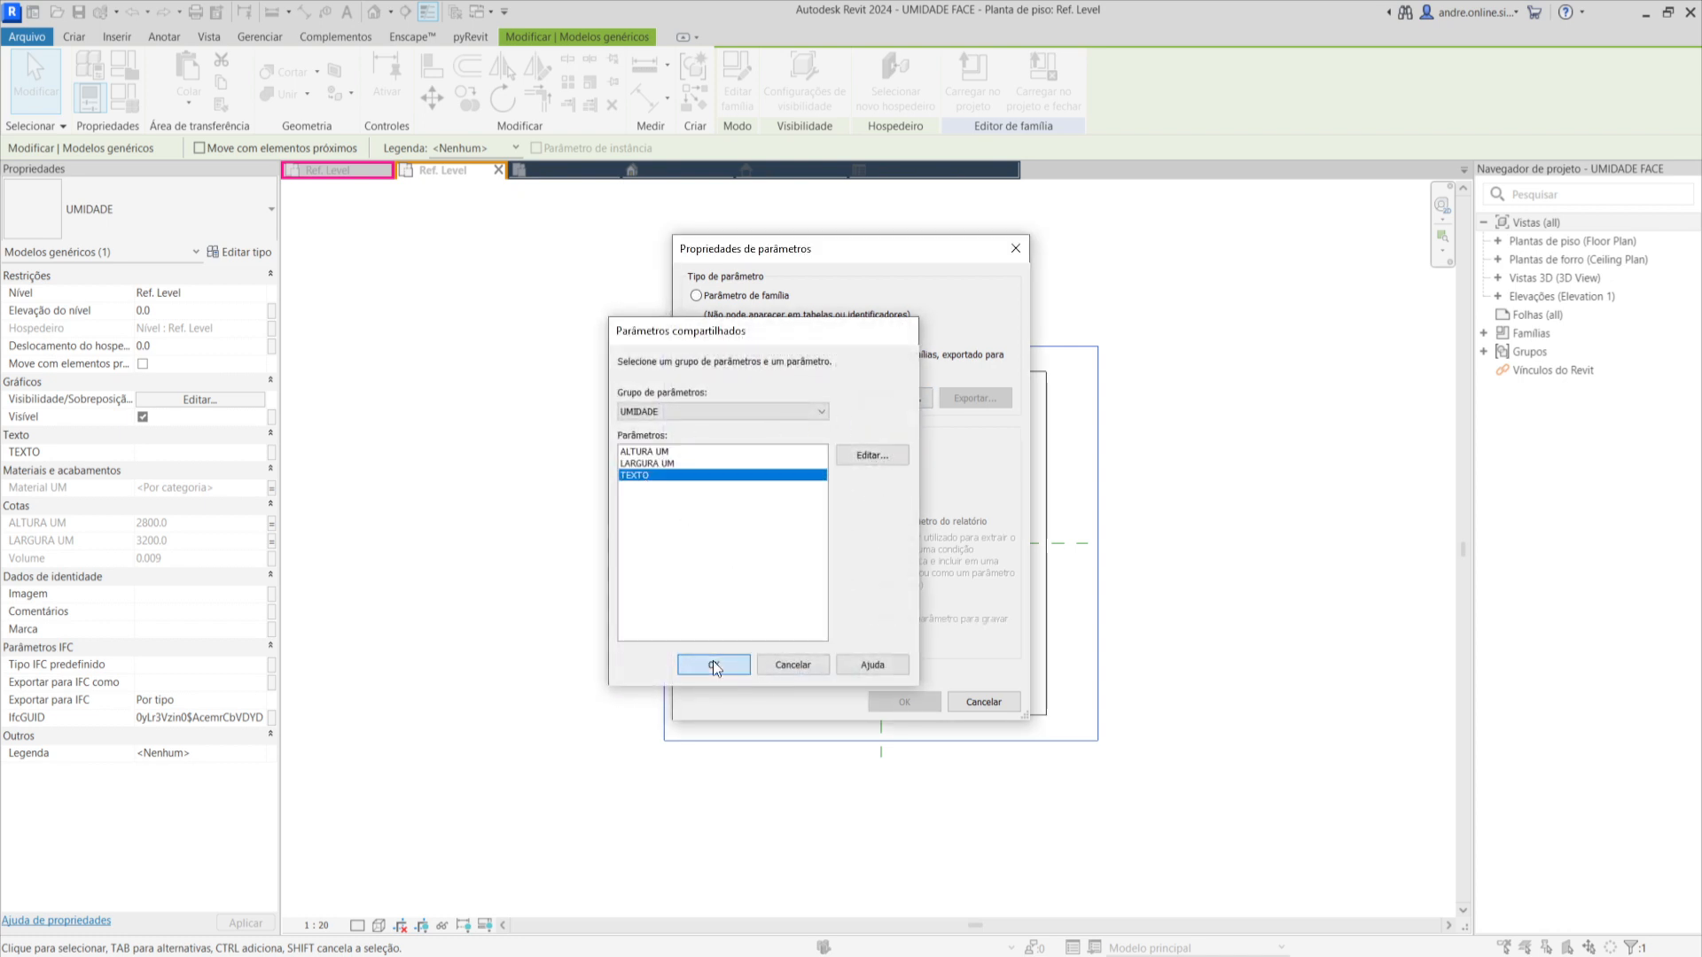
left_click(722, 665)
left_click(879, 499)
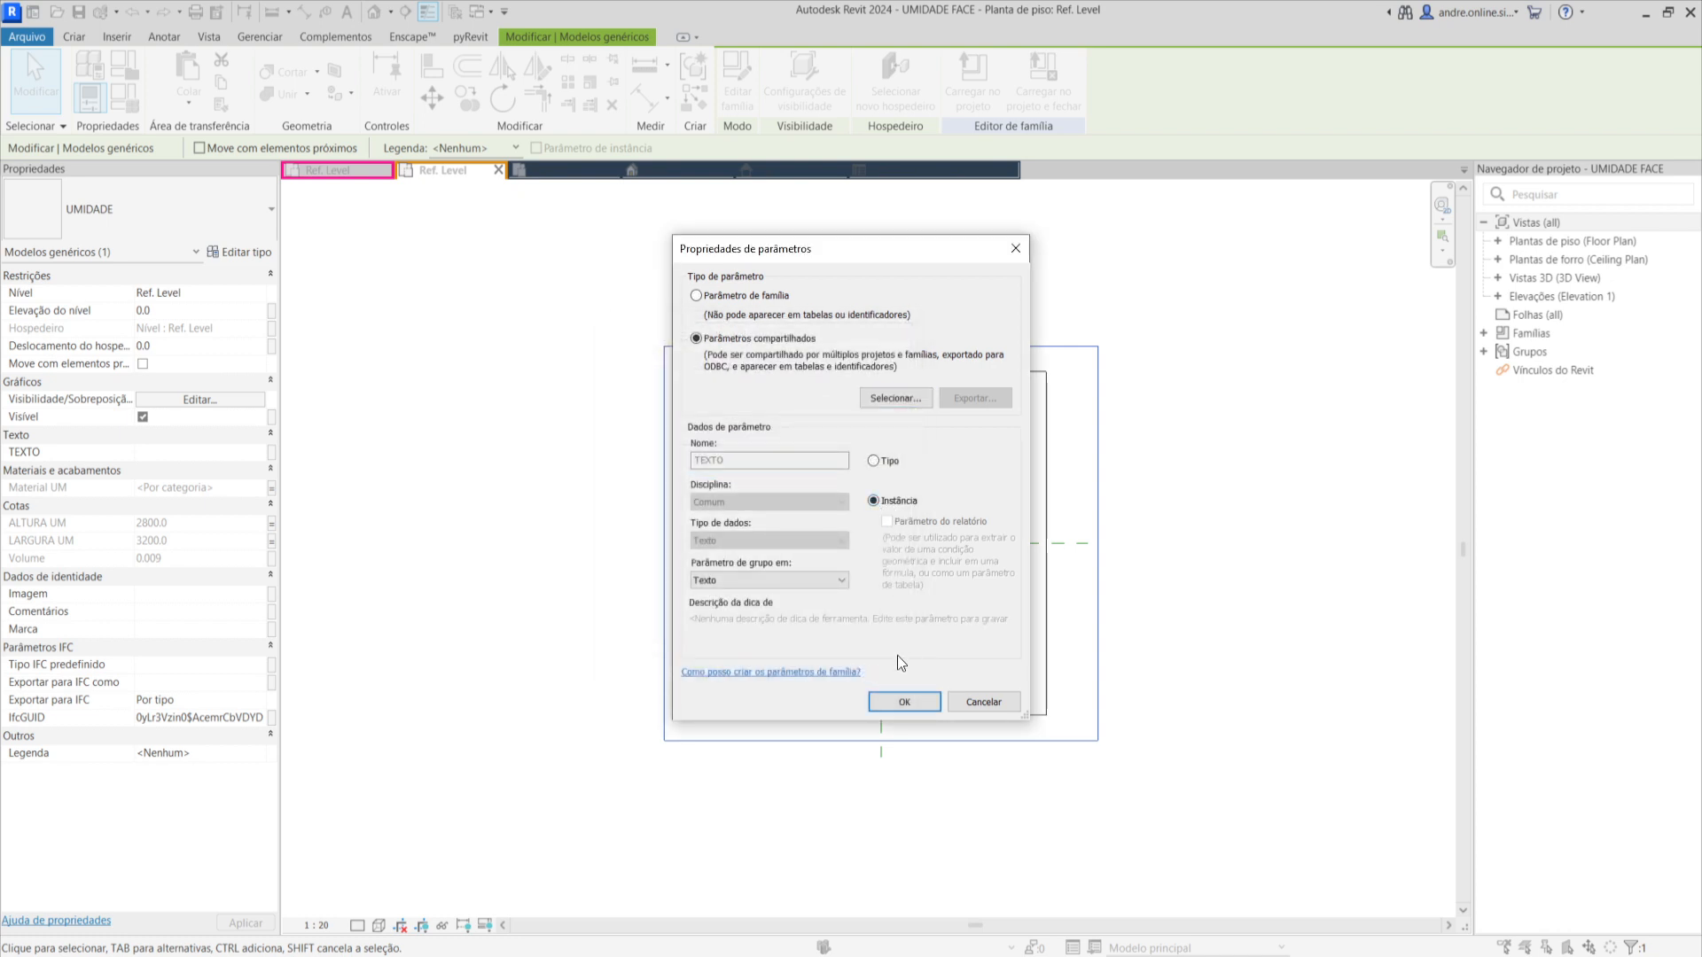
left_click(897, 699)
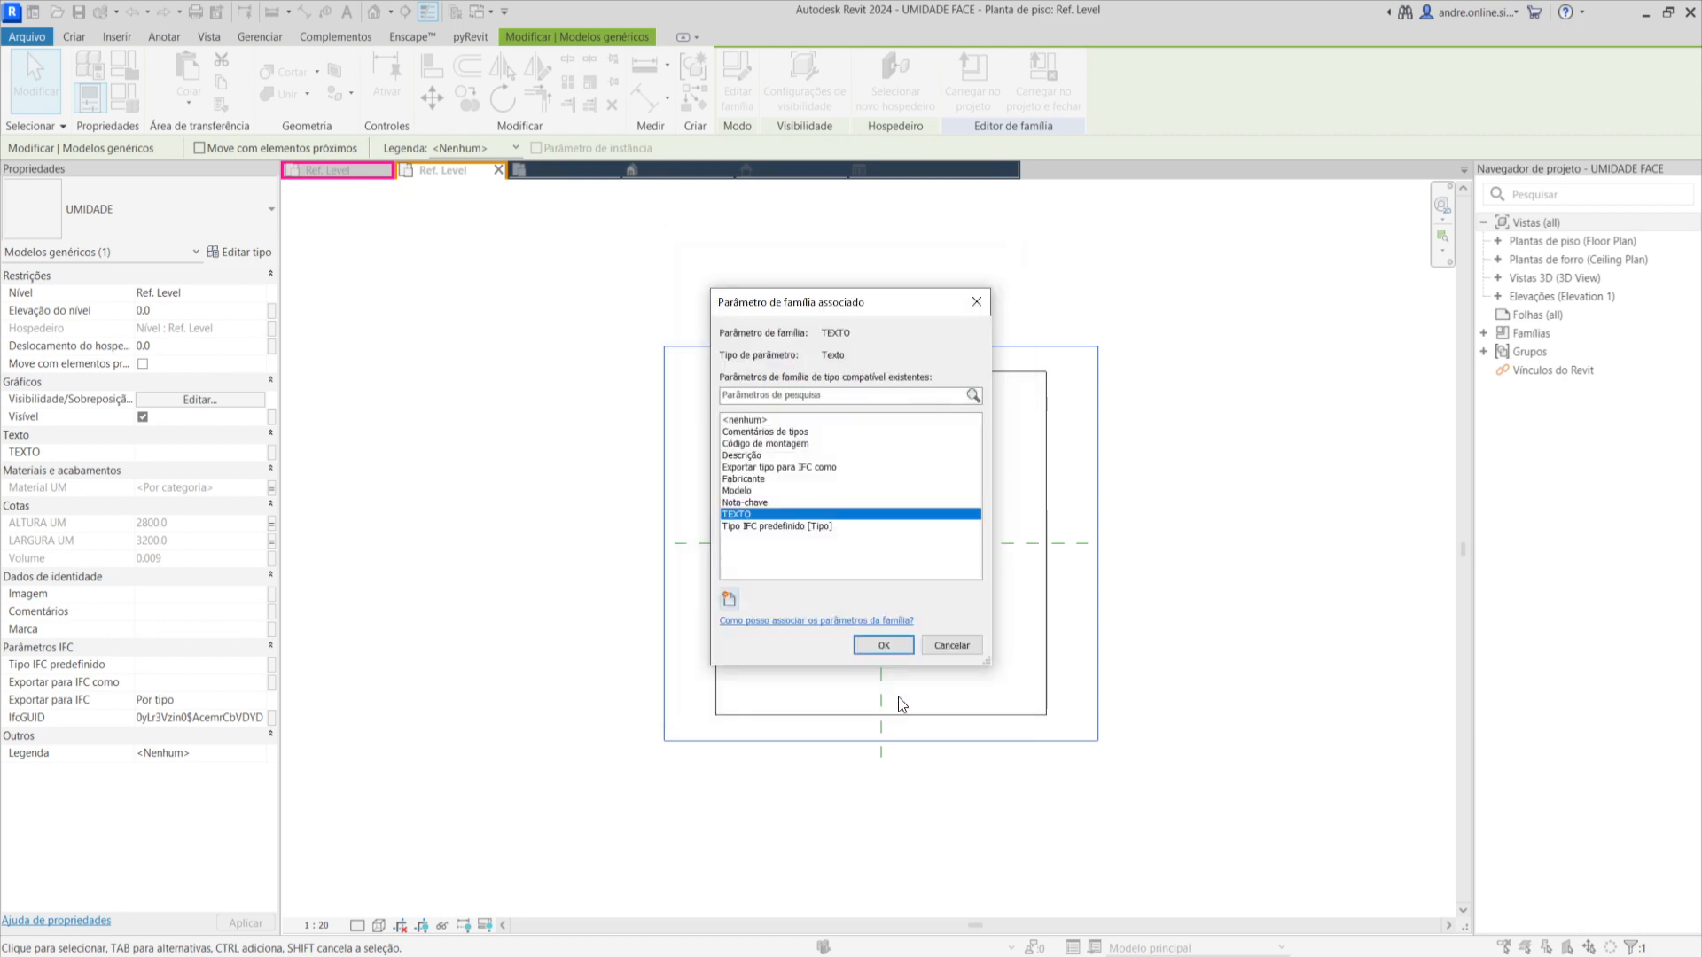
left_click(884, 646)
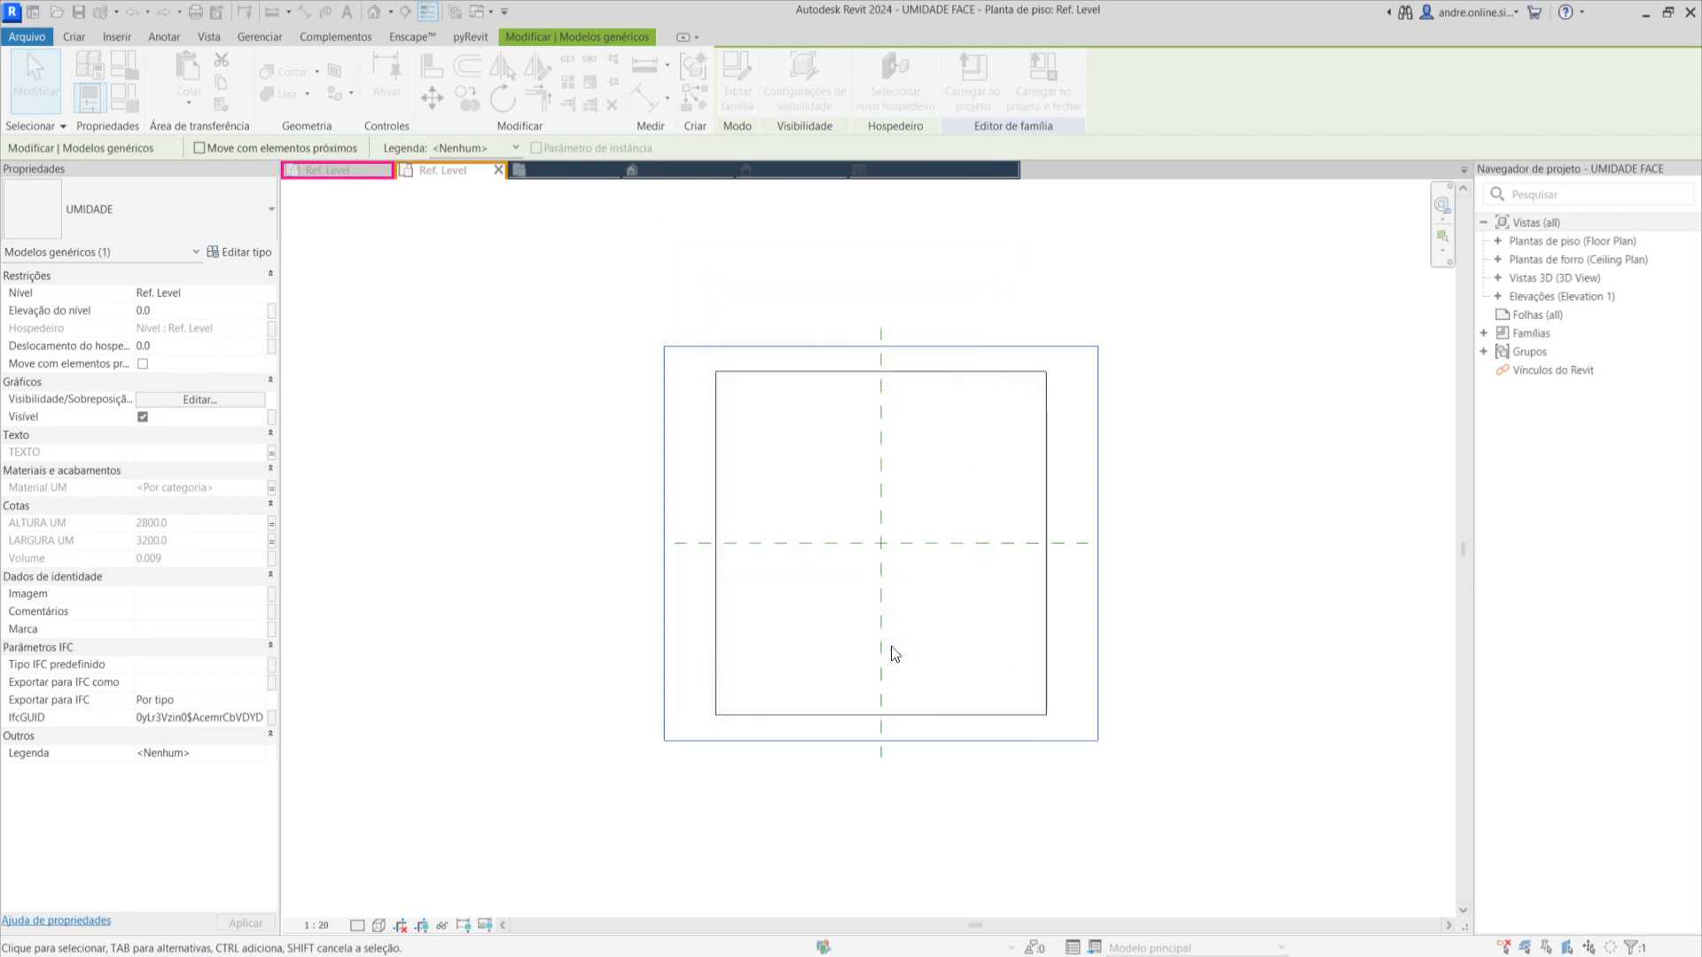
left_click(558, 448)
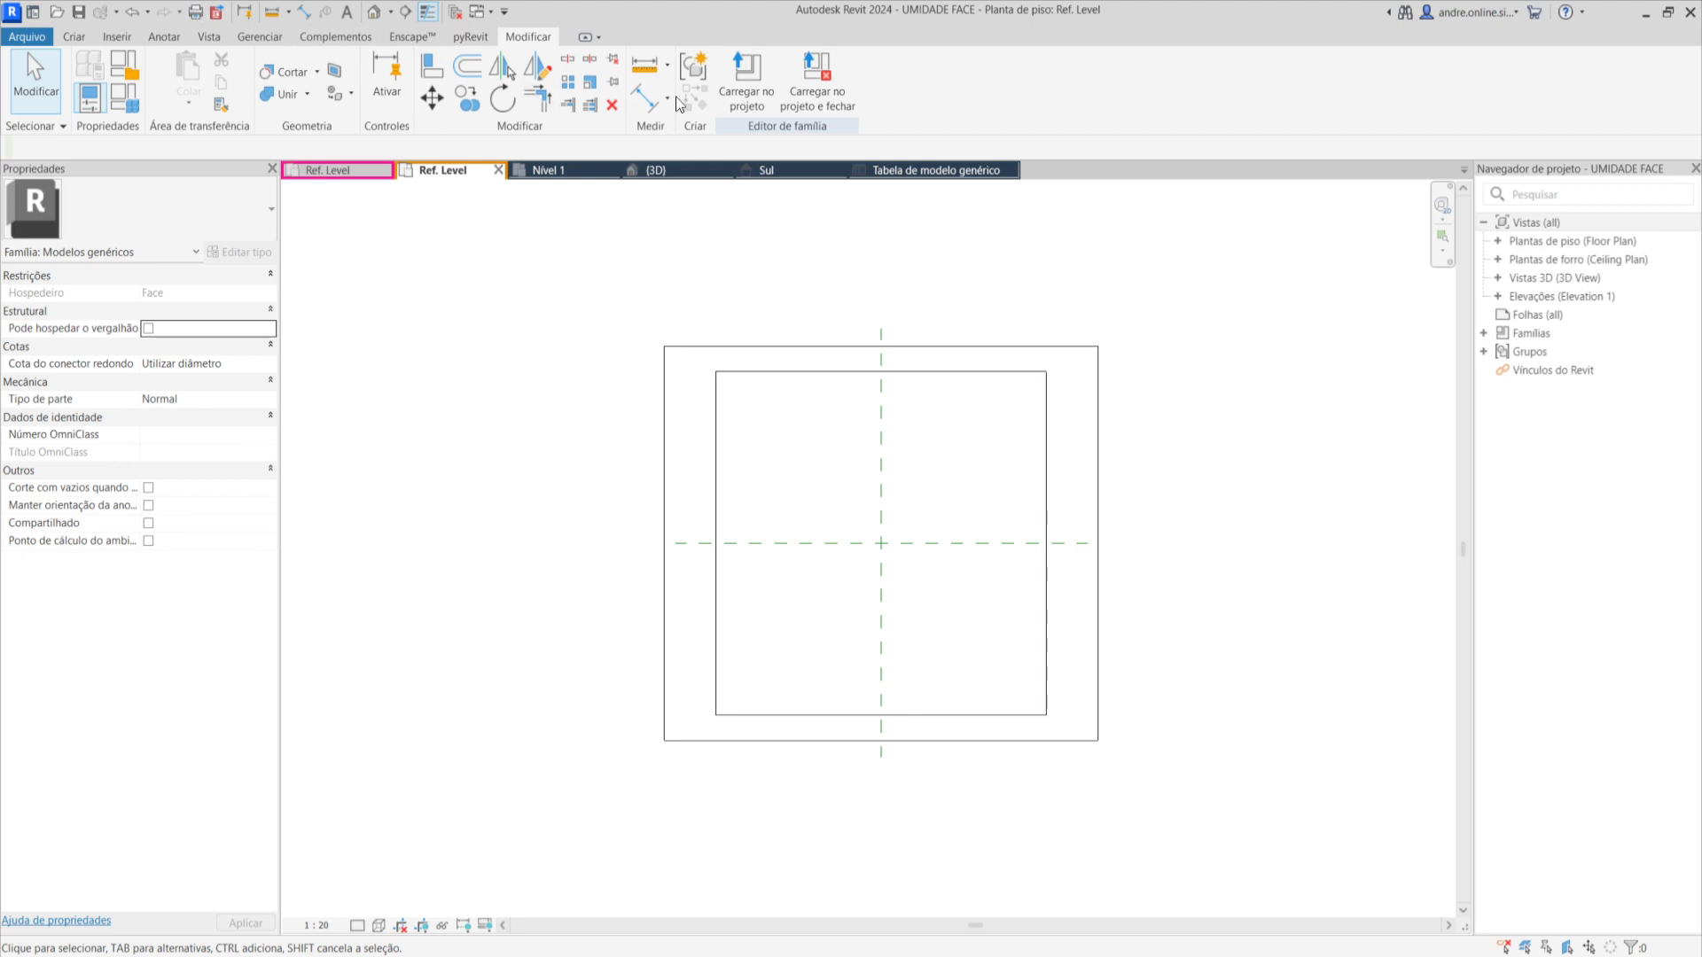
Load the UMIDADE FACE family into Projeto4, replacing the existing version.
left_click(748, 103)
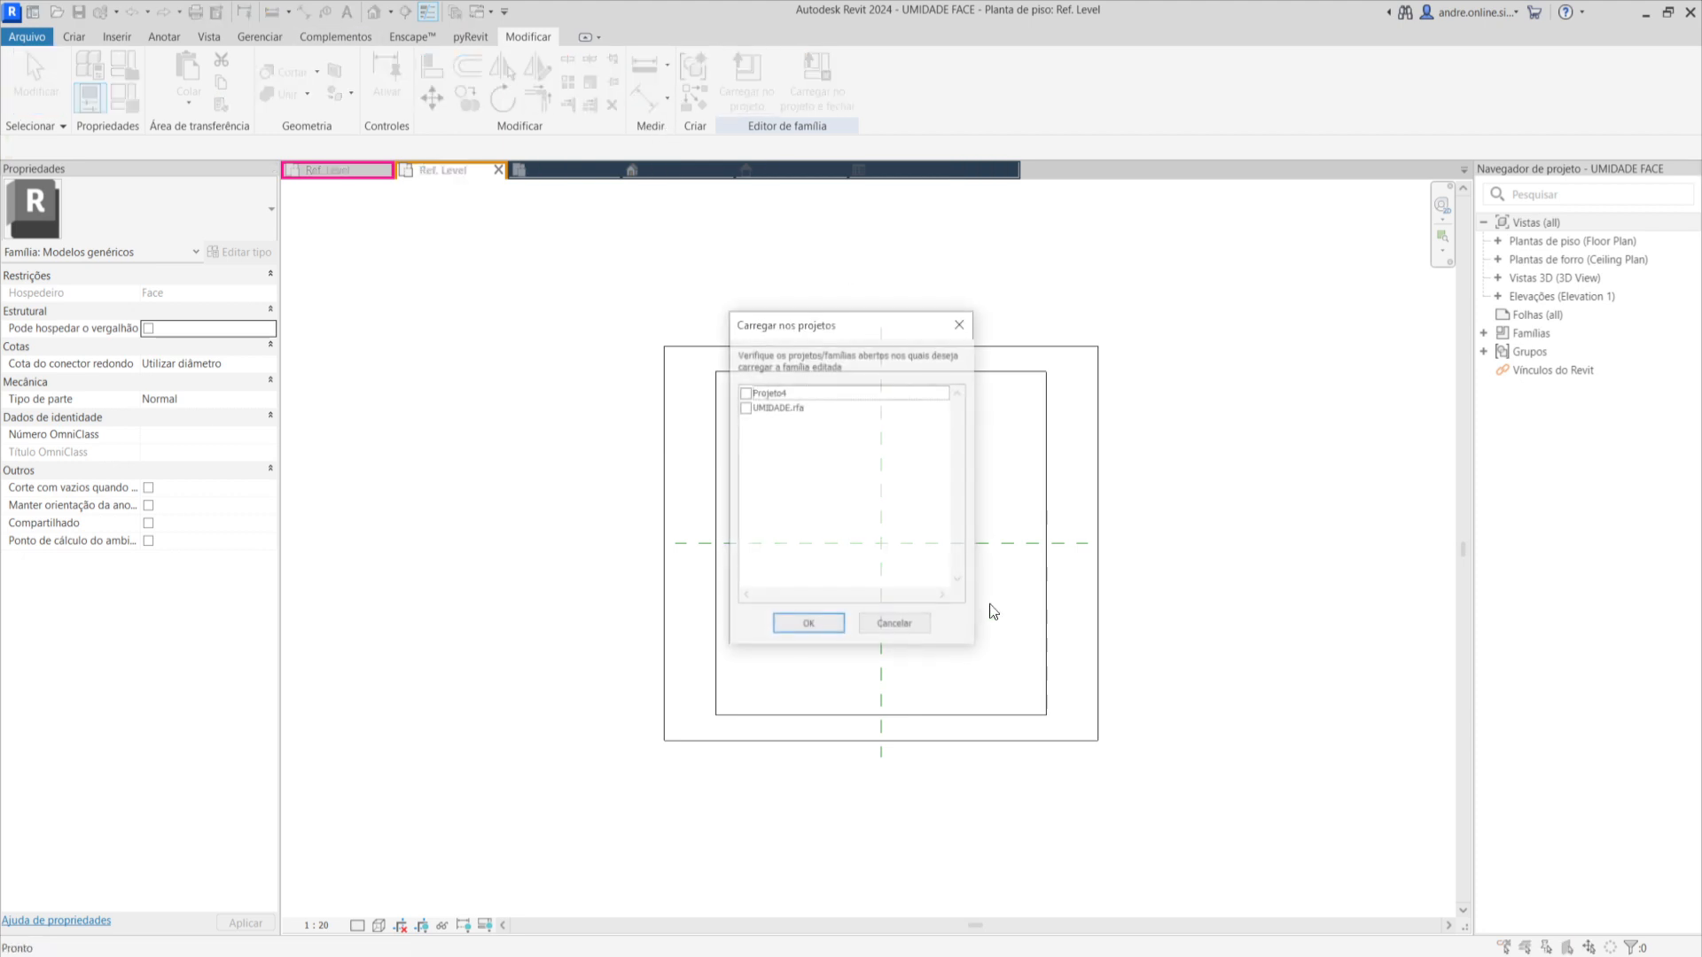
left_click(748, 396)
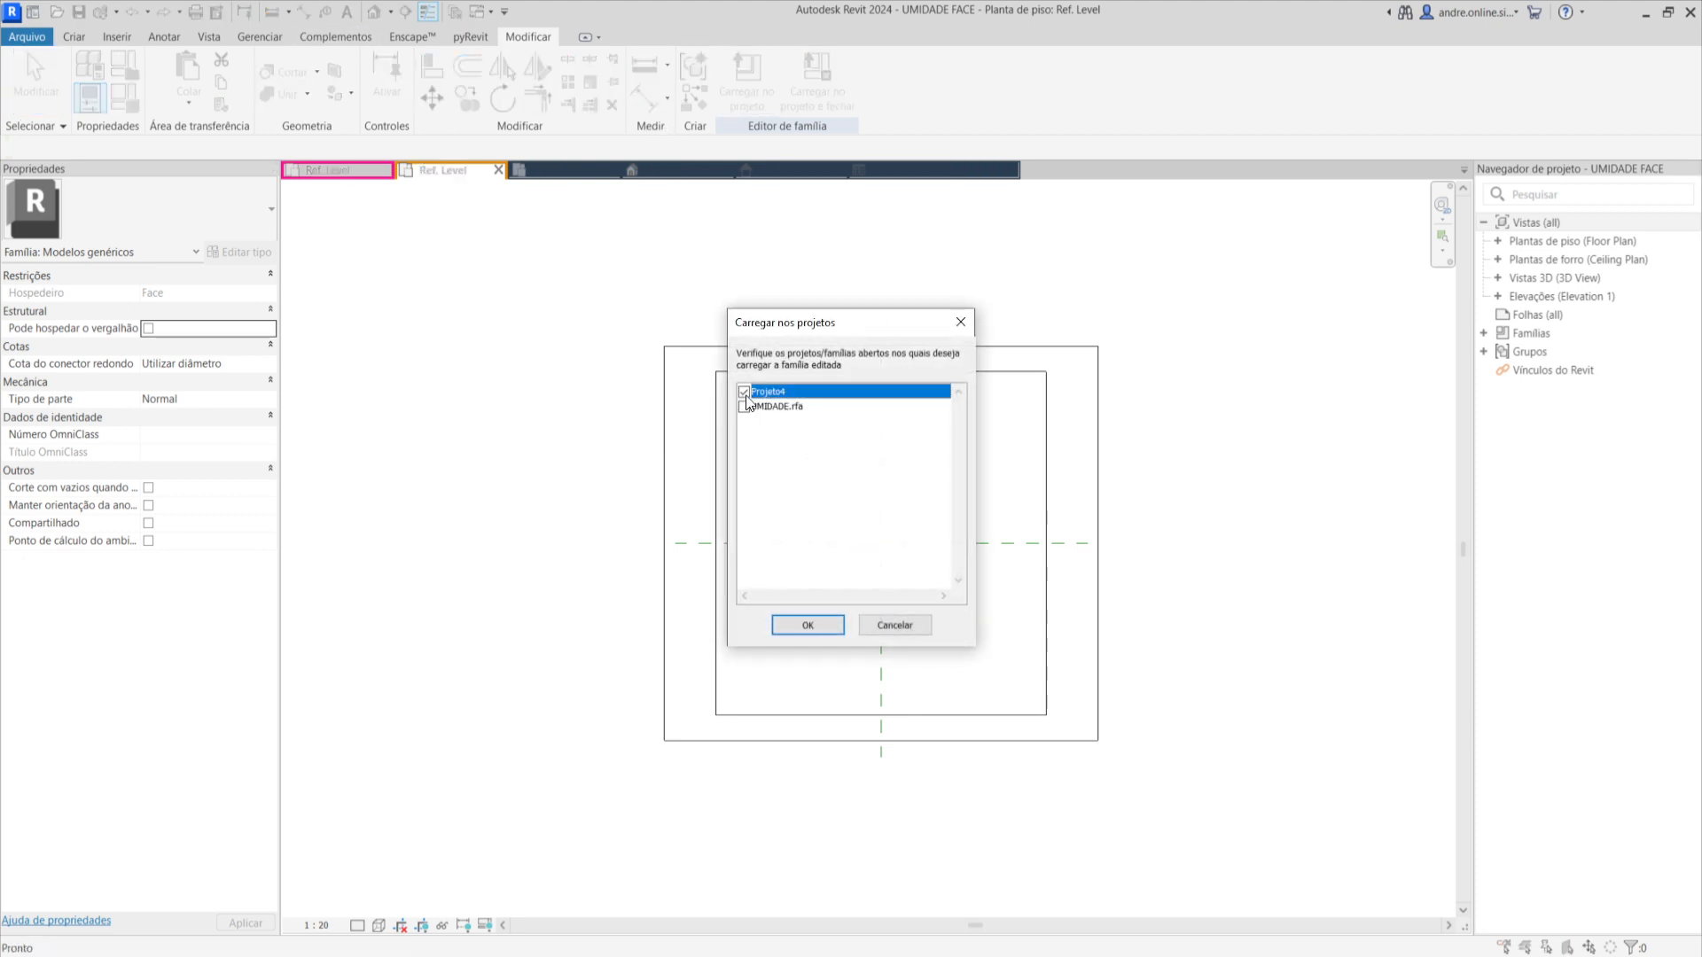
left_click(807, 624)
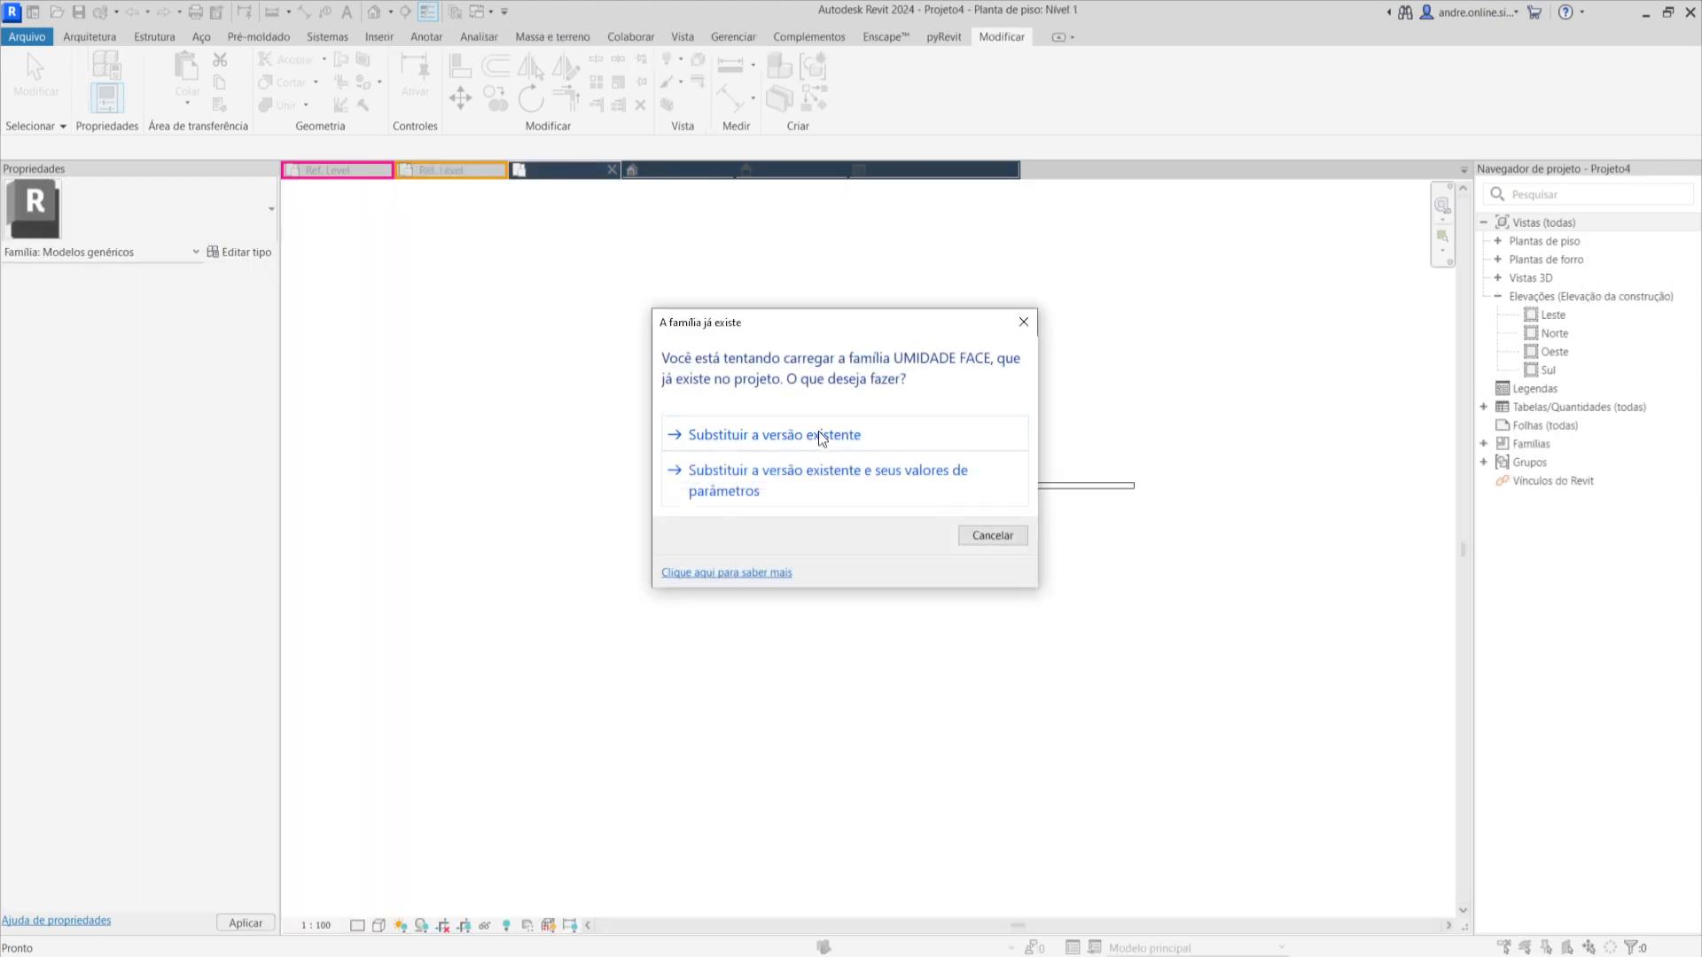
left_click(817, 433)
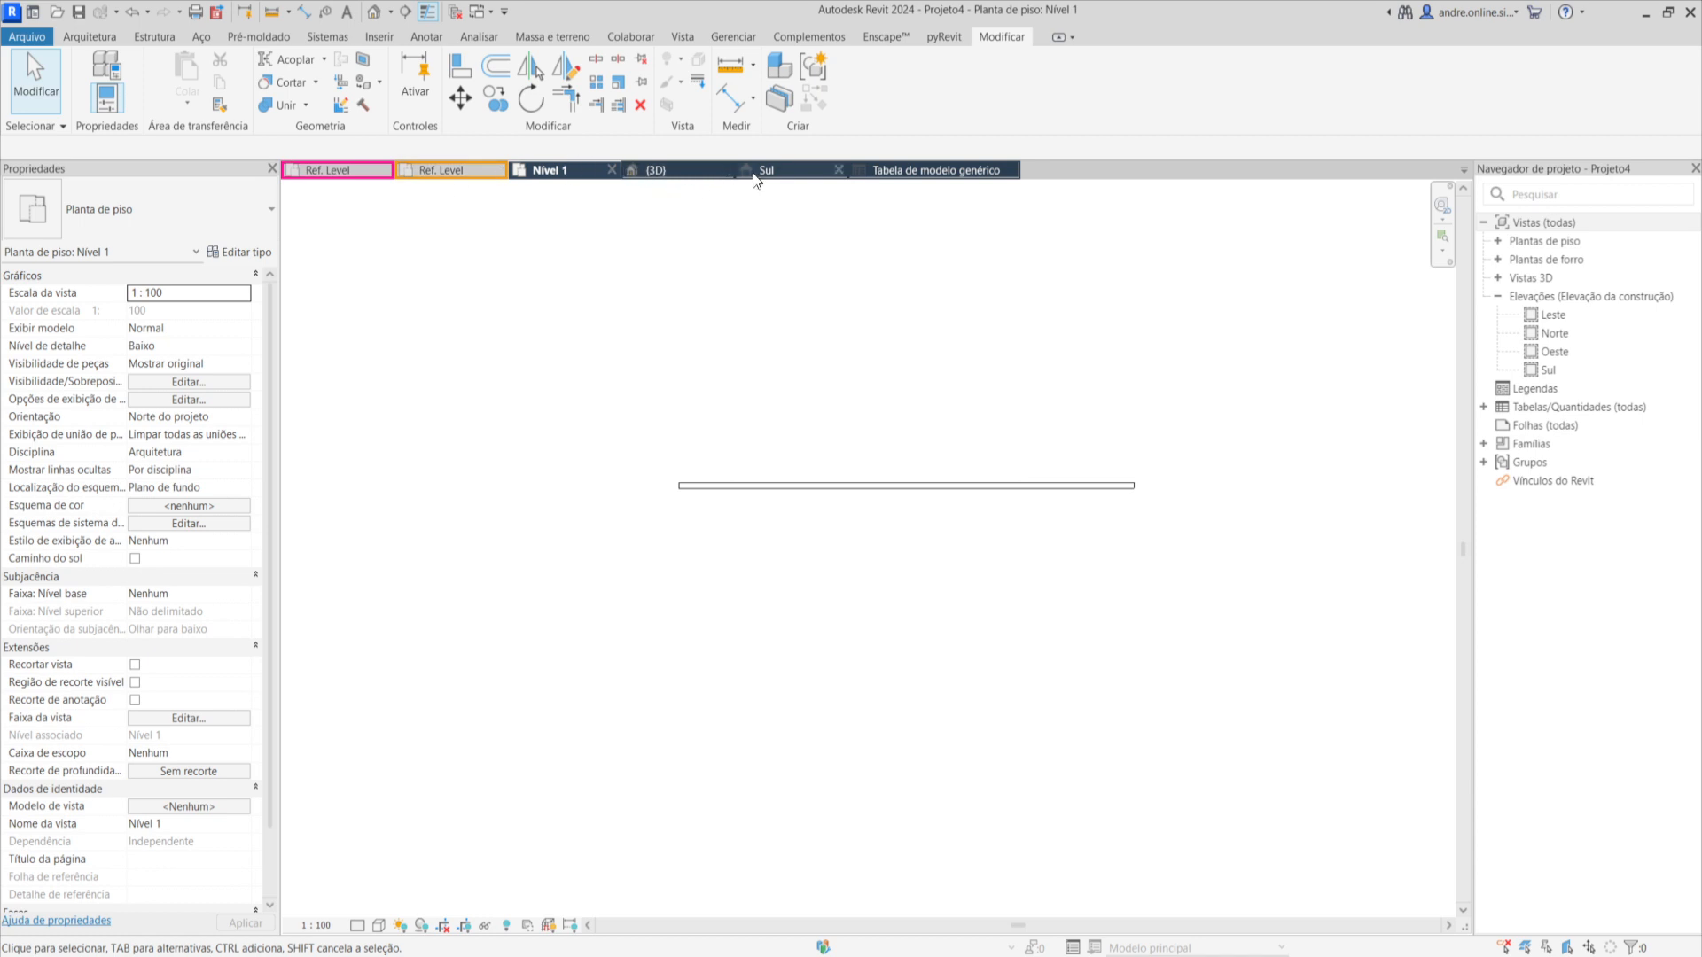
In the Sul elevation, set the TEXTO value of the UMIDADE FACE element on the wall to SWDSDSDSDS.
left_click(780, 171)
left_click(717, 594)
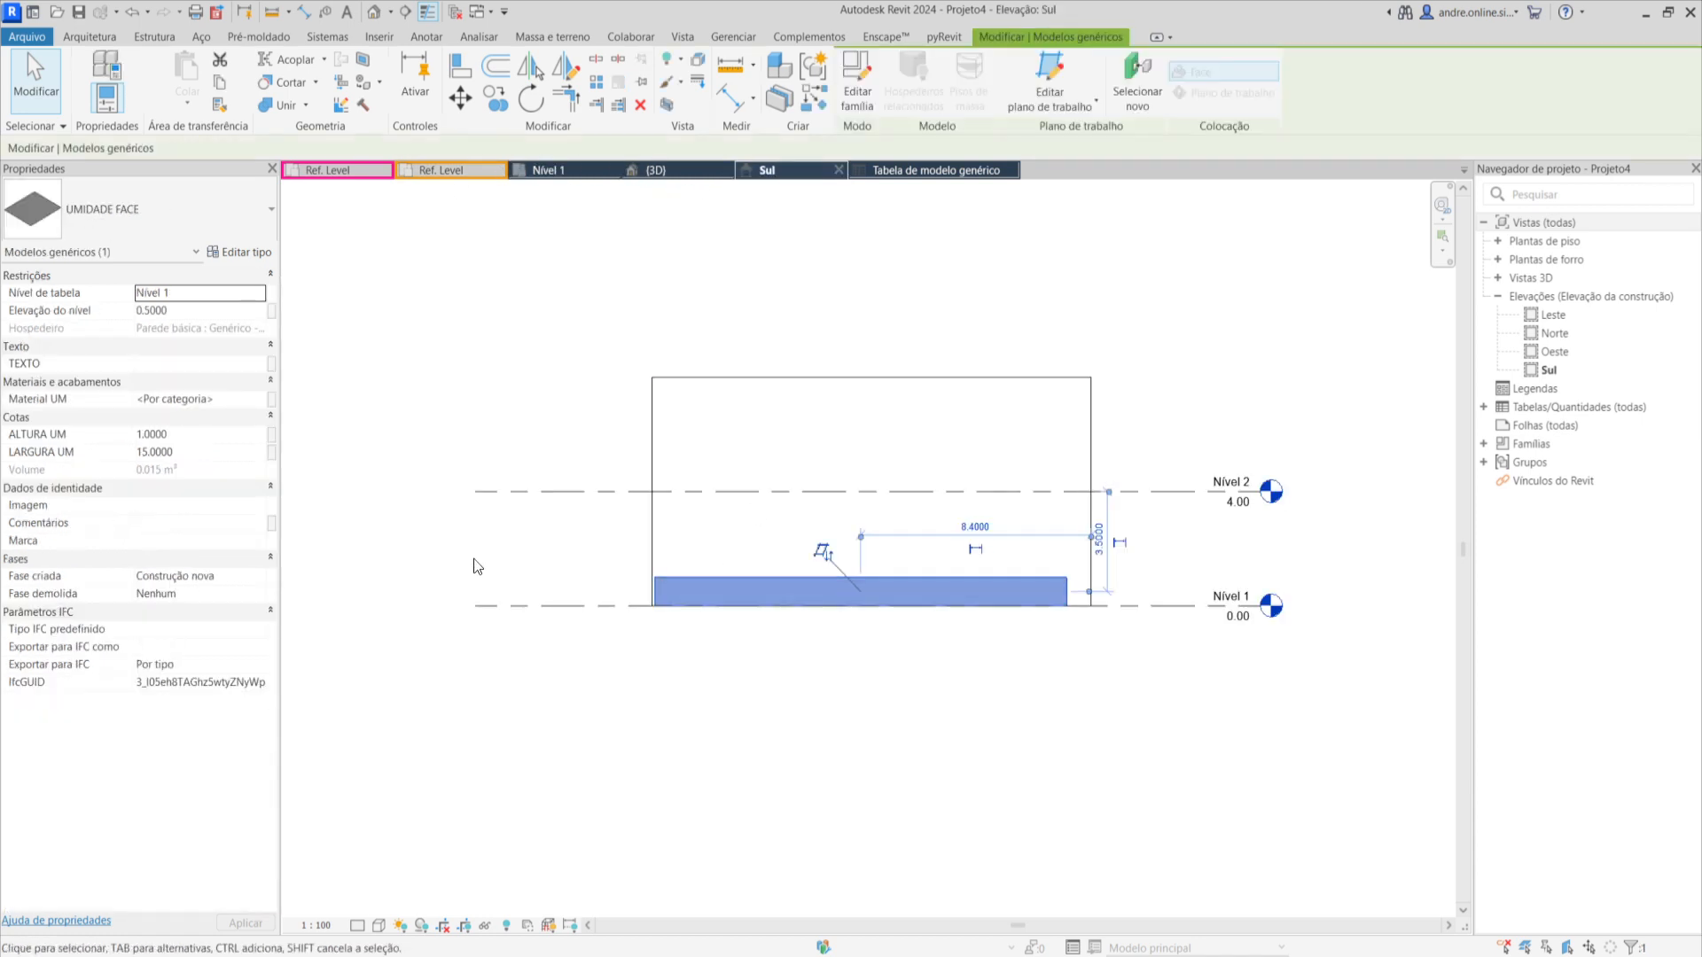
left_click(186, 363)
type("SW")
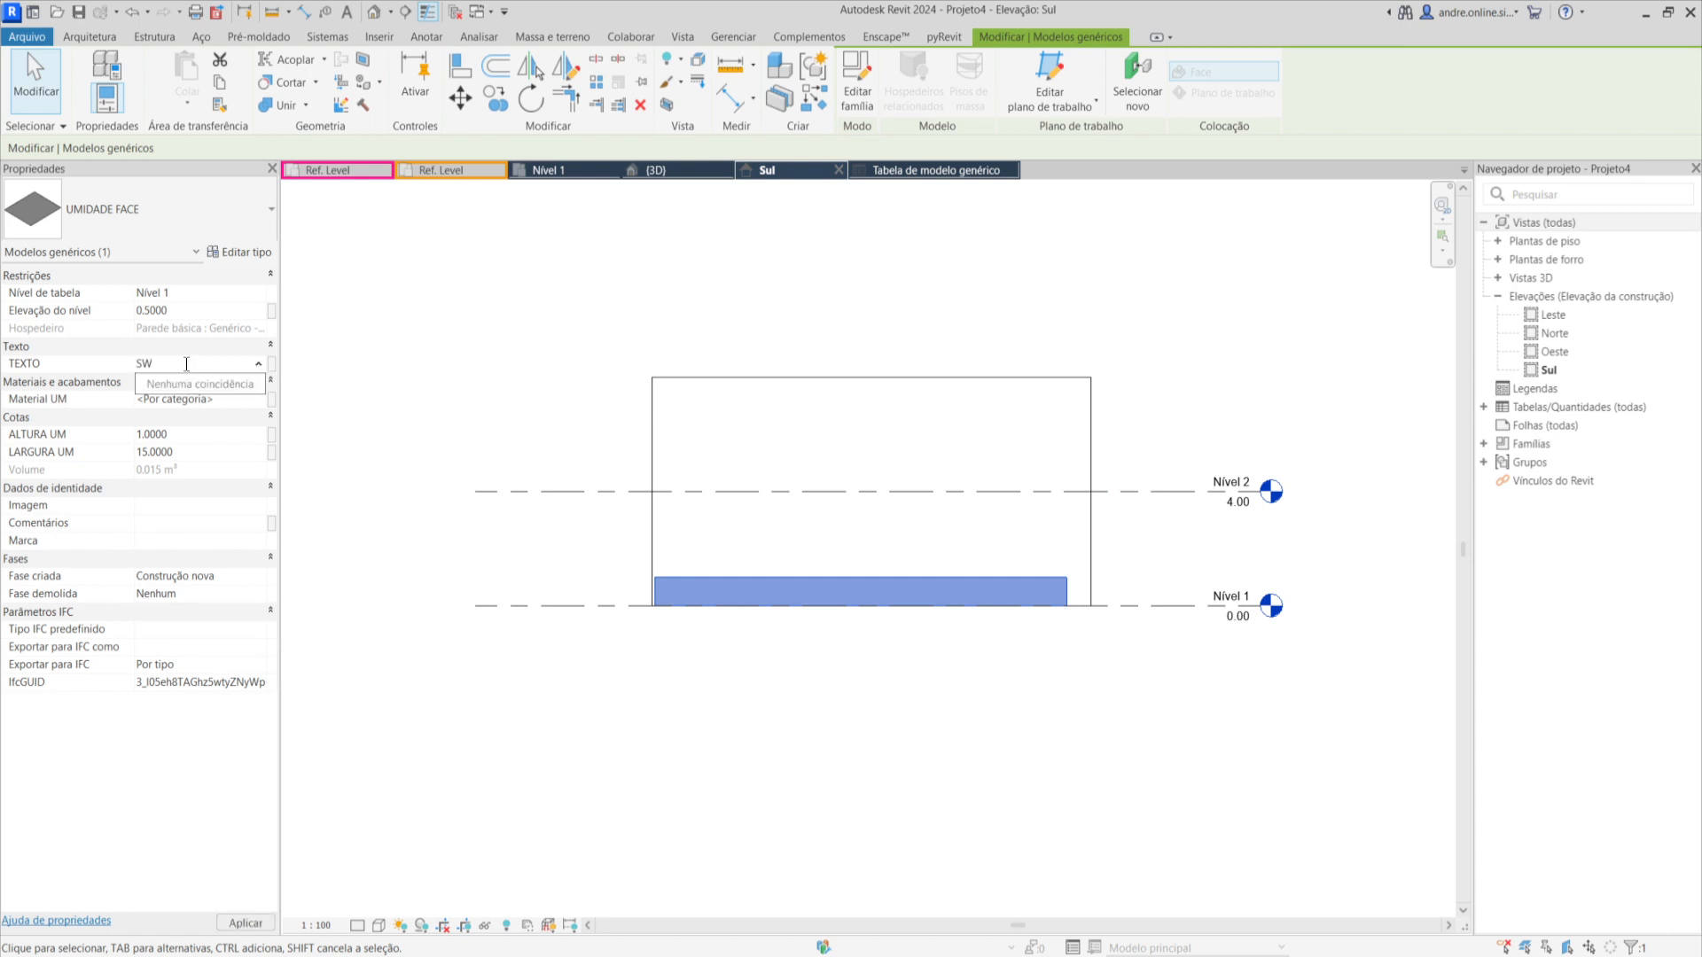
type("DSDSDSDS")
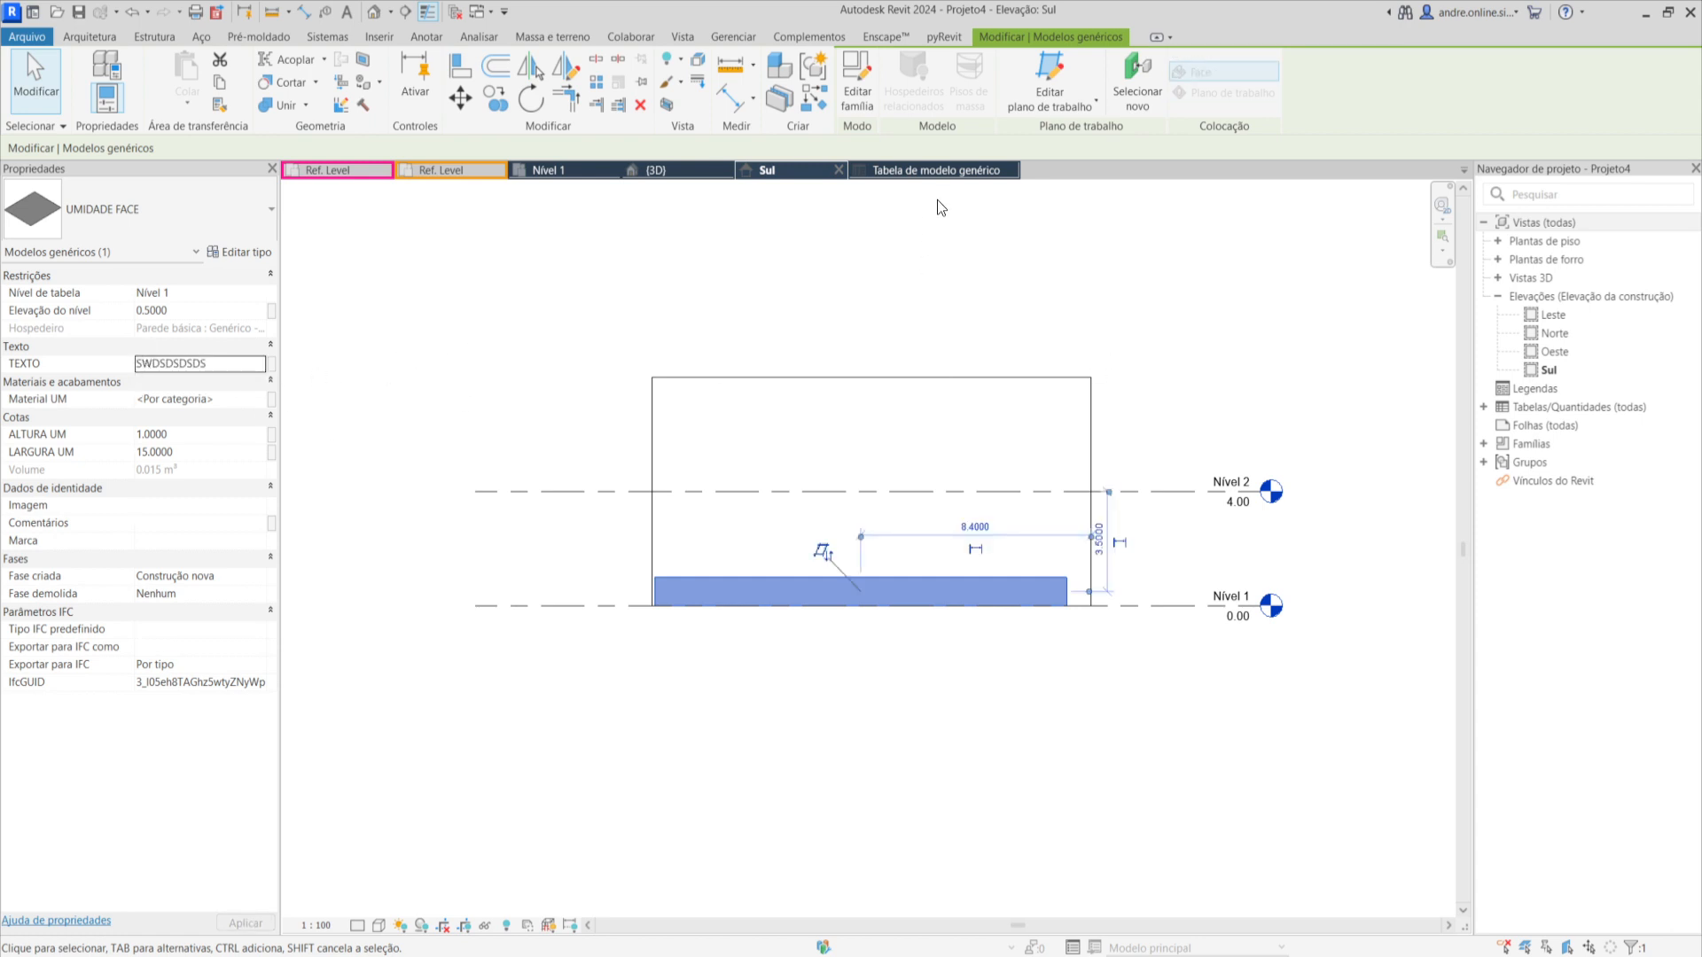
Add the TEXTO field to the Tabela de modelo genérico schedule and widen its column.
left_click(930, 171)
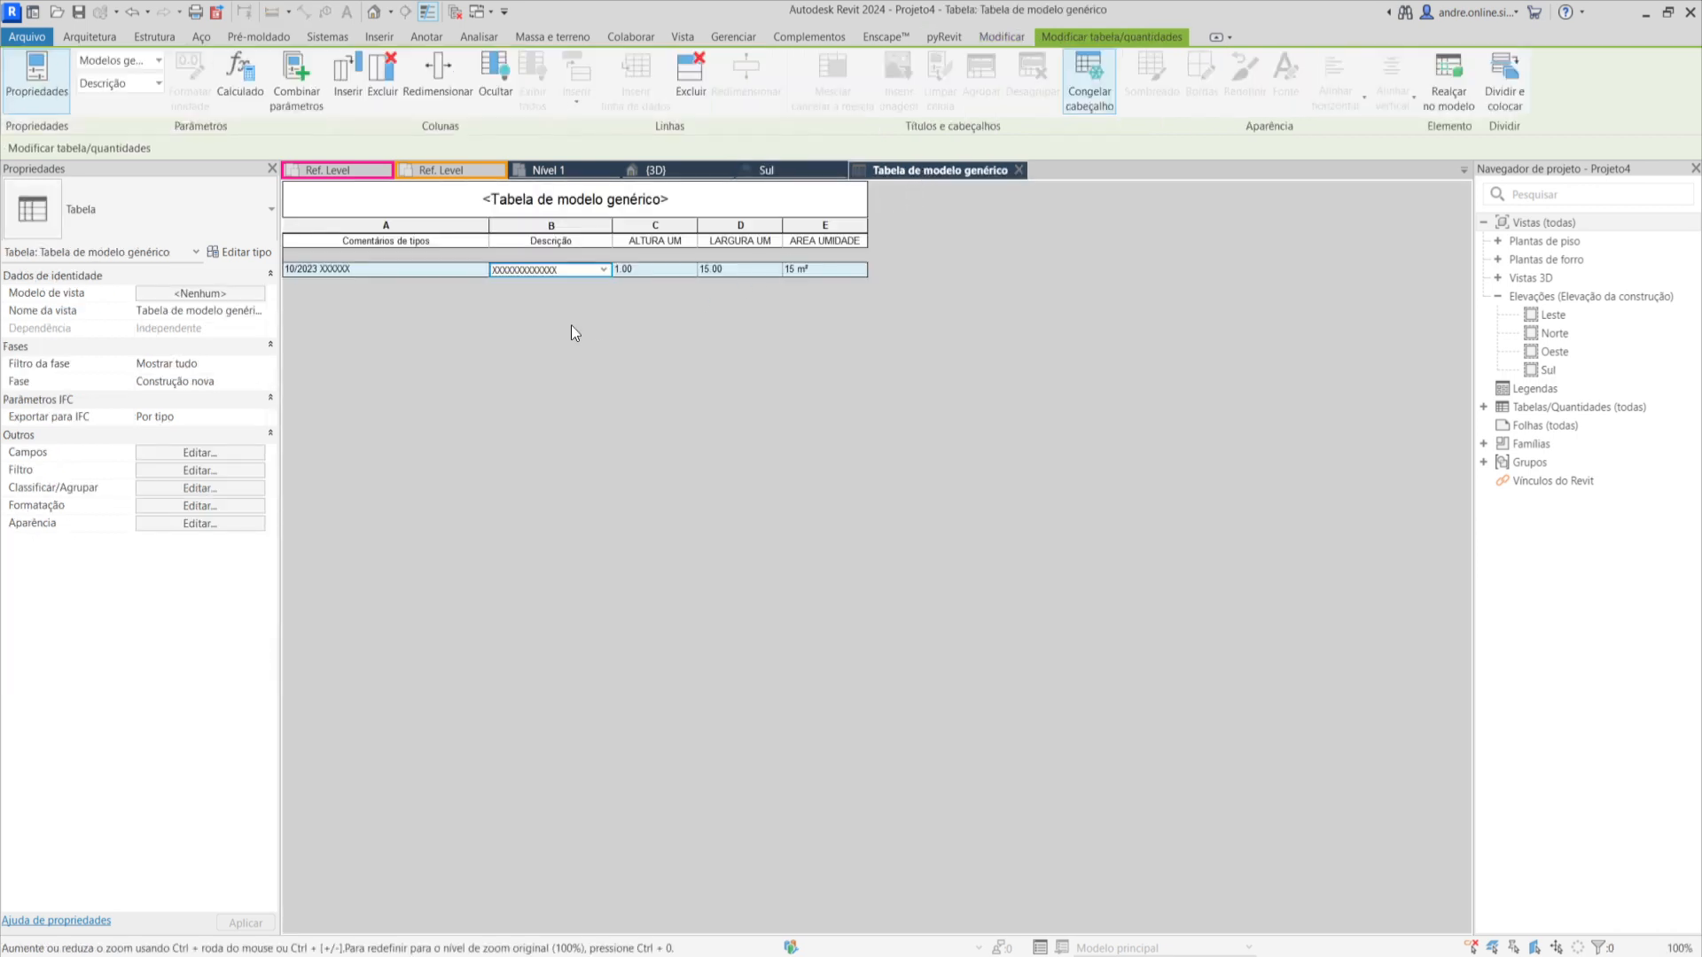
left_click(202, 452)
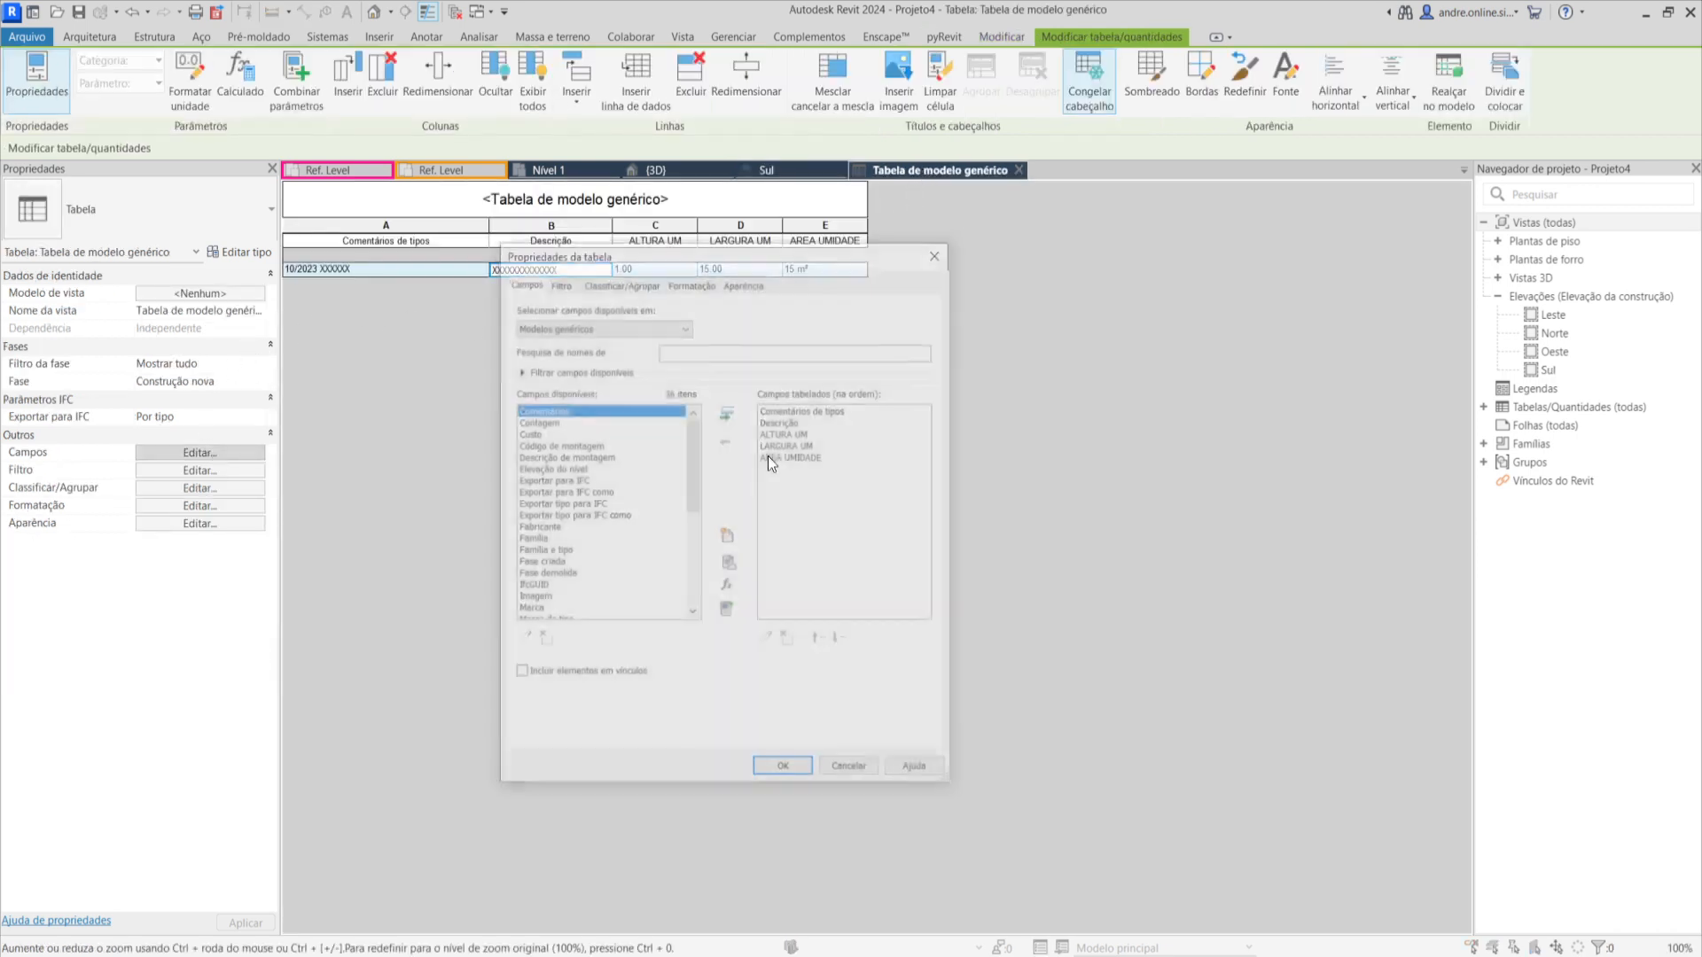
scroll(536, 501, "down", 5)
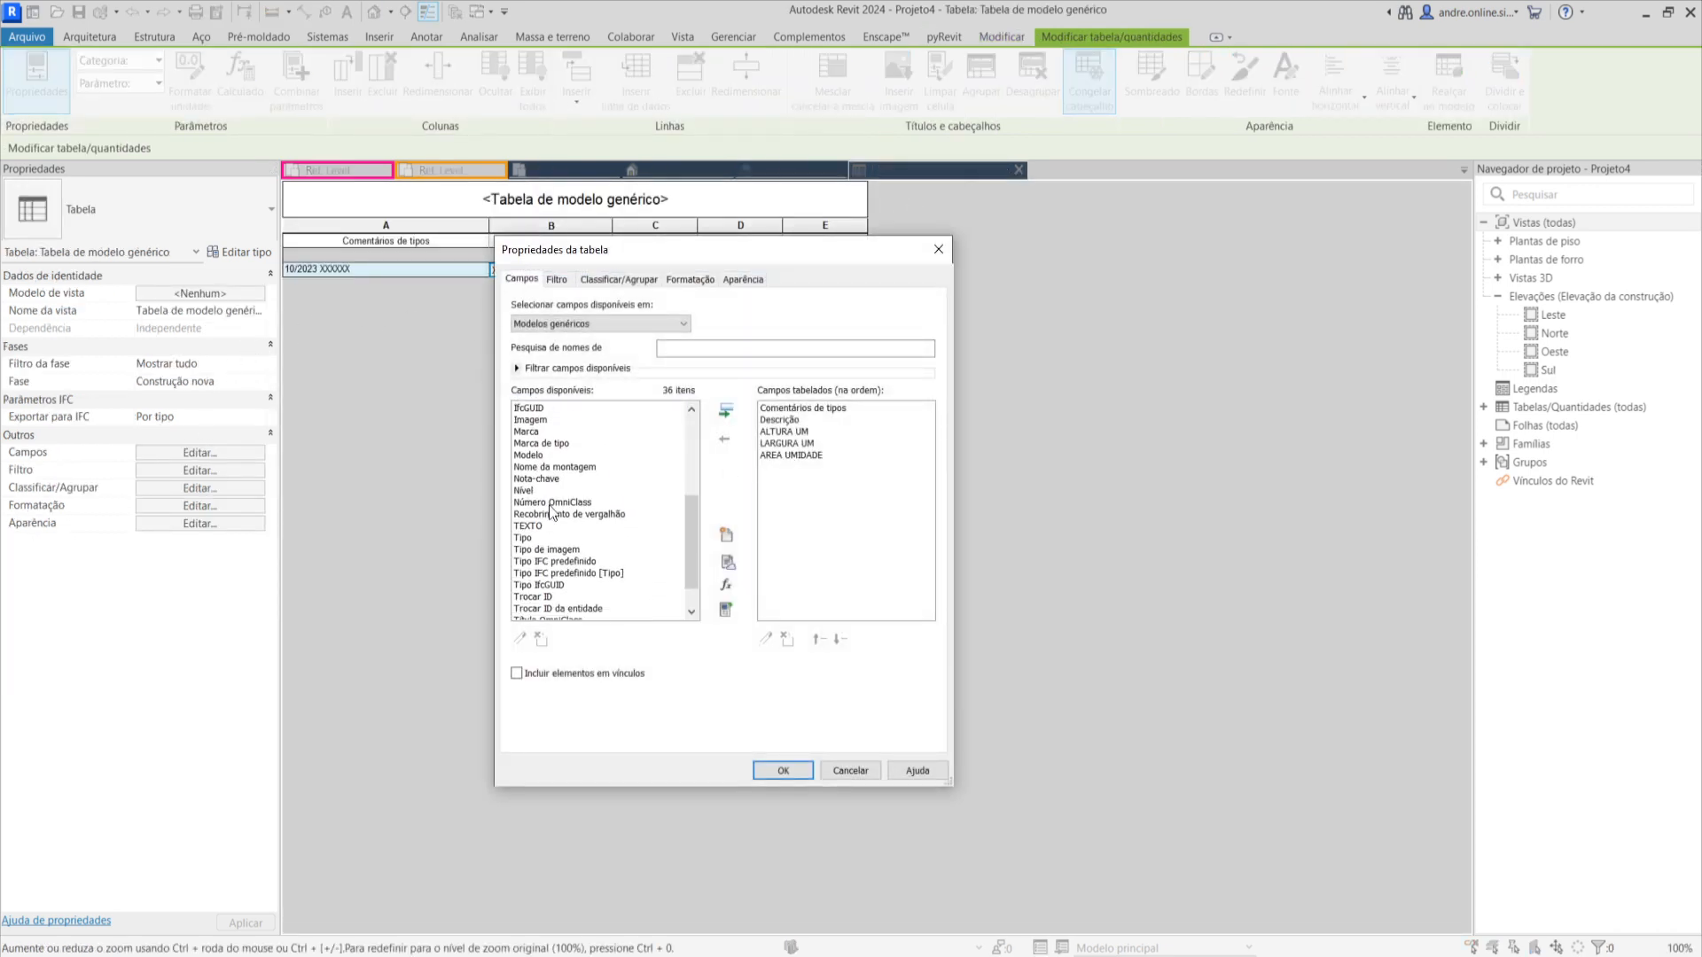
left_click(527, 526)
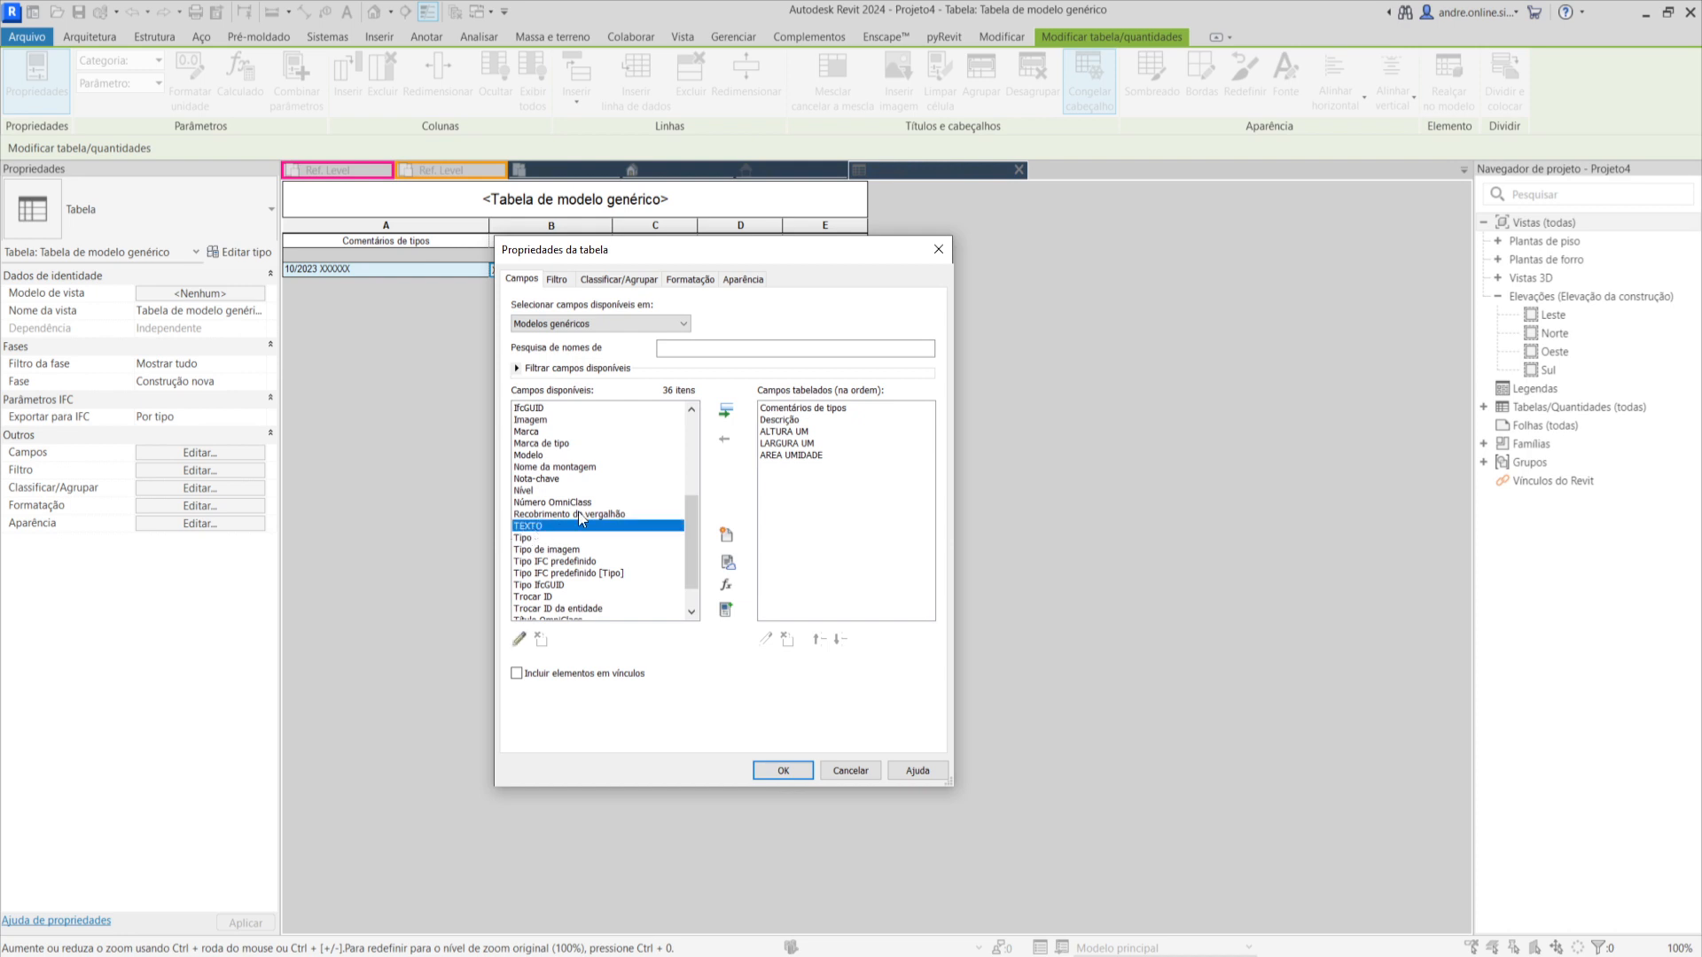
left_click(726, 410)
left_click(782, 770)
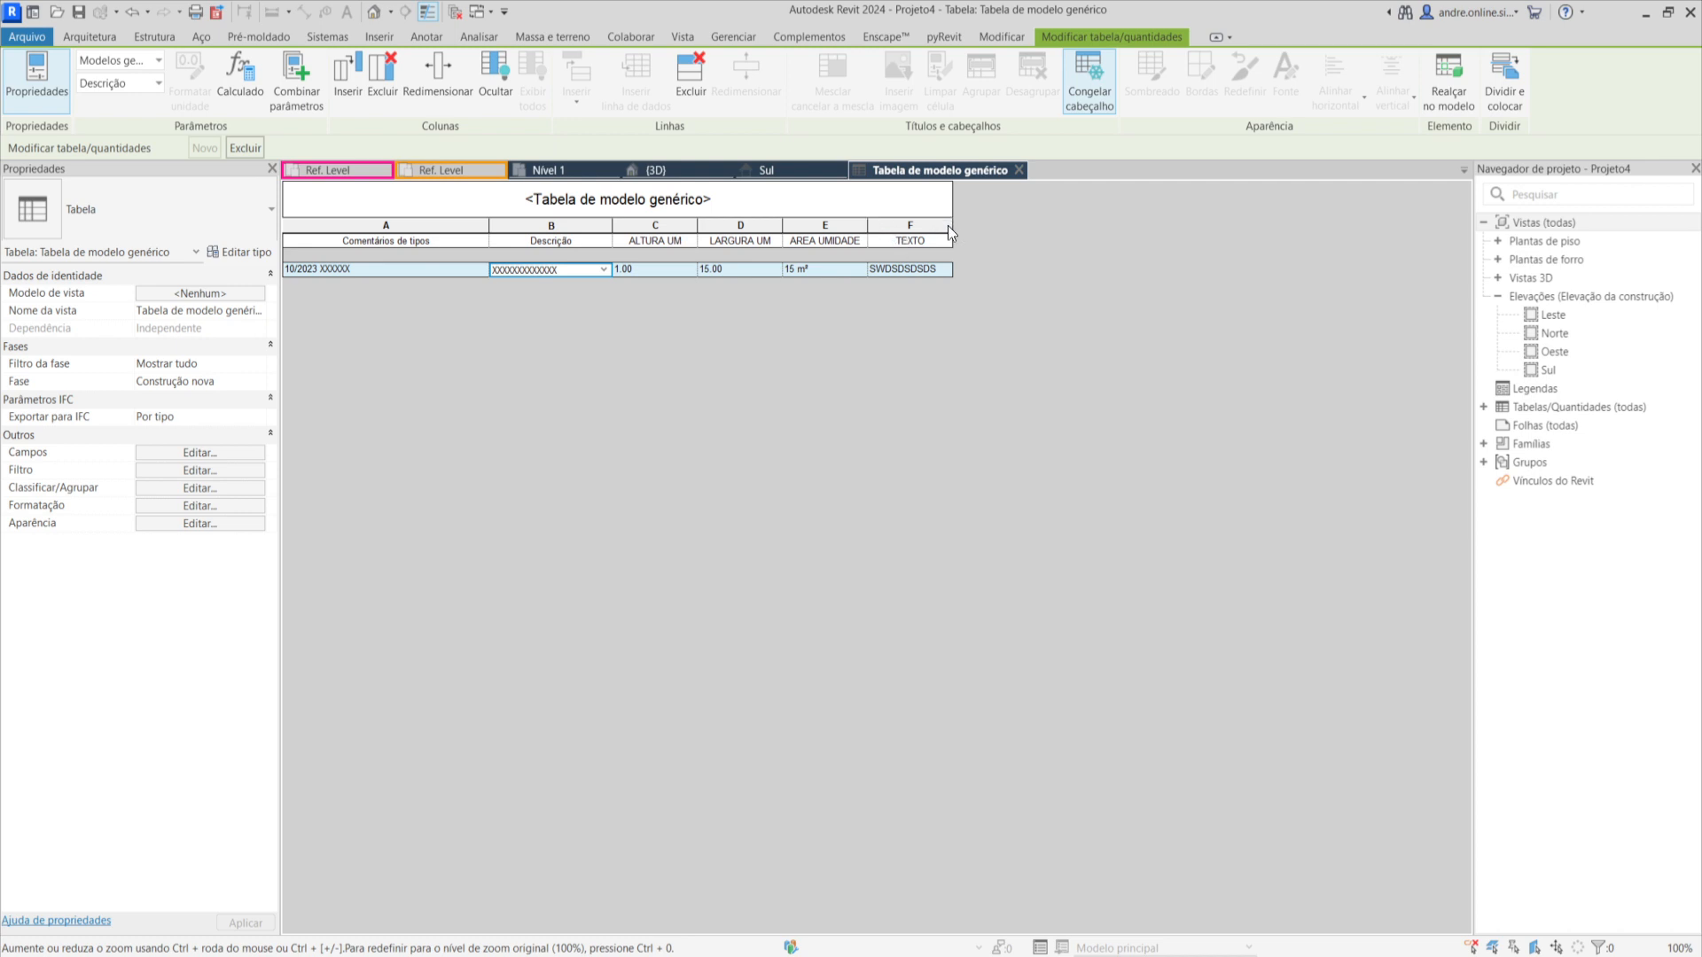
left_click_drag(952, 226, 1072, 219)
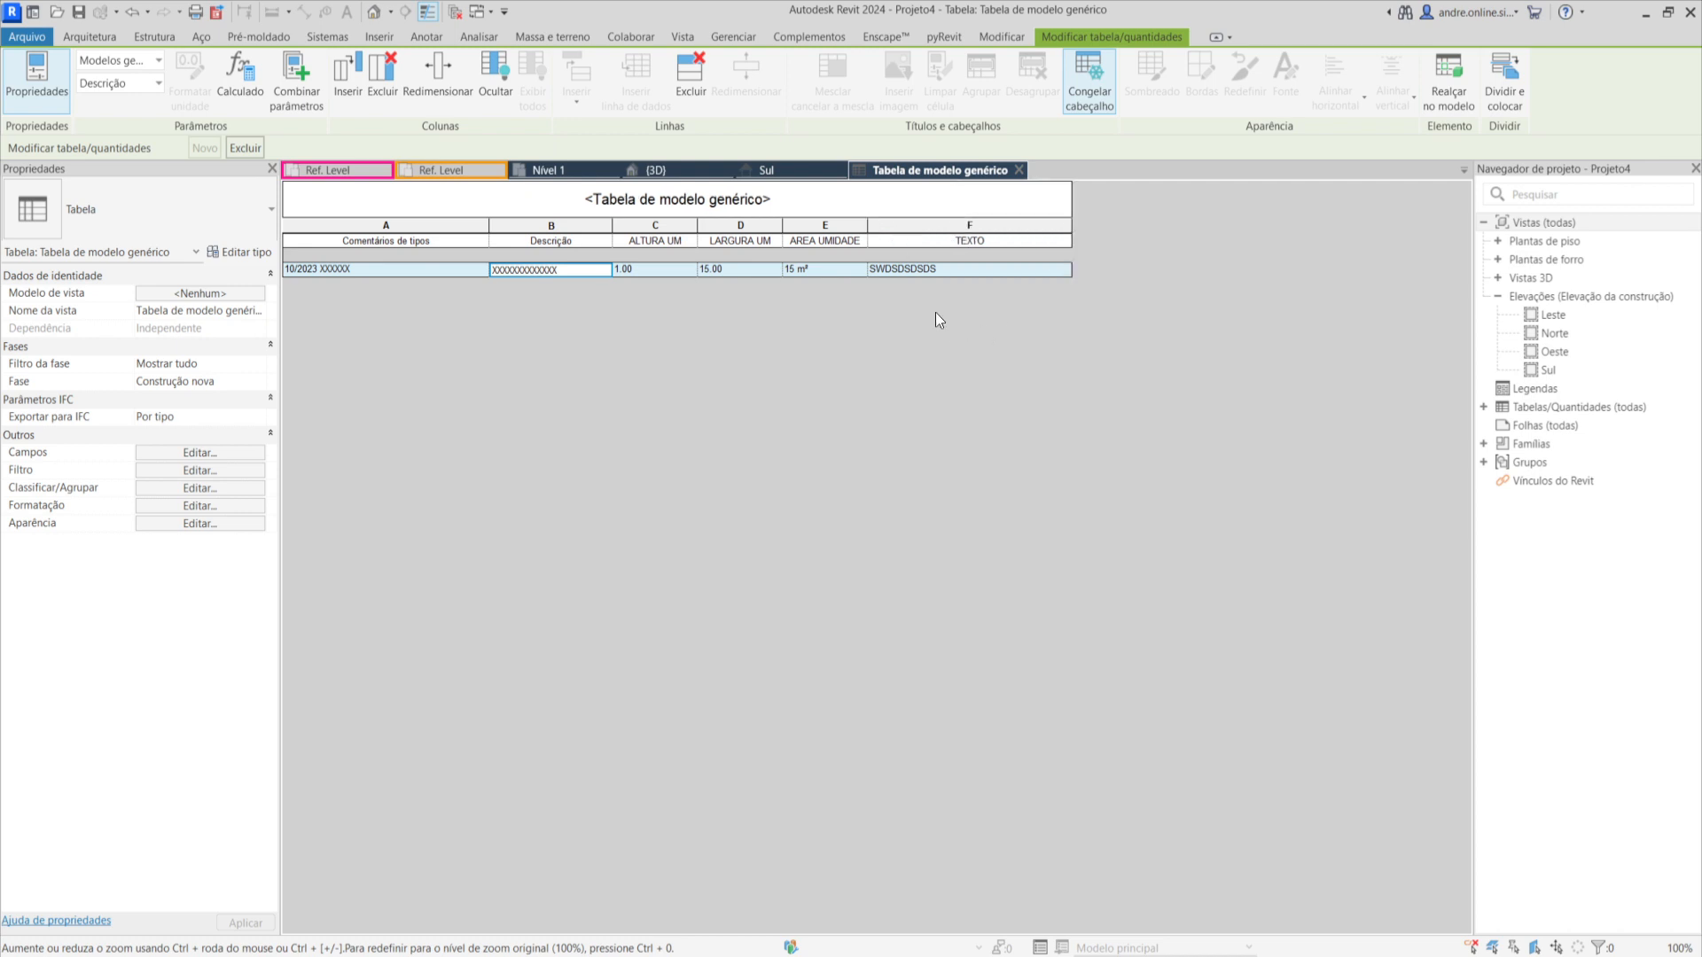